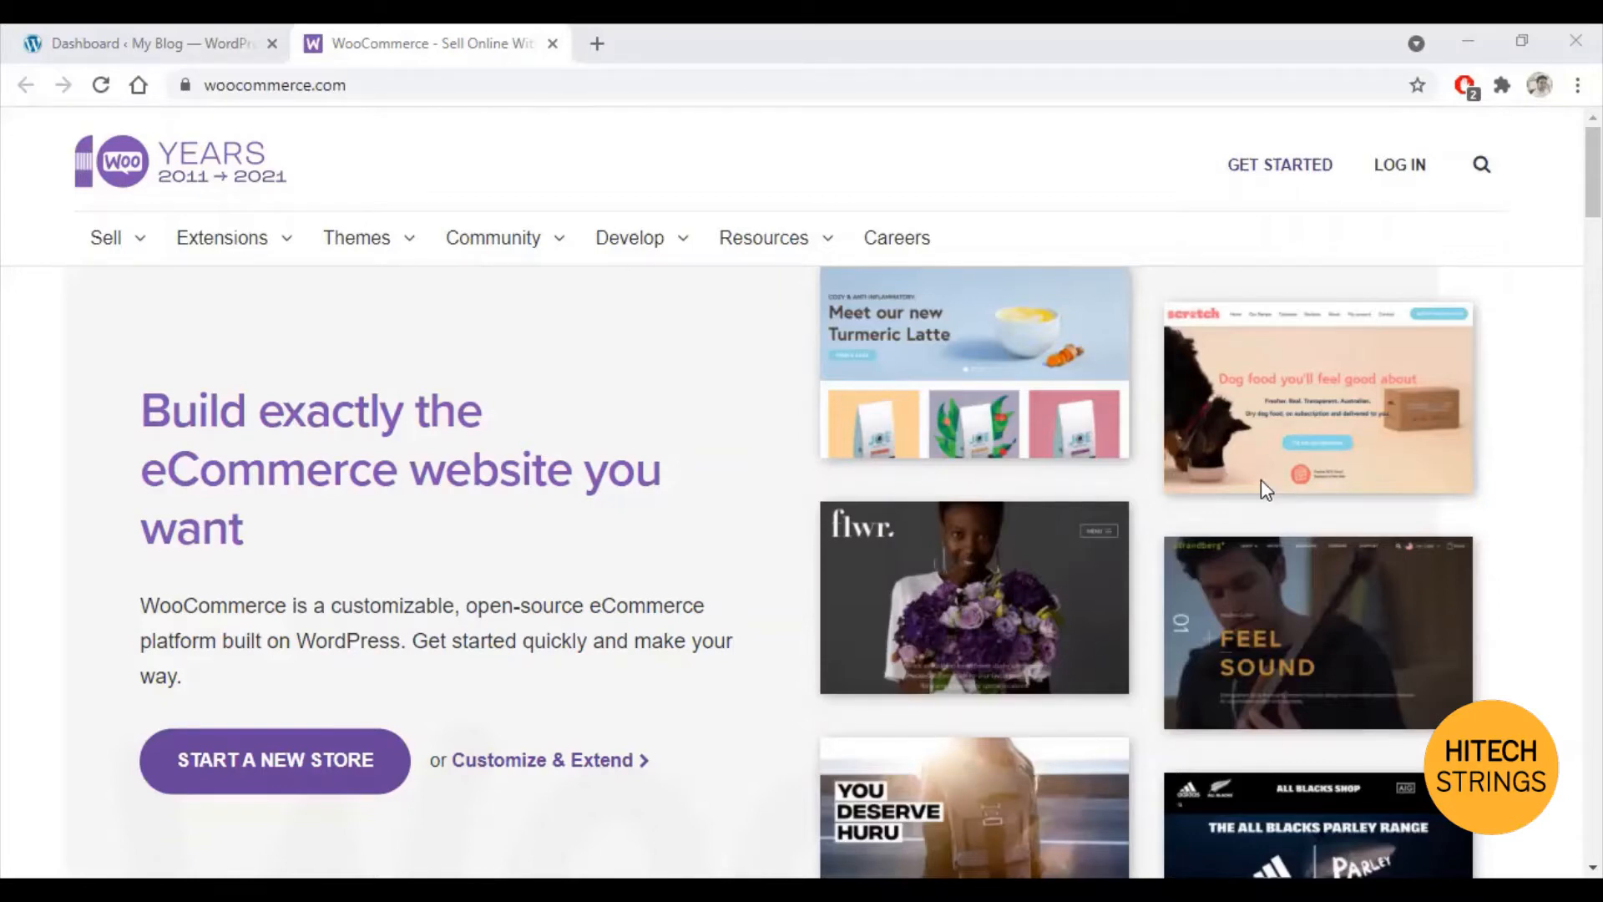
Step: Switch to the 'Dashboard ‹ My Blog' browser tab to get back to the WordPress admin
click(163, 33)
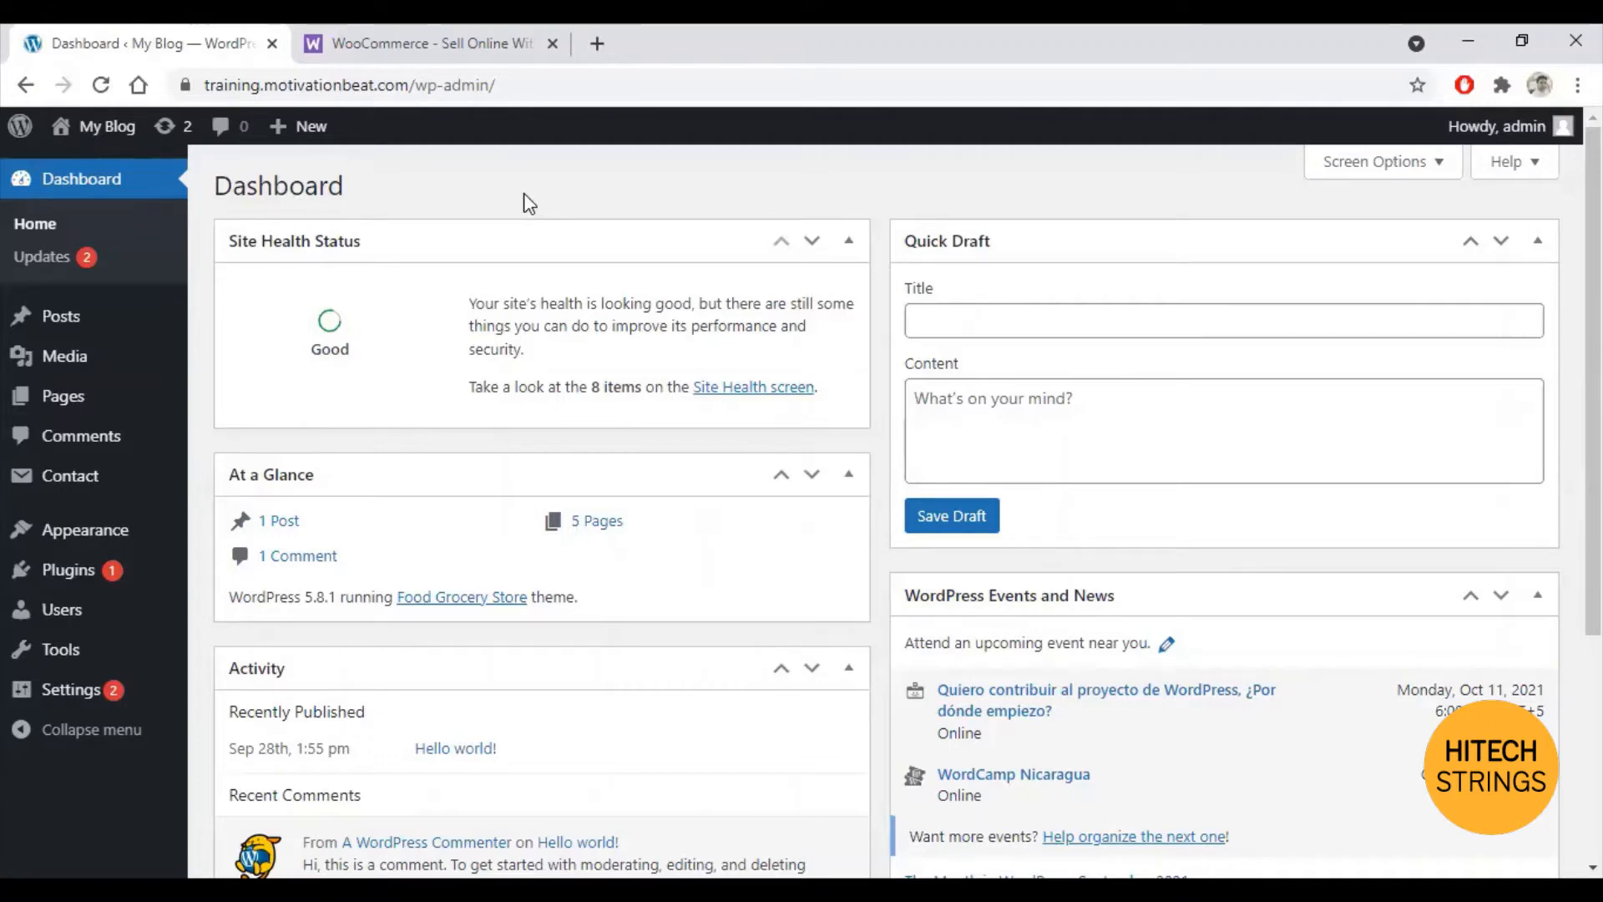
Step: Find 'woocommerce' under Plugins > Add New, then install and activate the WooCommerce plugin
click(90, 582)
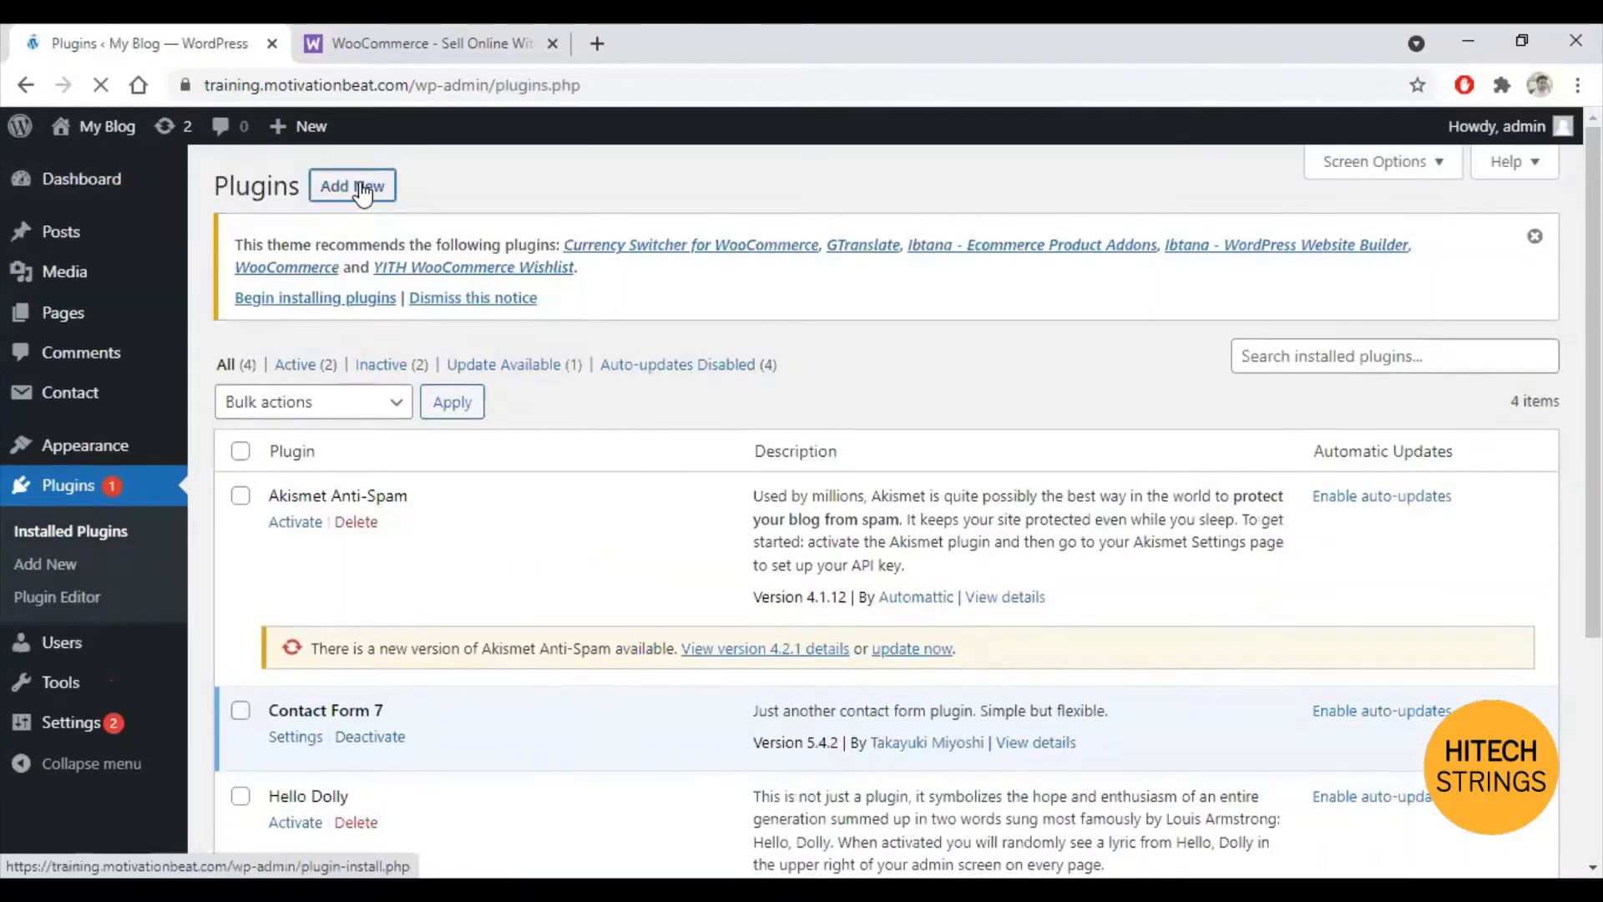
click(357, 187)
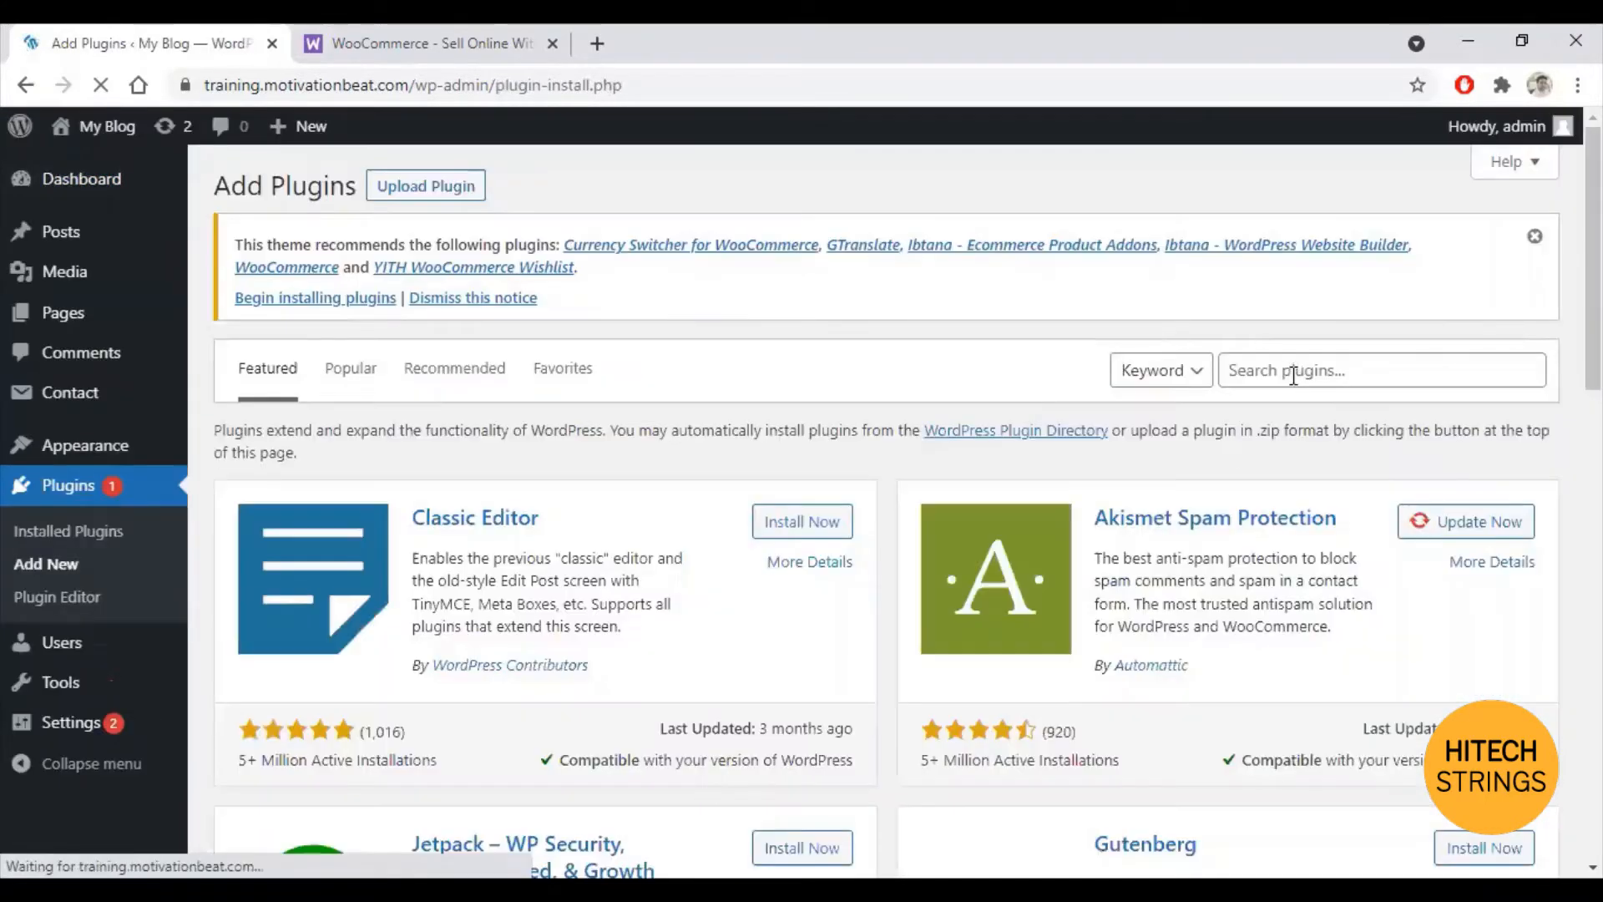
click(1293, 375)
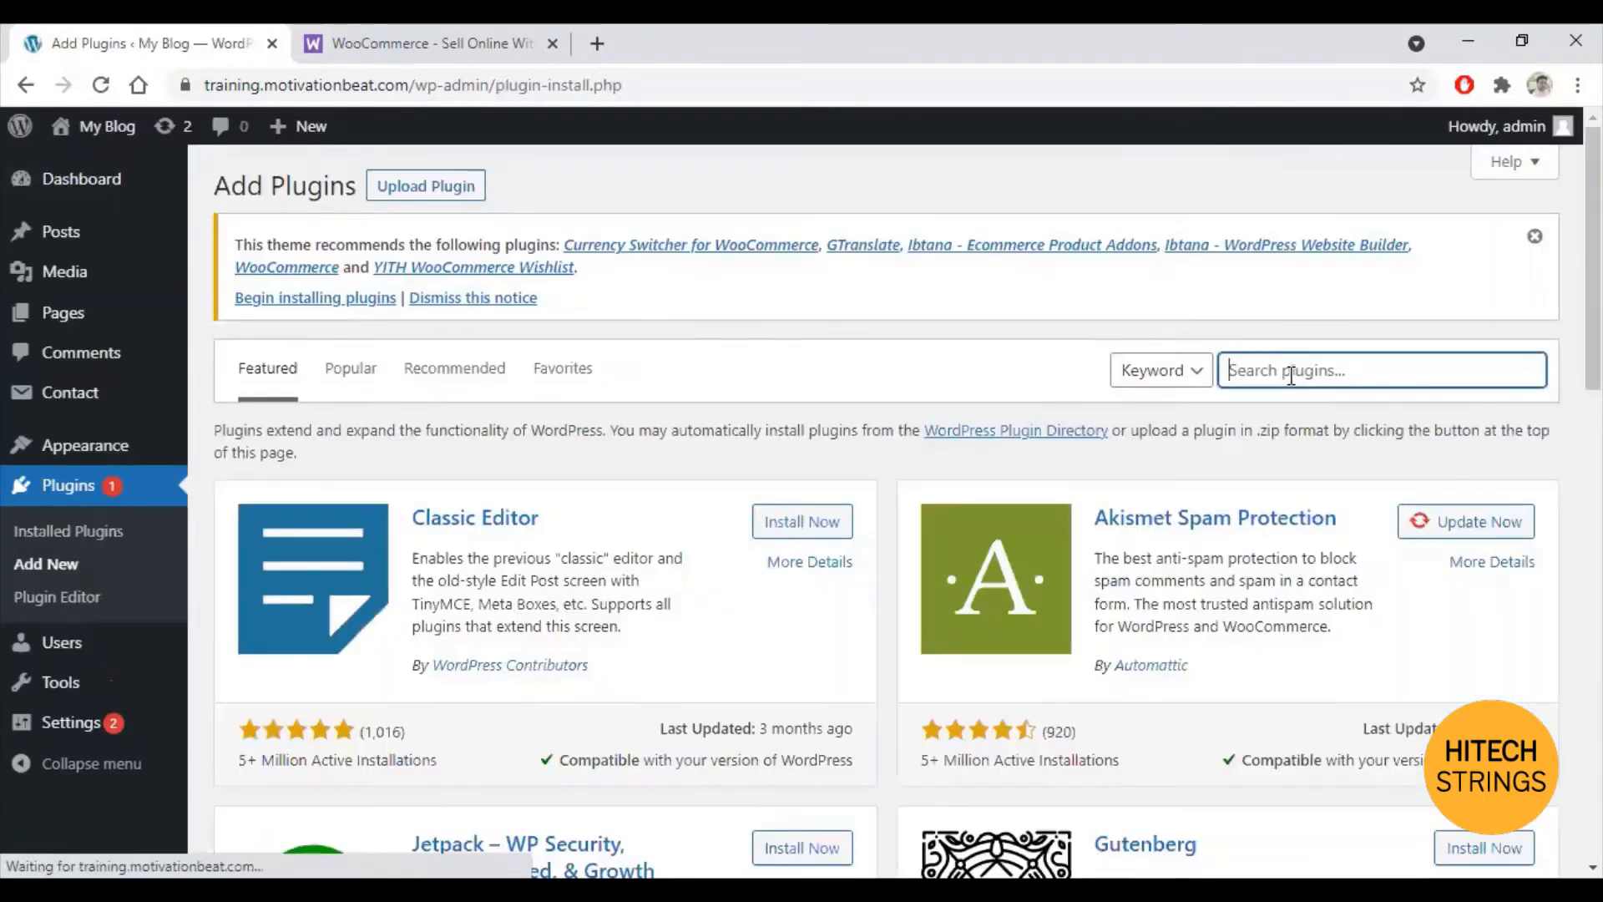
text(woo)
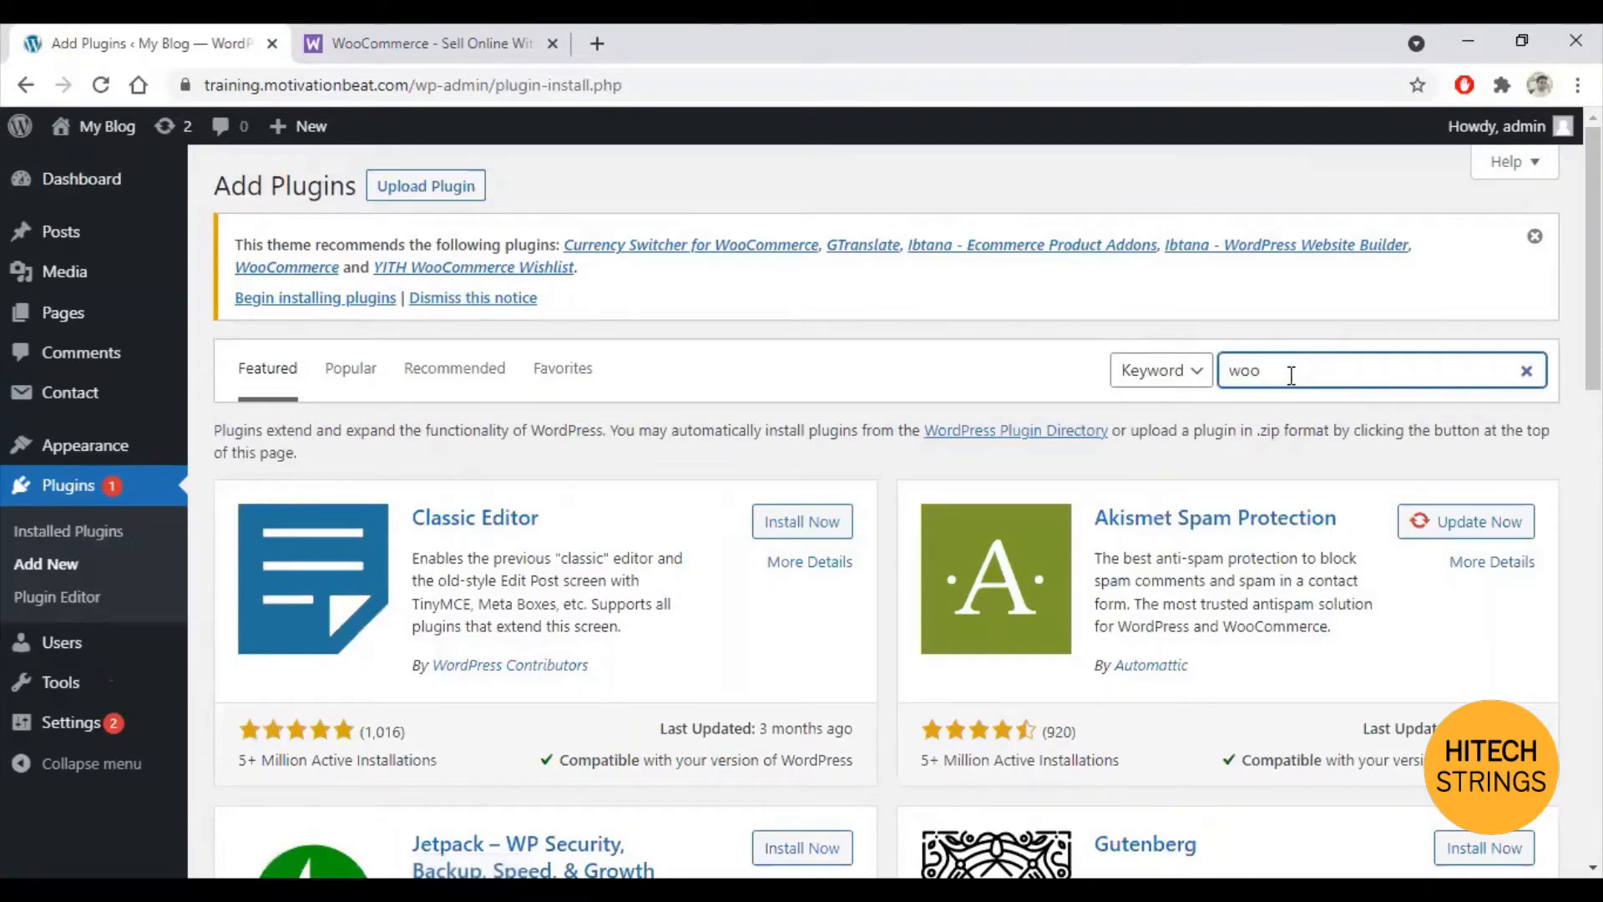
text(commerce)
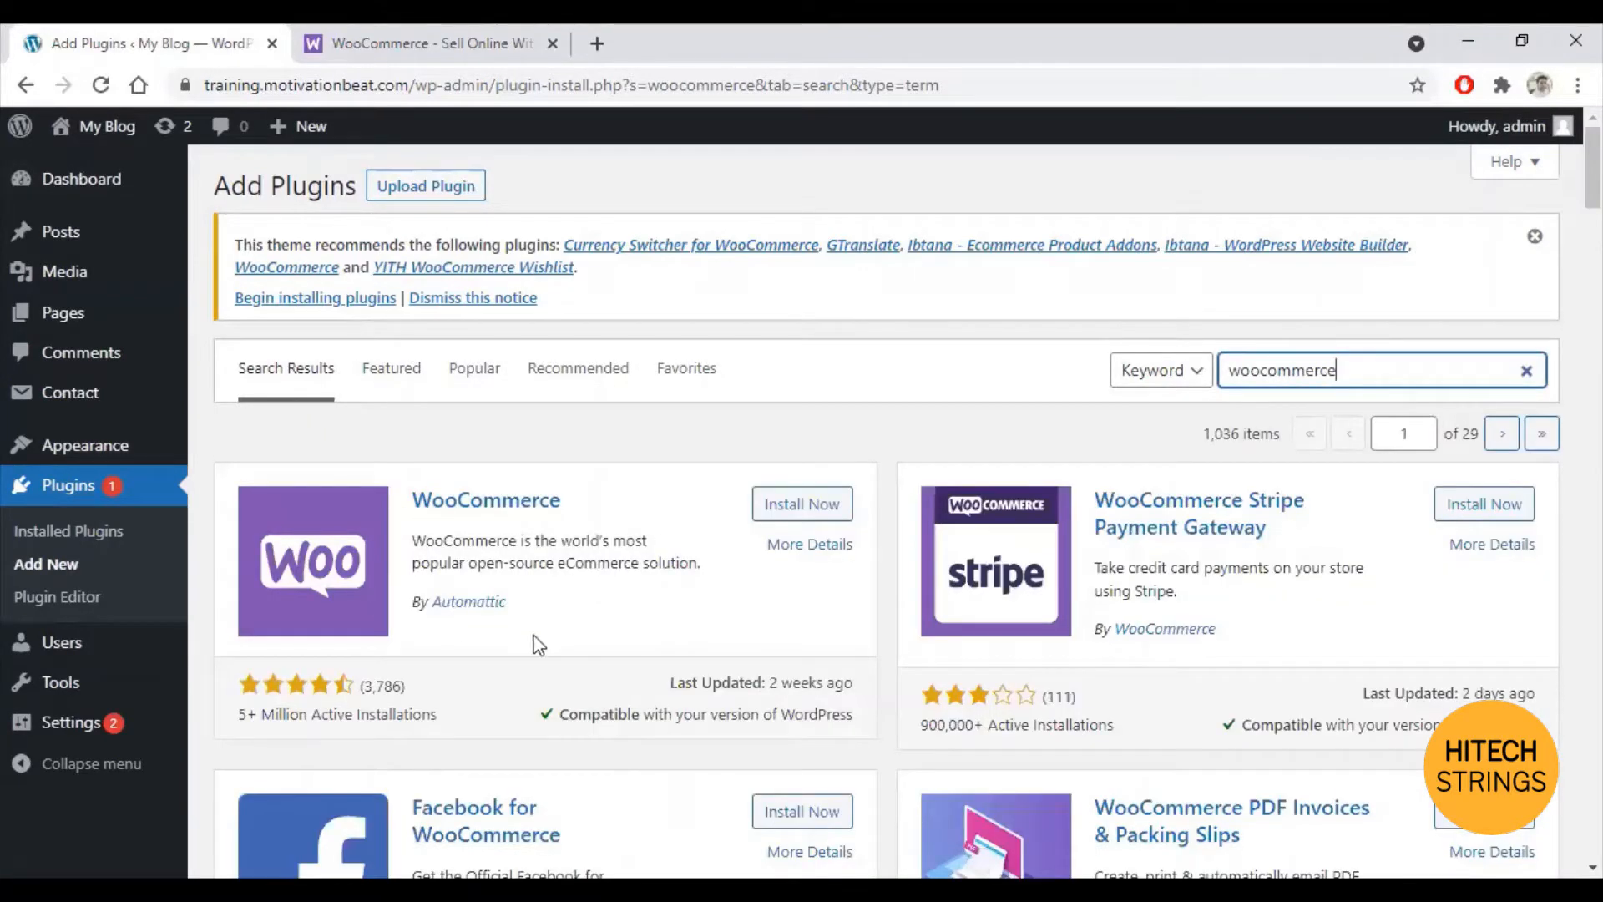
click(804, 513)
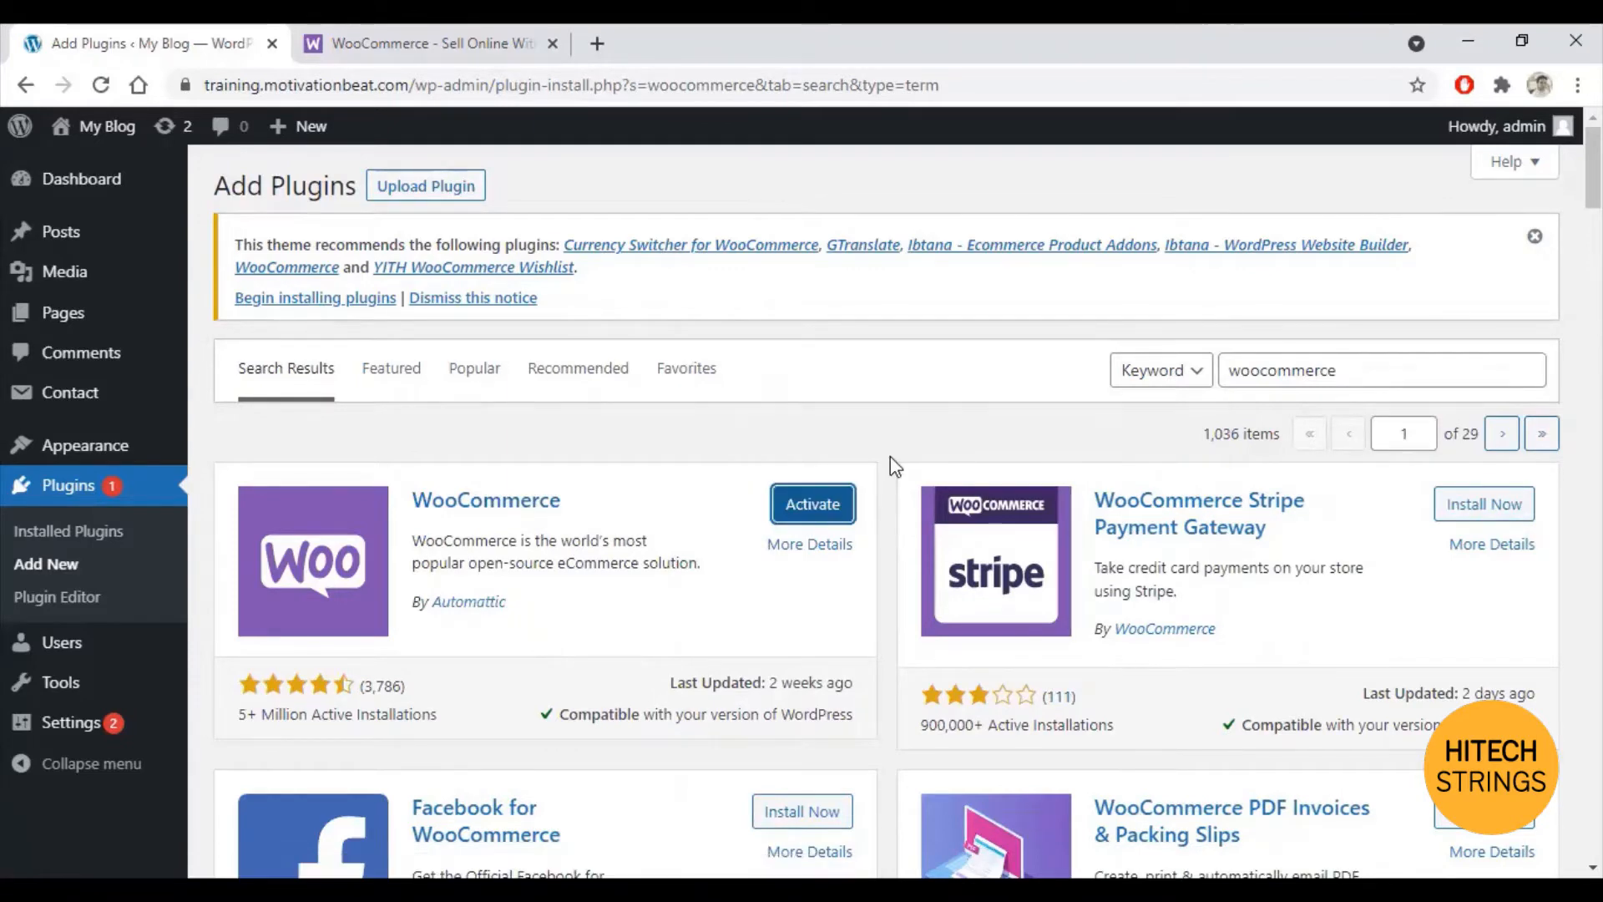
click(814, 506)
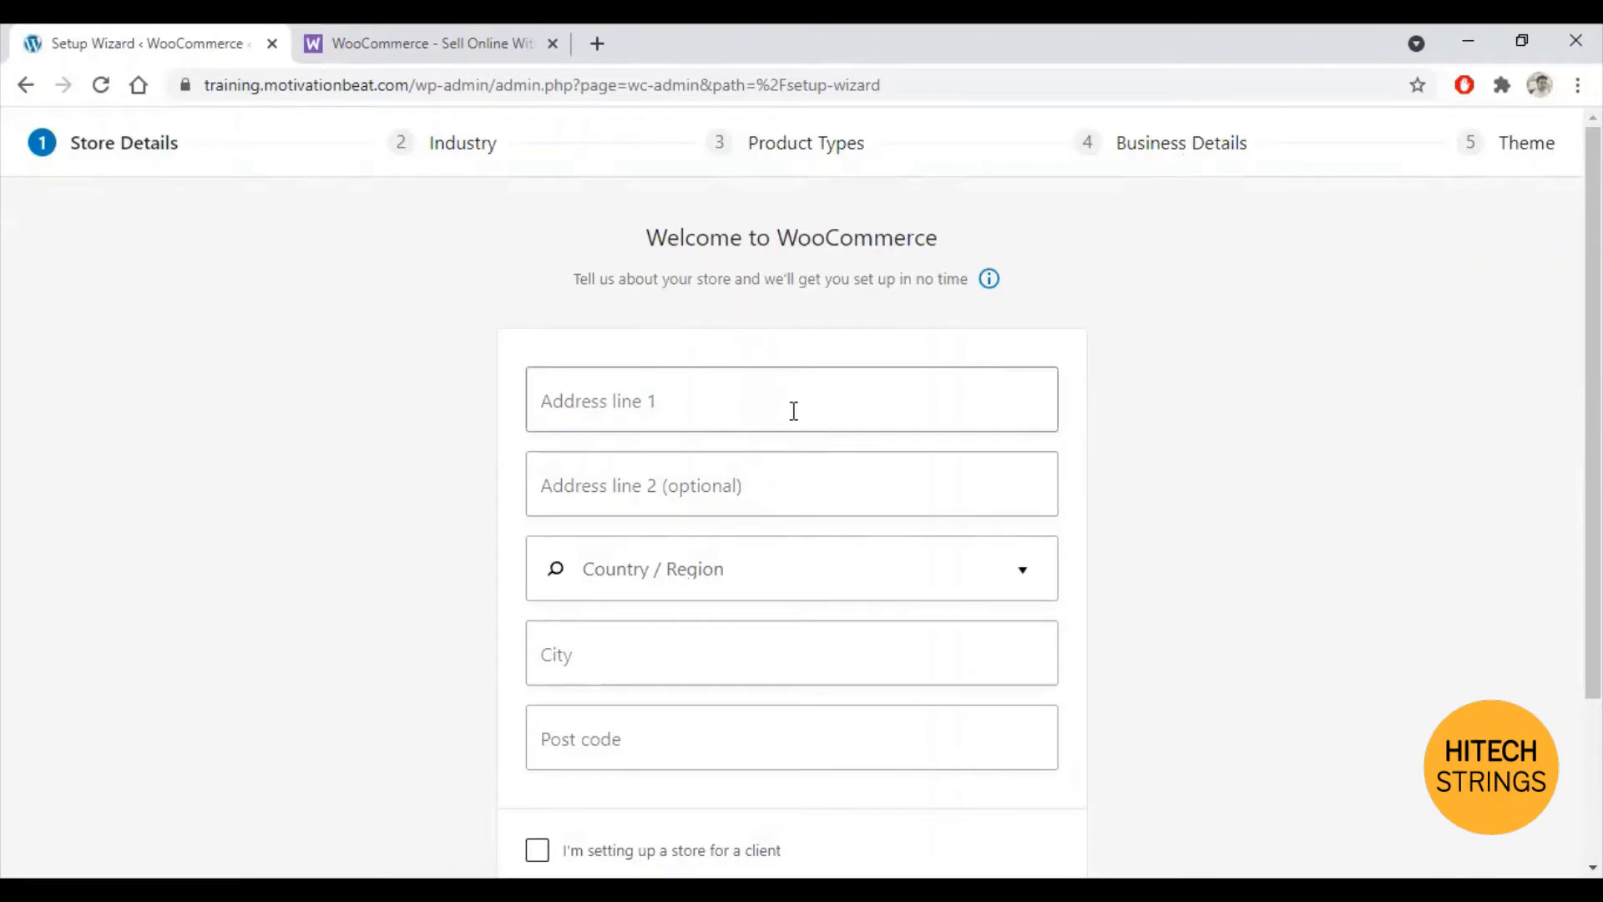
Step: Enter 'Street 123' as address line 1 and 'Flat ABC' as address line 2
scroll(850, 415, down, 3)
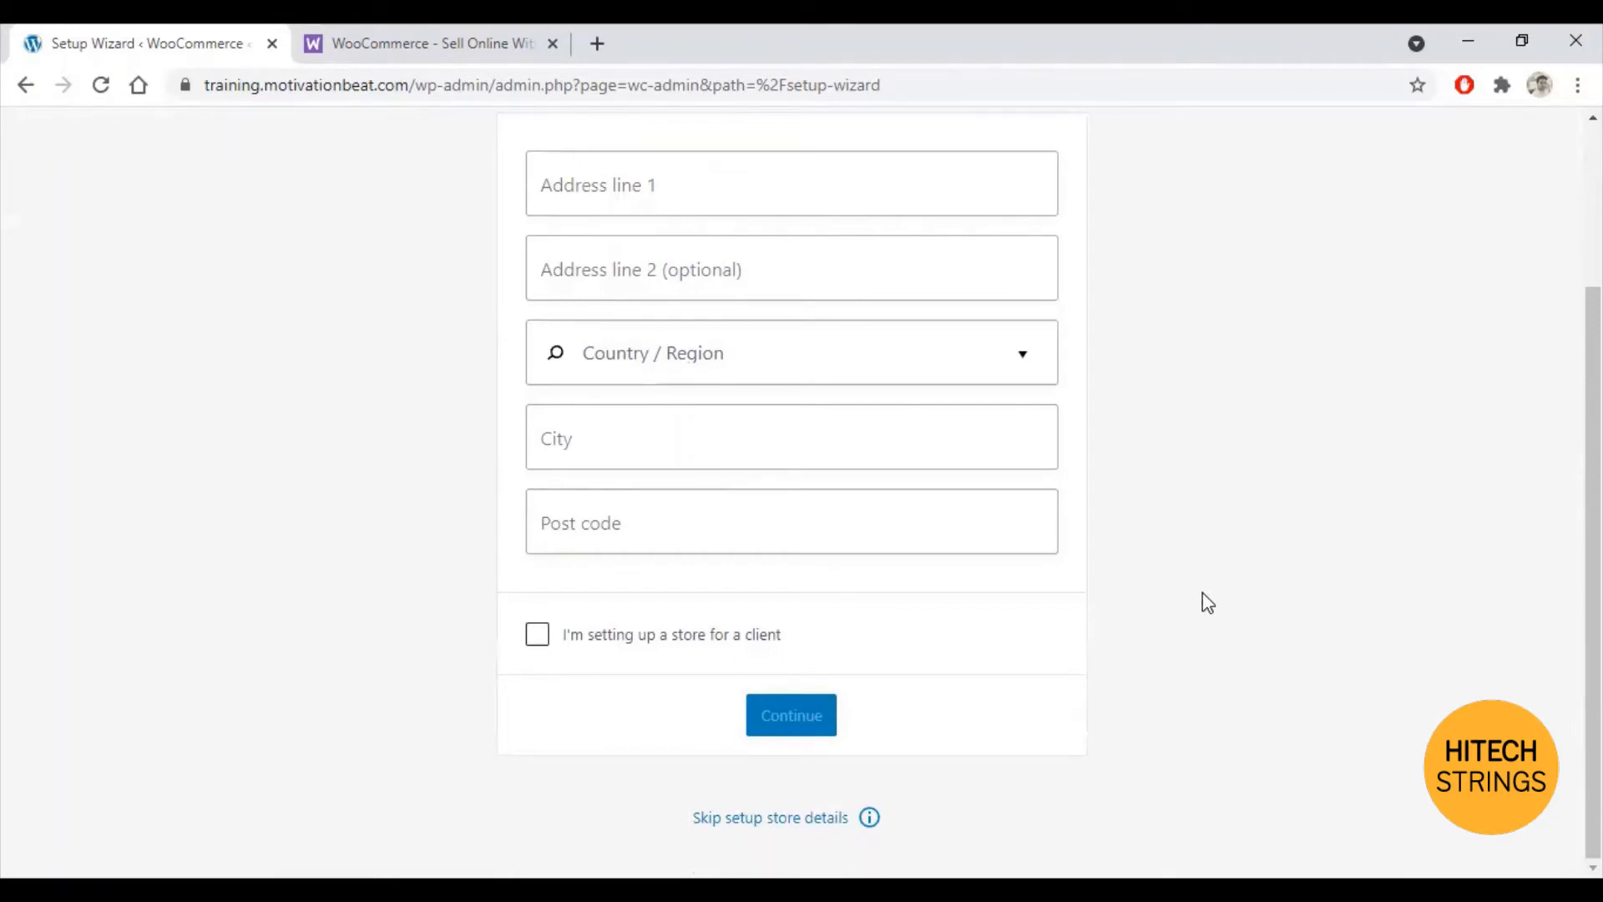
scroll(1202, 601, up, 3)
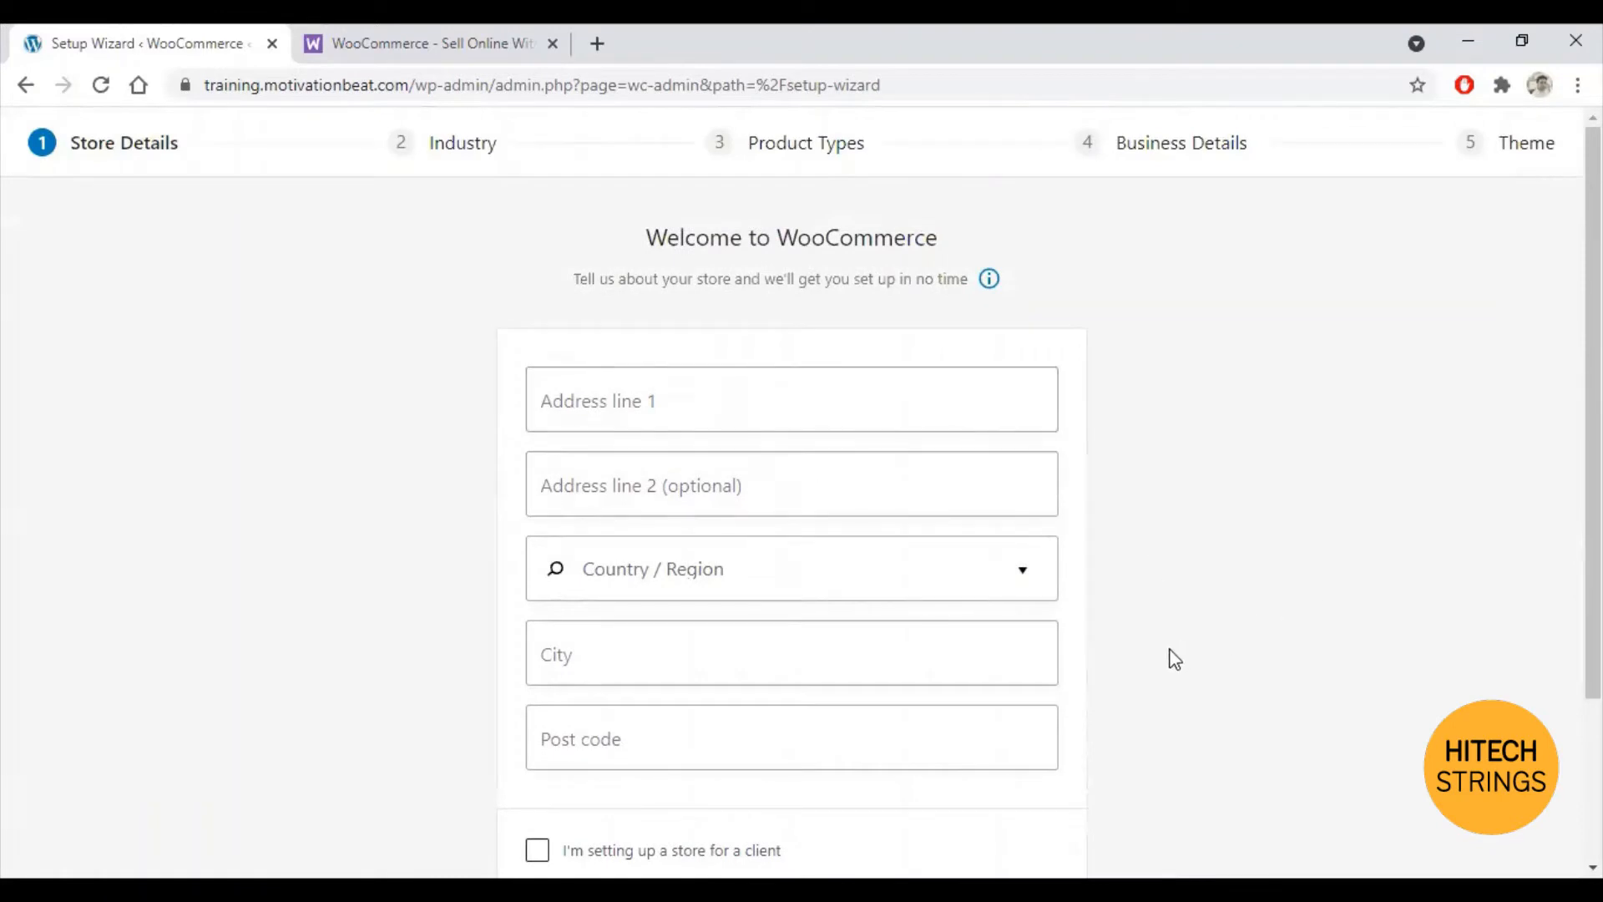
scroll(1124, 697, down, 3)
scroll(998, 722, up, 1)
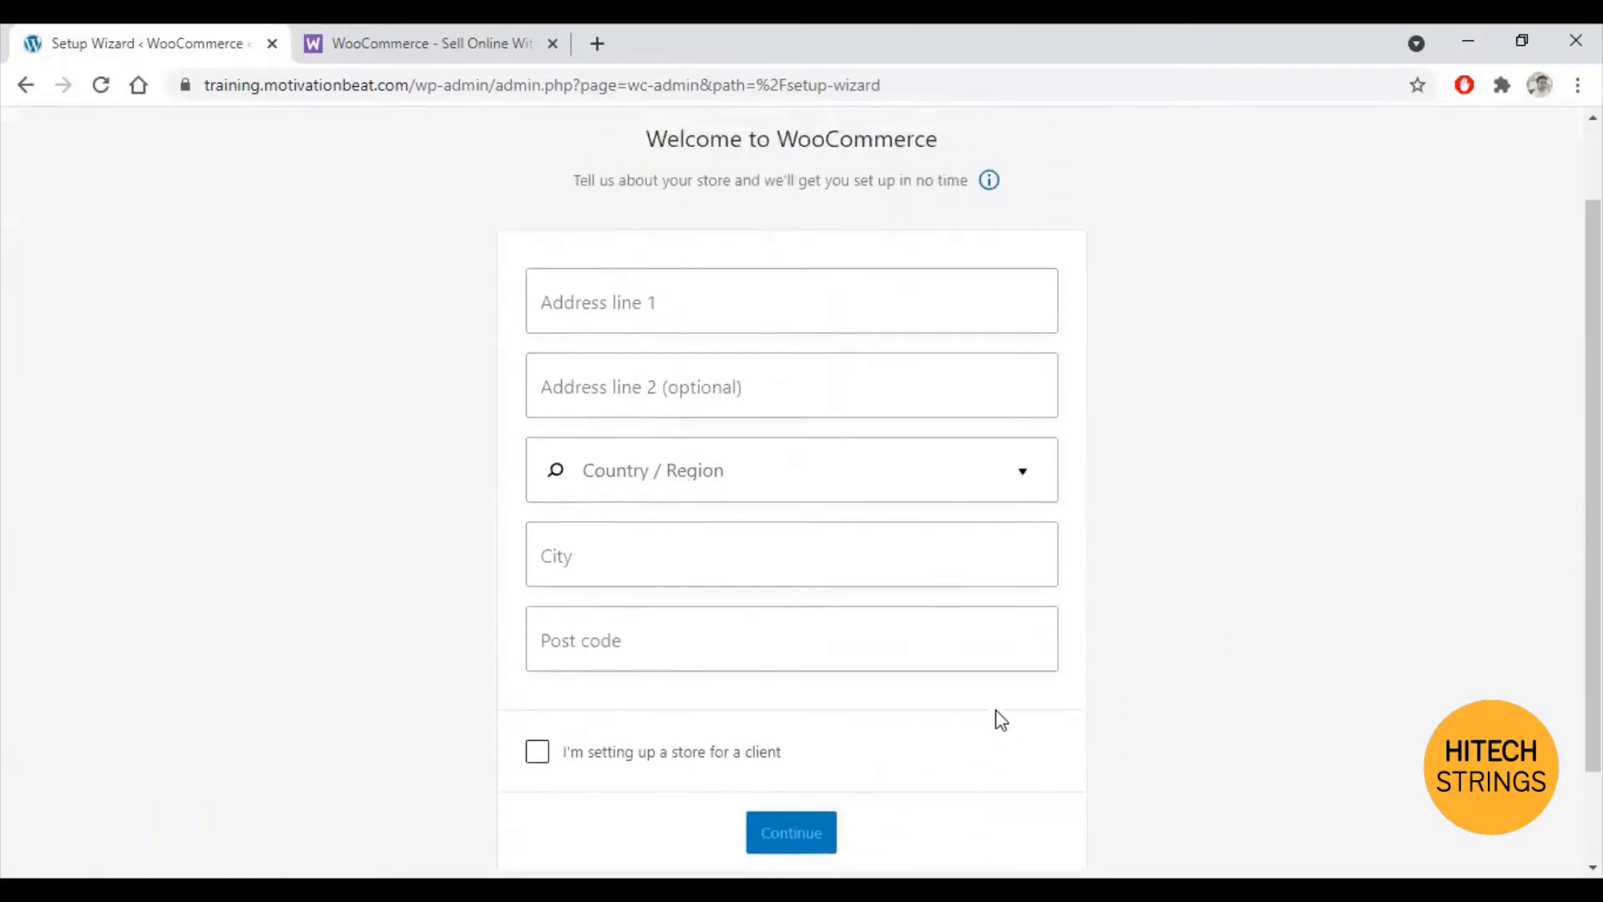
click(668, 289)
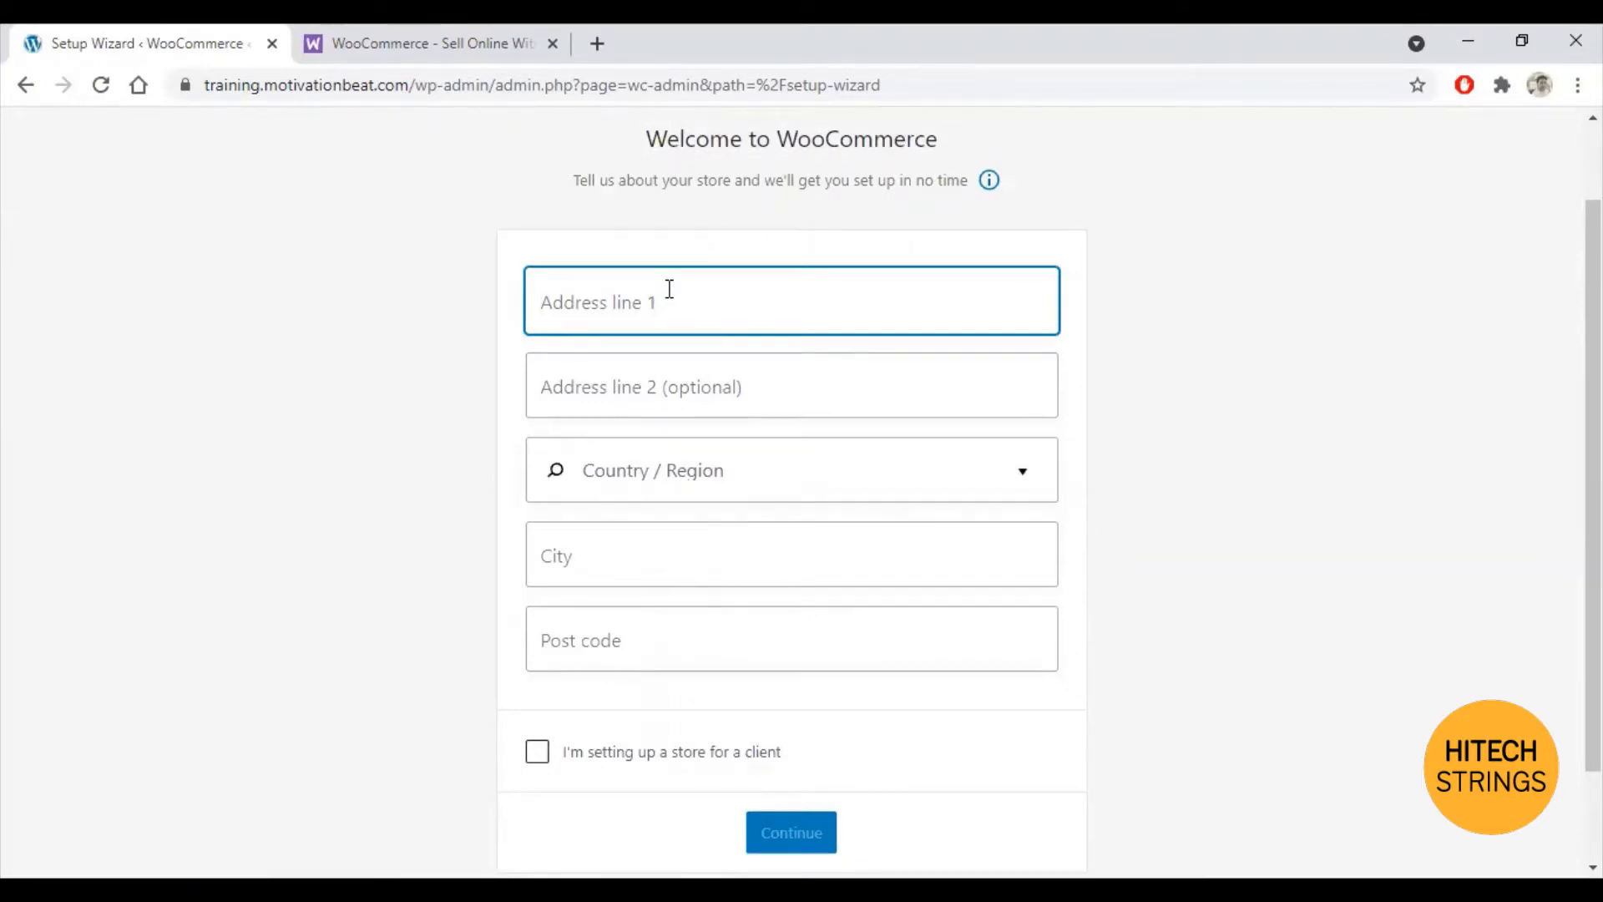
text(Ste)
key(BackSpace)
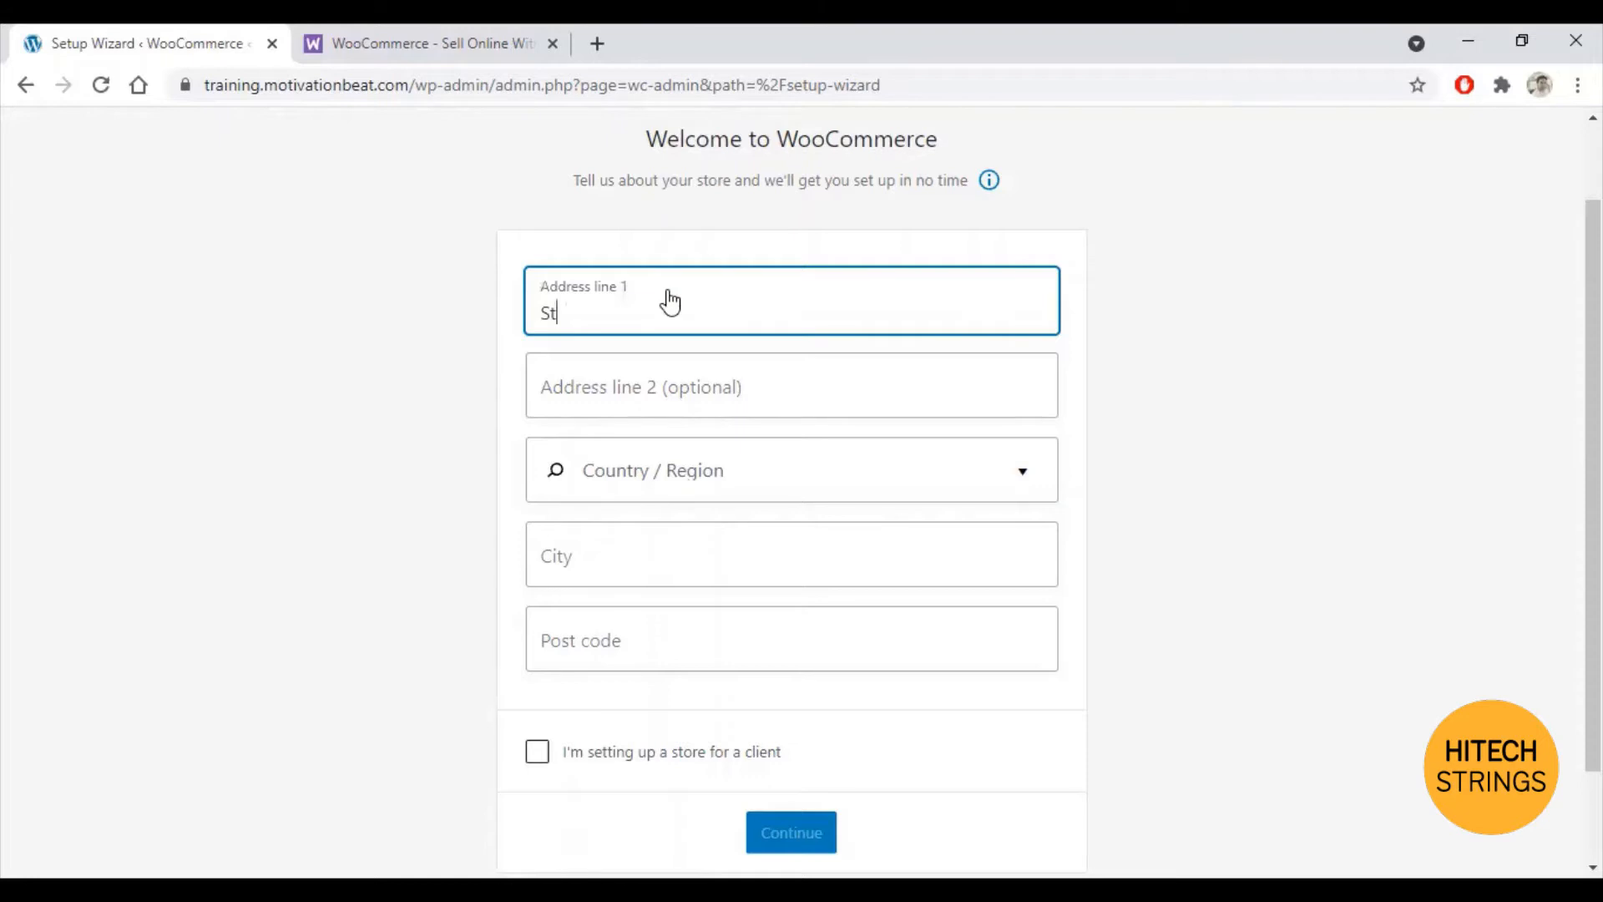
text(reet 123)
key(Tab)
text(ABC)
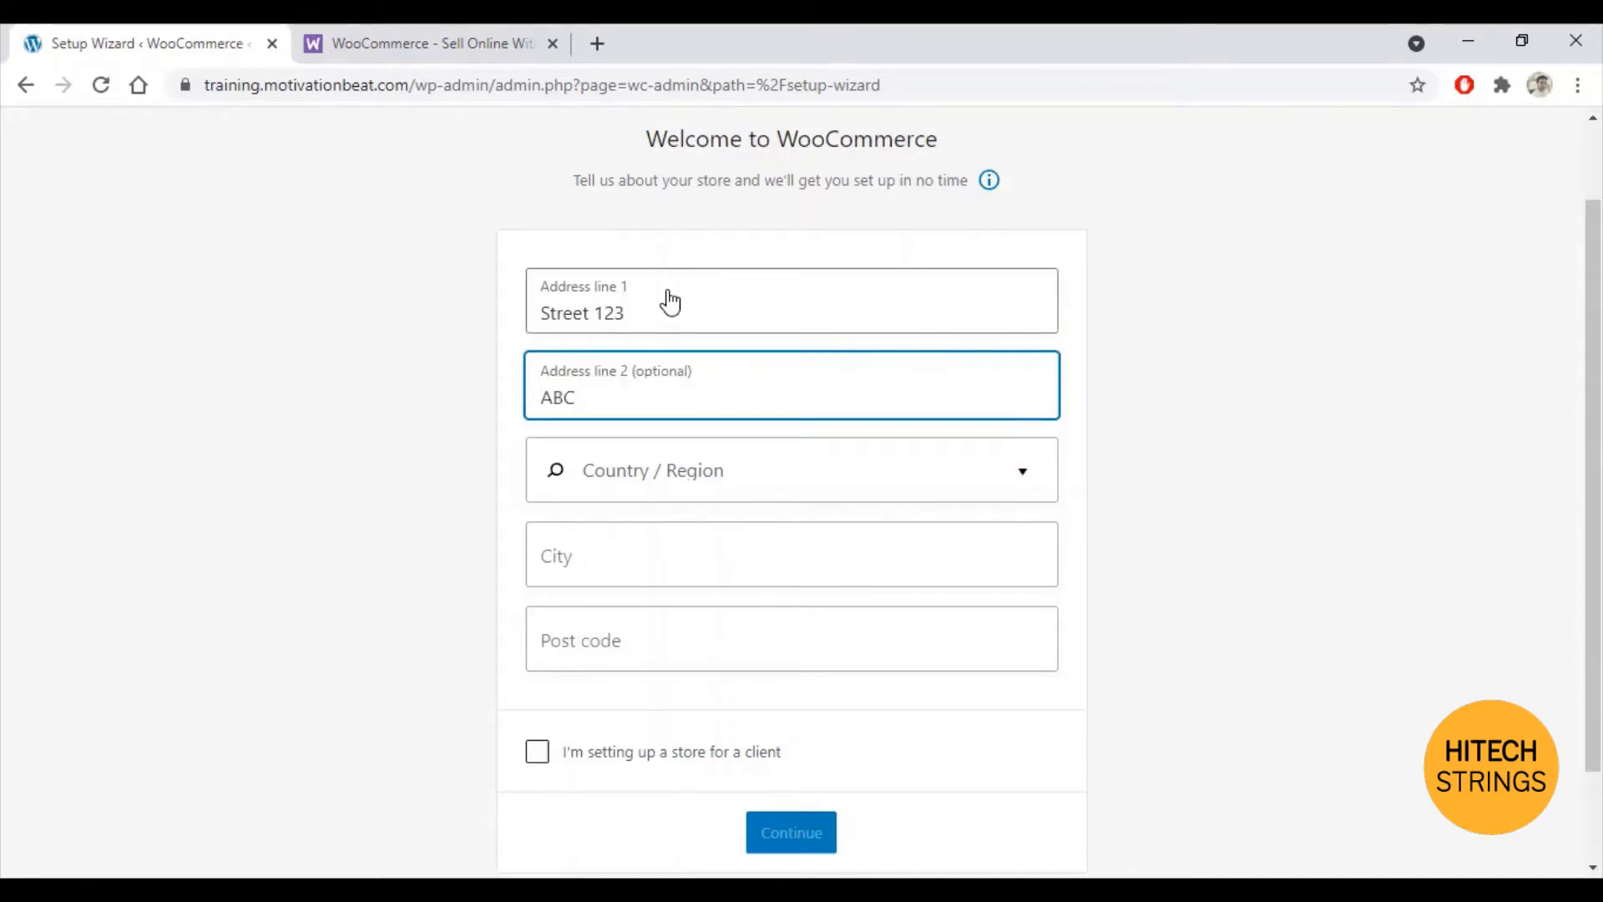
key(Left)
key(Left)
key(Left)
key(Left)
text(Flat)
key(Right)
key(Right)
key(Right)
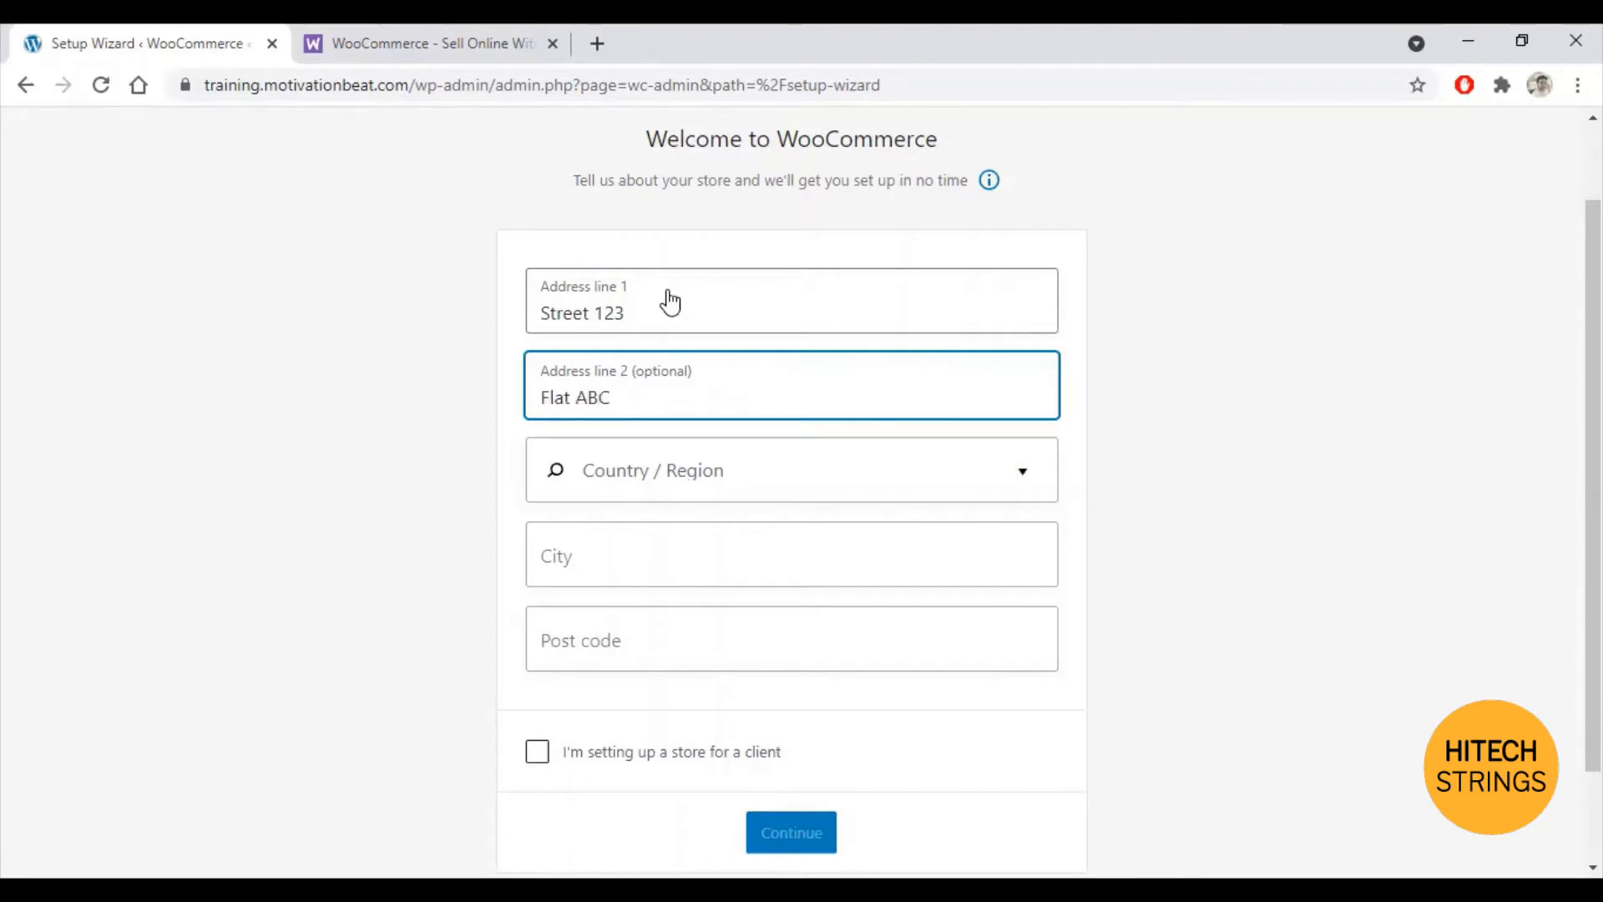
Step: Set the country to United Kingdom (UK), city to London, and post code to 123456
click(1024, 480)
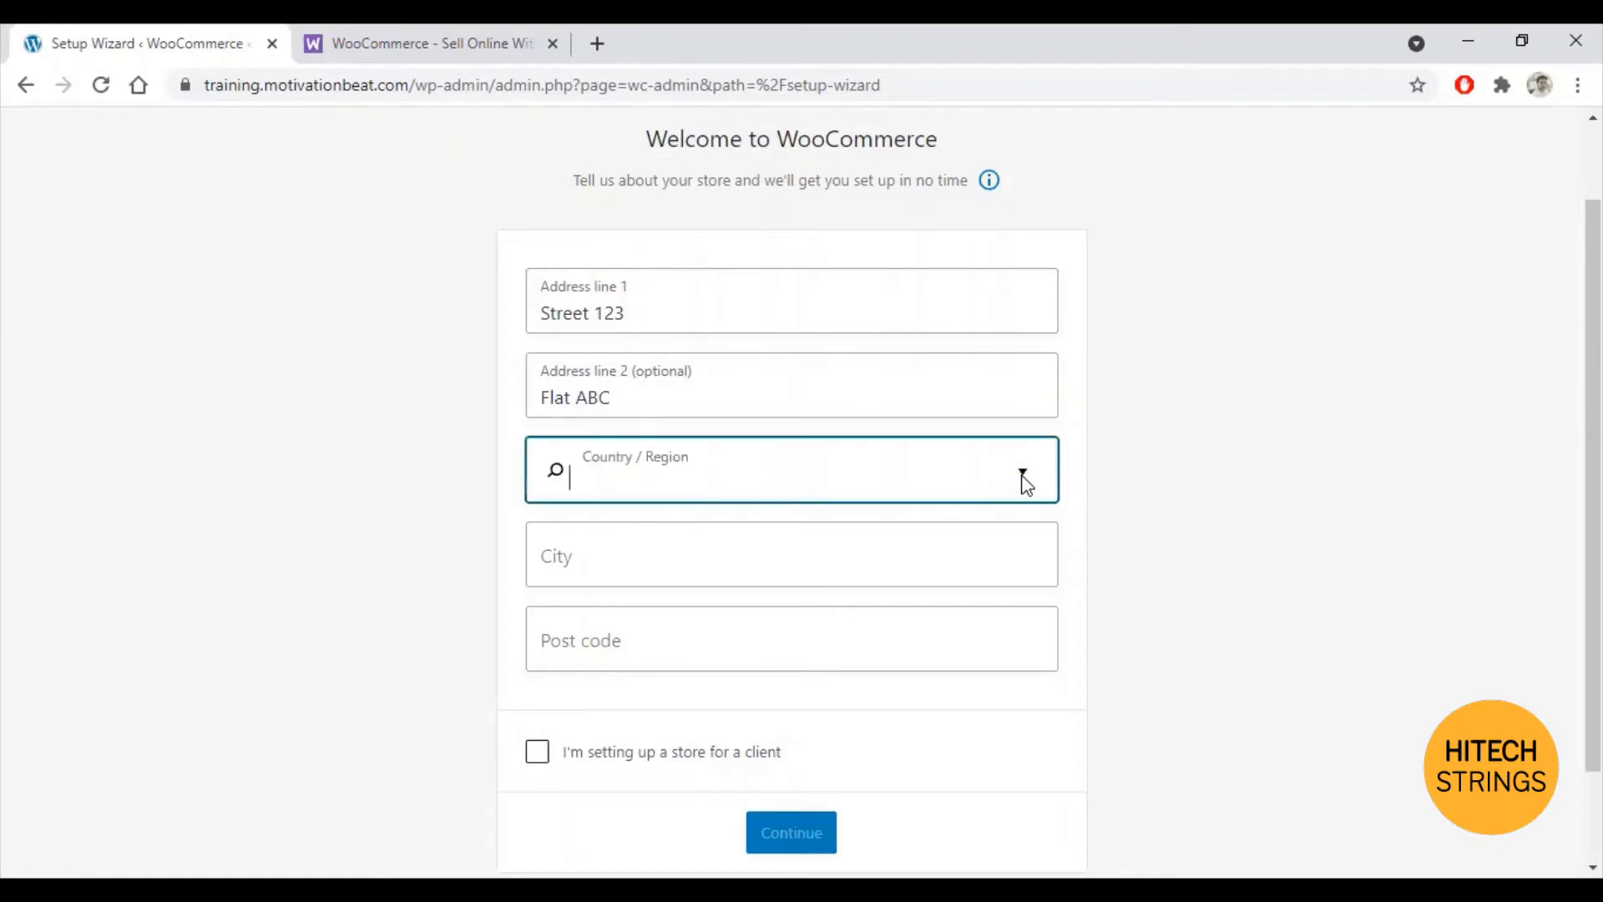
text(united)
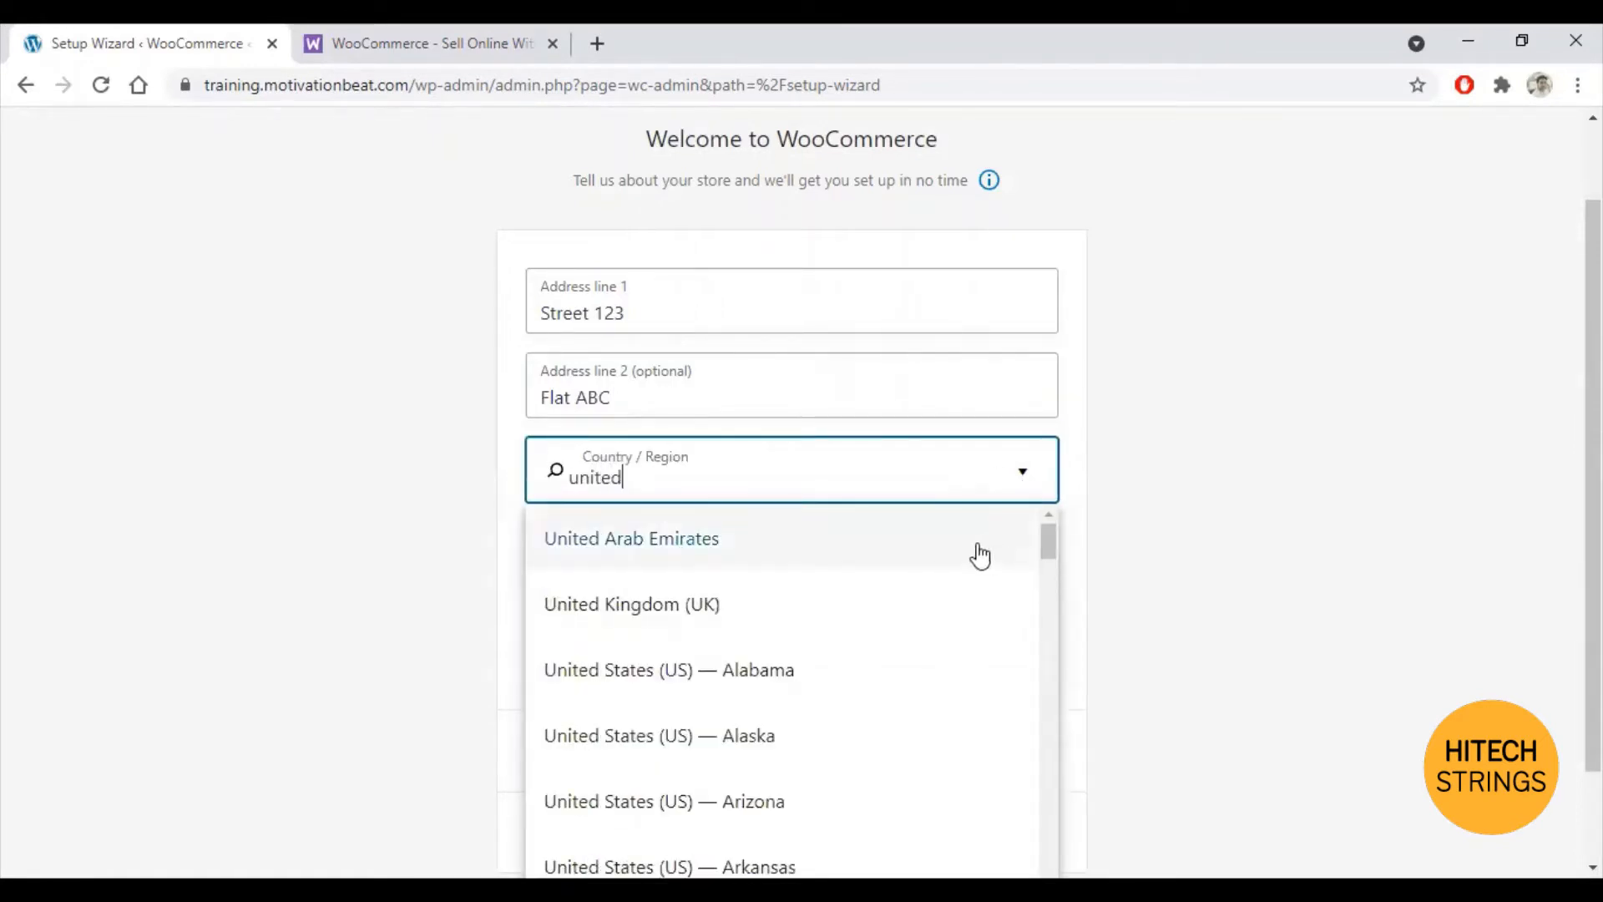
click(680, 624)
click(751, 549)
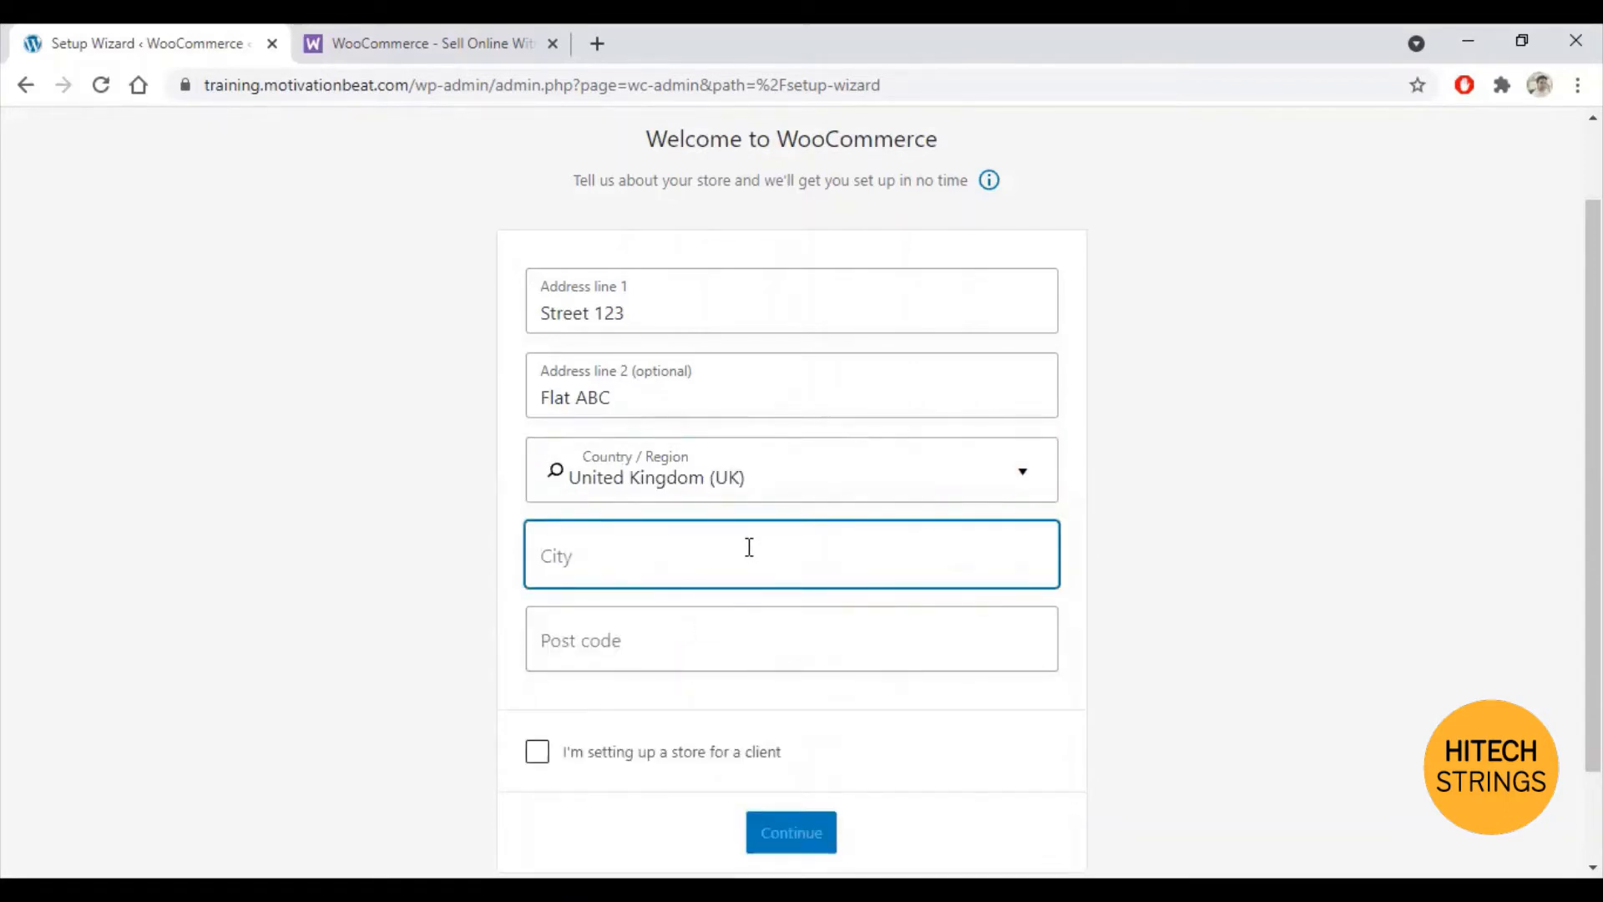
text(London)
click(684, 662)
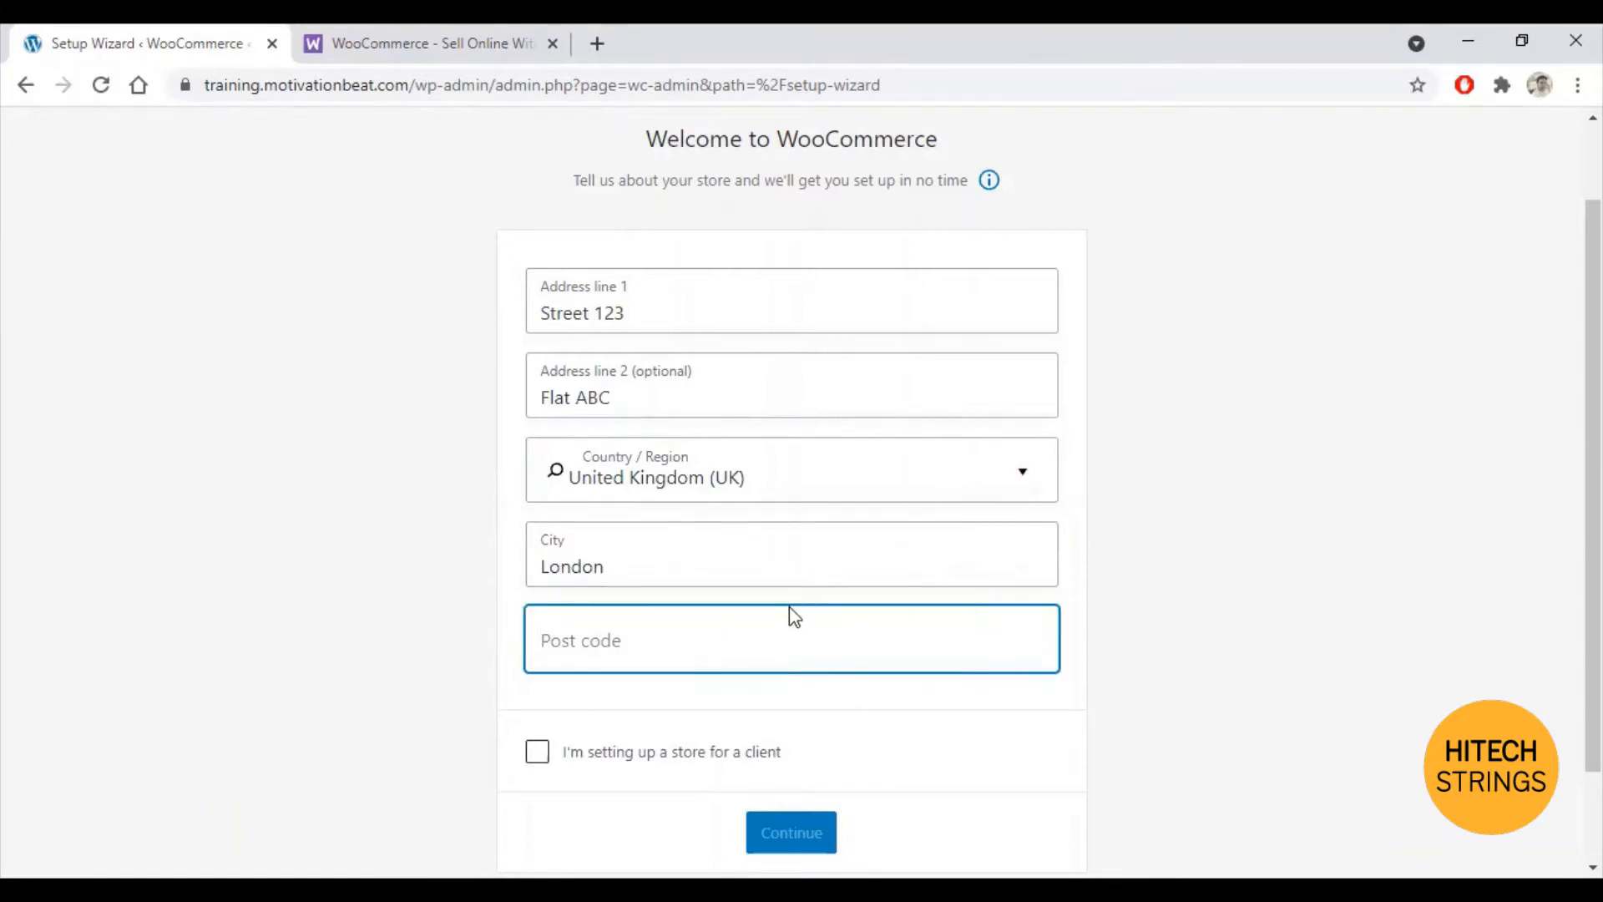
text(1)
key(BackSpace)
text(123456)
scroll(791, 613, down, 2)
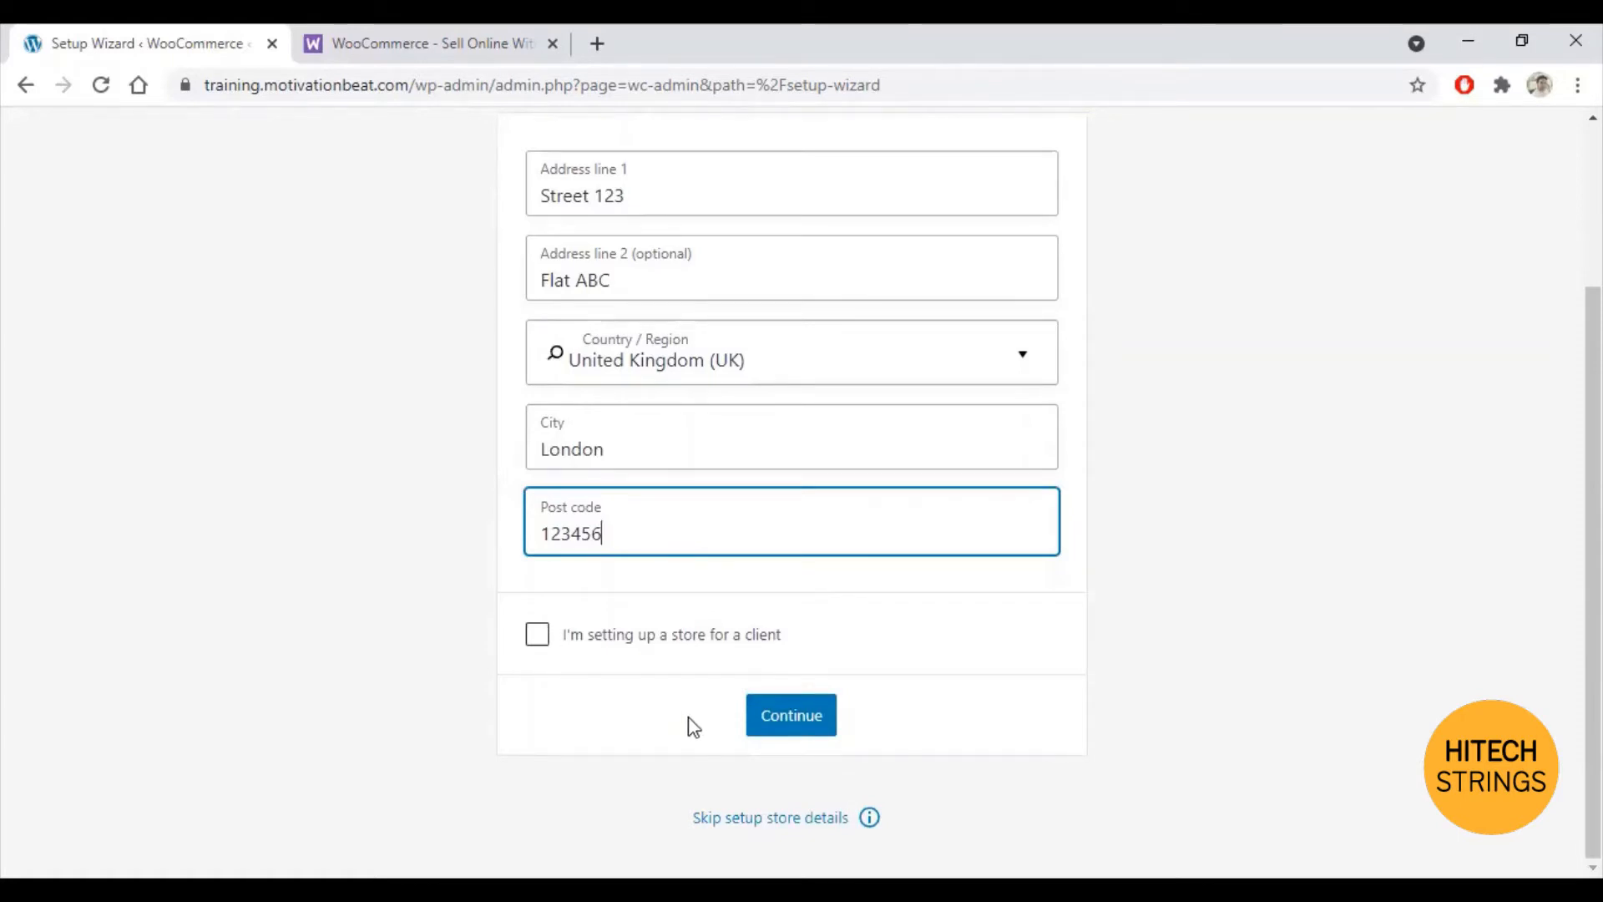
Step: Submit the store details, answer 'No thanks' to usage tracking, and continue to the Industry step
click(810, 726)
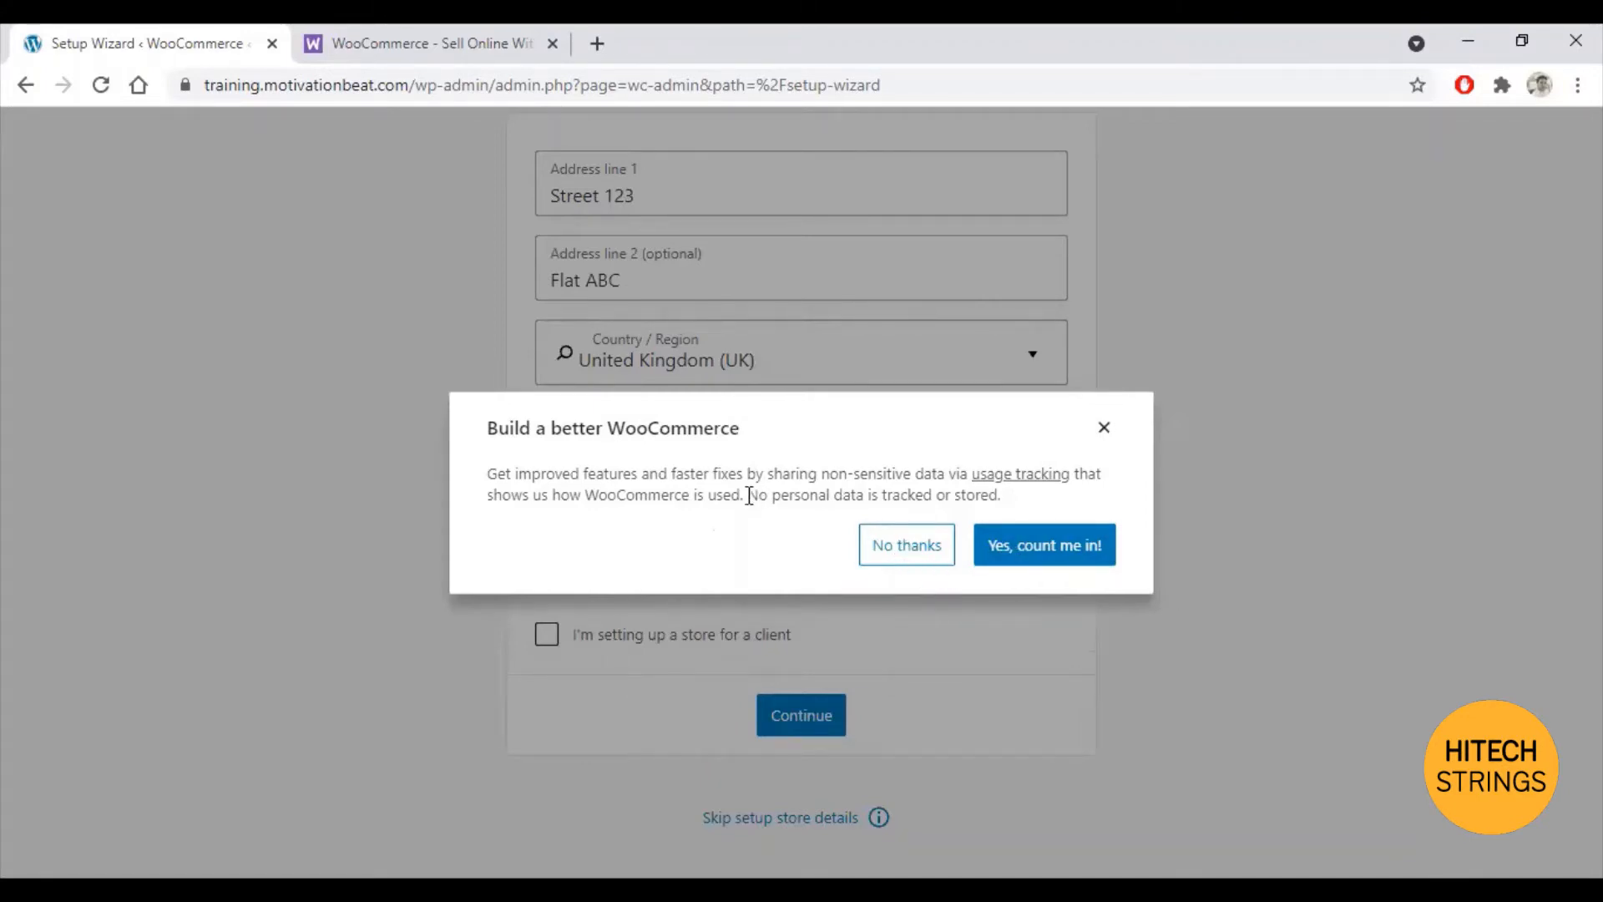
drag(749, 496, 1027, 497)
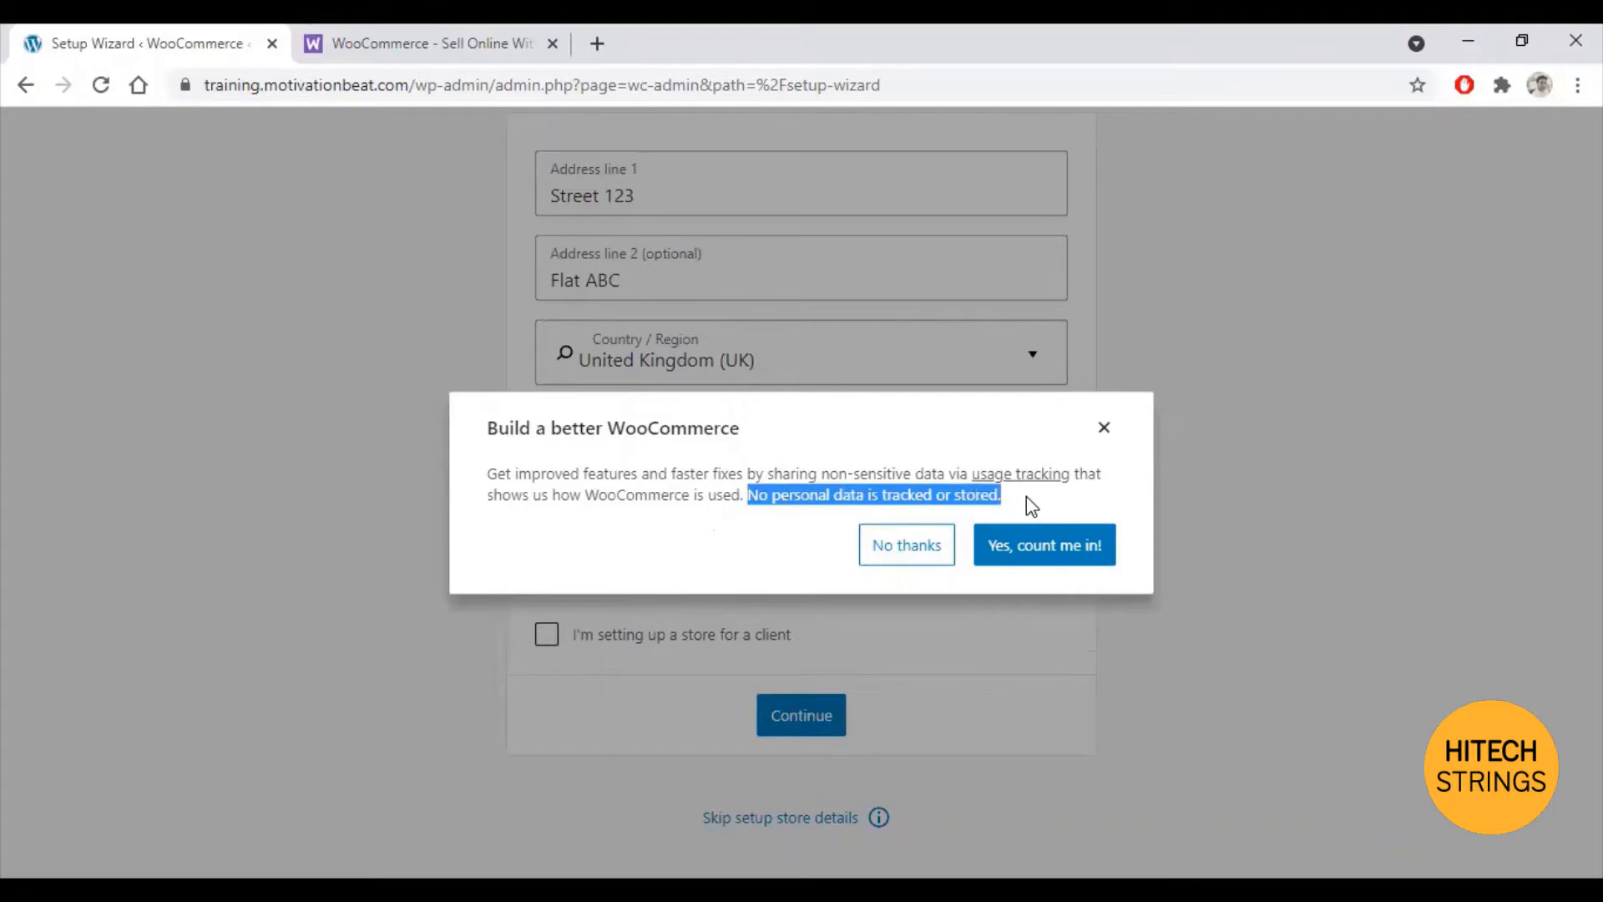
click(918, 556)
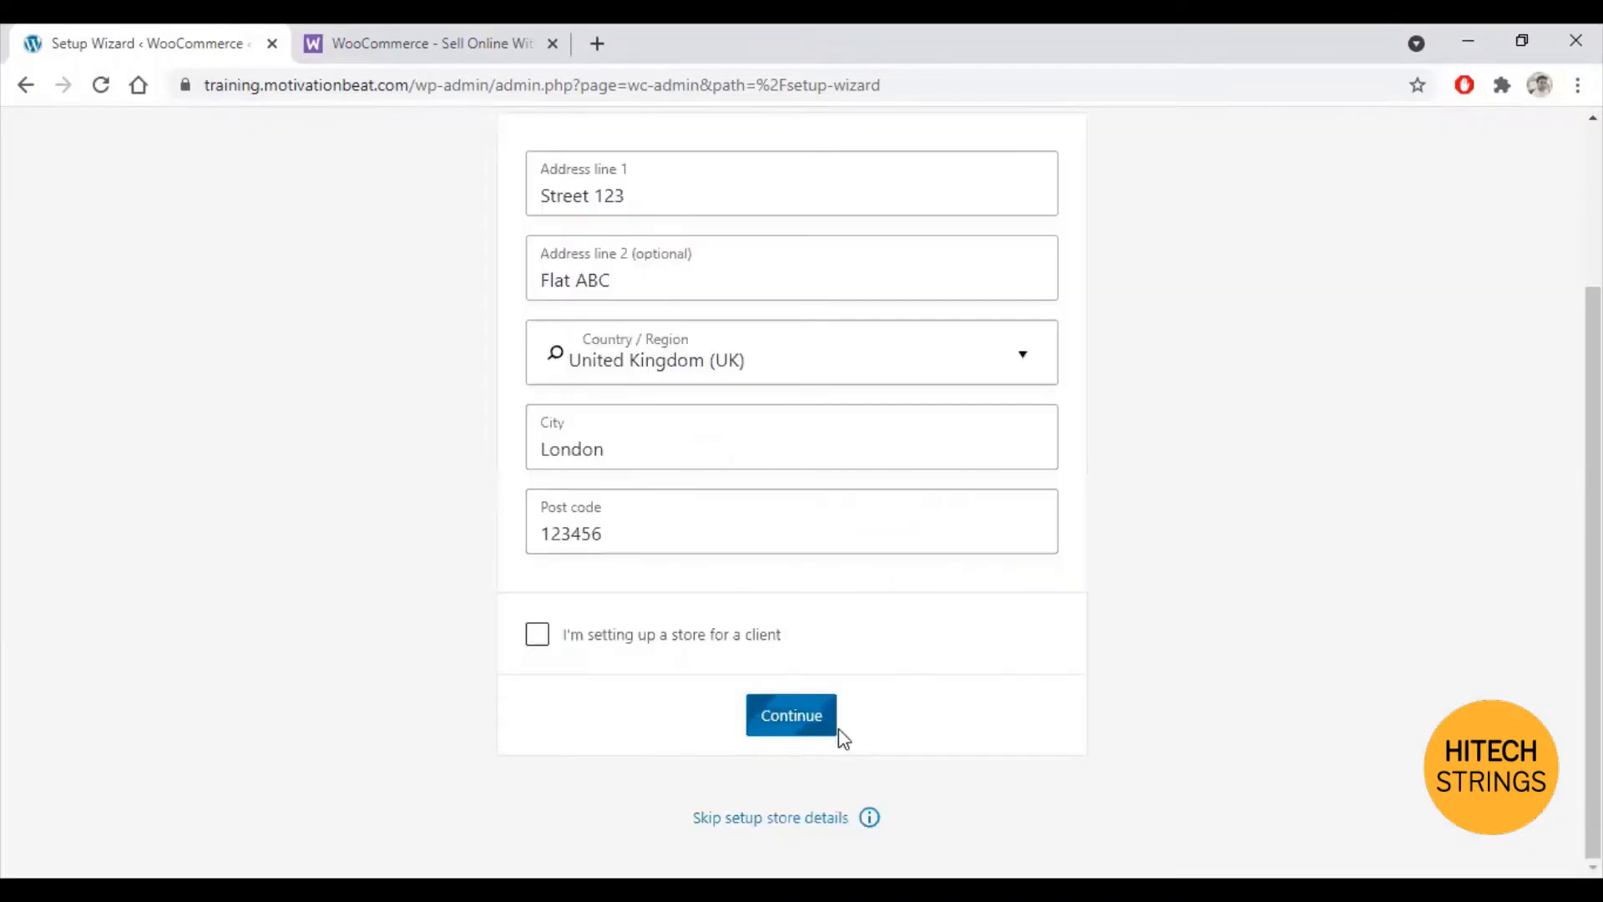
click(806, 725)
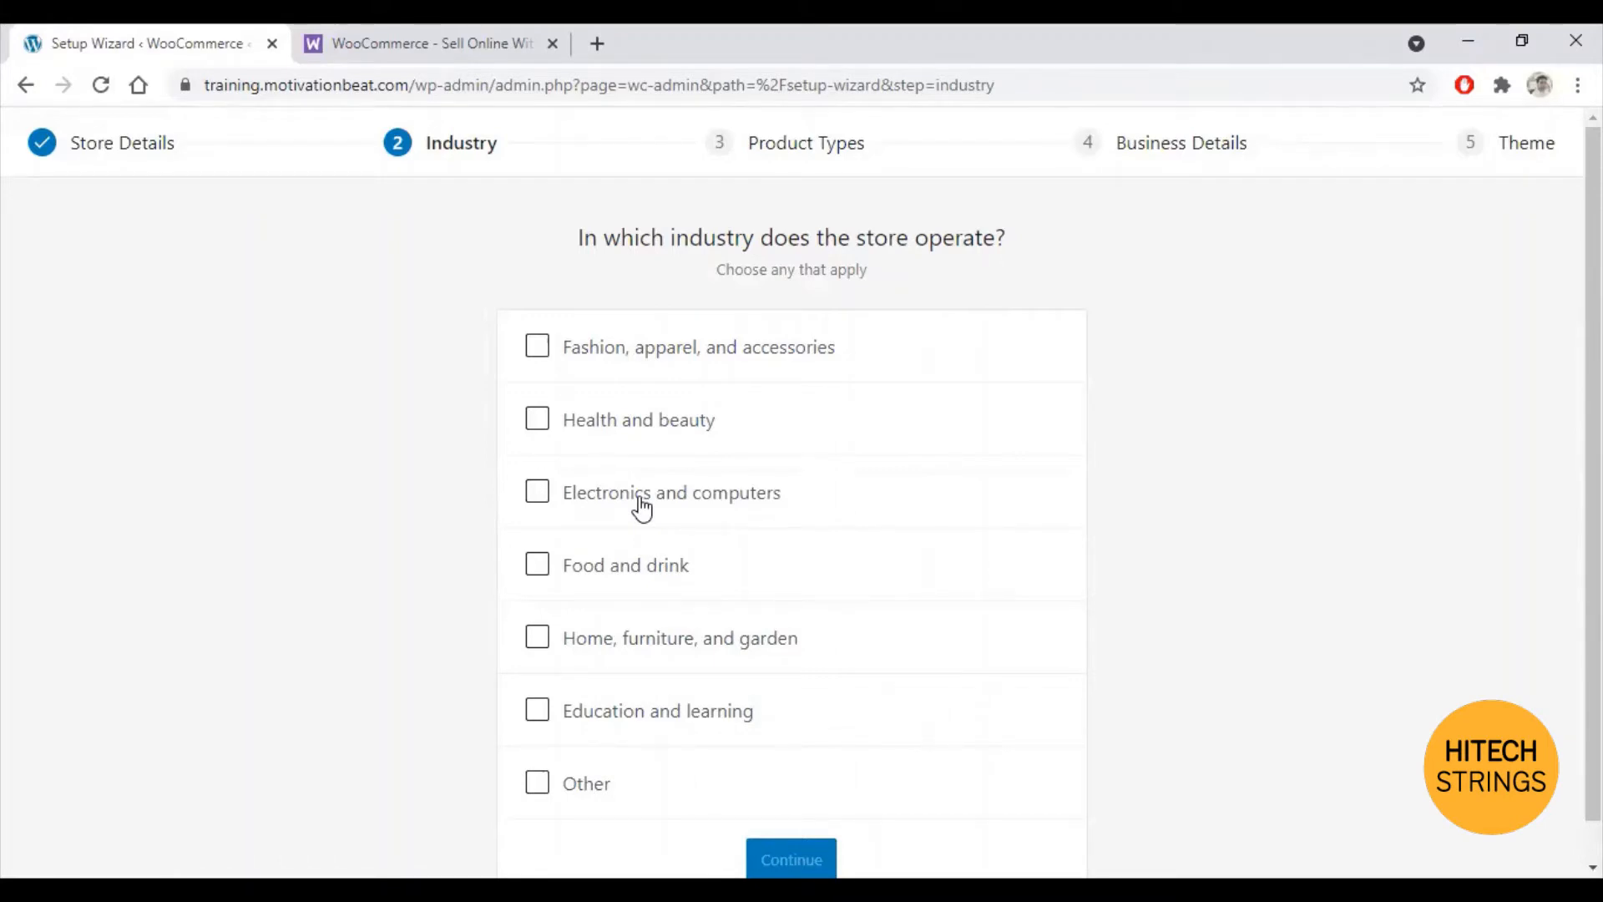
Step: Choose Fashion, apparel, and accessories plus Health and beauty as the store's industries, leaving Other unticked
scroll(655, 576, down, 1)
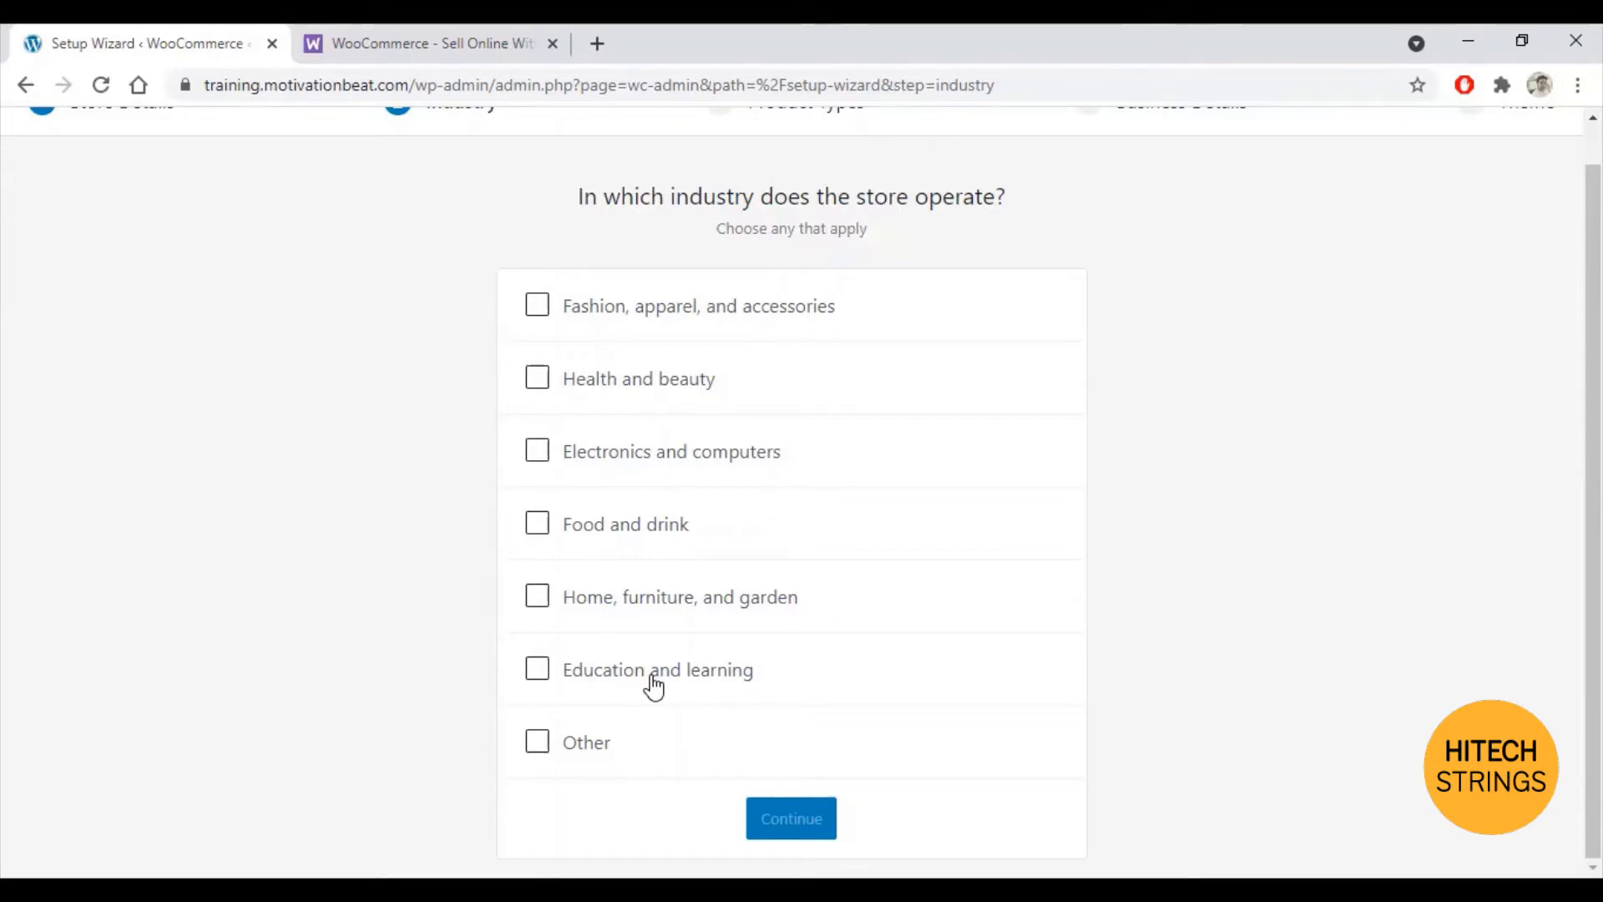
click(537, 739)
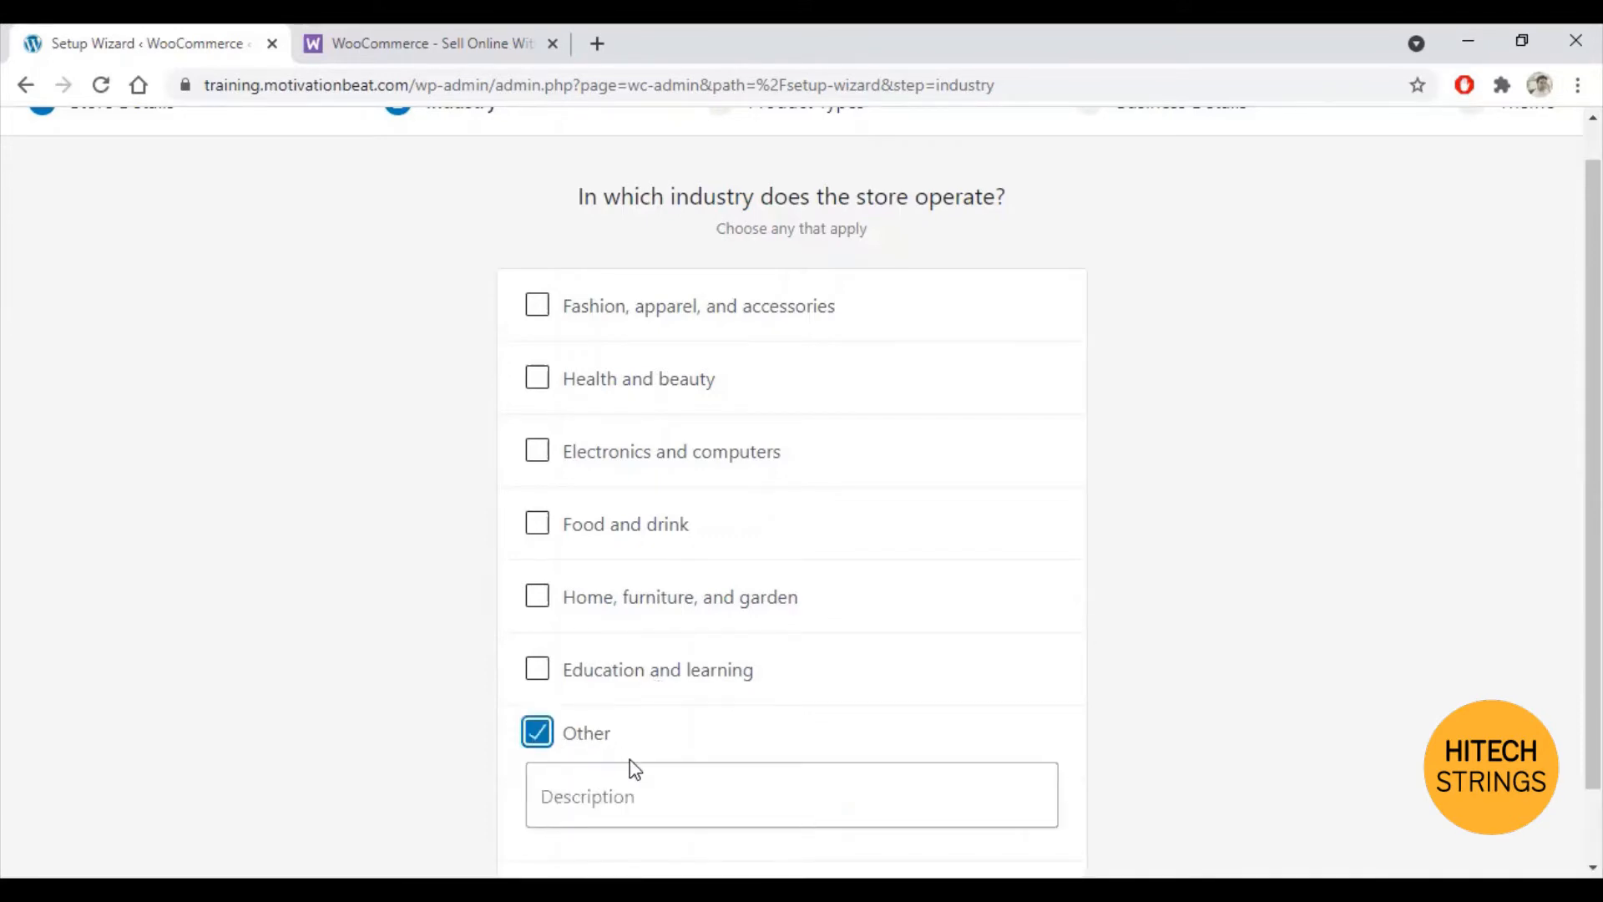
scroll(643, 747, down, 1)
scroll(644, 719, up, 2)
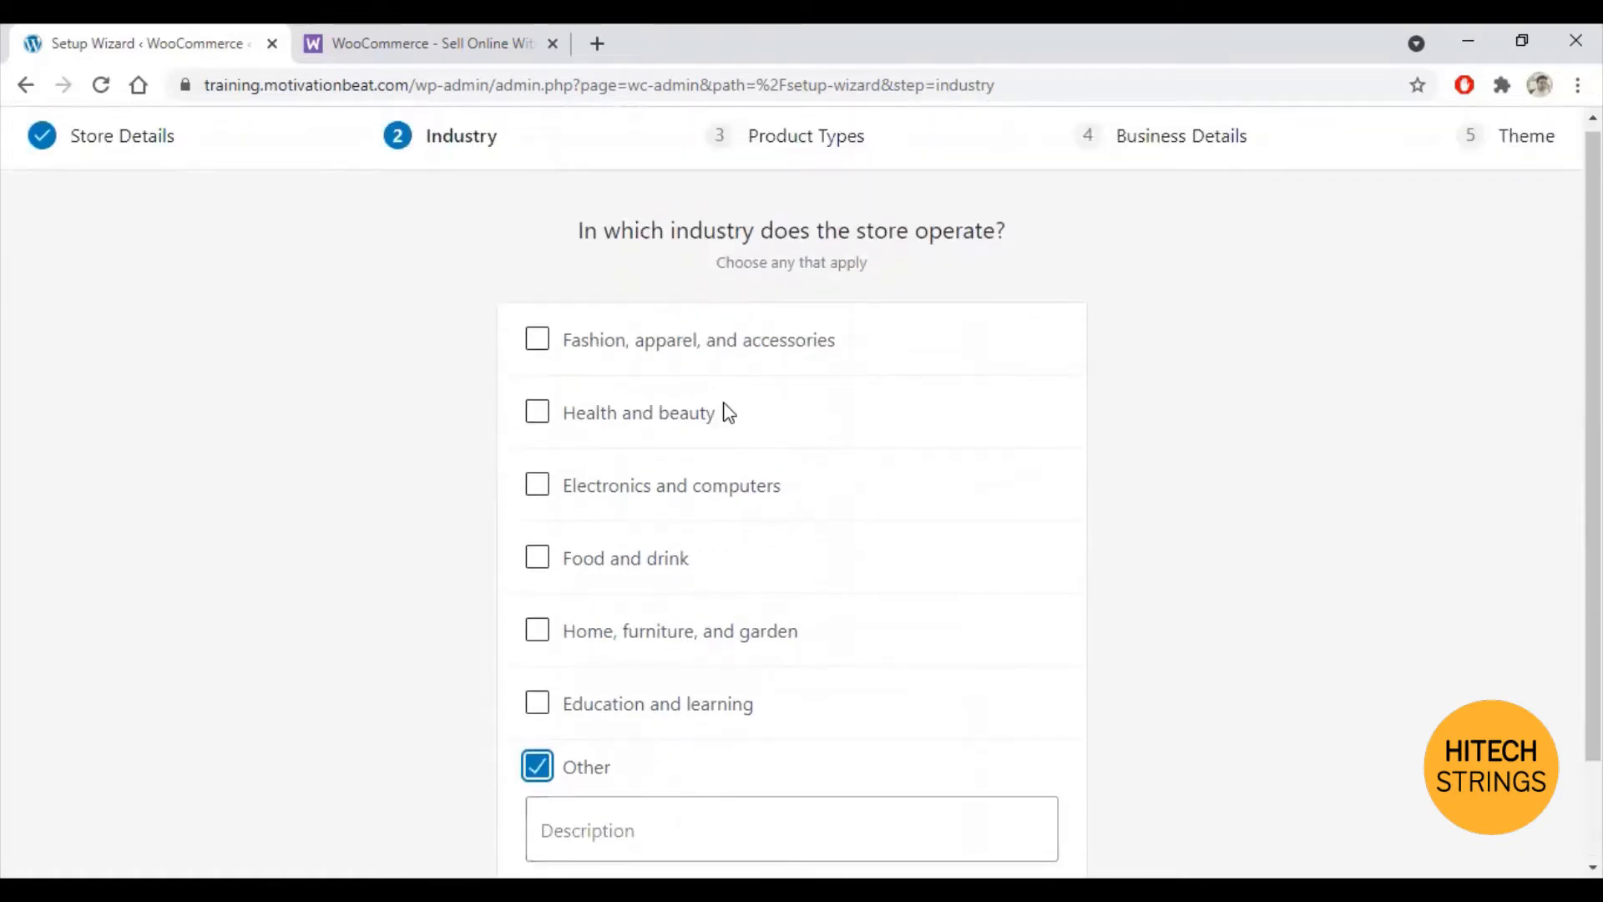
click(538, 349)
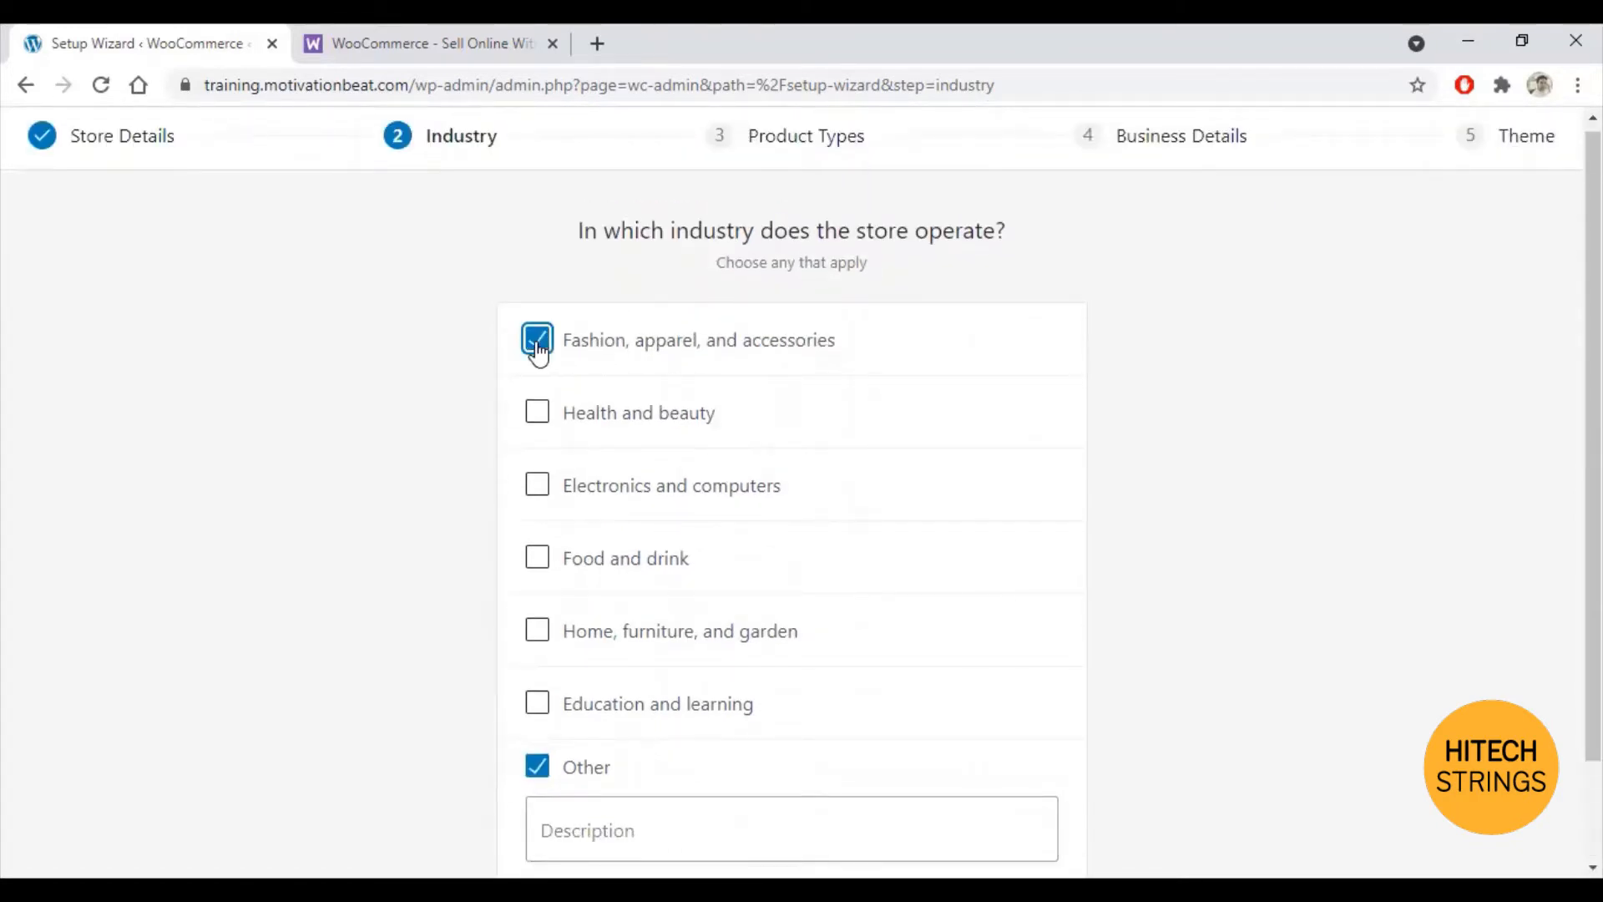
click(537, 417)
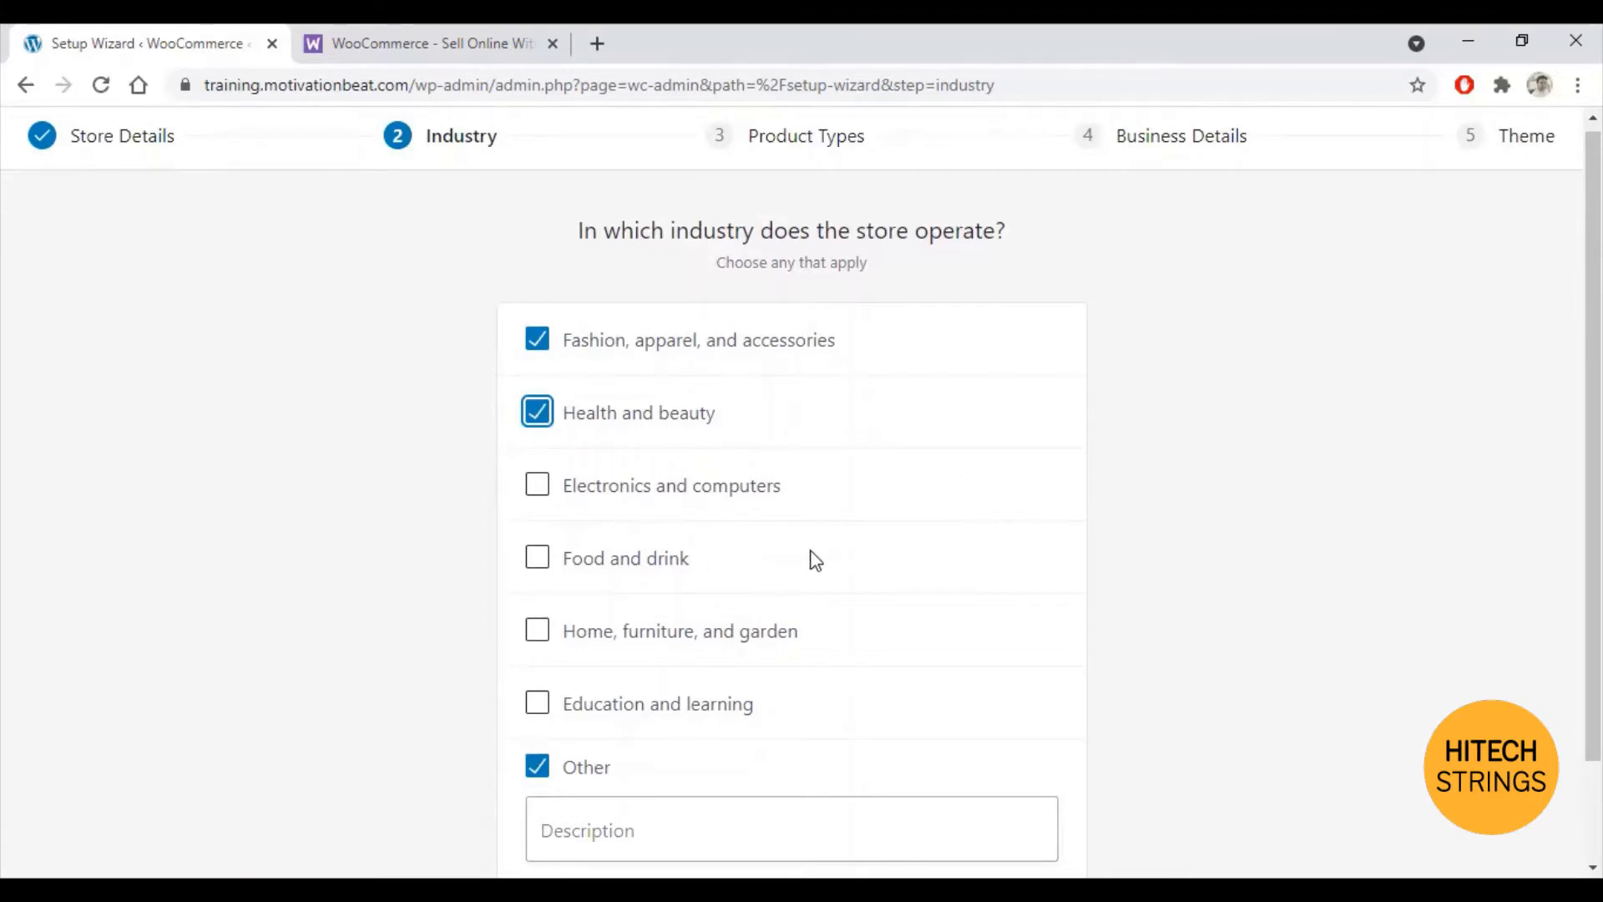
scroll(817, 559, down, 2)
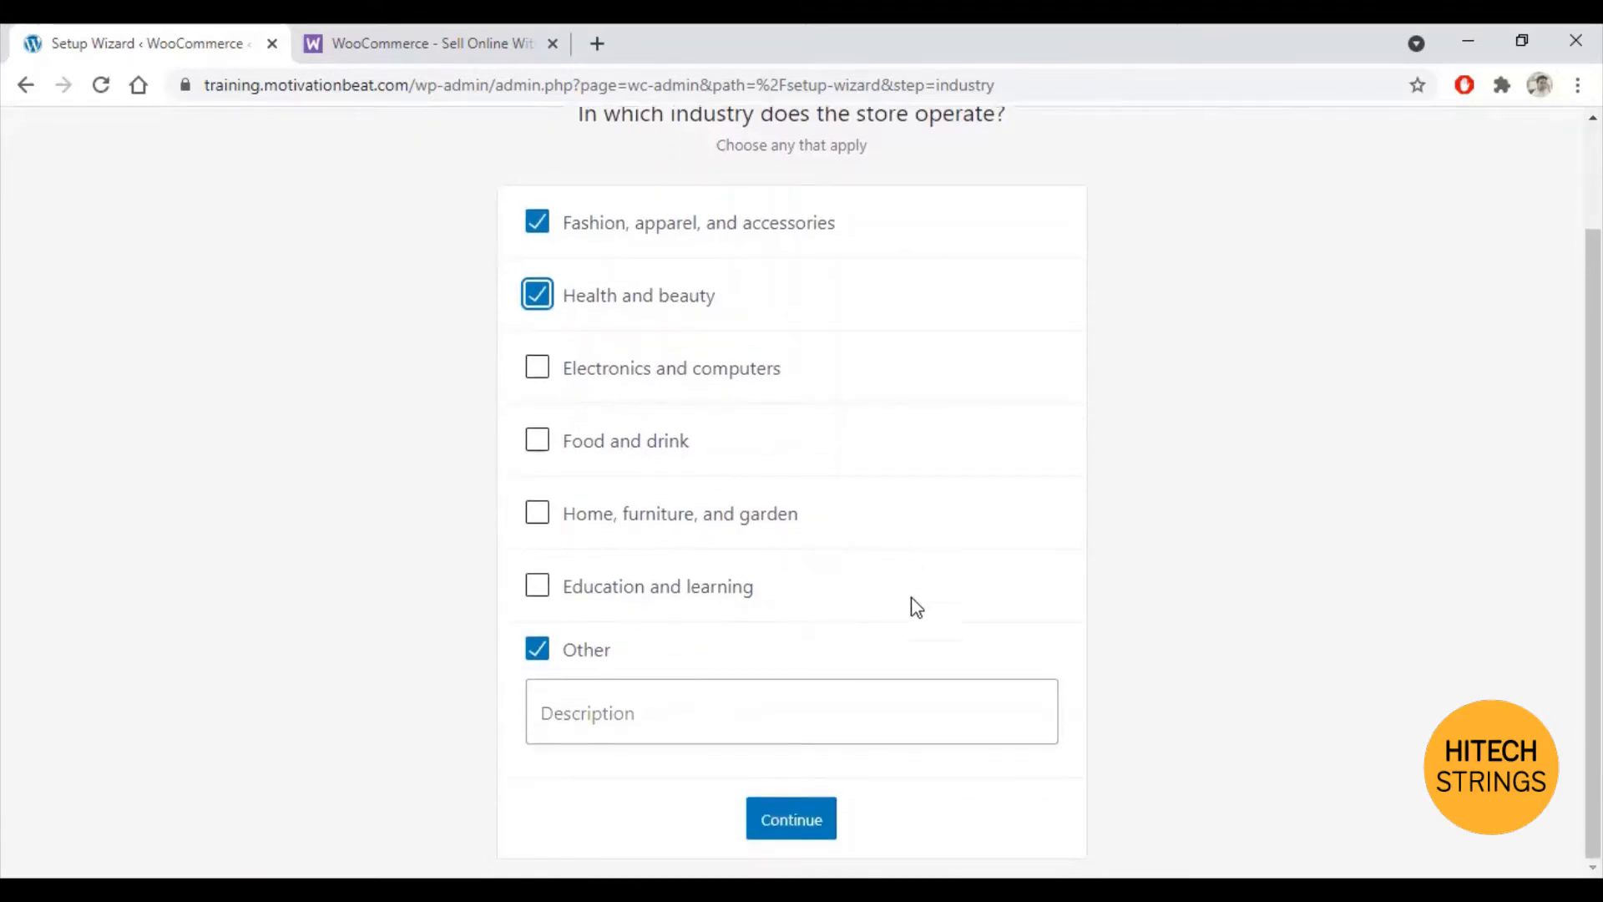
click(541, 651)
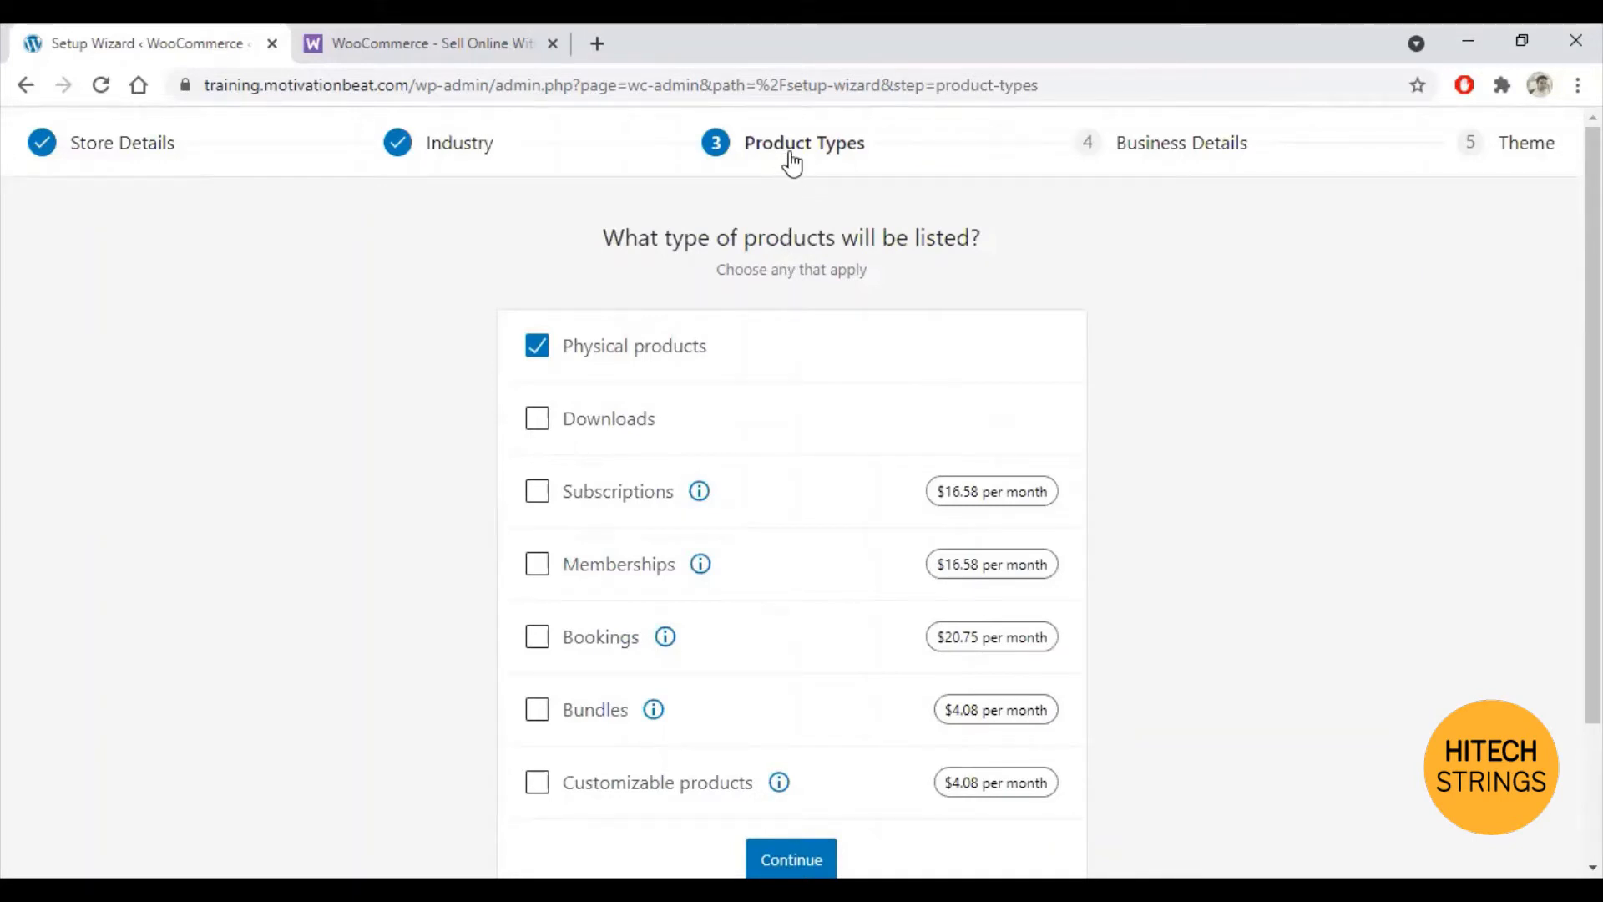
Step: Add Downloads alongside Physical products as the product types and continue
click(537, 425)
scroll(1136, 426, down, 2)
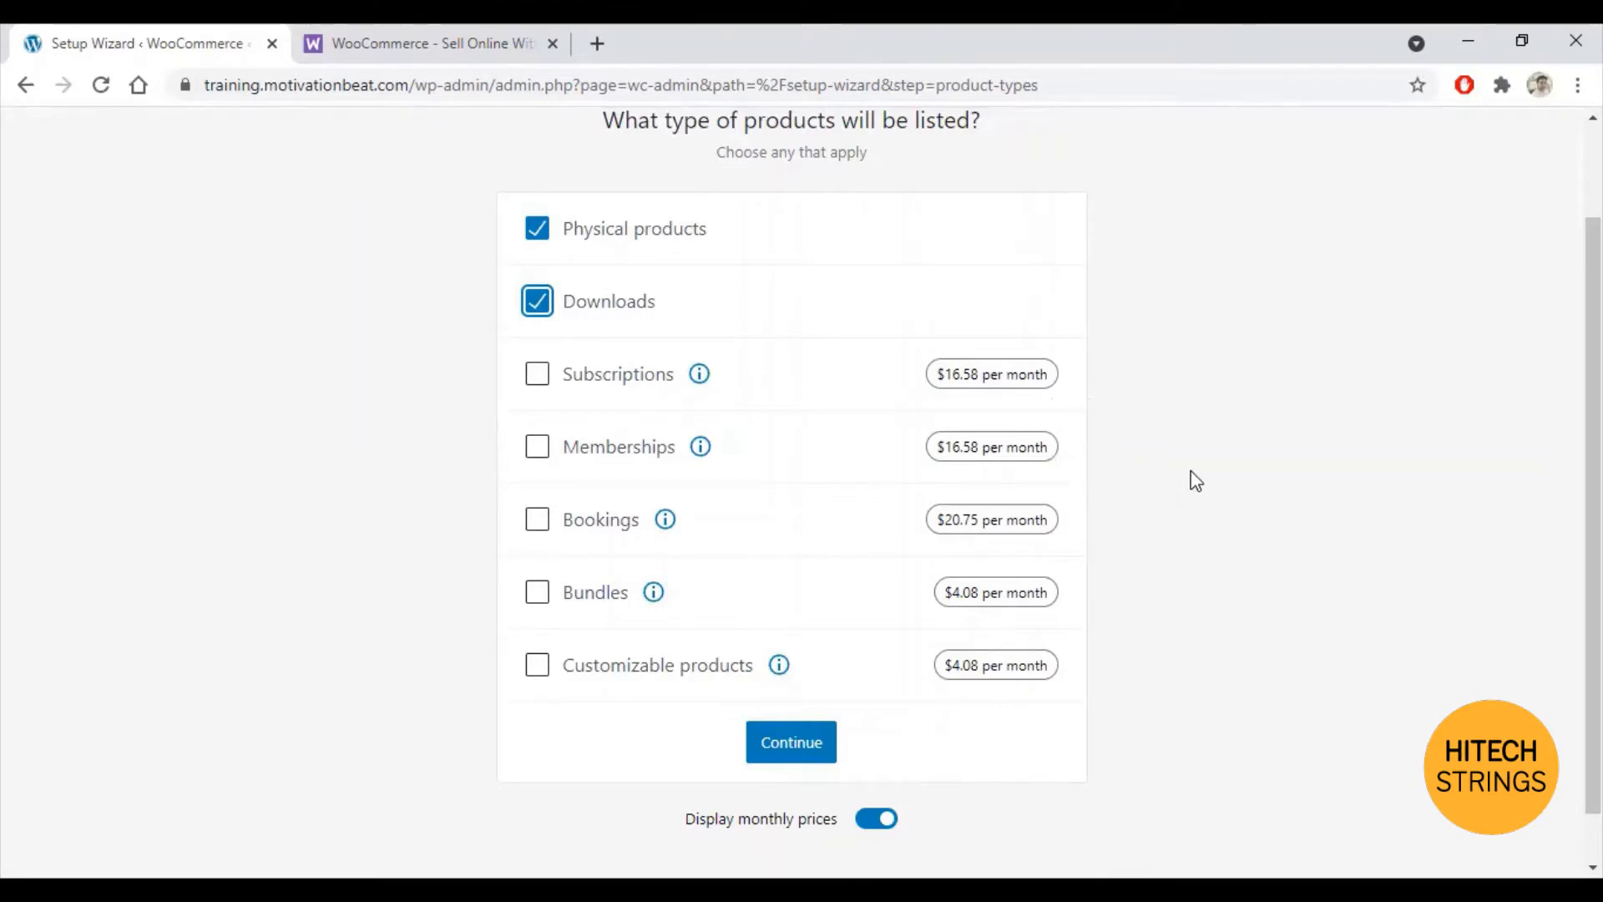
scroll(1169, 481, down, 1)
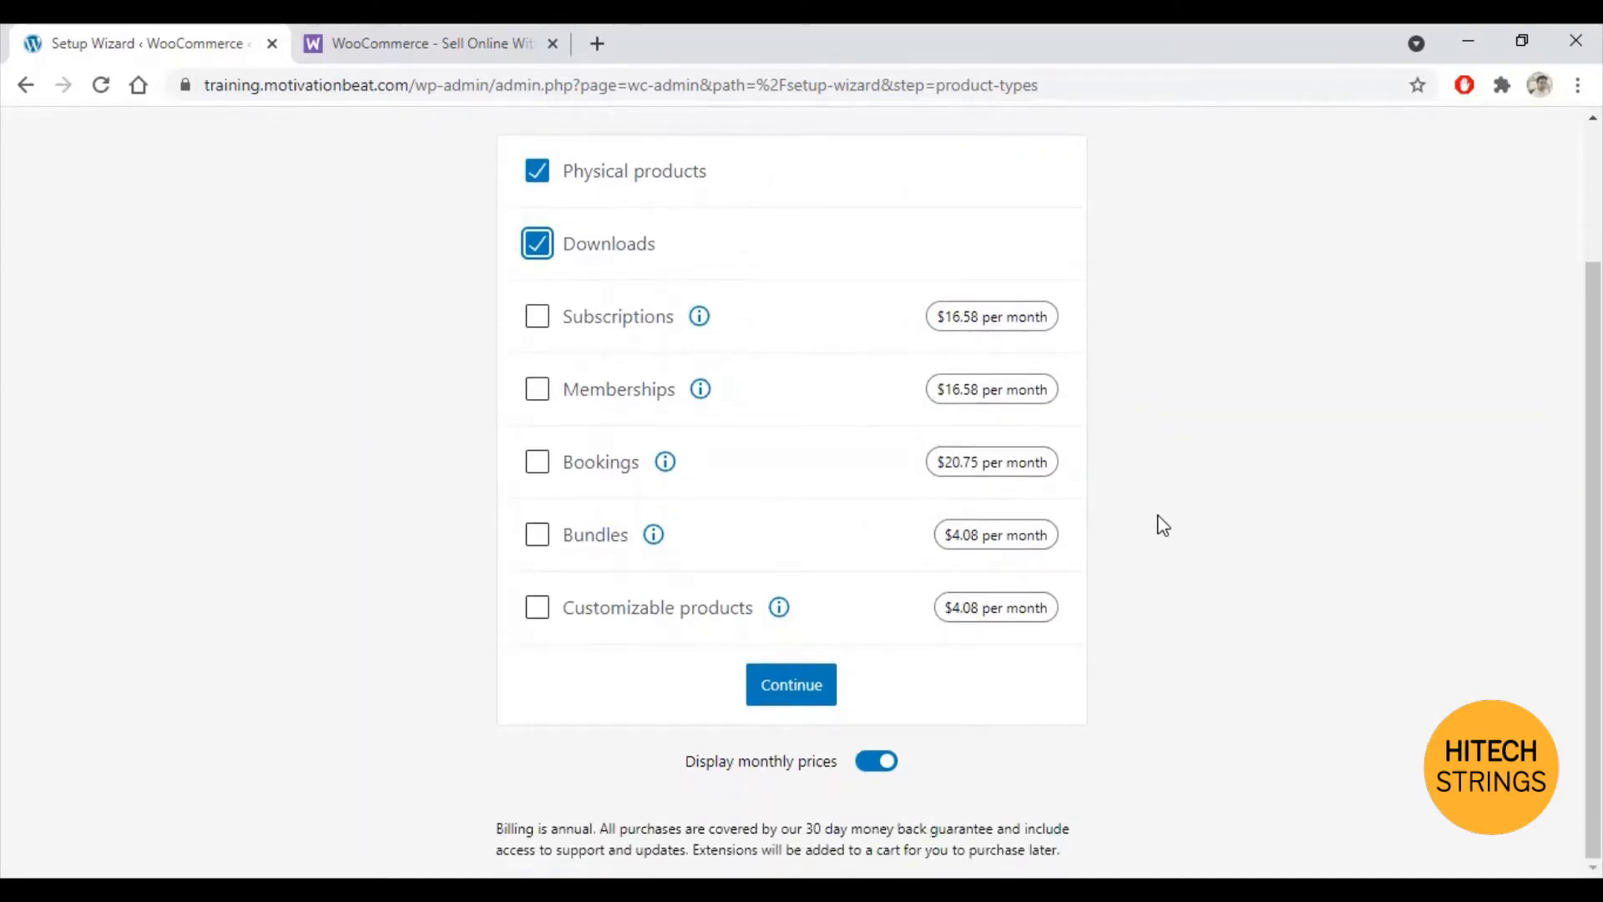
click(789, 696)
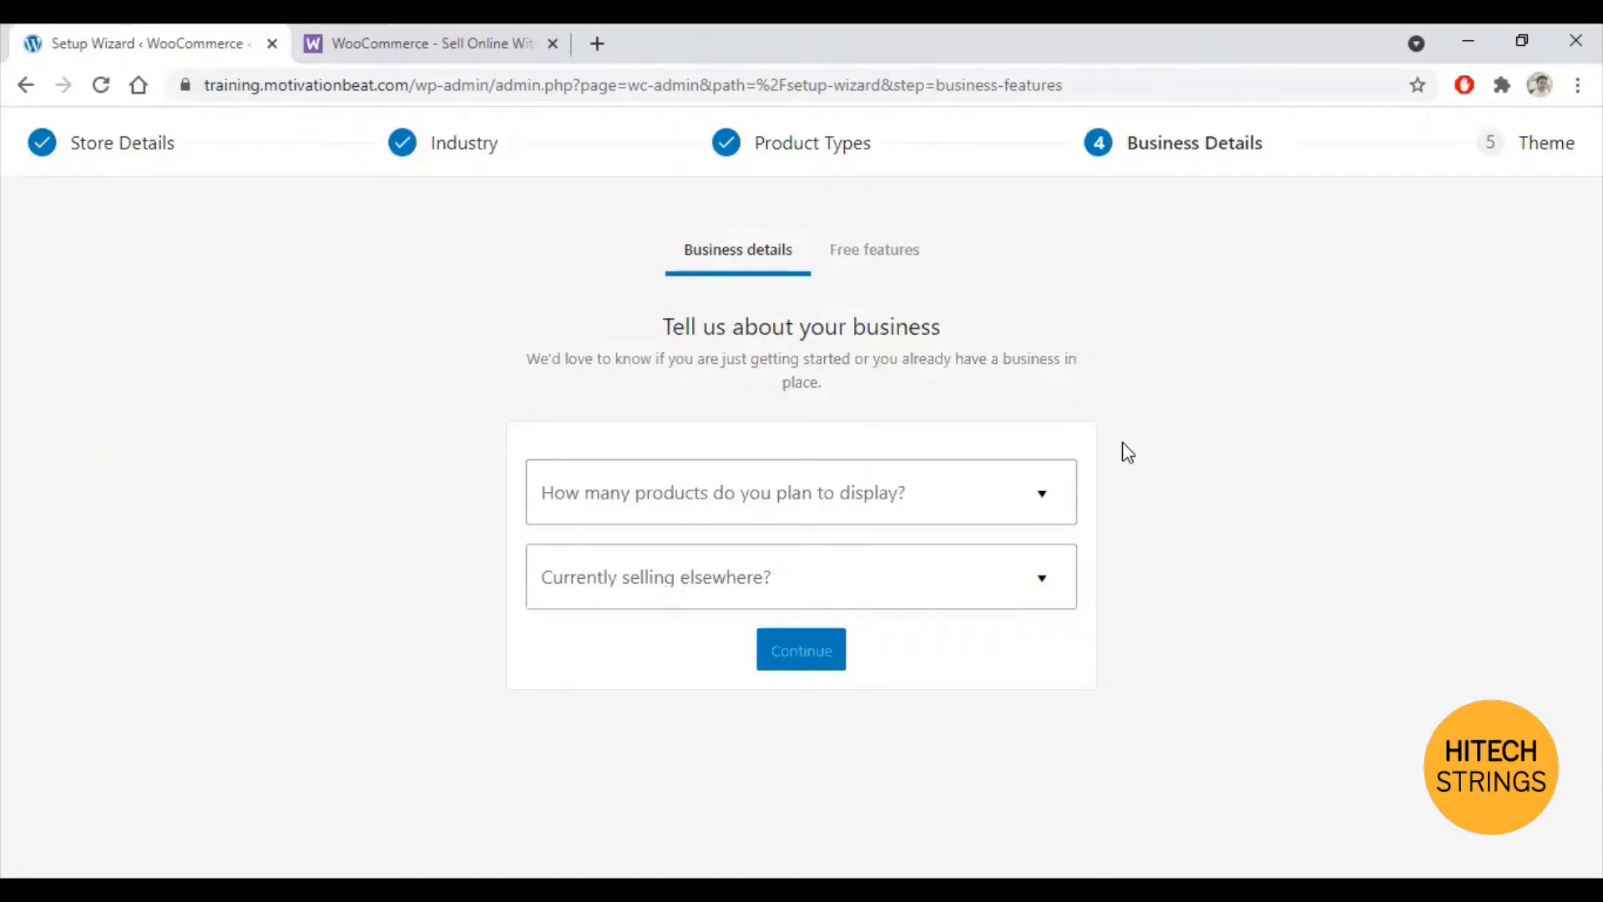
Step: Answer 11 - 100 planned products and No to selling elsewhere, then continue
click(1027, 487)
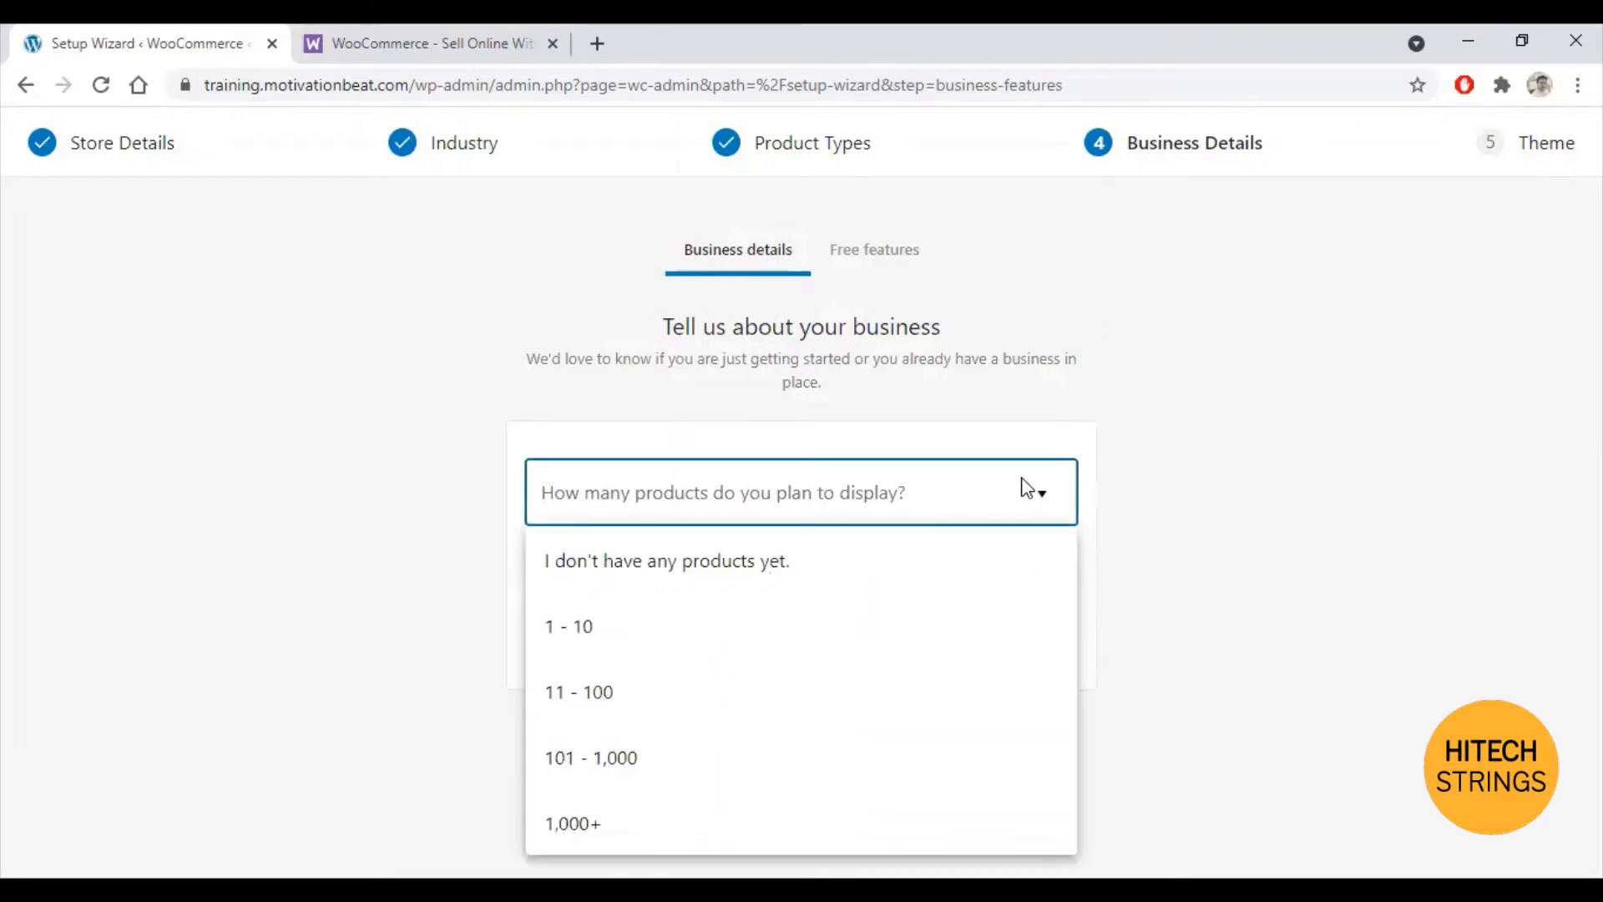
click(647, 704)
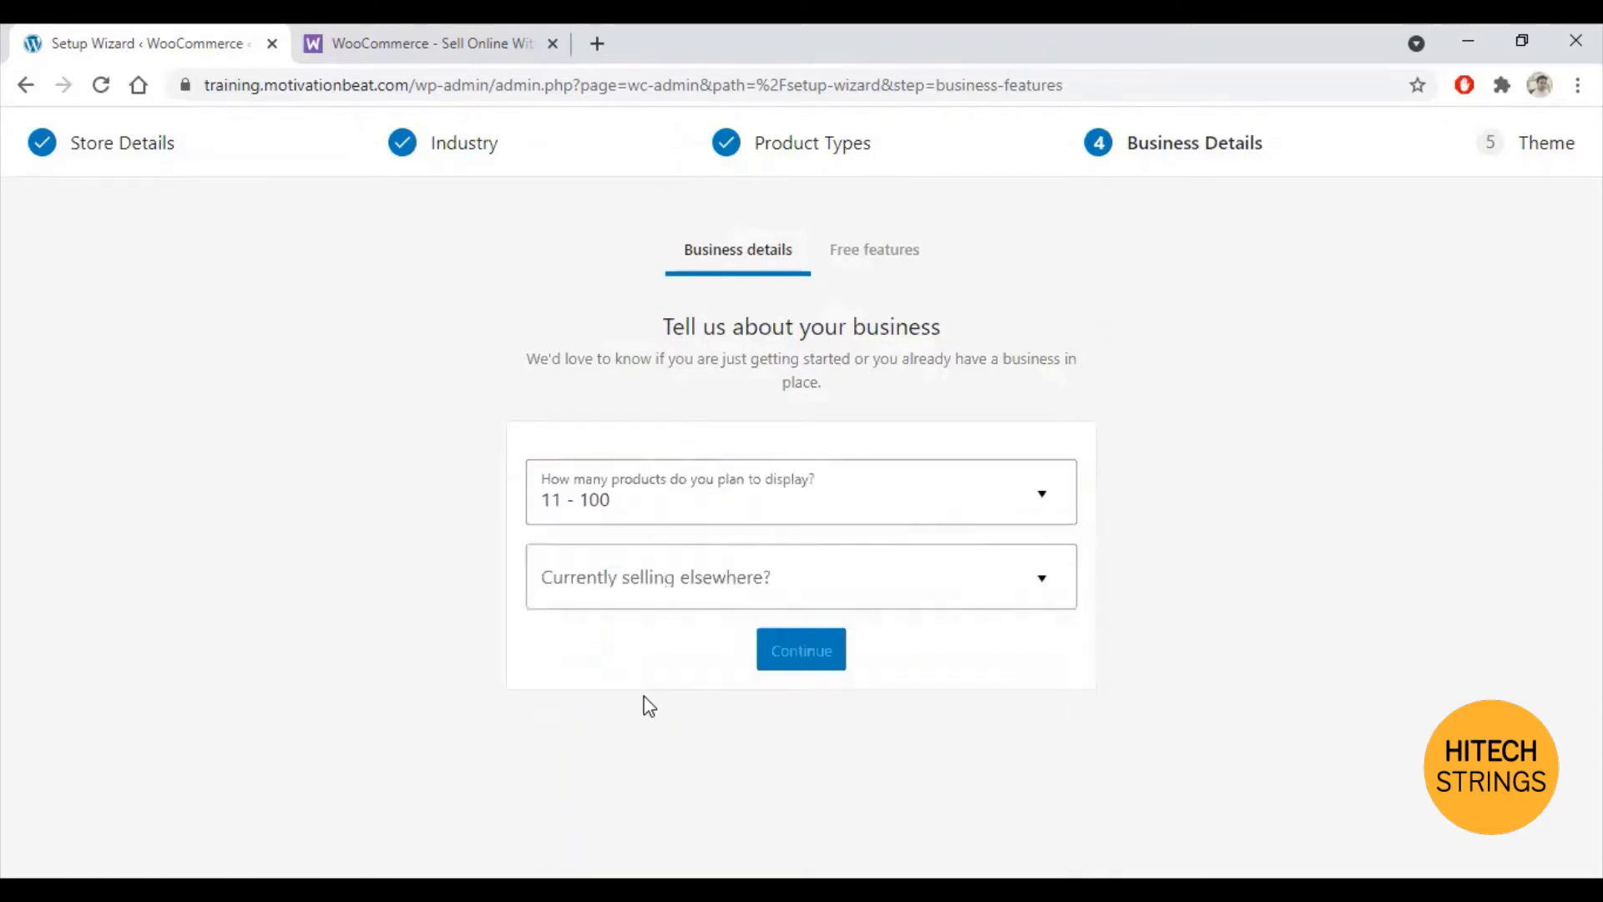
click(1014, 468)
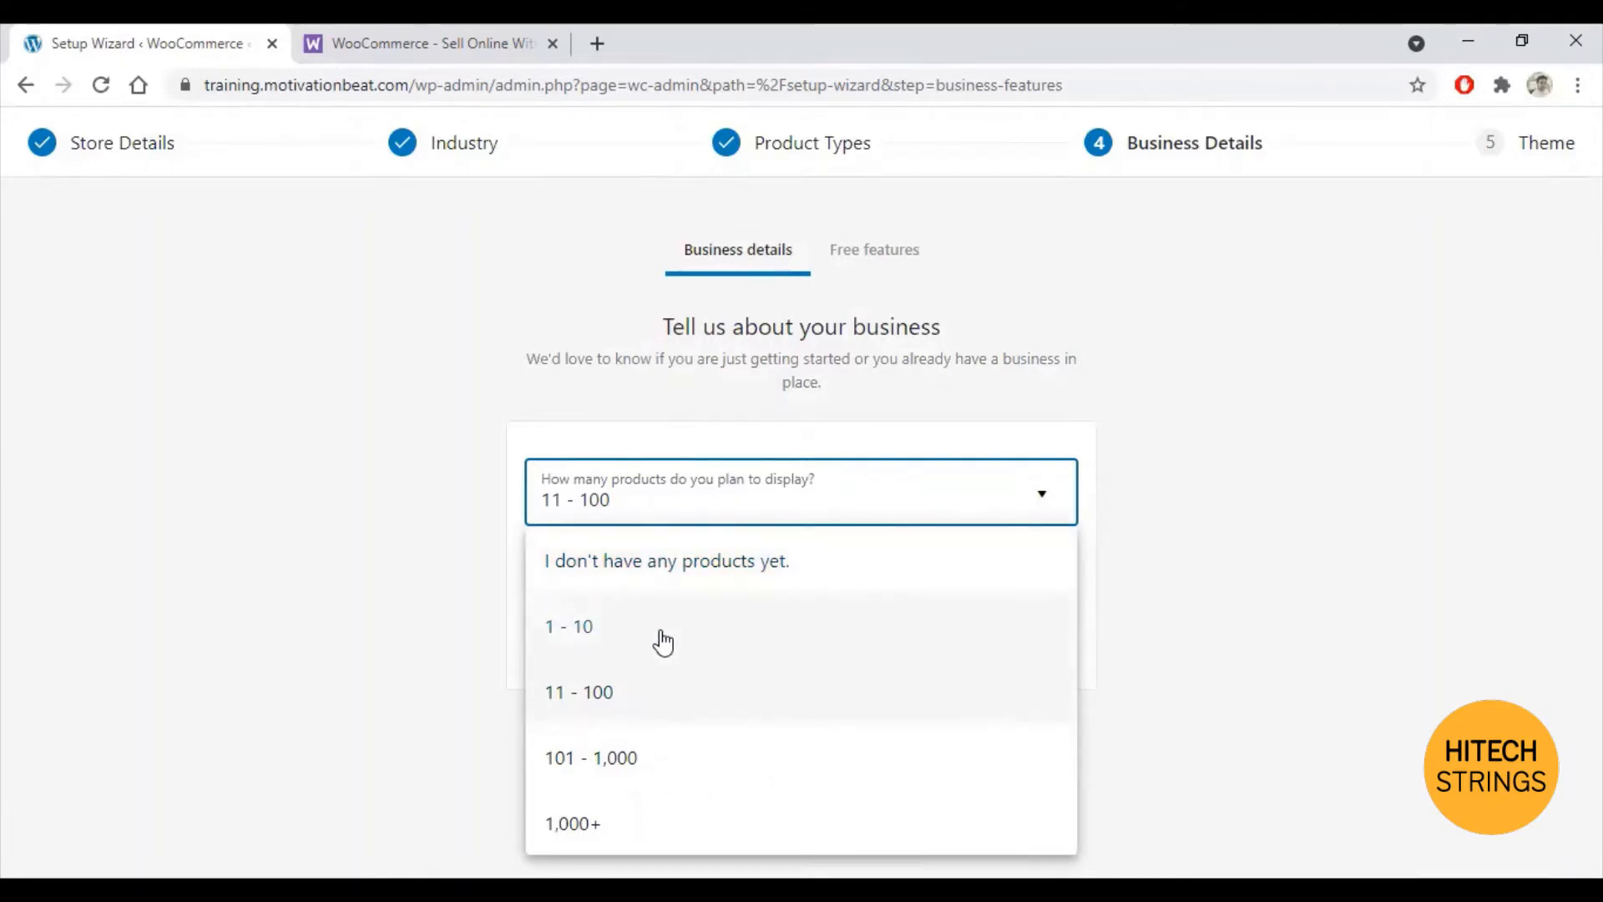
click(643, 714)
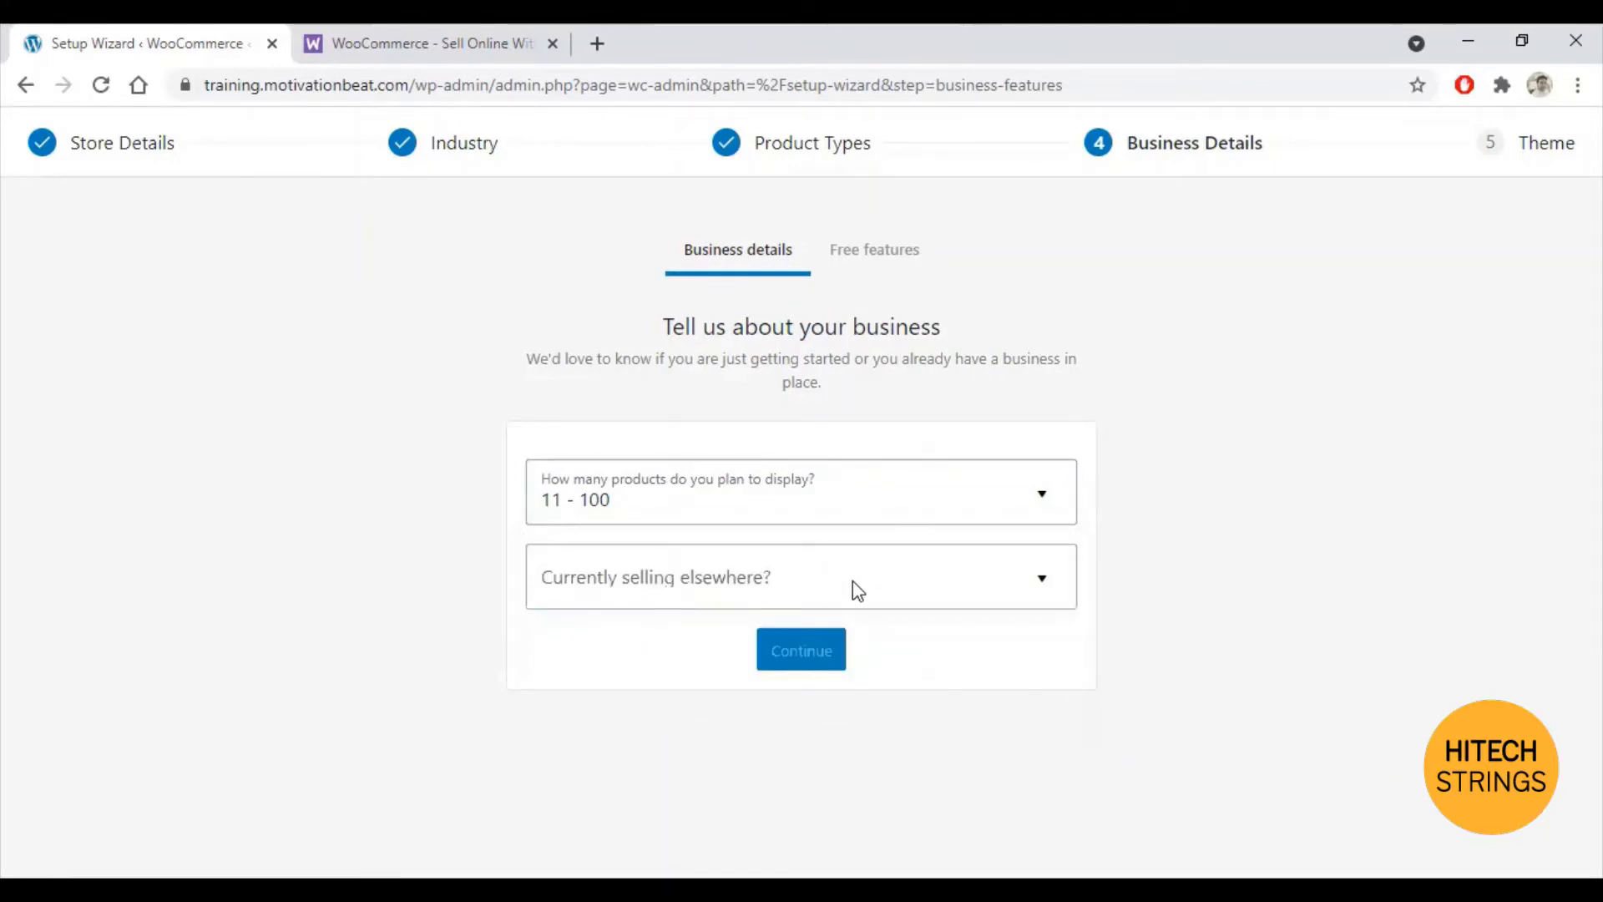
click(1015, 587)
scroll(1249, 598, down, 1)
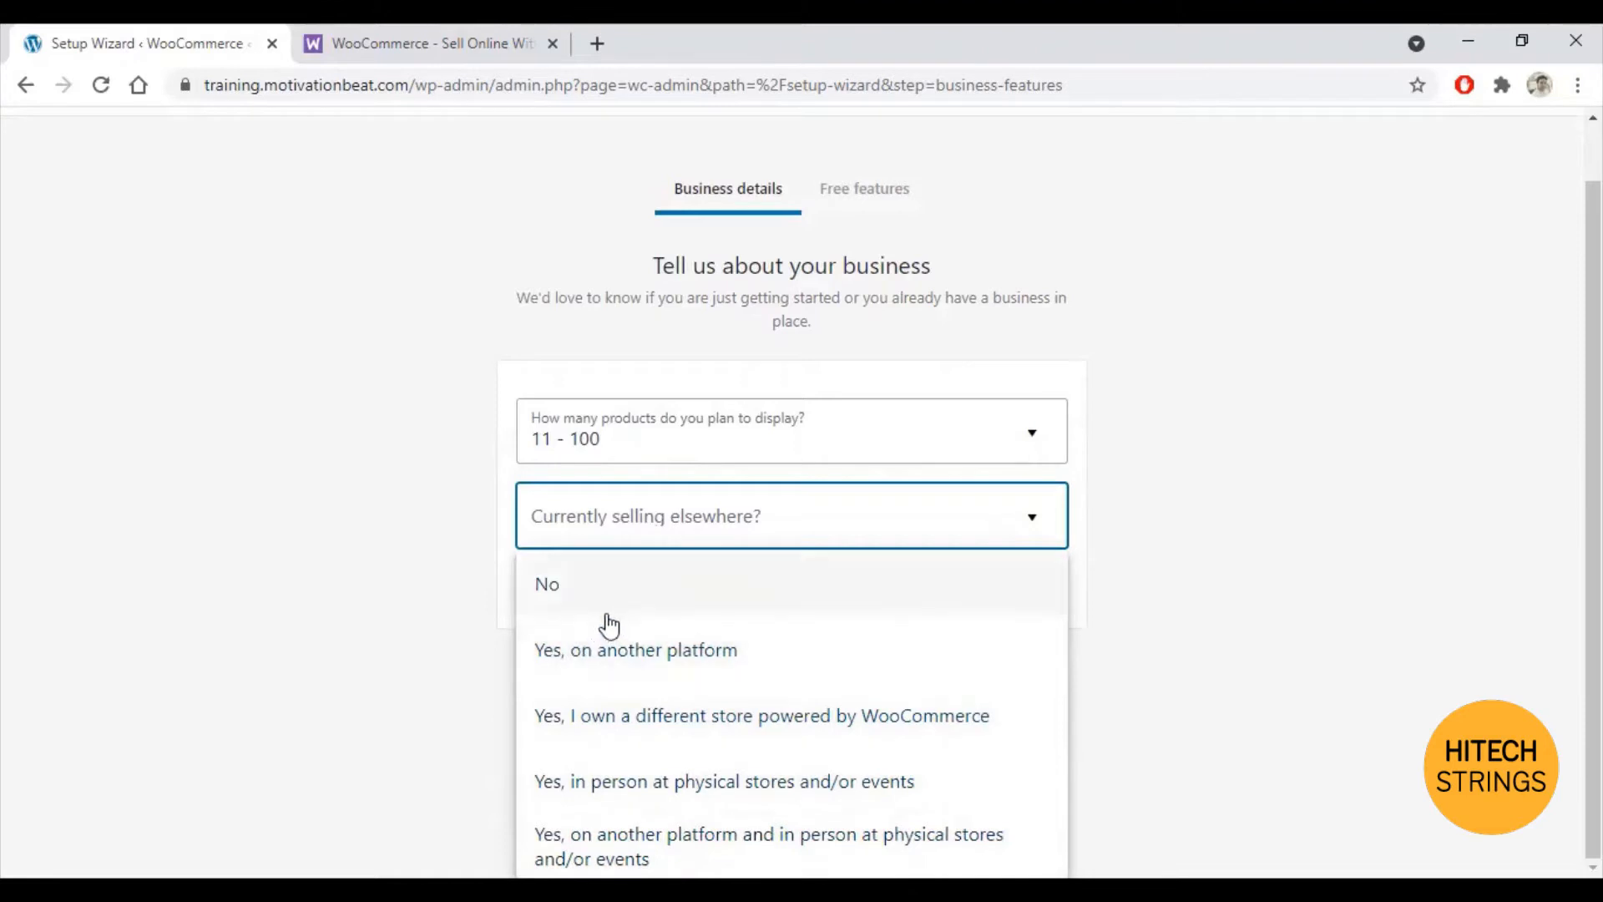
click(581, 596)
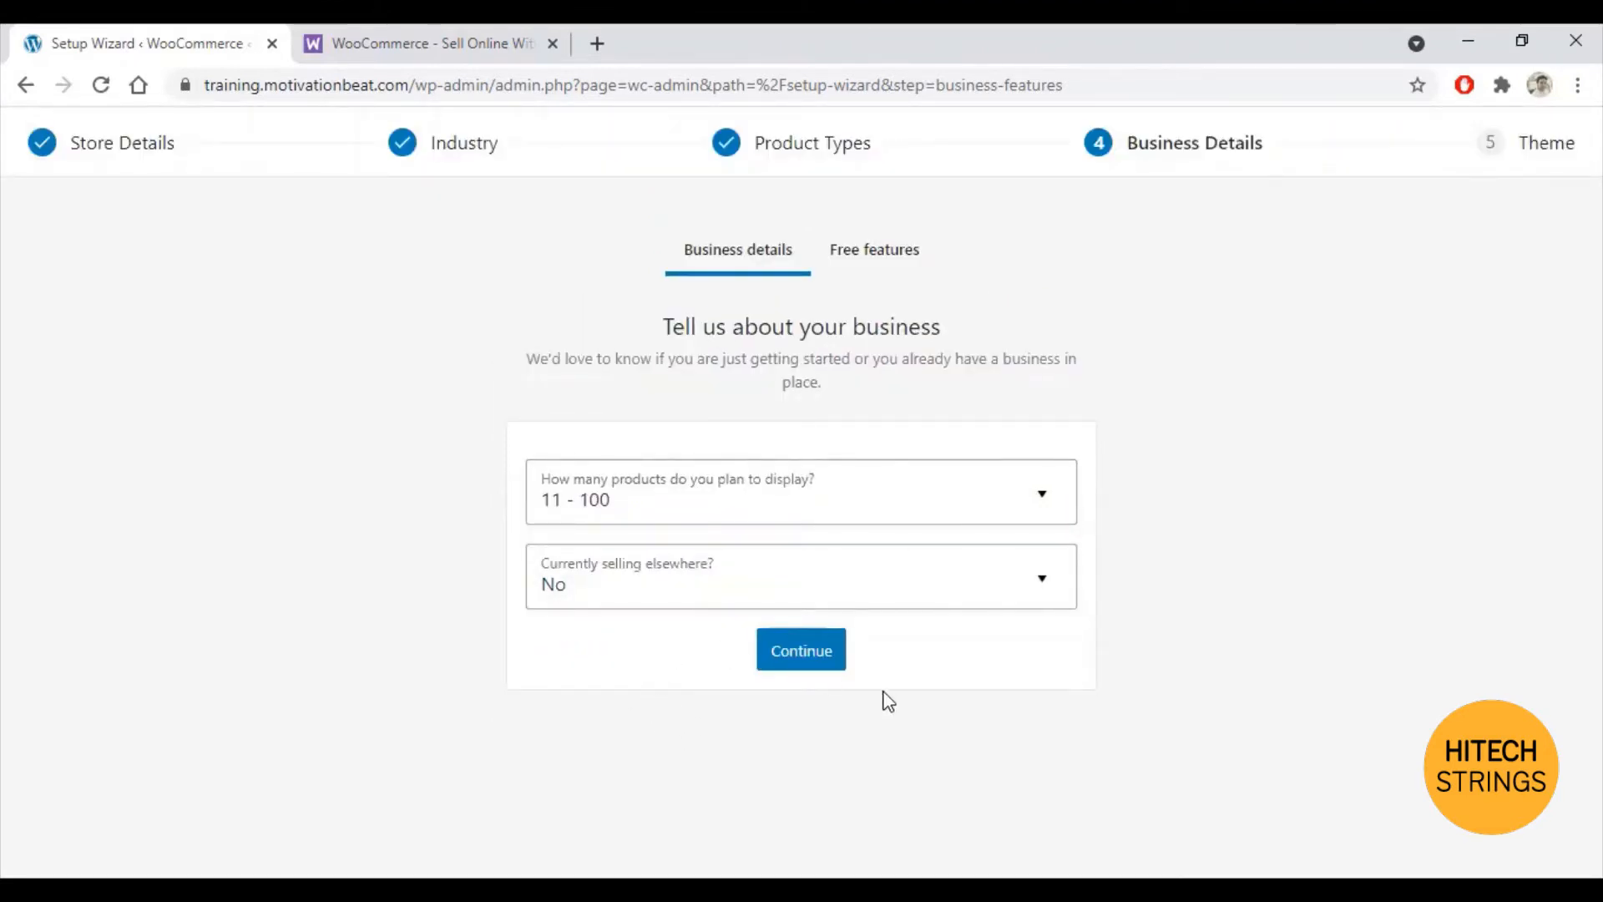
click(803, 651)
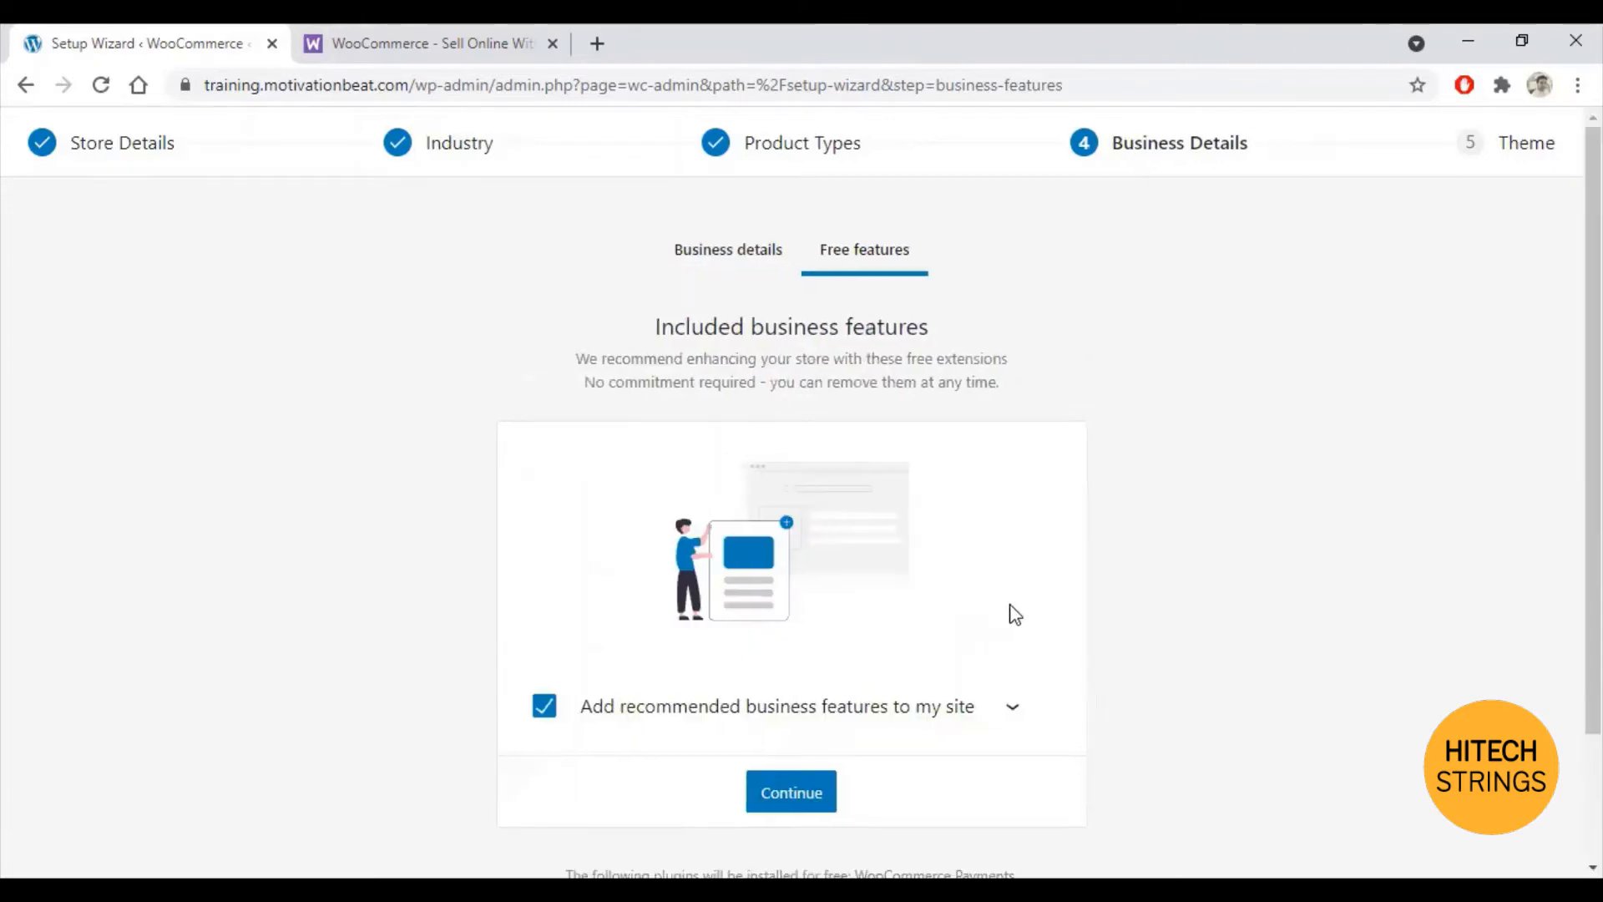
Step: Keep WooCommerce Payments, WooCommerce Tax, Jetpack and MailPoet all enabled and continue
scroll(1086, 585, down, 2)
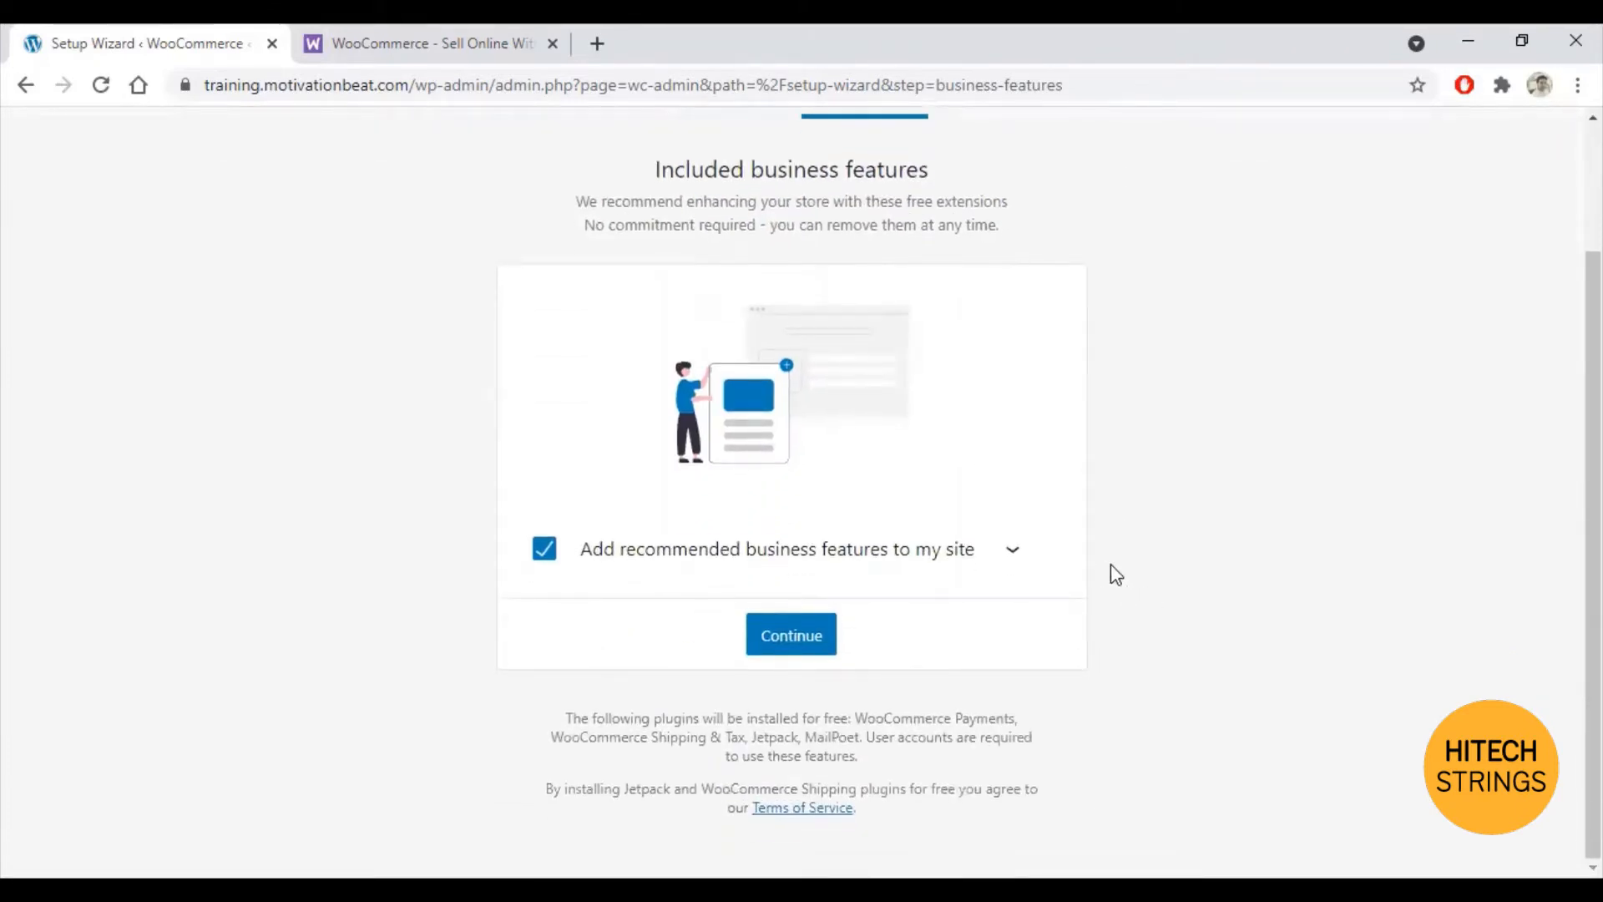
click(1013, 551)
scroll(1180, 554, down, 3)
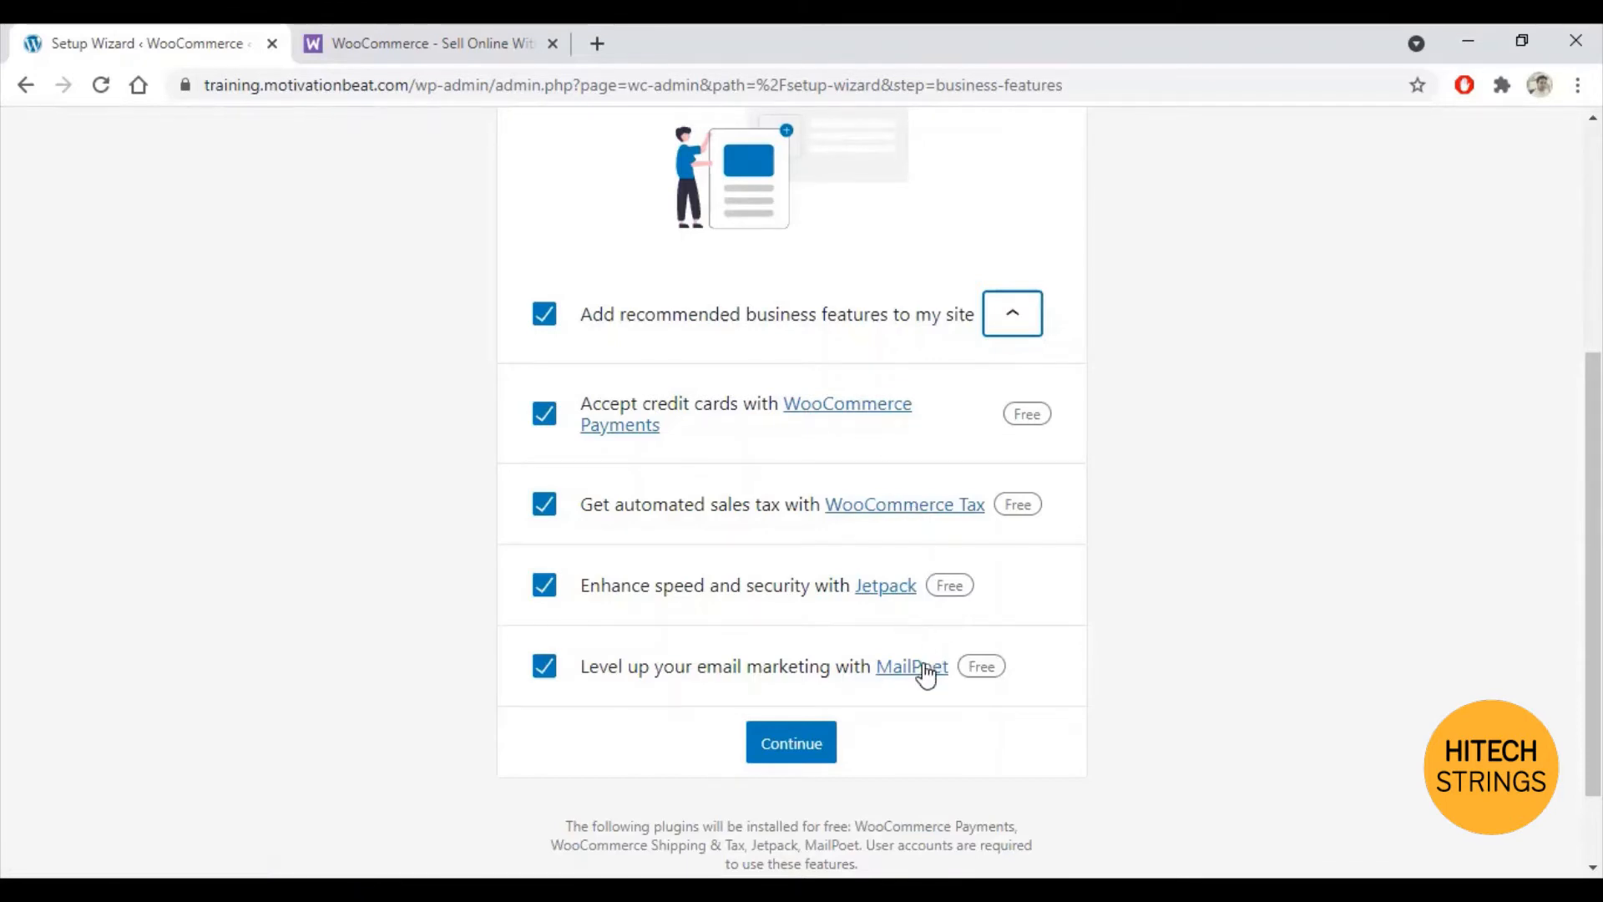
scroll(1064, 739, down, 1)
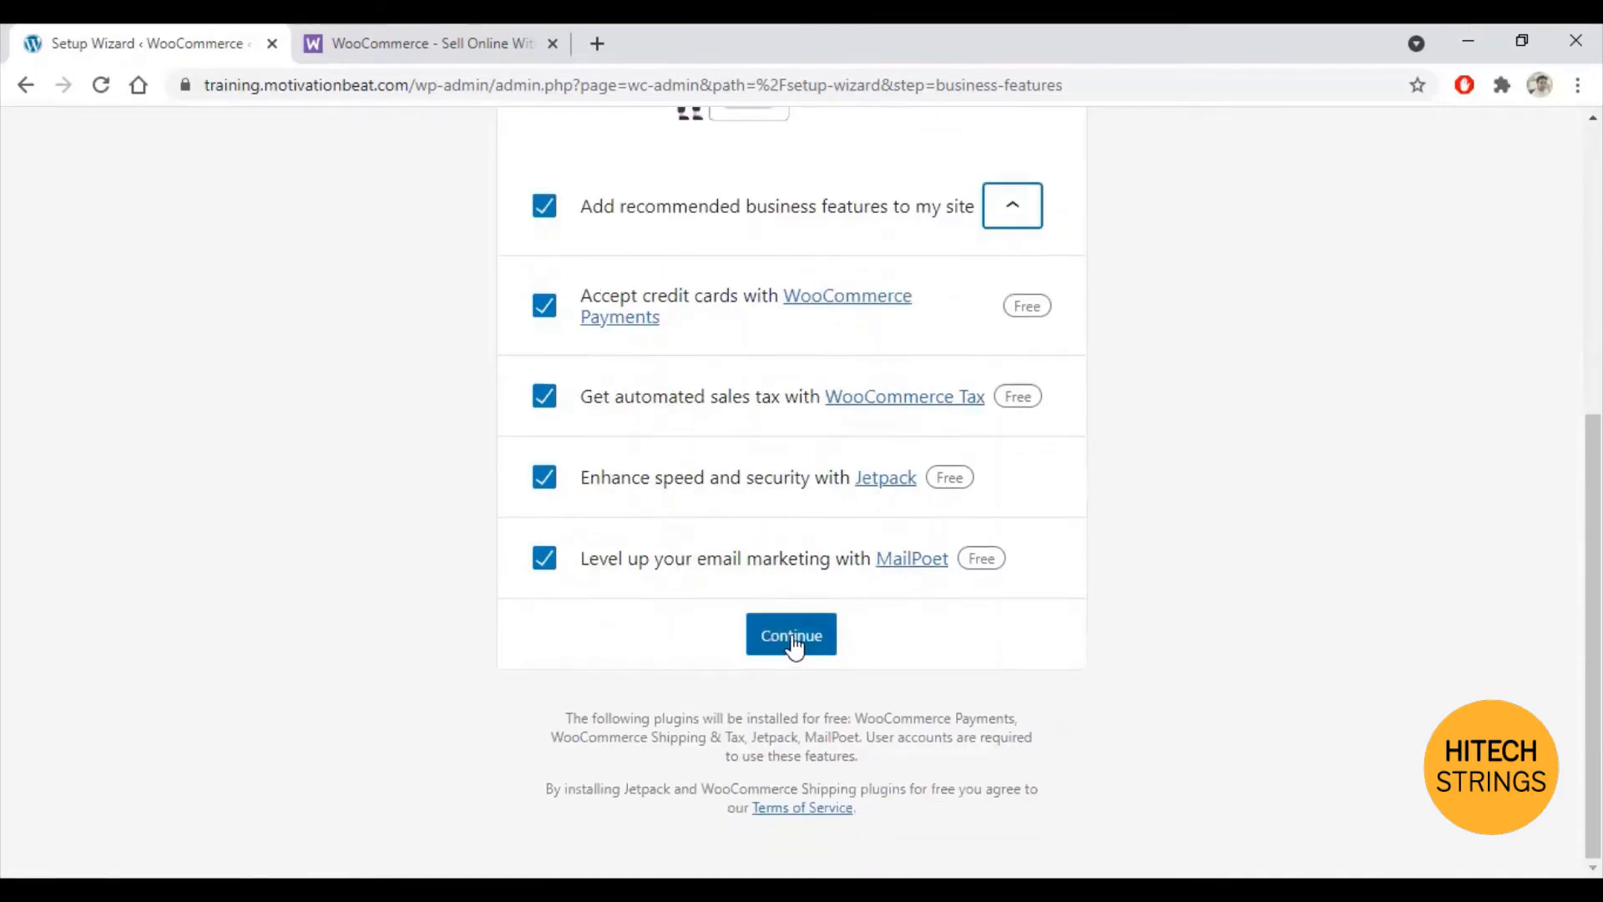
click(793, 645)
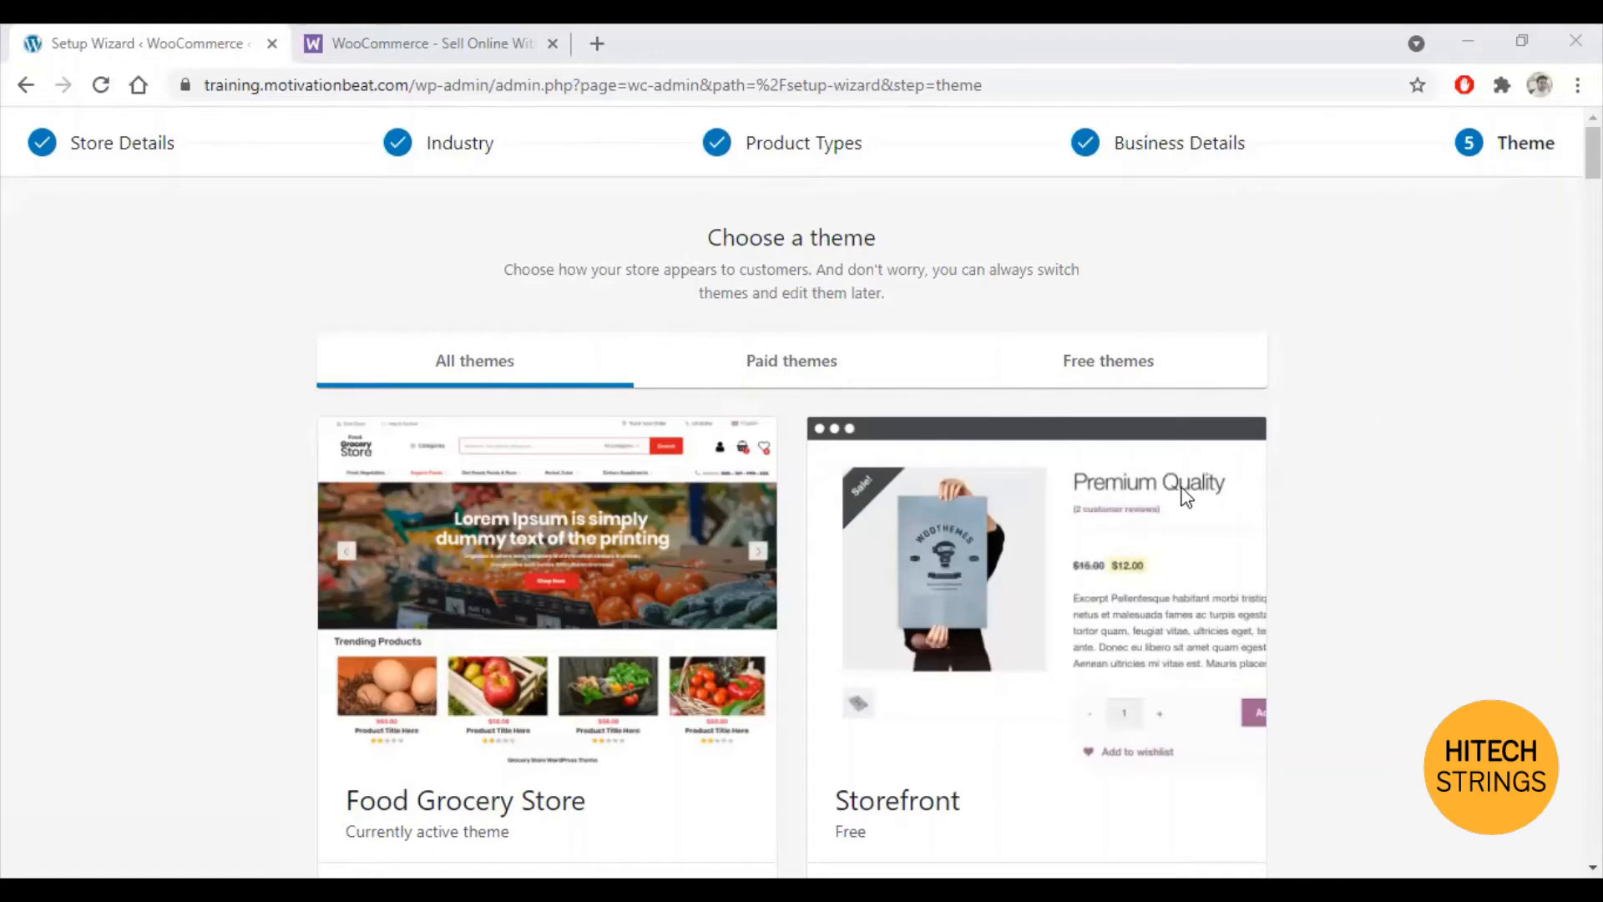
Step: Scroll to the bottom of the theme list and skip choosing a theme
scroll(885, 460, down, 2)
scroll(835, 458, down, 3)
scroll(827, 461, up, 5)
scroll(1359, 492, down, 20)
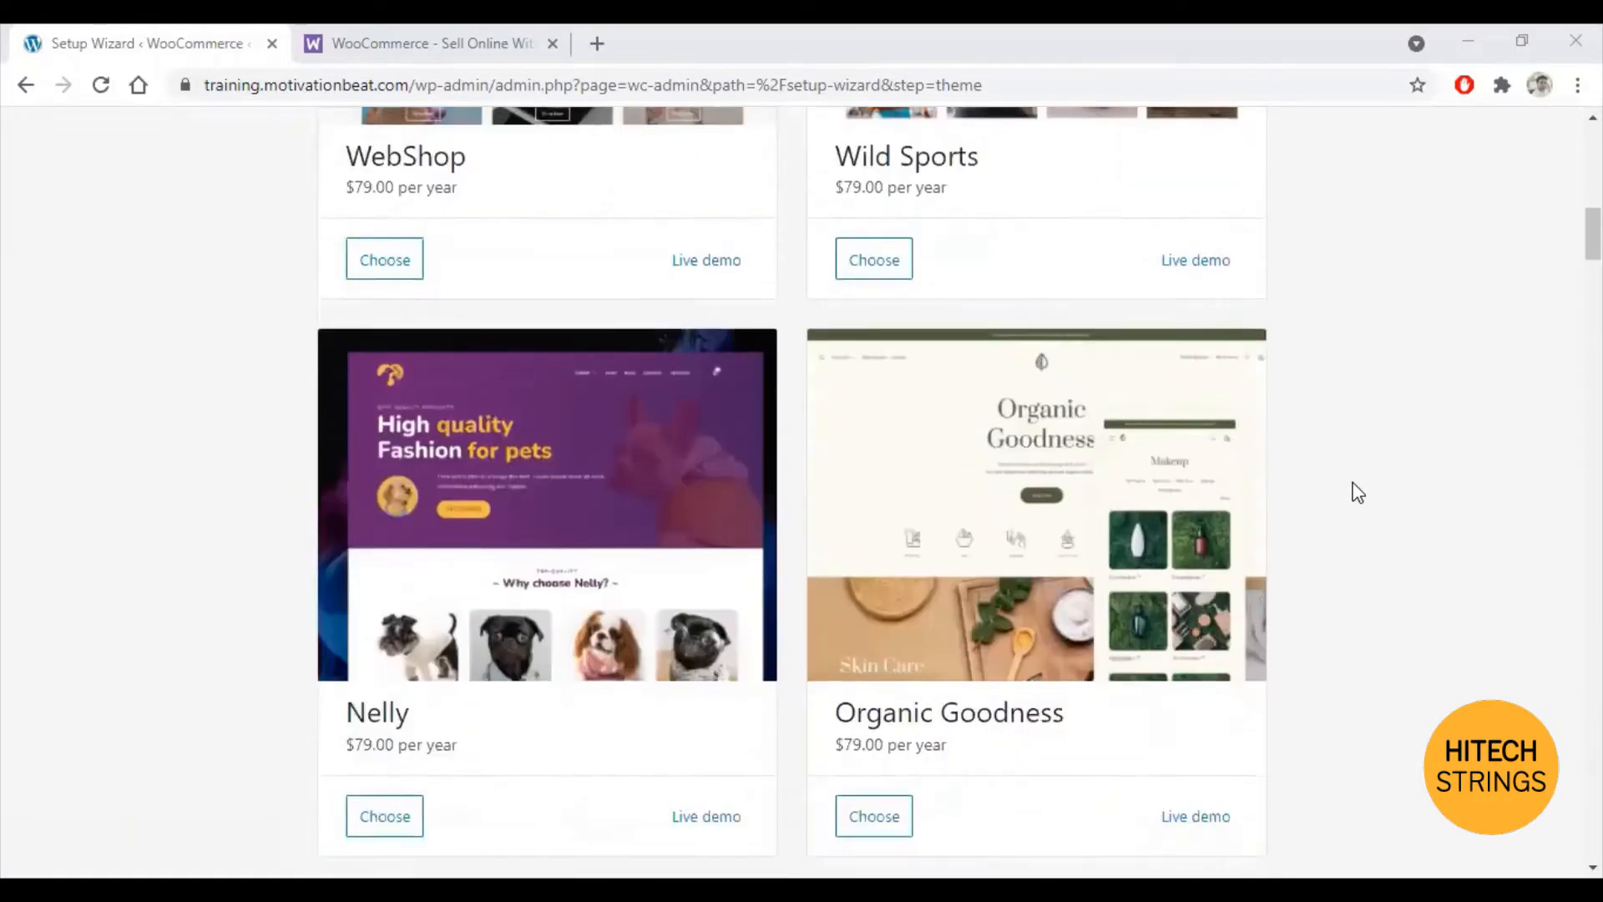
scroll(1359, 493, down, 15)
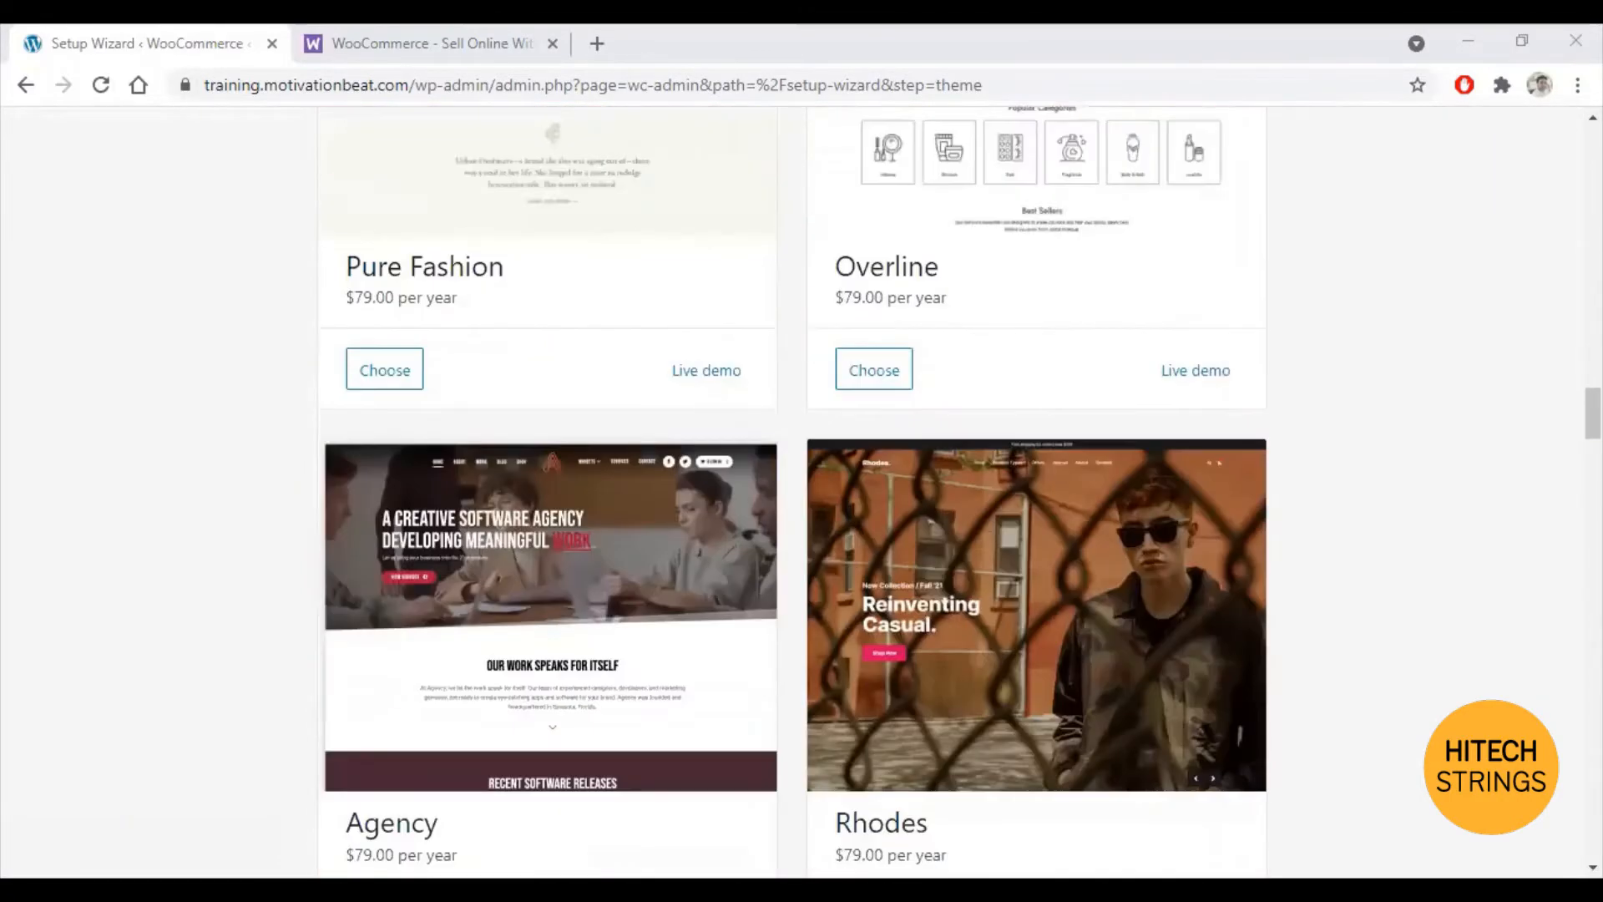
scroll(1352, 491, down, 8)
scroll(1353, 490, down, 10)
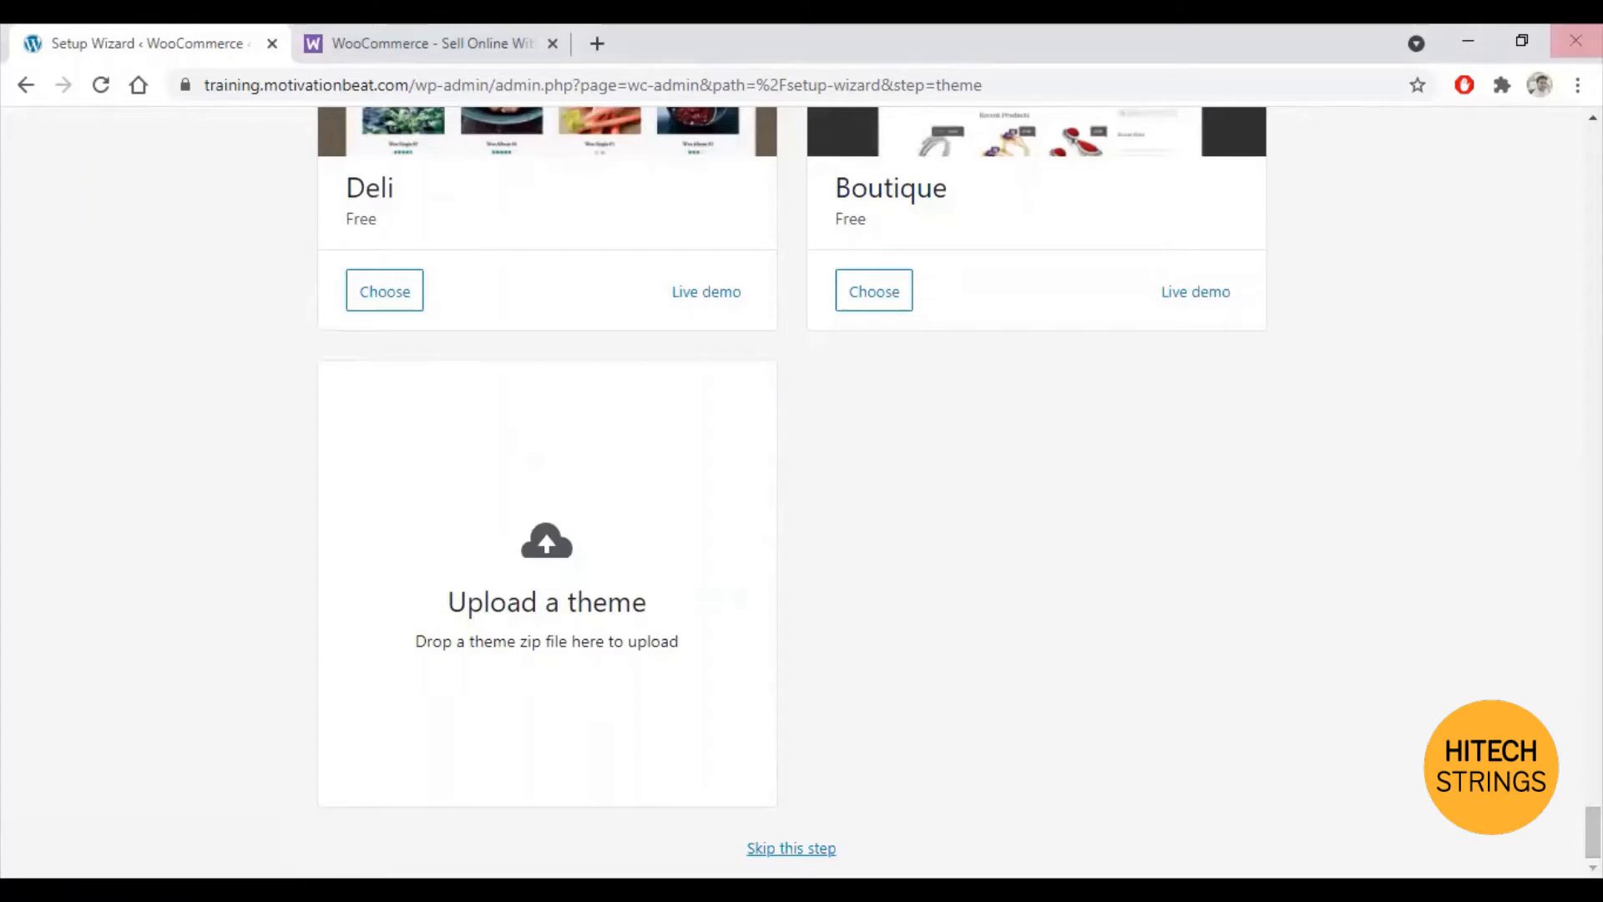
click(1513, 40)
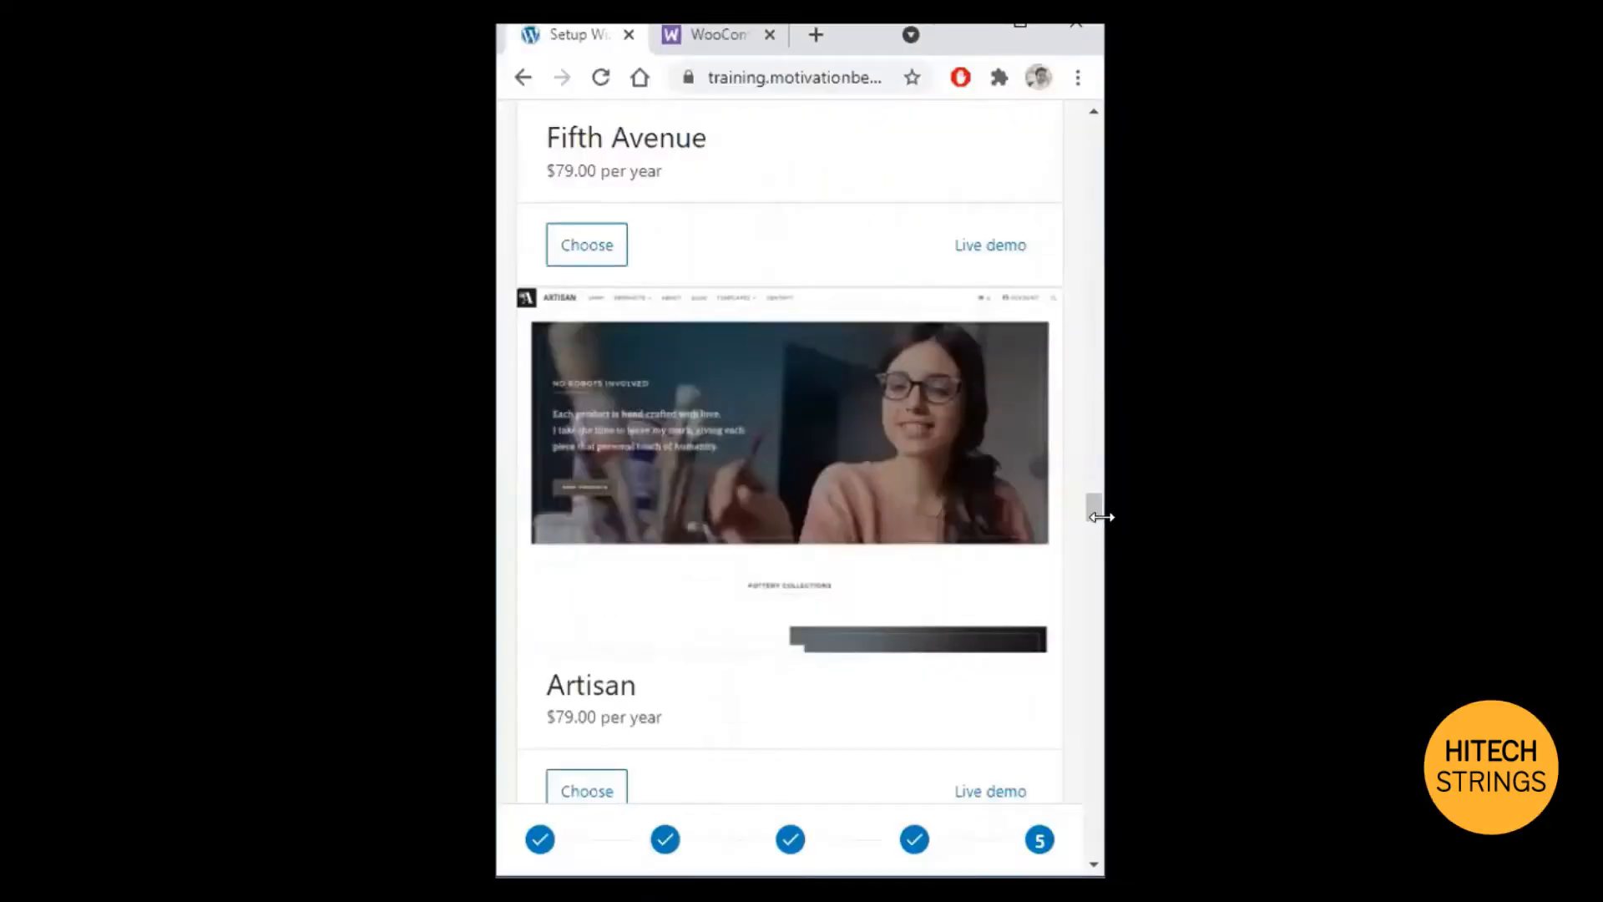
scroll(1098, 601, down, 5)
scroll(1097, 607, down, 10)
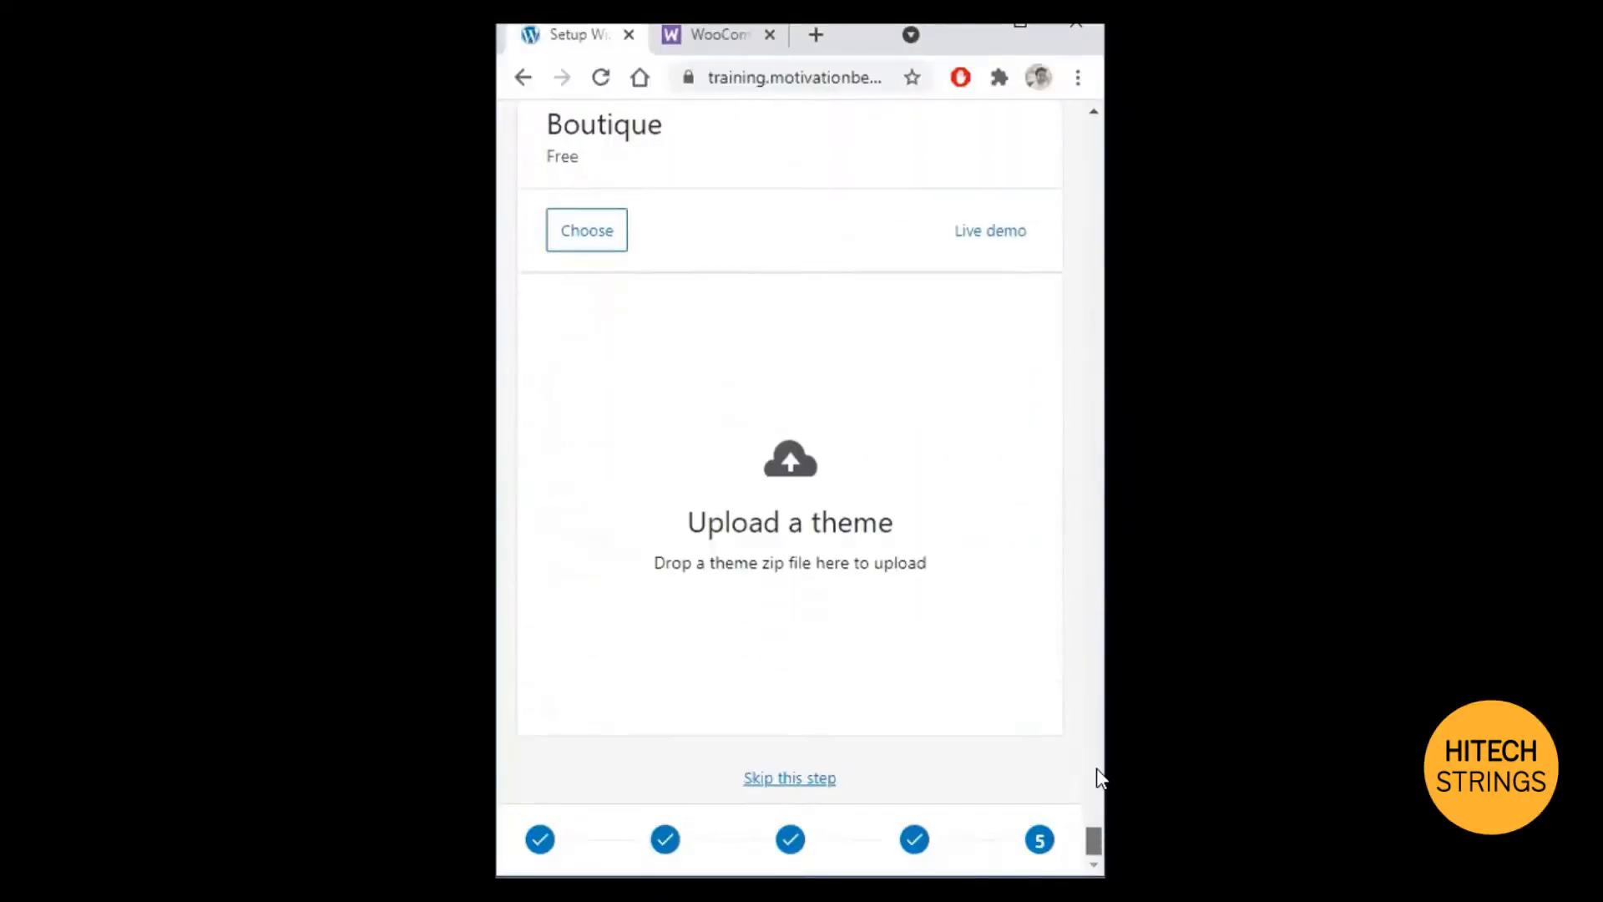
click(805, 781)
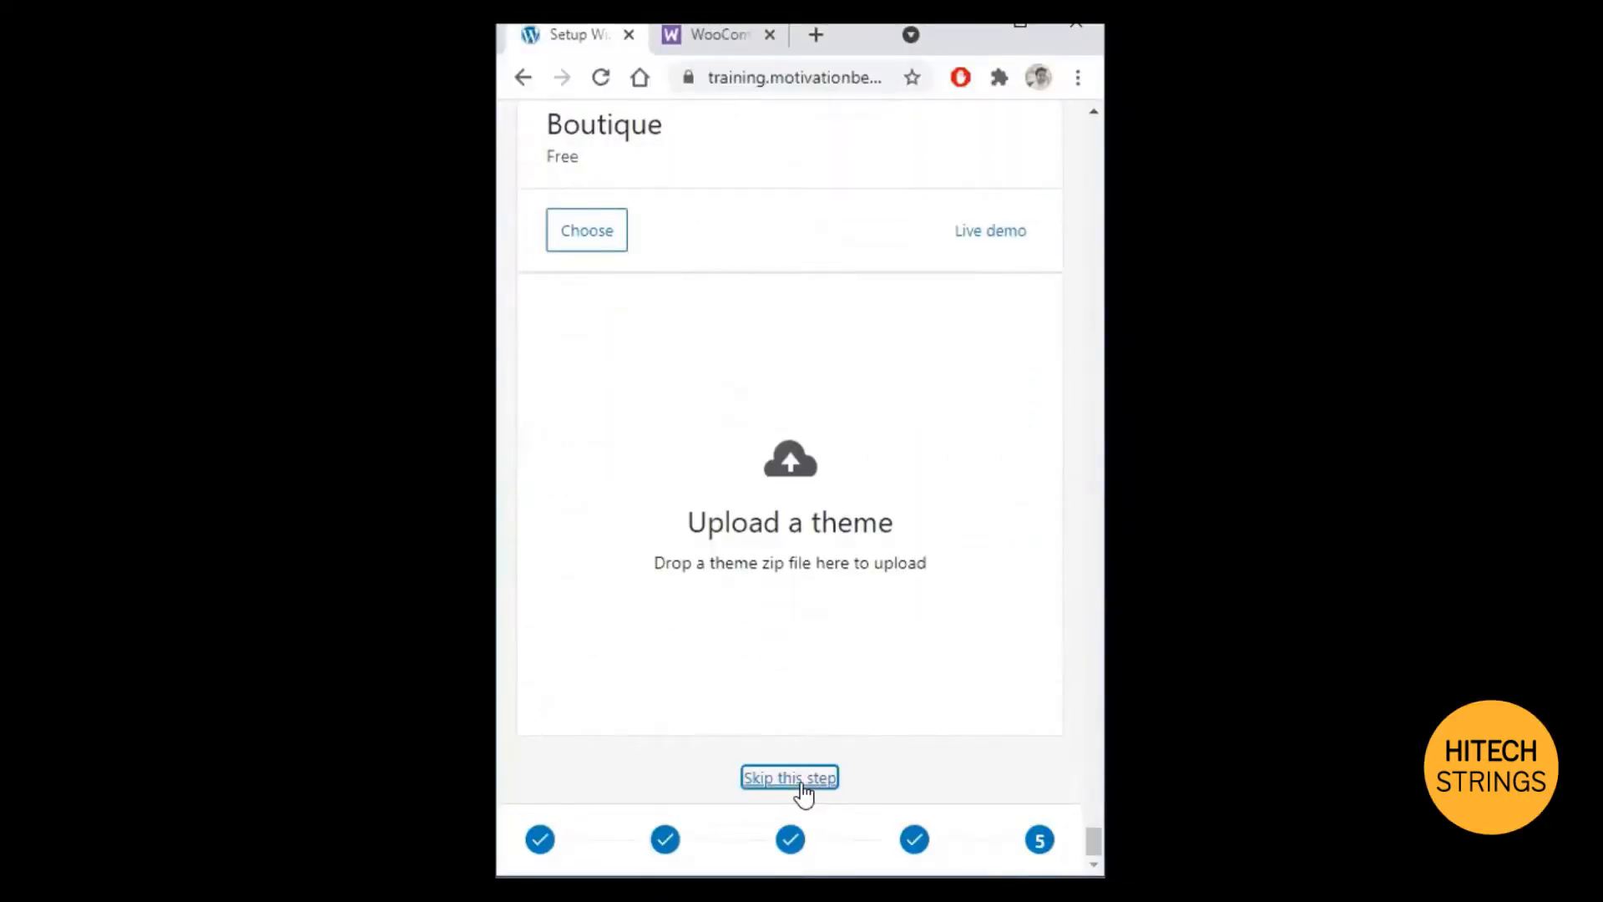
click(1021, 35)
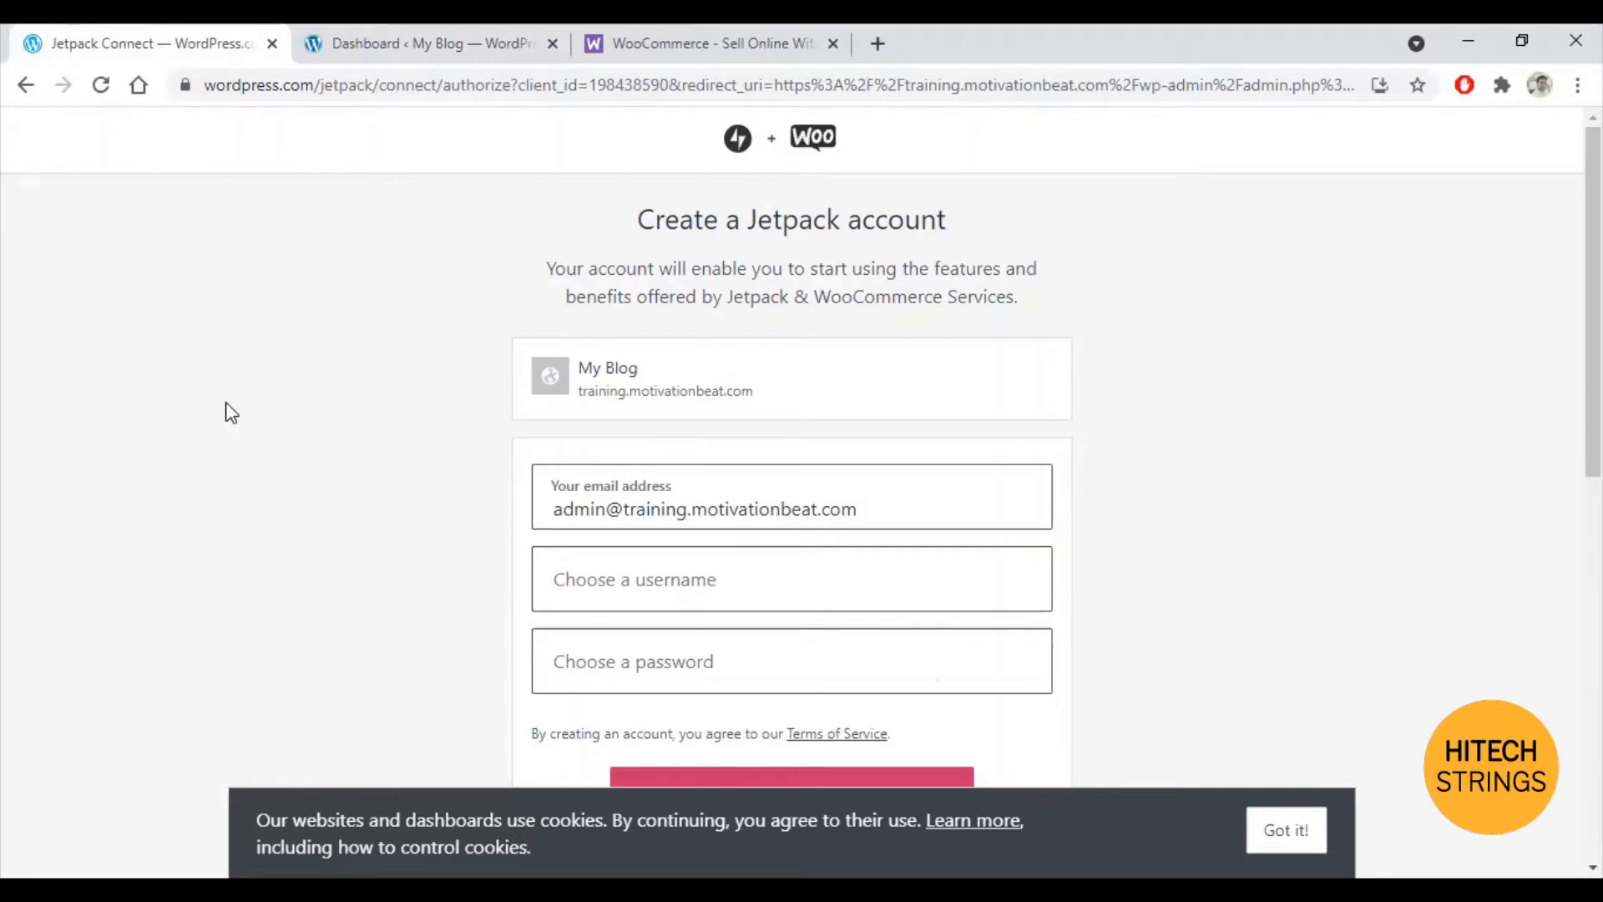
Step: Dismiss the Jetpack site-type panel on the Dashboard and go to WooCommerce > Settings
click(367, 25)
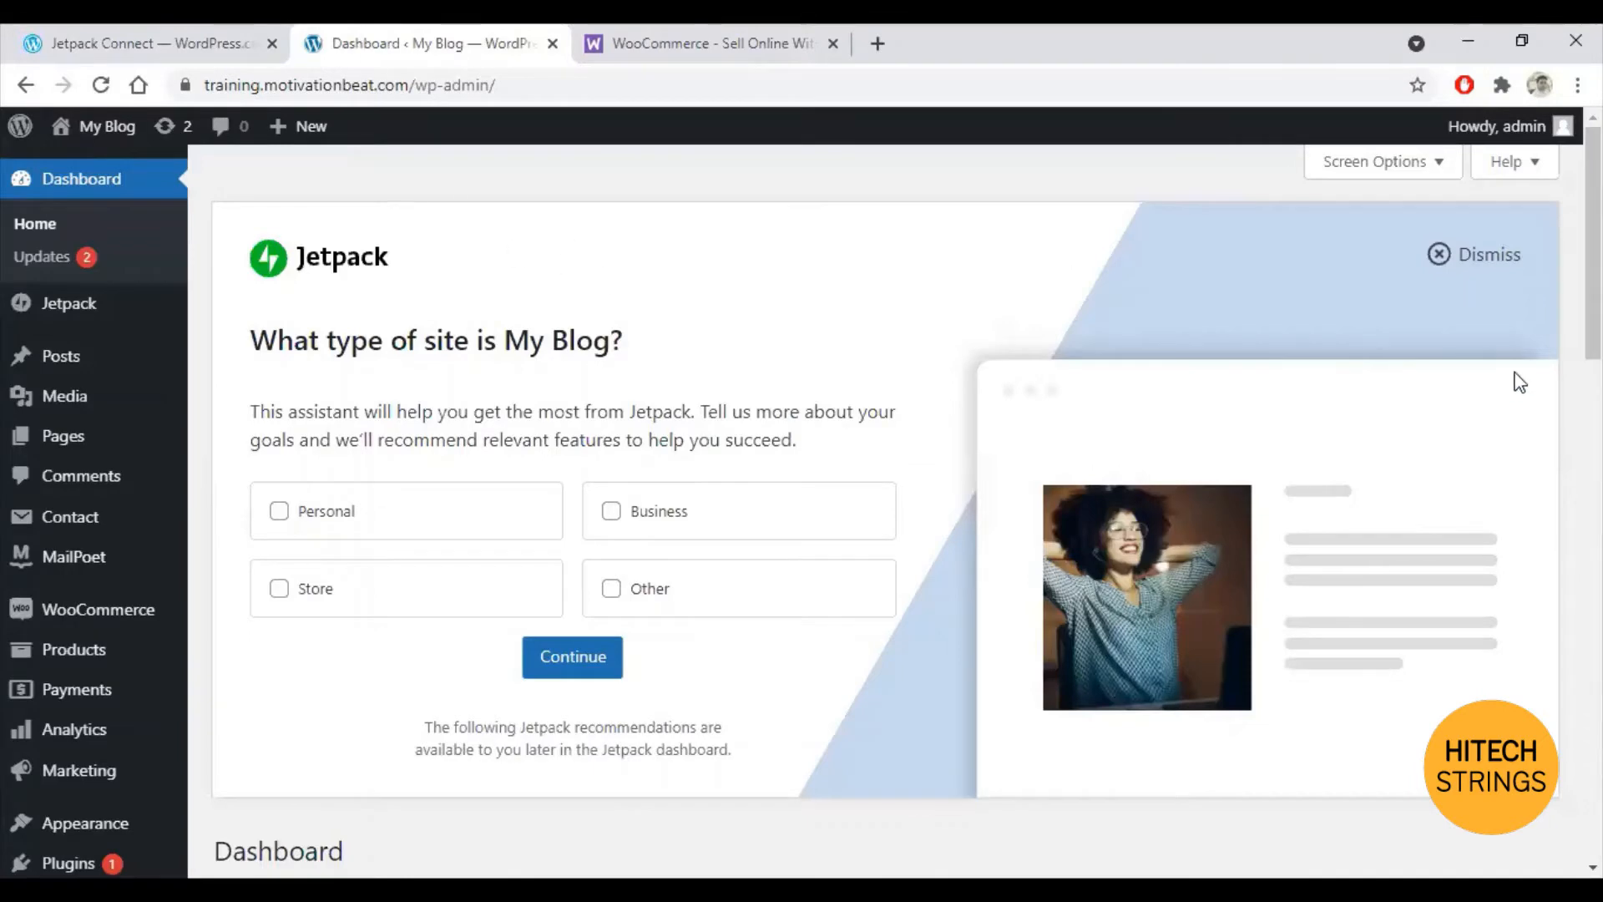
click(1487, 266)
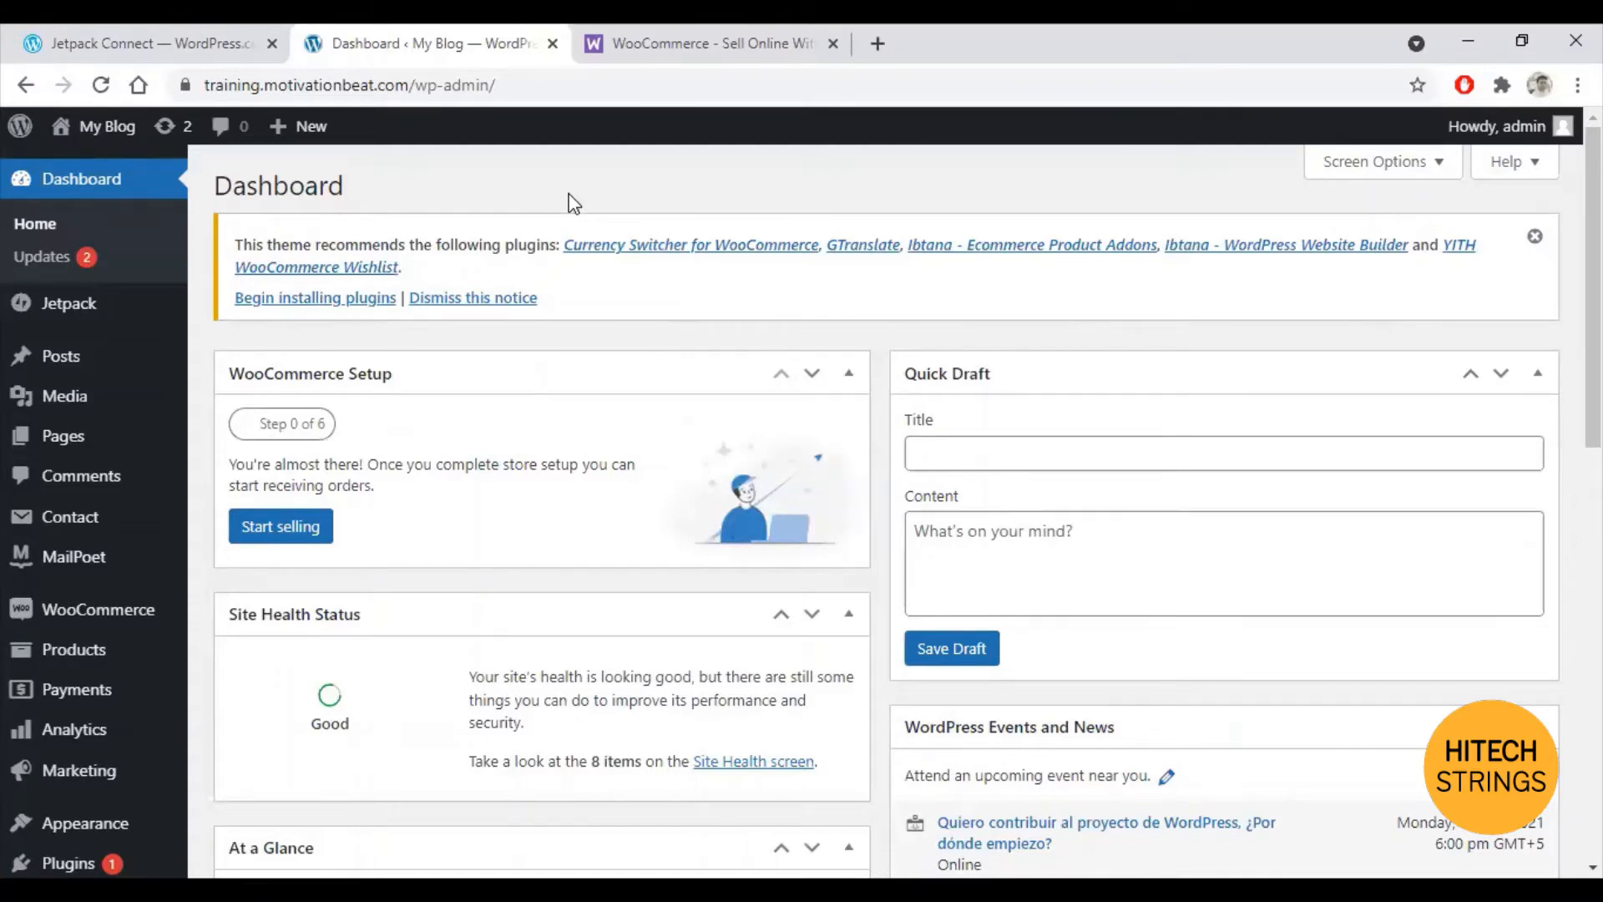
mouse_move(146, 442)
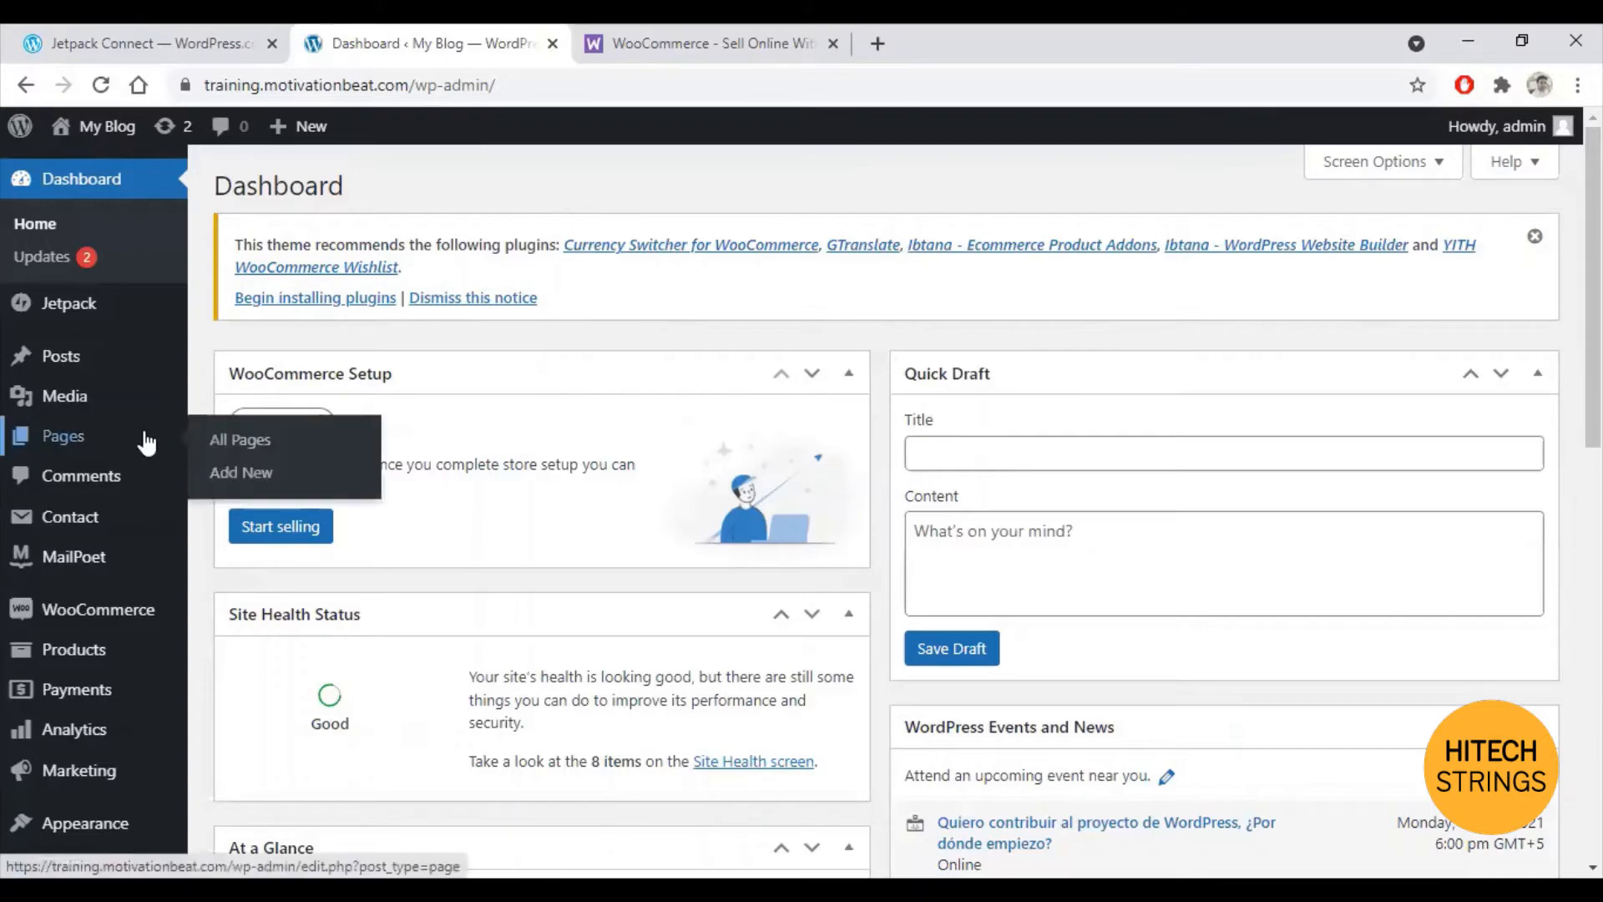
scroll(125, 491, down, 2)
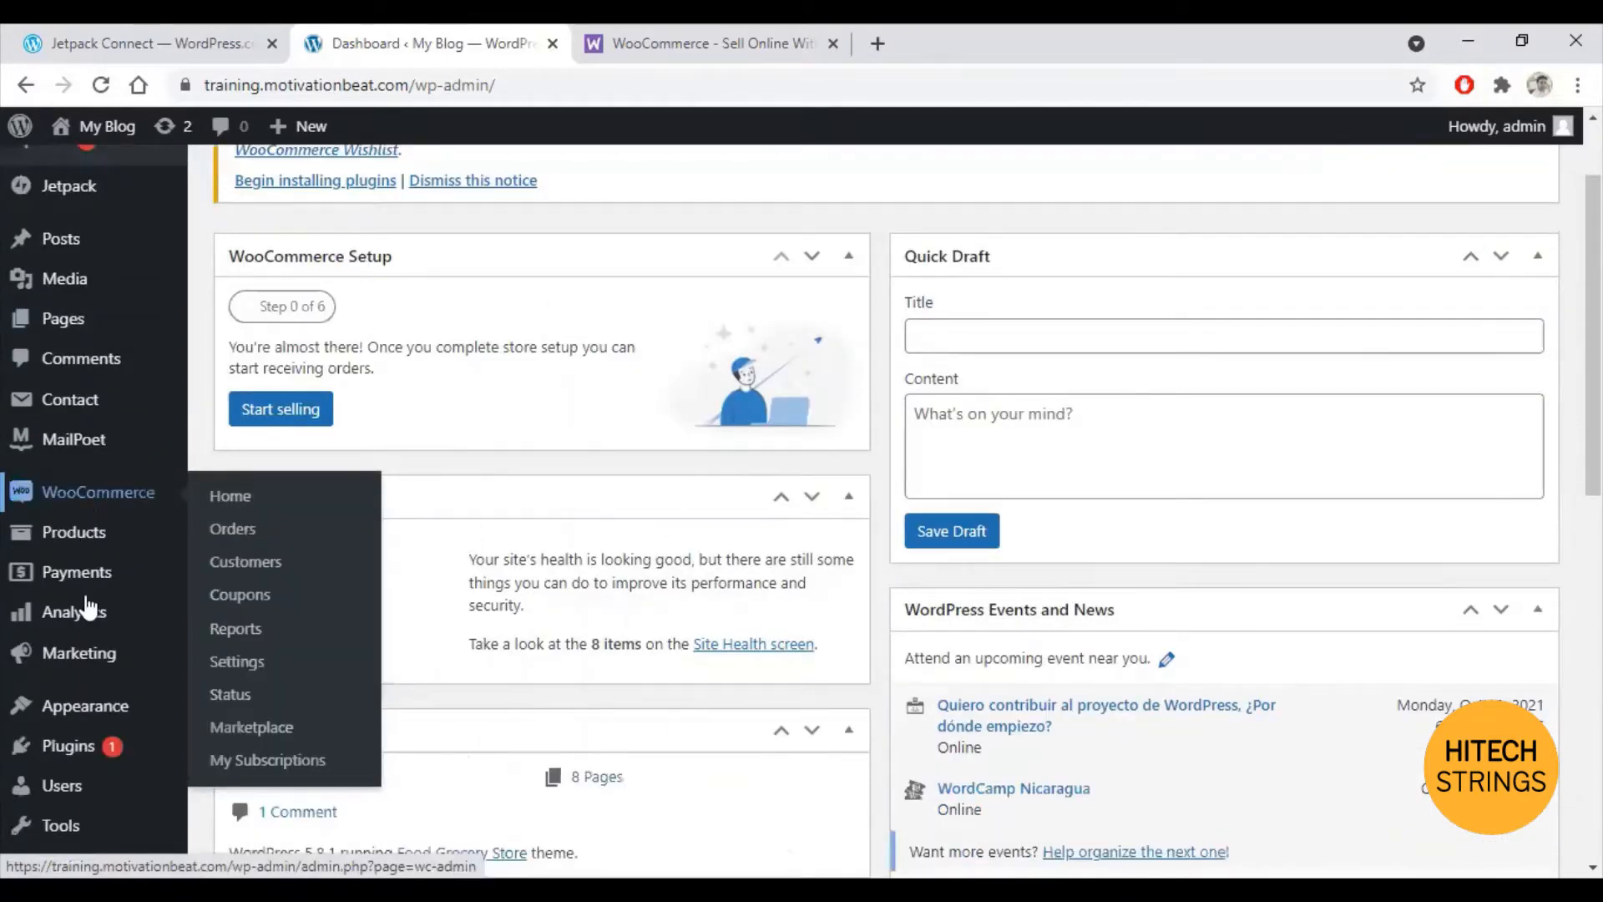
mouse_move(100, 660)
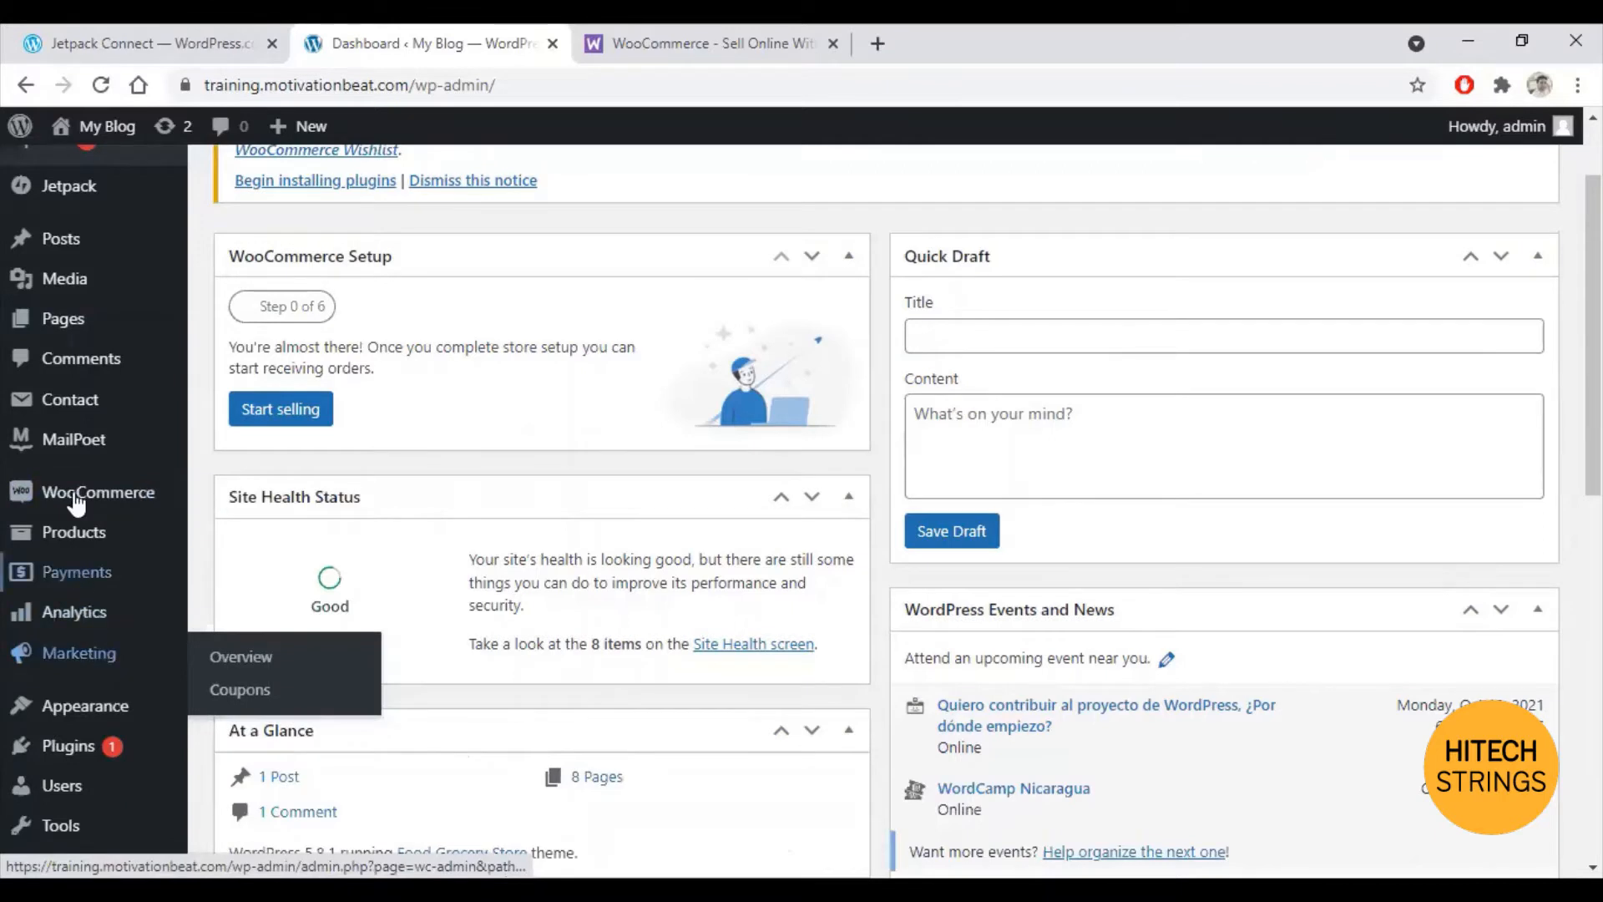
mouse_move(75, 502)
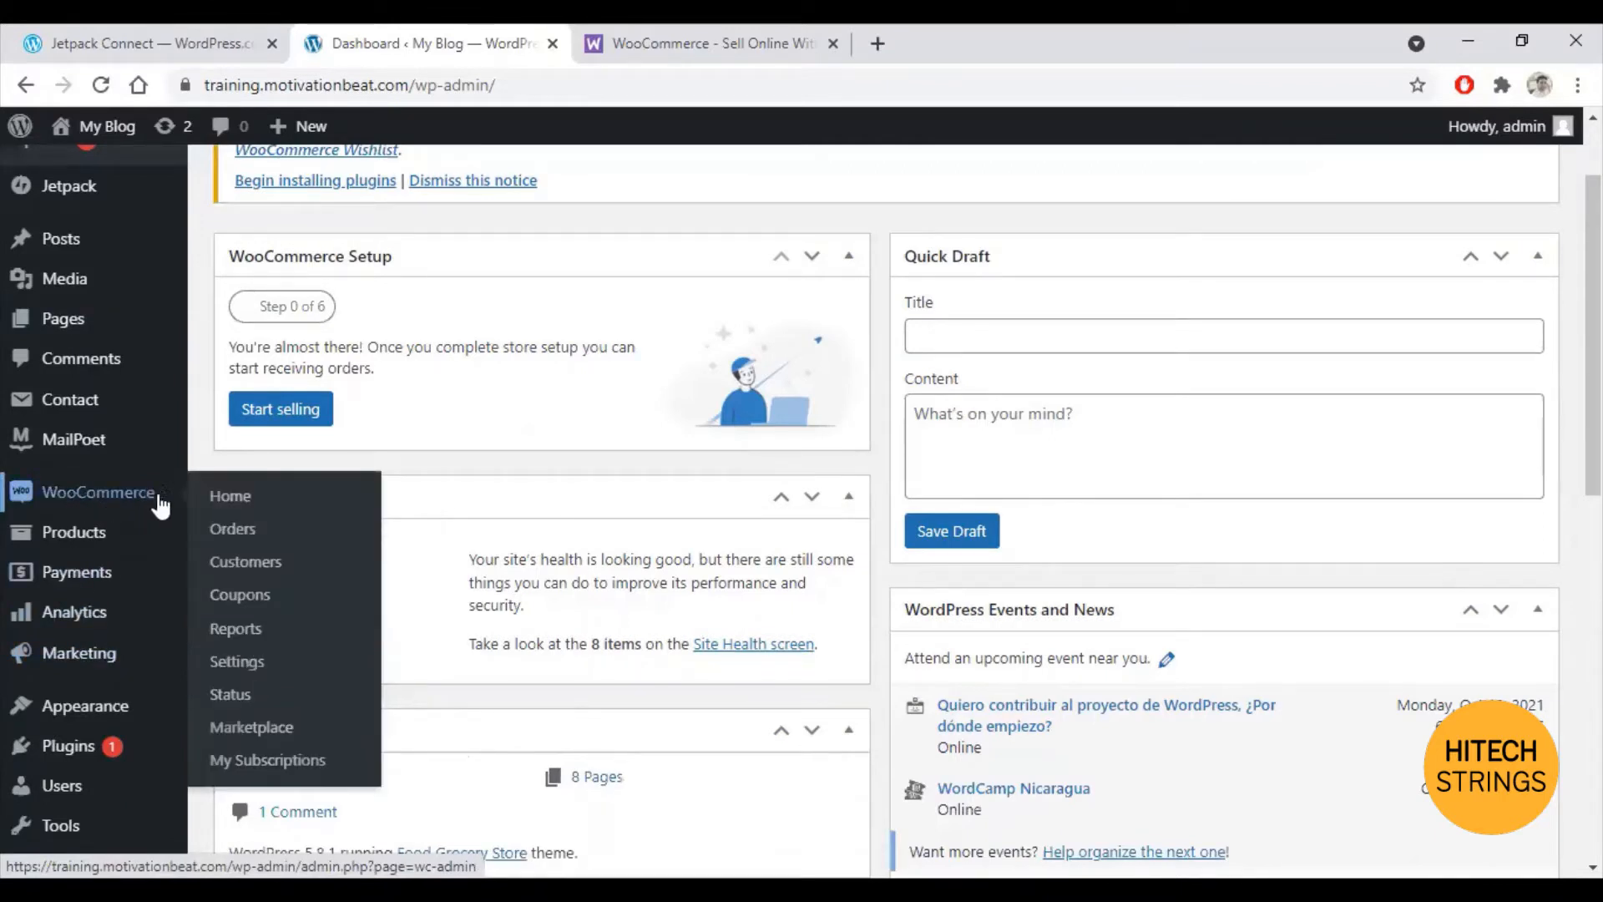
click(237, 665)
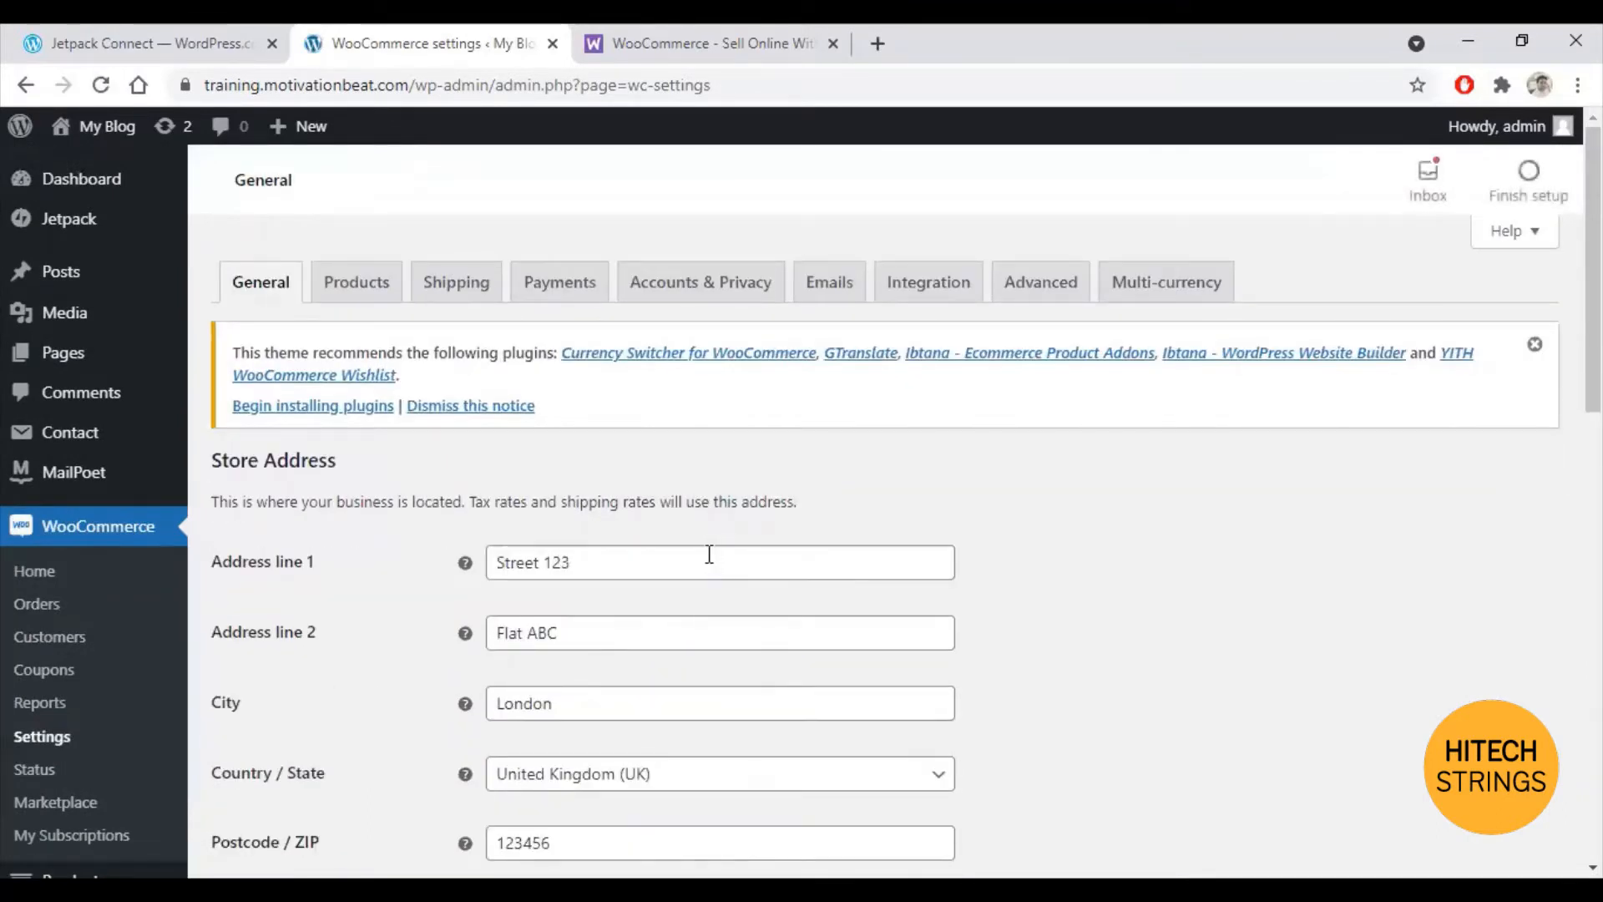
Step: Set shipping to all countries and save the General settings with Pound sterling currency
scroll(710, 559, down, 4)
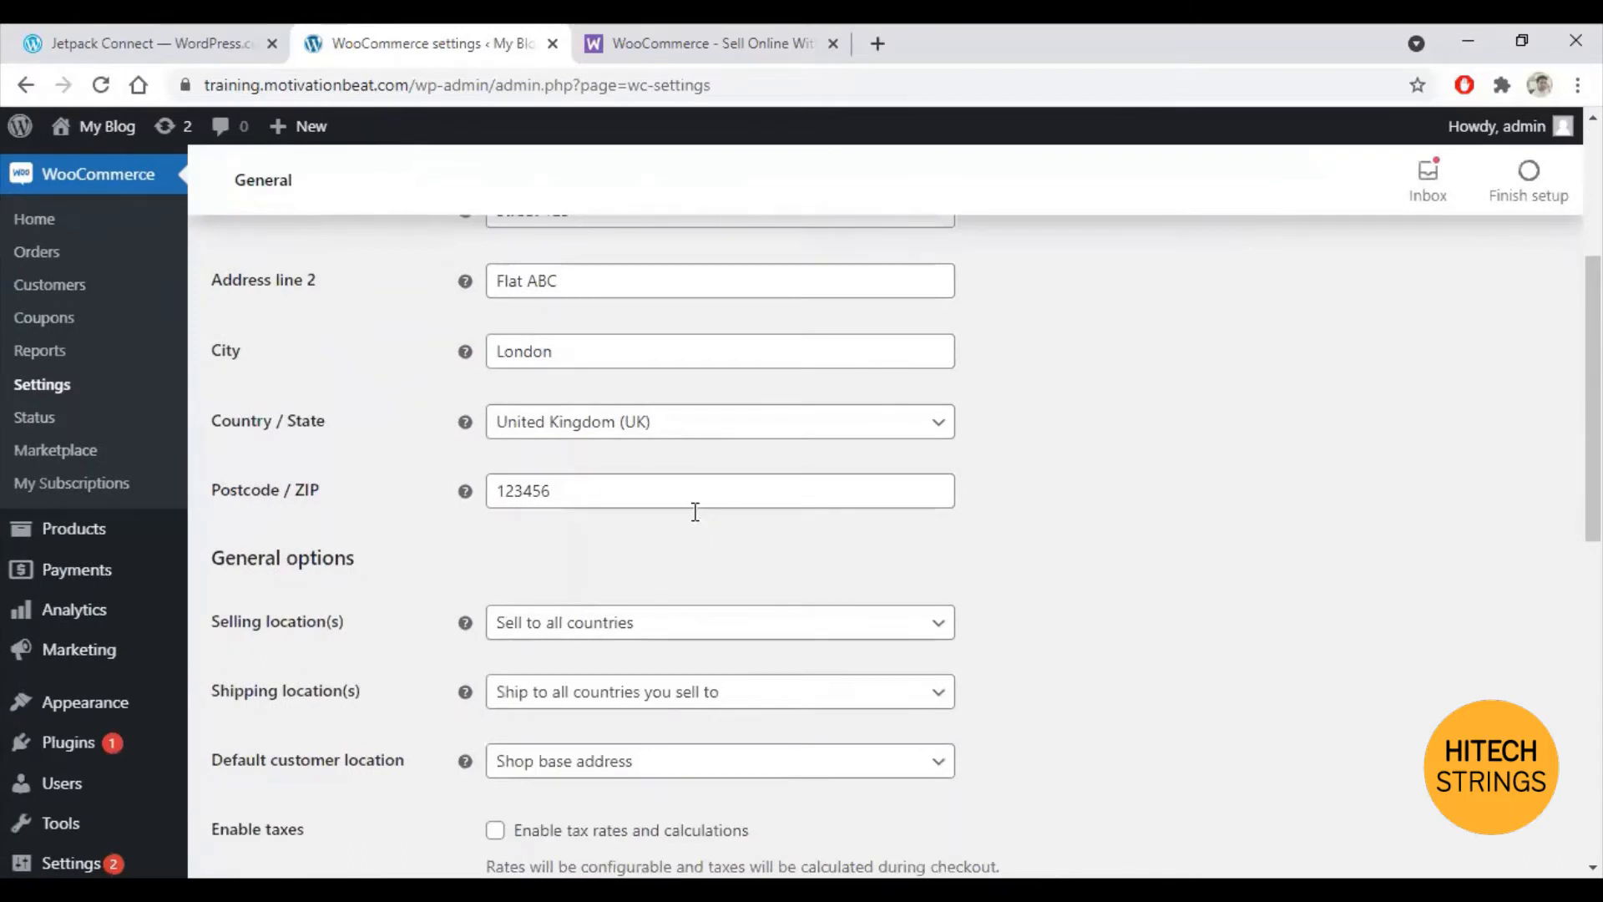
scroll(696, 511, up, 3)
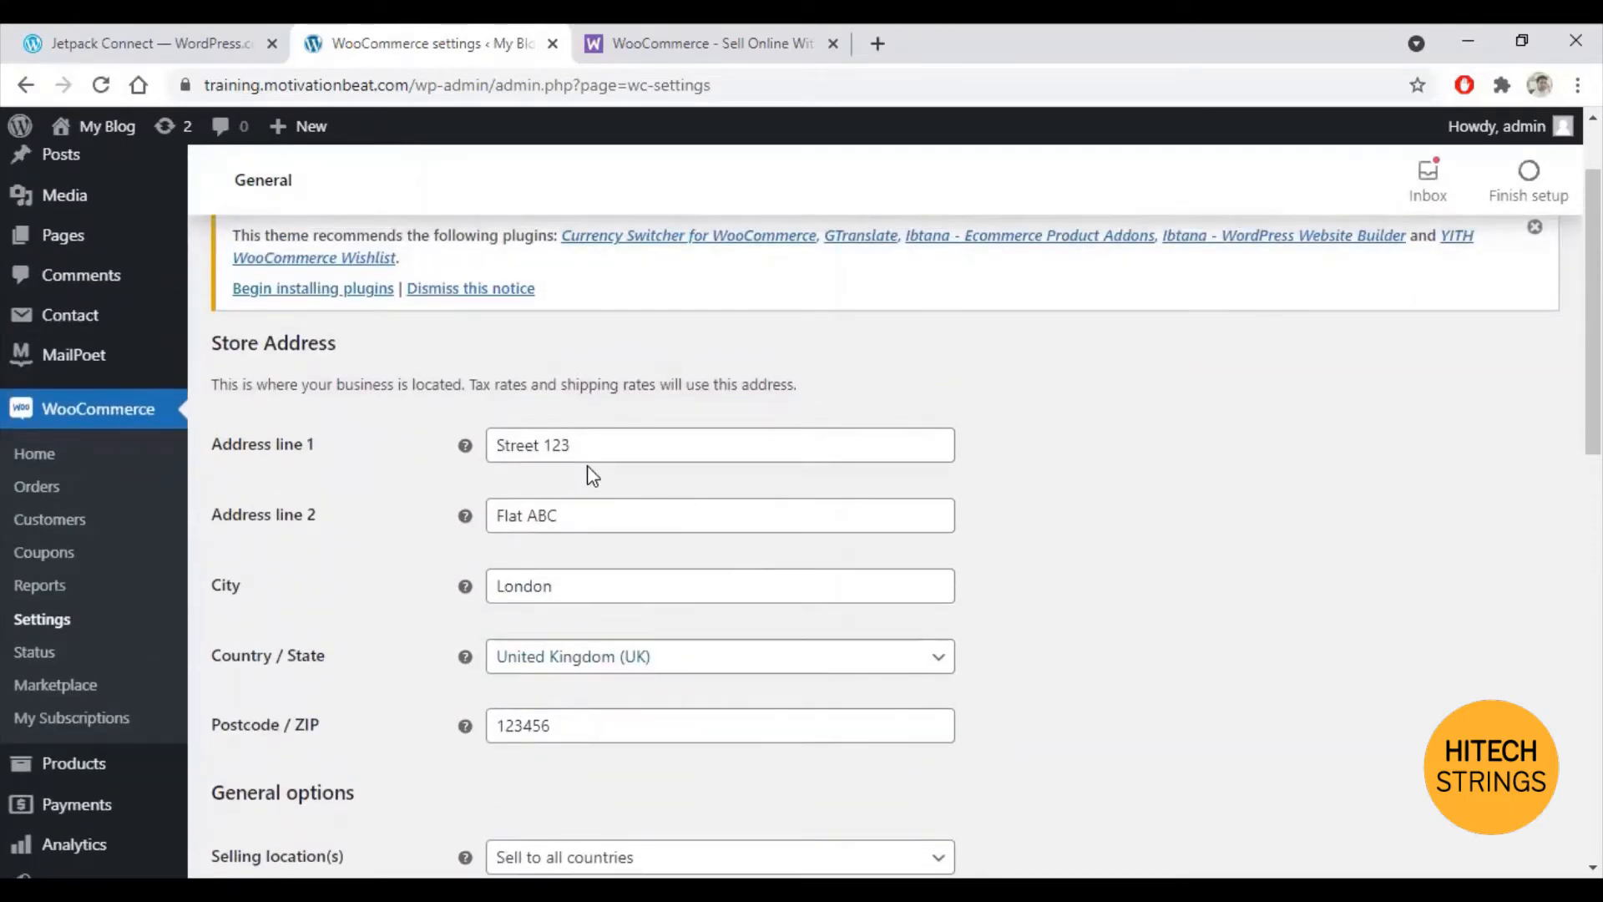
scroll(633, 484, down, 3)
scroll(651, 458, down, 1)
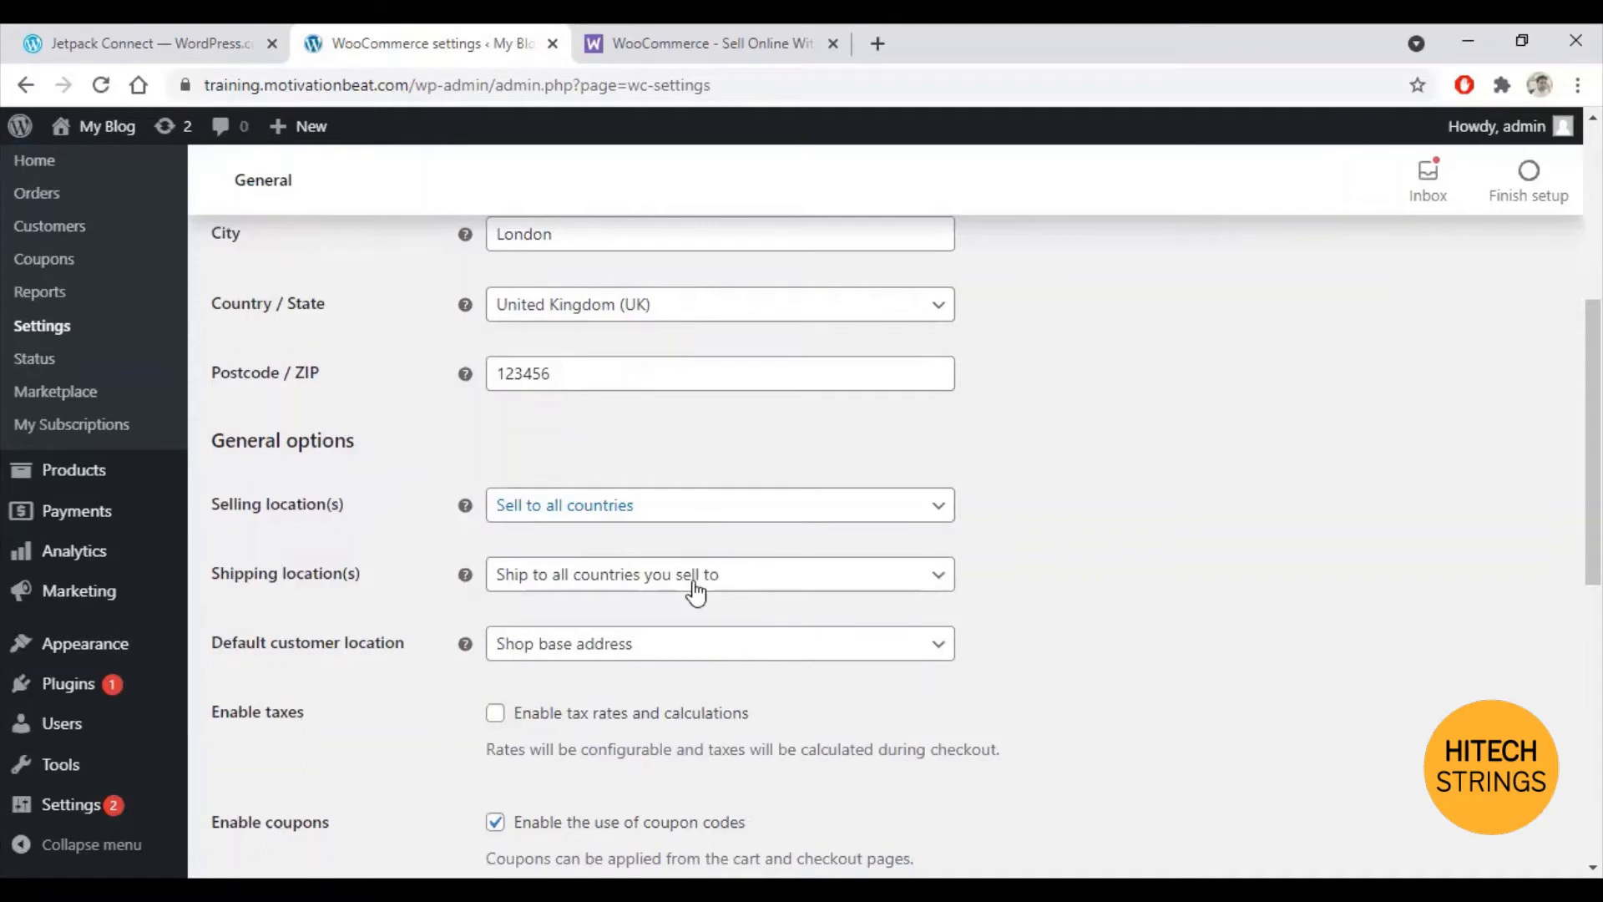
click(746, 576)
click(583, 651)
scroll(880, 598, down, 3)
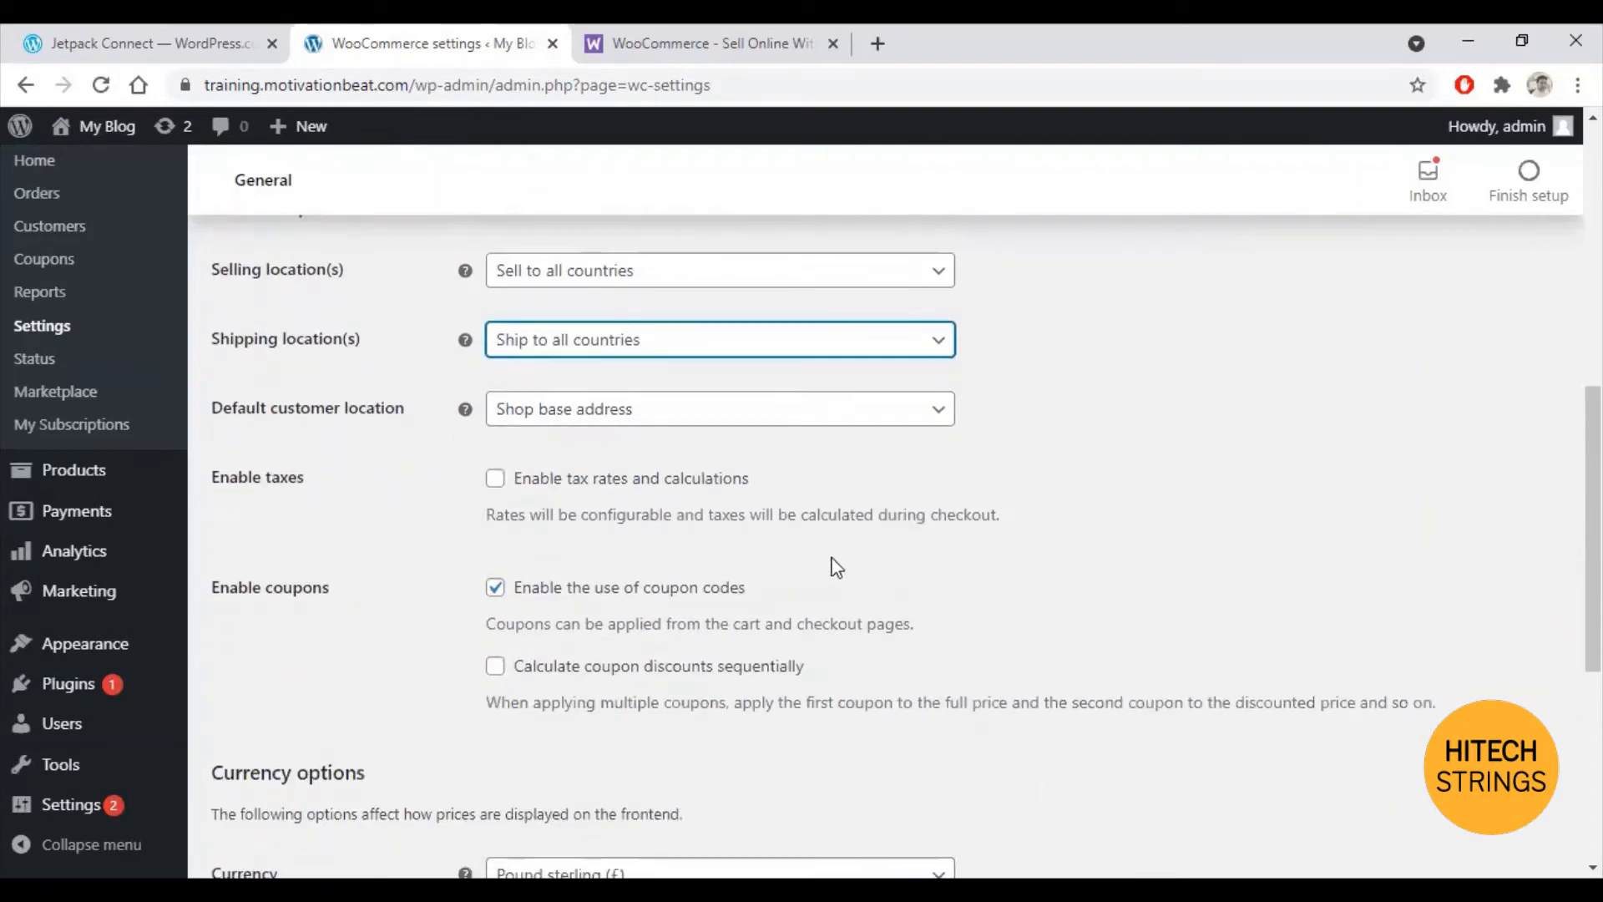
scroll(814, 455, down, 3)
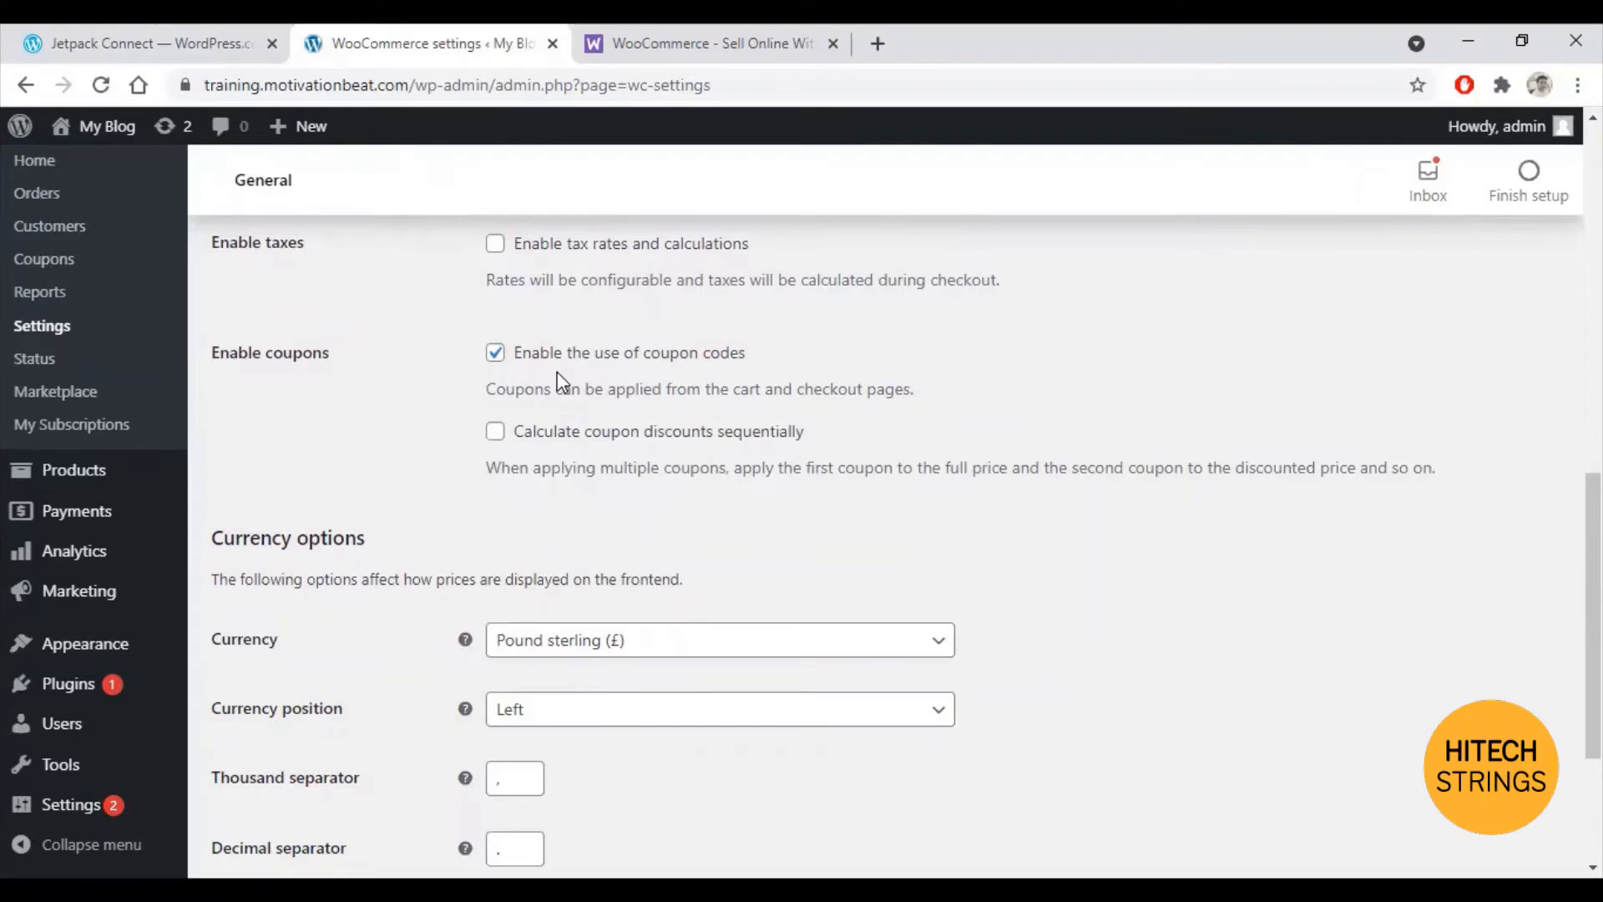
scroll(561, 382, down, 1)
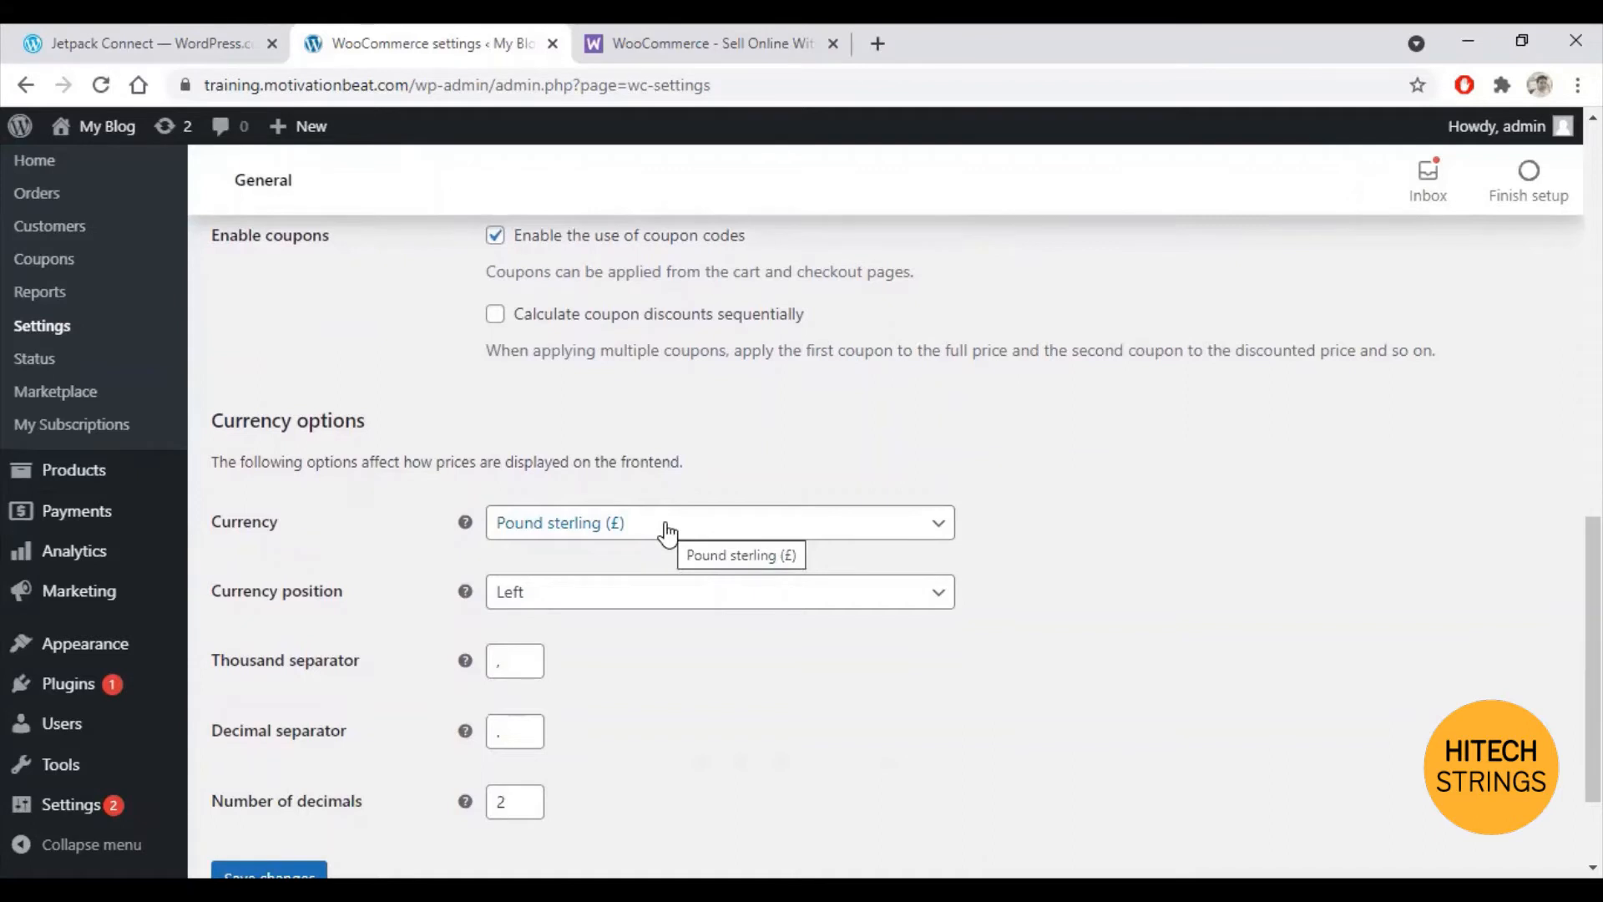
scroll(666, 532, down, 2)
click(260, 745)
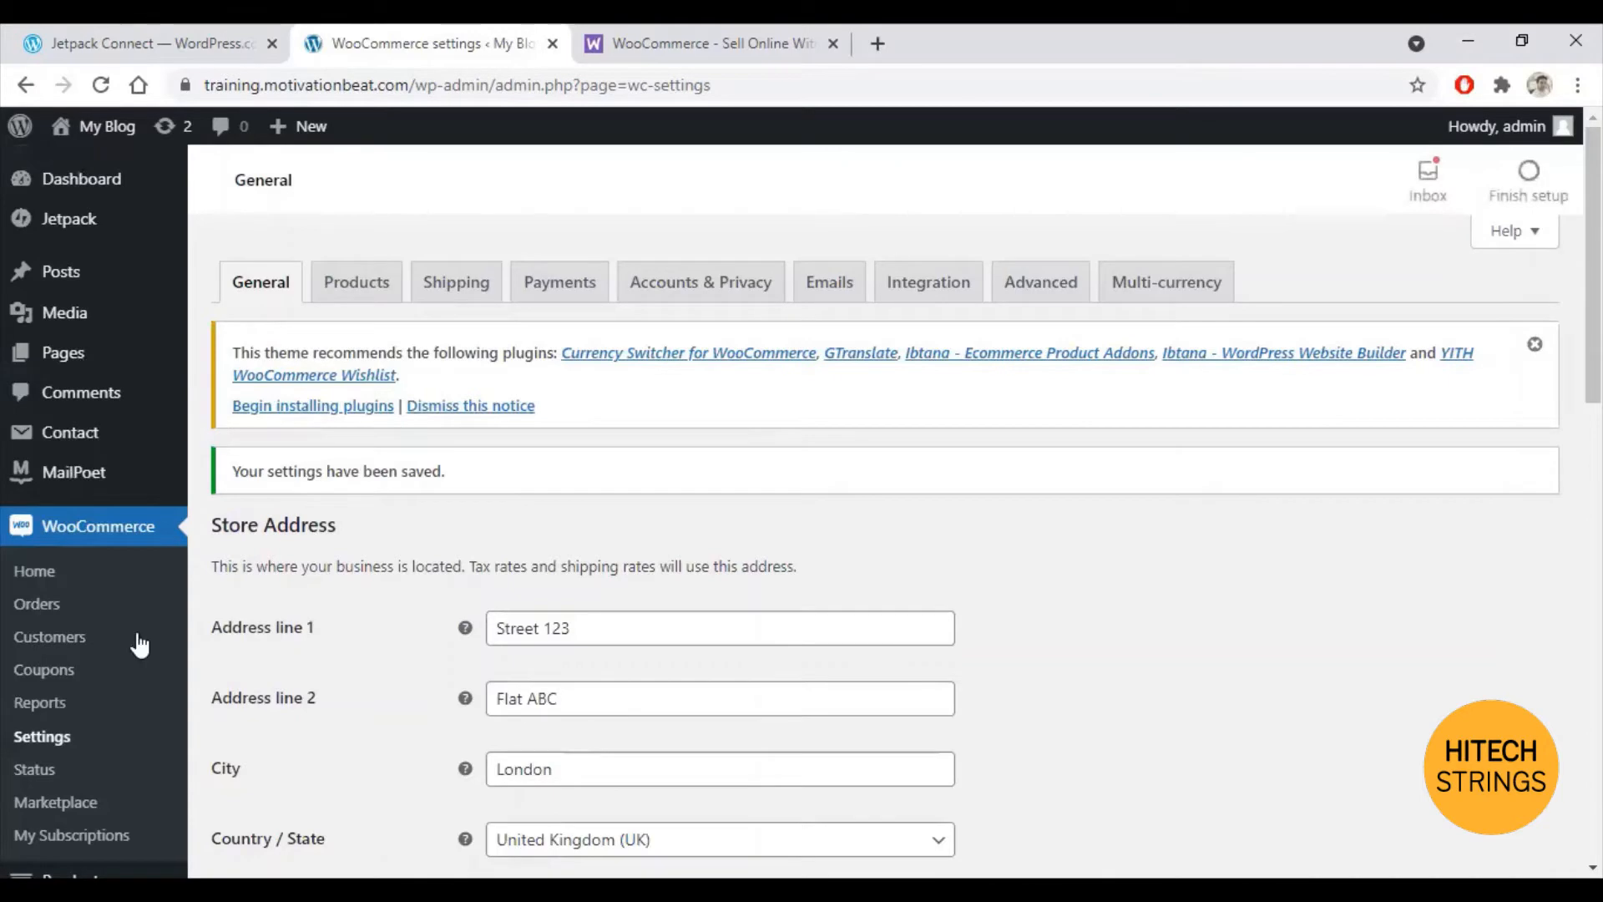
Step: Go to Appearance > Themes to view the installed themes
scroll(167, 725, down, 4)
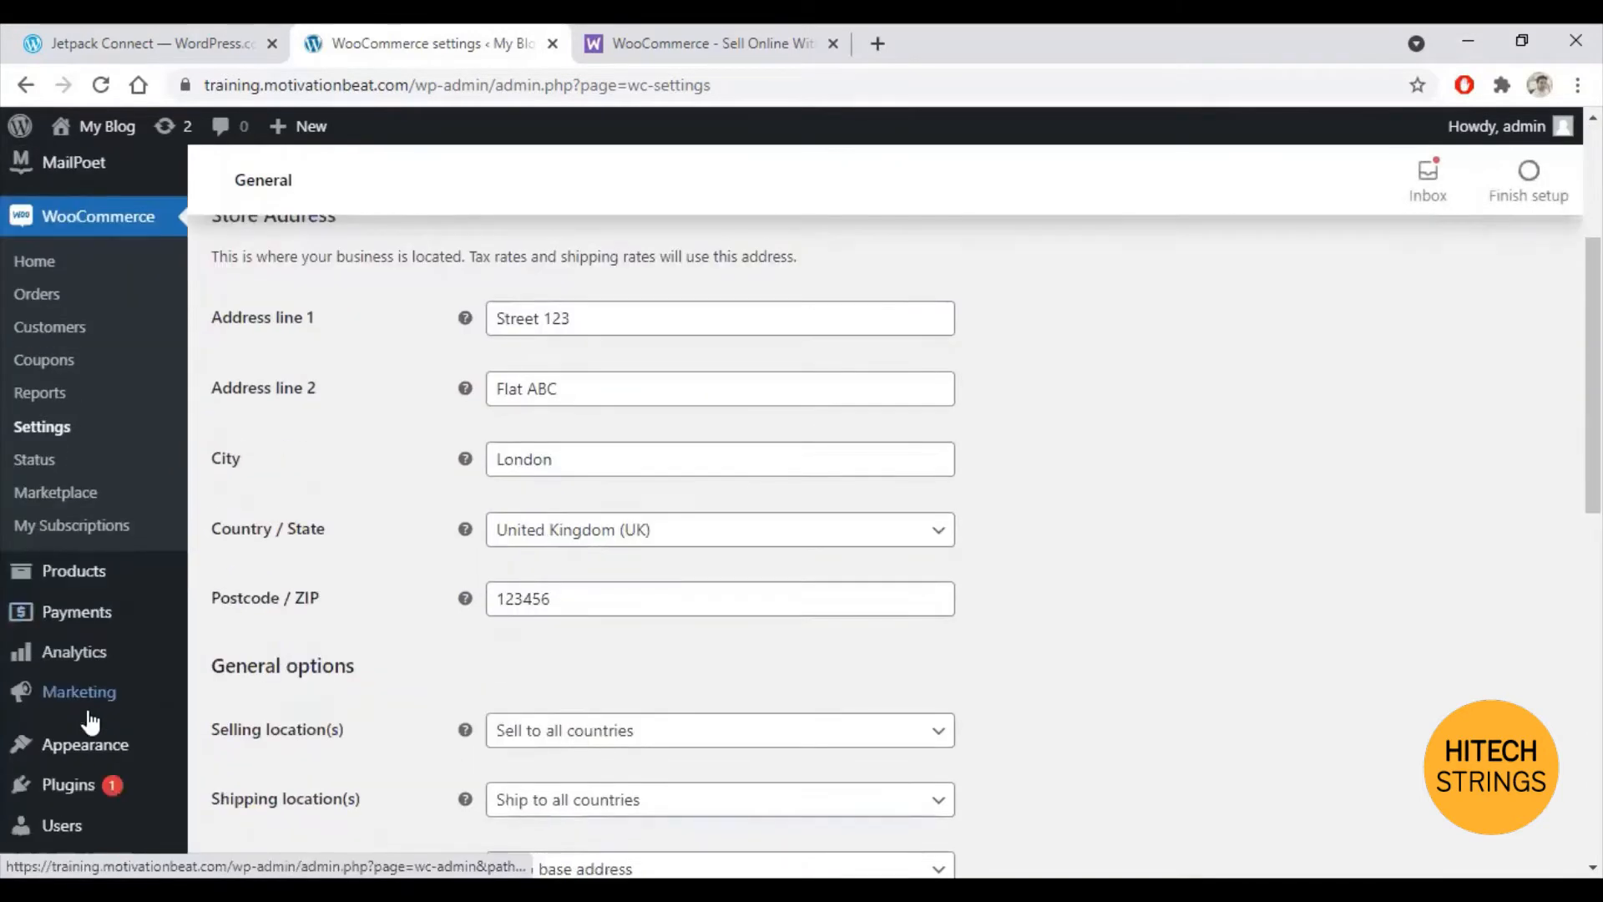
click(231, 532)
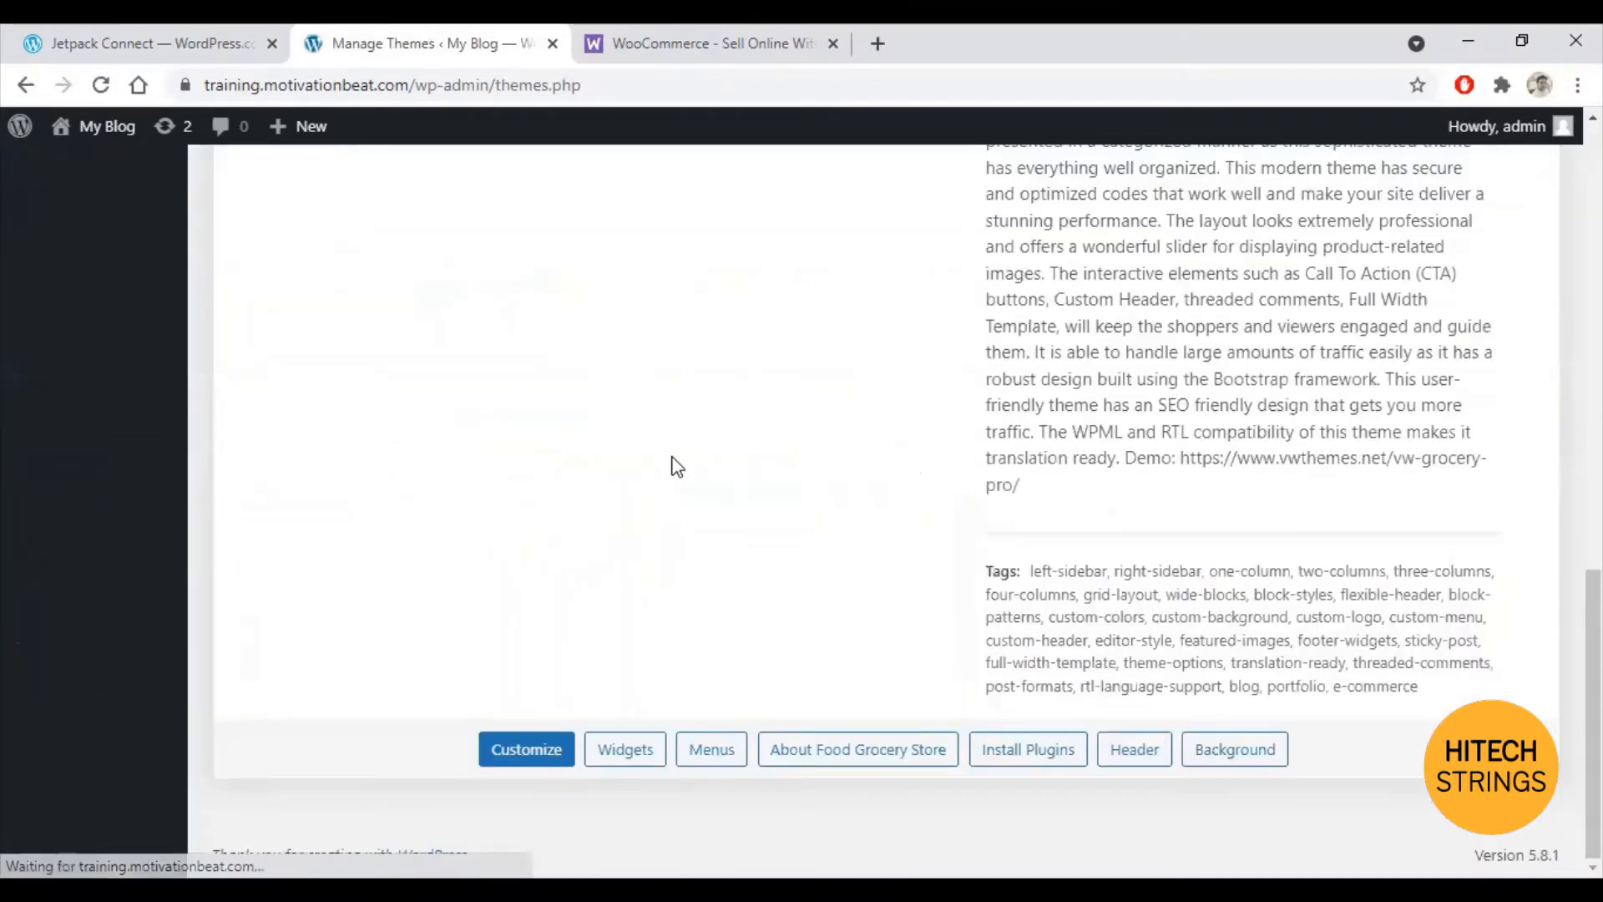
scroll(780, 544, up, 14)
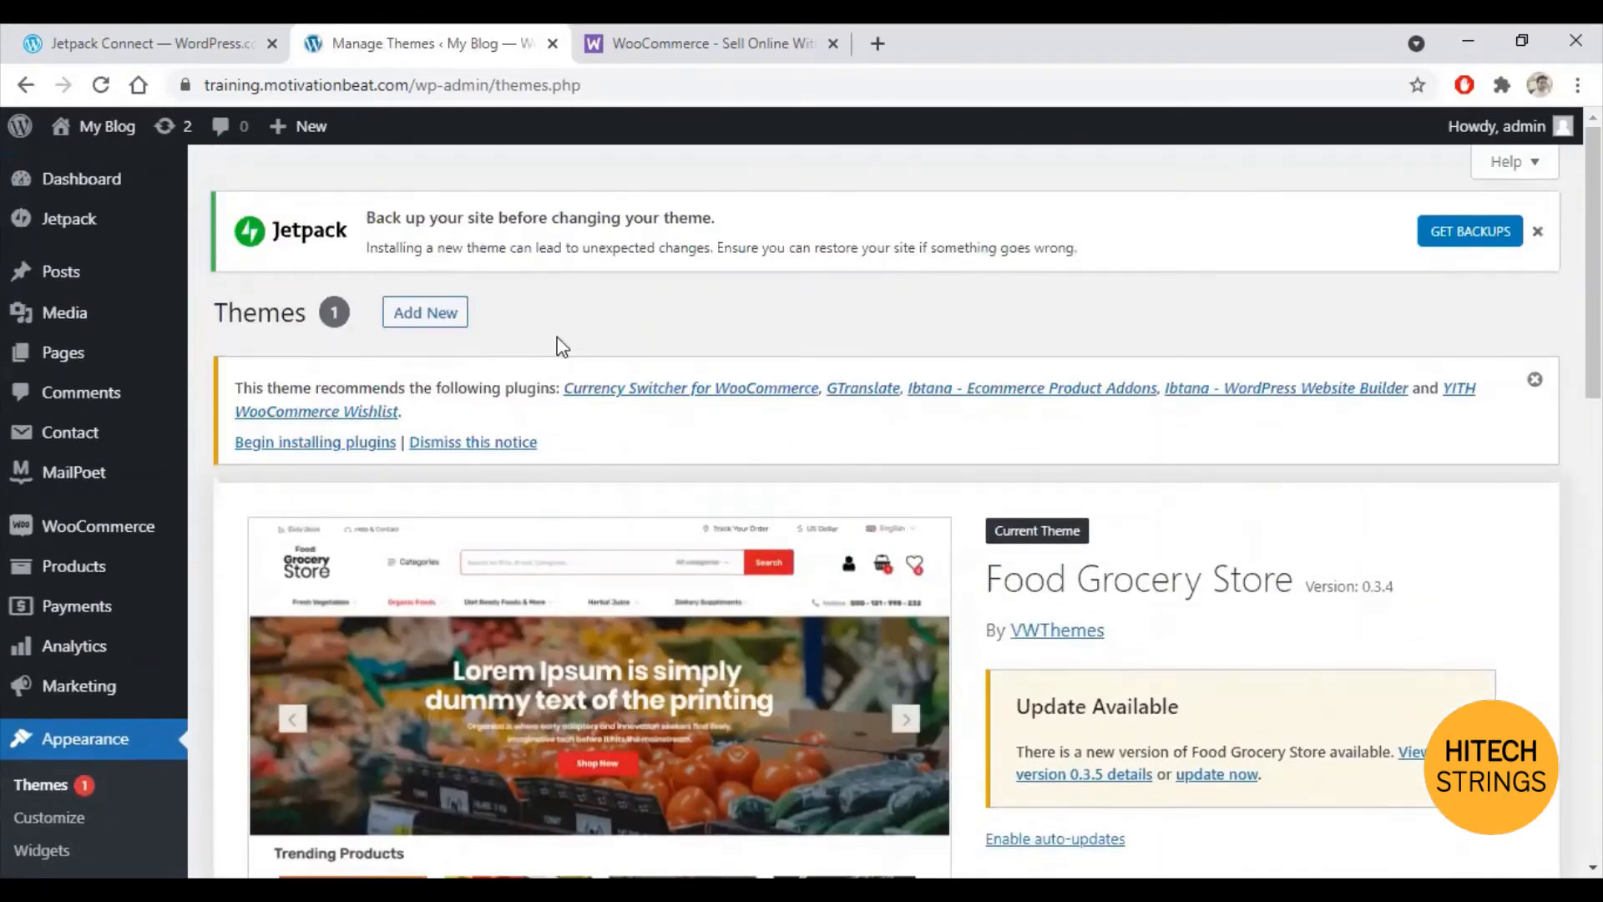
Step: On Add New Themes, search the theme directory for 'groce'
click(422, 322)
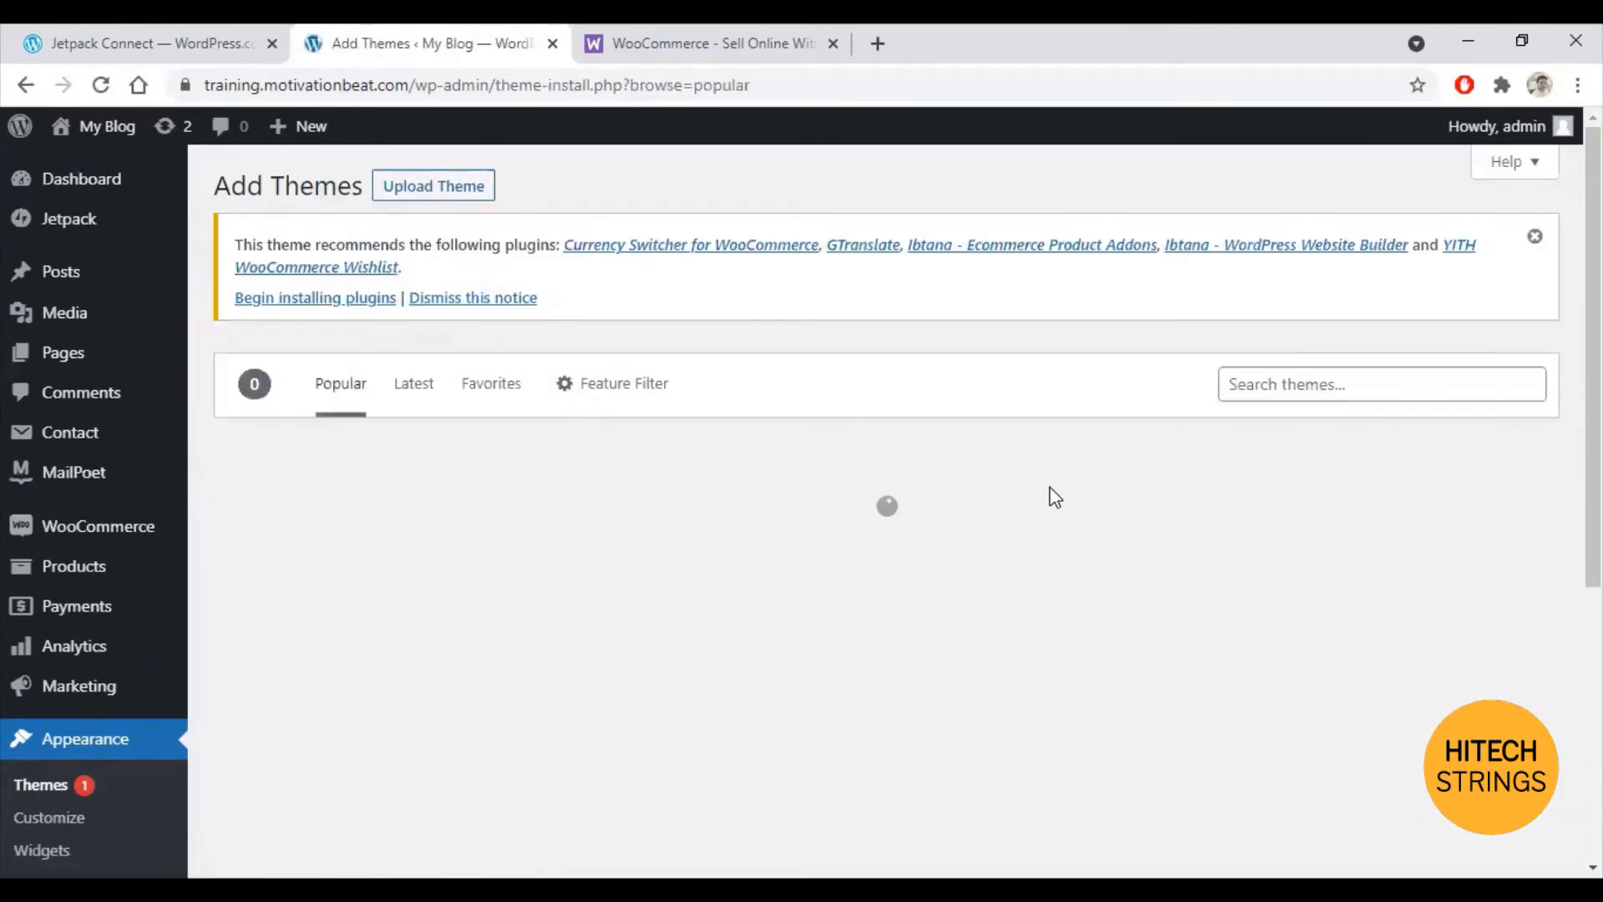
click(1326, 388)
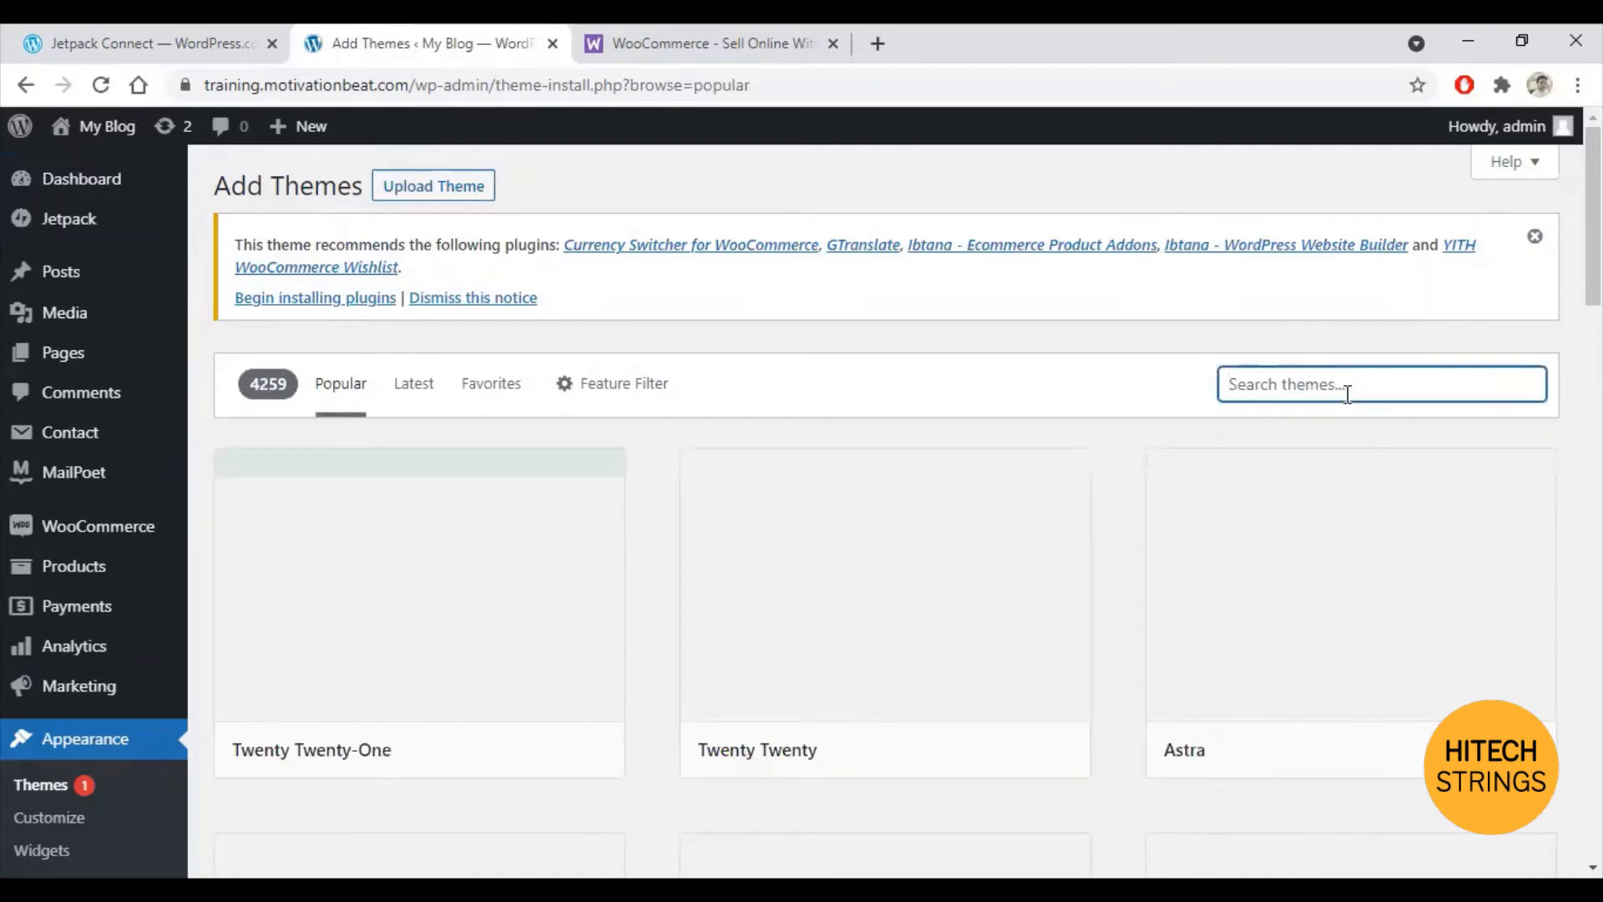
click(1415, 135)
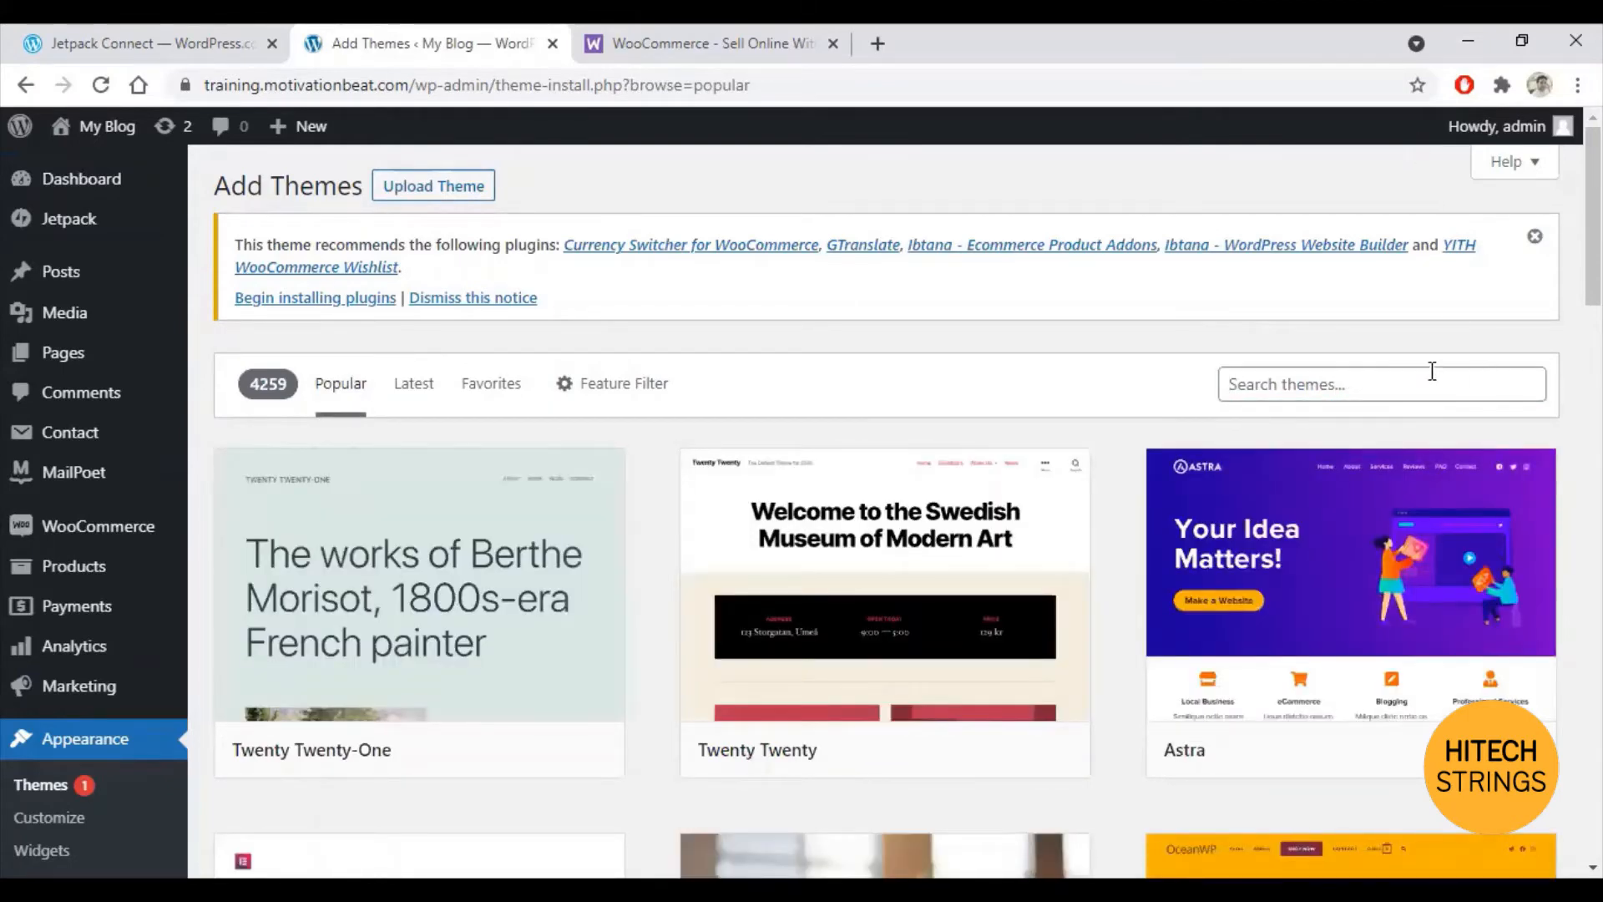
click(1400, 373)
text(groce)
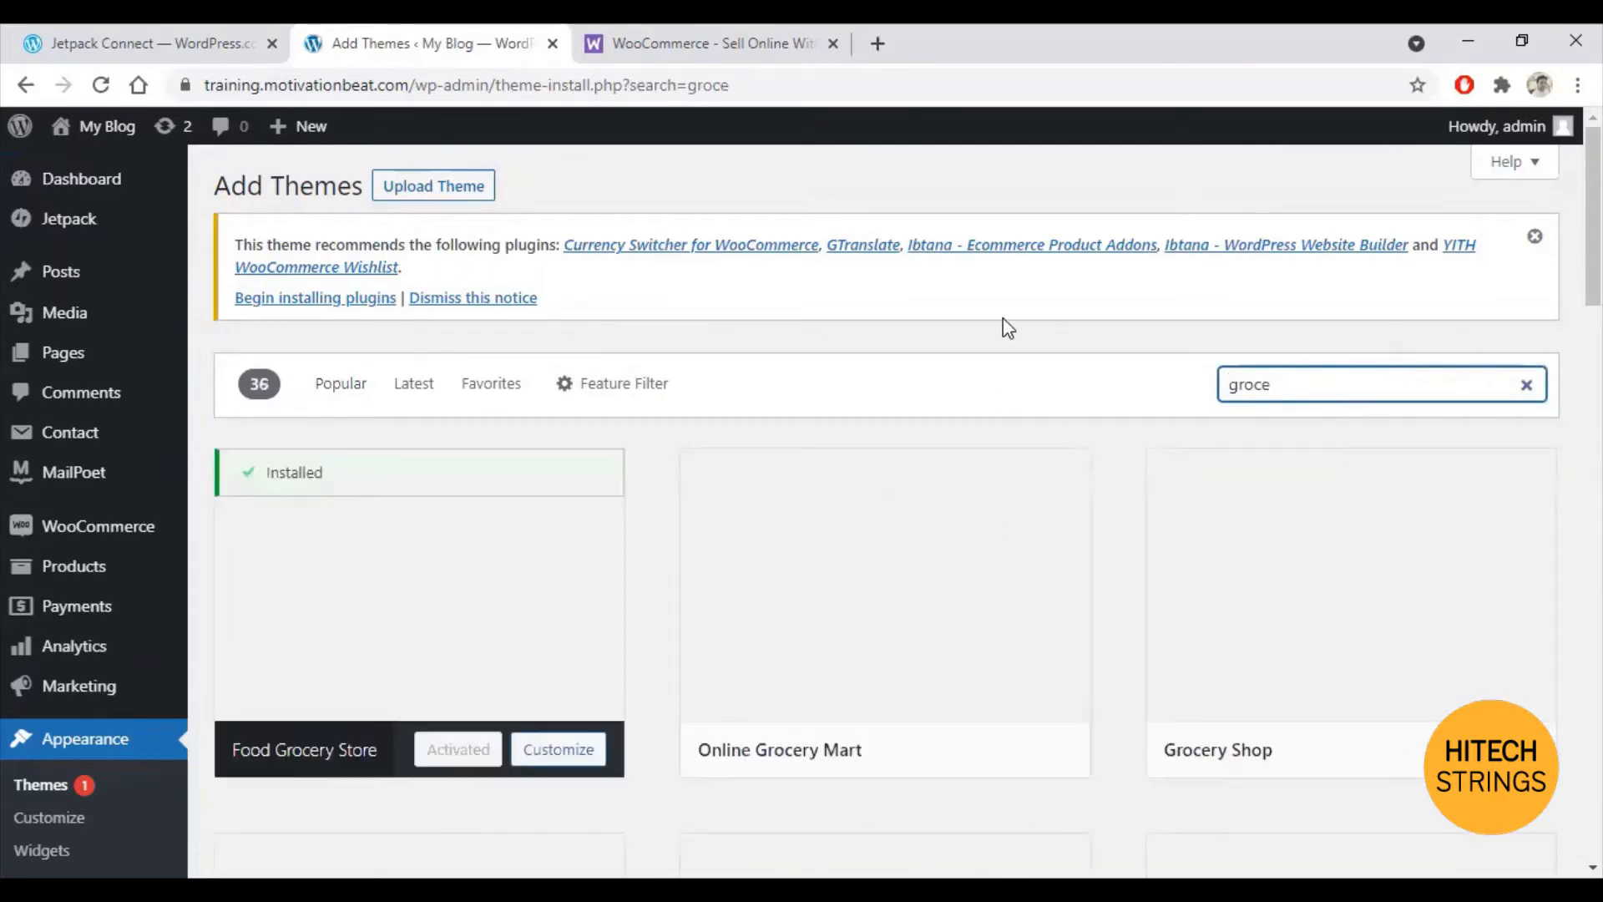
Step: Open the storefront via My Blog > Visit Site in a new tab, then return to the 'groce' results
mouse_move(522, 594)
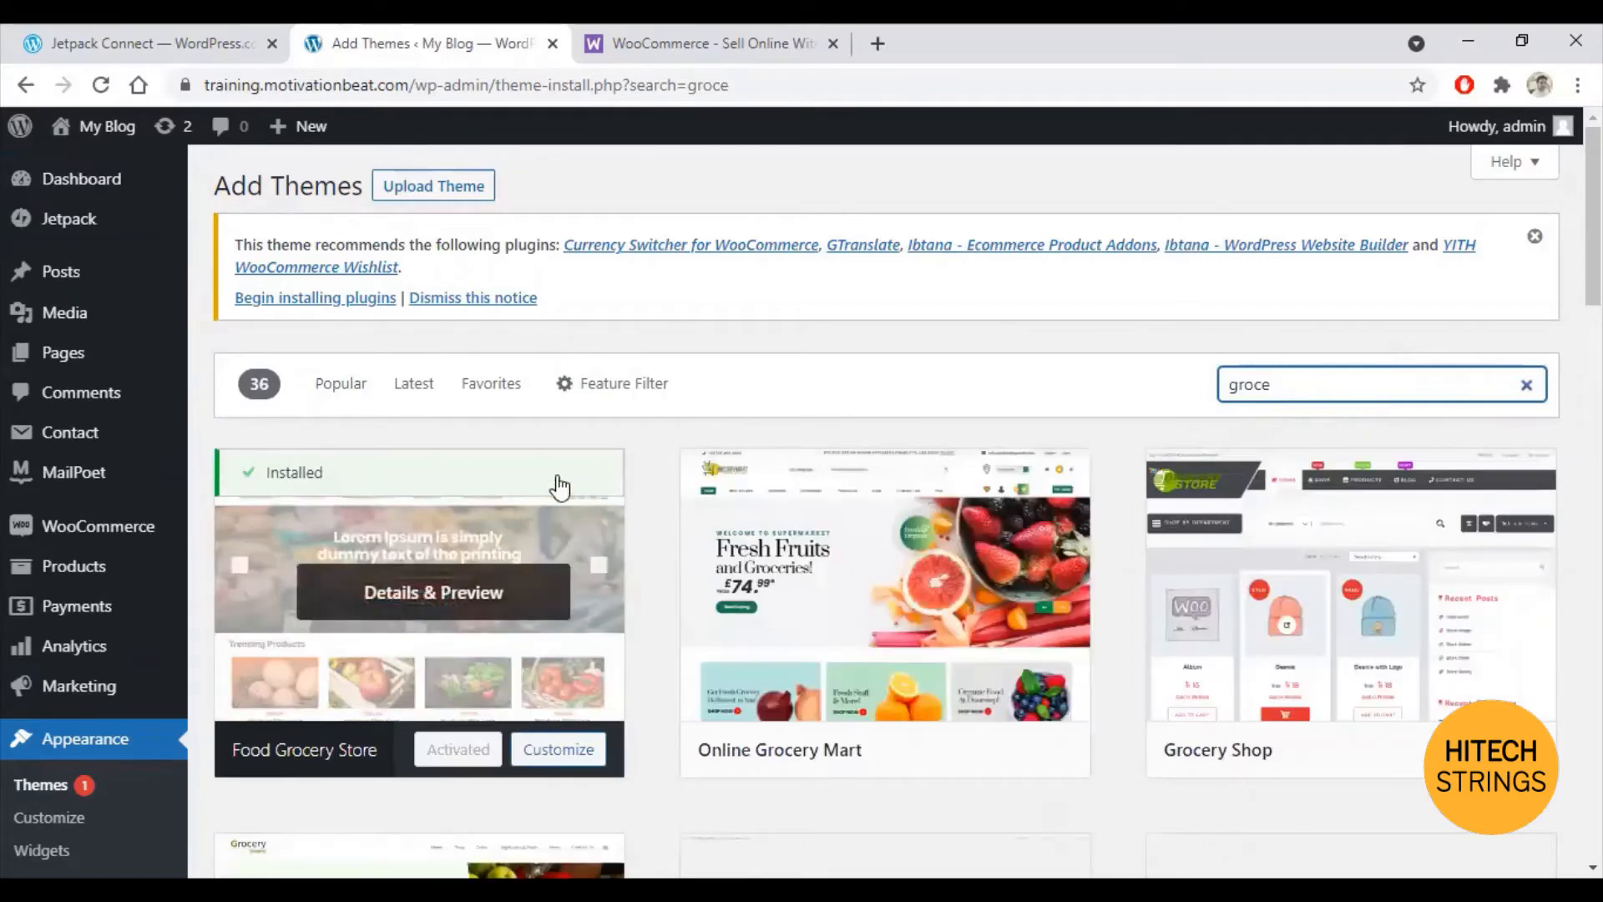
mouse_move(859, 773)
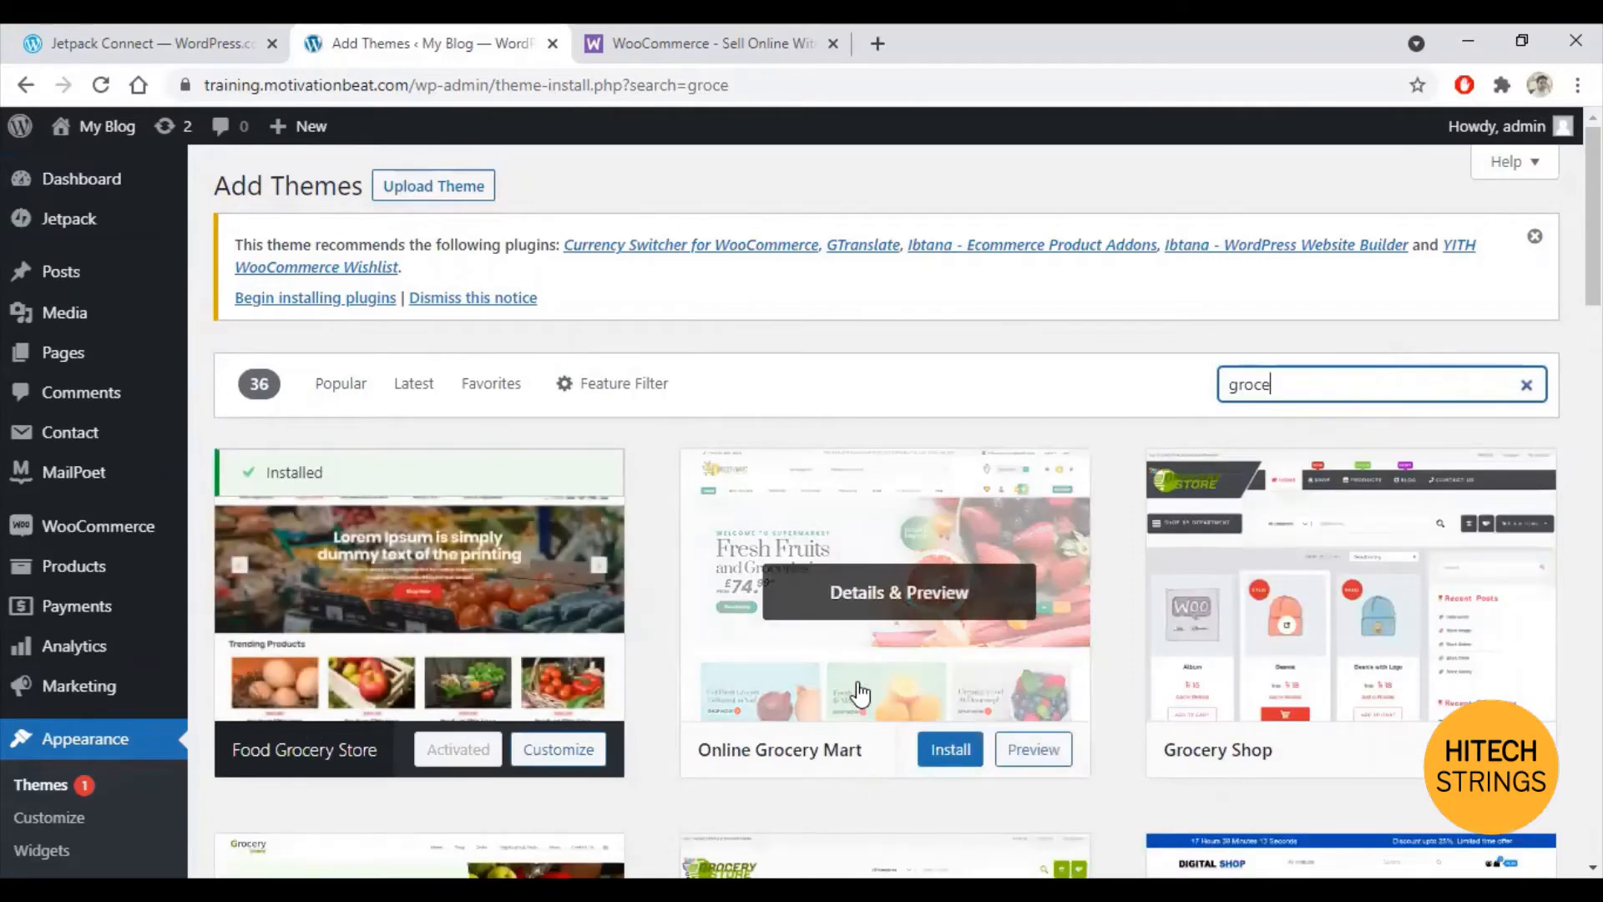
mouse_move(450, 756)
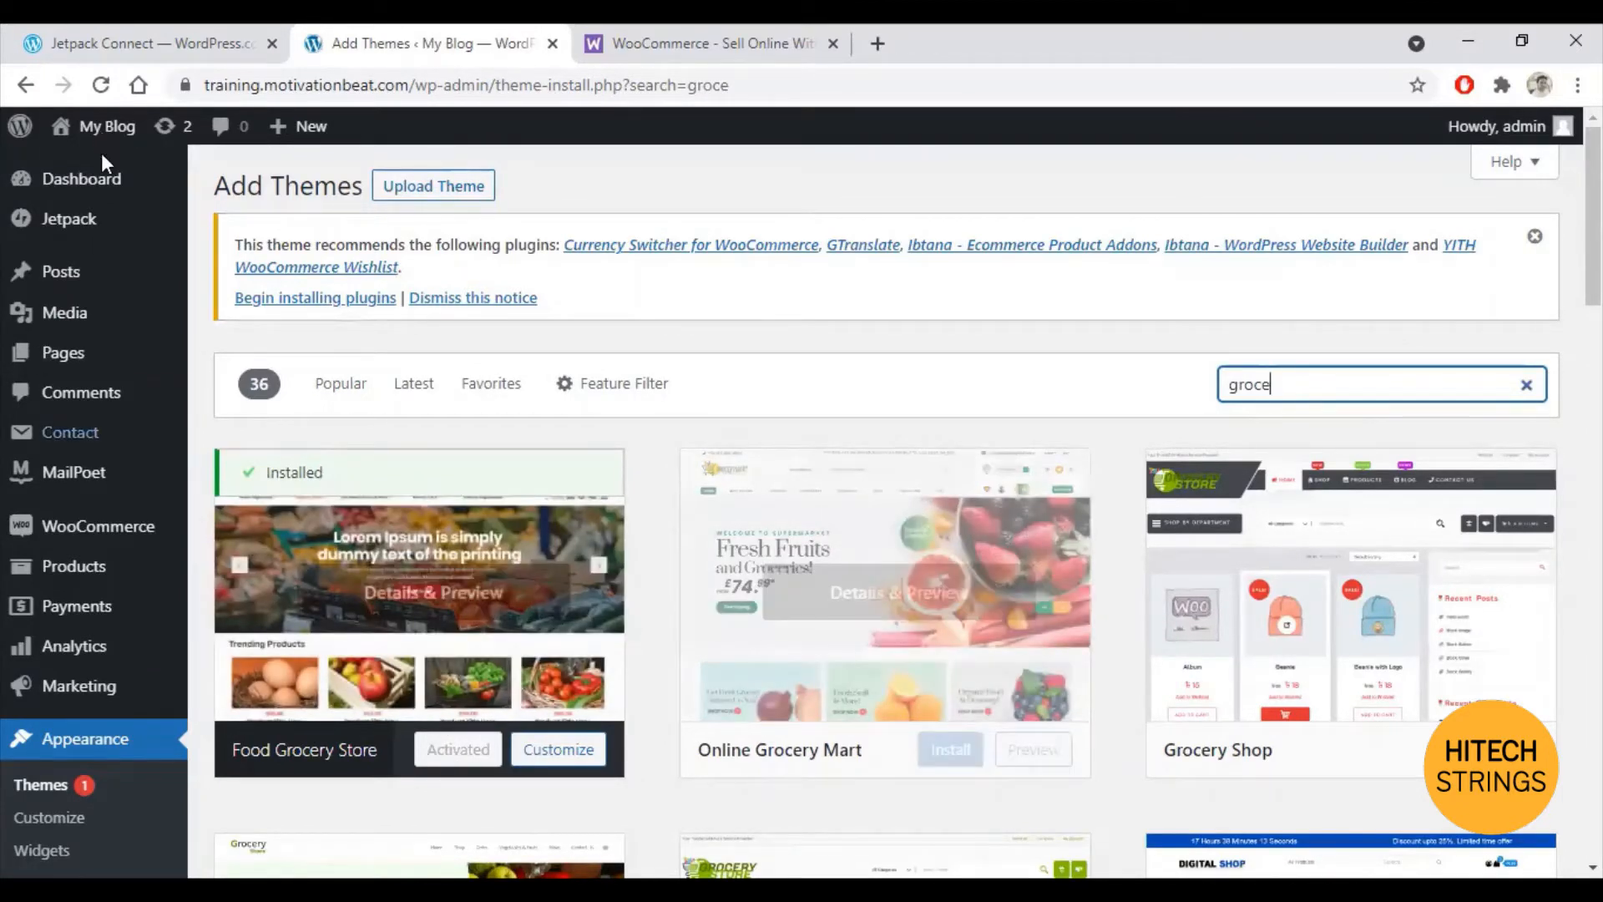
right_click(101, 132)
right_click(75, 167)
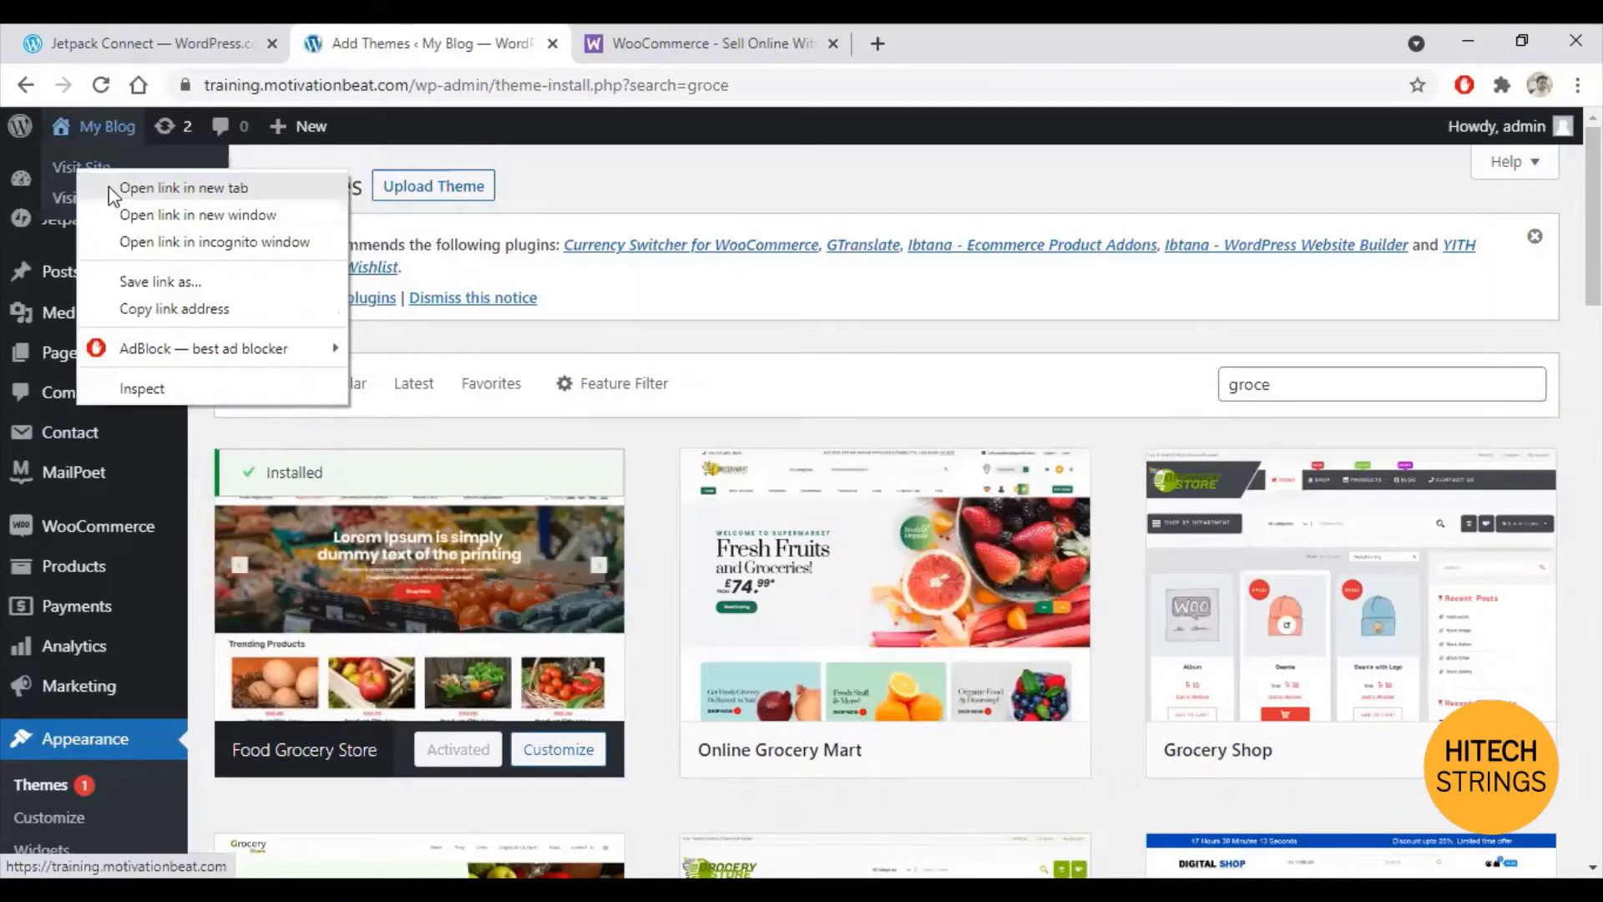
click(184, 188)
click(710, 44)
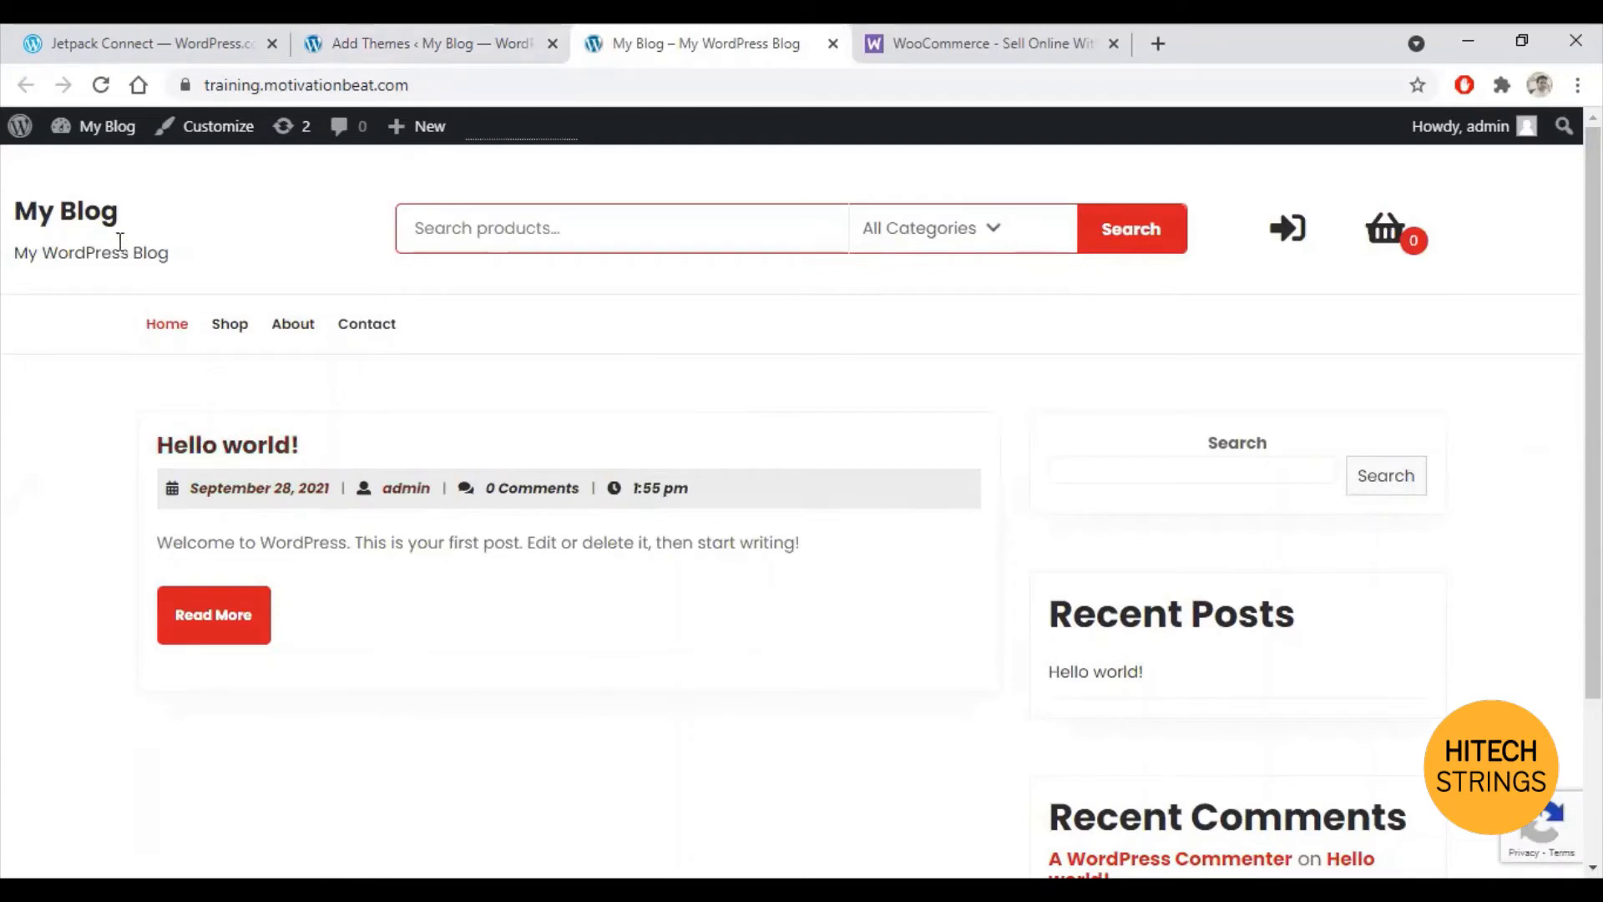
click(161, 38)
click(415, 38)
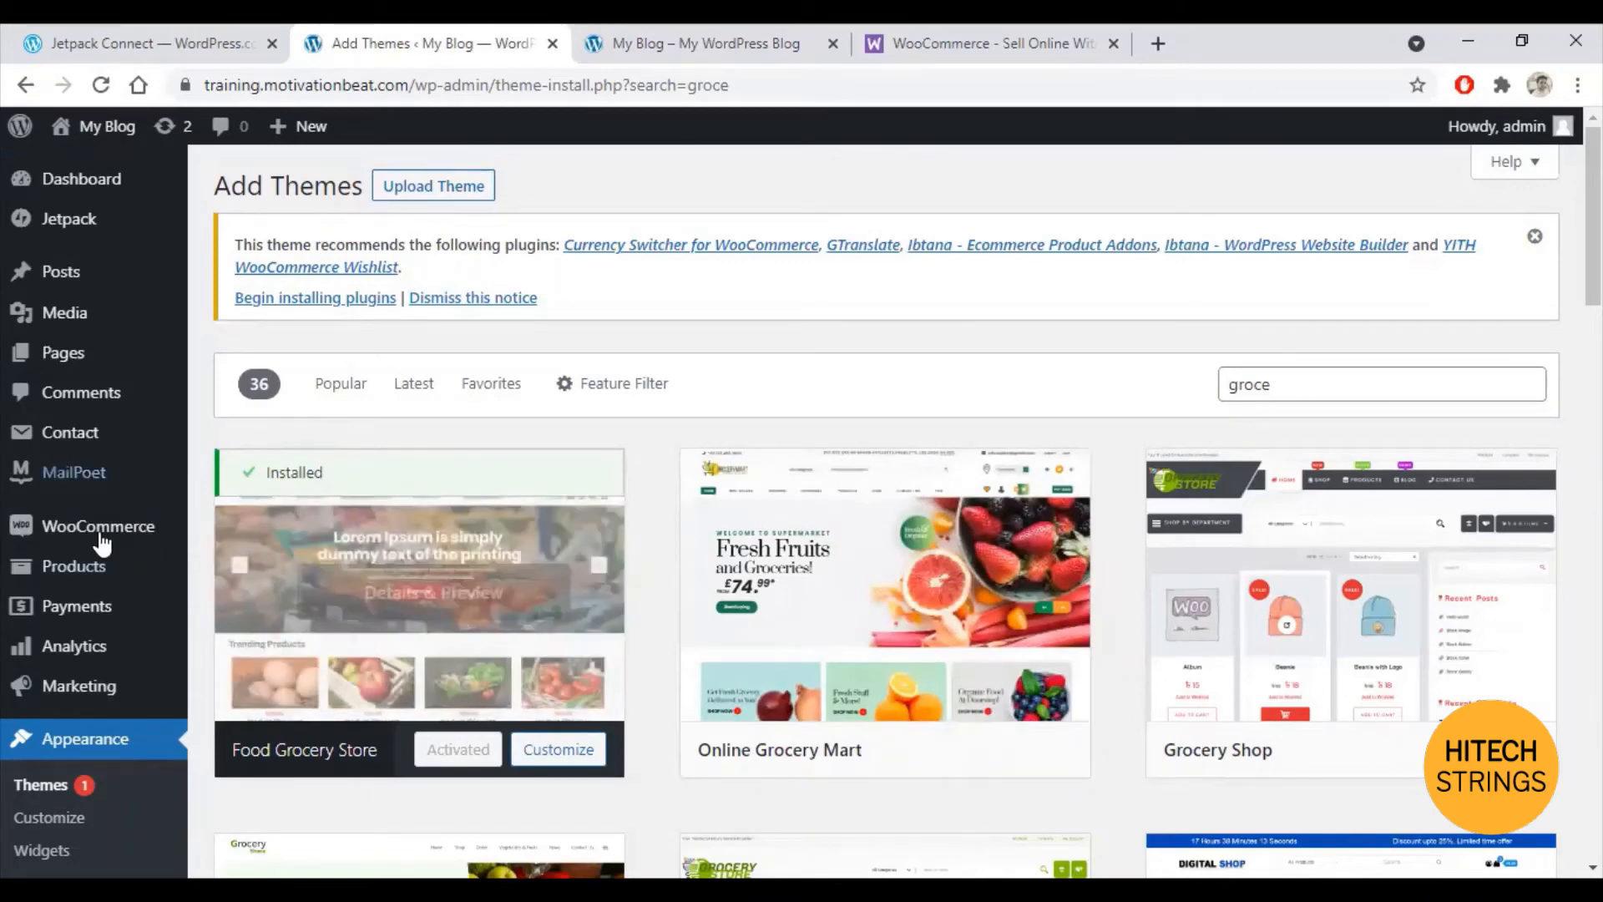
Step: Open WooCommerce Settings, then the All Products list, which has no products yet
mouse_move(100, 531)
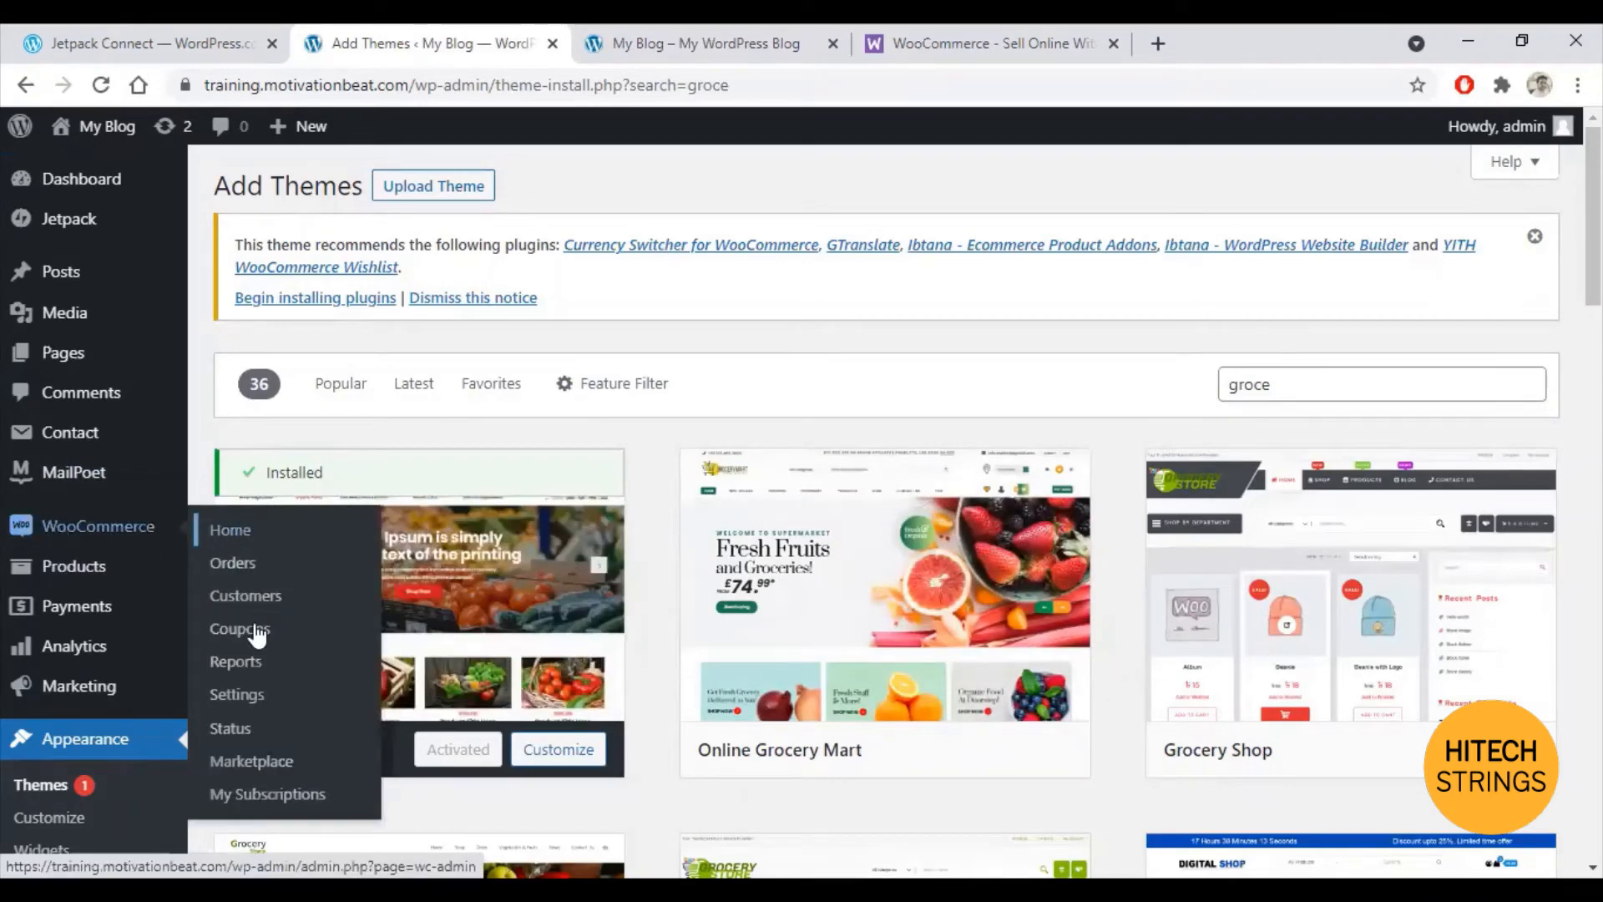
click(242, 704)
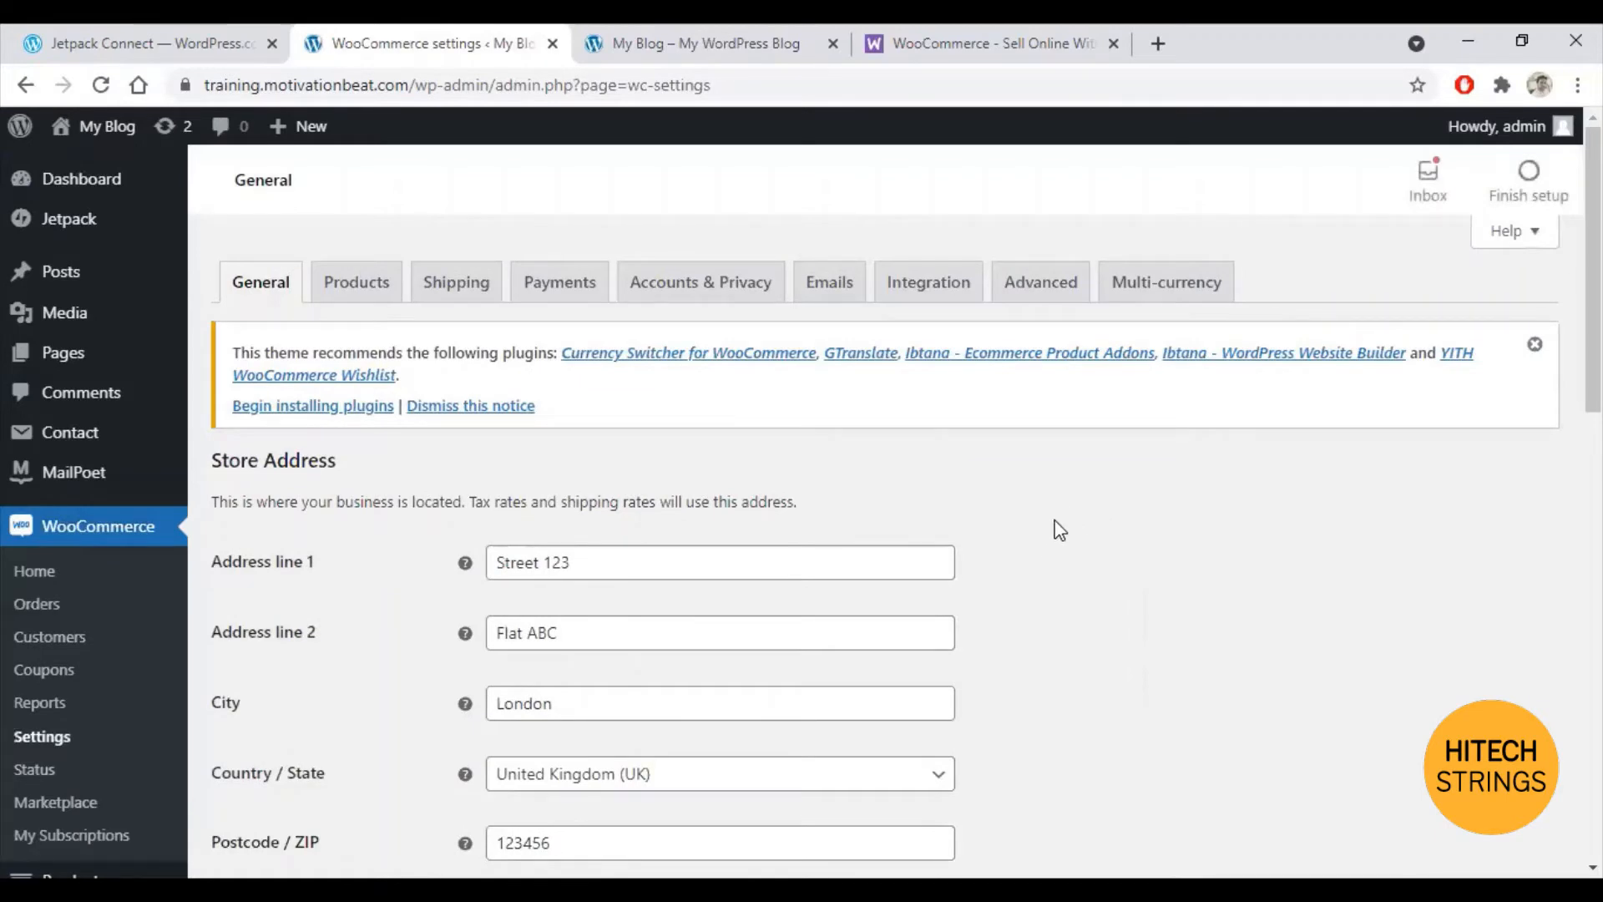
scroll(1060, 522, down, 2)
scroll(1061, 521, up, 2)
scroll(121, 443, down, 1)
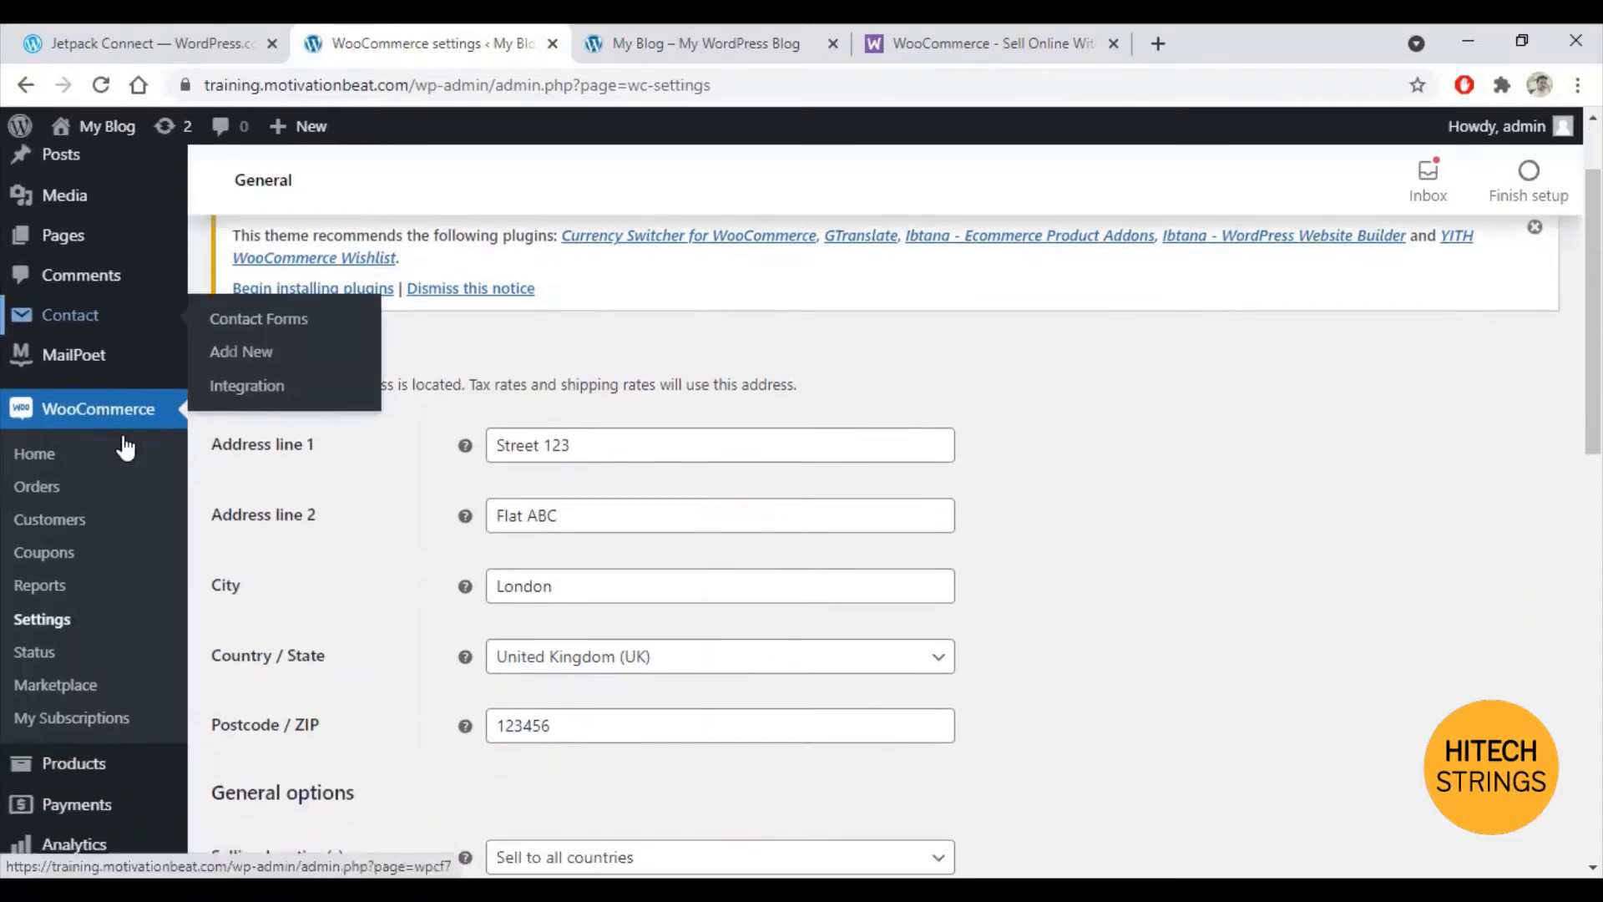
click(81, 772)
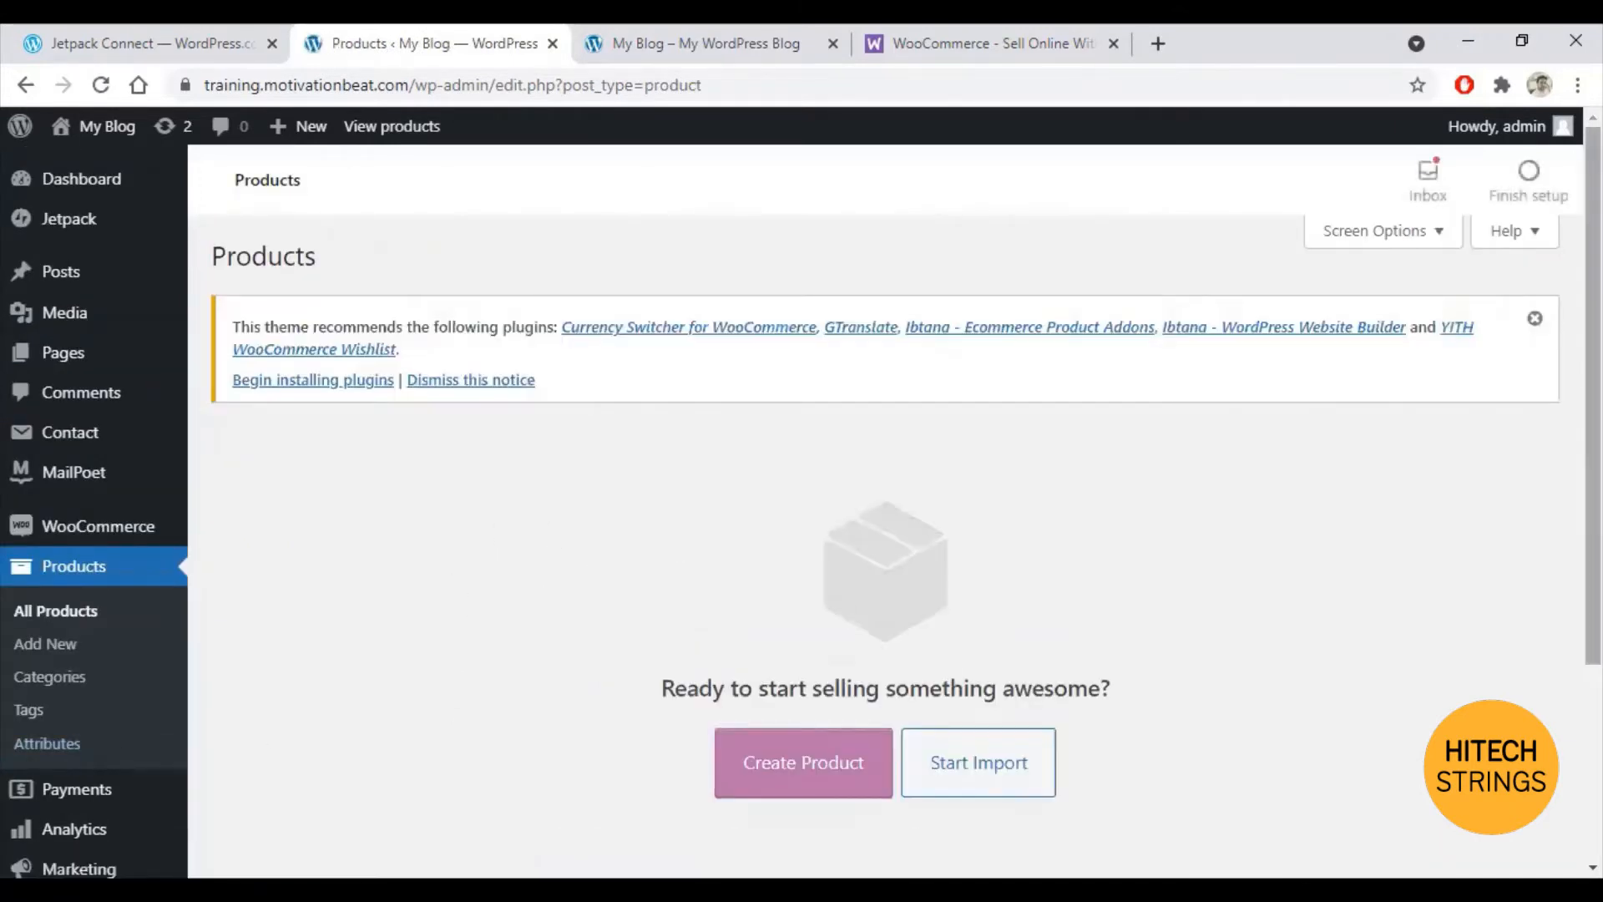
Step: Dismiss the recommended-plugins notice and go to Media > Add New
click(1534, 319)
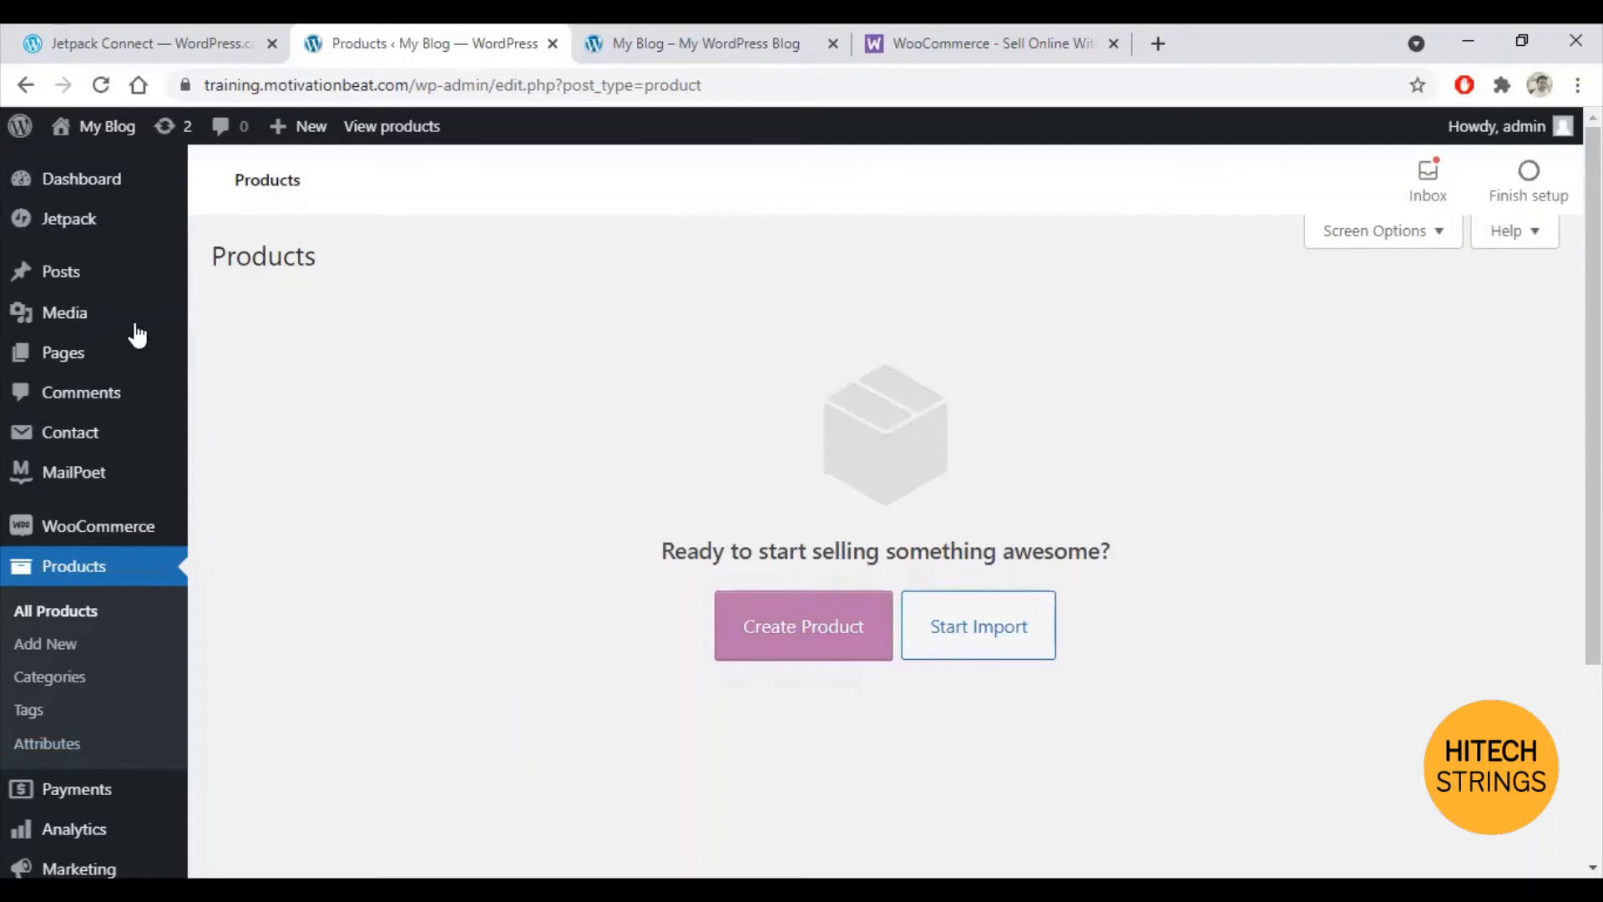
mouse_move(125, 318)
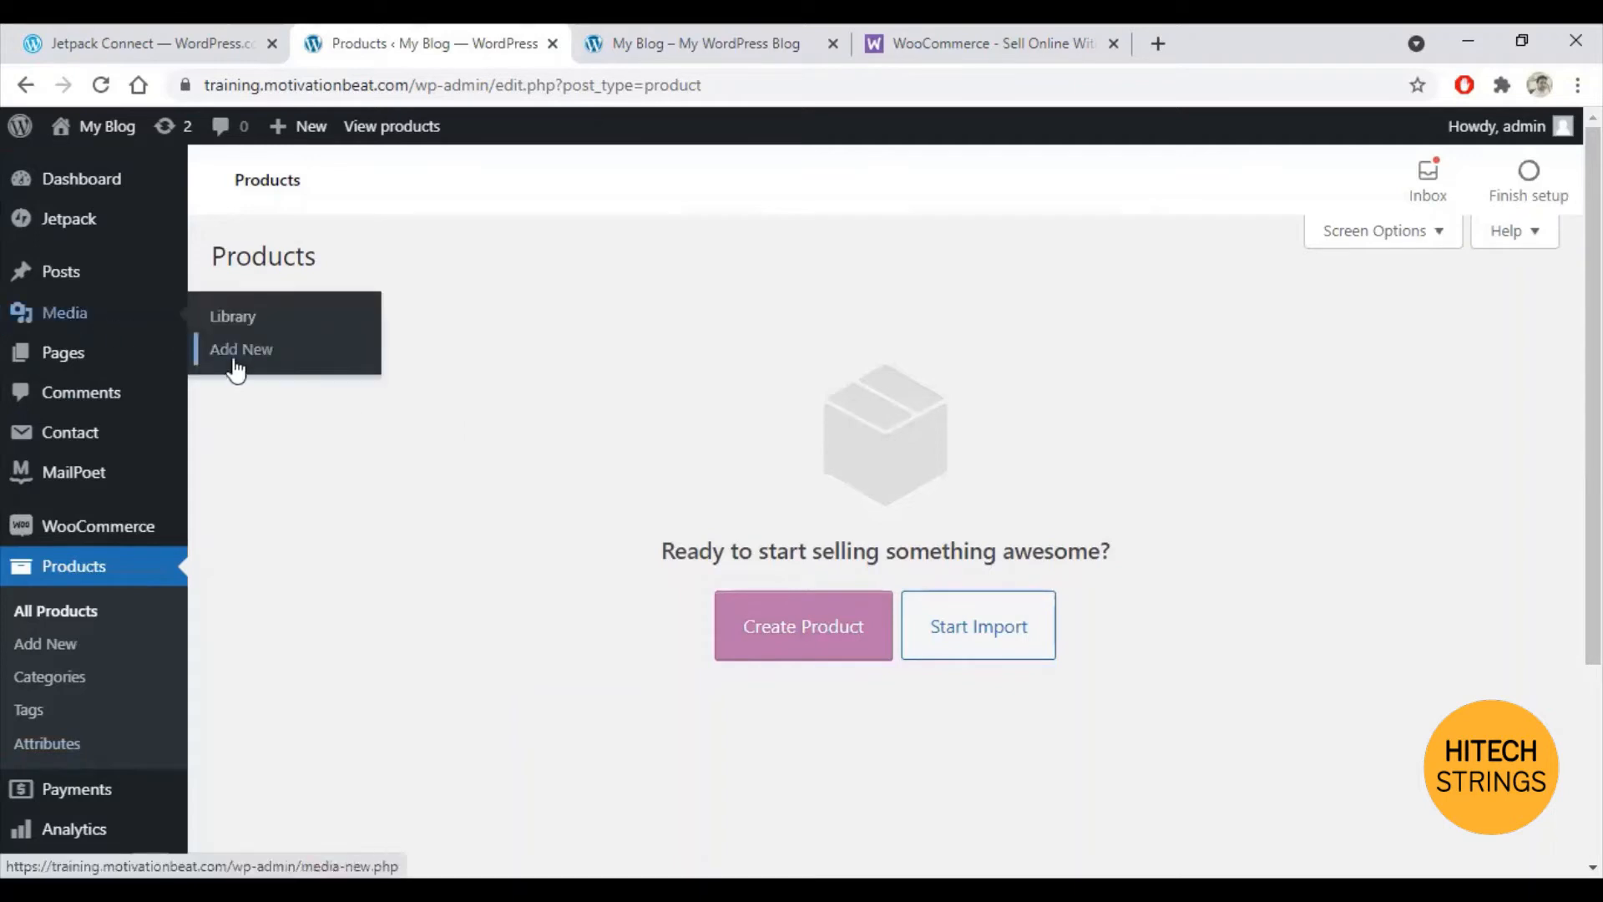
click(240, 351)
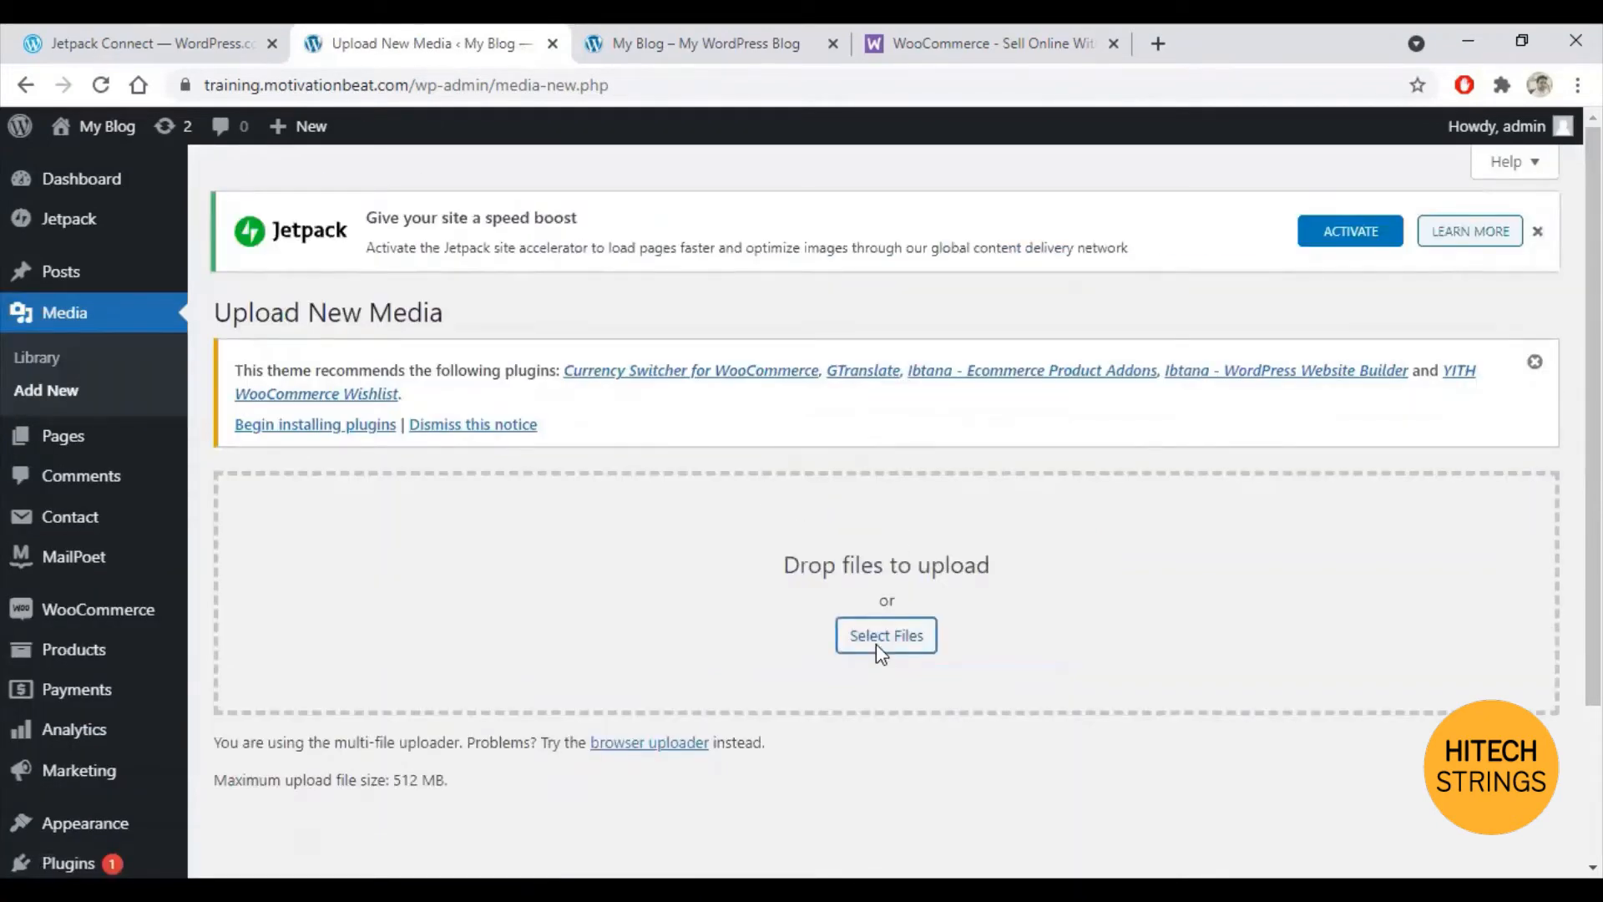
Step: Upload six images from Downloads, including top-rated-4-480x480-1, featured-3 and catagory-3
click(877, 645)
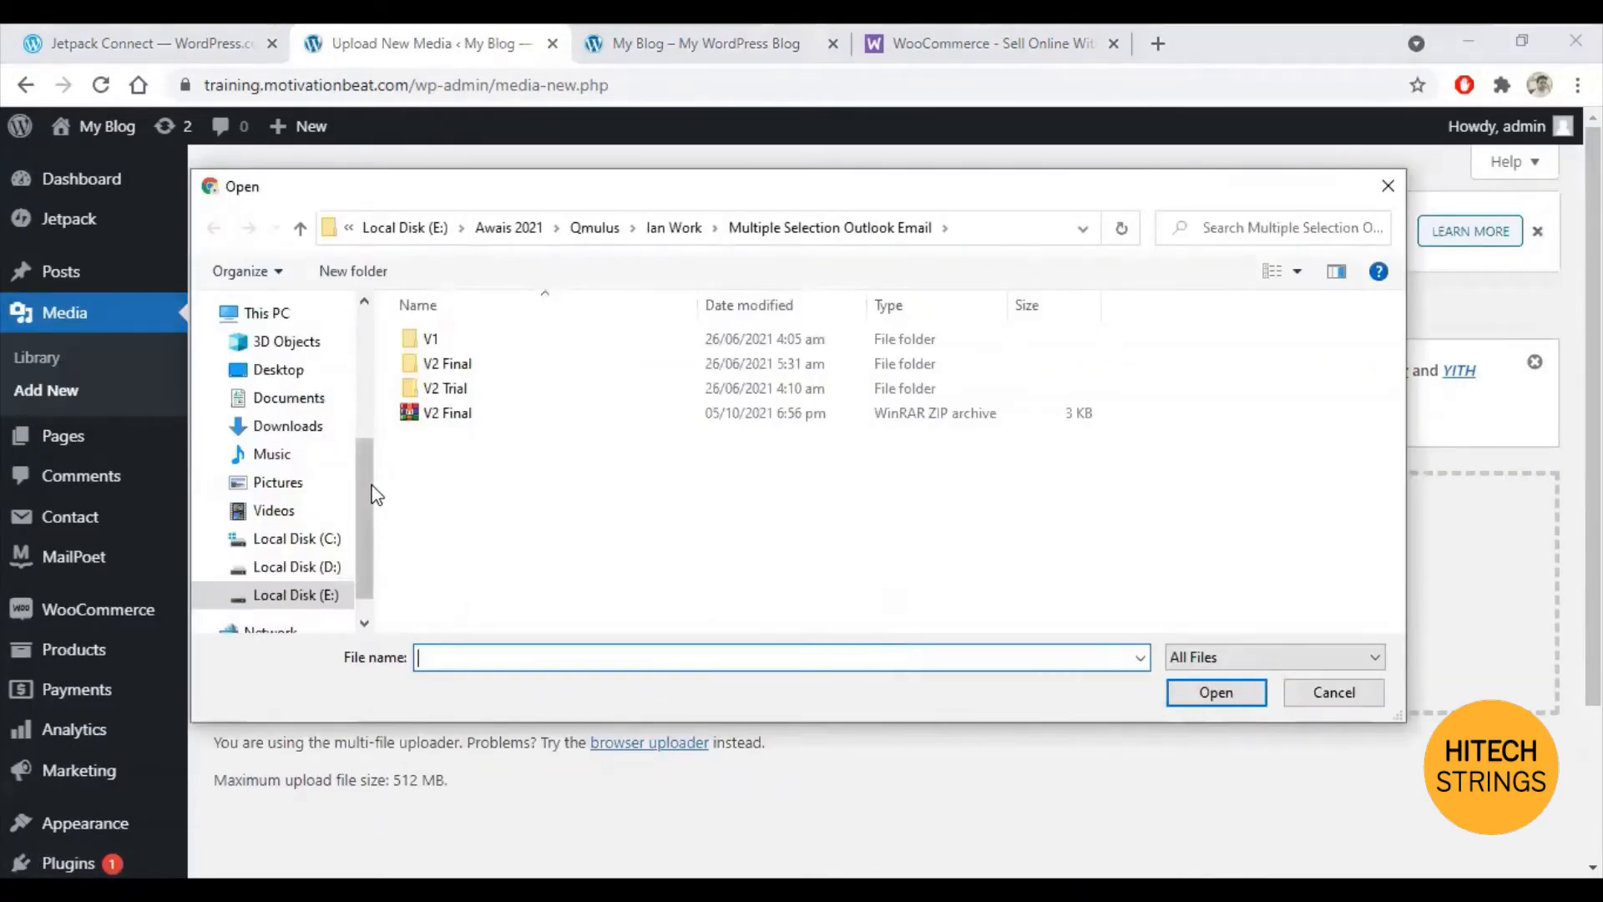
drag(375, 495, 383, 305)
click(293, 379)
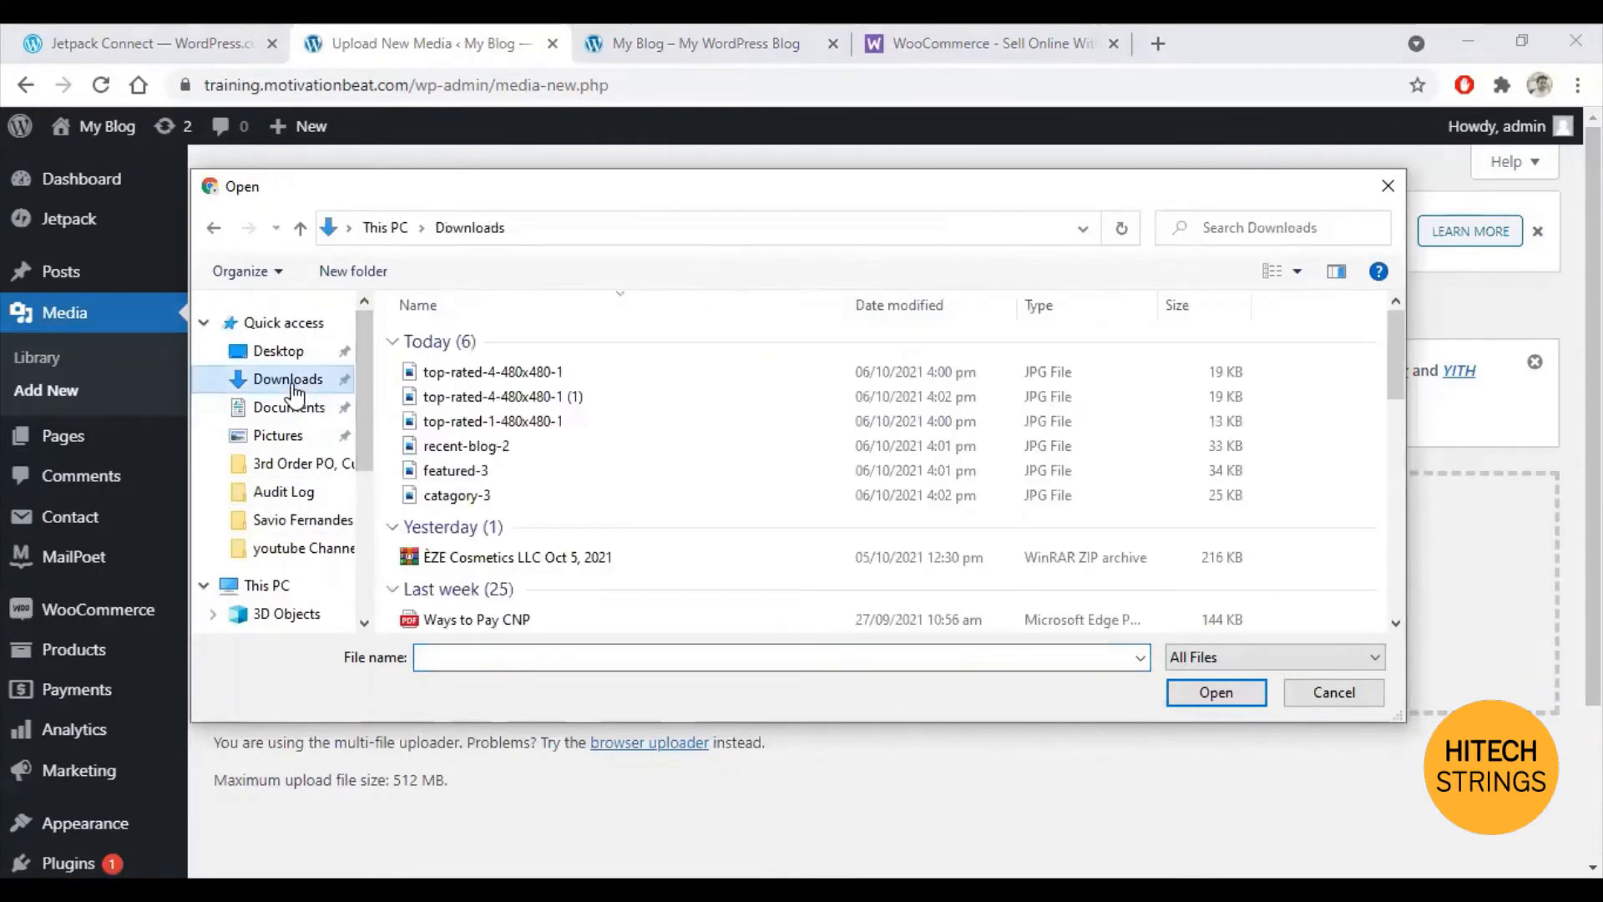
click(518, 369)
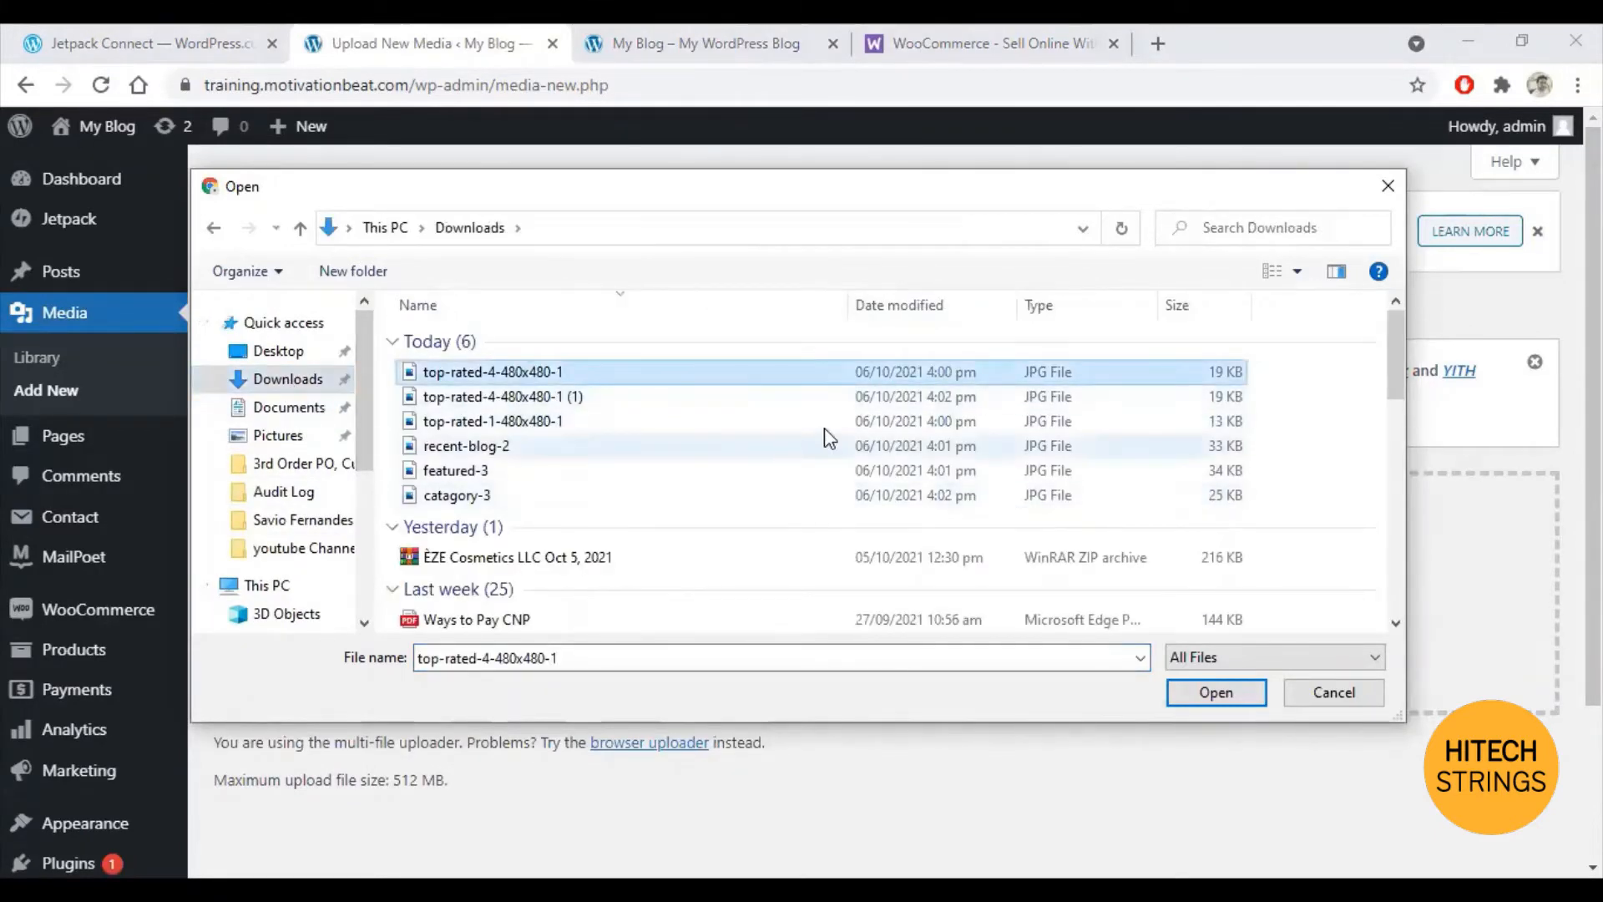
shift+click(528, 496)
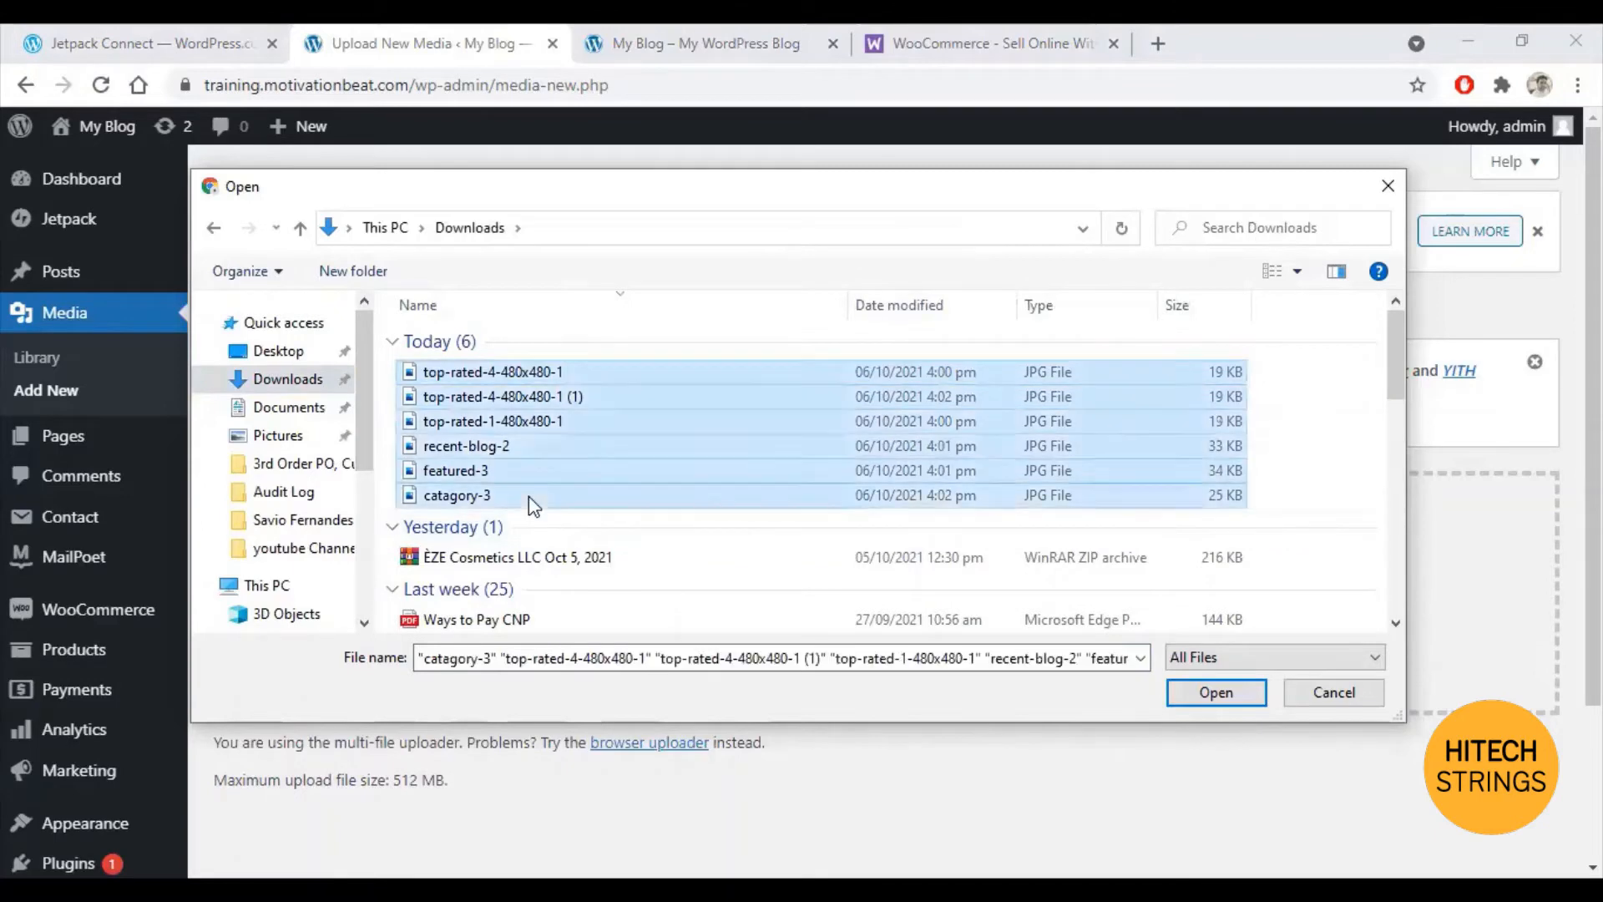
click(1201, 695)
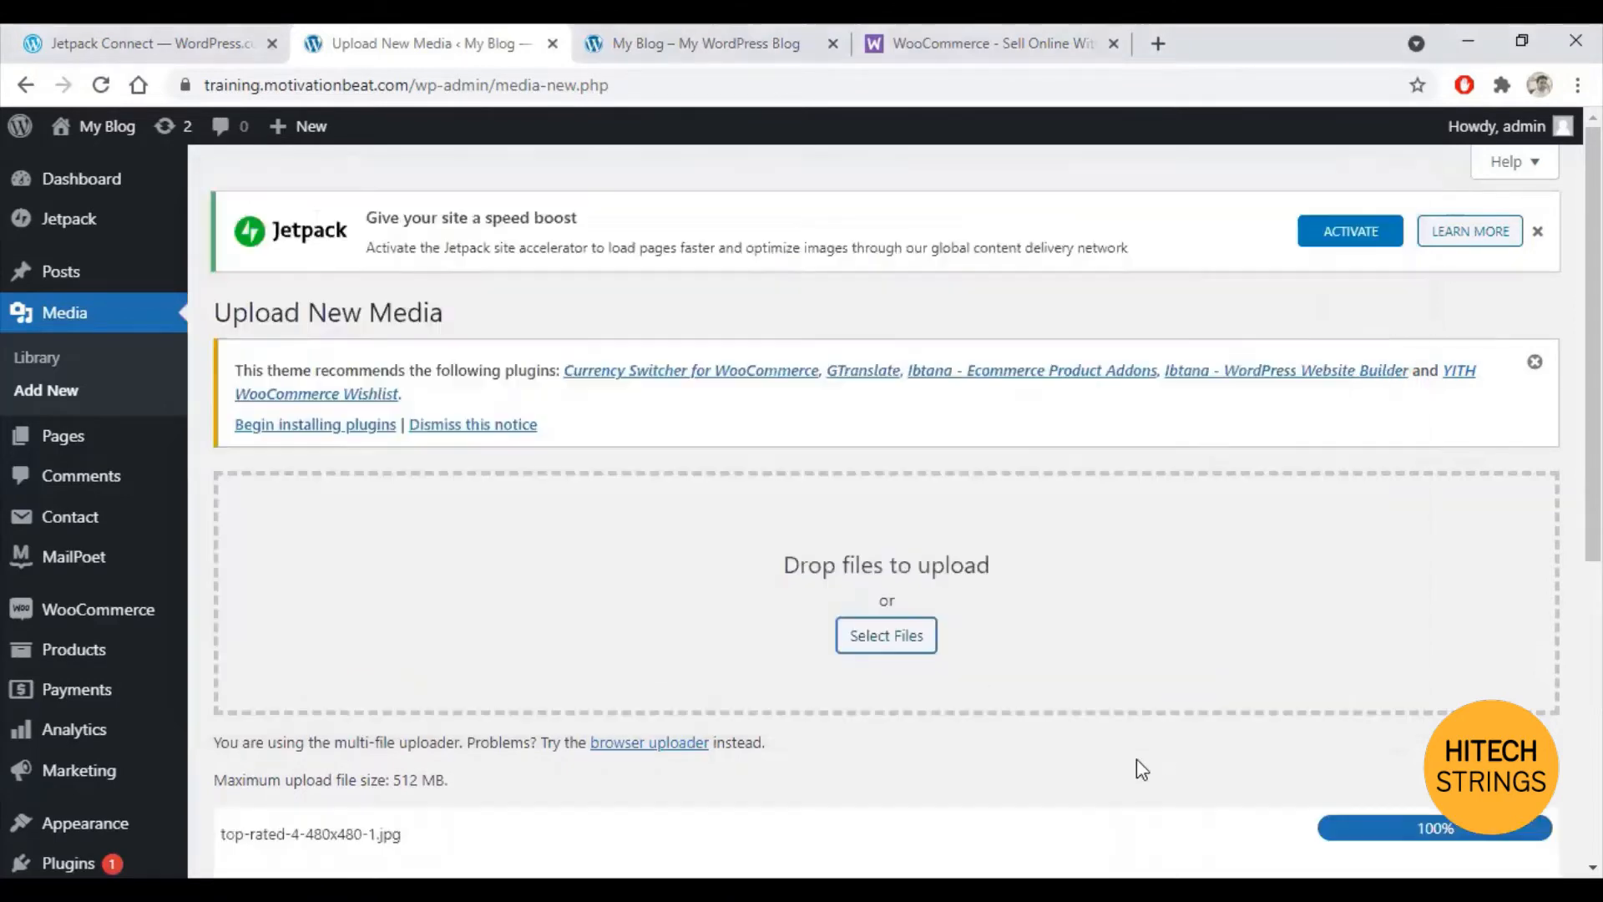
scroll(1044, 618, down, 1)
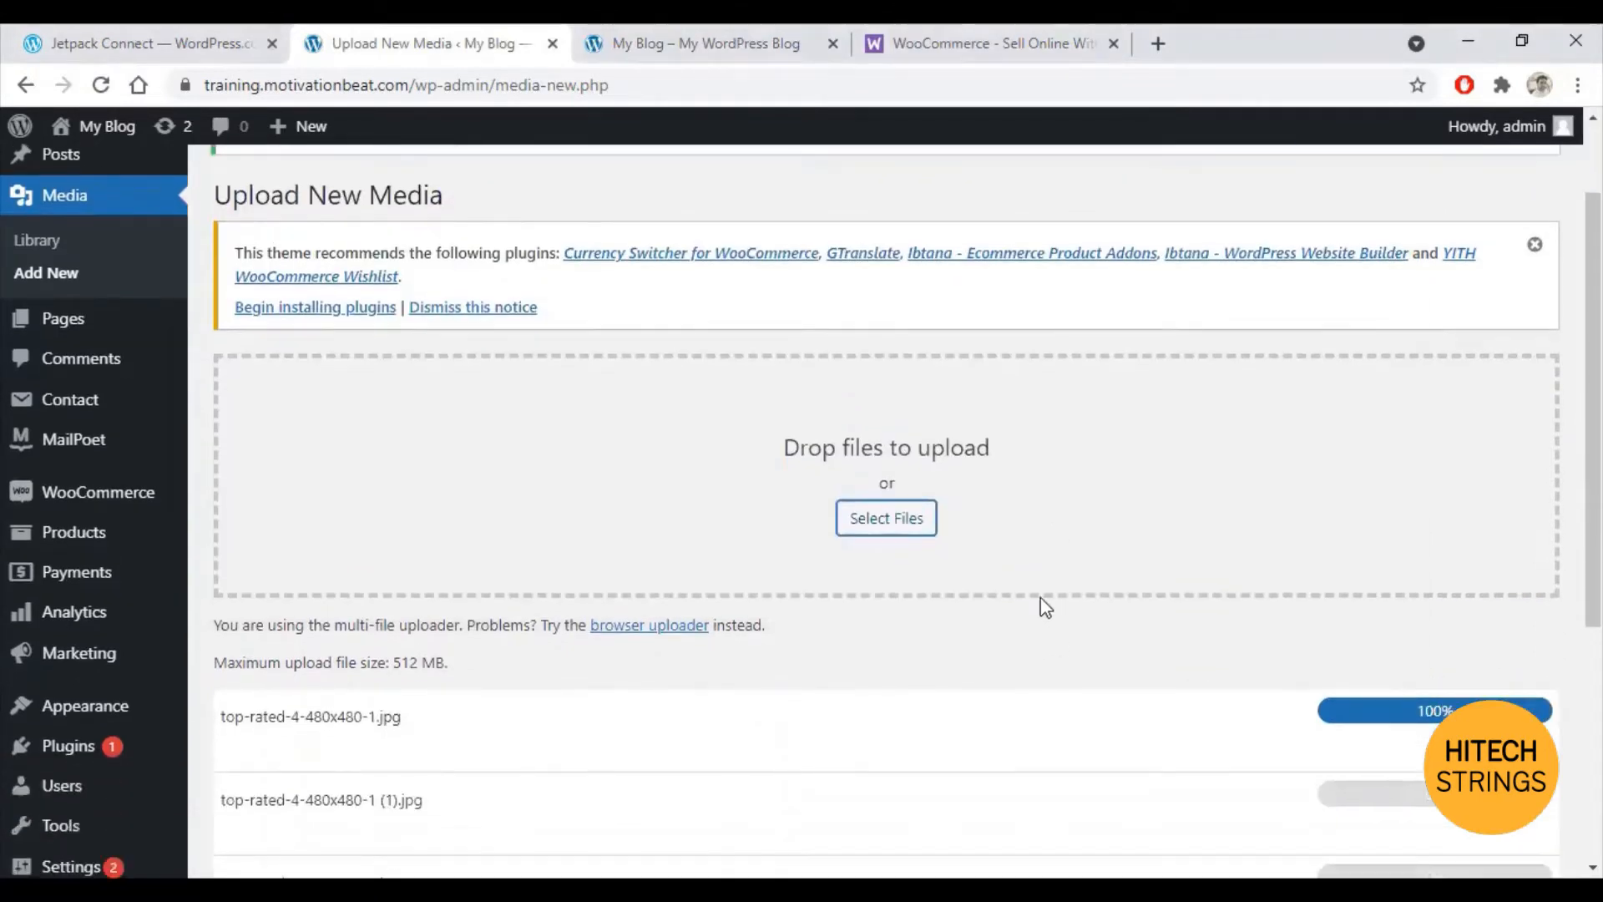
scroll(1012, 572, down, 1)
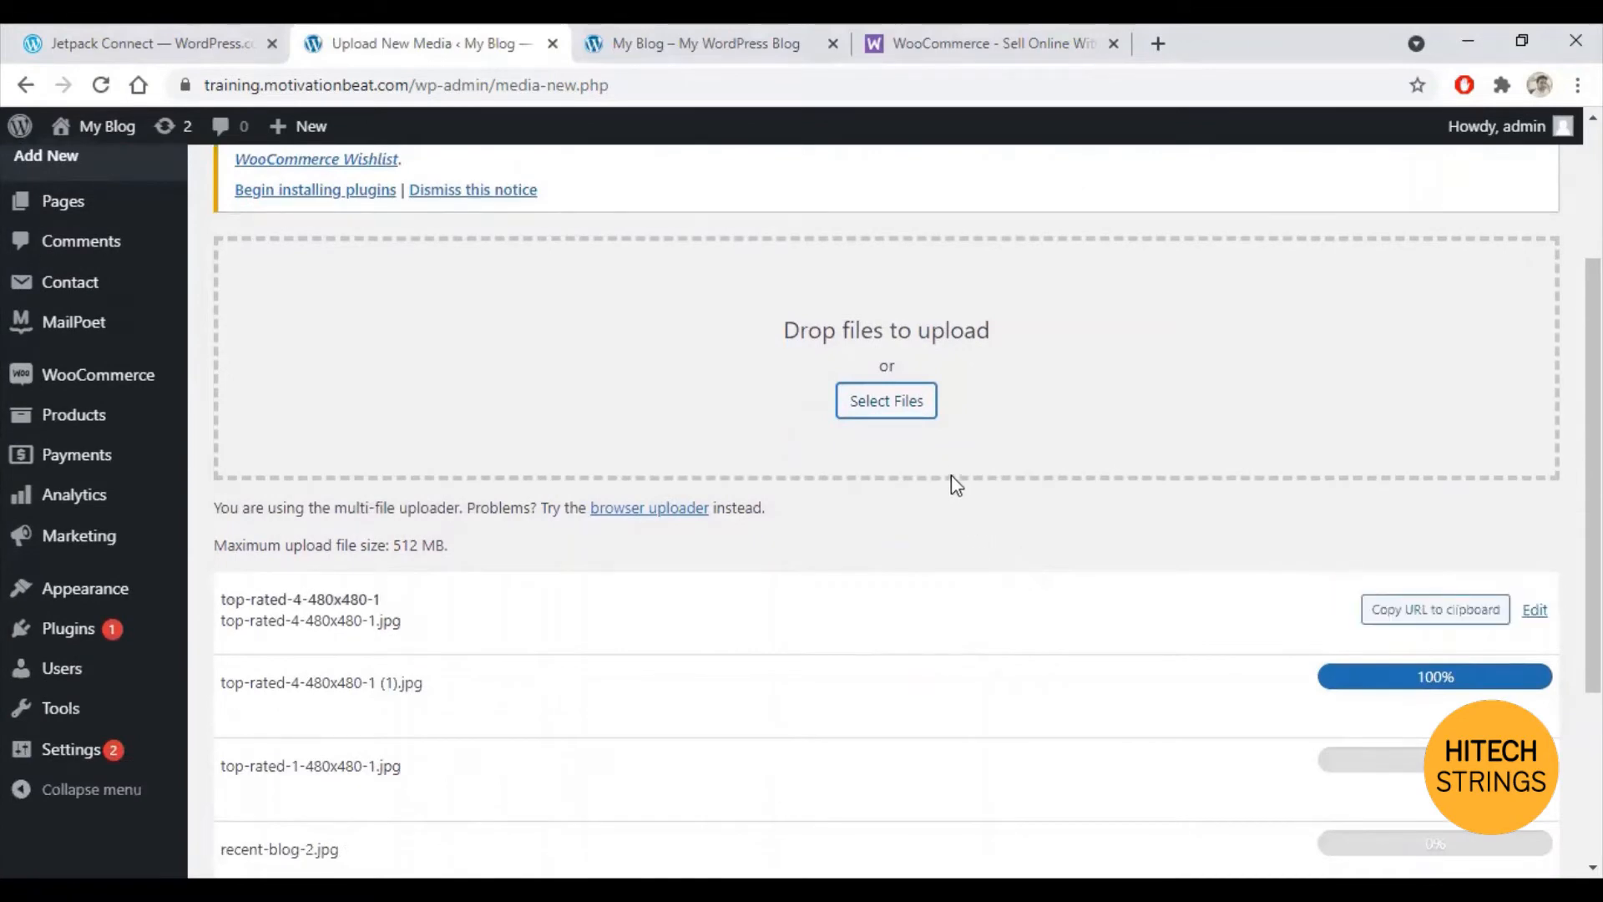
scroll(950, 459, down, 2)
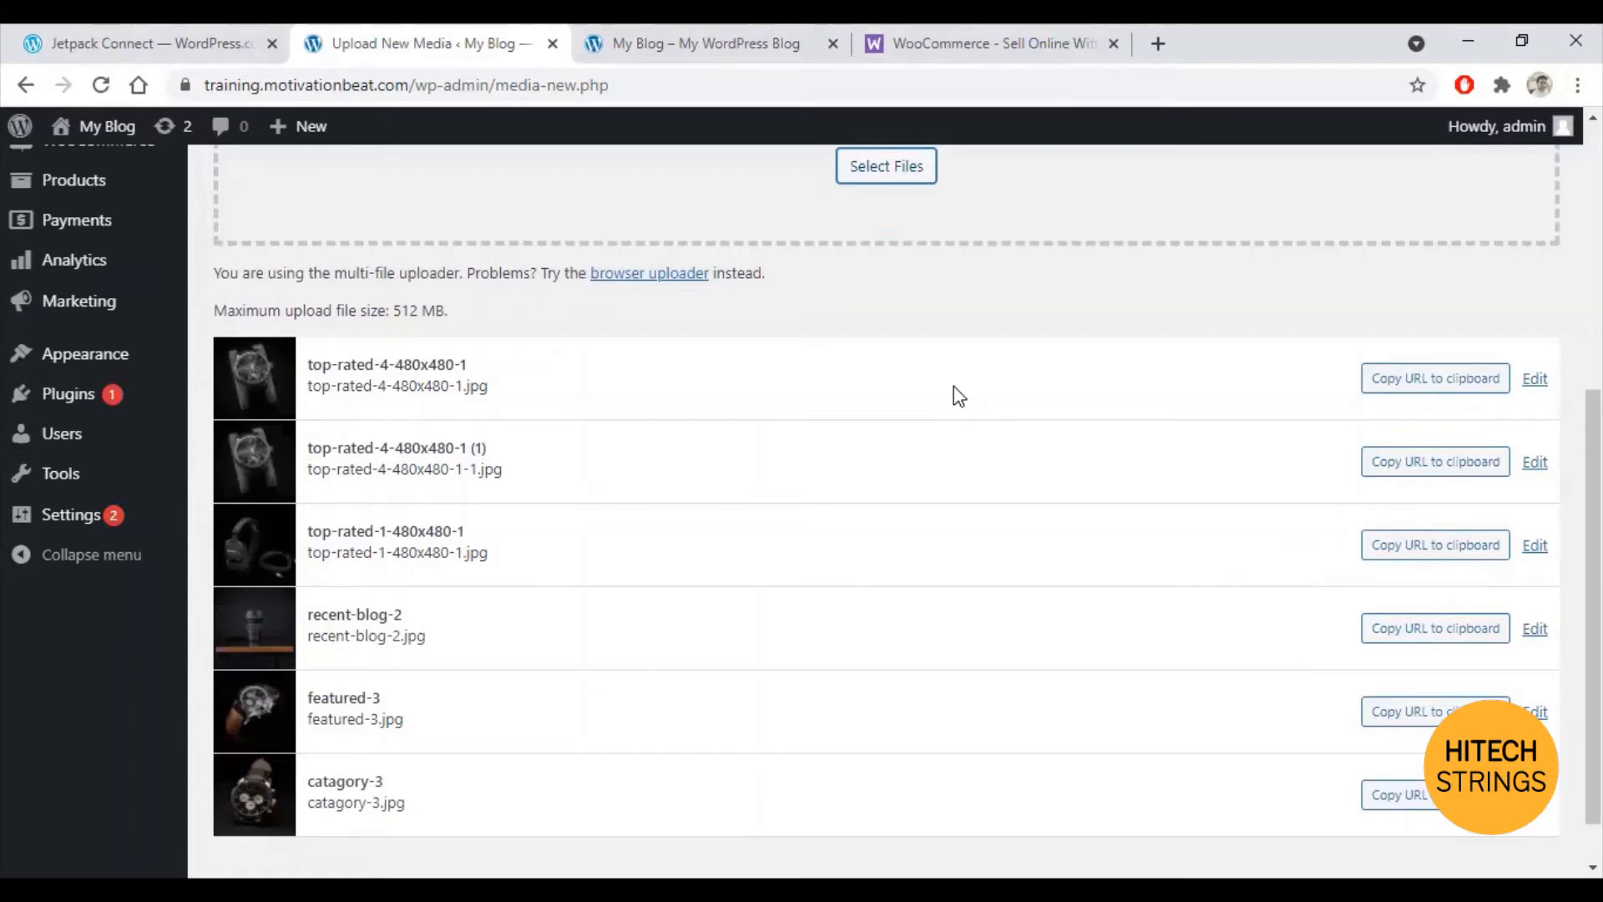
scroll(956, 394, down, 1)
scroll(822, 518, up, 3)
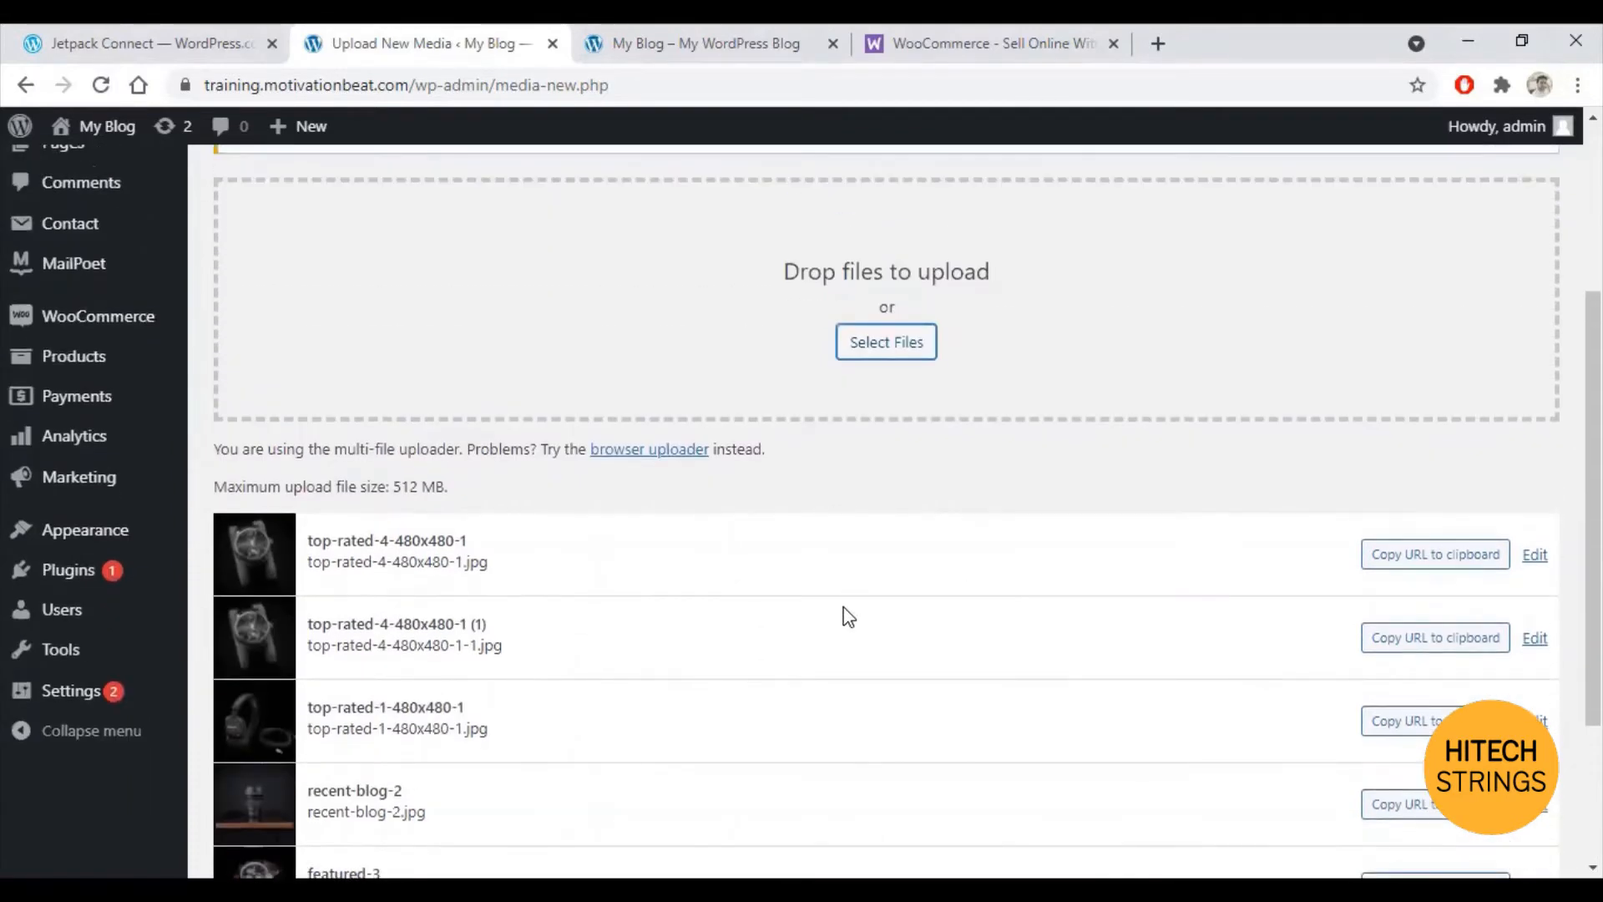
scroll(858, 583, down, 3)
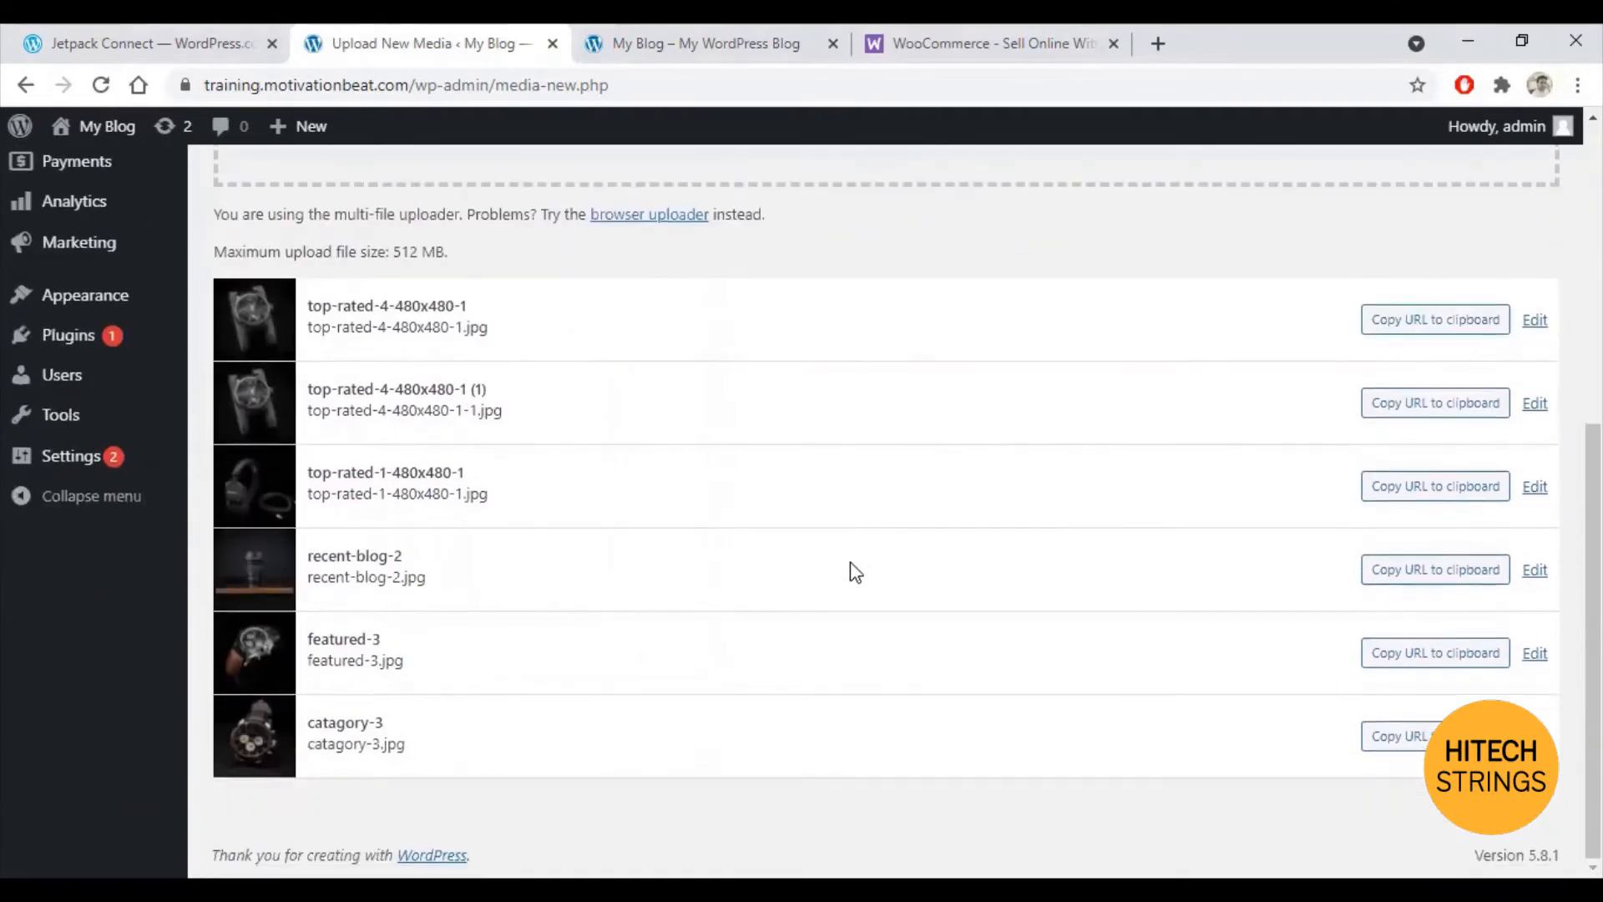
scroll(850, 563, up, 7)
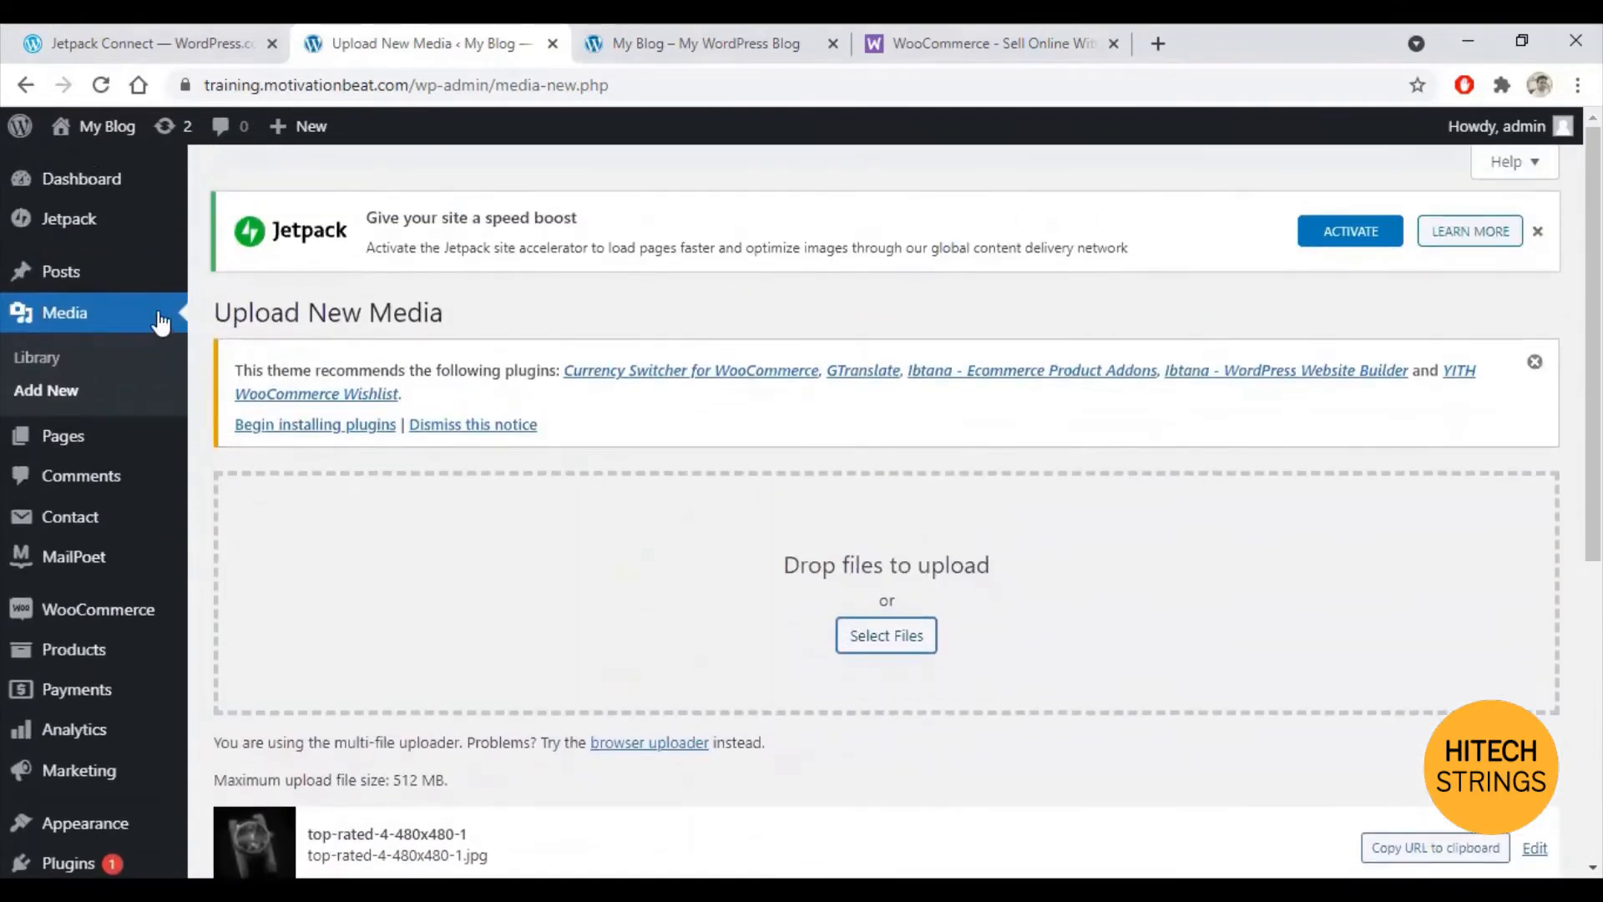
Step: Check the Media Library, then start a new product from the empty All Products list
click(49, 311)
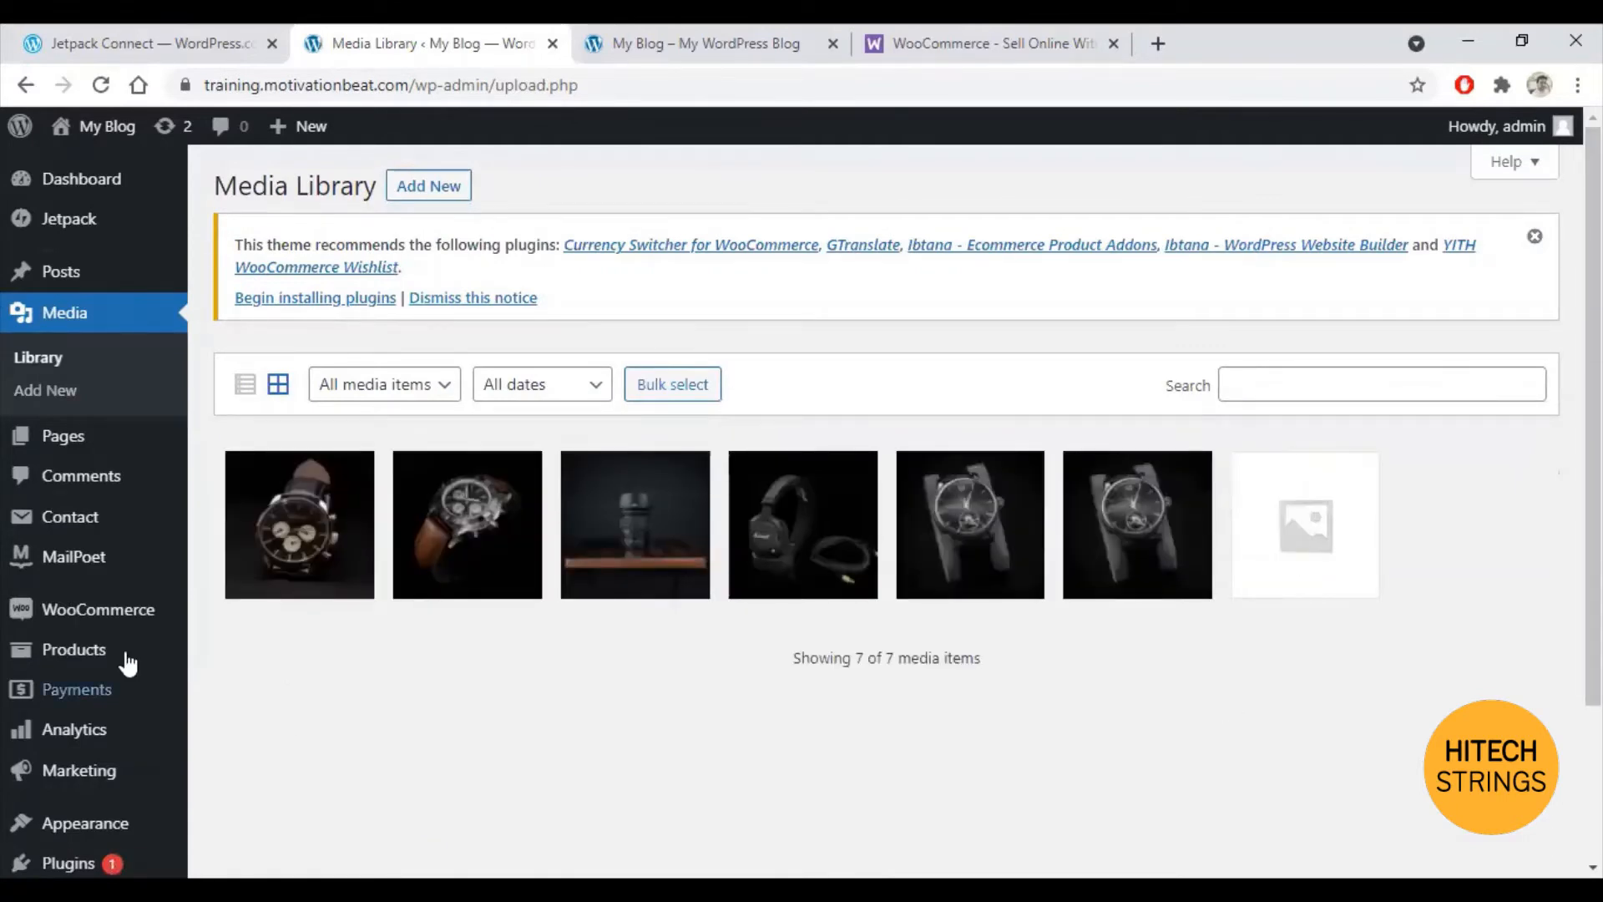
scroll(75, 454, down, 2)
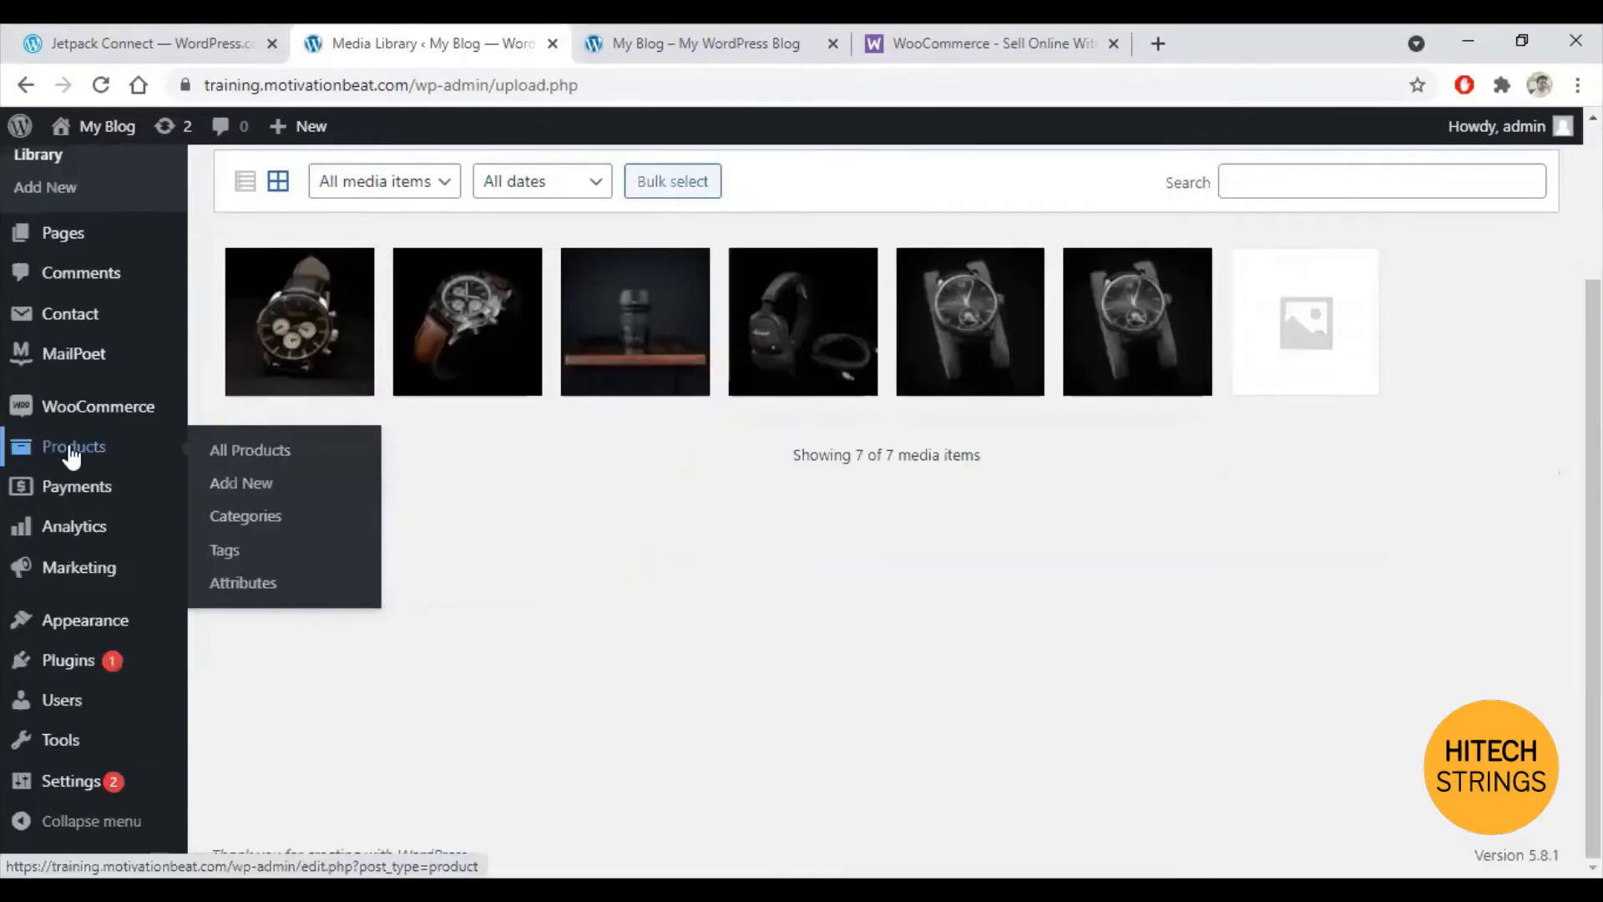
click(73, 451)
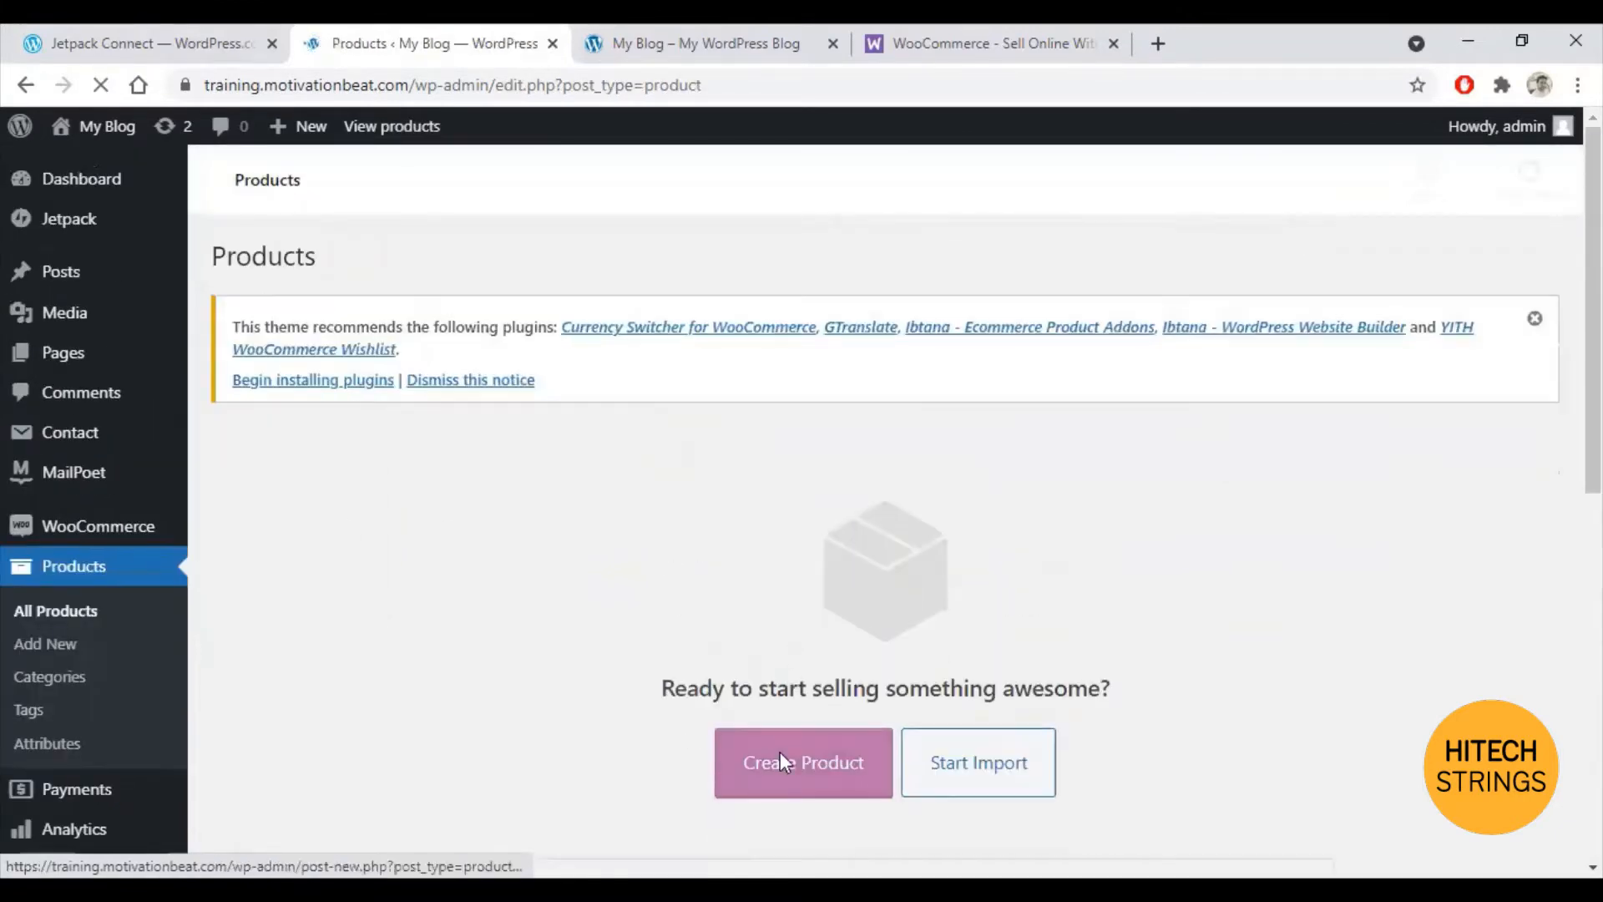
scroll(1269, 659, down, 4)
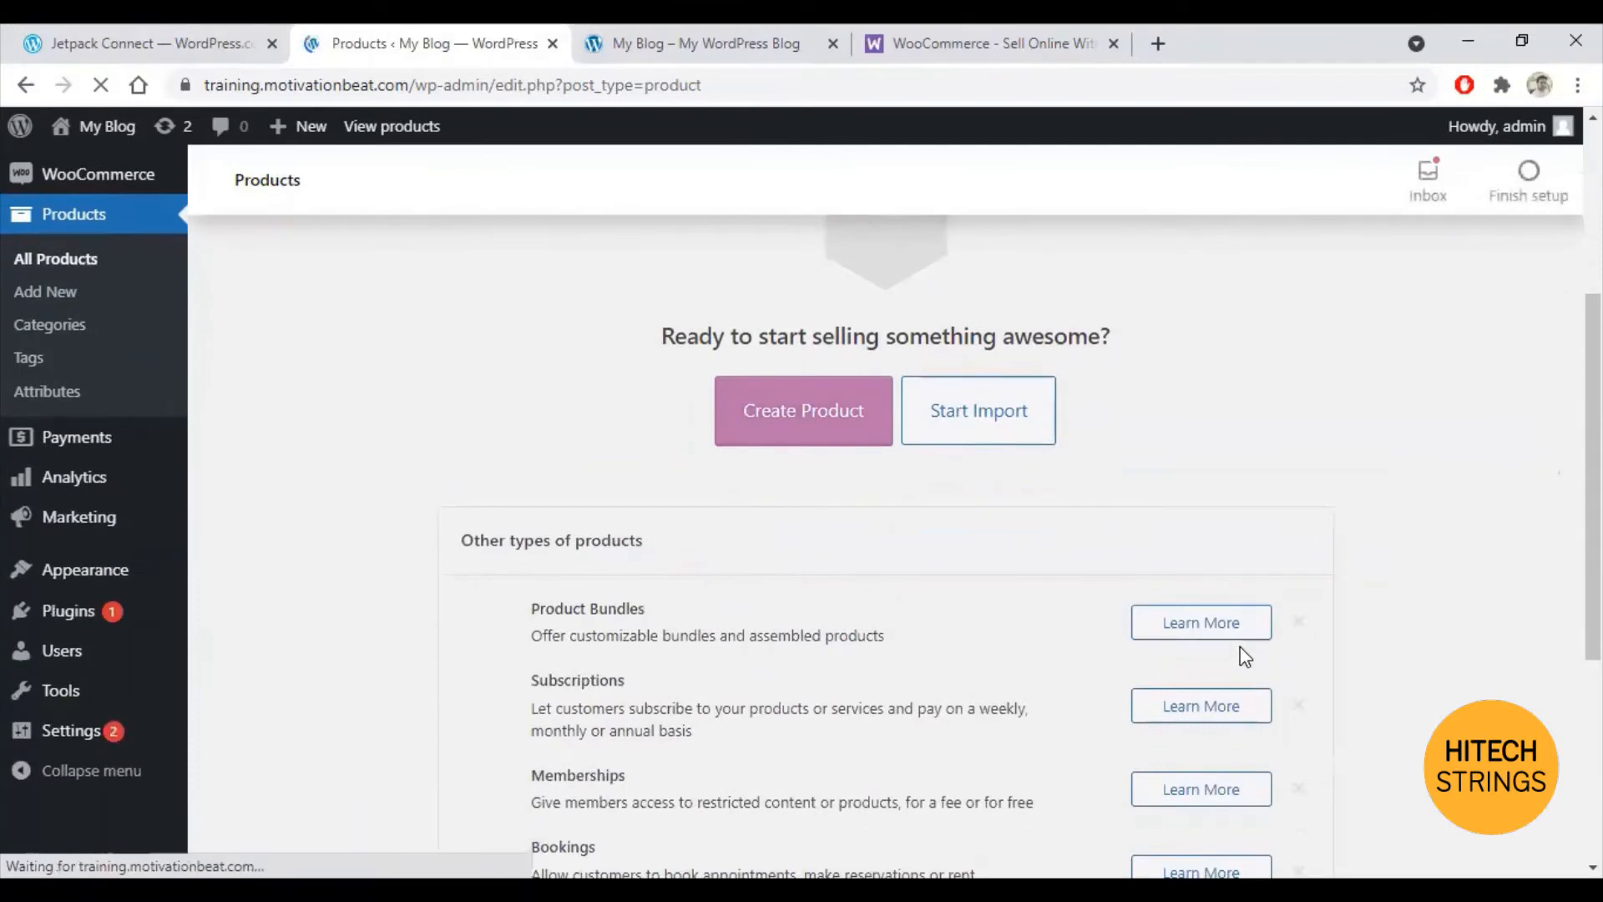
click(766, 426)
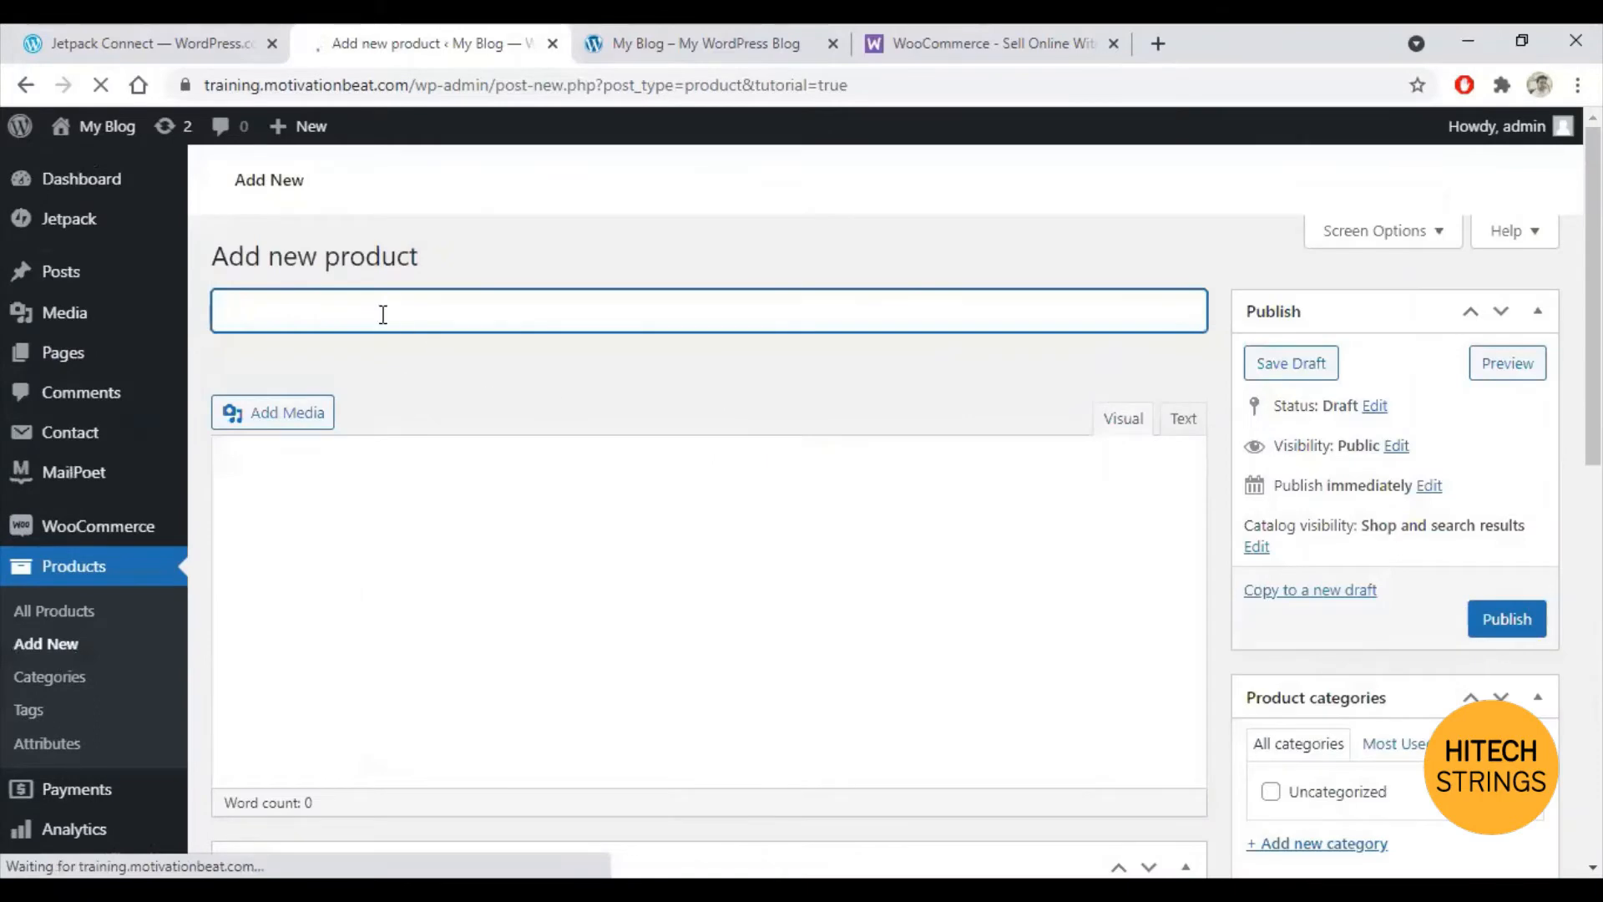
Step: Title the product 'Hi Tech Watch' and write a bulleted description: Water proof, Long lasting, Durable
text(Hi)
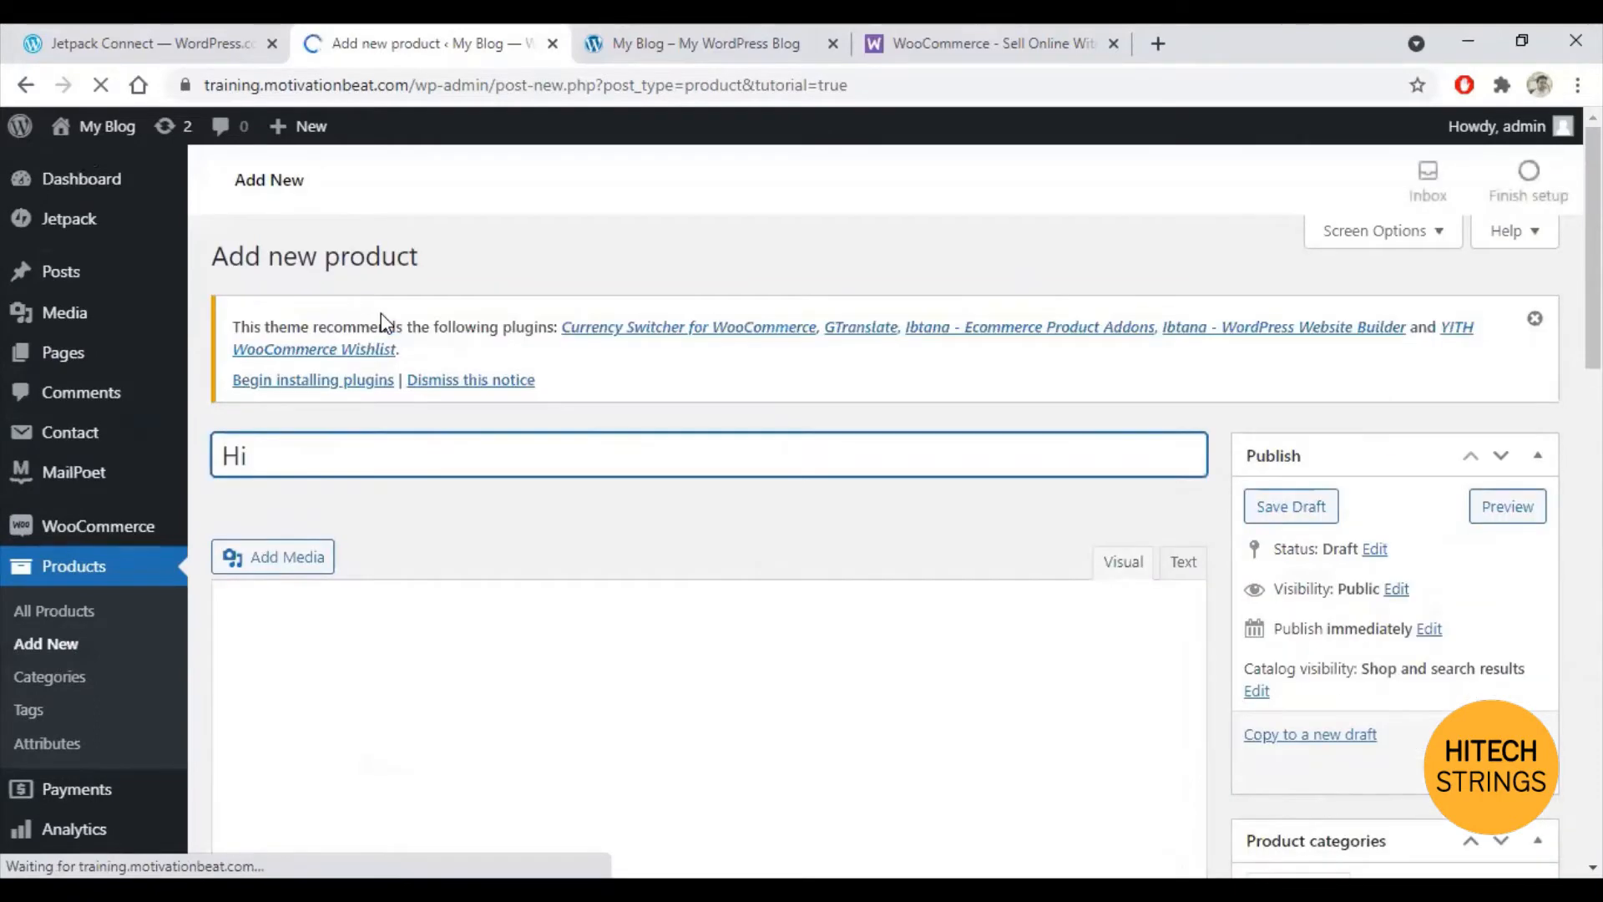
text( Tech Watch)
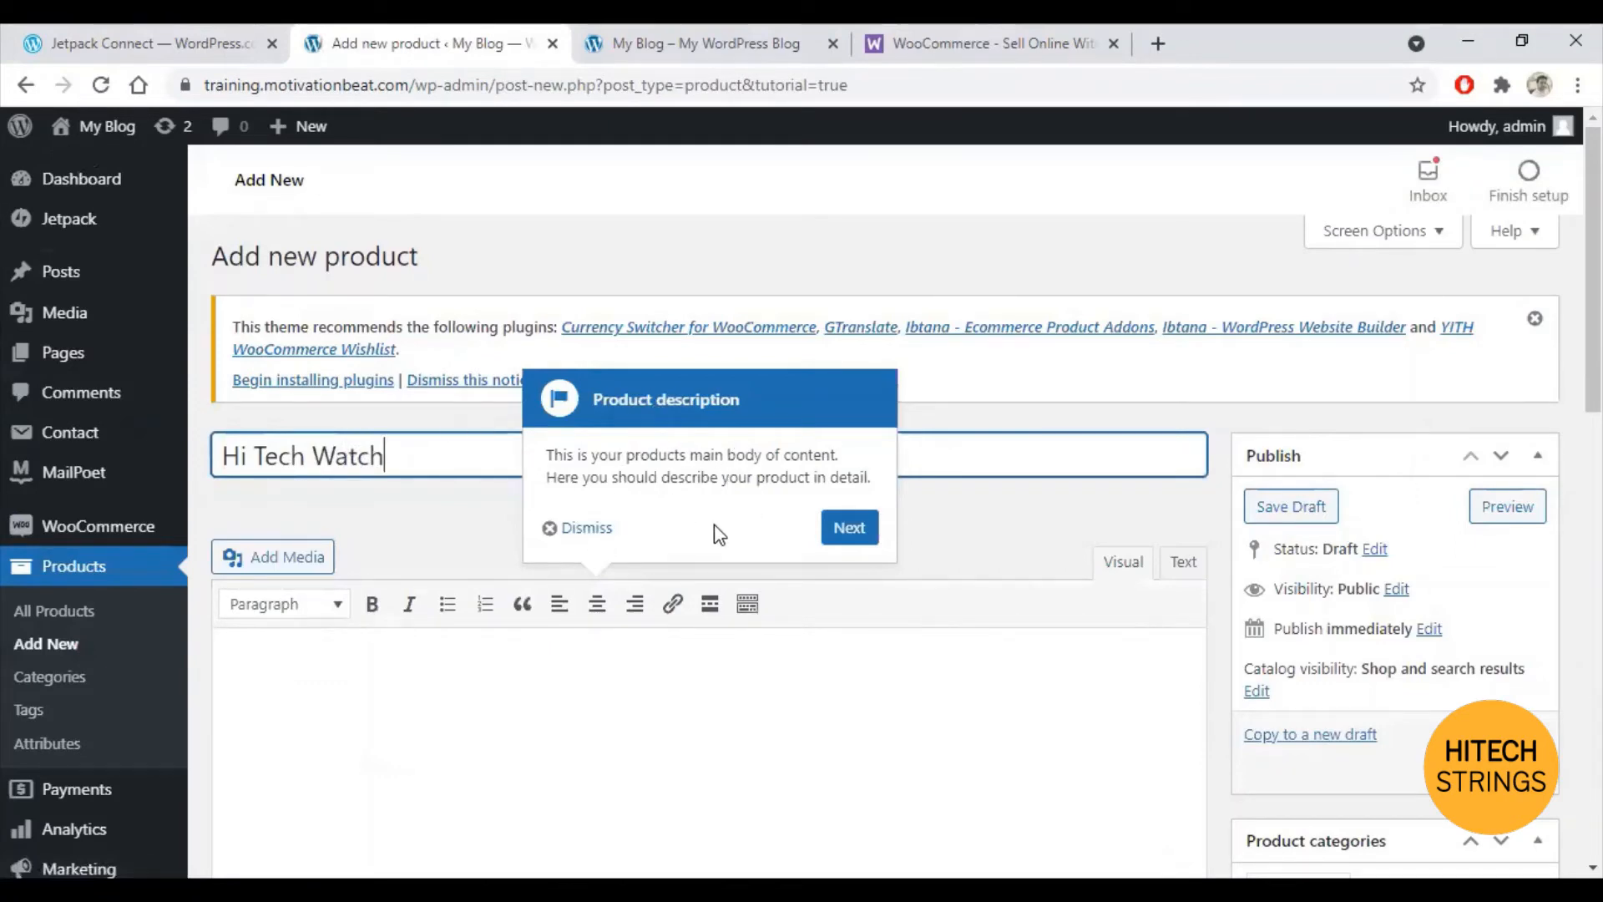
click(582, 526)
scroll(497, 711, down, 1)
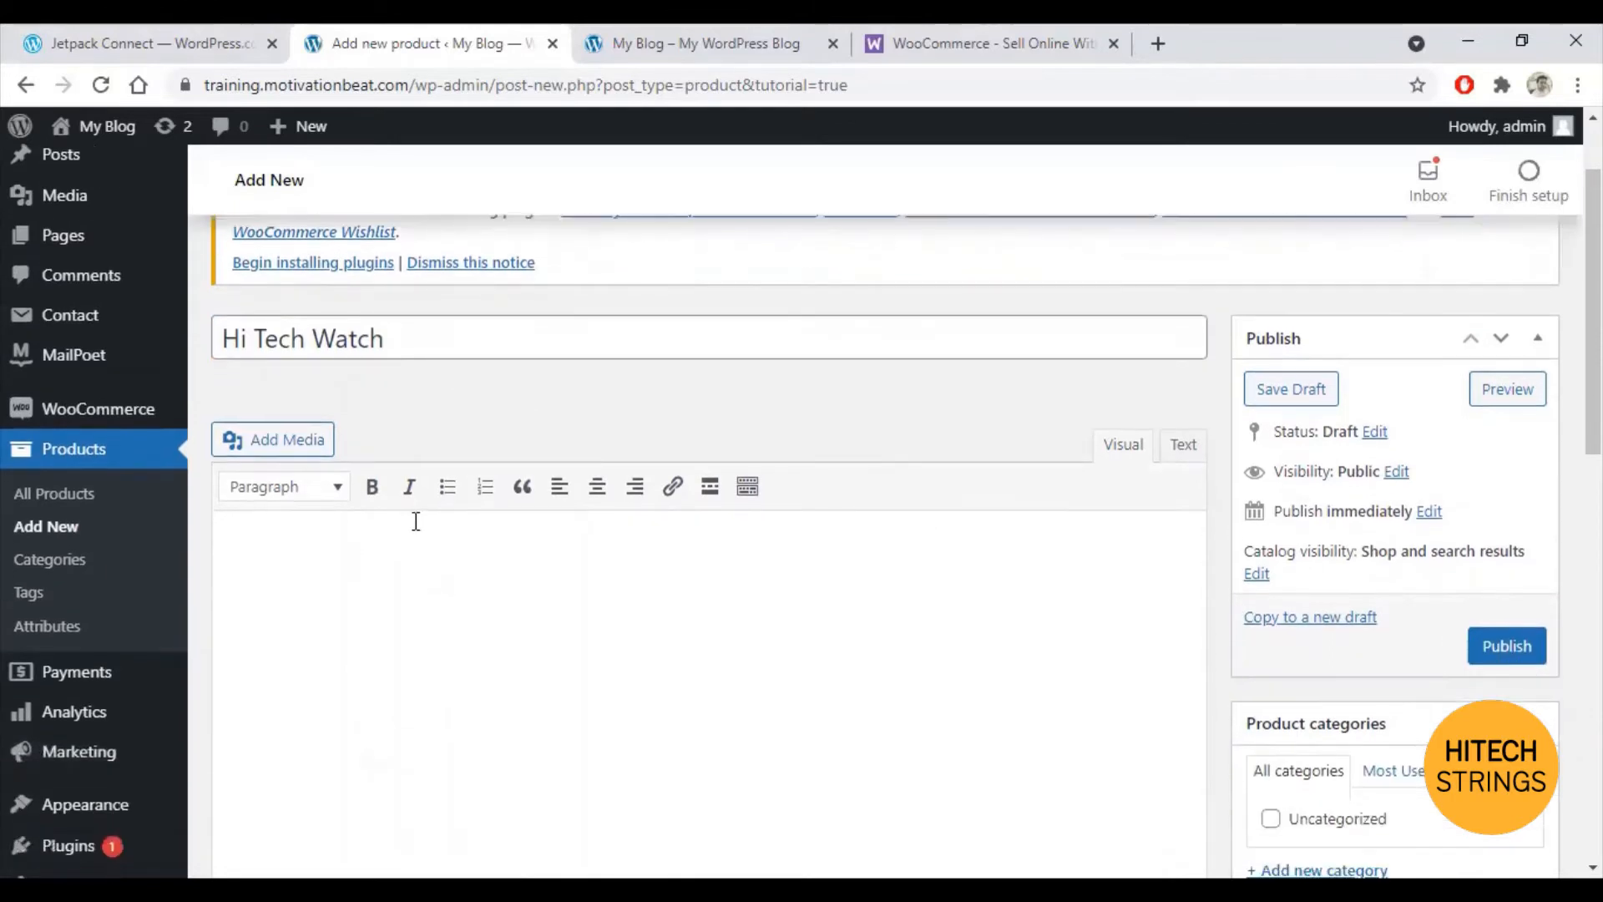
click(440, 584)
text(- )
text(Wate)
text(r proof)
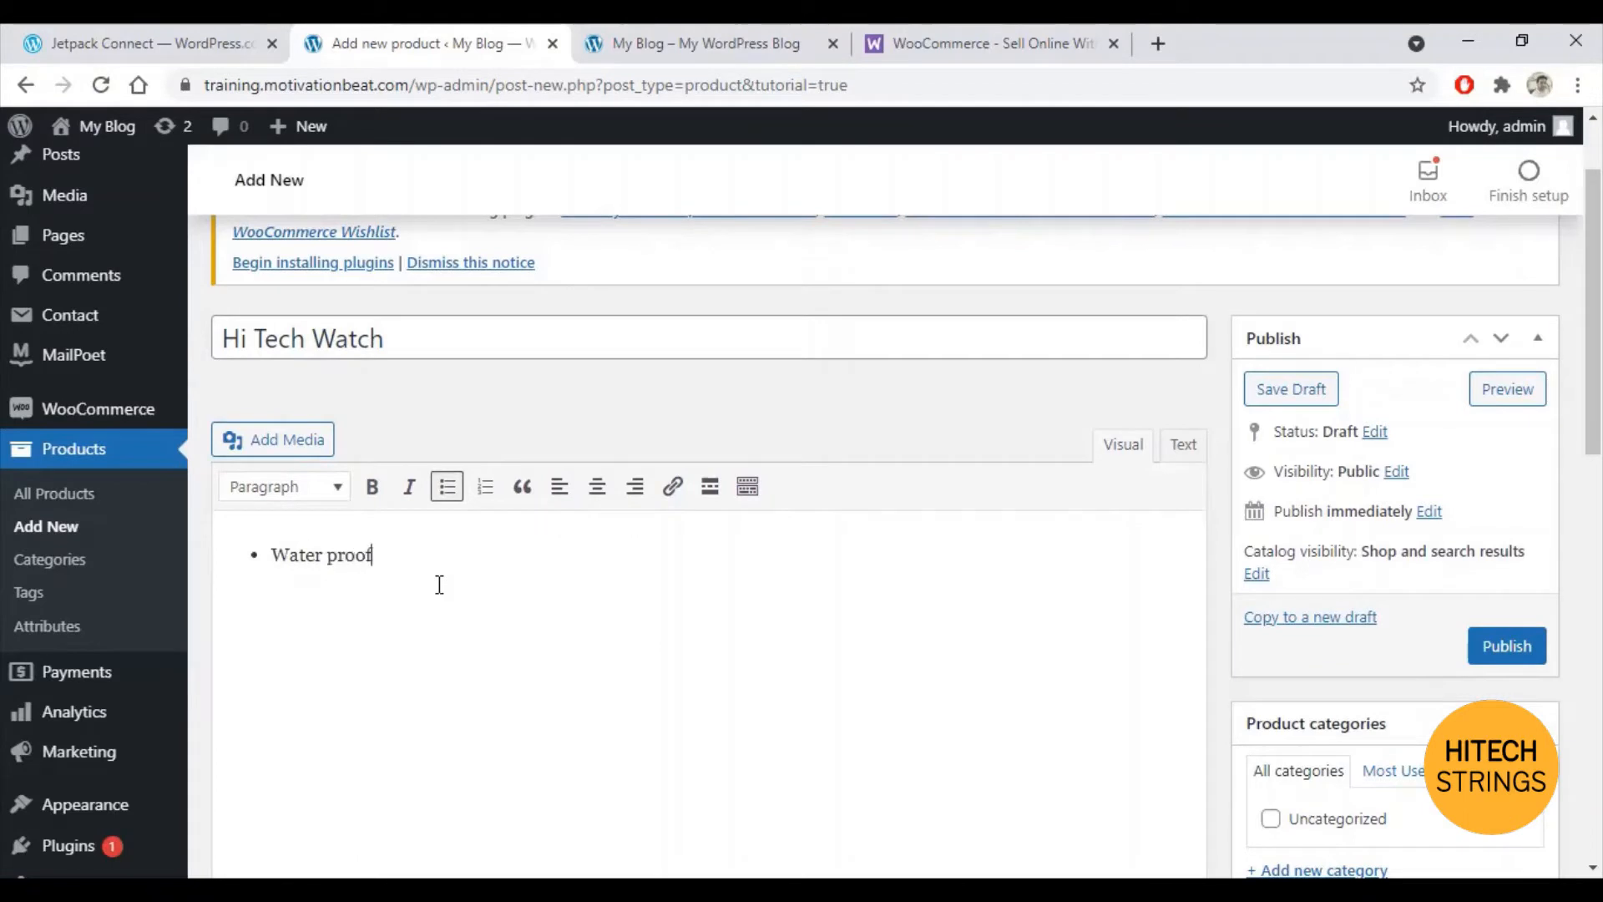
text(Long la)
text(urable)
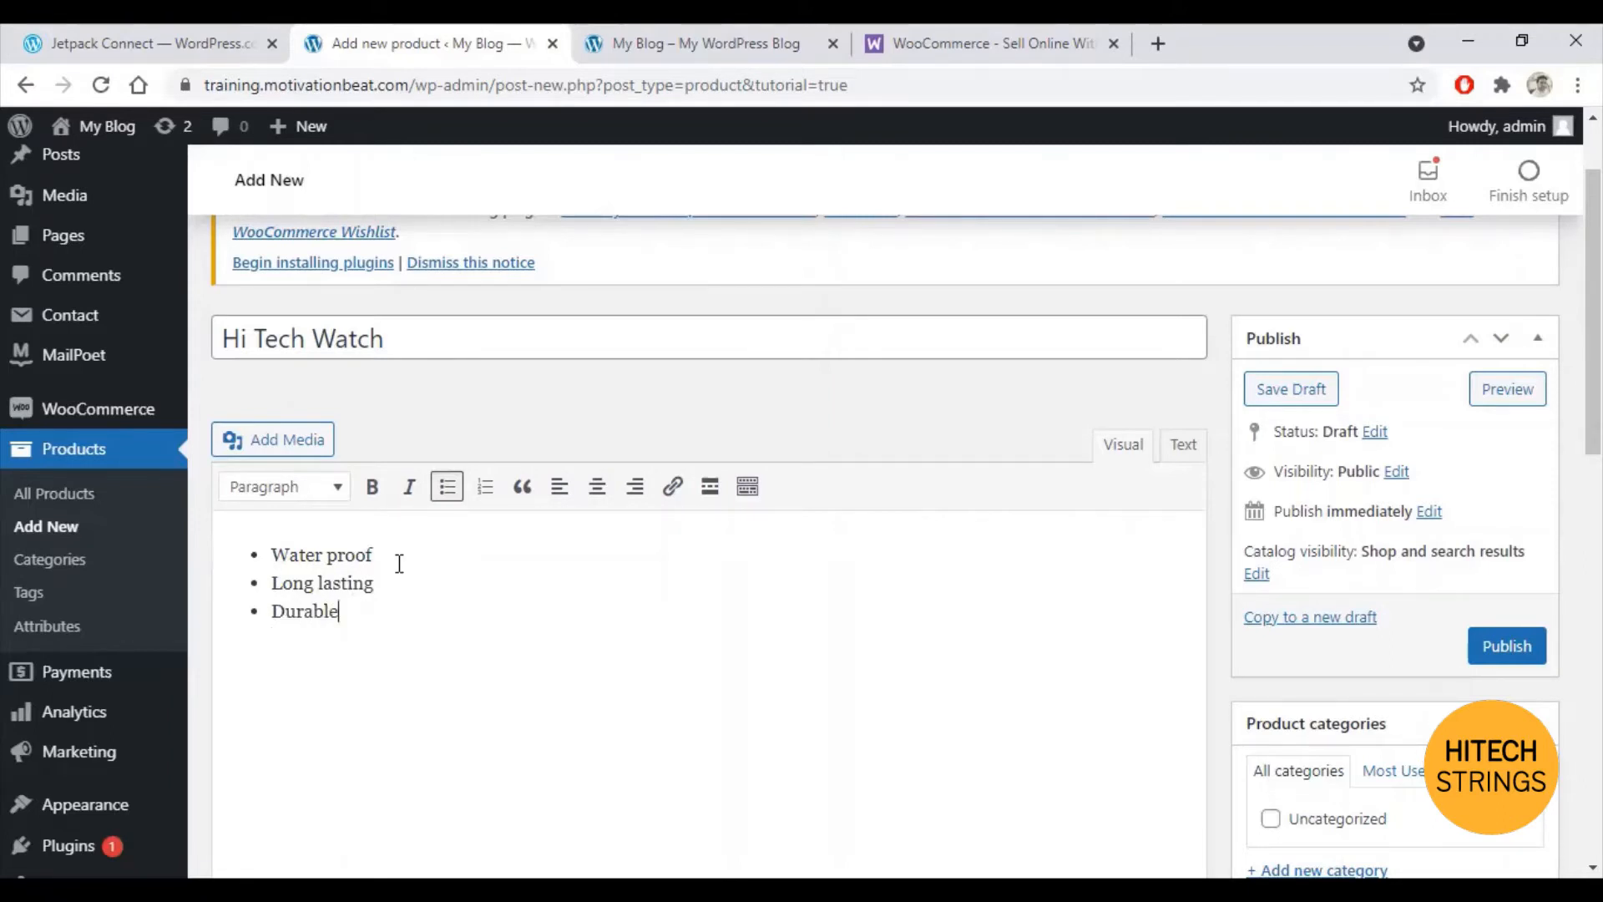
scroll(397, 555, down, 1)
scroll(491, 584, down, 2)
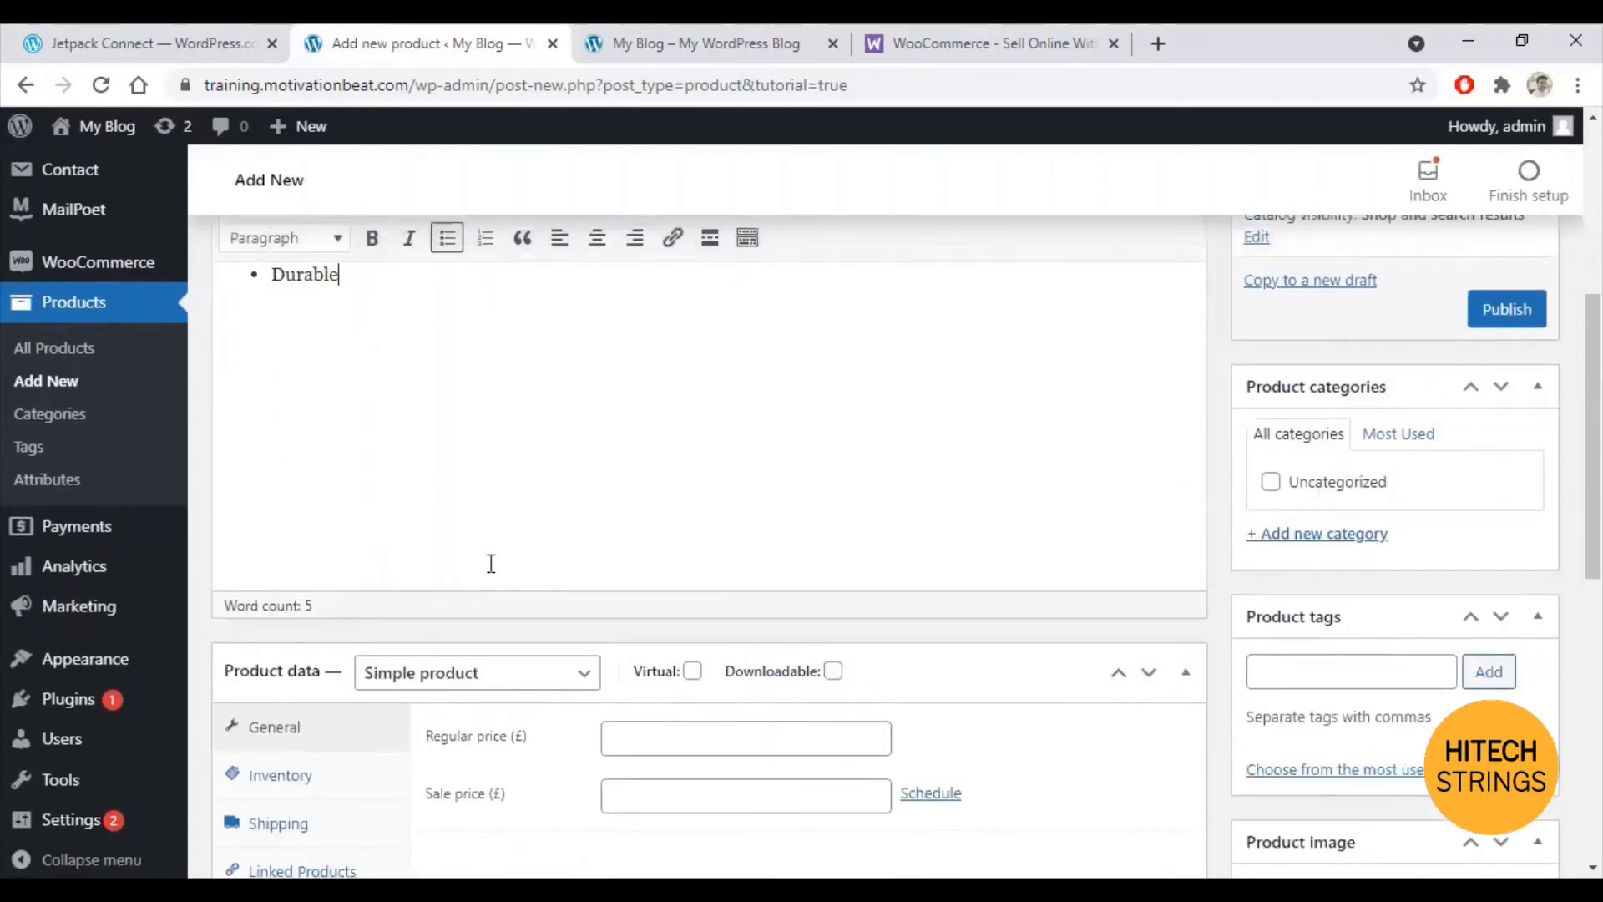
scroll(469, 562, up, 2)
scroll(455, 559, down, 4)
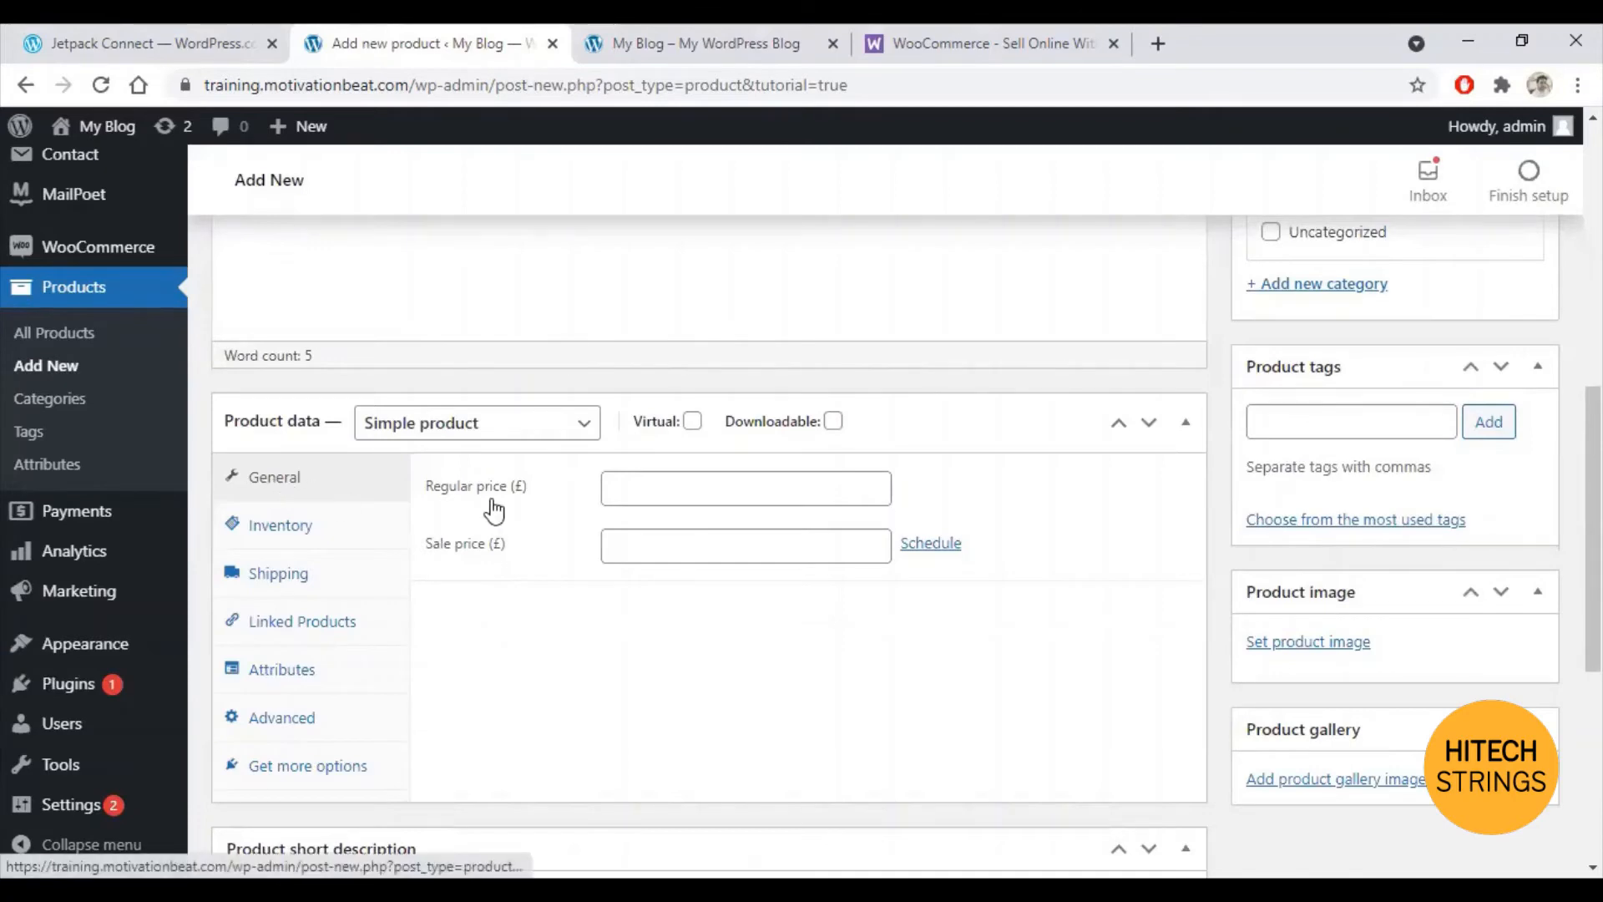
Step: Give Hi Tech Watch a regular price of 100 and a sale price of 80
click(676, 491)
text(100)
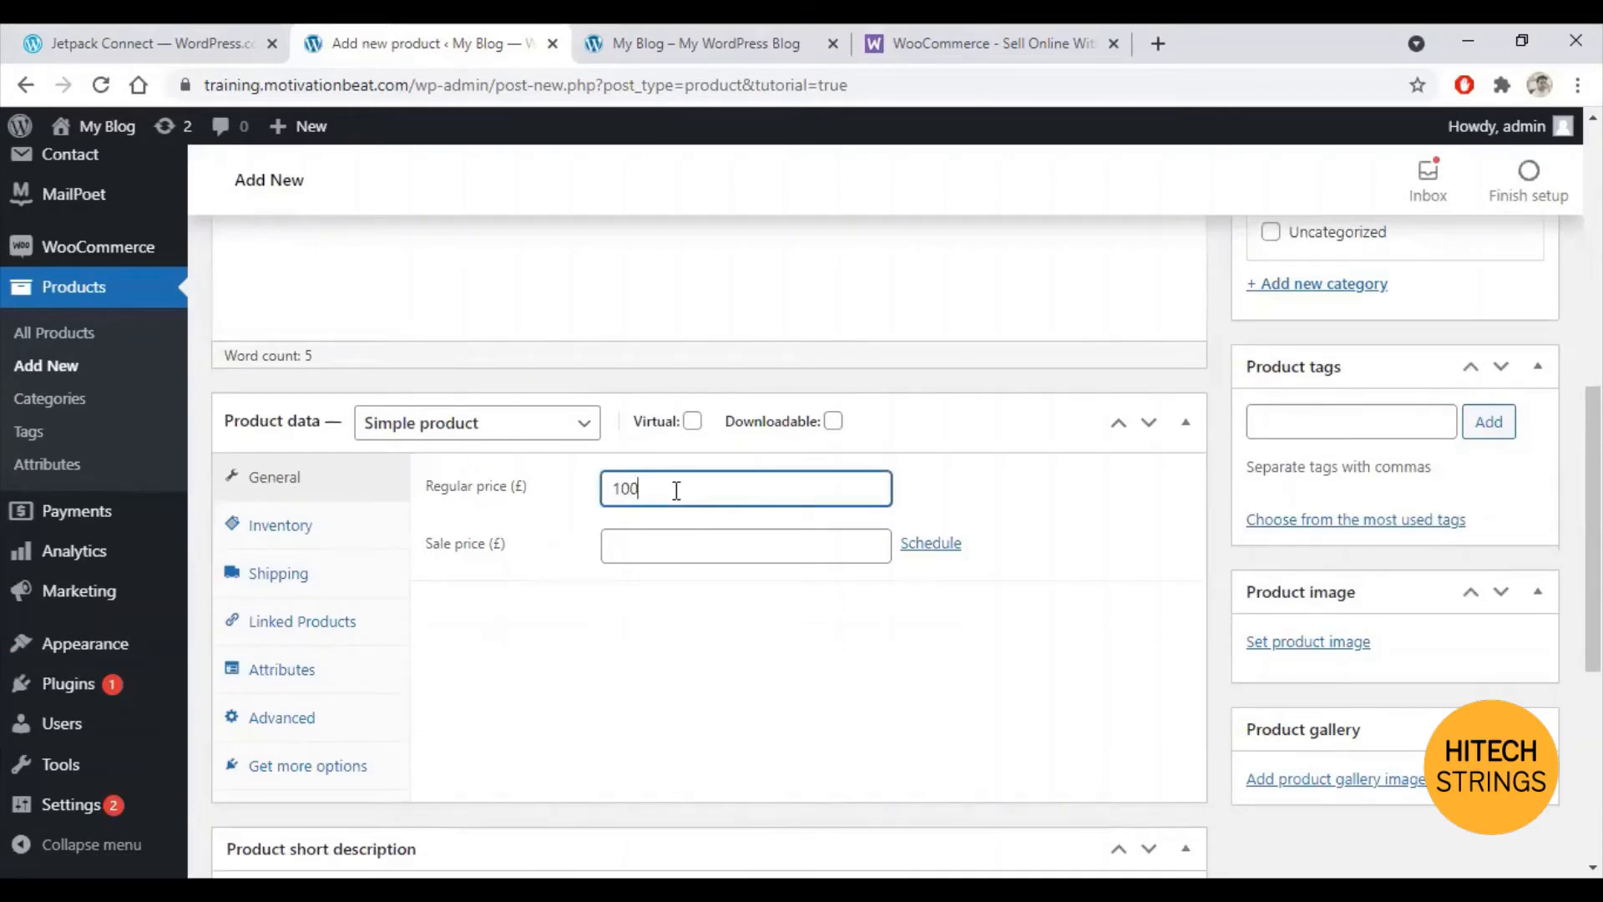
click(679, 551)
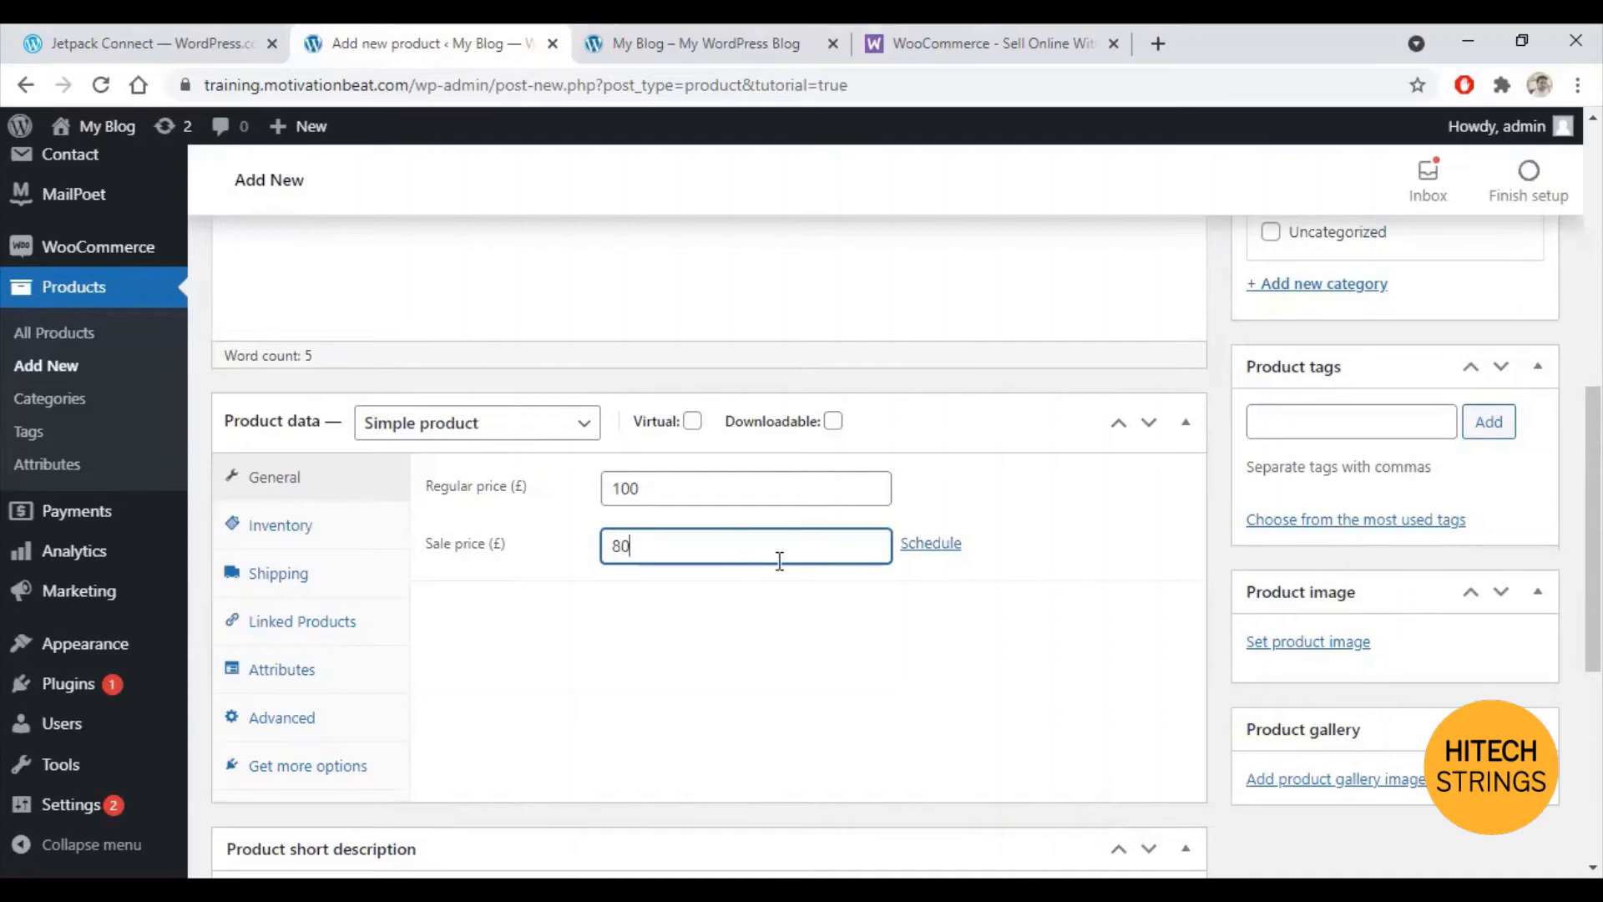
scroll(785, 576, down, 4)
Step: Write the short description as one bullet reading 'Long Lasting and Durable'
click(411, 645)
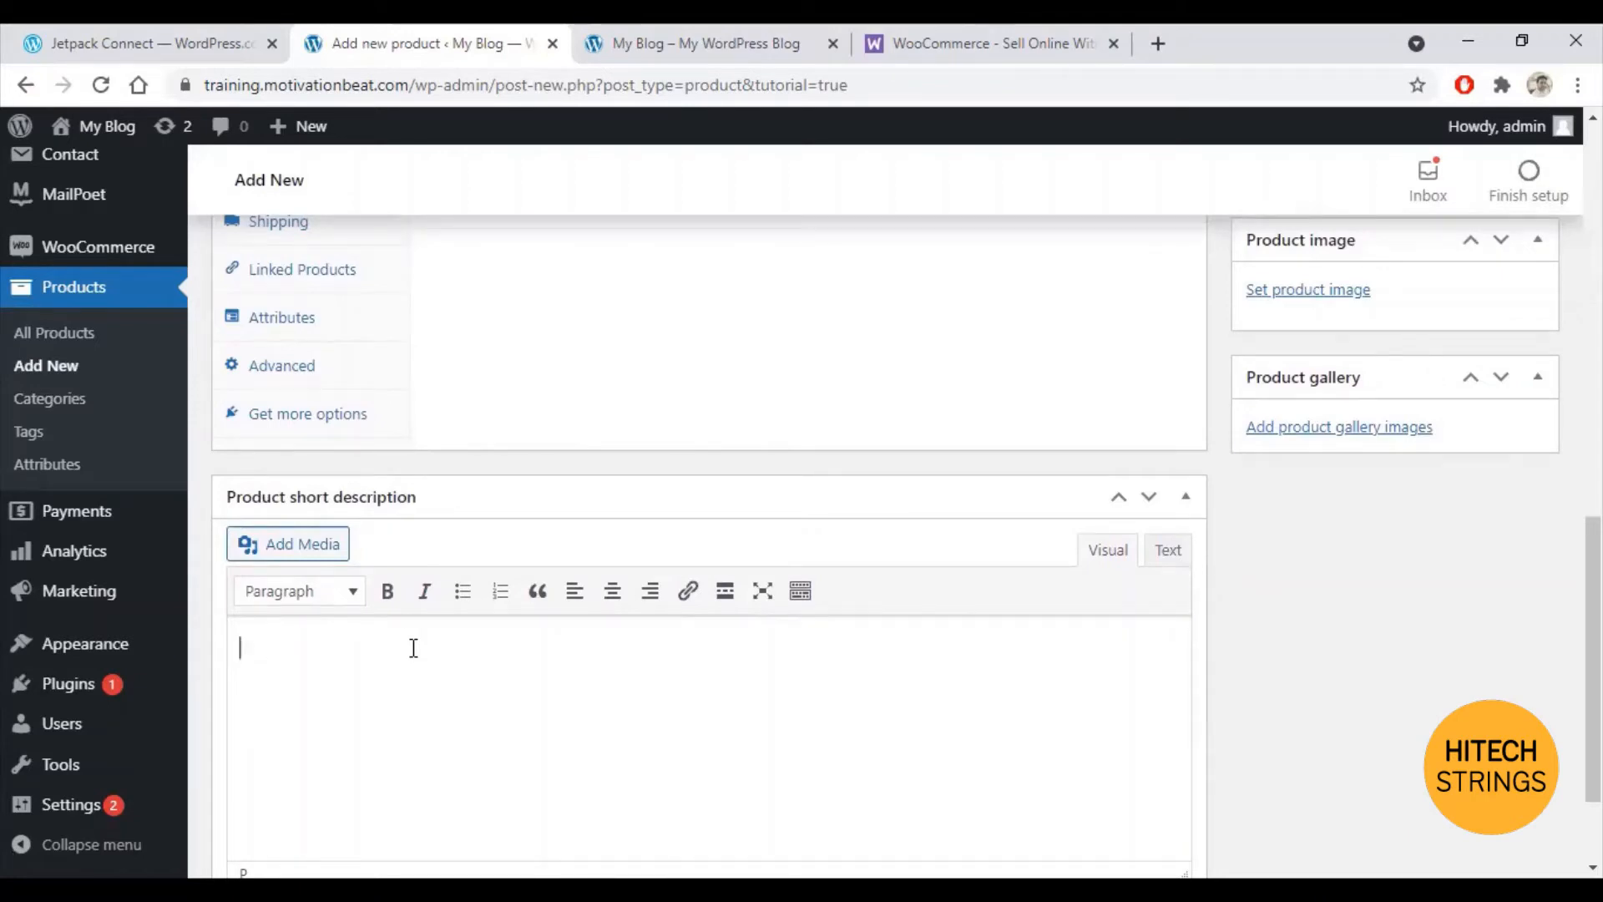
key(alt+shift+u)
text(Long Lstng a)
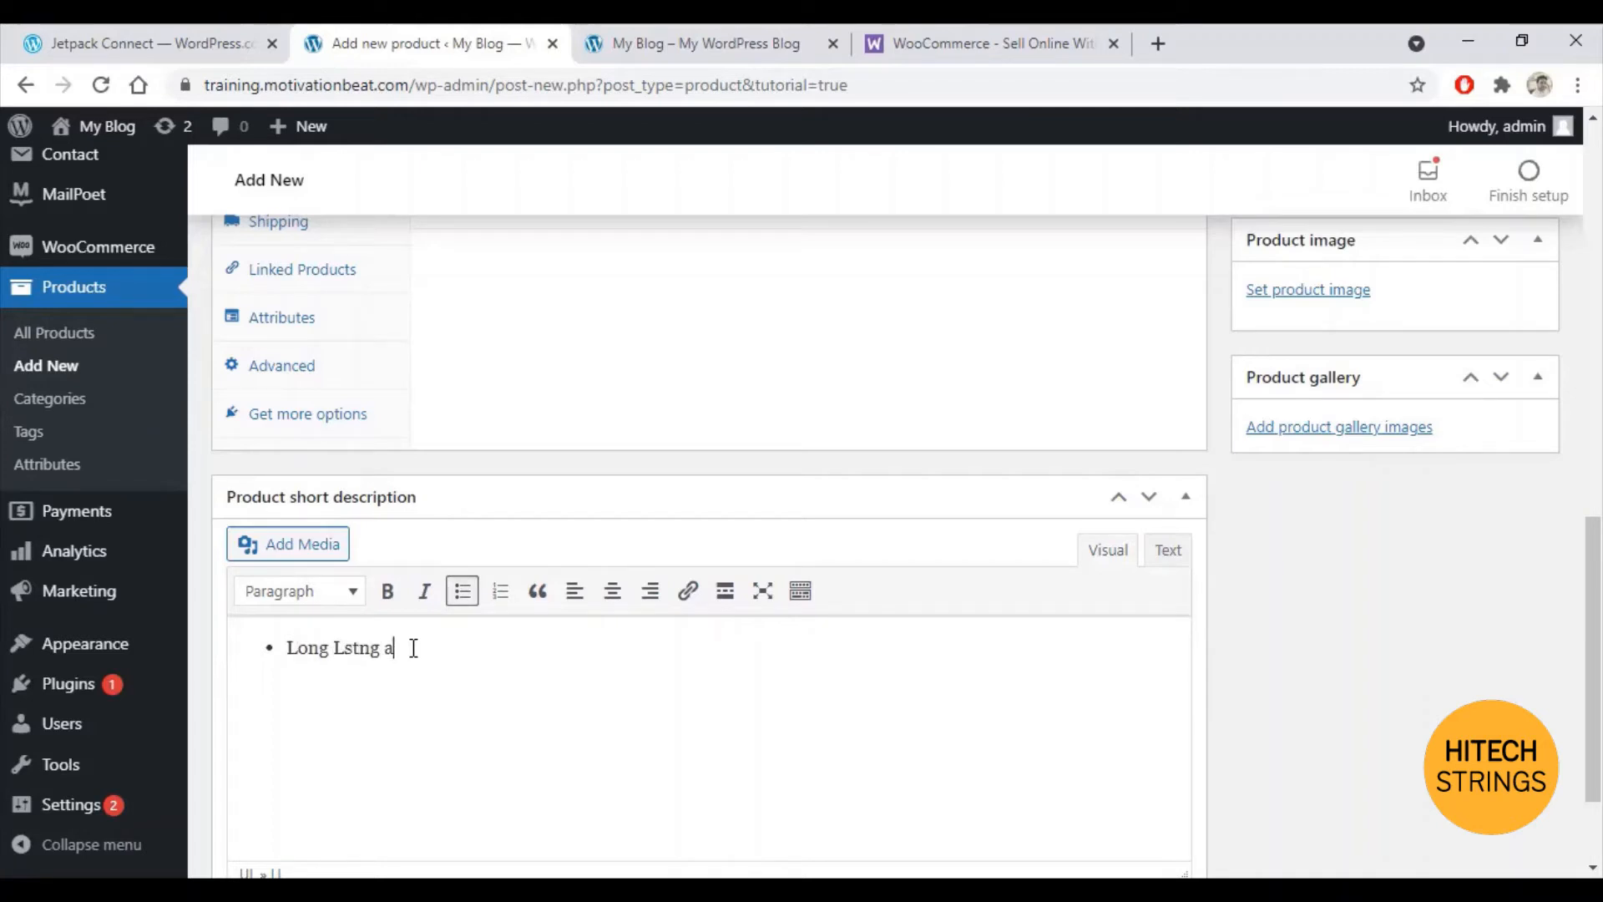
key(BackSpace)
key(BackSpace)
key(BackSpace)
key(BackSpace)
text(sting and durab)
click(445, 648)
key(BackSpace)
text(Durable)
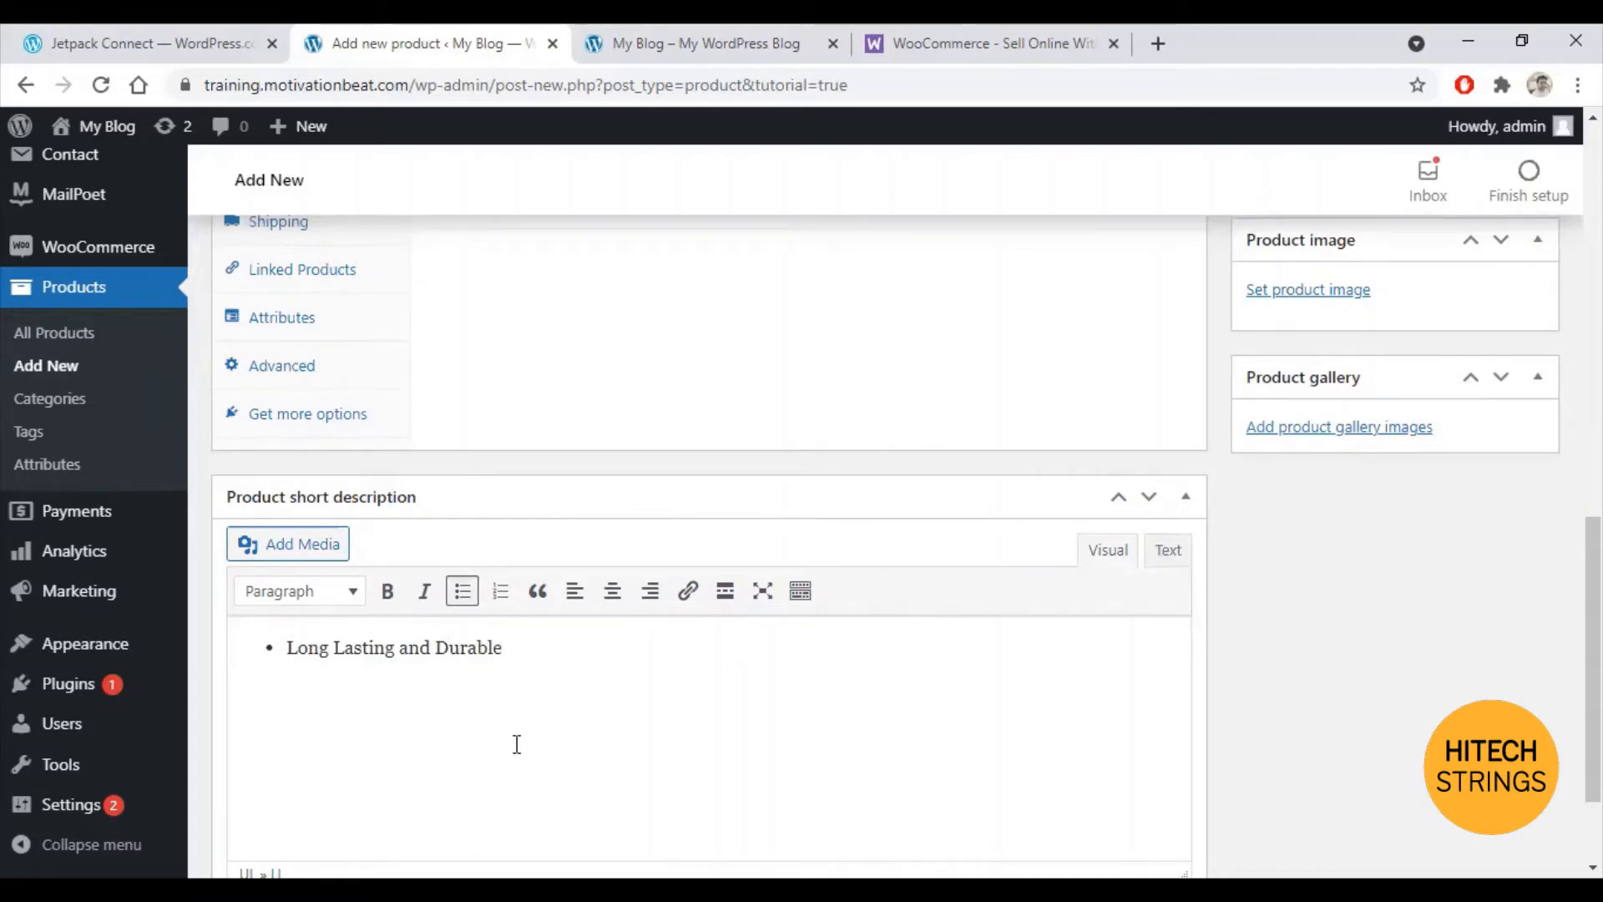
scroll(1098, 762, up, 3)
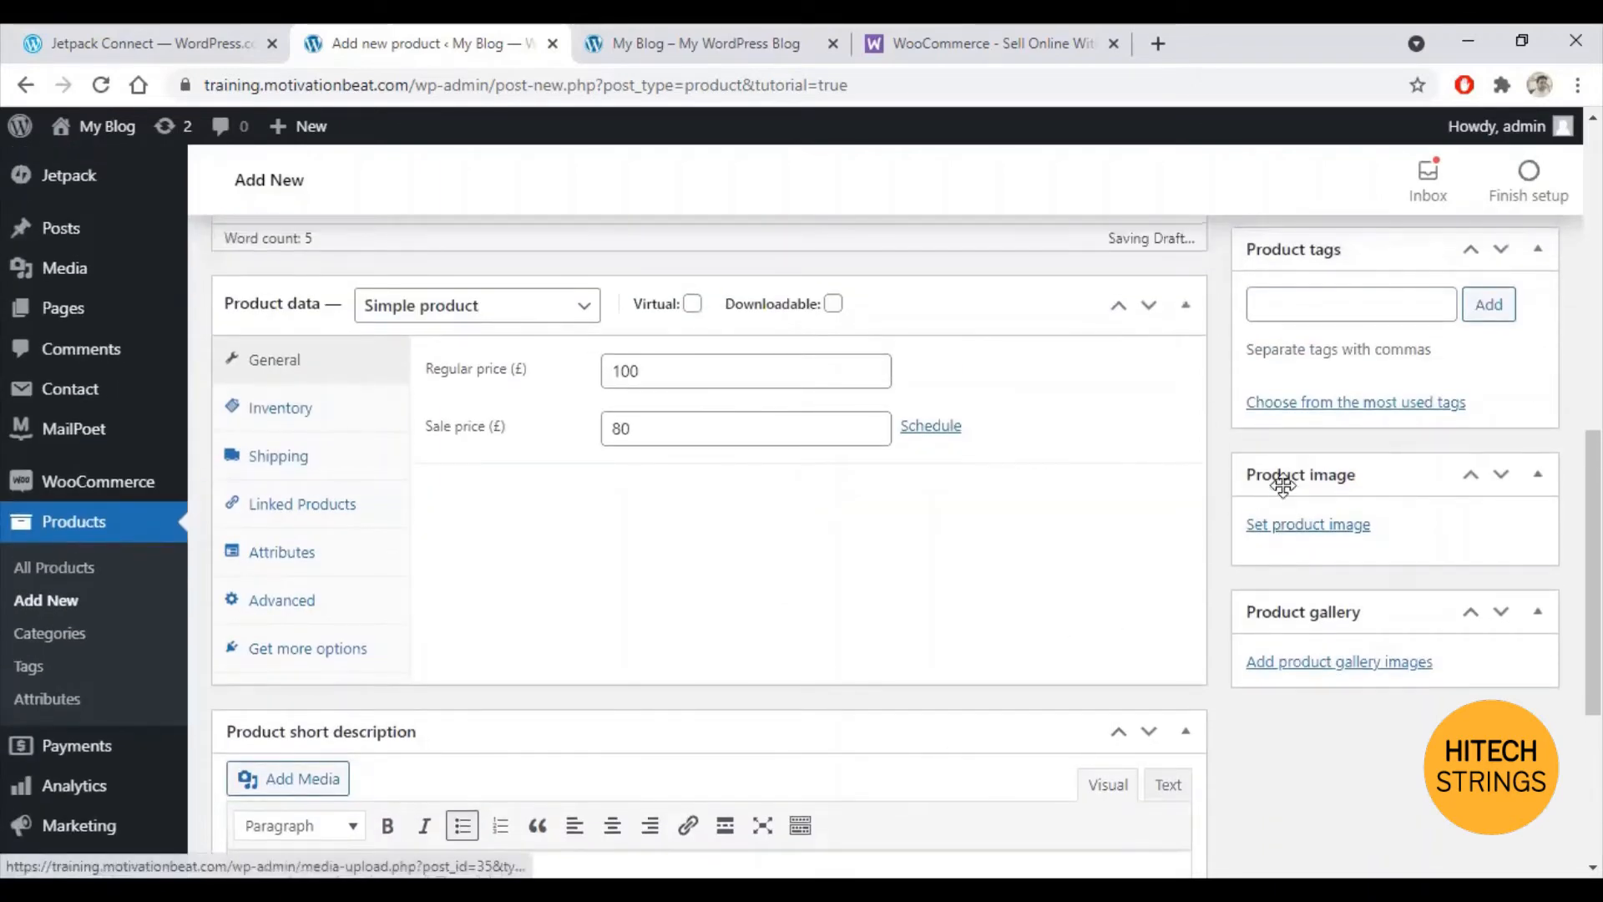
Step: Set catagory-3 from the Media Library as the product image
click(1294, 530)
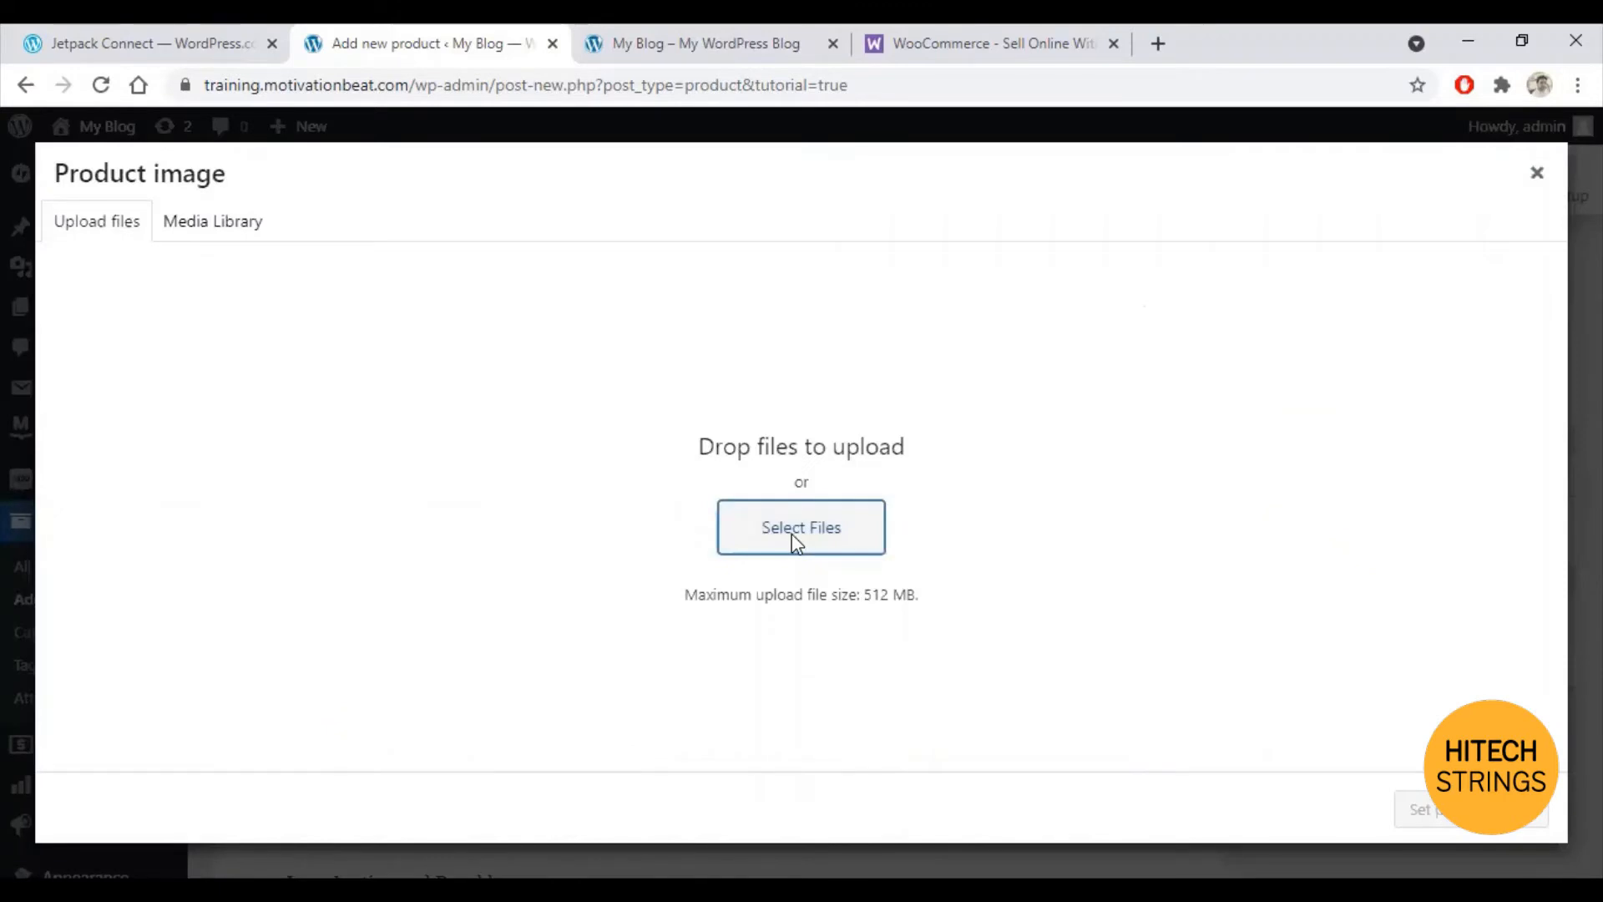
click(789, 537)
click(1385, 195)
click(214, 223)
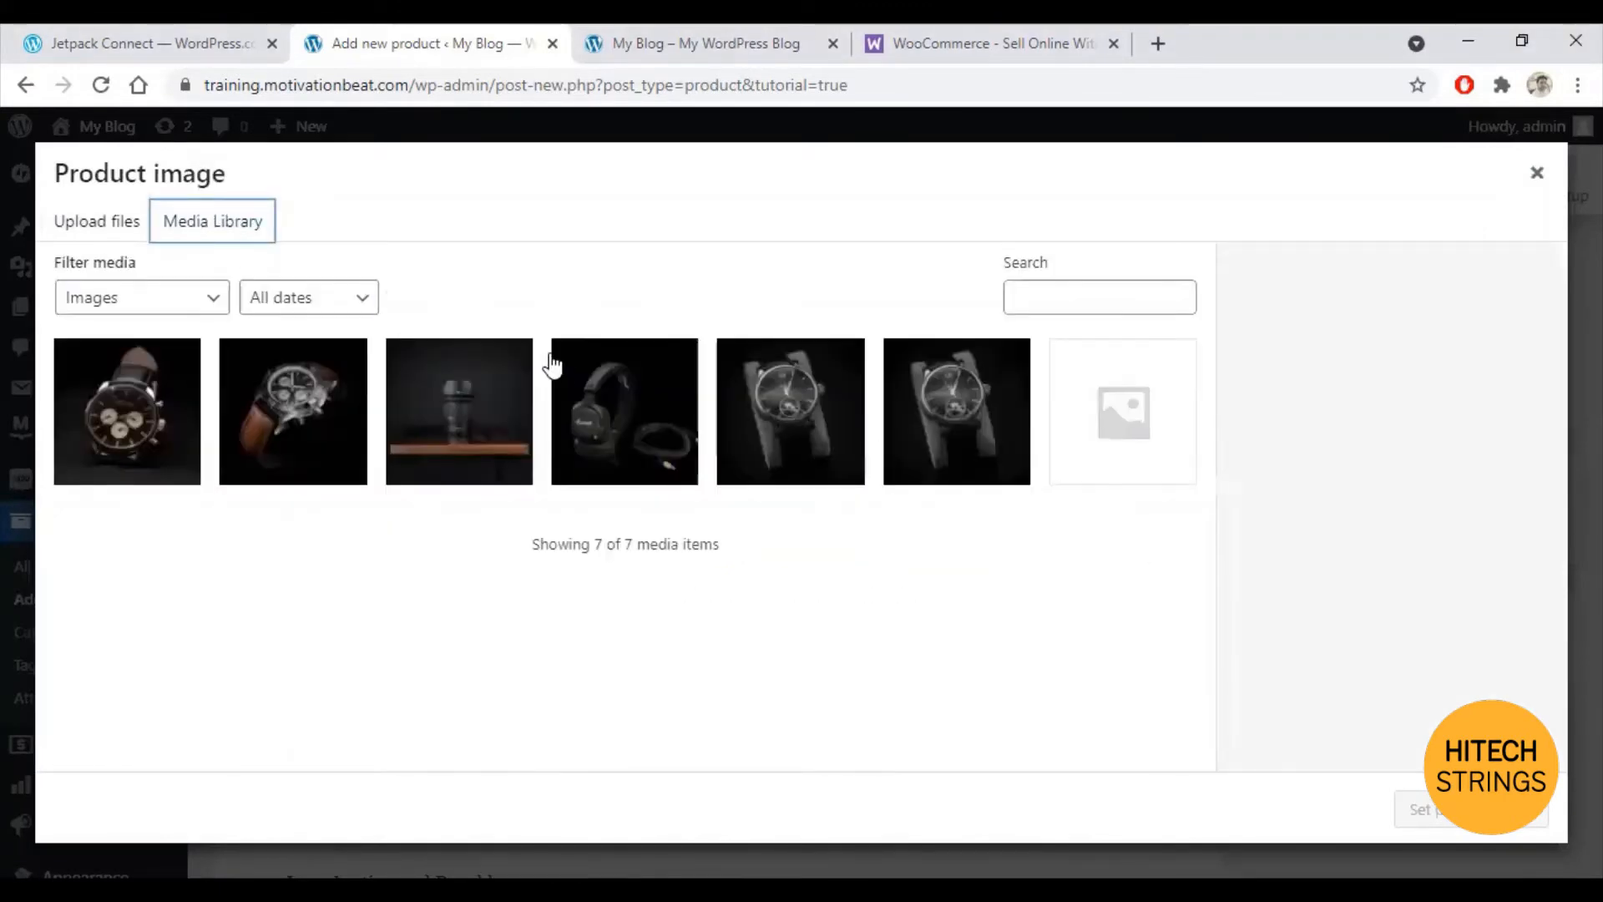
click(133, 427)
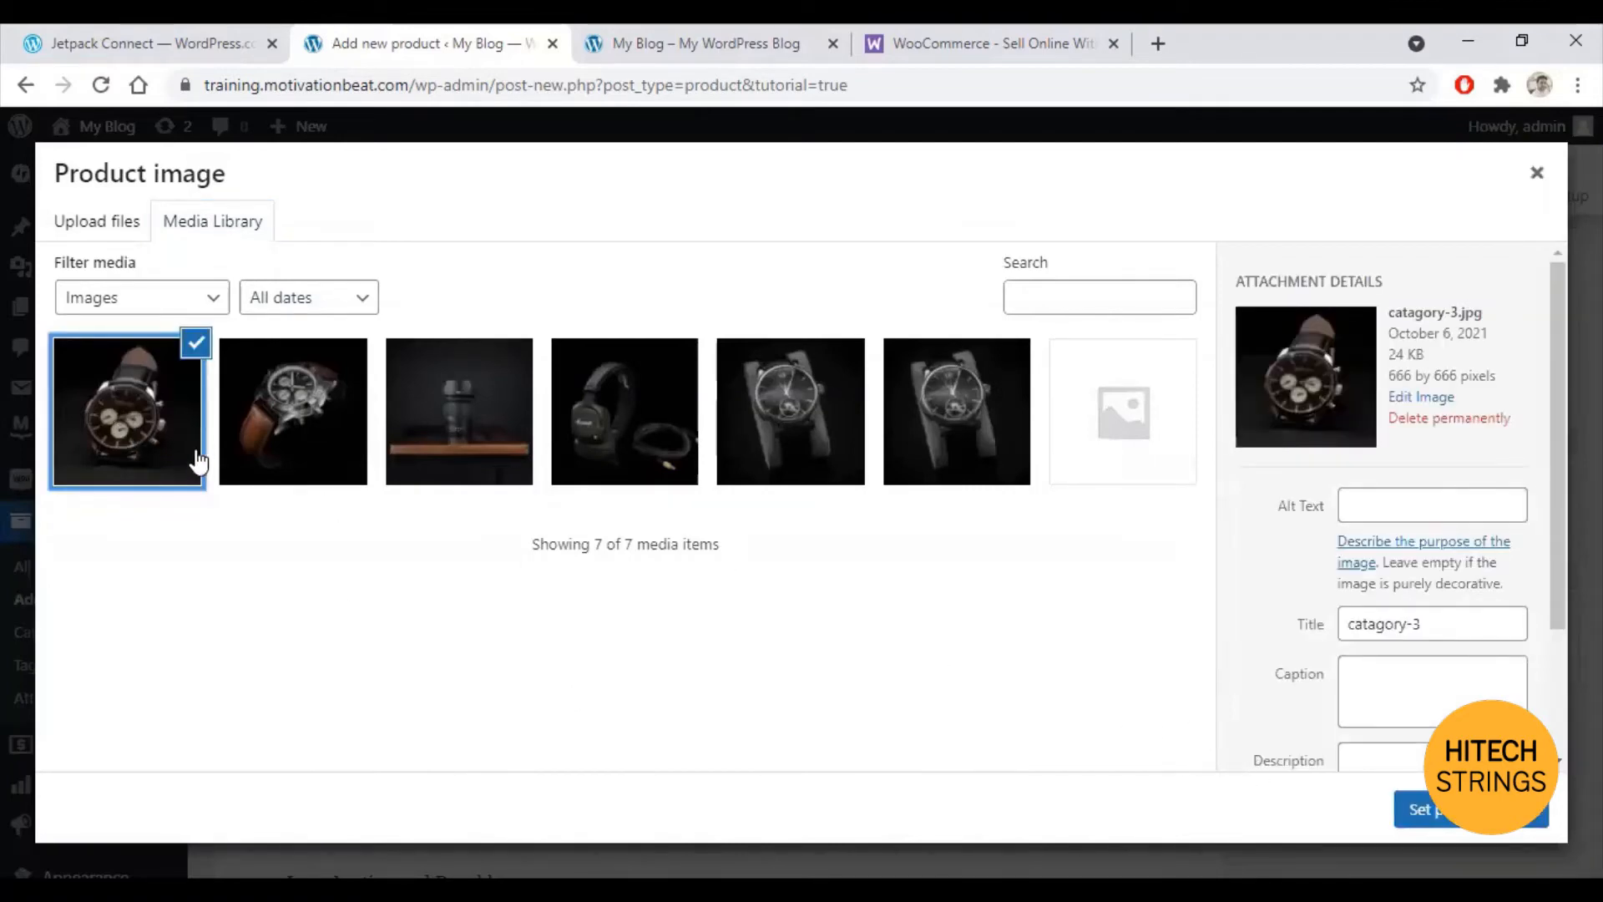
click(1420, 810)
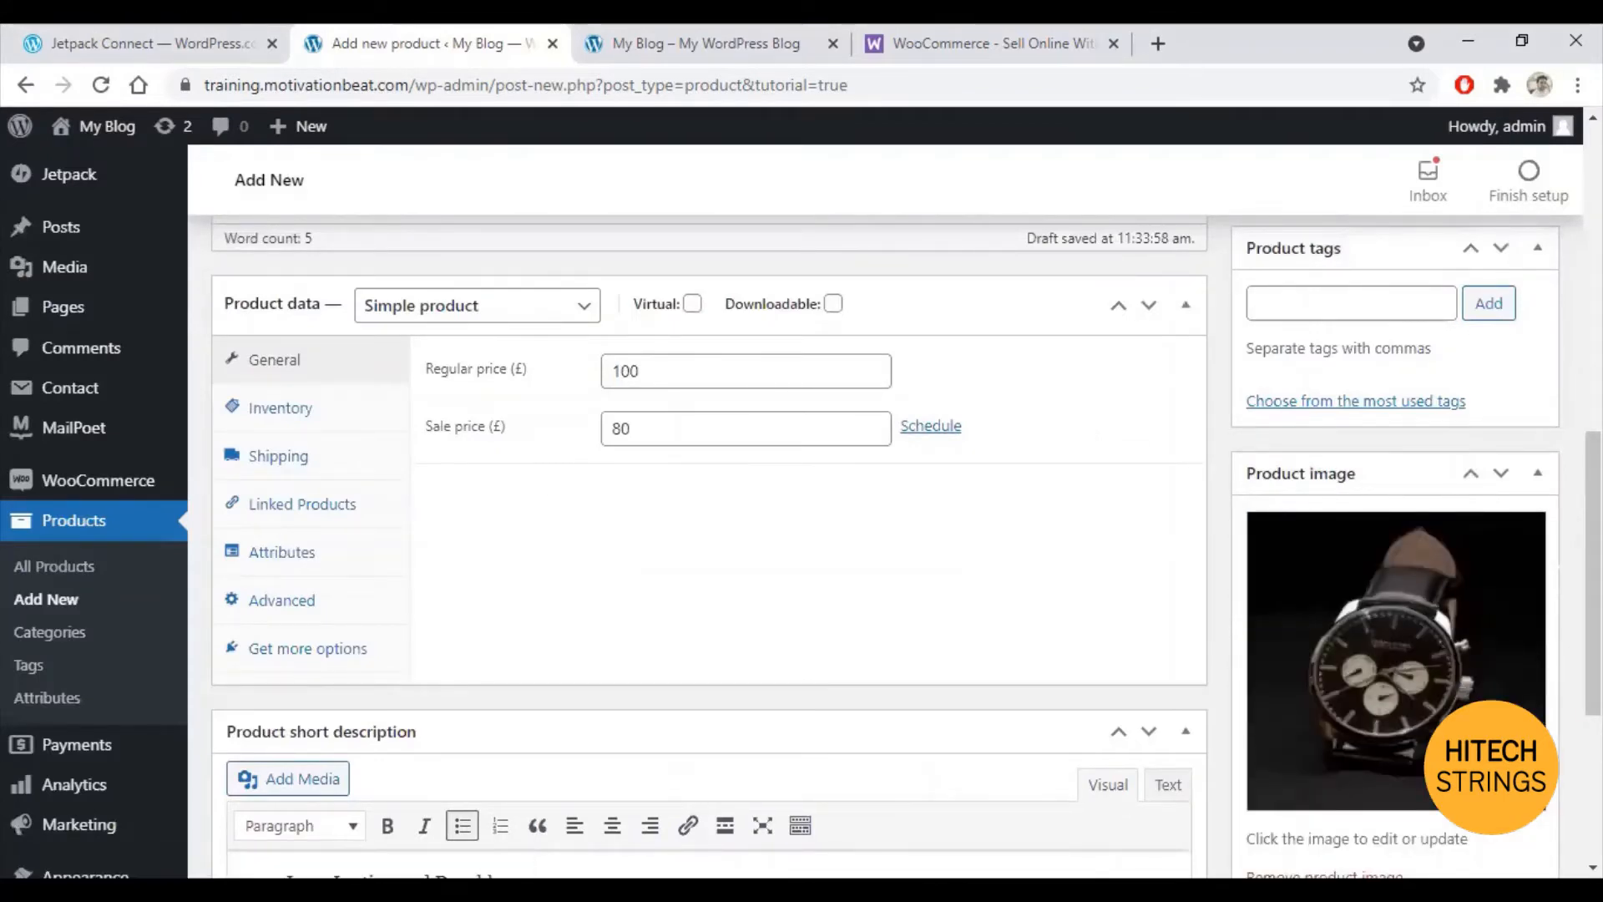
Step: Add featured-3 to the product gallery and preview the product in a new tab
scroll(1558, 494, down, 3)
scroll(905, 529, down, 2)
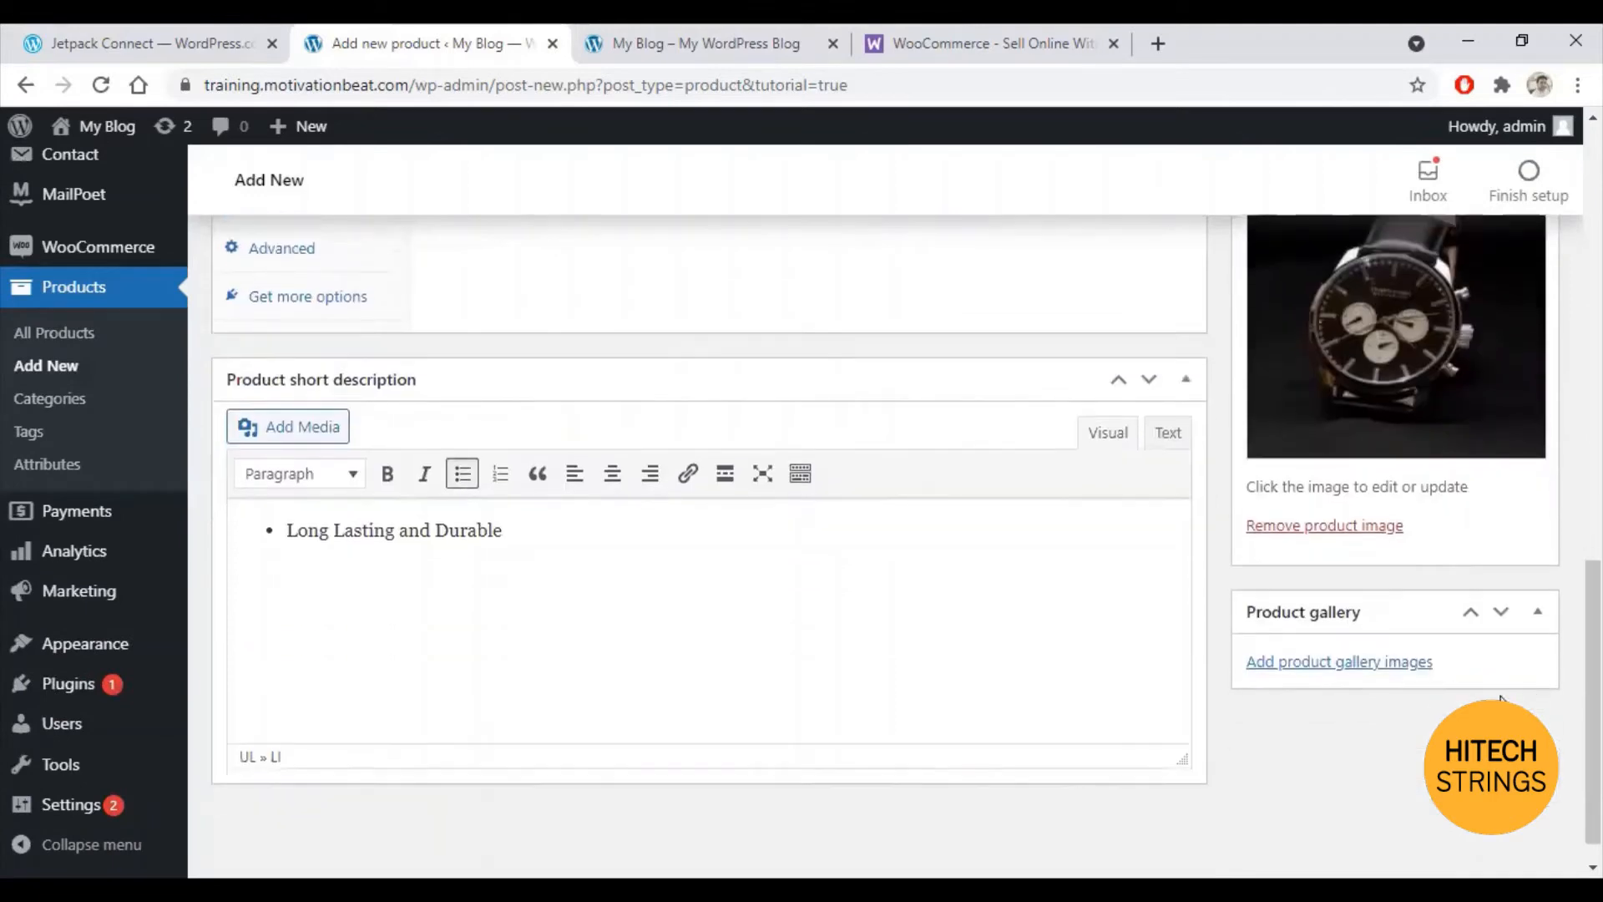
click(1326, 662)
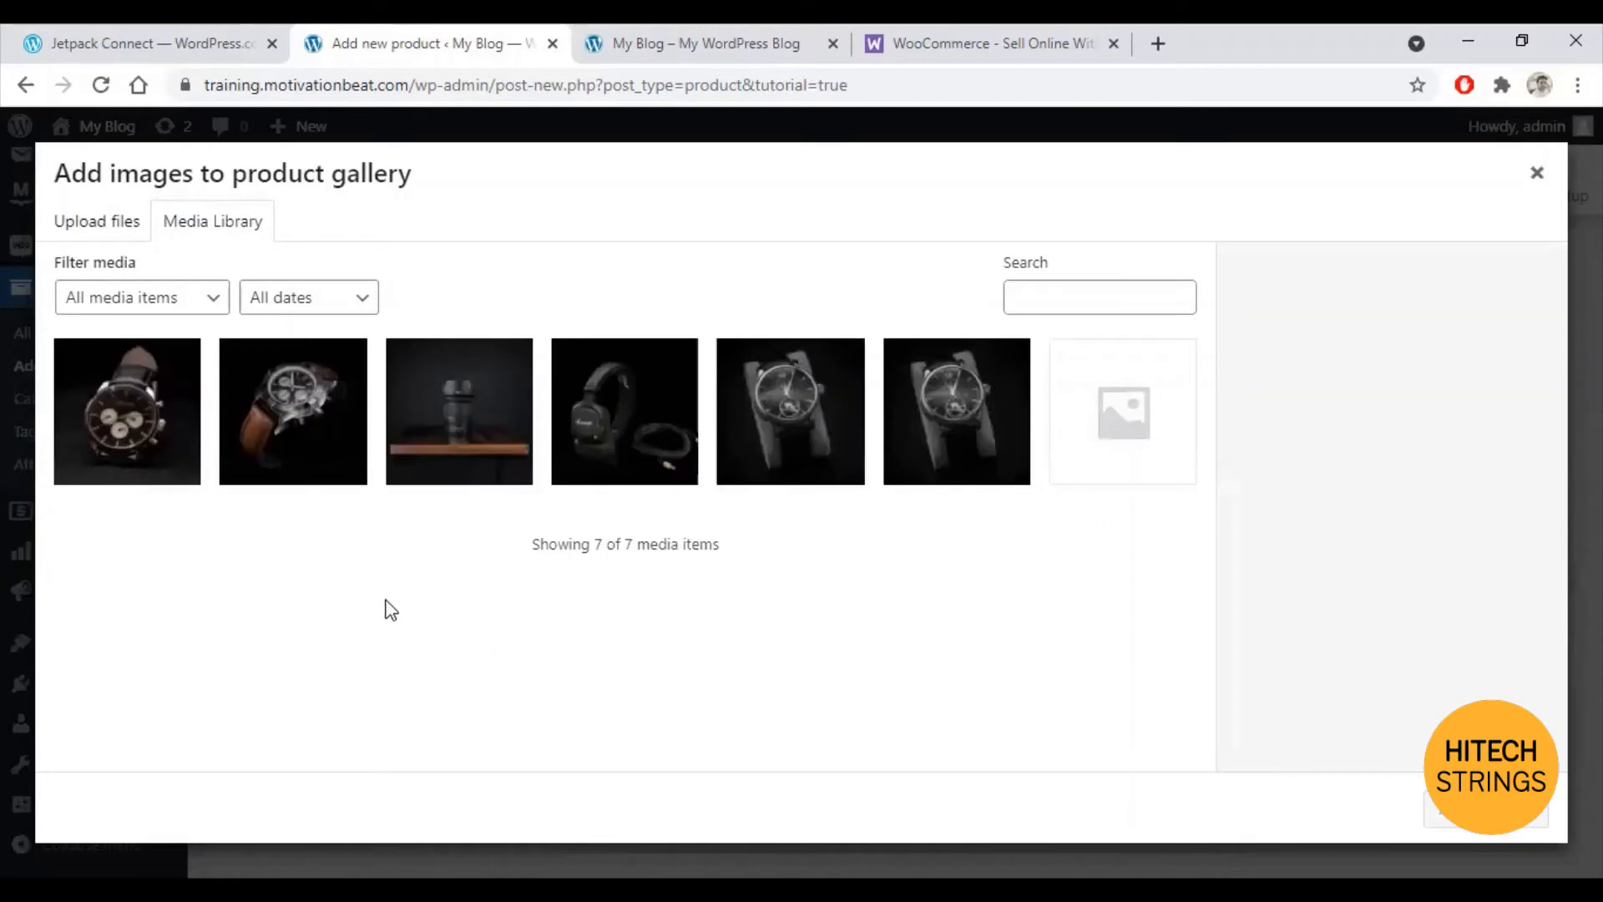
click(292, 432)
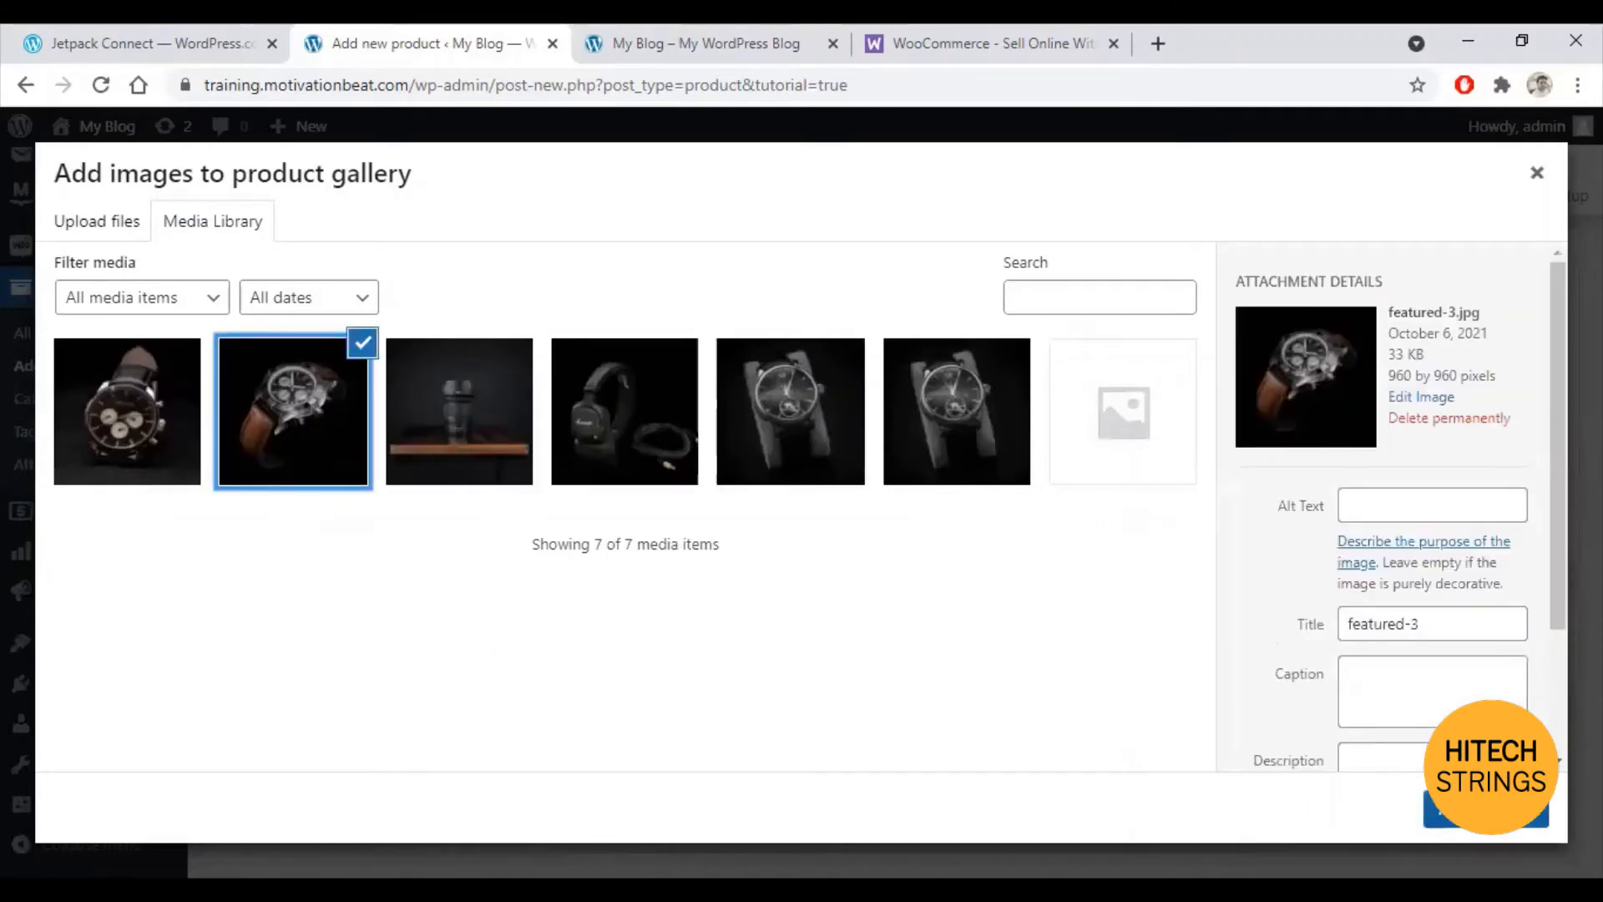
click(1431, 808)
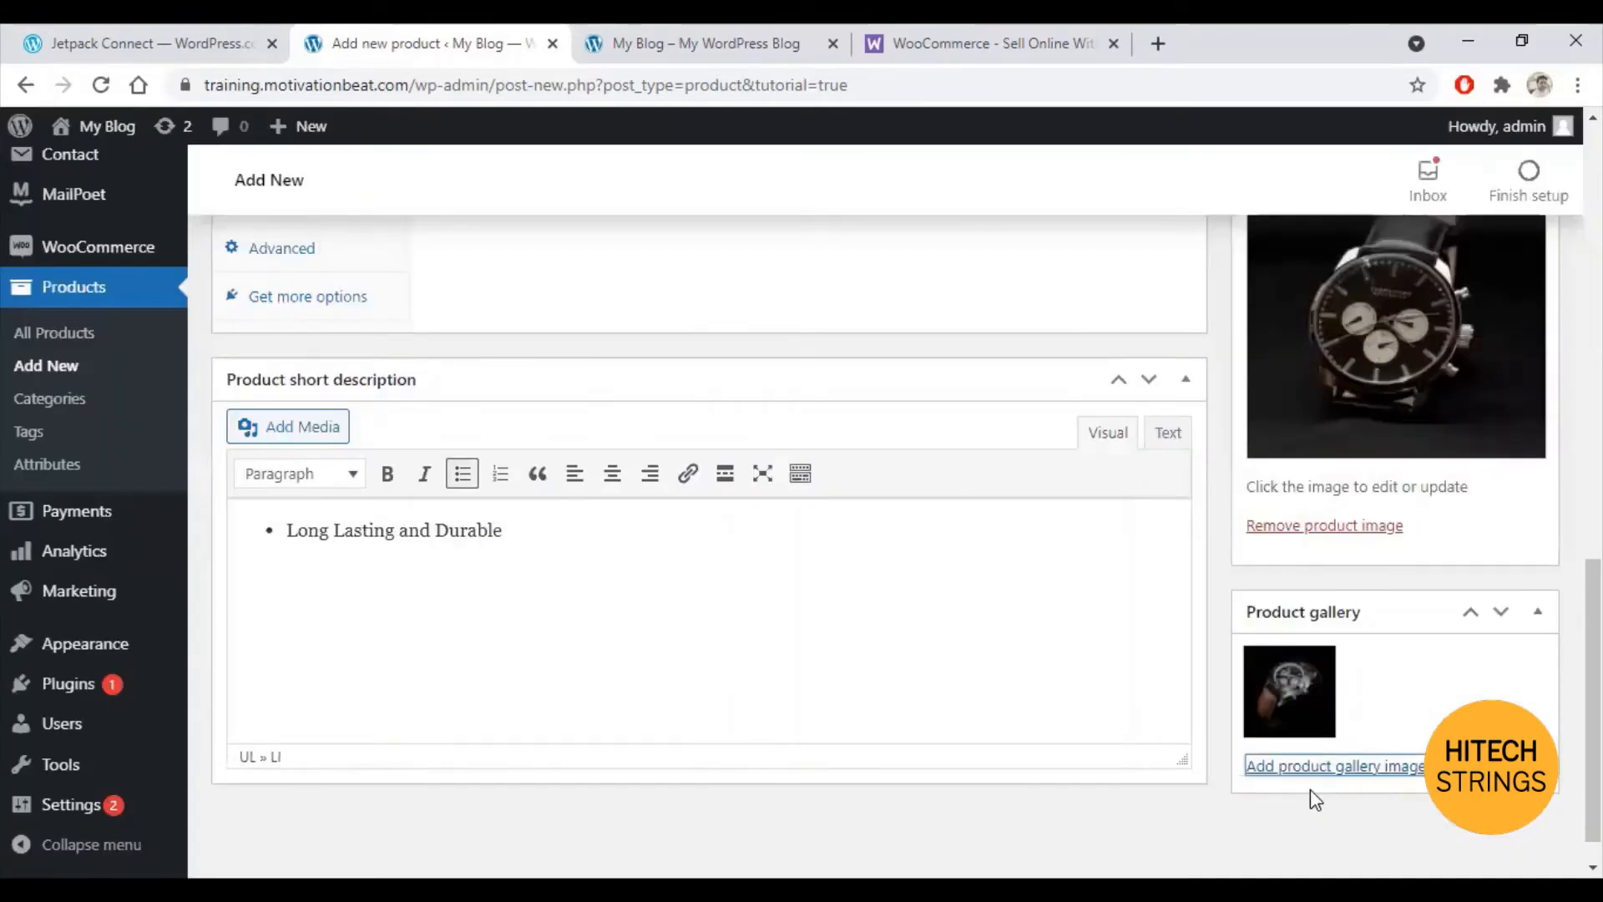
scroll(1145, 739, up, 15)
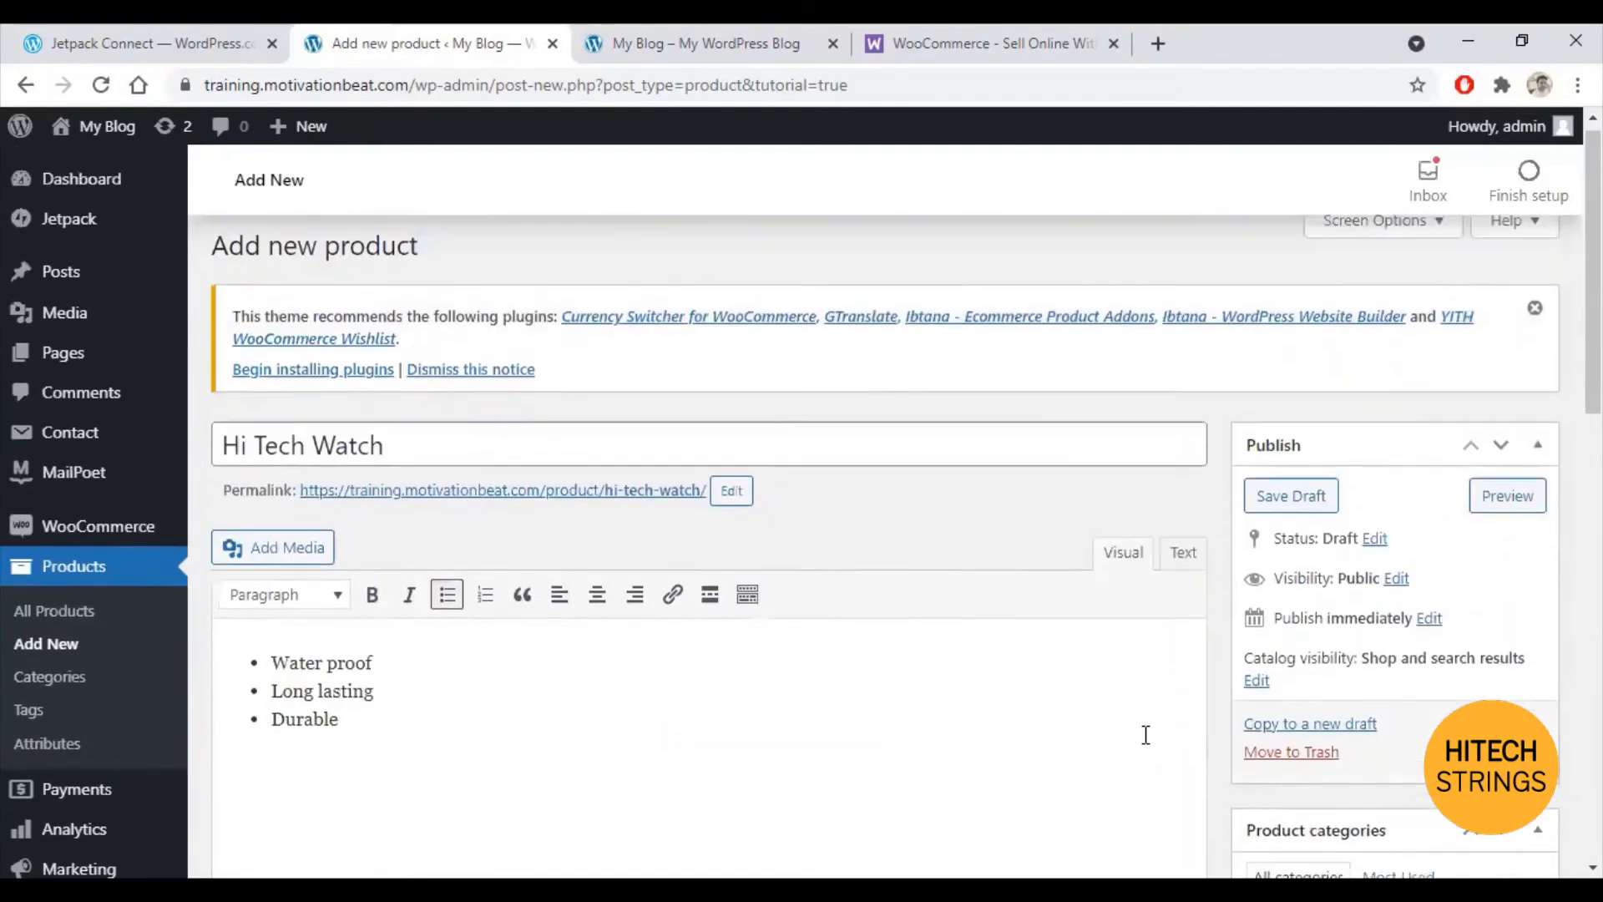
click(1505, 511)
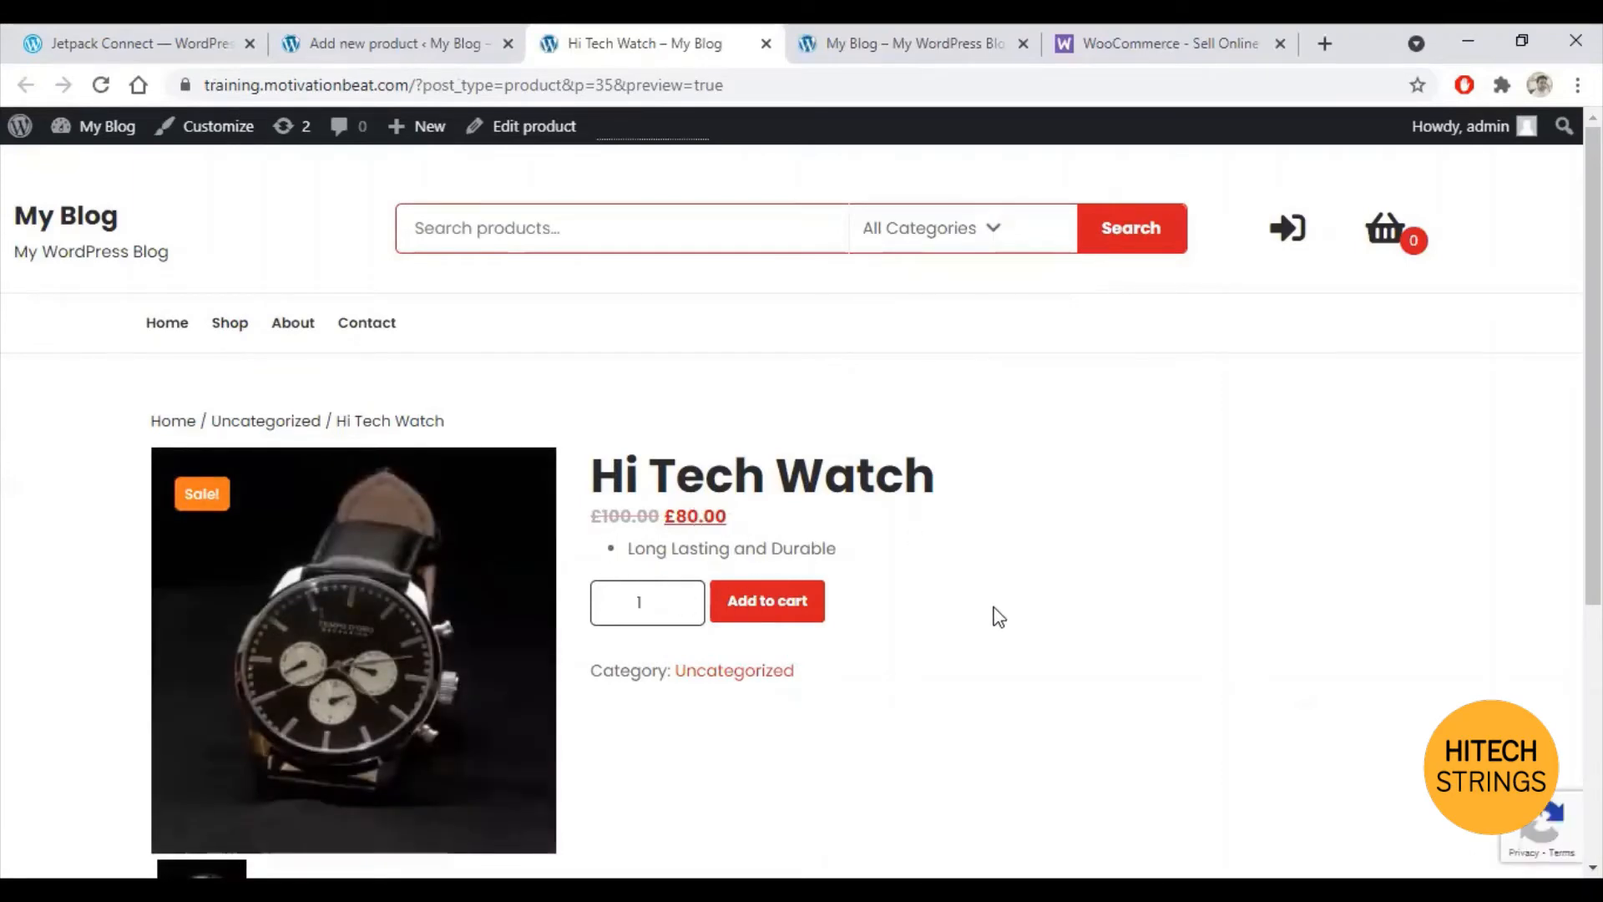
Step: Review the Hi Tech Watch preview, then return to the editor's short description and gallery
scroll(969, 601, down, 5)
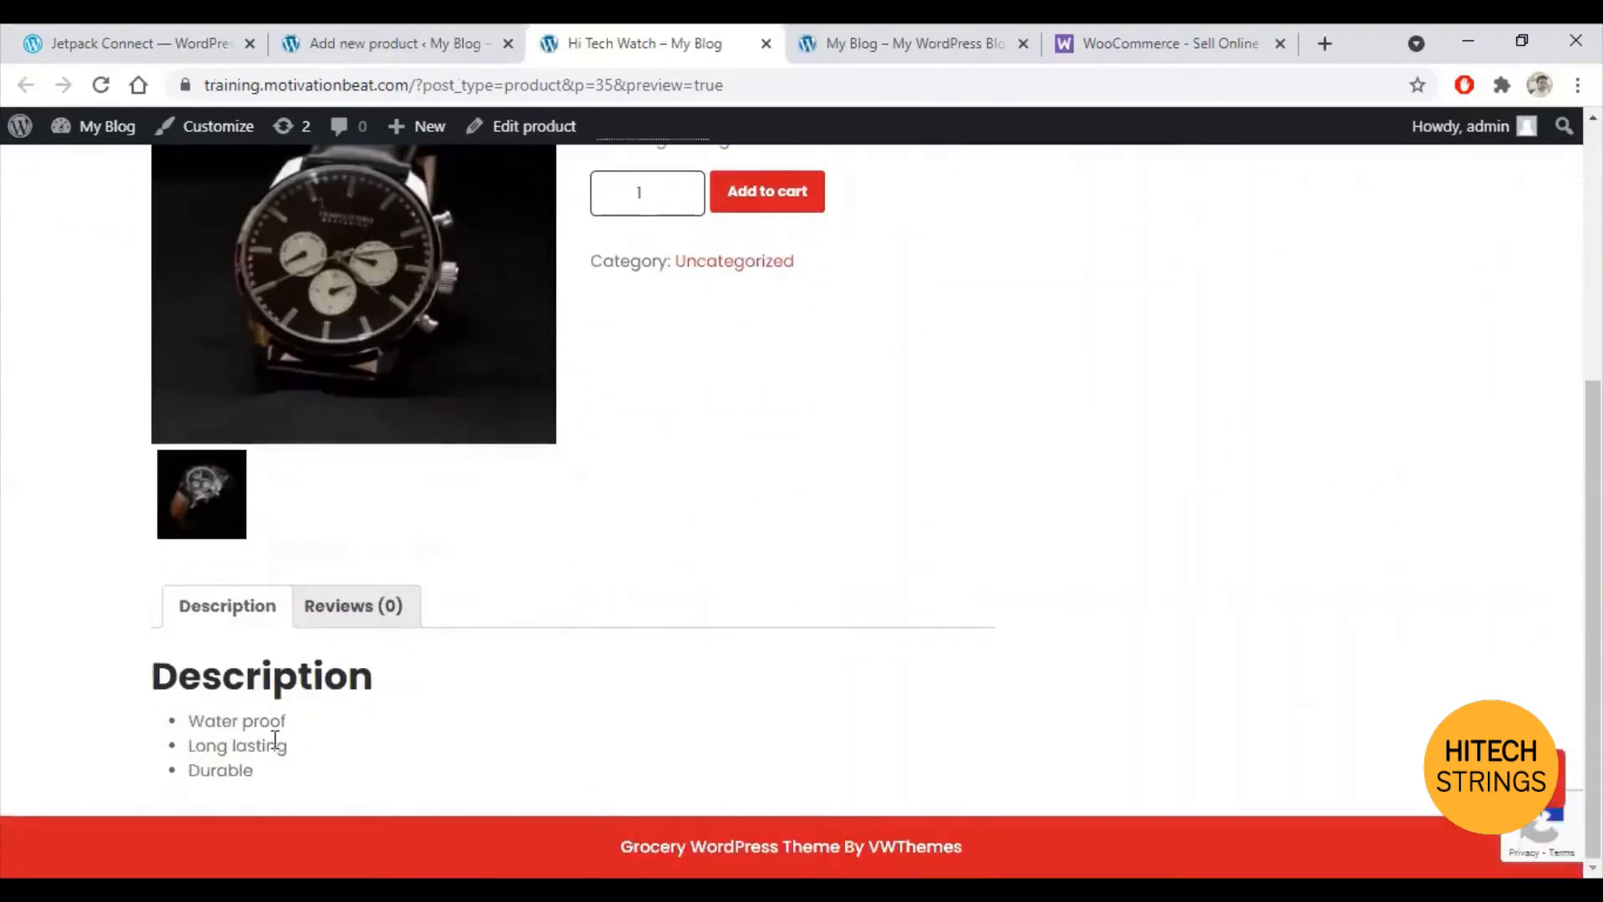
scroll(577, 723, up, 4)
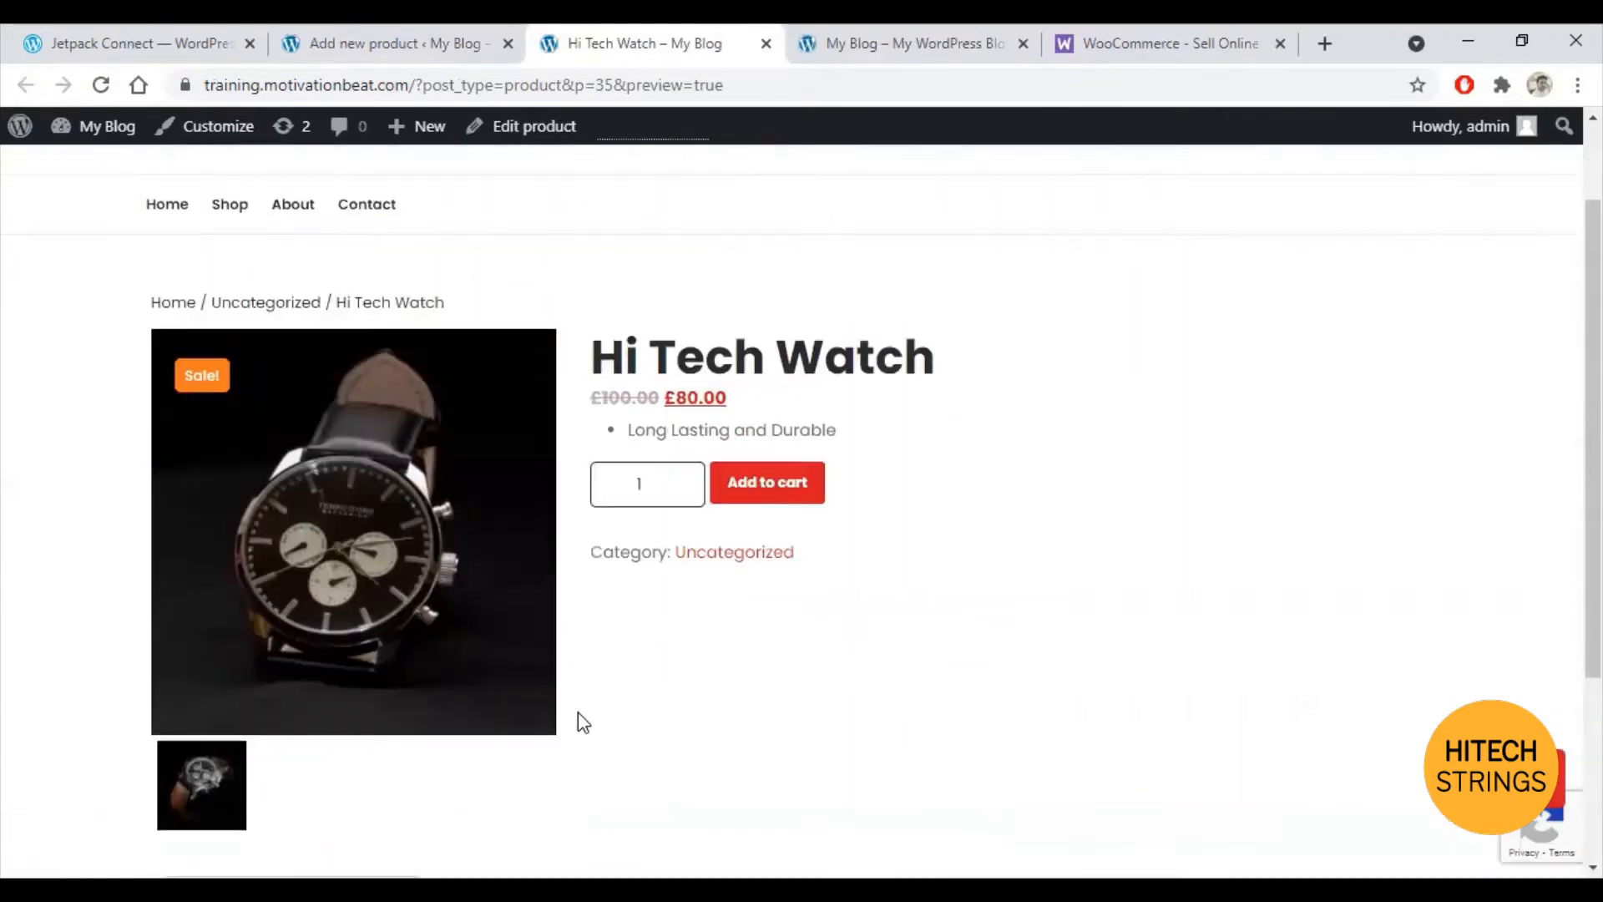
scroll(329, 476, down, 2)
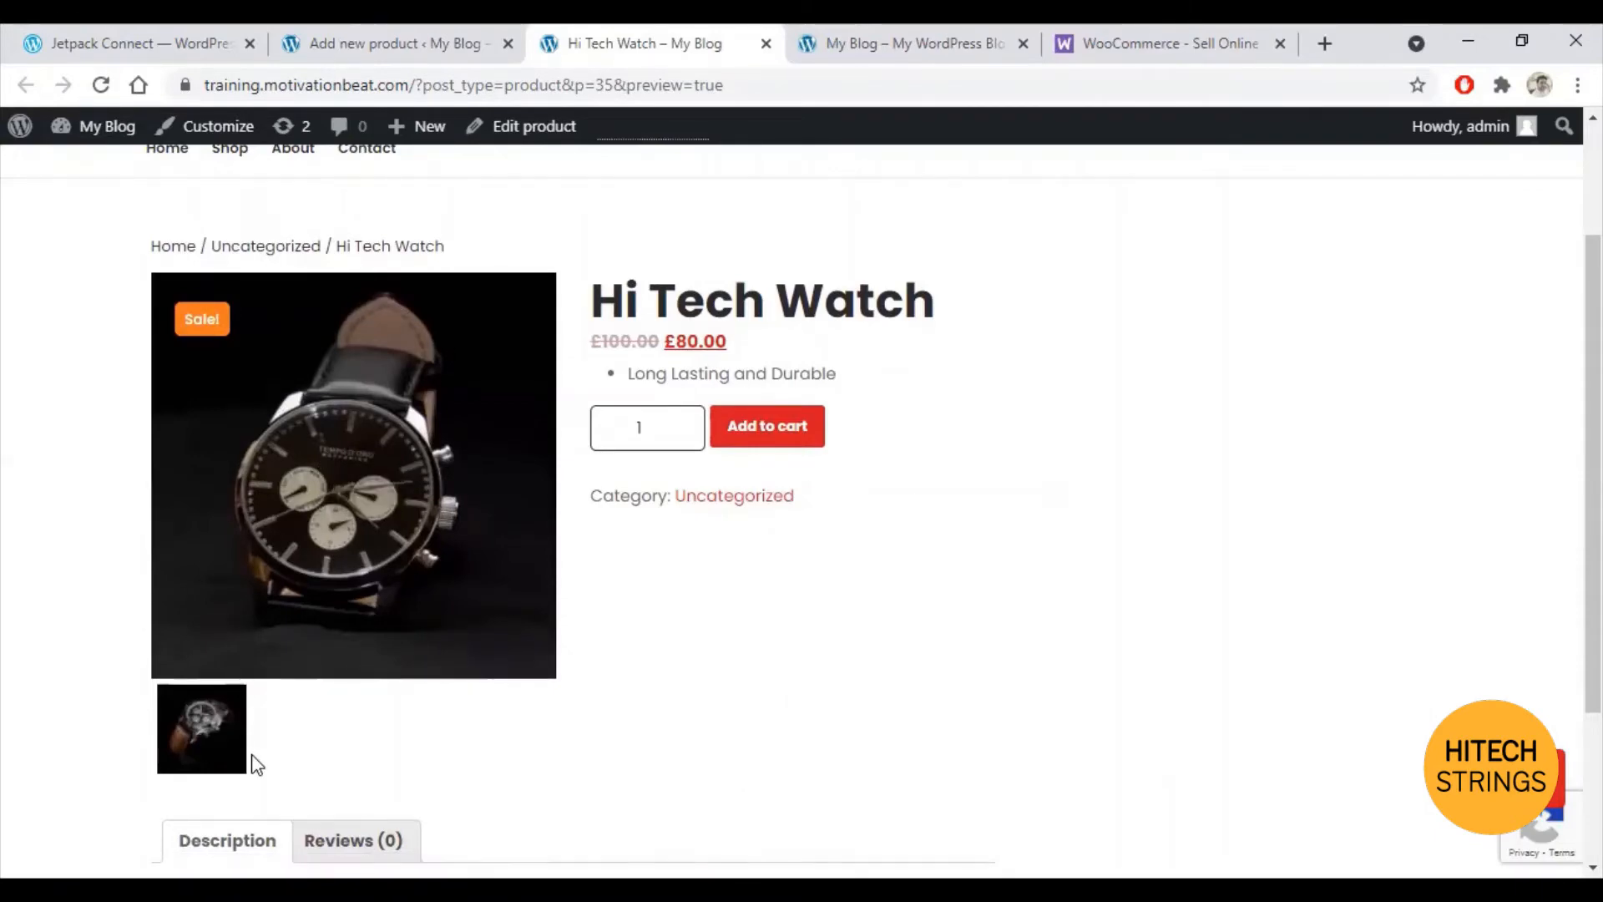
click(347, 42)
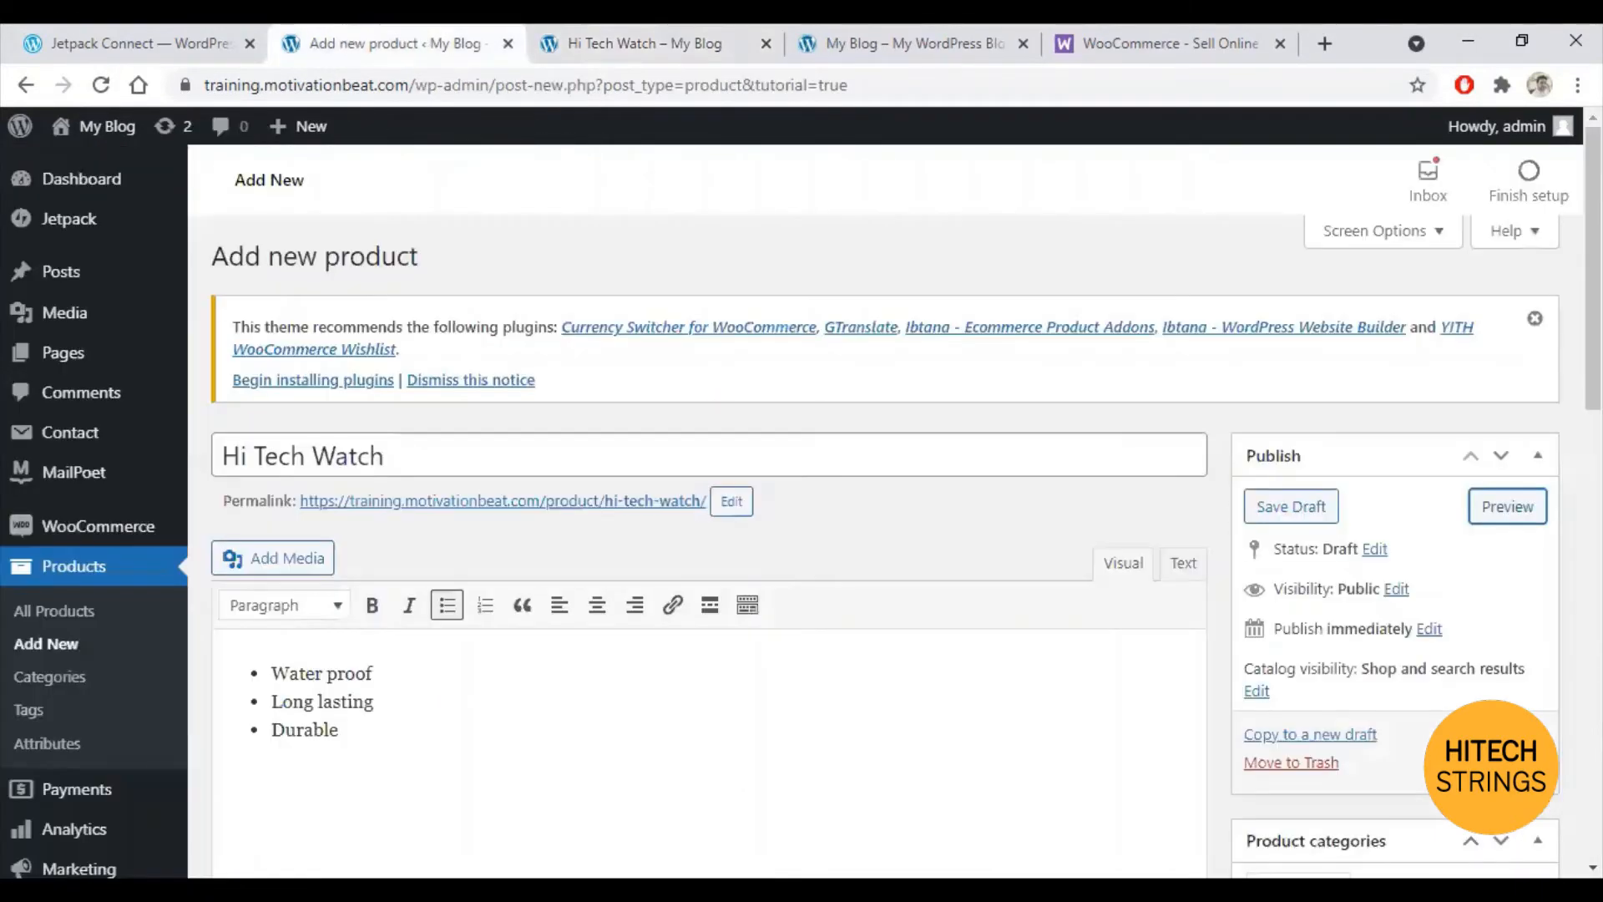
scroll(801, 501, down, 7)
scroll(1301, 732, down, 8)
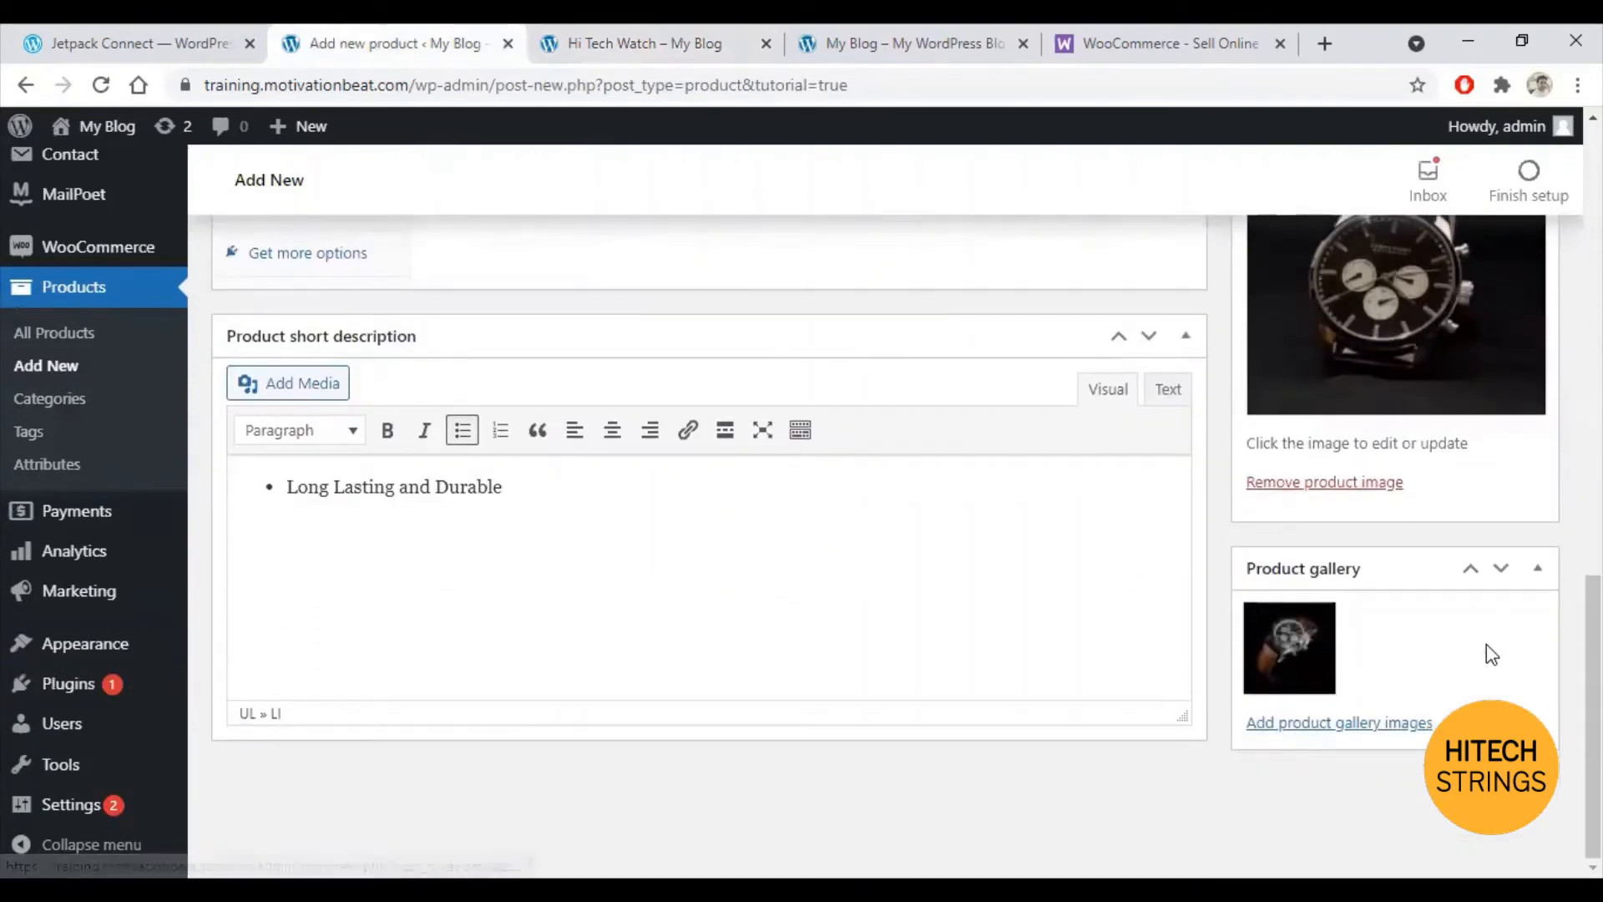
scroll(1531, 652, up, 2)
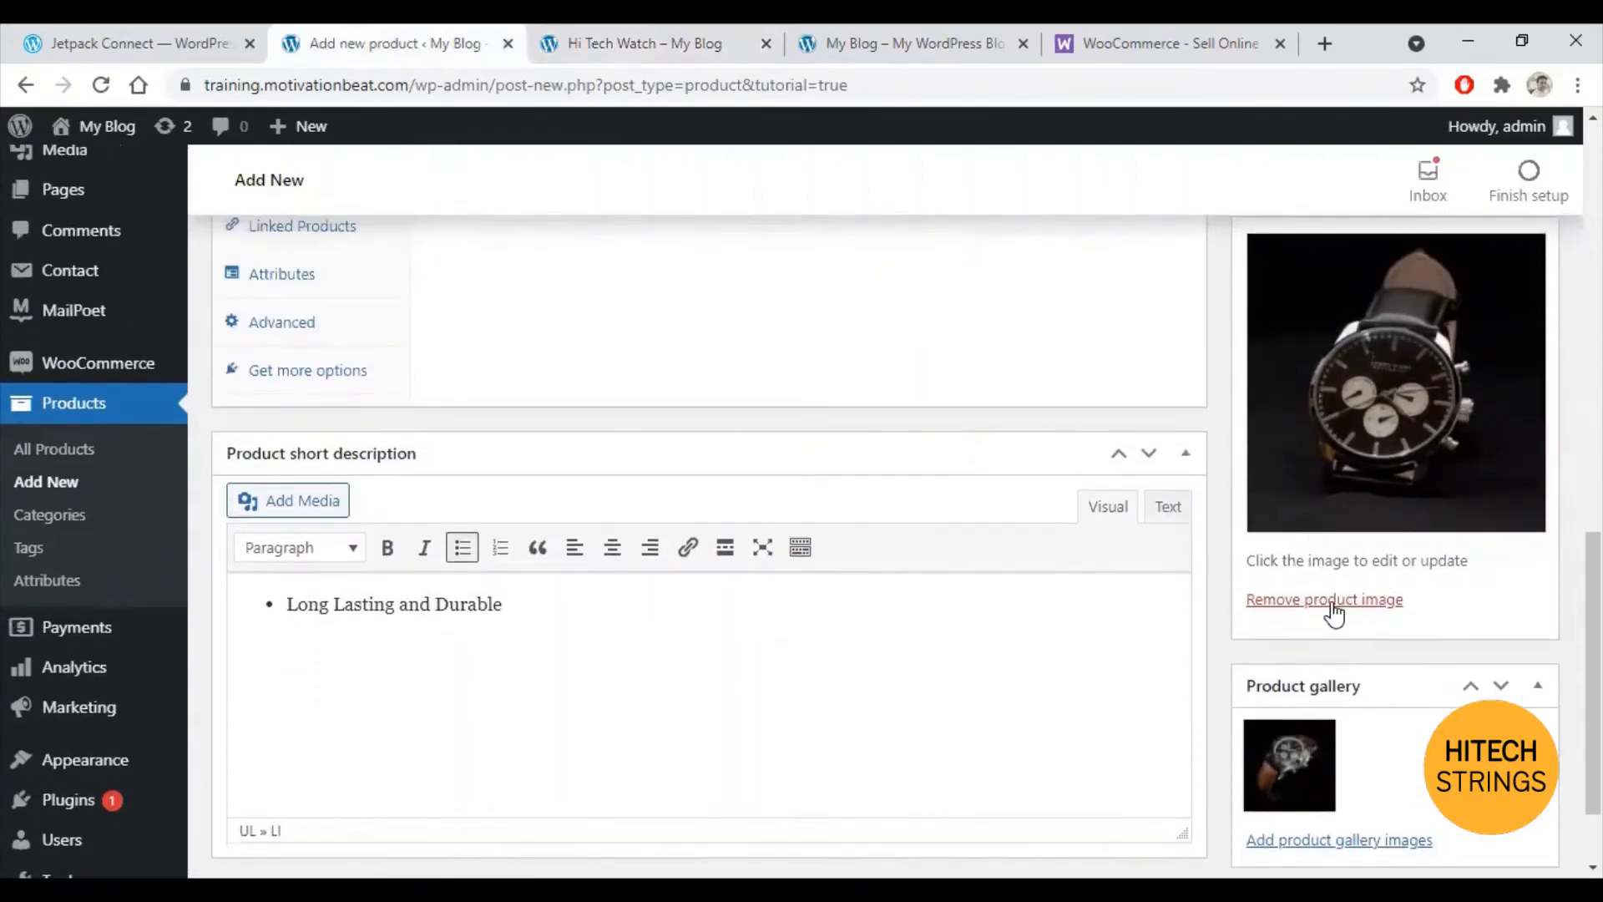
Step: Publish Hi Tech Watch, then switch to the storefront home page tab
scroll(1342, 615, up, 15)
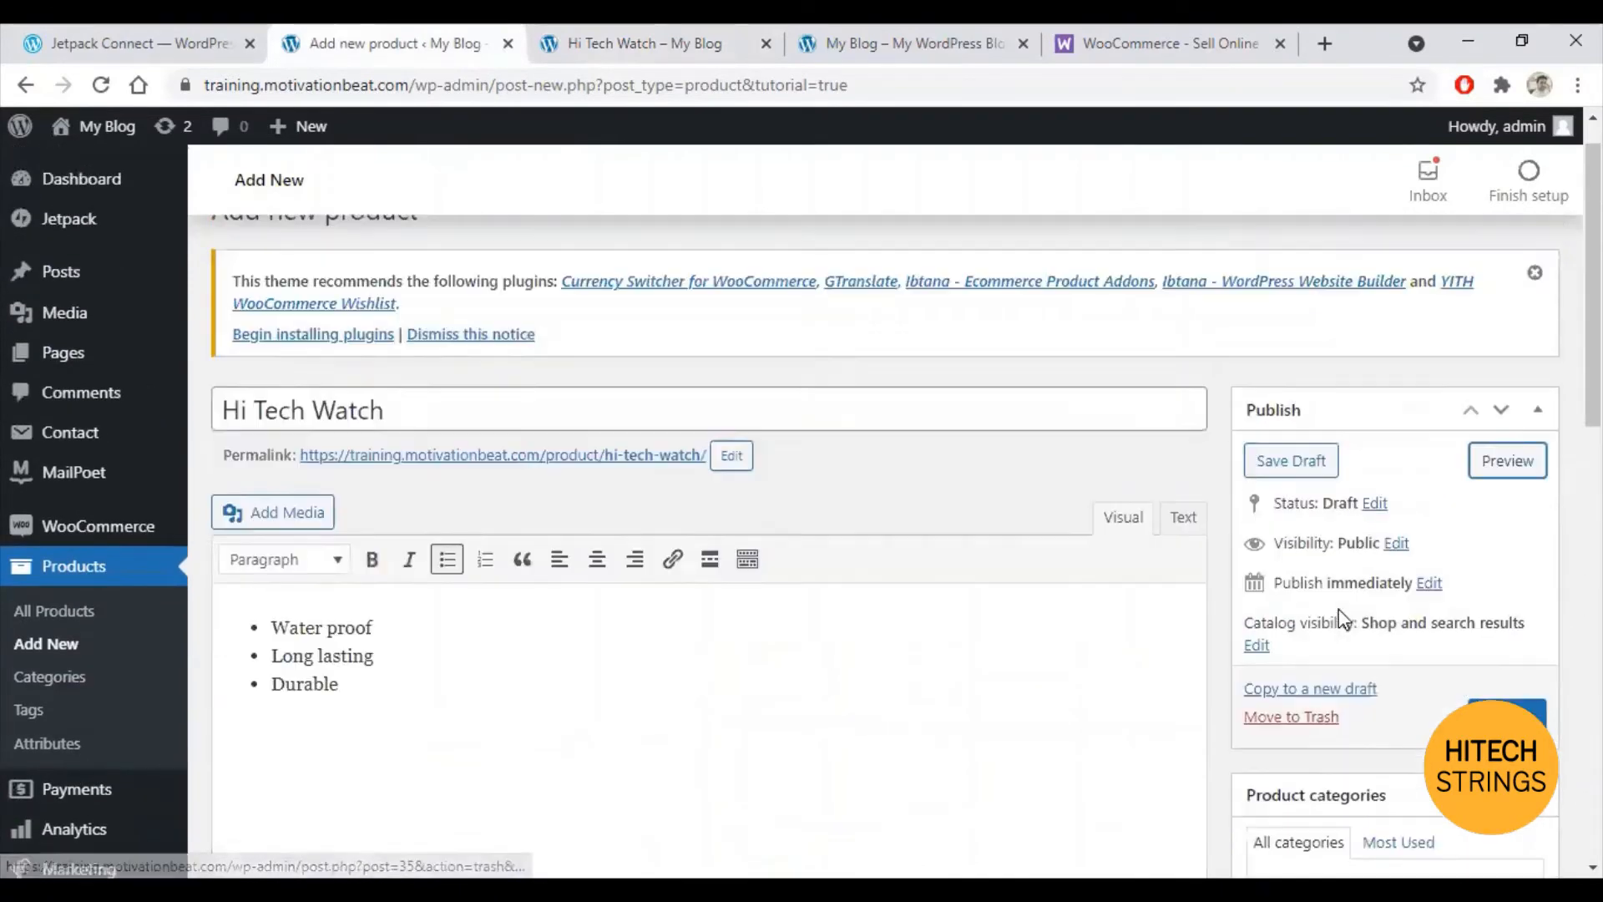
click(1507, 718)
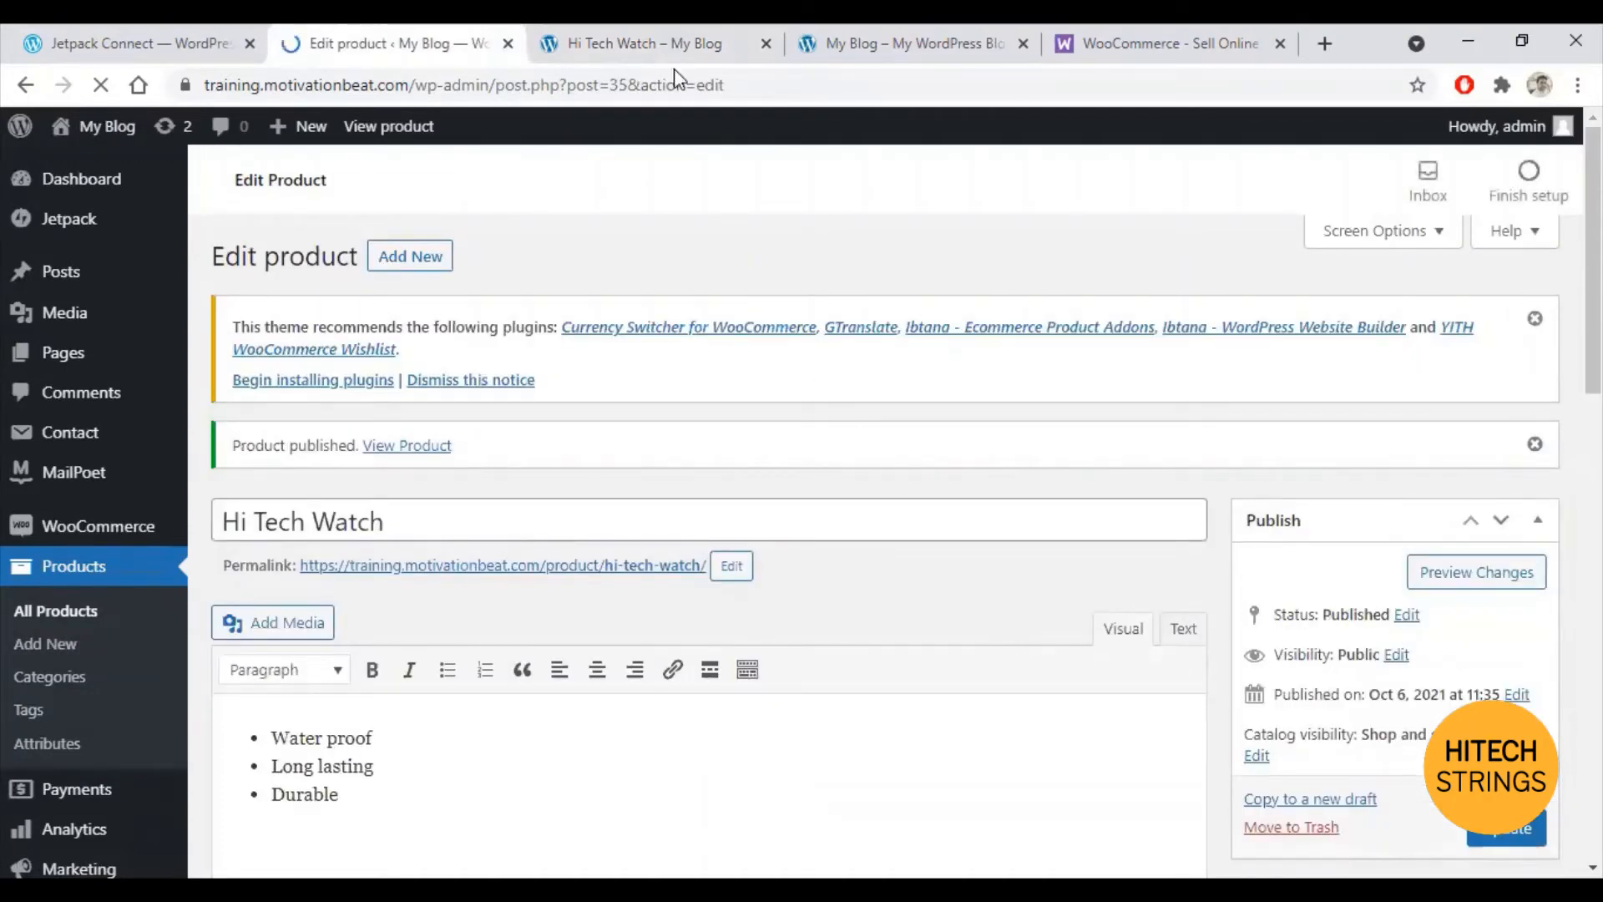
click(861, 38)
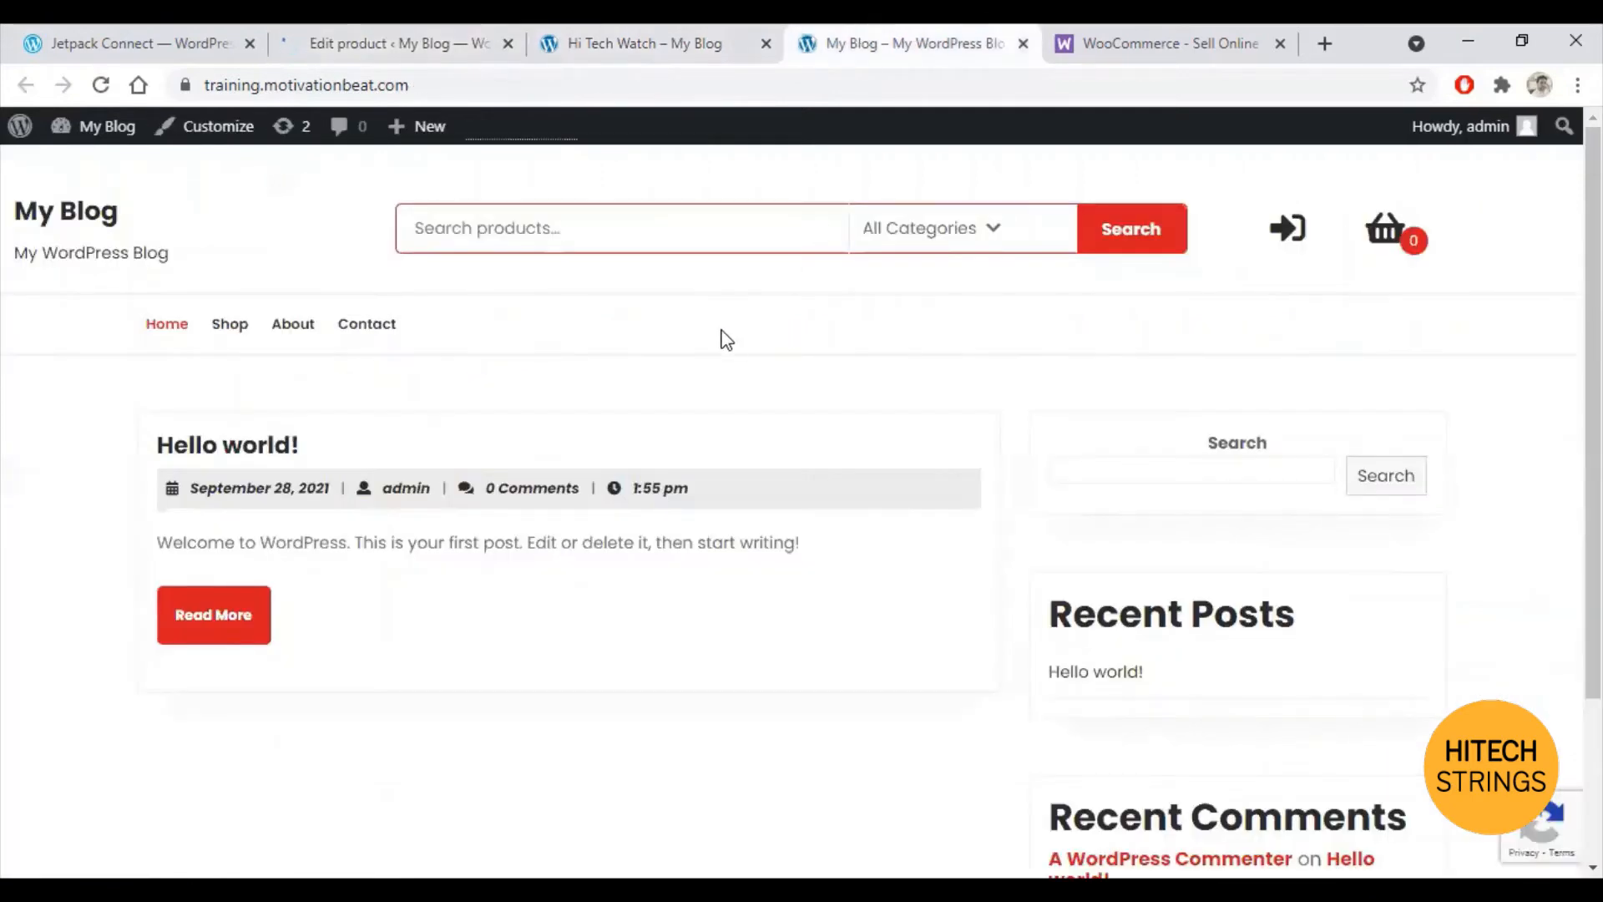
Step: Open the store's Shop page to see Hi Tech Watch reduced from £100.00 to £80.00
click(226, 326)
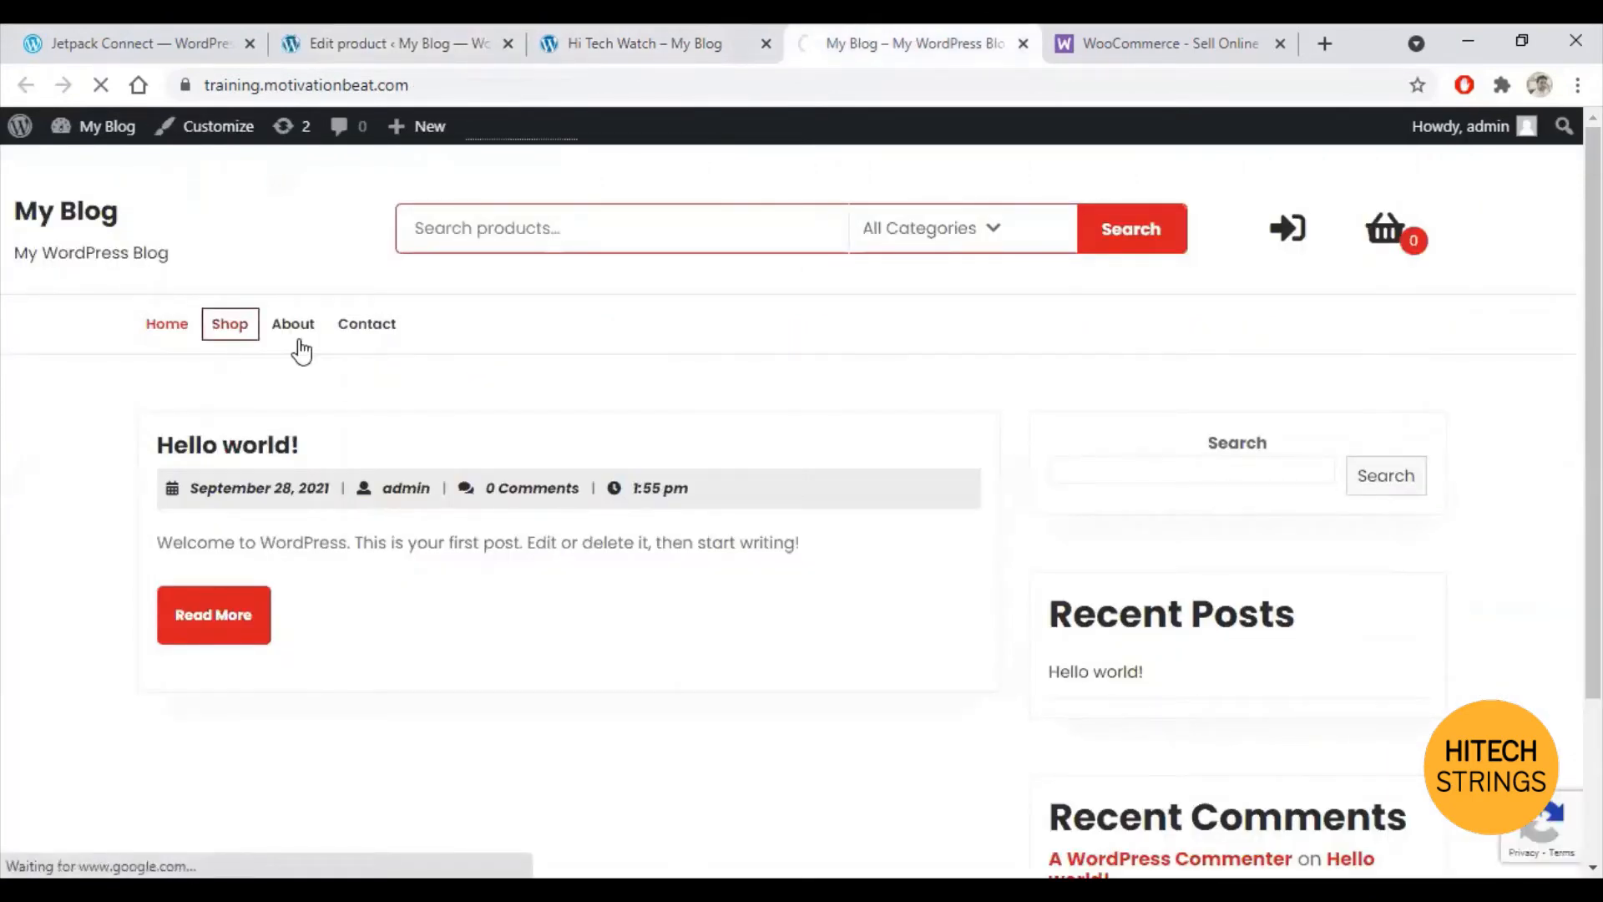
scroll(547, 637, down, 3)
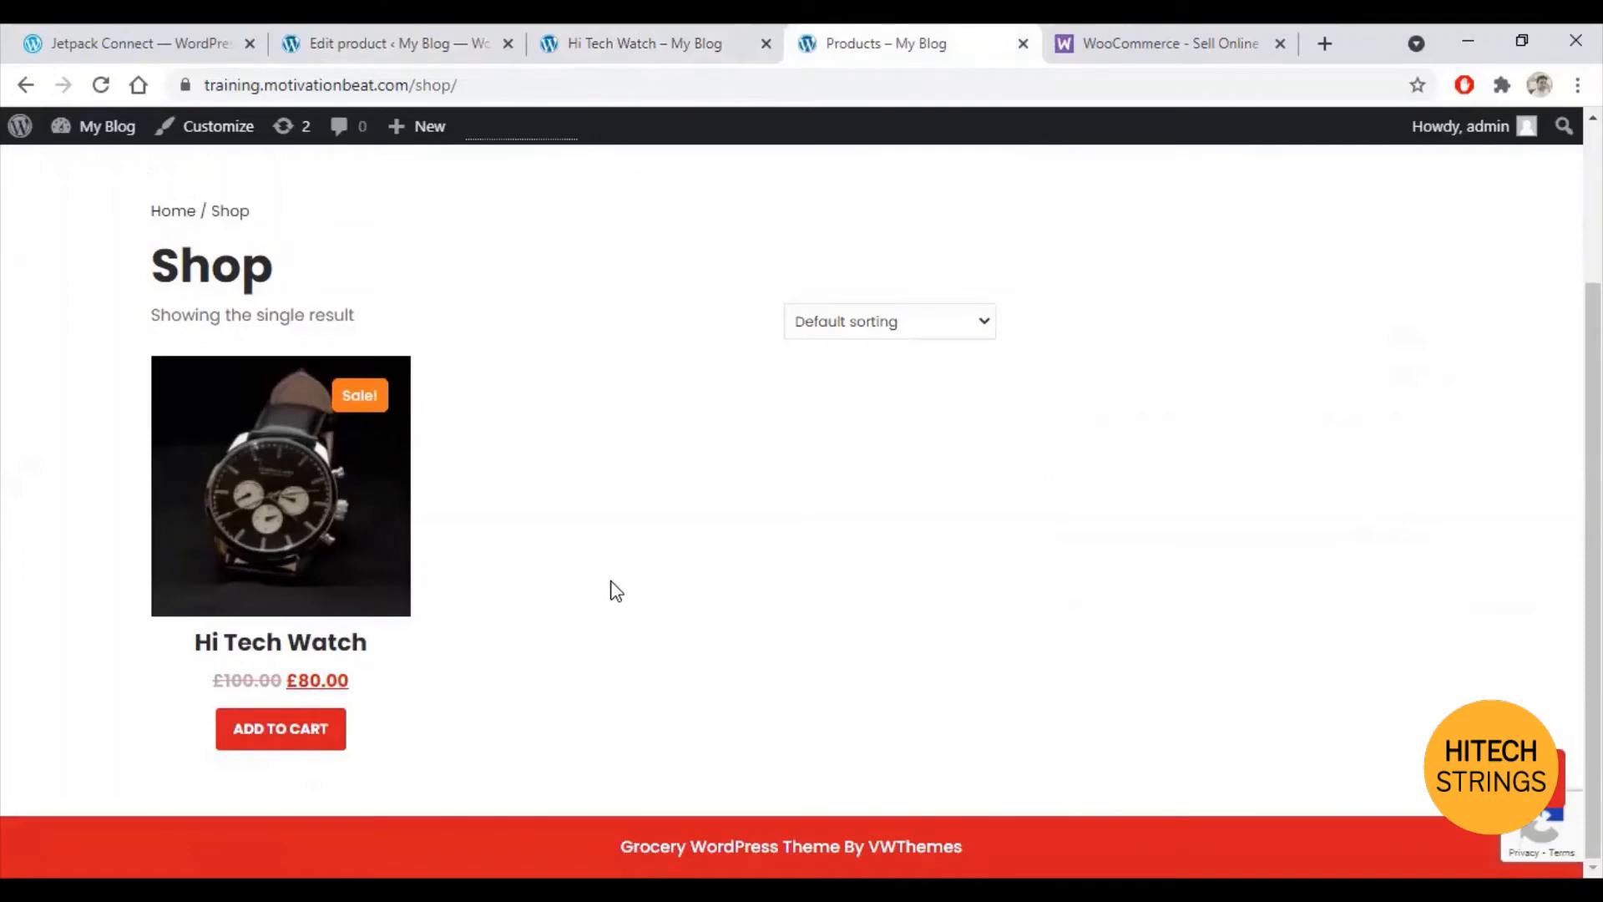
click(384, 41)
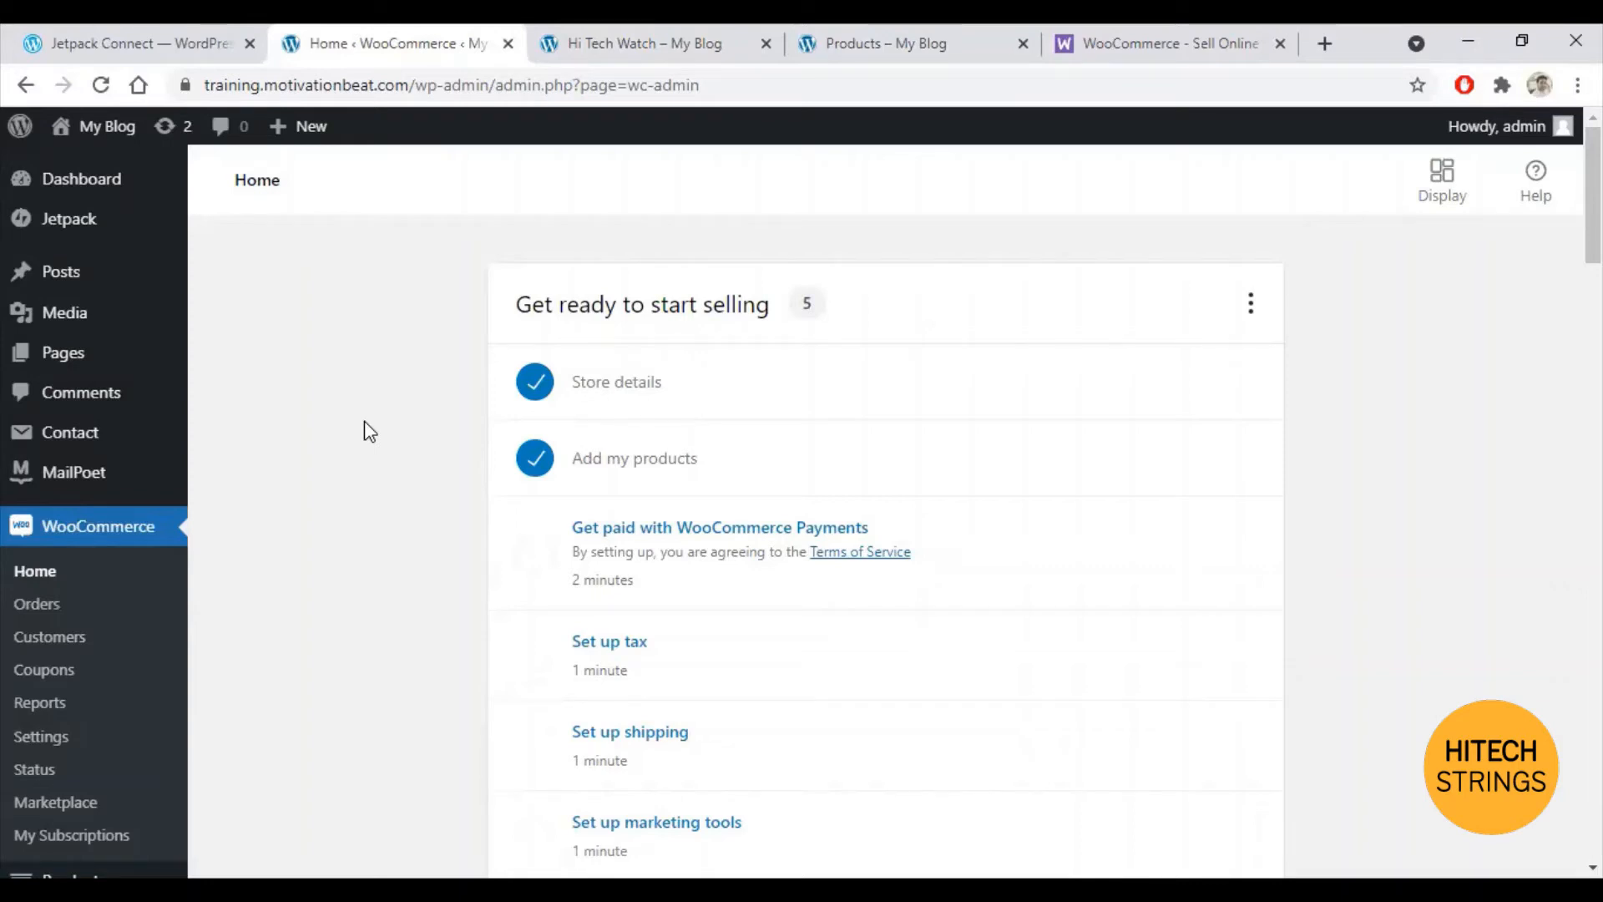
click(864, 37)
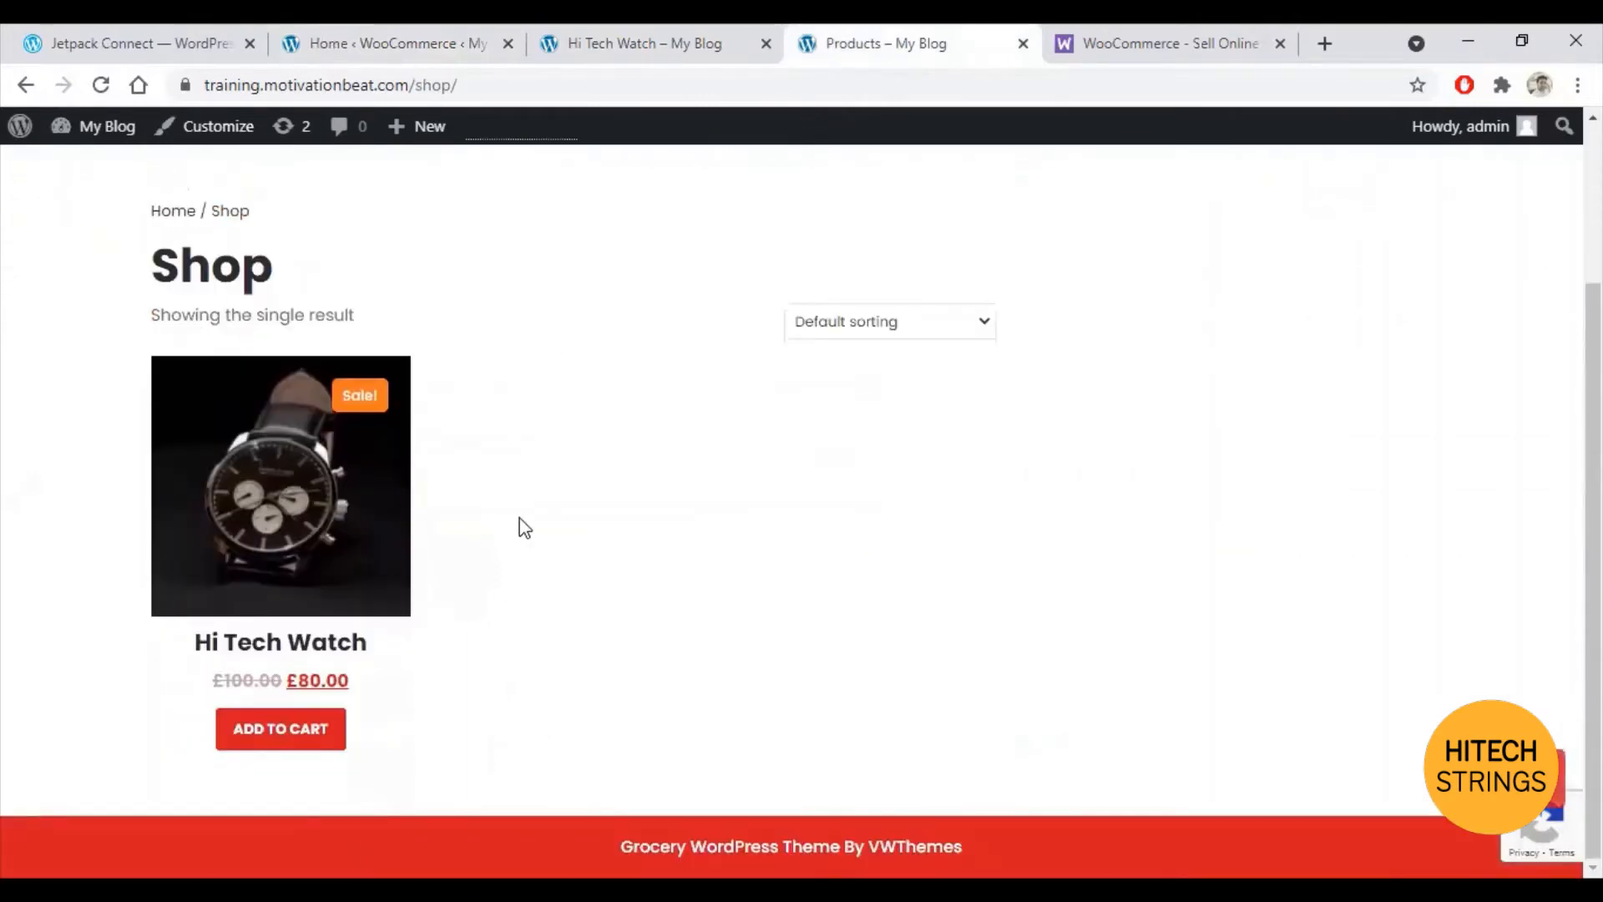
Step: Add Hi Tech Watch to the cart, view the cart and proceed to checkout
click(250, 745)
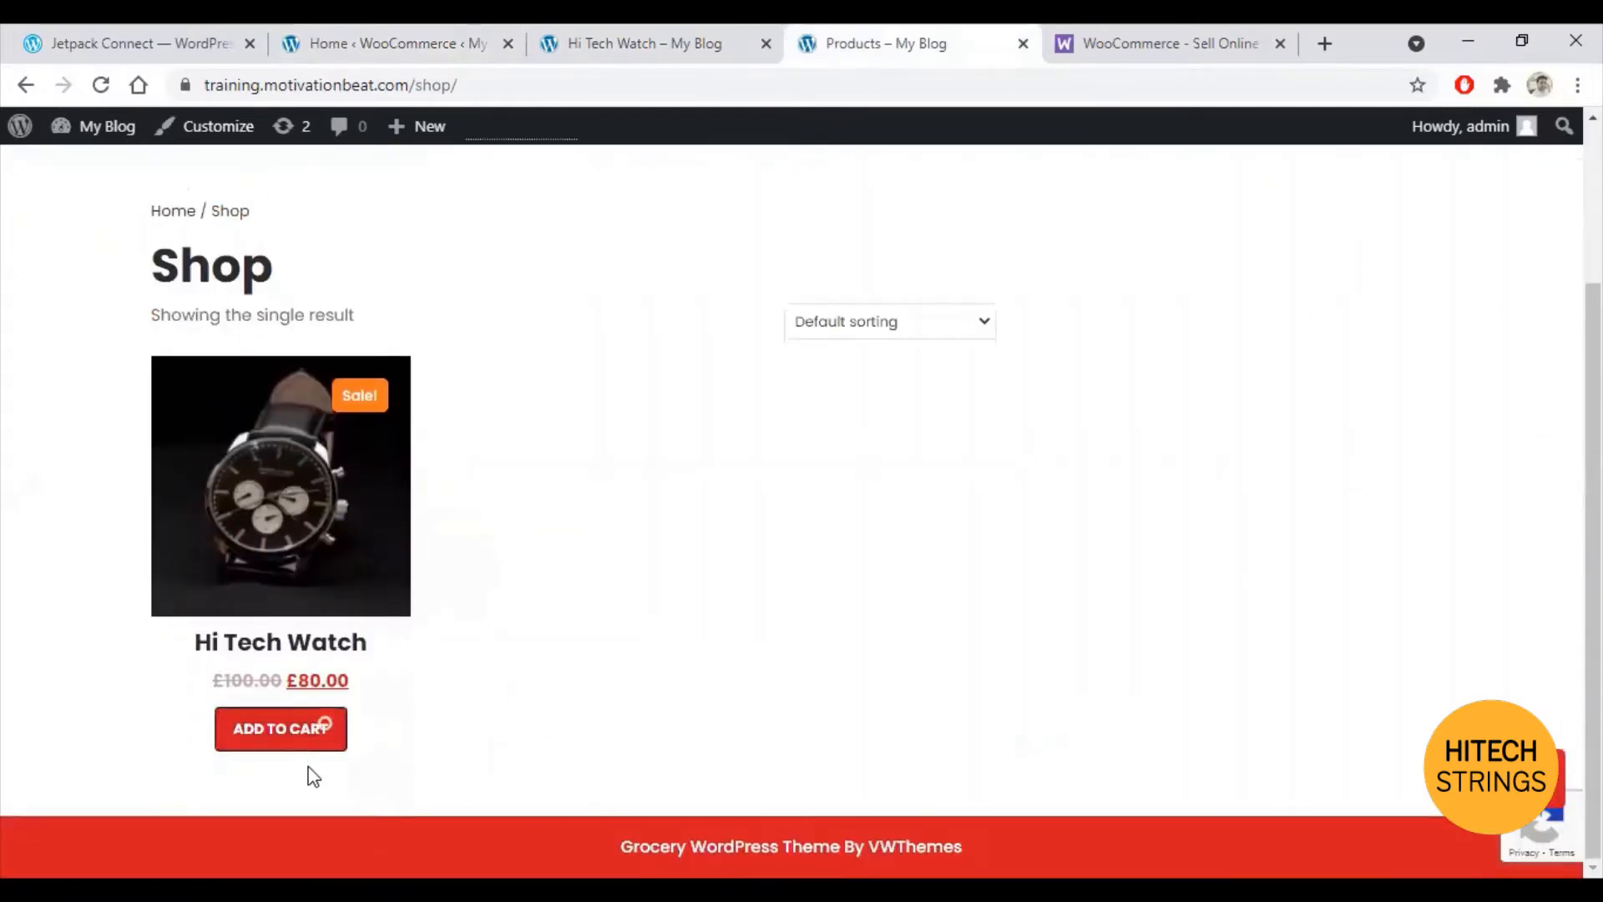
click(349, 739)
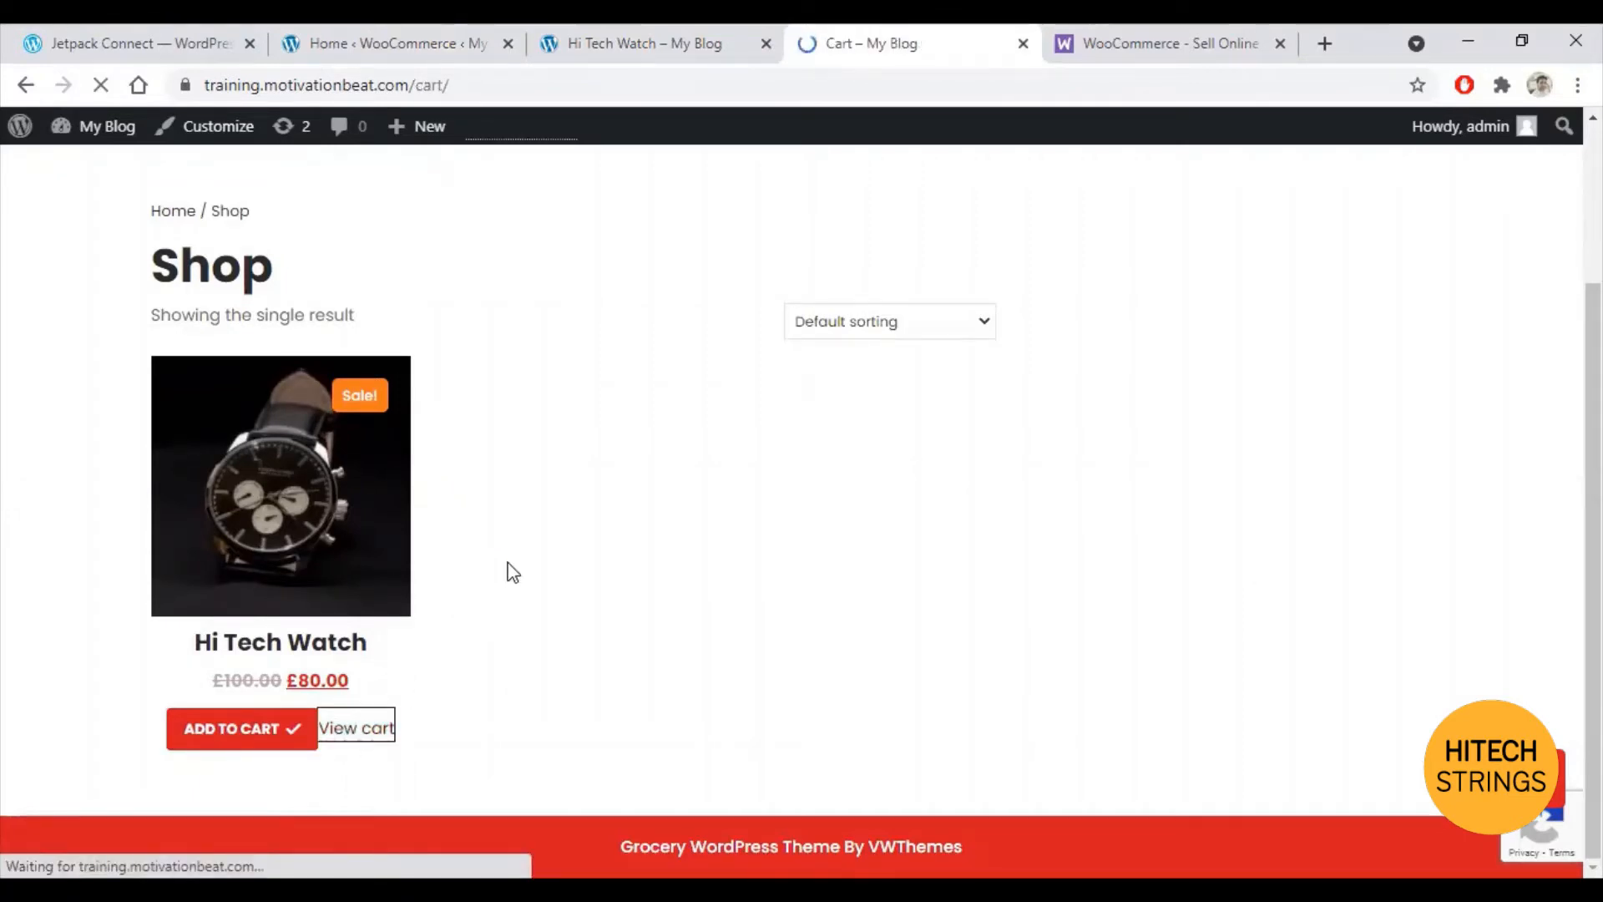
scroll(643, 626, down, 1)
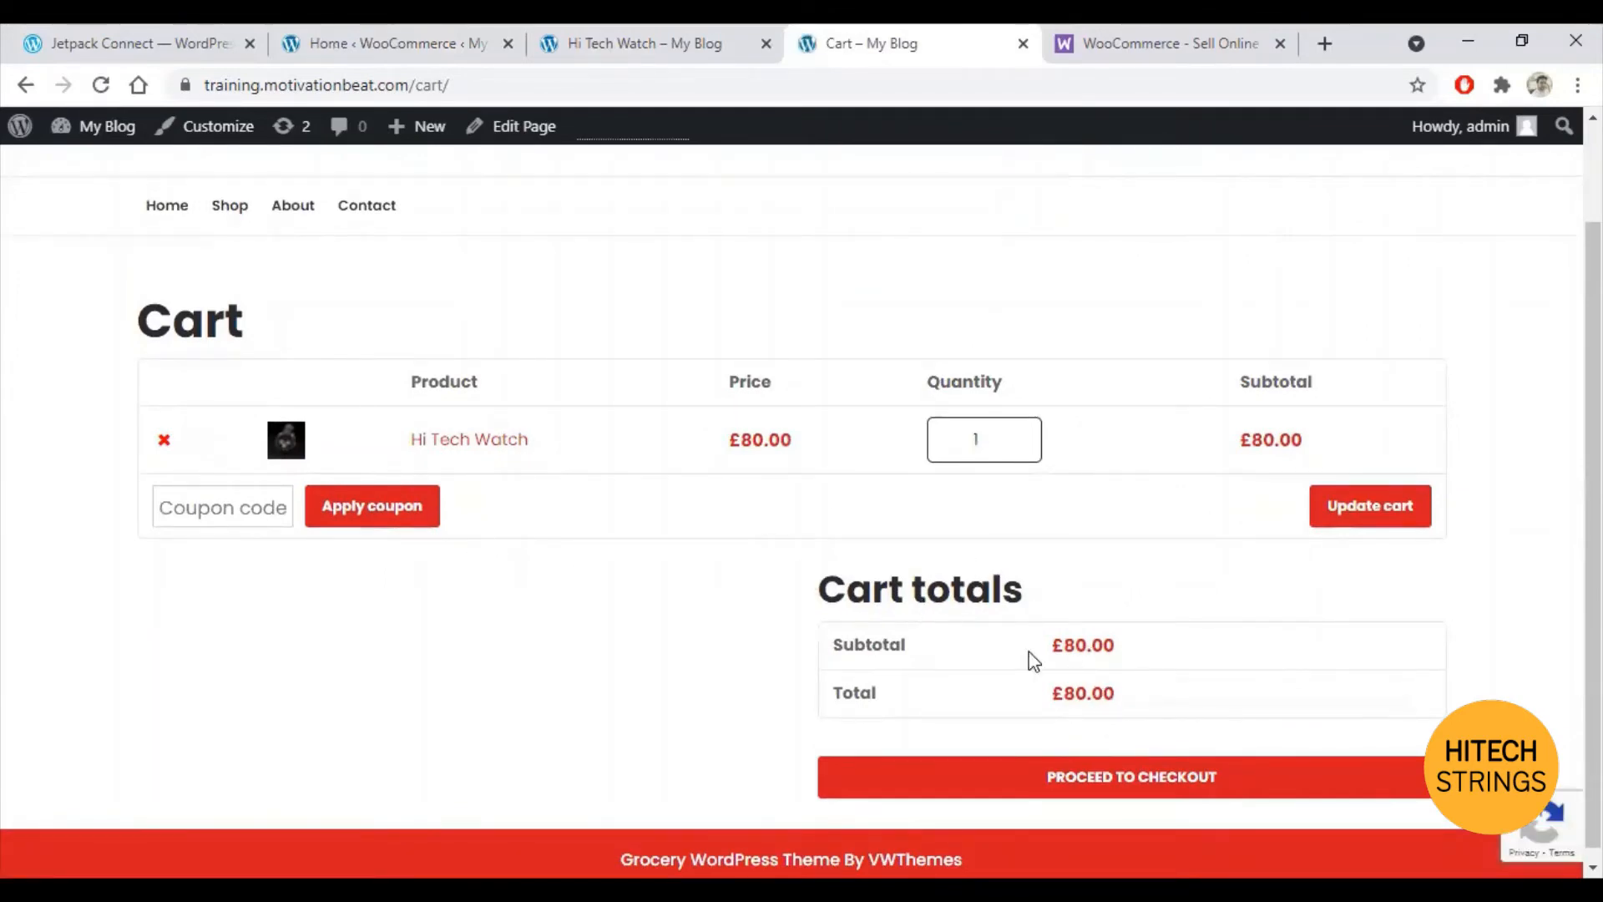
click(1158, 779)
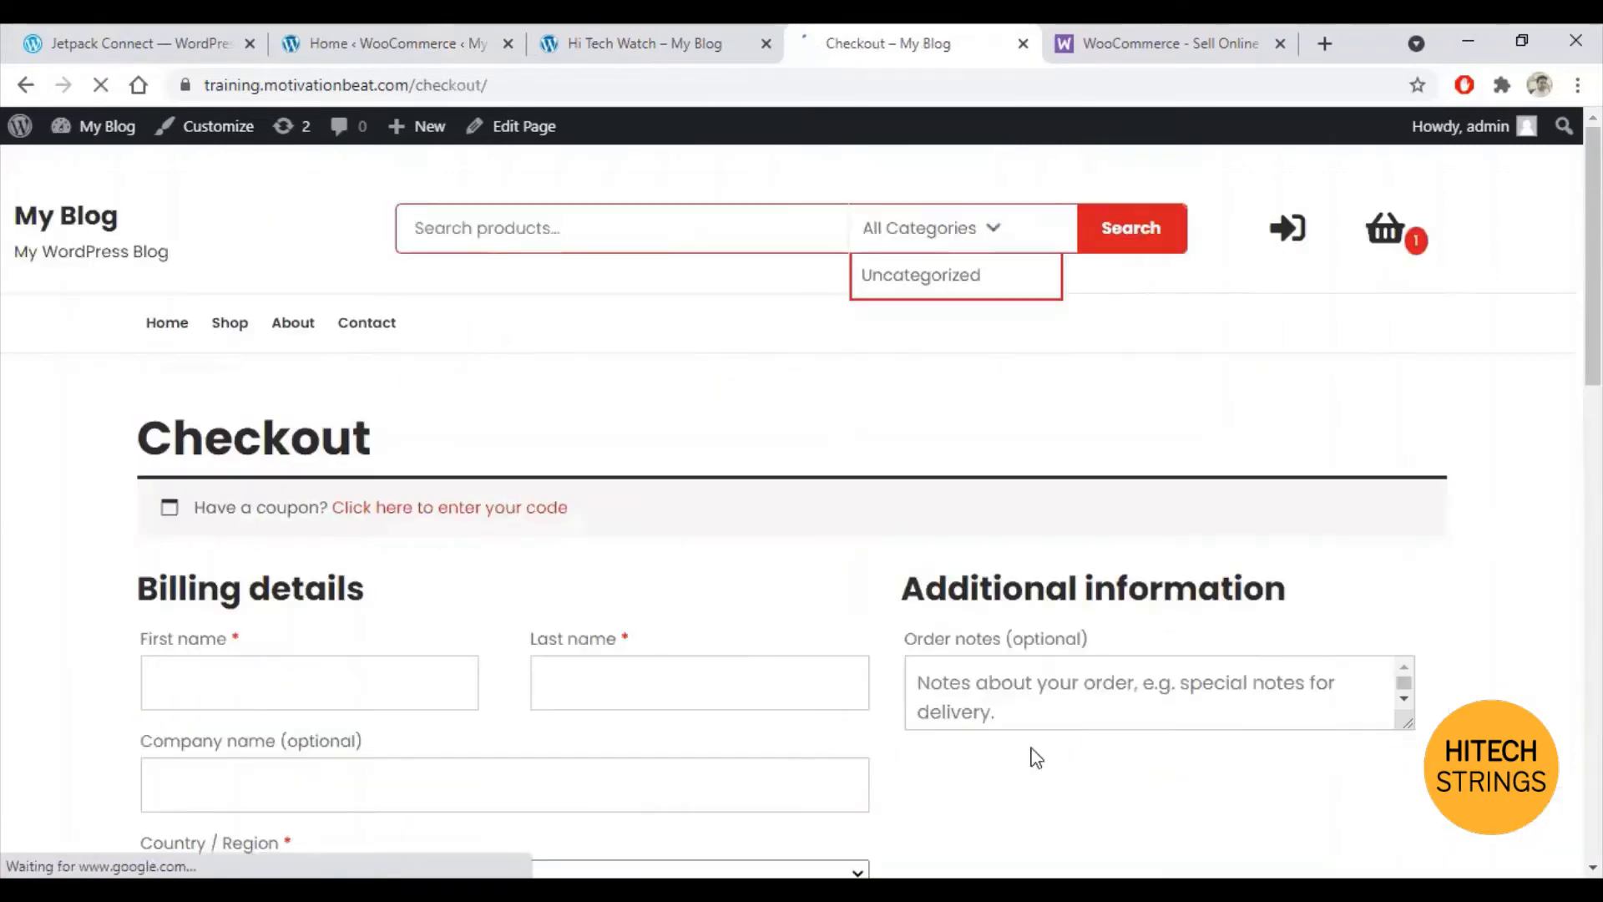
Step: Try placing the order from the checkout page with the billing form empty
scroll(546, 554, down, 4)
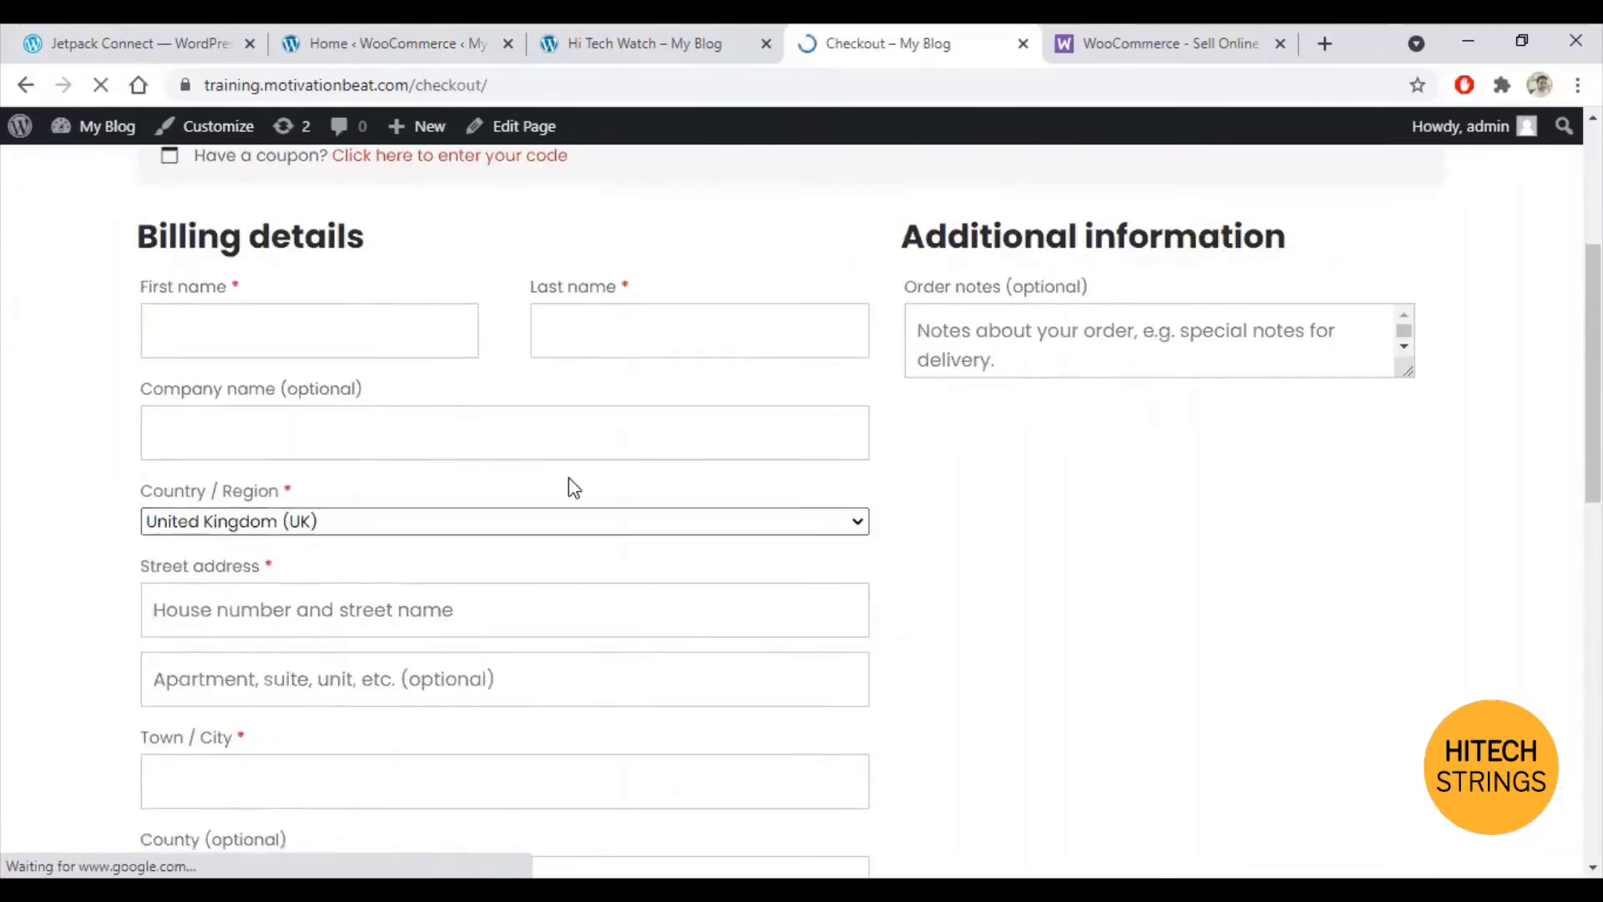
scroll(654, 451, down, 10)
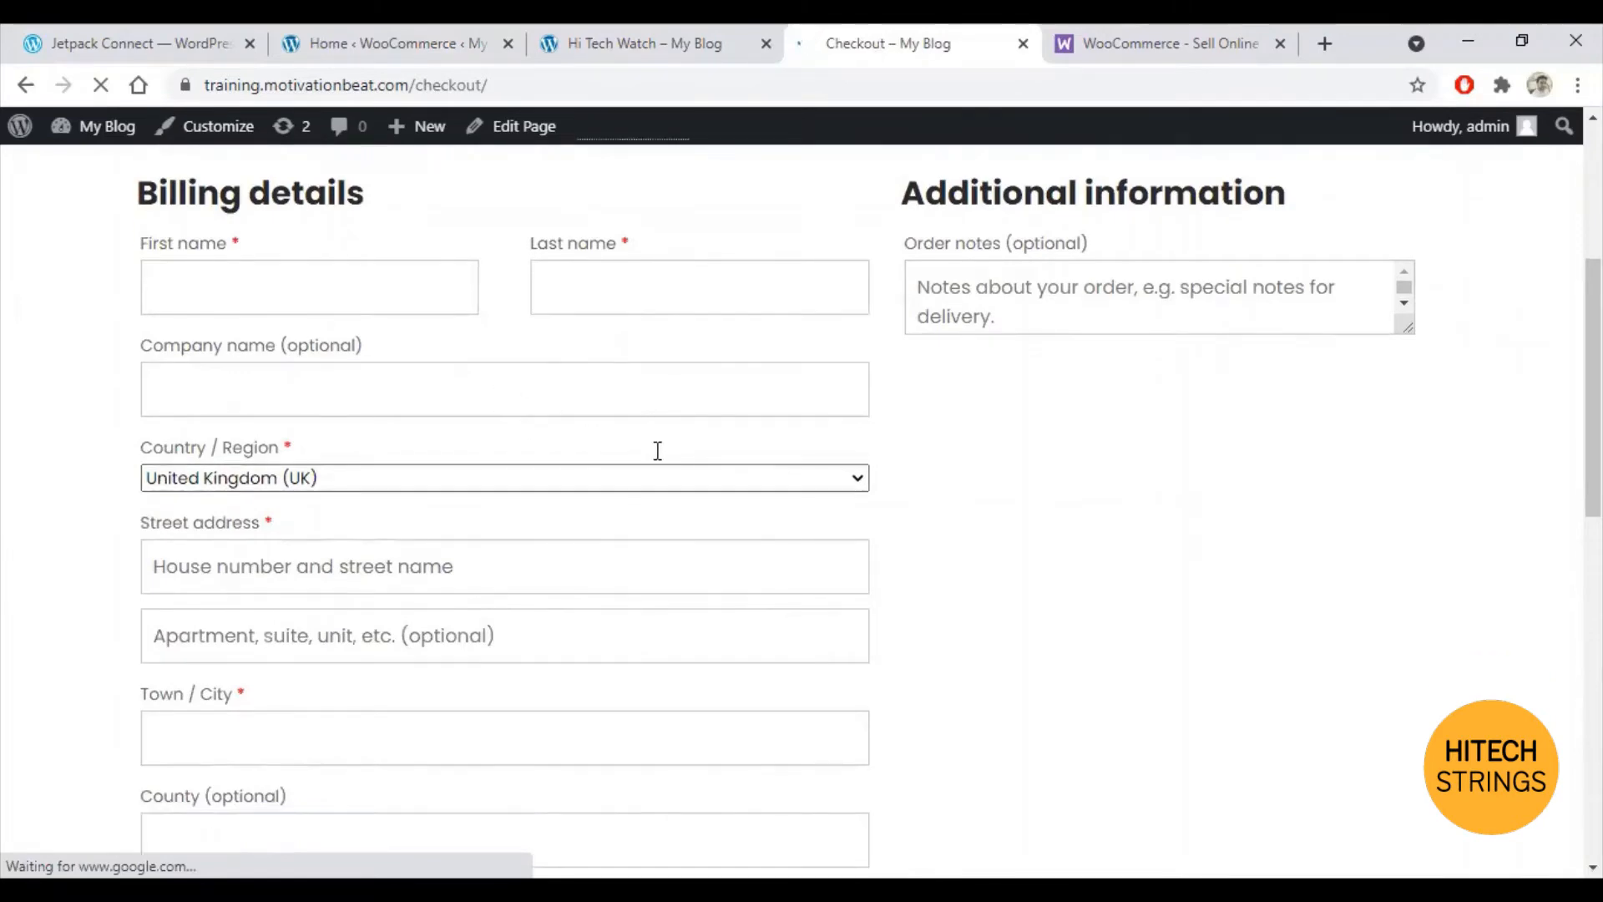
scroll(735, 464, down, 3)
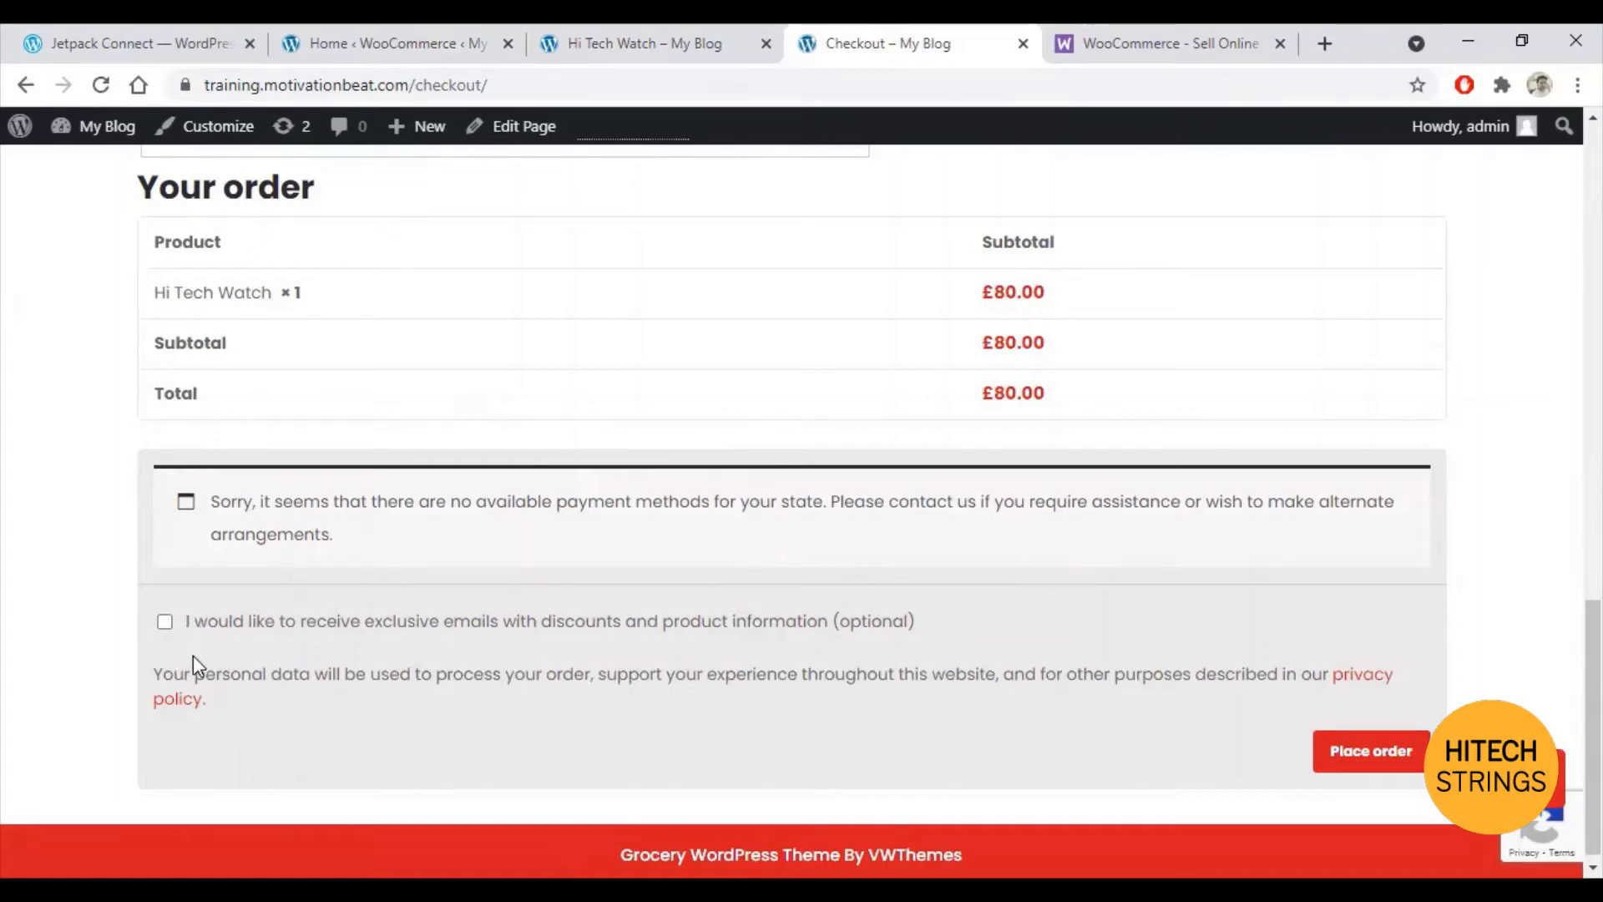
click(1386, 749)
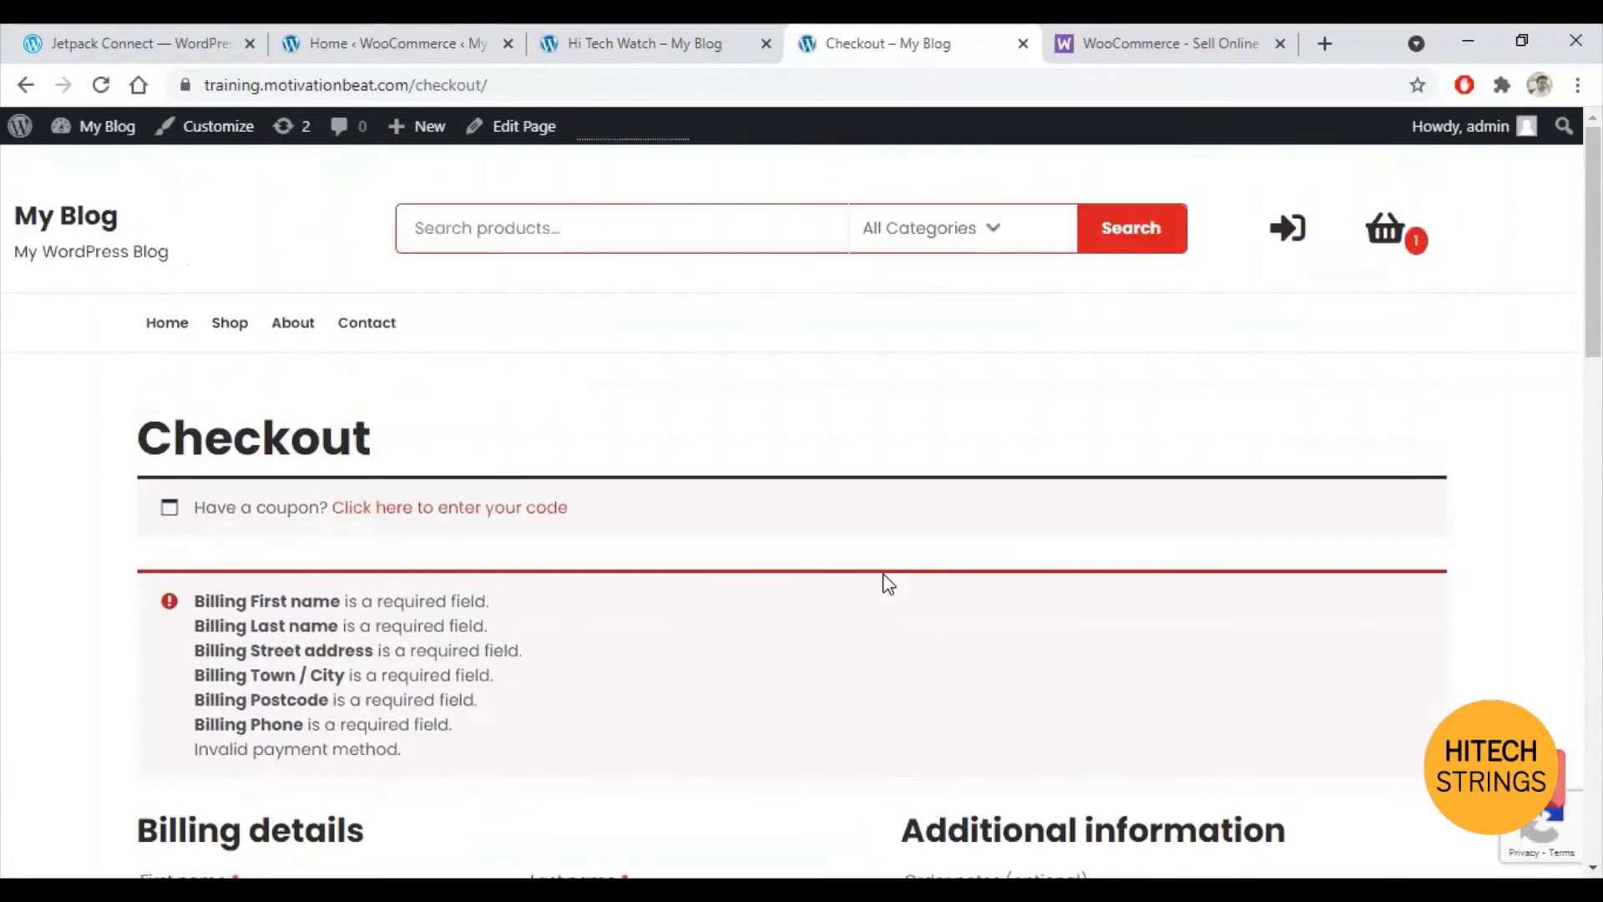
Step: Review the missing-billing-field and invalid payment method errors, then return to WooCommerce admin Home
scroll(242, 605, down, 1)
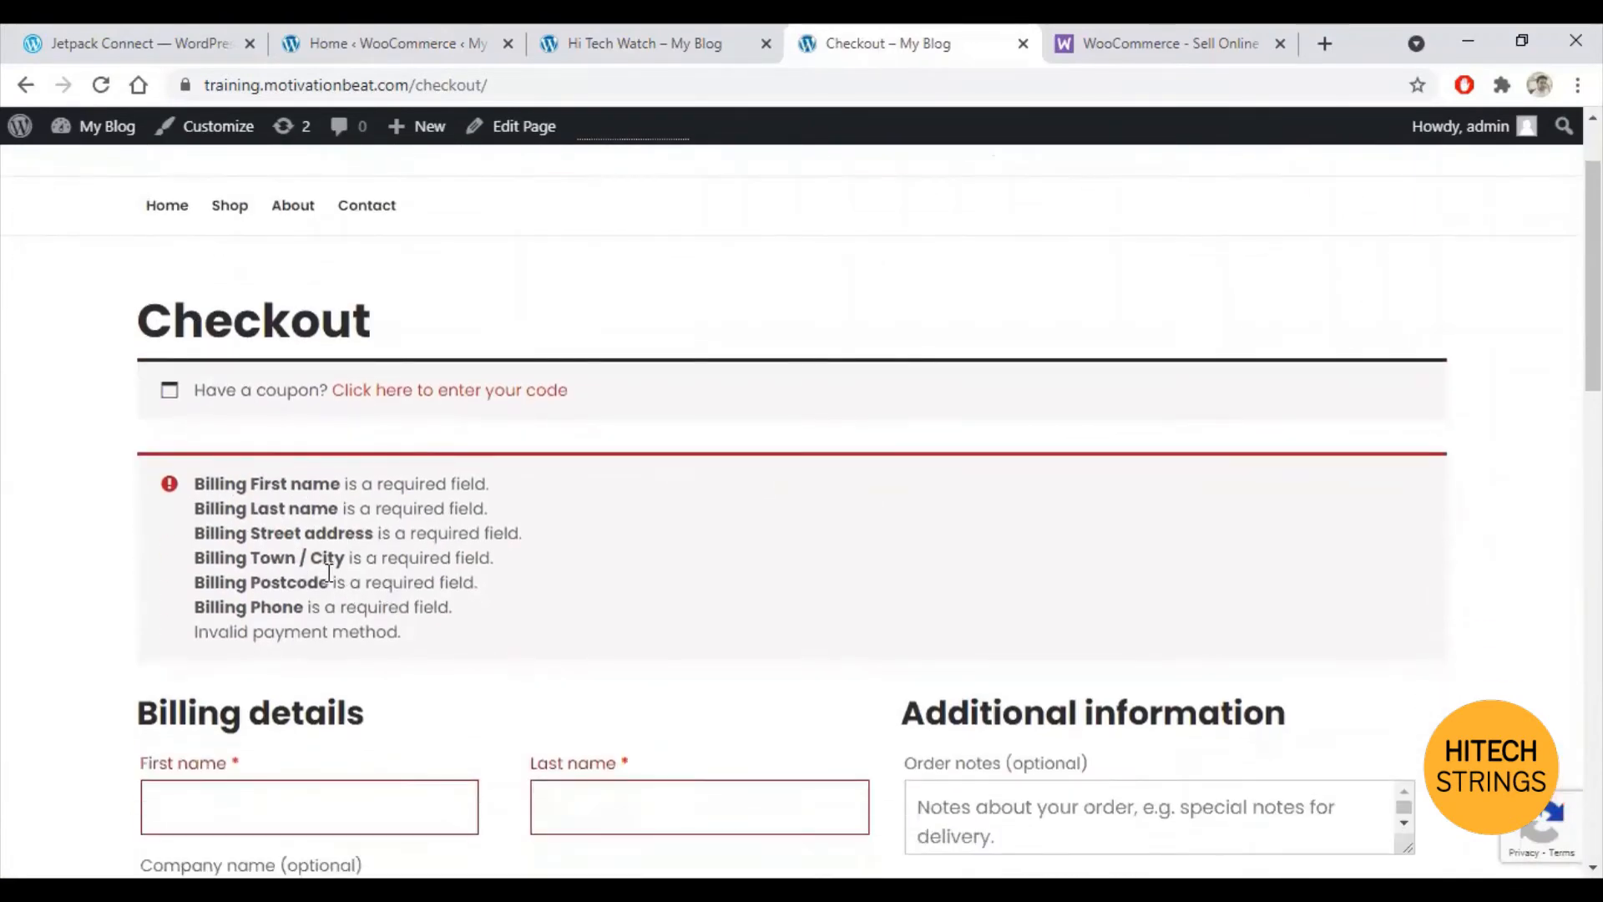
scroll(284, 608, down, 3)
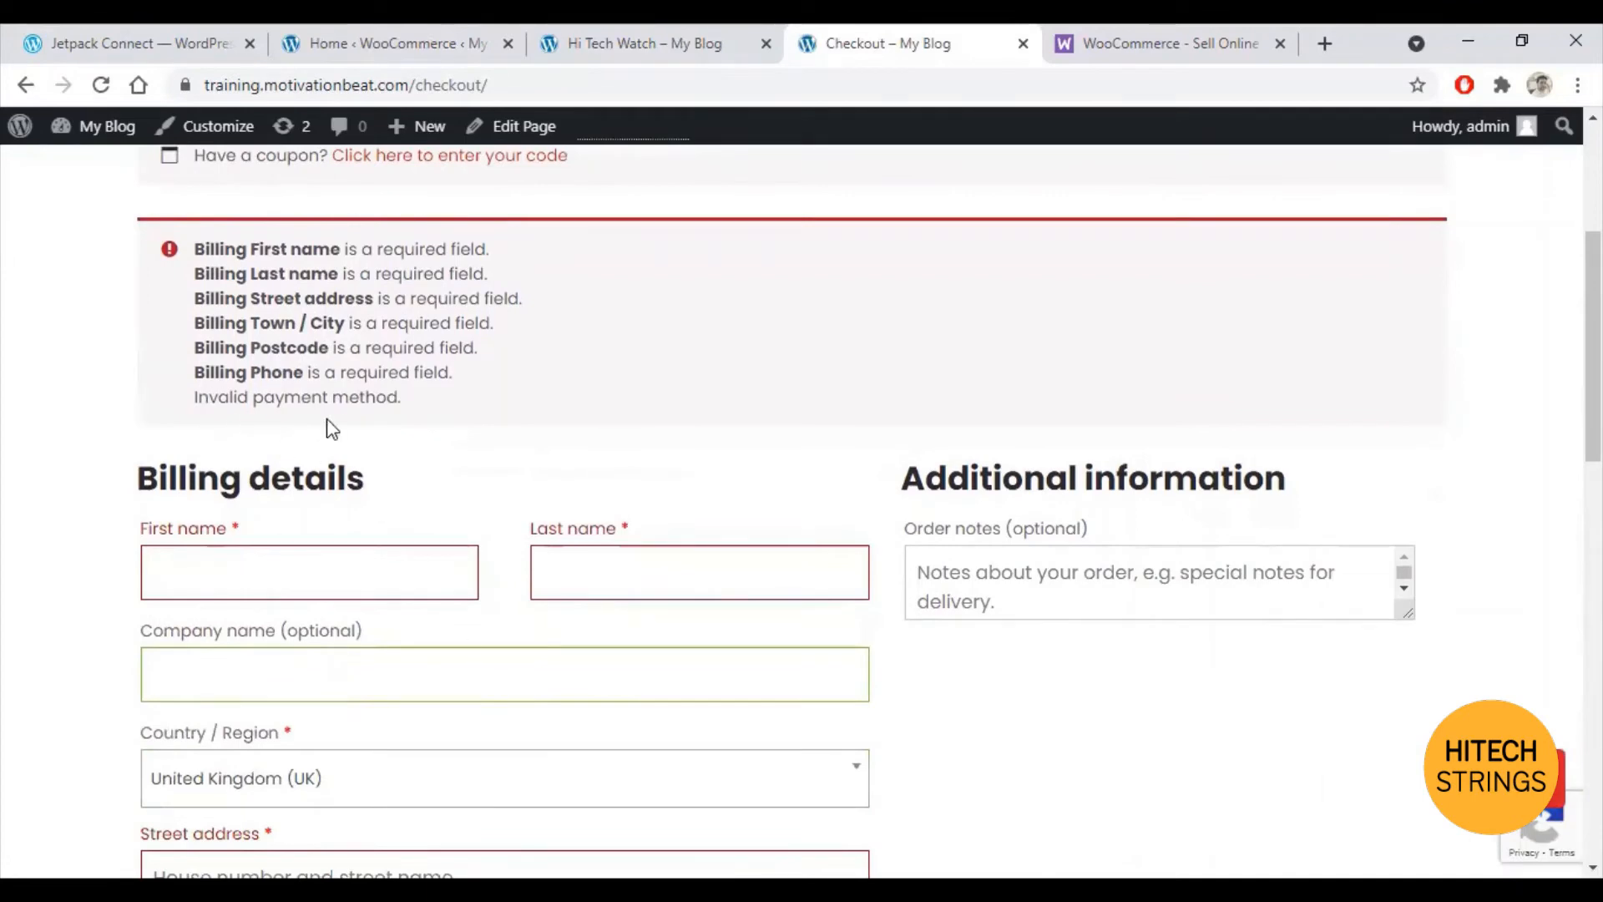
scroll(938, 637, down, 10)
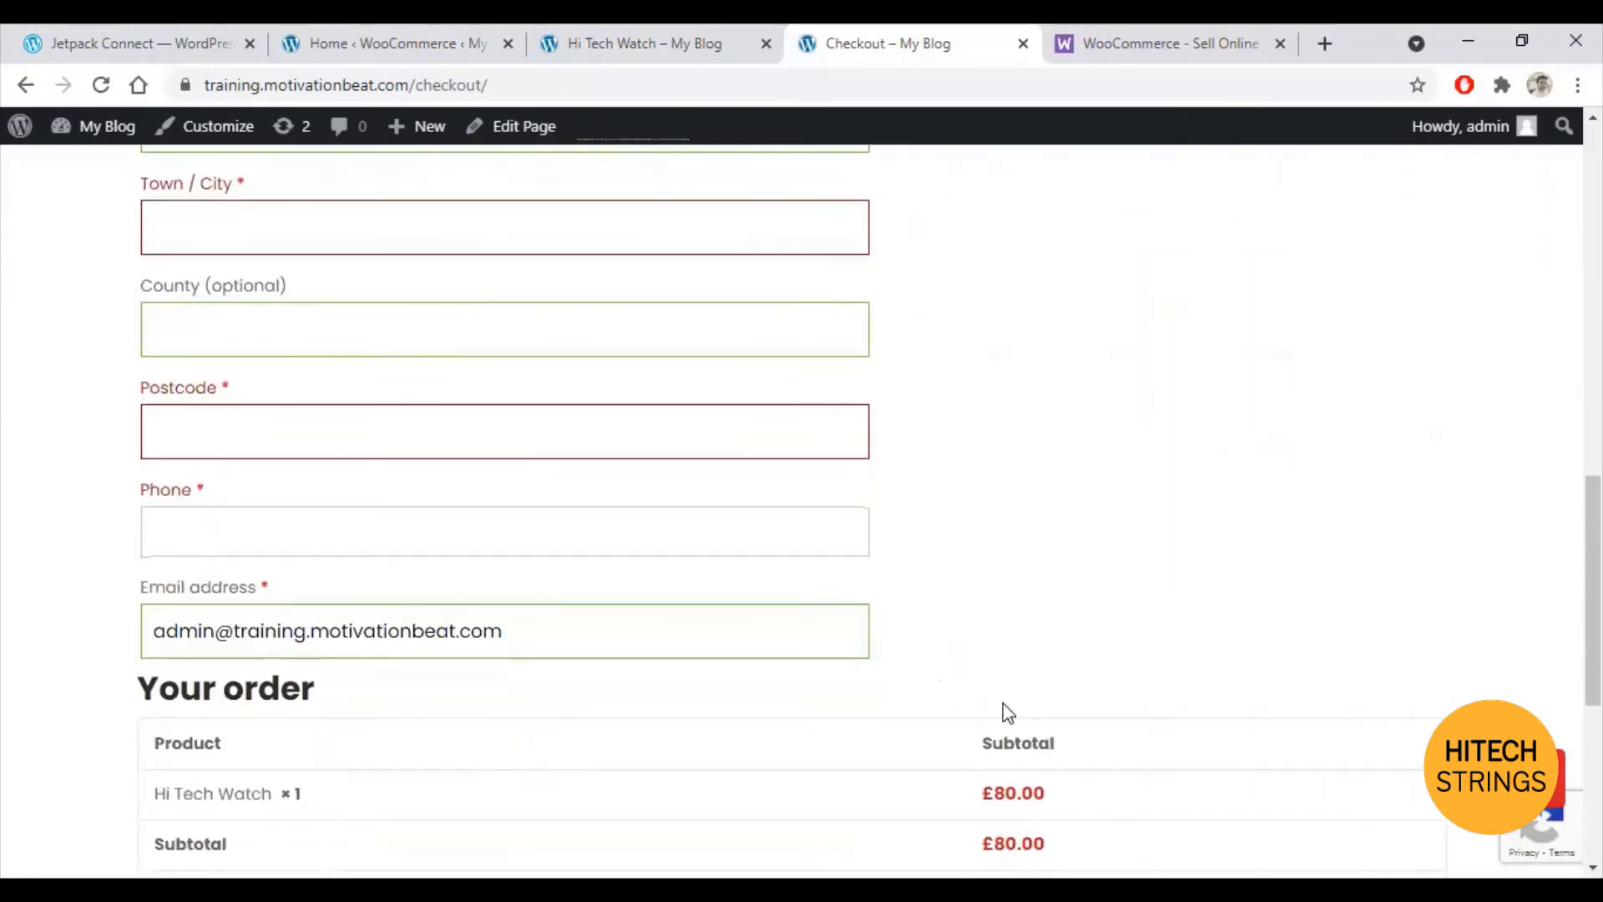
scroll(927, 694, down, 4)
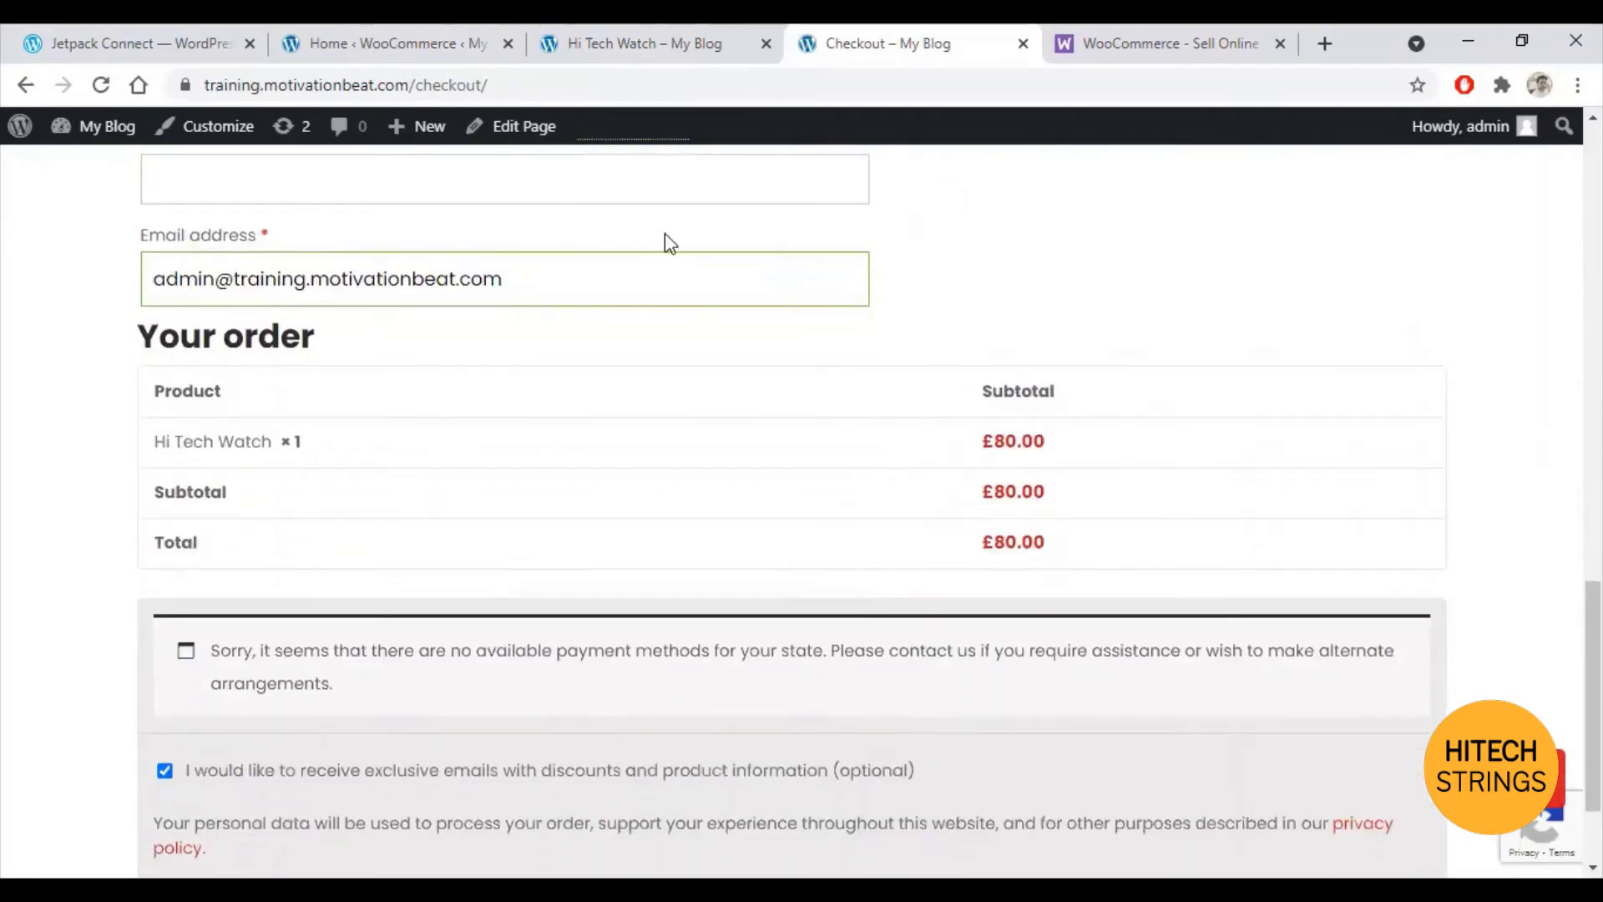
click(371, 33)
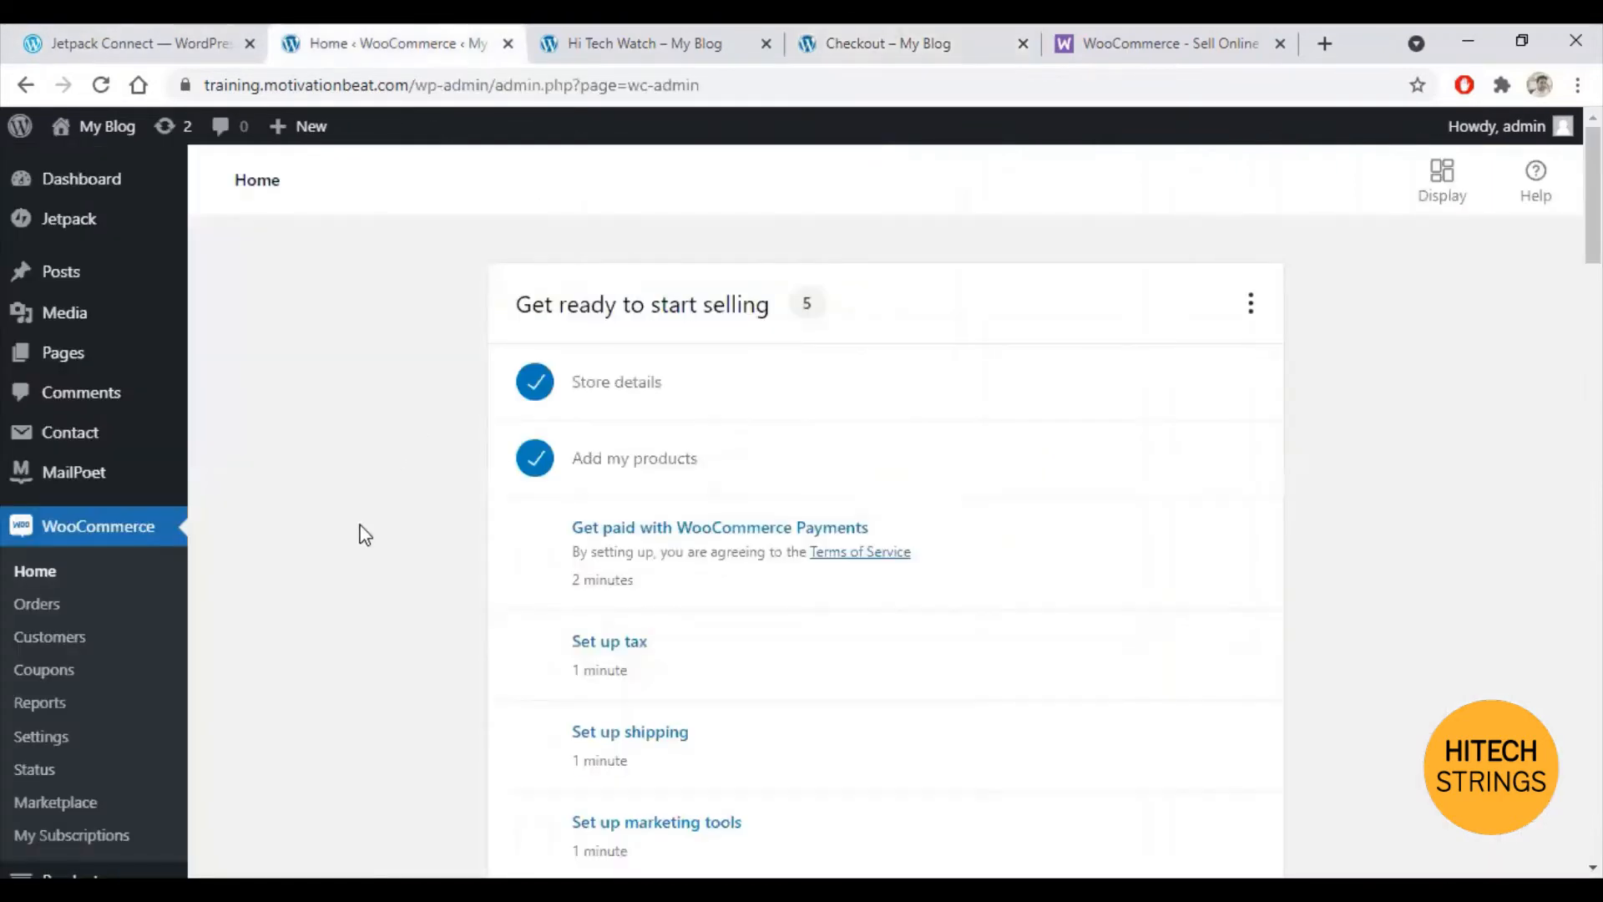
Step: Open WooCommerce Settings > Payments to view the disabled payment methods, including Cash on delivery
click(63, 745)
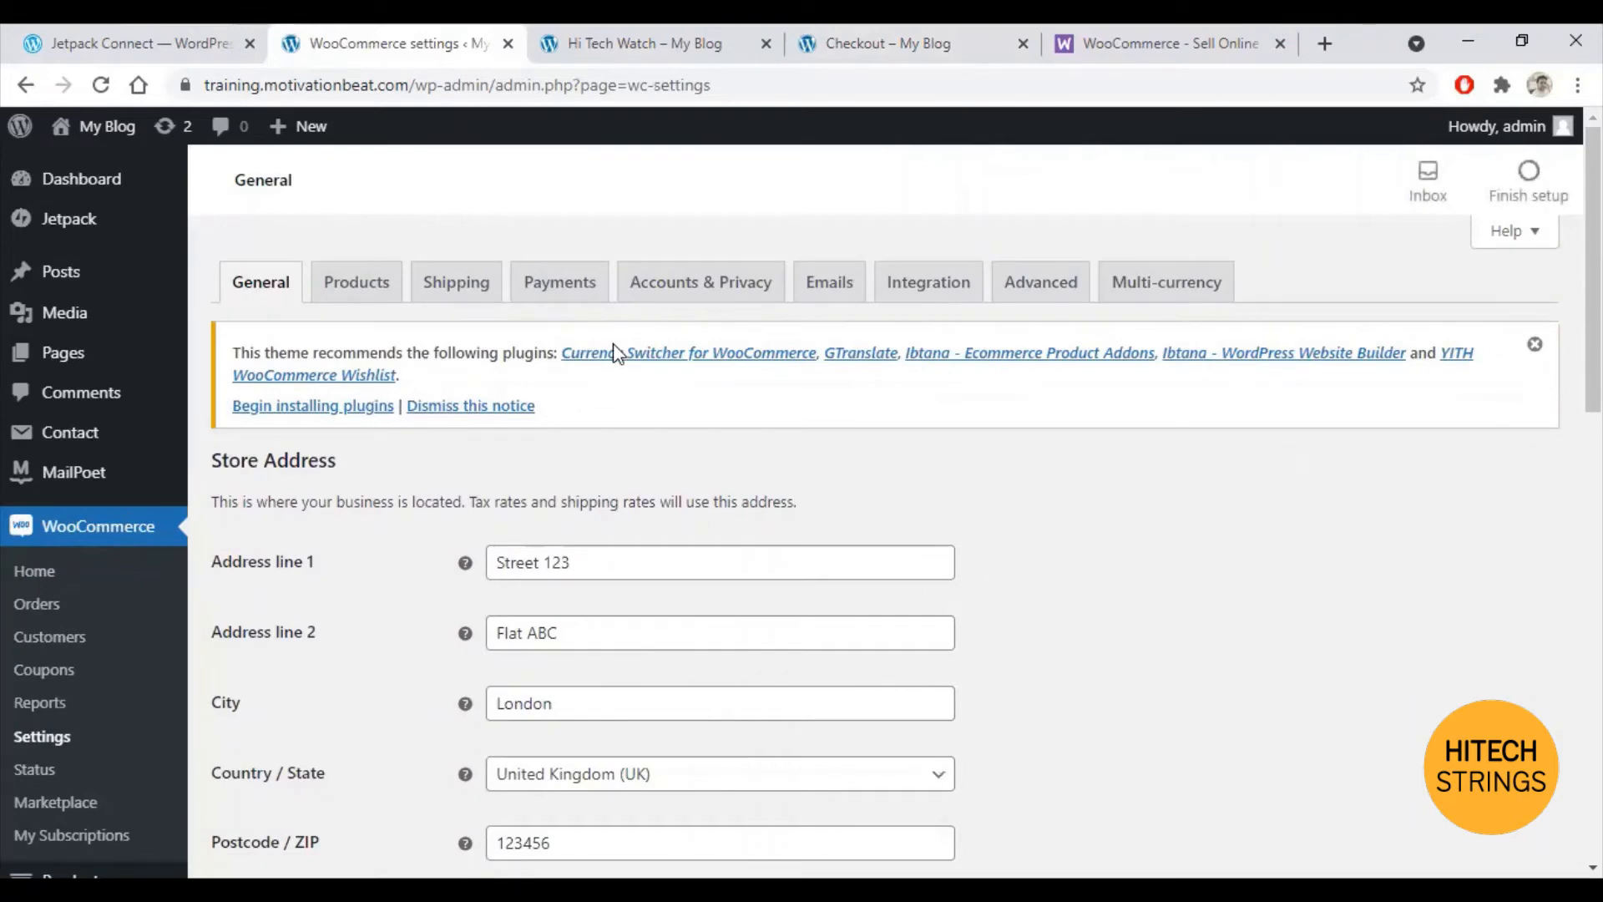
click(574, 288)
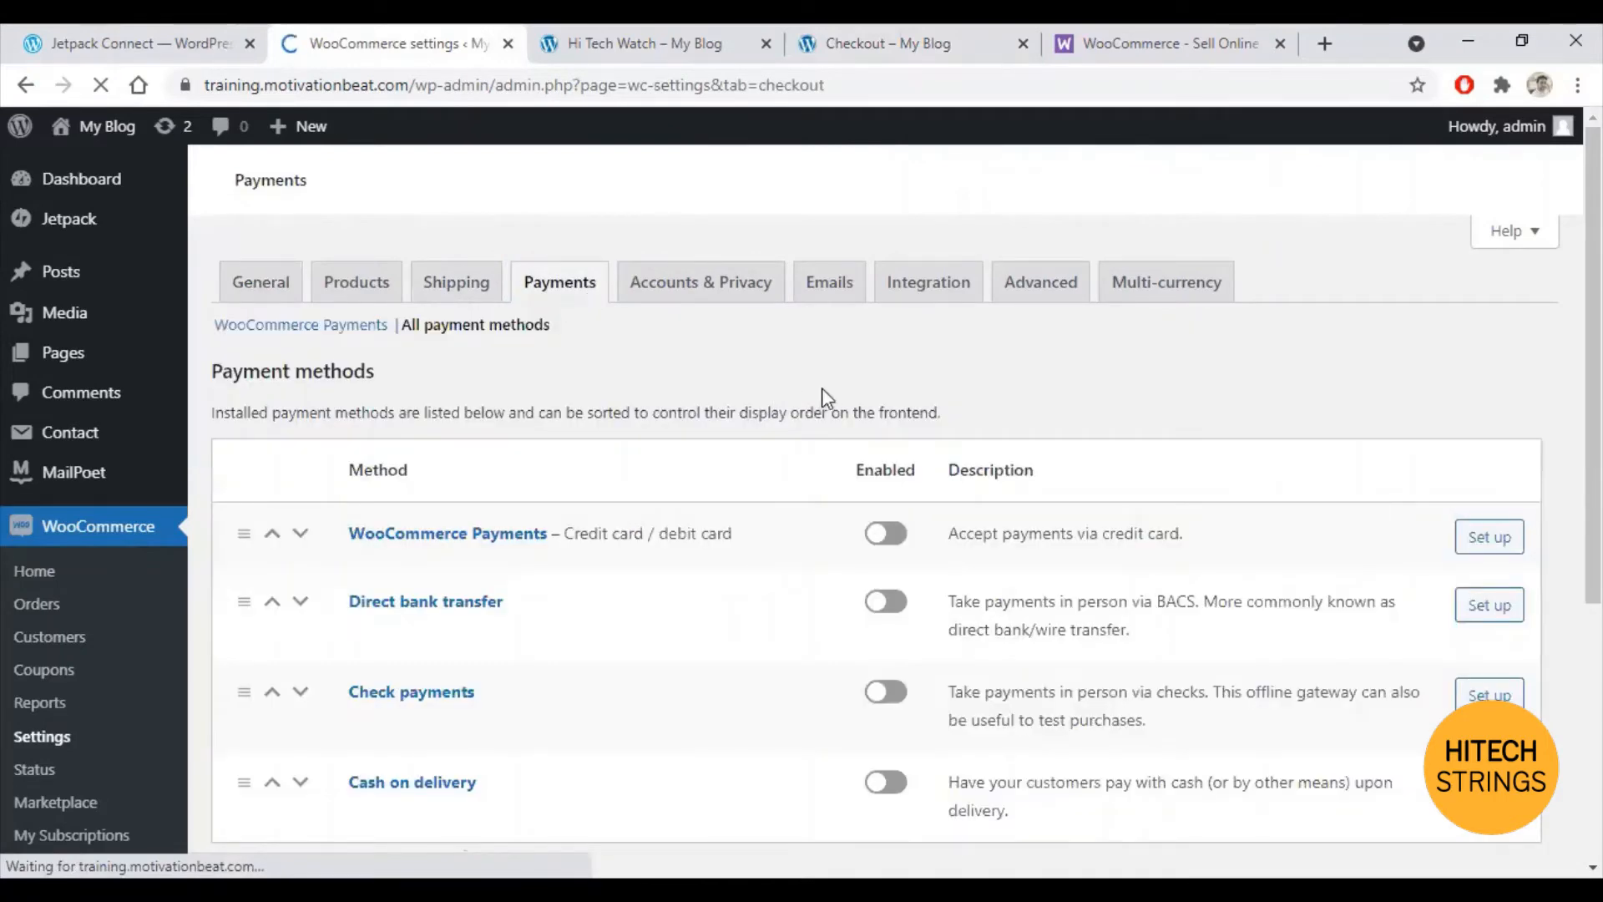
scroll(815, 367, down, 4)
scroll(806, 351, up, 3)
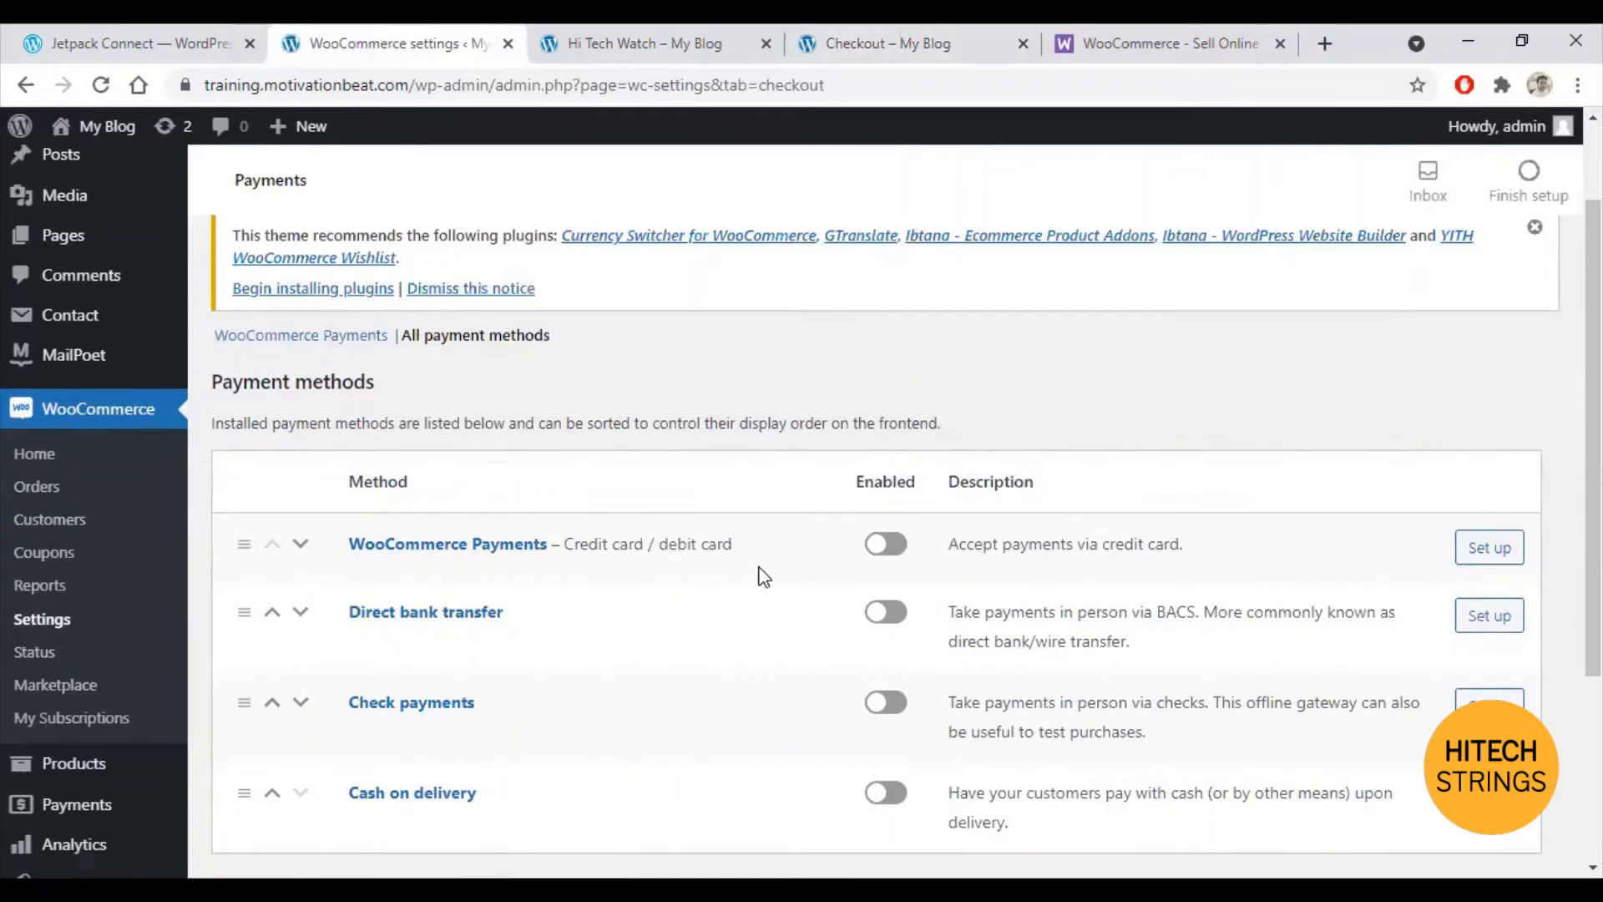
scroll(751, 560, down, 2)
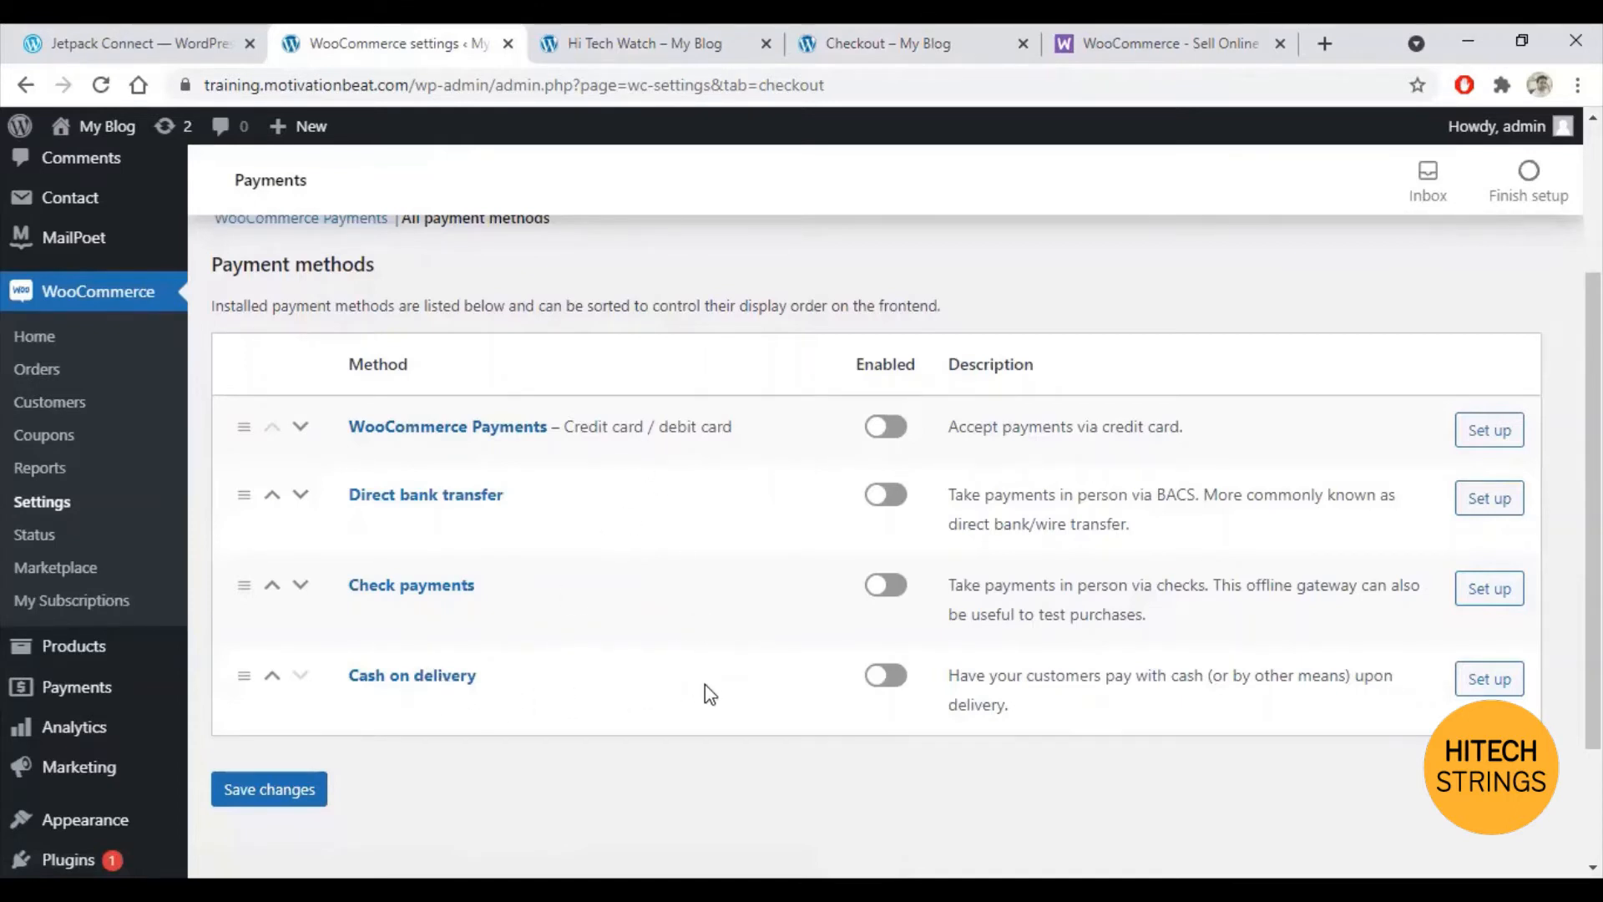
Step: Enable Cash on delivery and open its settings
click(894, 676)
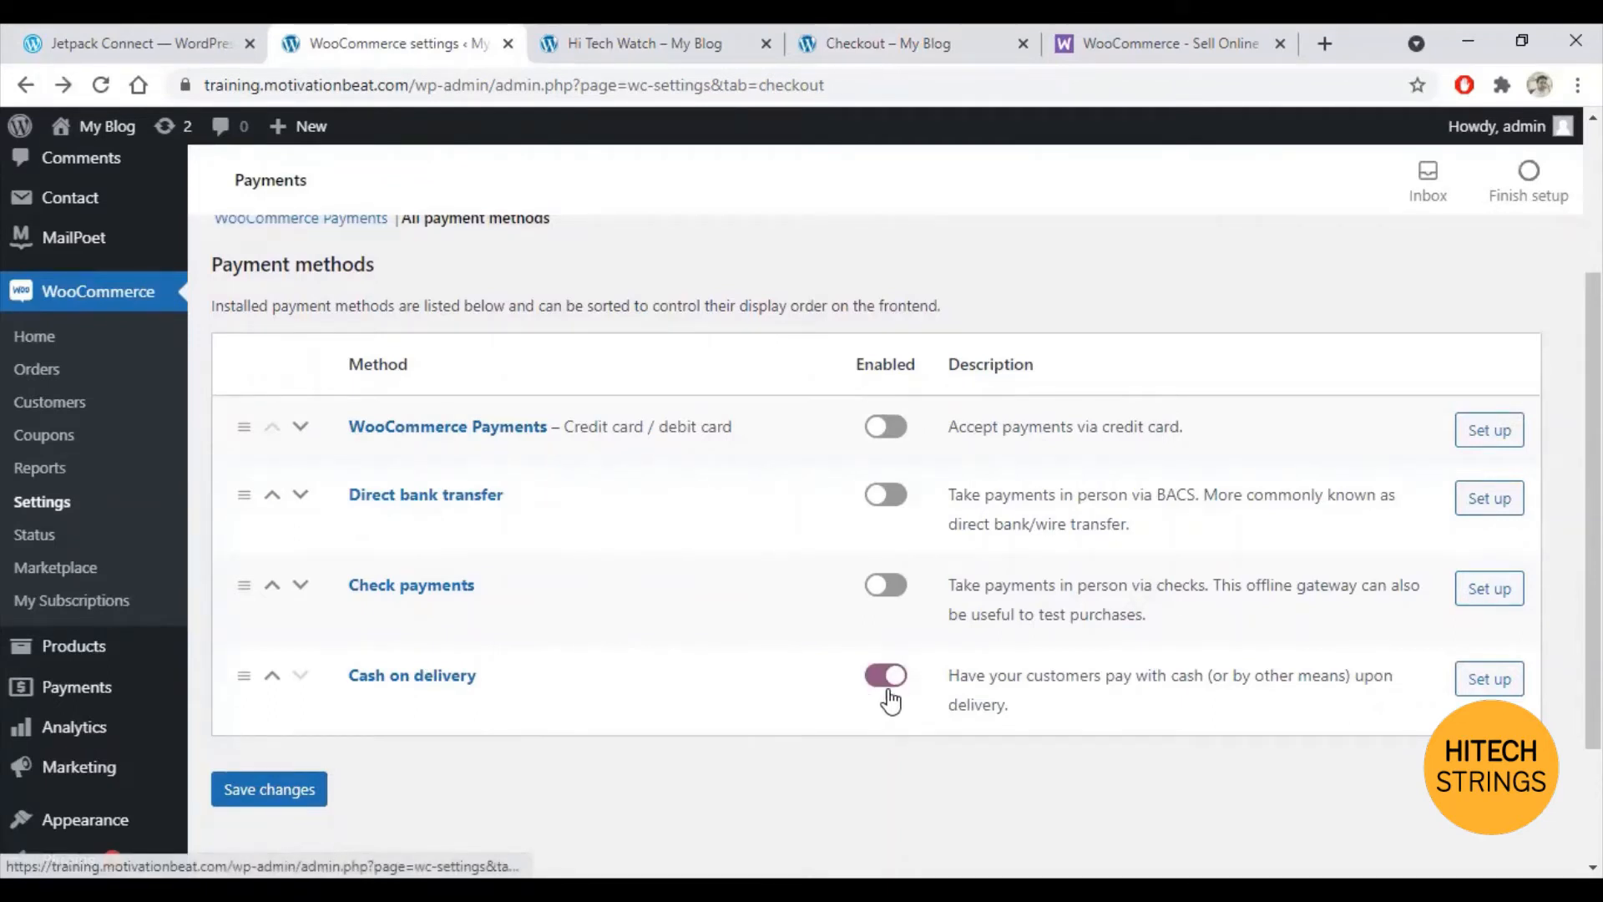
click(1512, 685)
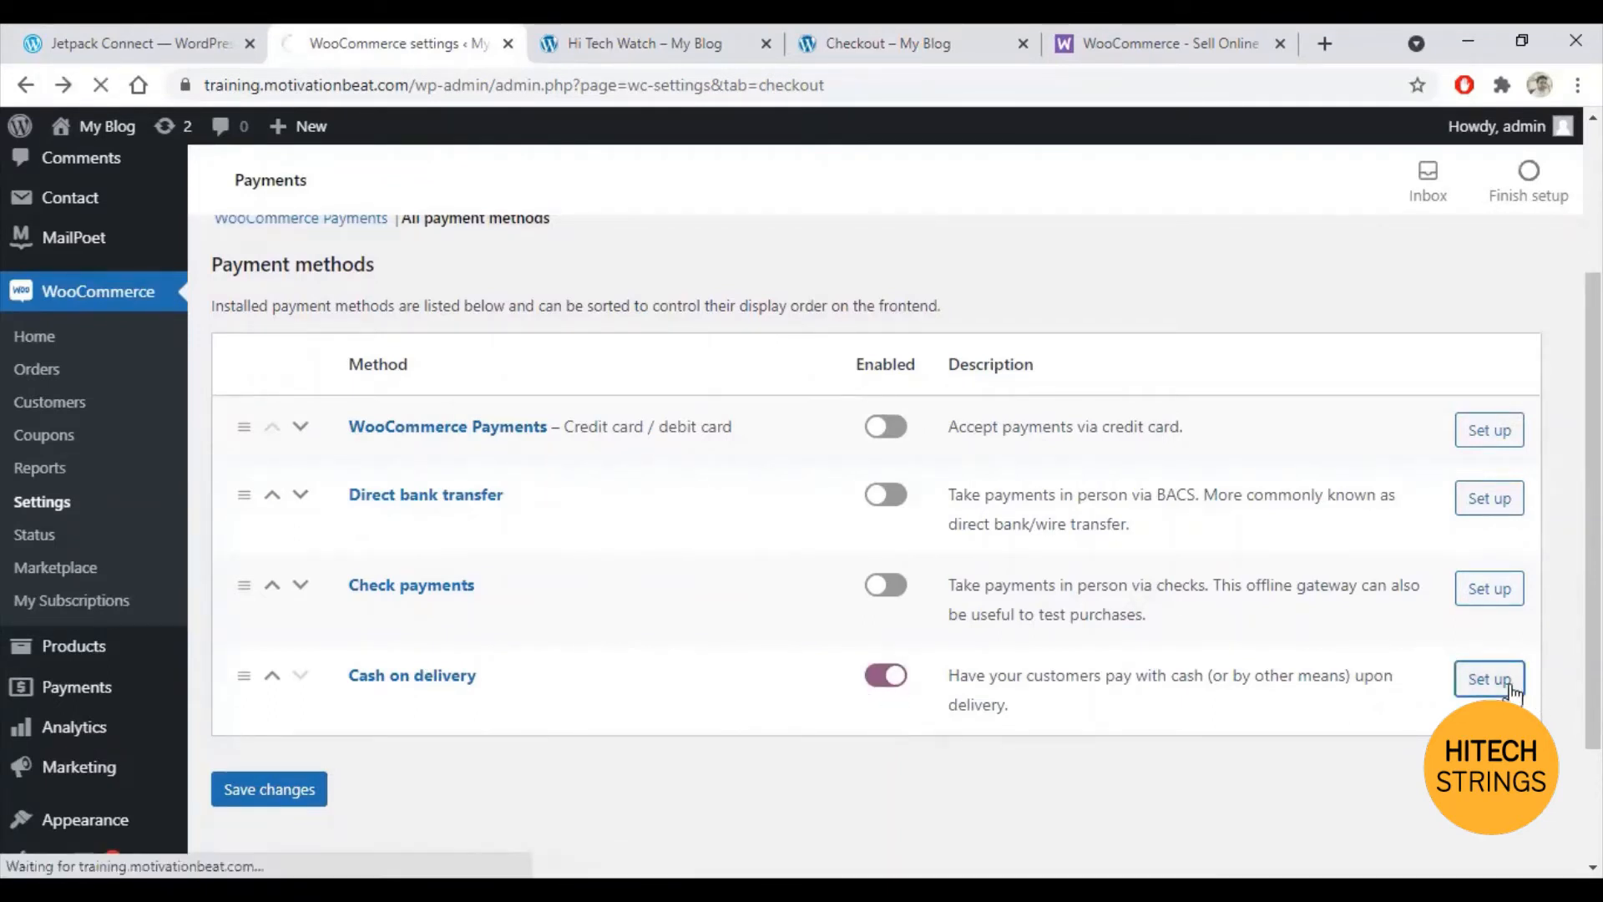
scroll(1025, 457, down, 1)
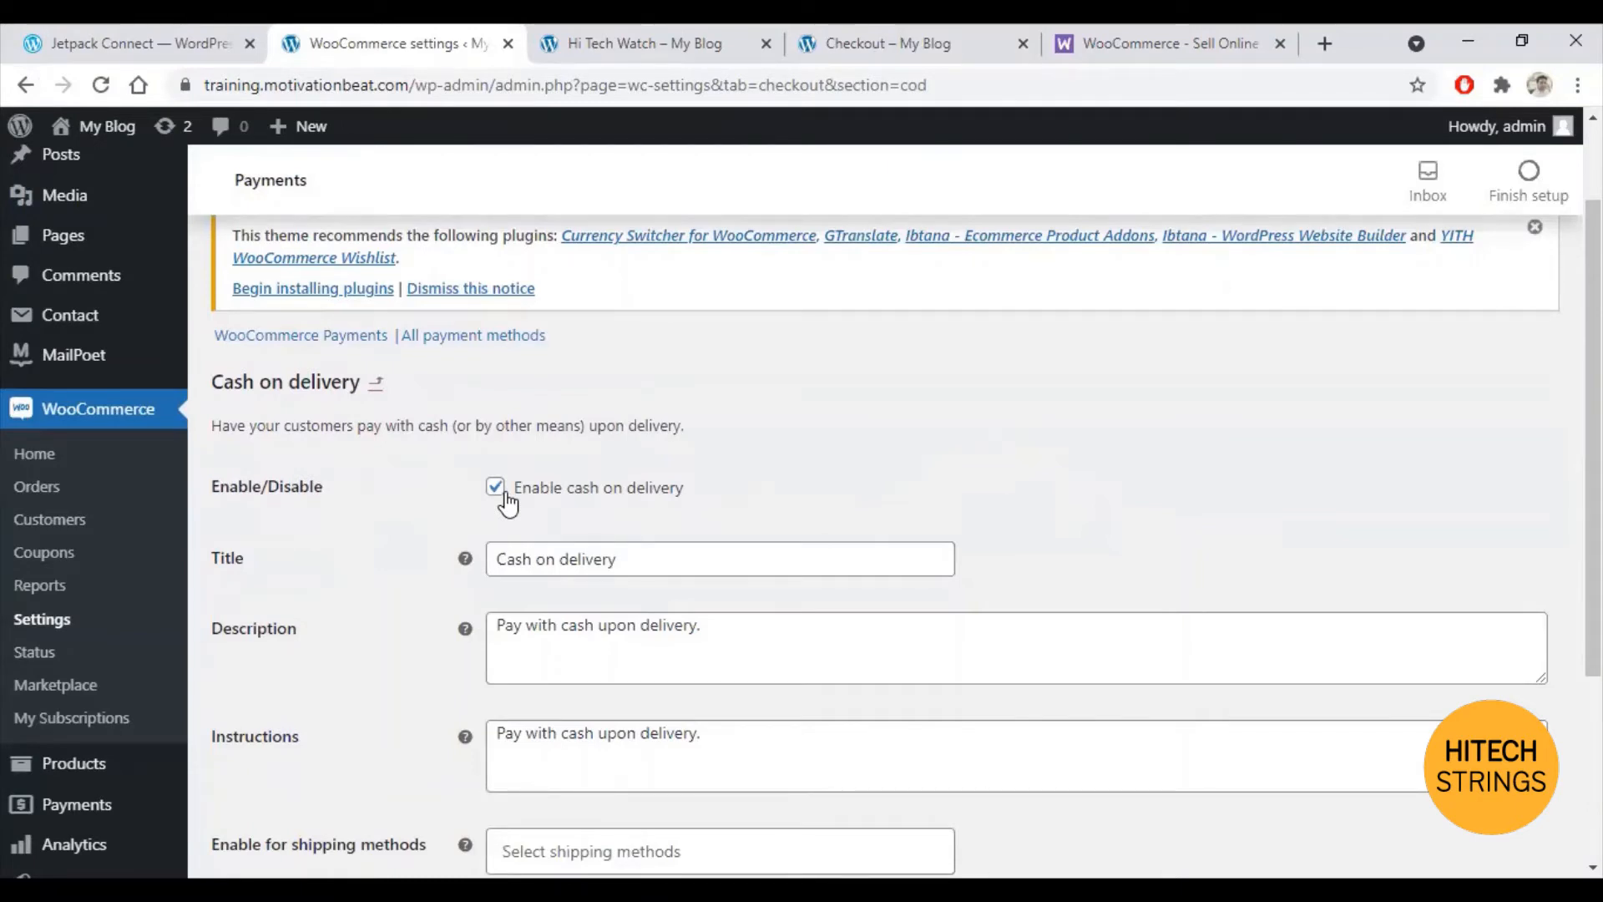
scroll(507, 501, down, 3)
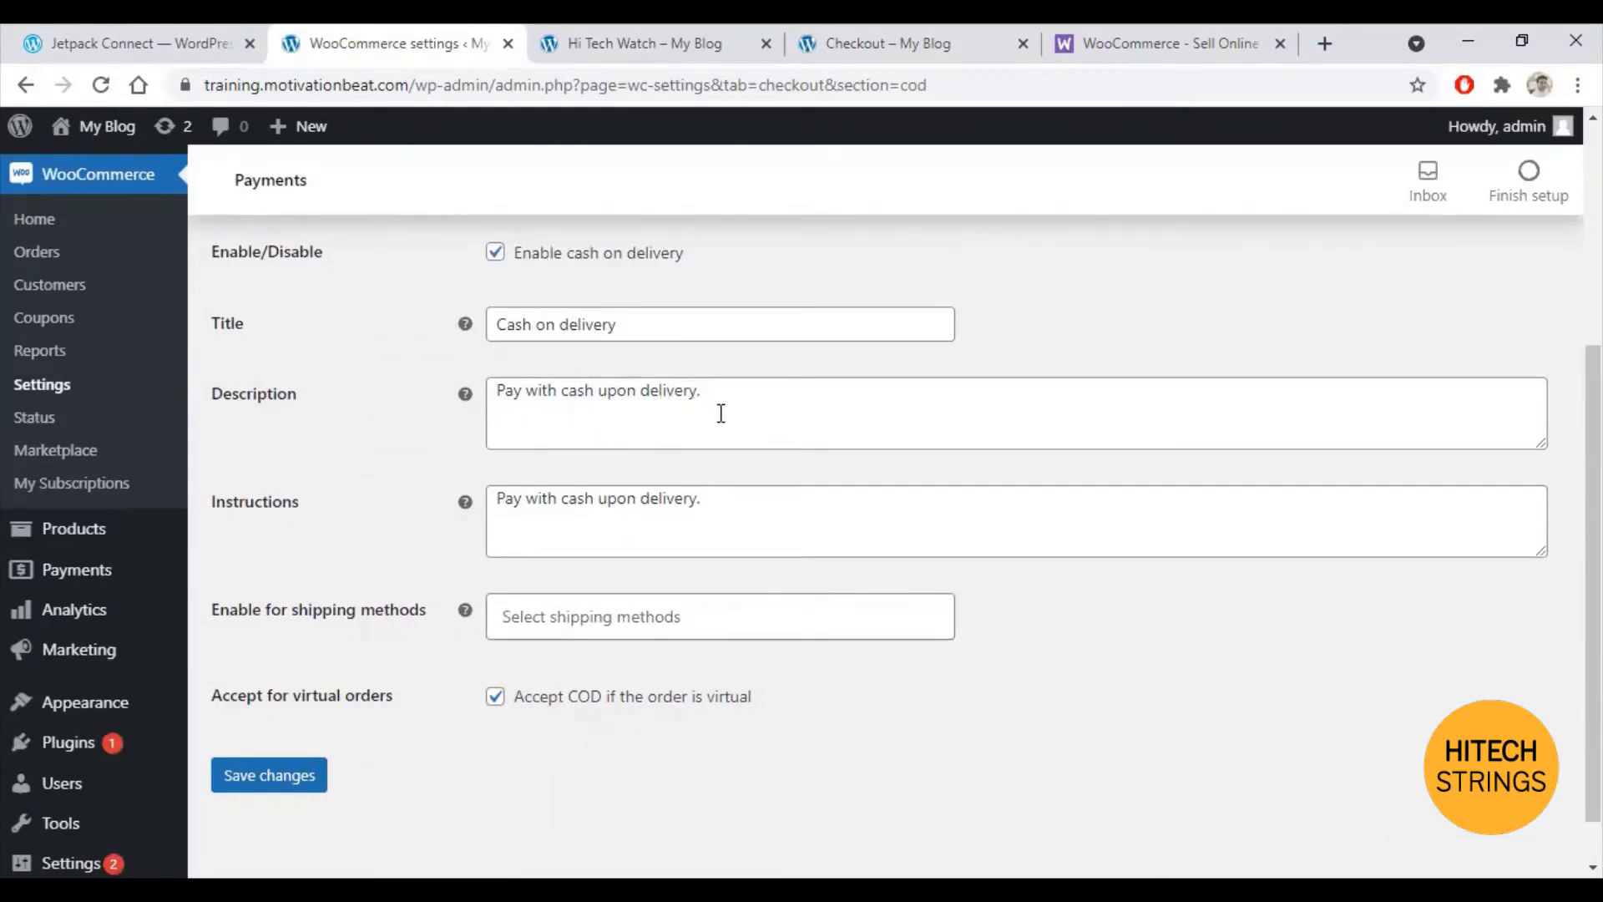
Step: Trim the Cash on delivery instructions to 'Pay with cash.', save, and recheck the payment methods list
click(774, 507)
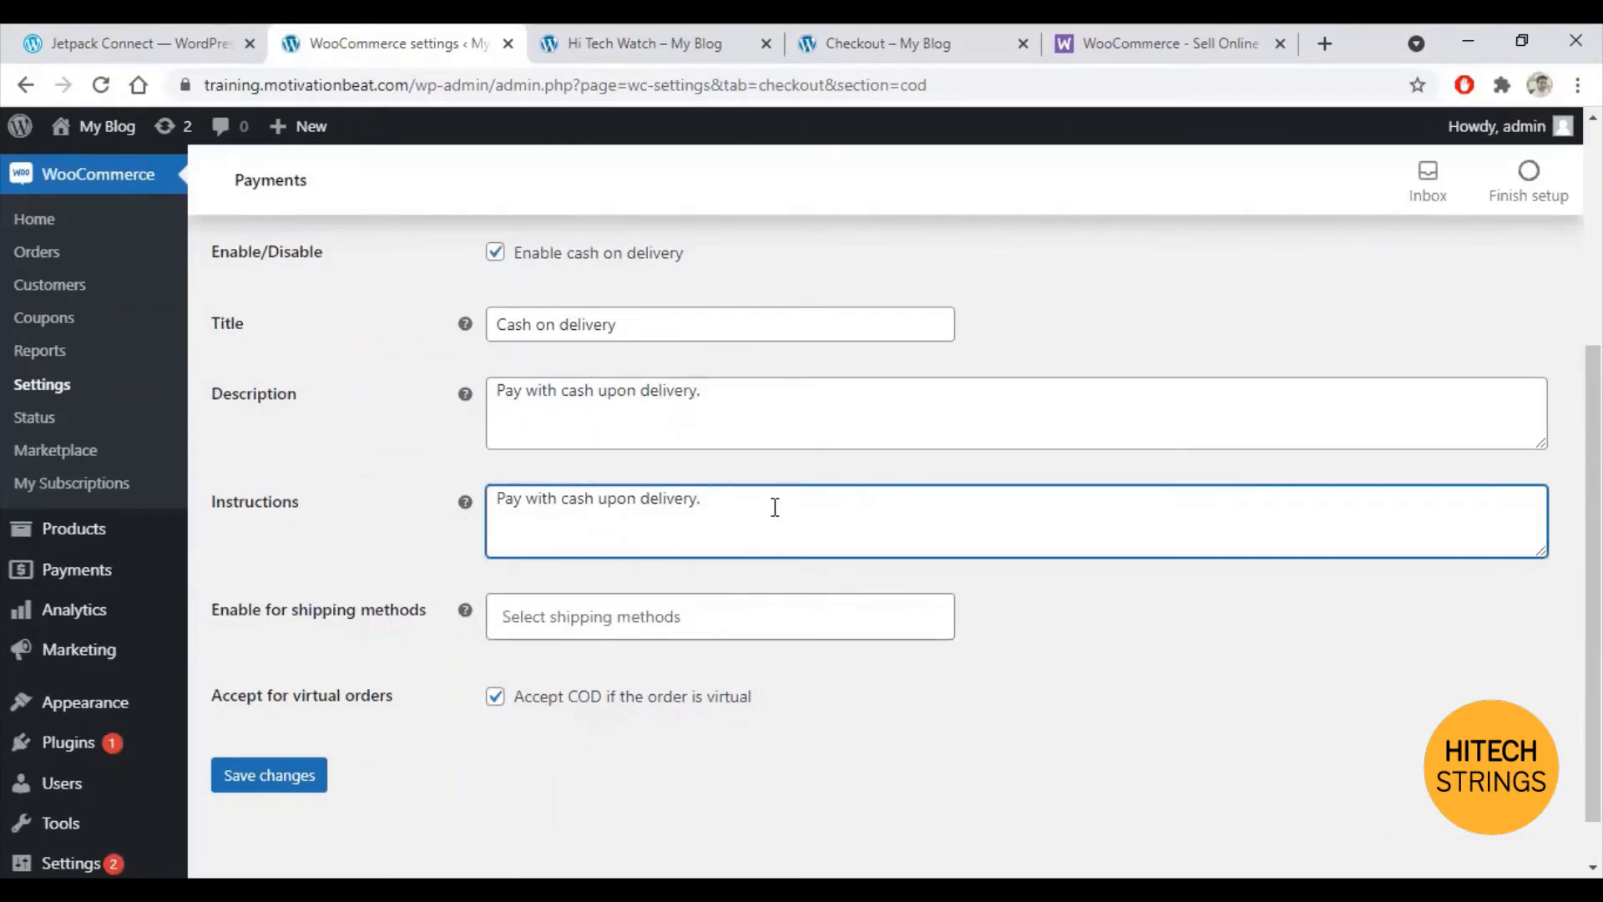
key(BackSpace)
key(BackSpace)
key(BackSpace)
key(BackSpace)
key(BackSpace)
key(BackSpace)
key(BackSpace)
key(BackSpace)
key(BackSpace)
key(BackSpace)
key(BackSpace)
key(BackSpace)
key(BackSpace)
key(BackSpace)
key(BackSpace)
click(256, 785)
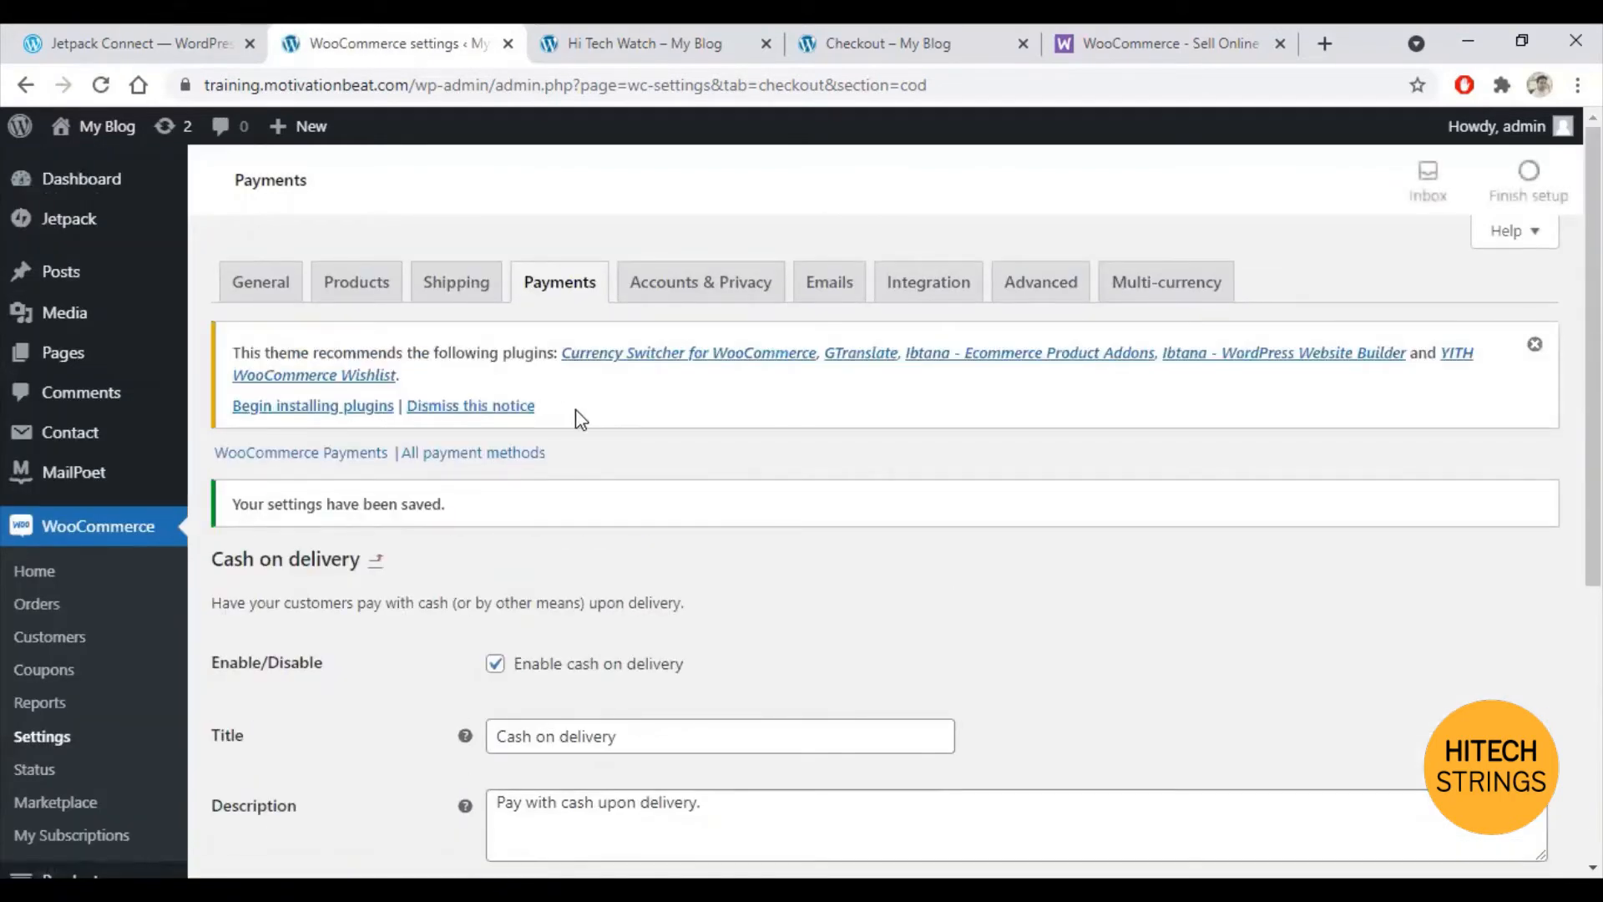
click(562, 284)
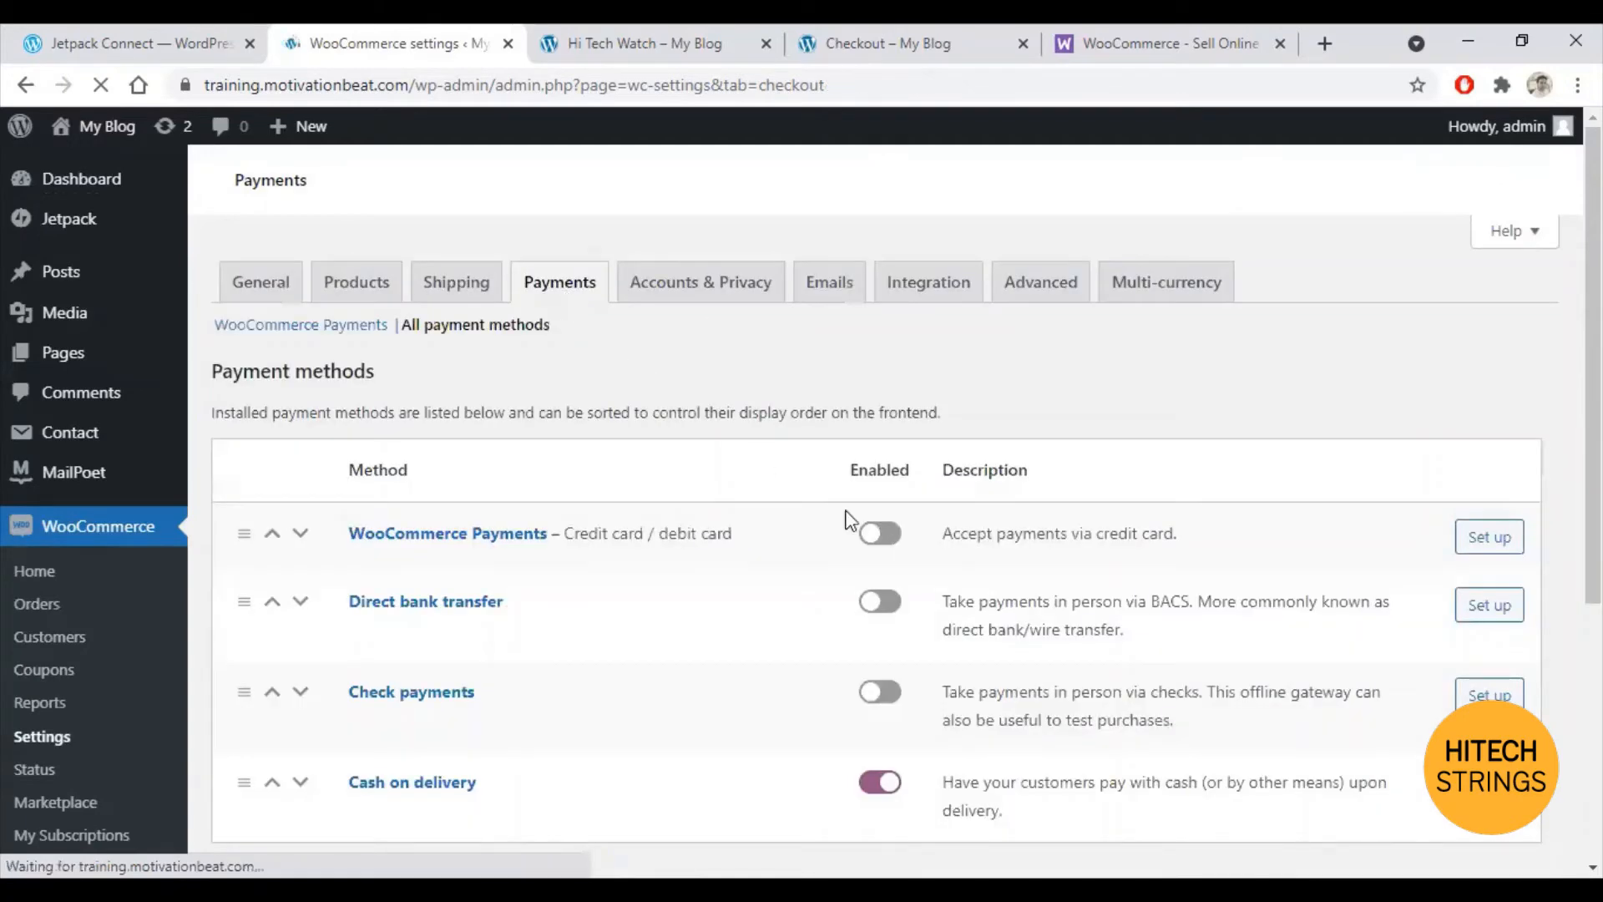
scroll(758, 543, down, 1)
scroll(735, 563, down, 2)
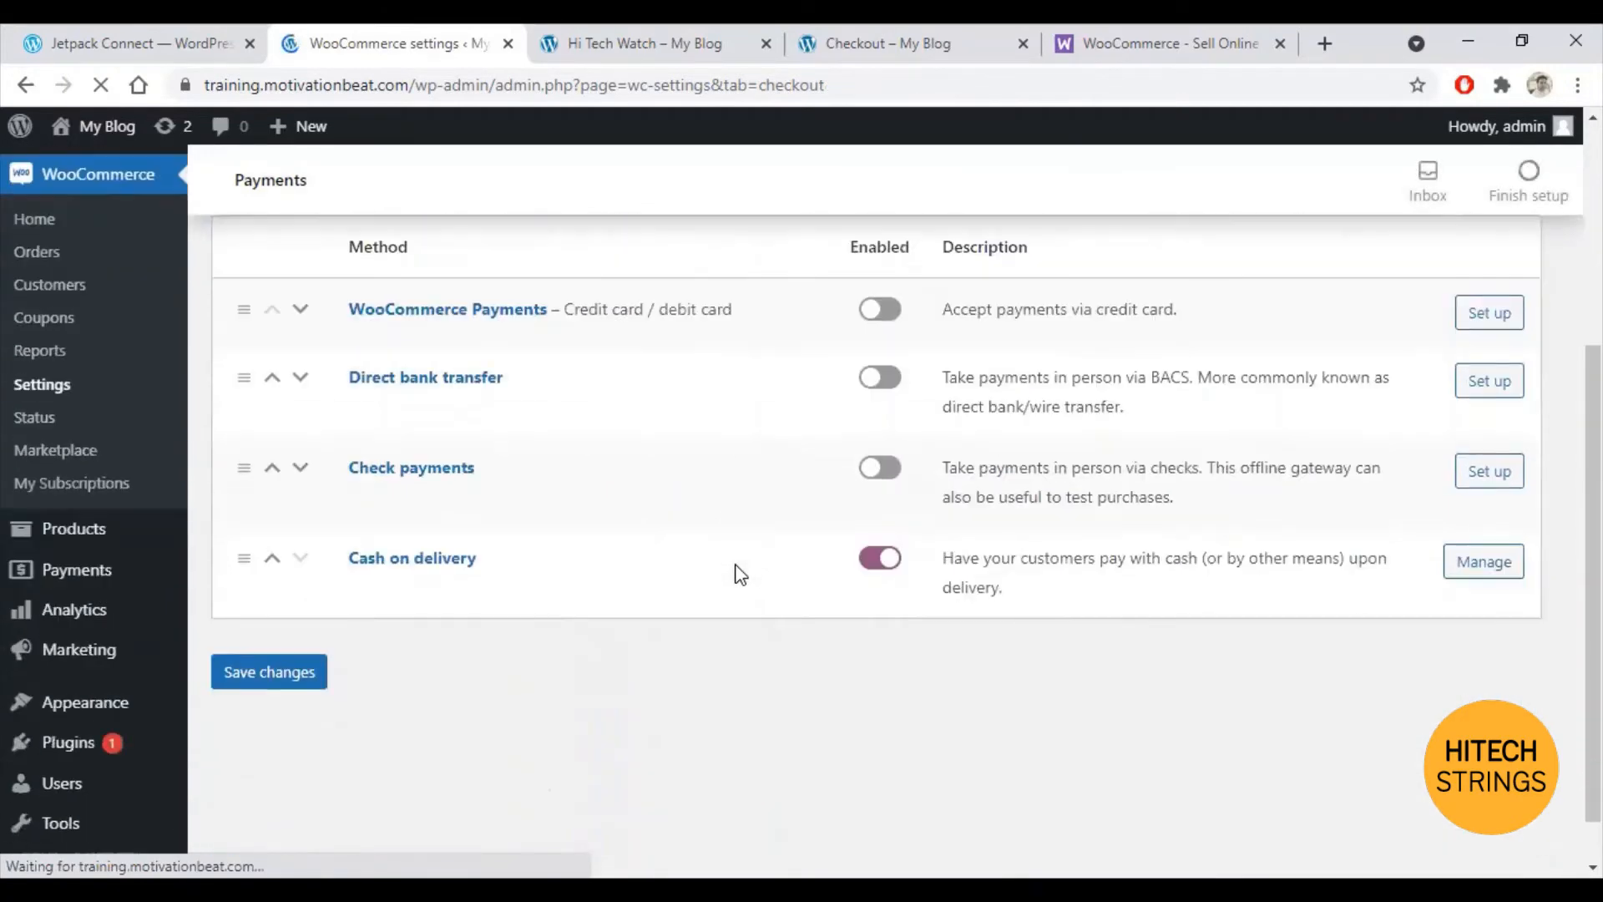
scroll(734, 564, up, 2)
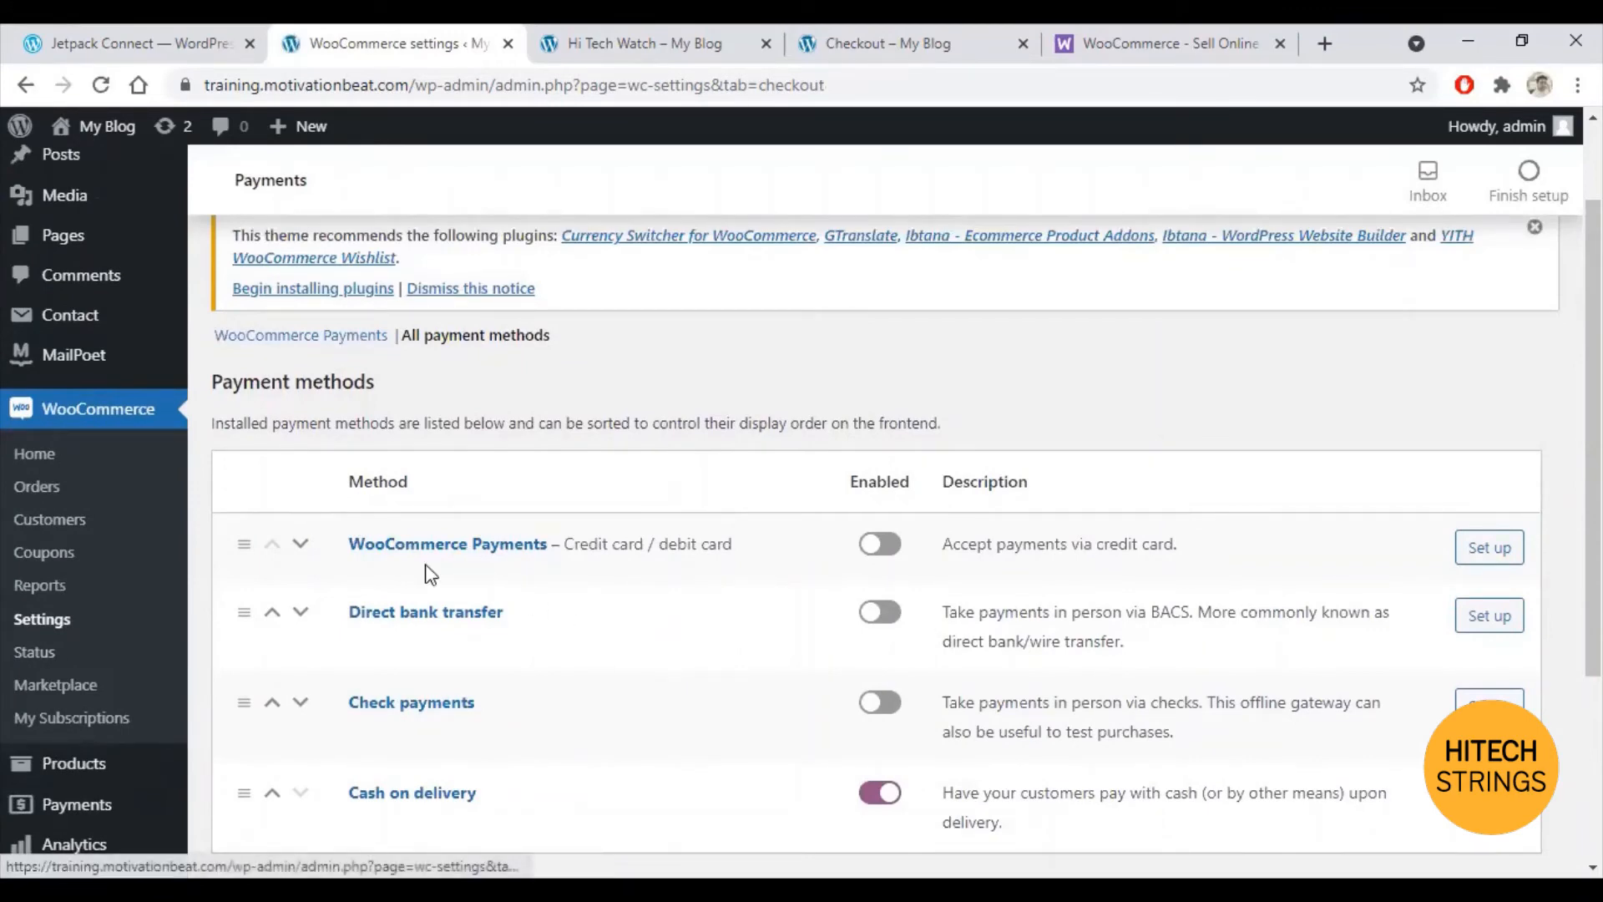
Step: Open the installed Plugins list in a new tab, then return to the Payments settings
scroll(123, 634, down, 4)
right_click(75, 638)
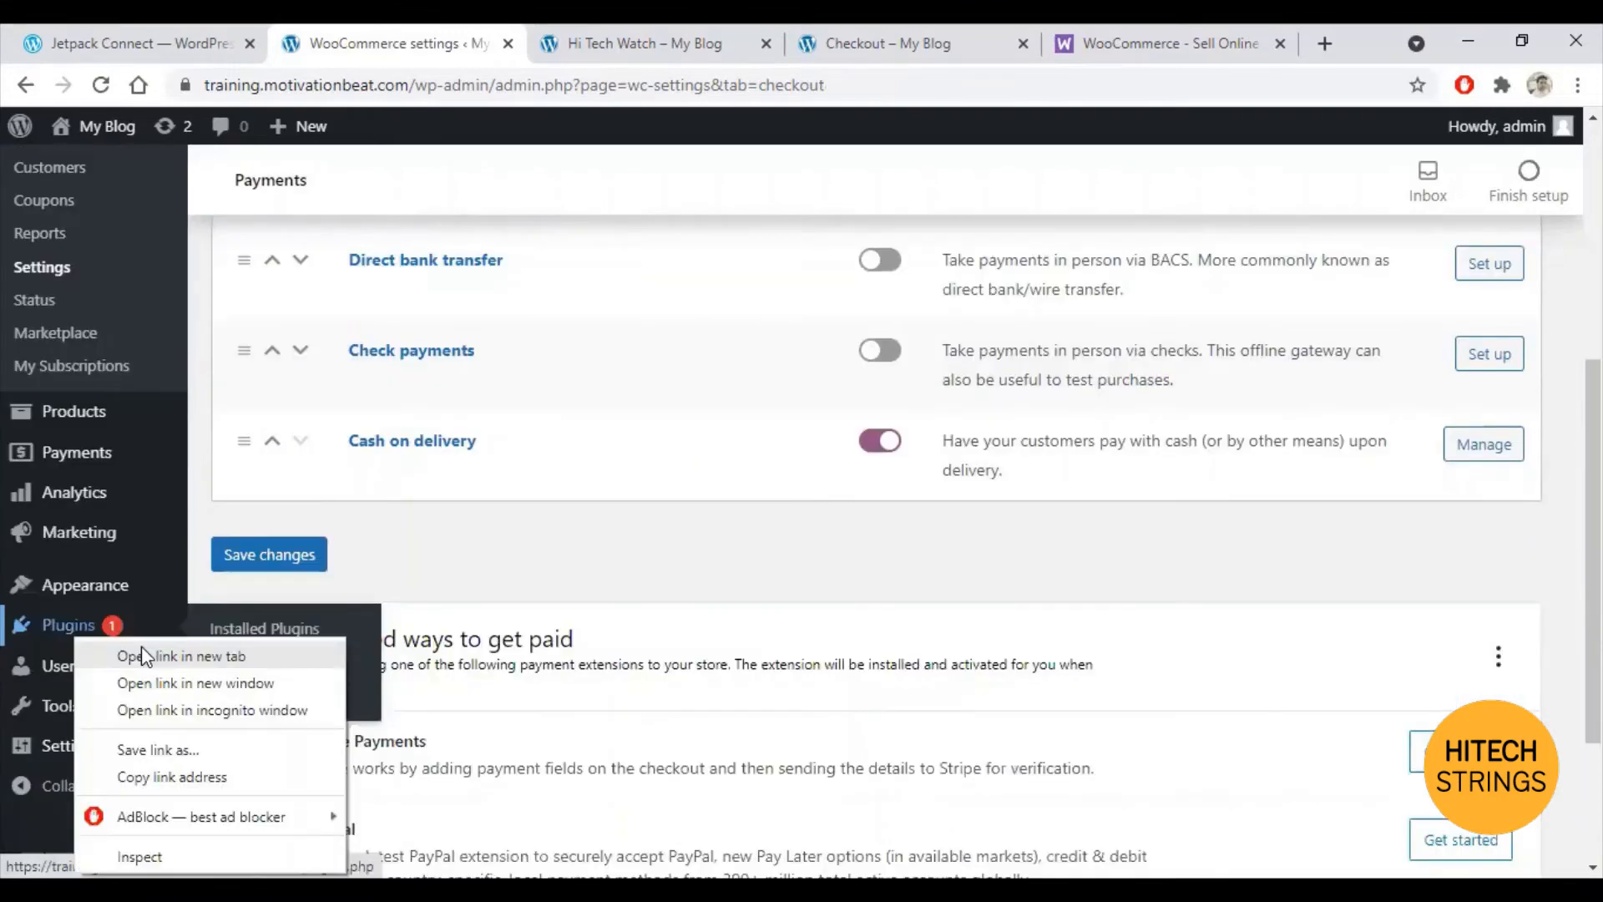
click(806, 32)
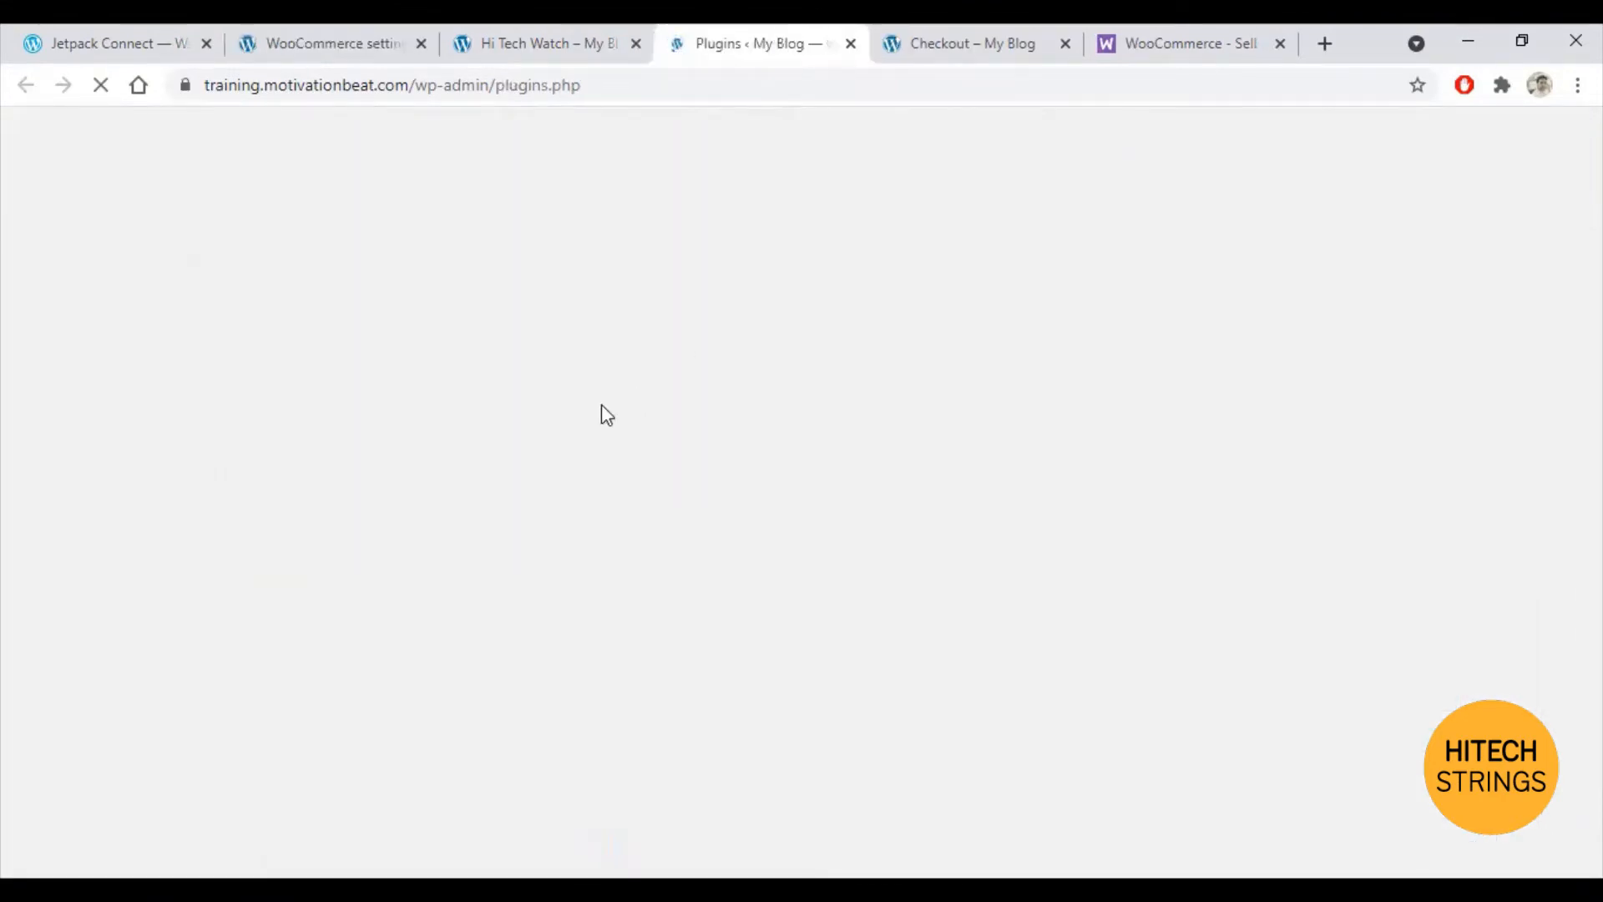
scroll(543, 428, down, 7)
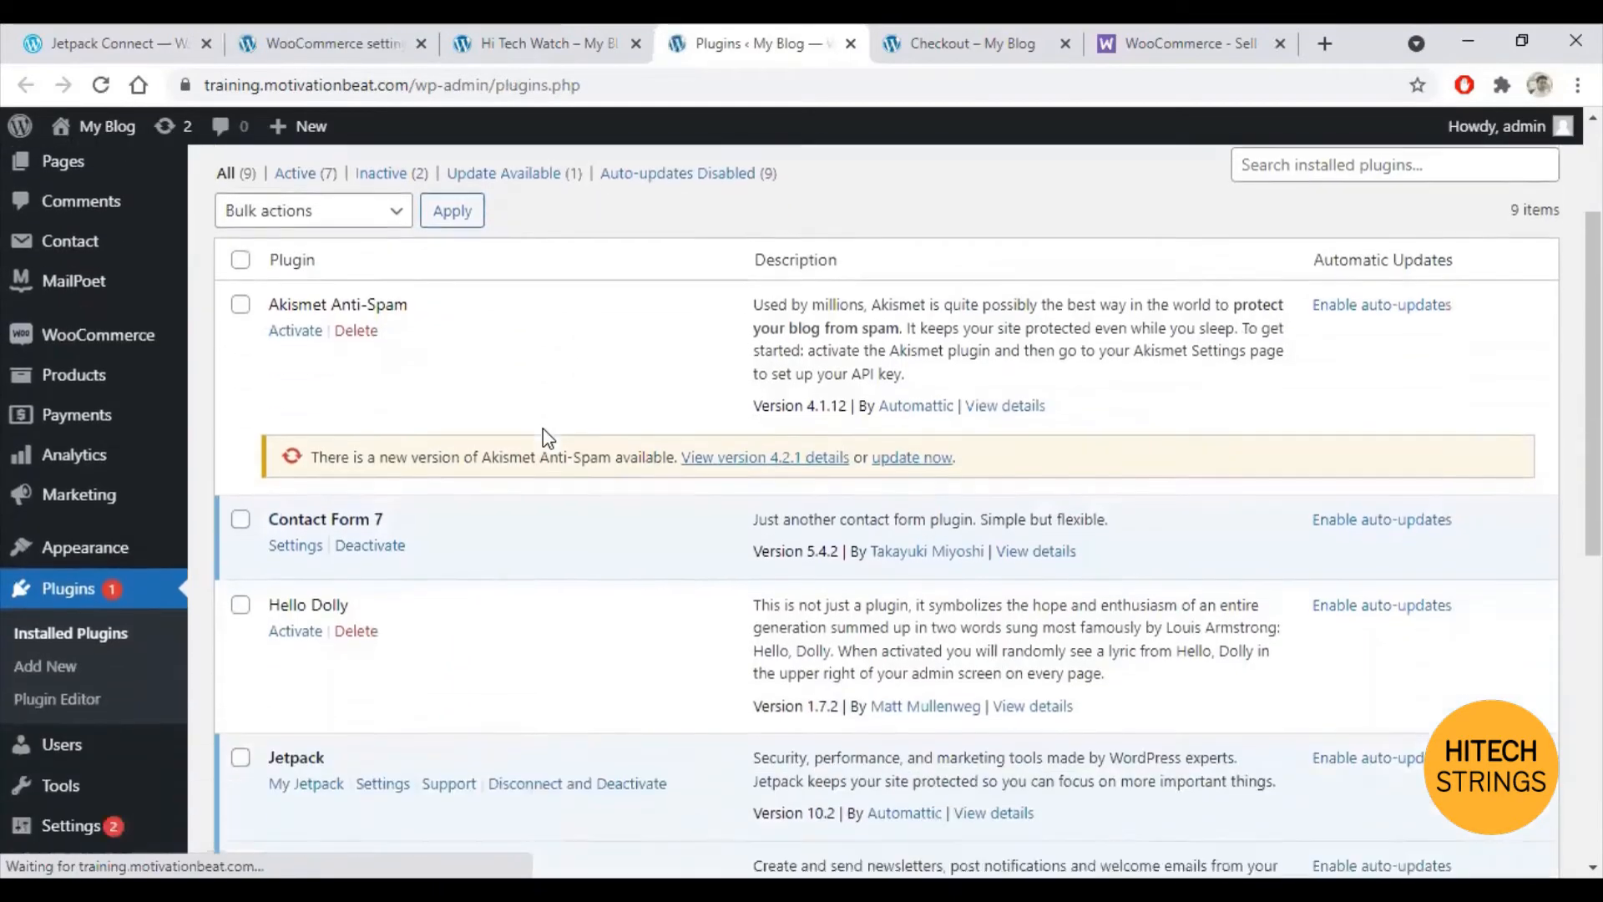
scroll(539, 438, down, 2)
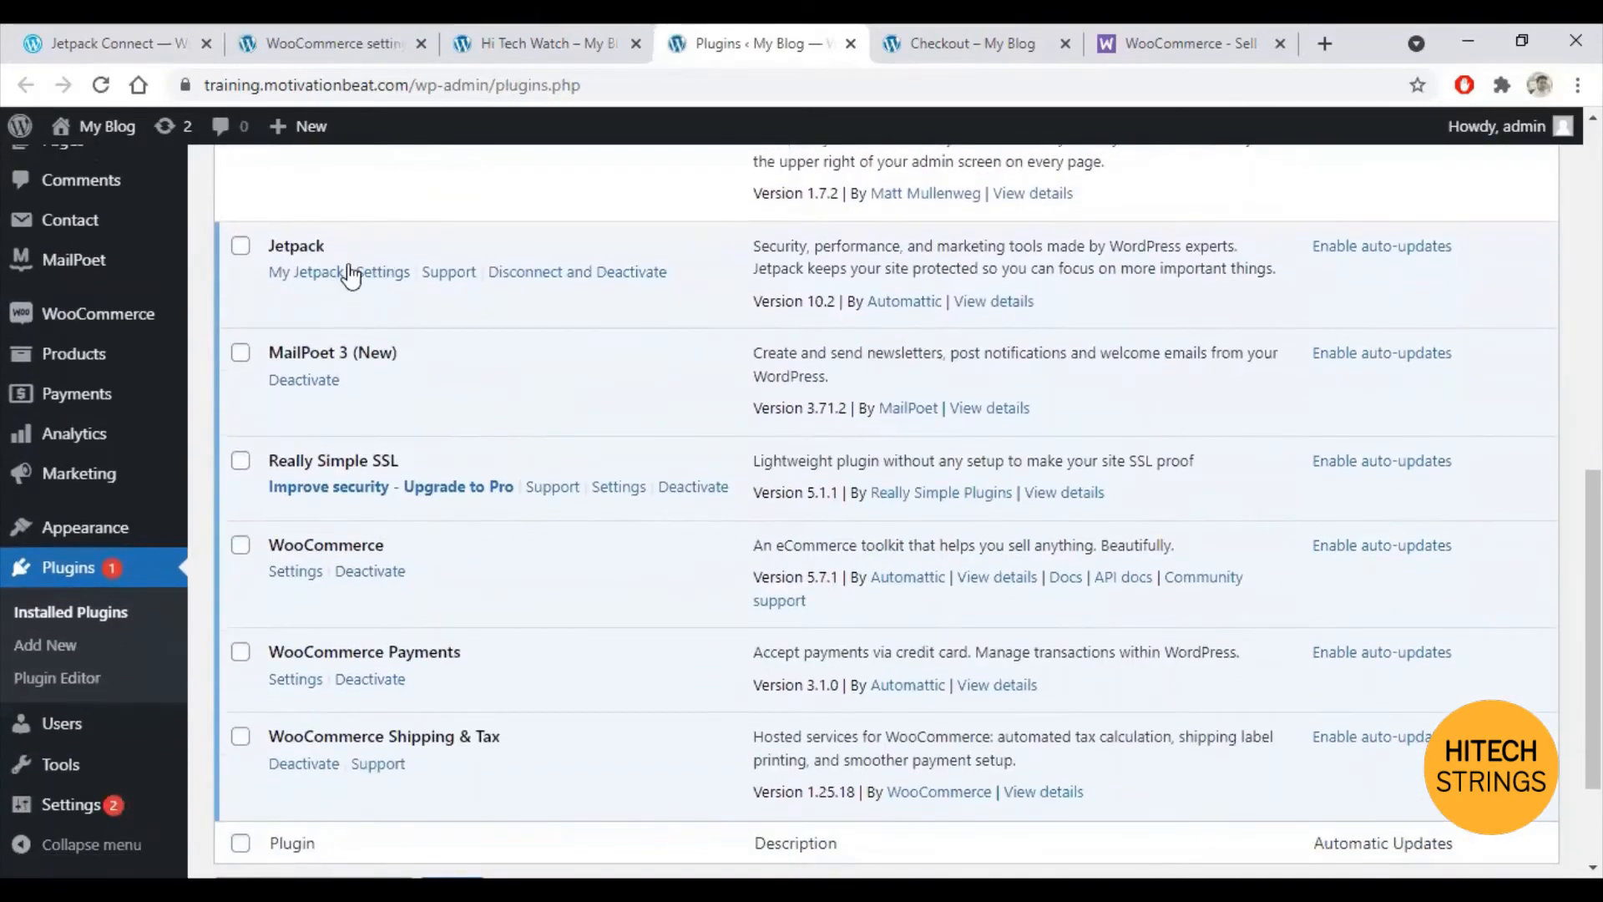
scroll(317, 376, down, 2)
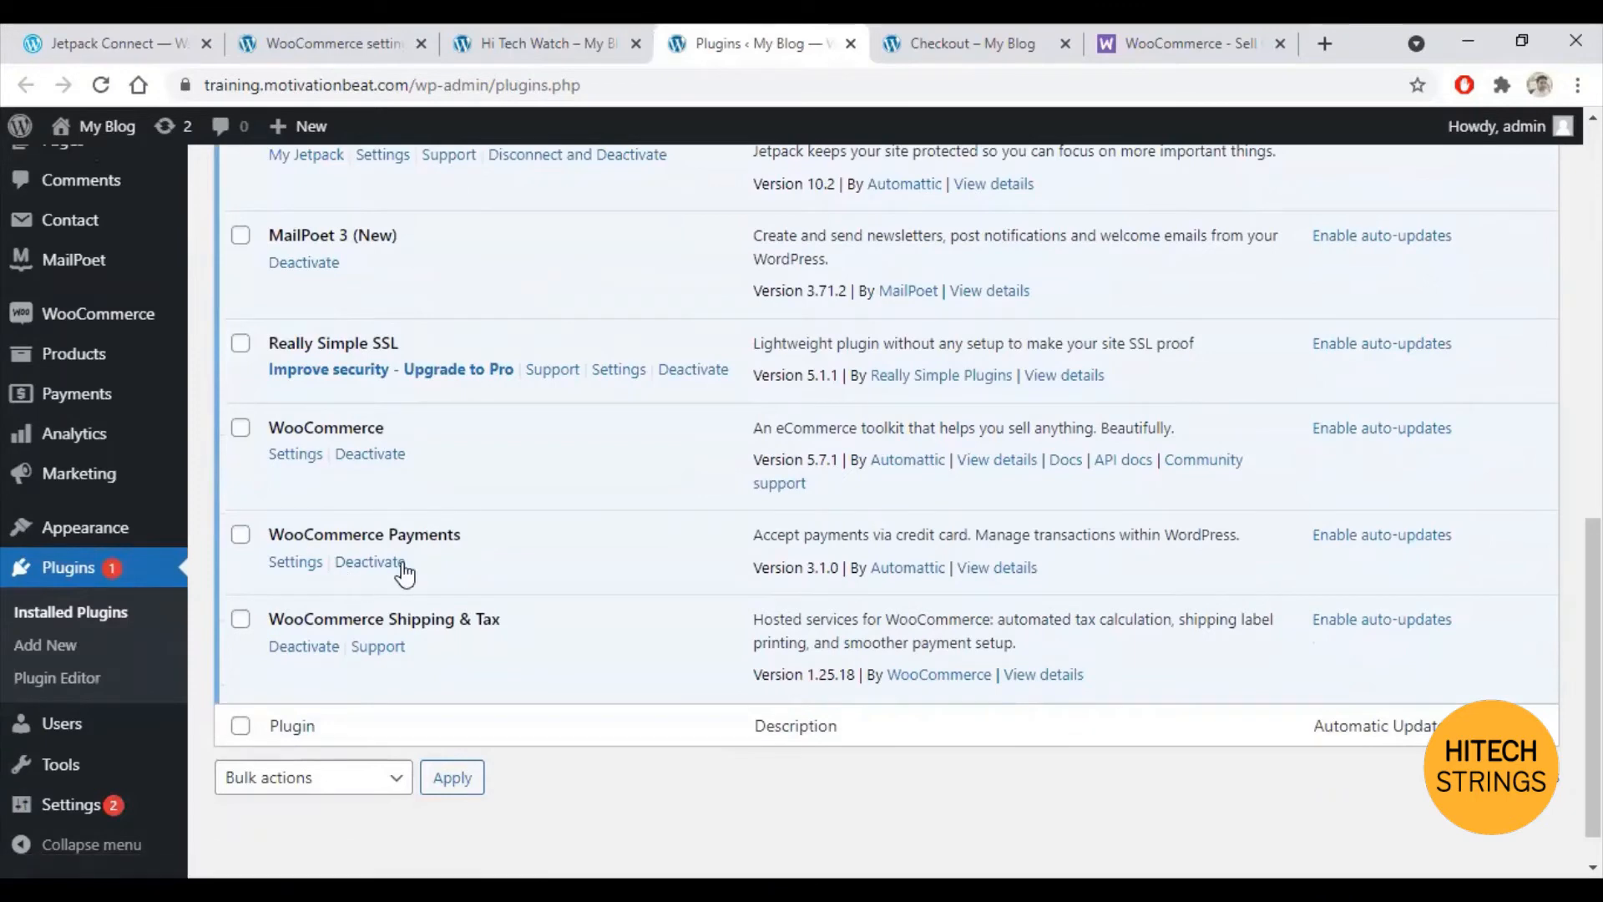
click(247, 33)
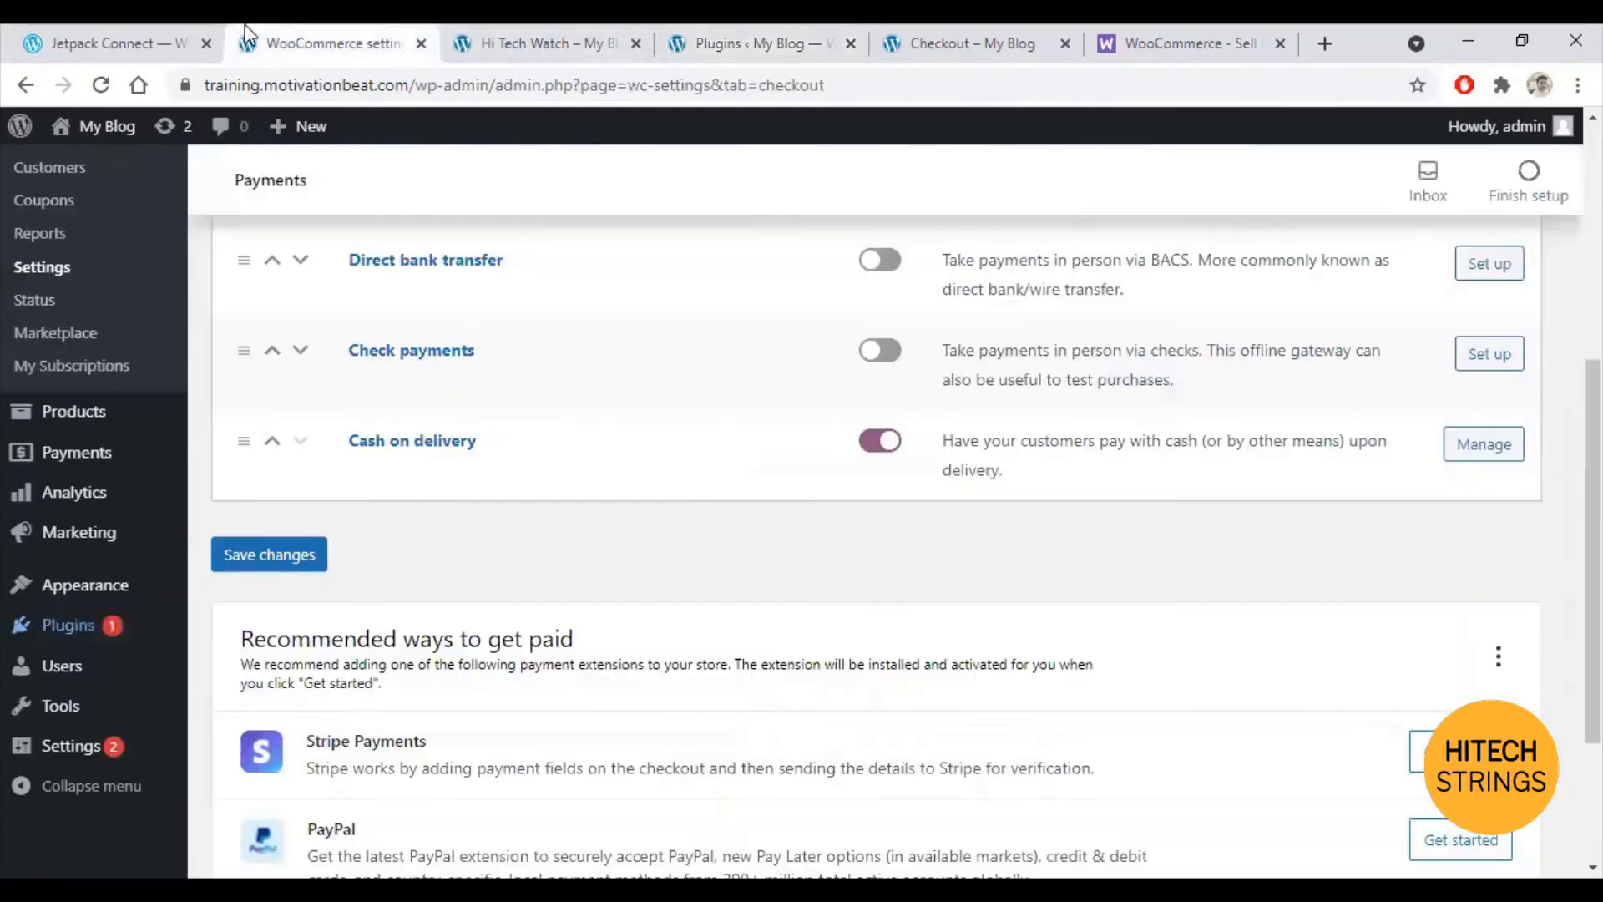
scroll(639, 576, up, 2)
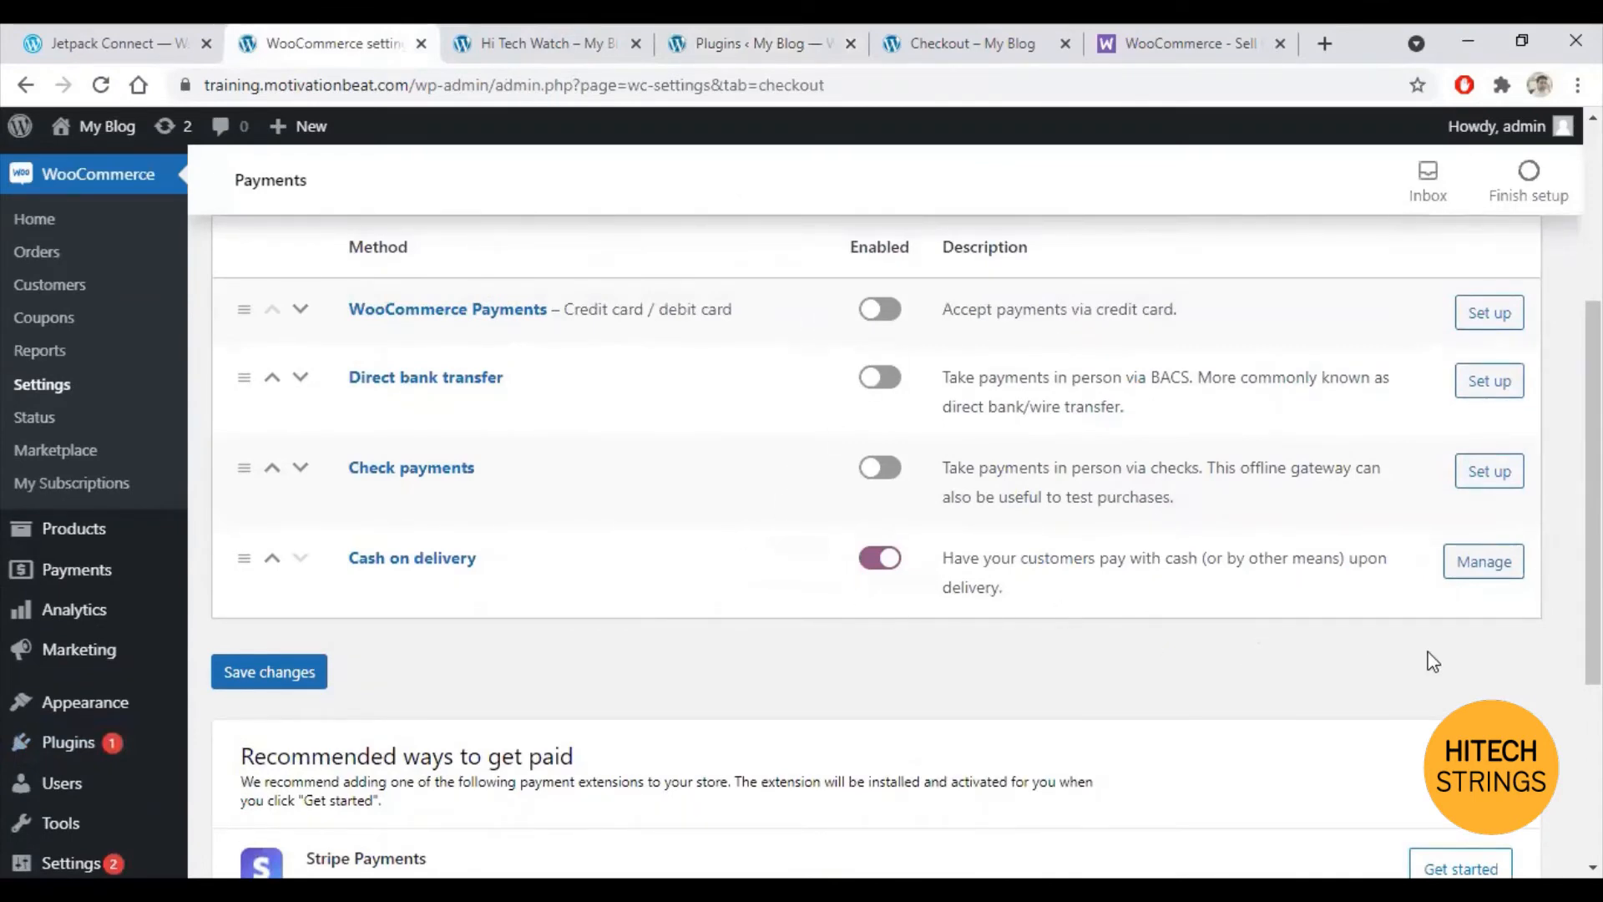
Step: Enter the customer's first and last name in the checkout billing form
click(937, 27)
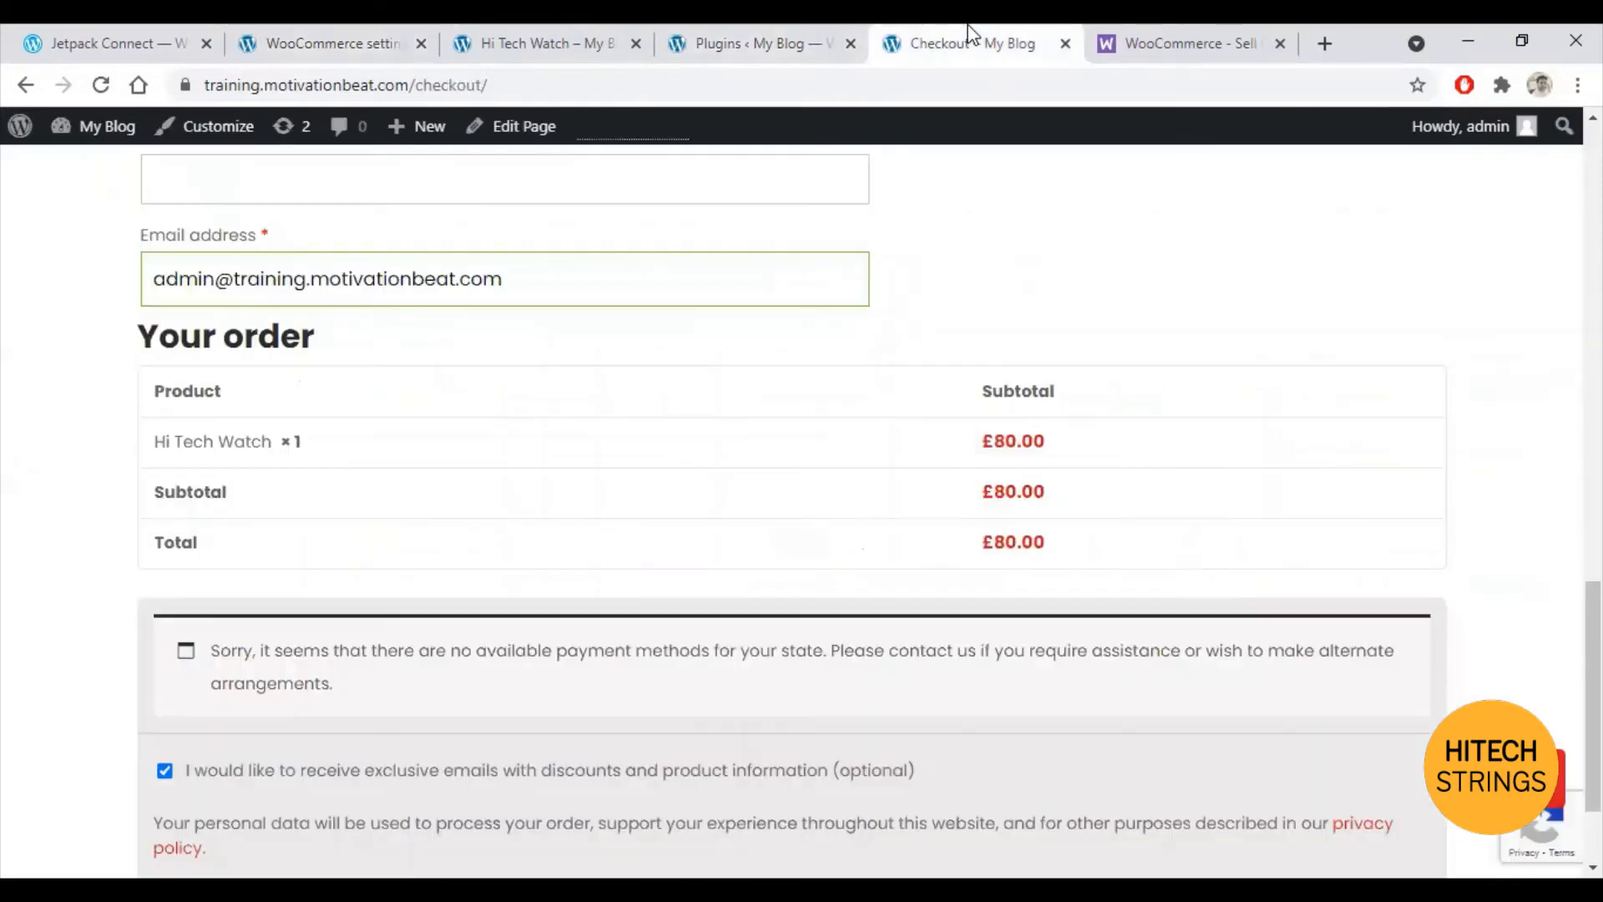
scroll(759, 393, up, 3)
scroll(754, 421, up, 9)
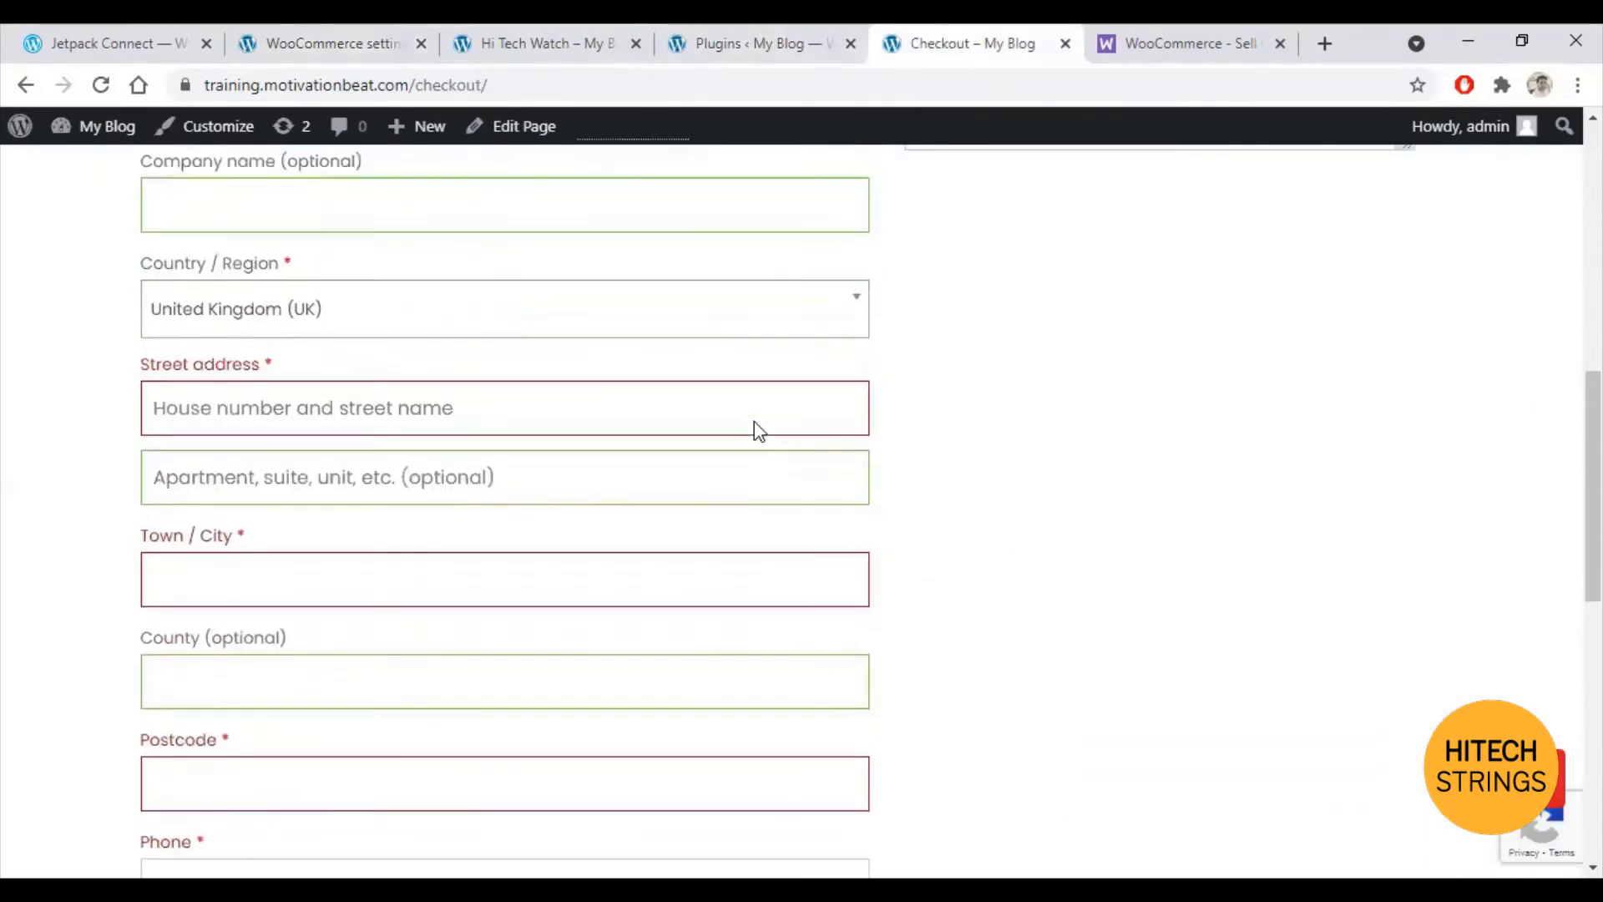
click(251, 467)
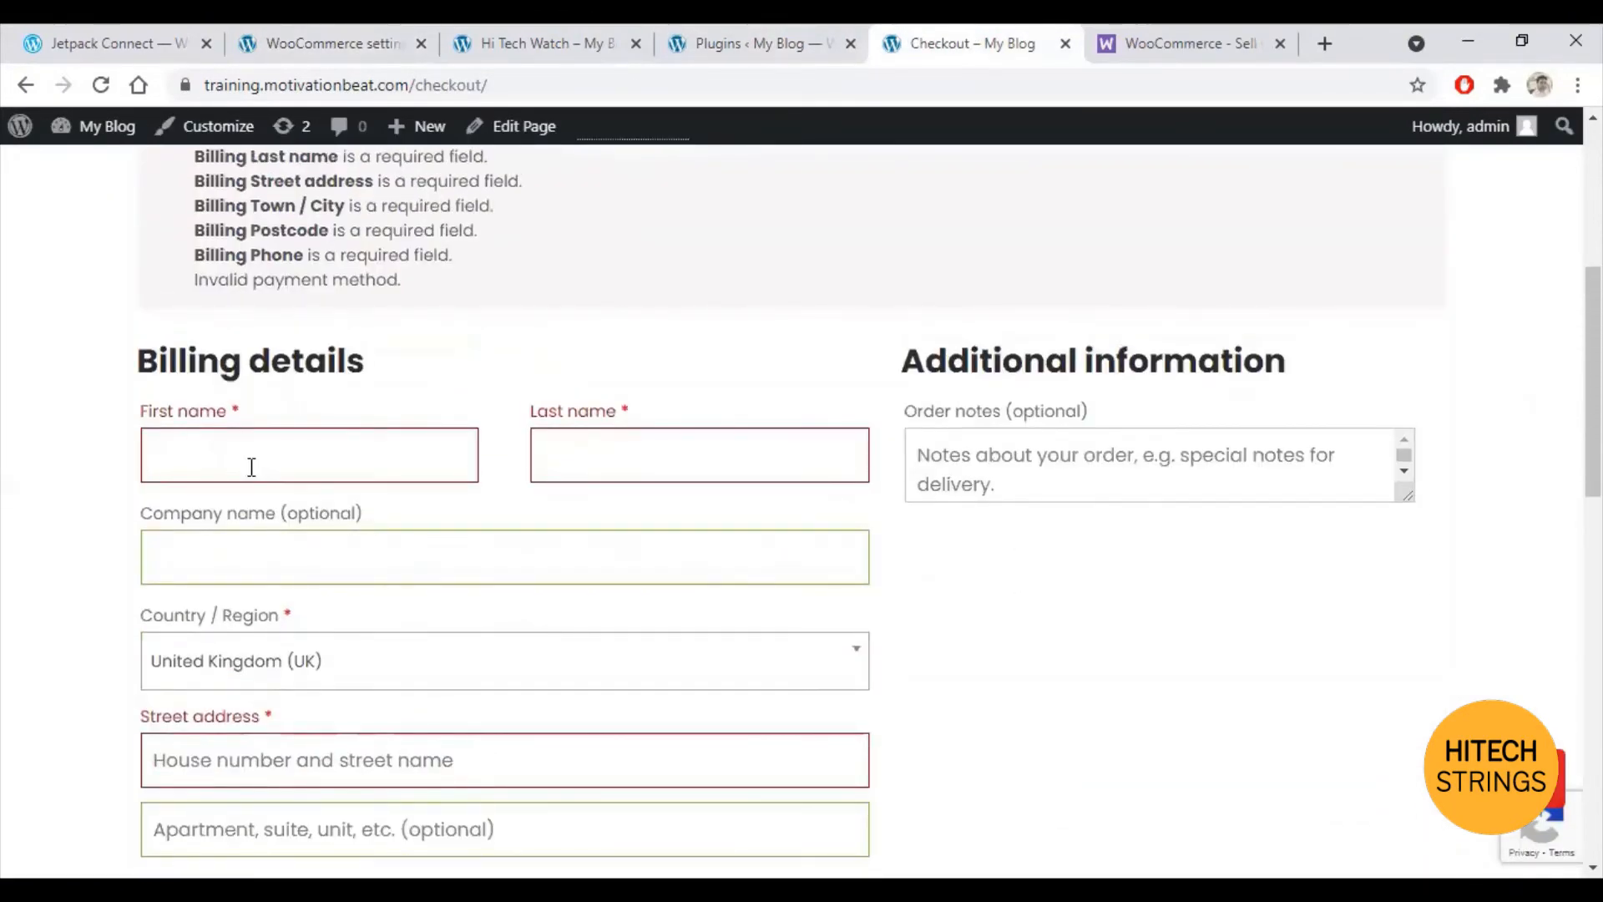
text(Abc)
key(Tab)
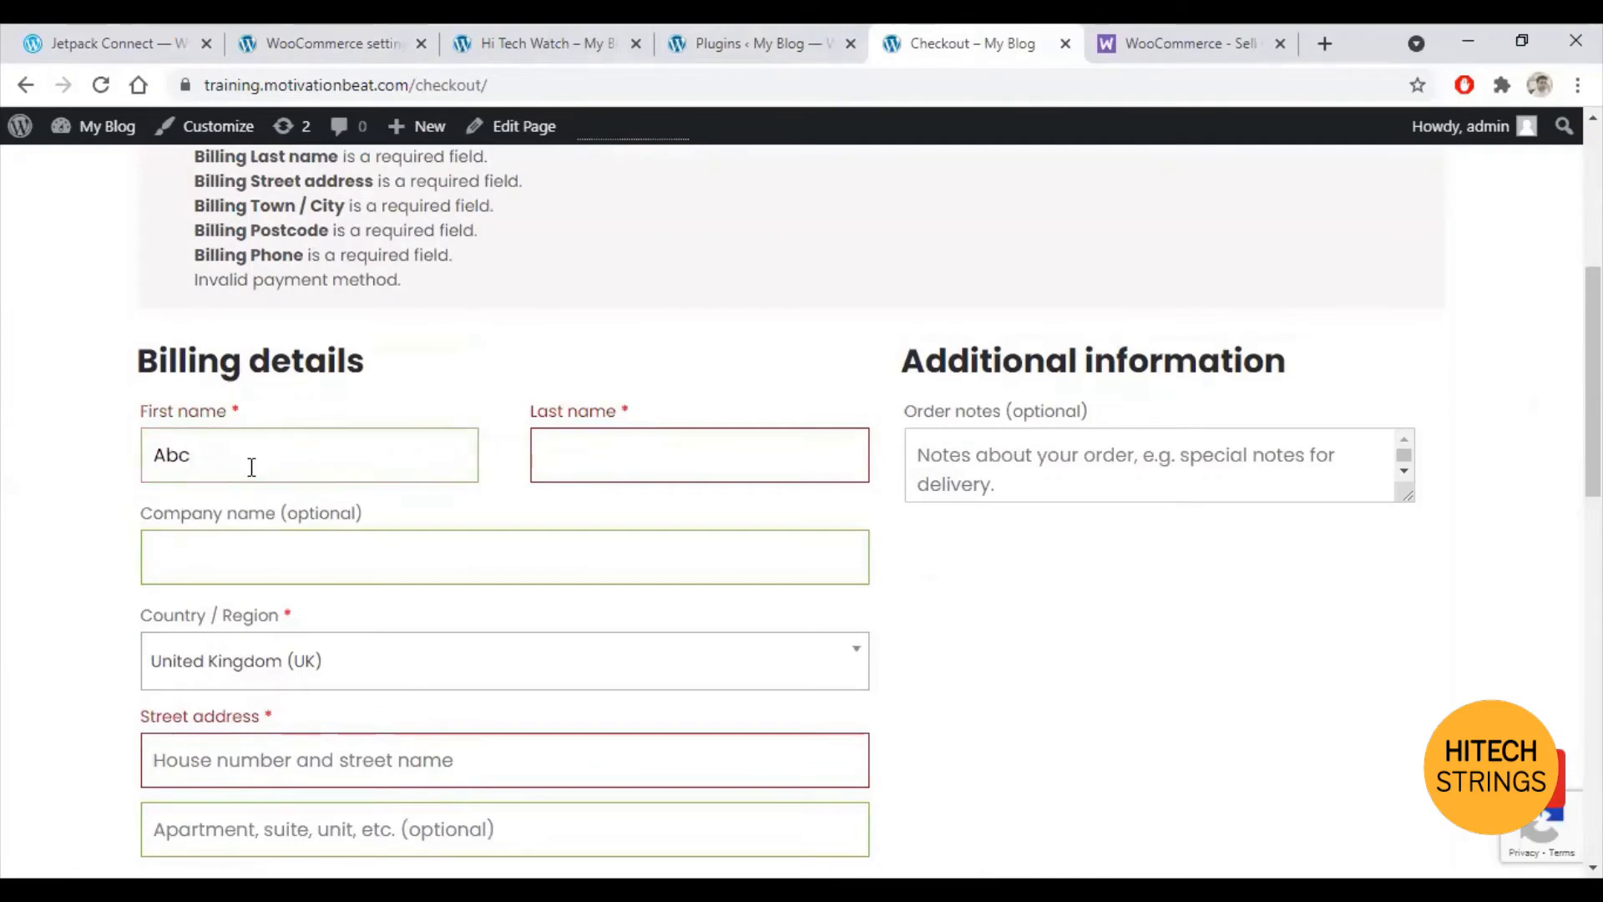
text(XYZ)
key(Tab)
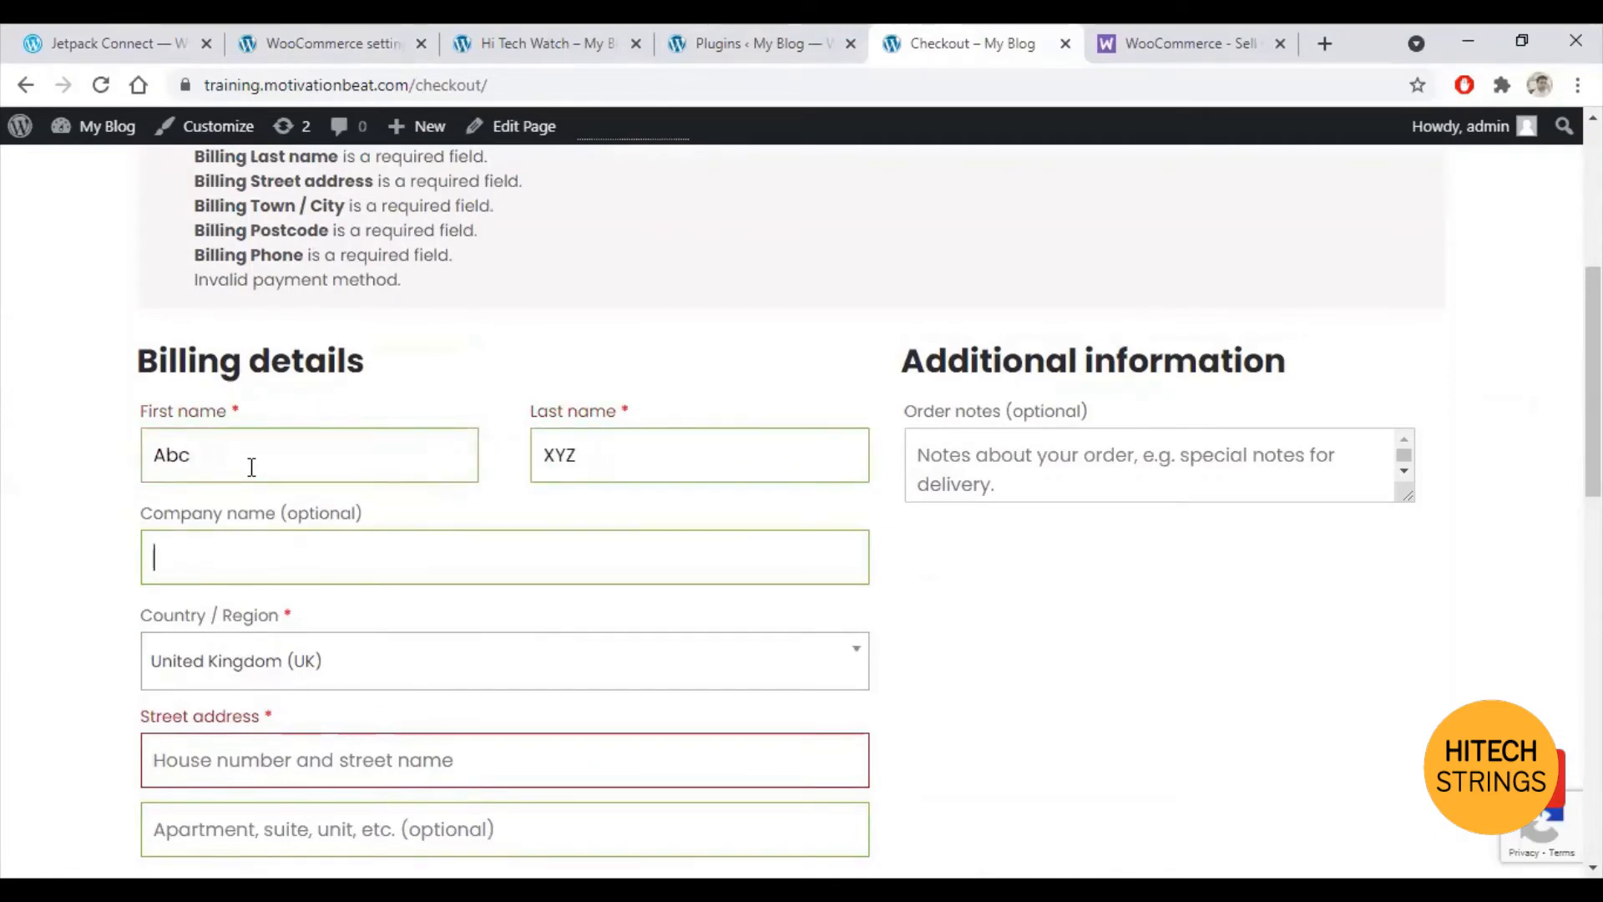
Step: Fill in the billing street address, town or city, and postcode
scroll(913, 673, down, 3)
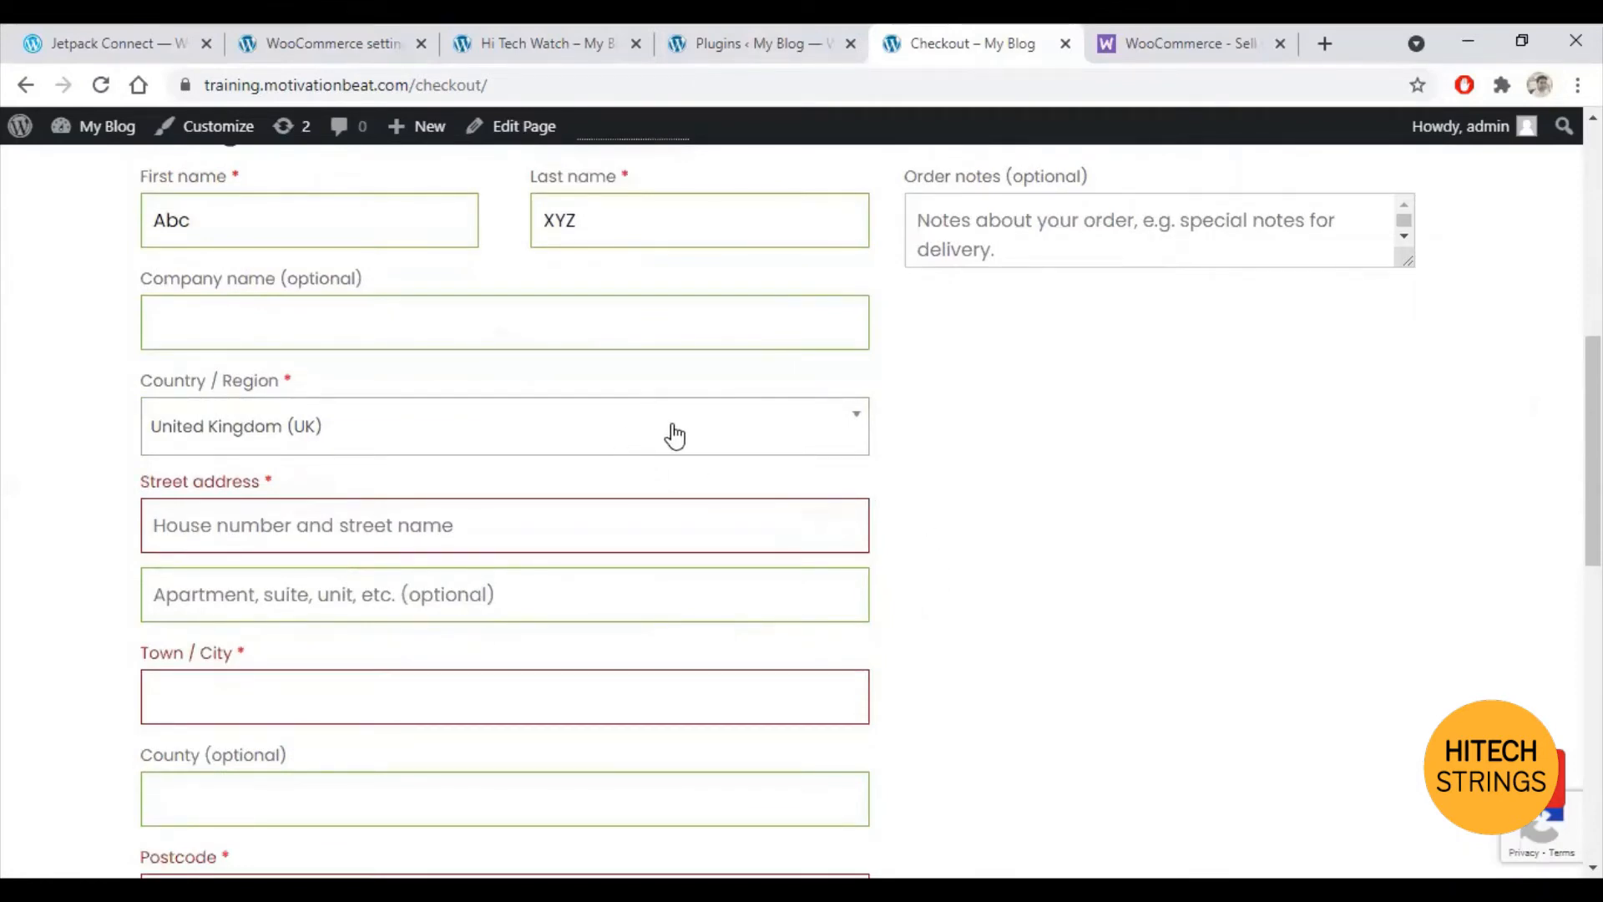
click(531, 519)
text(House )
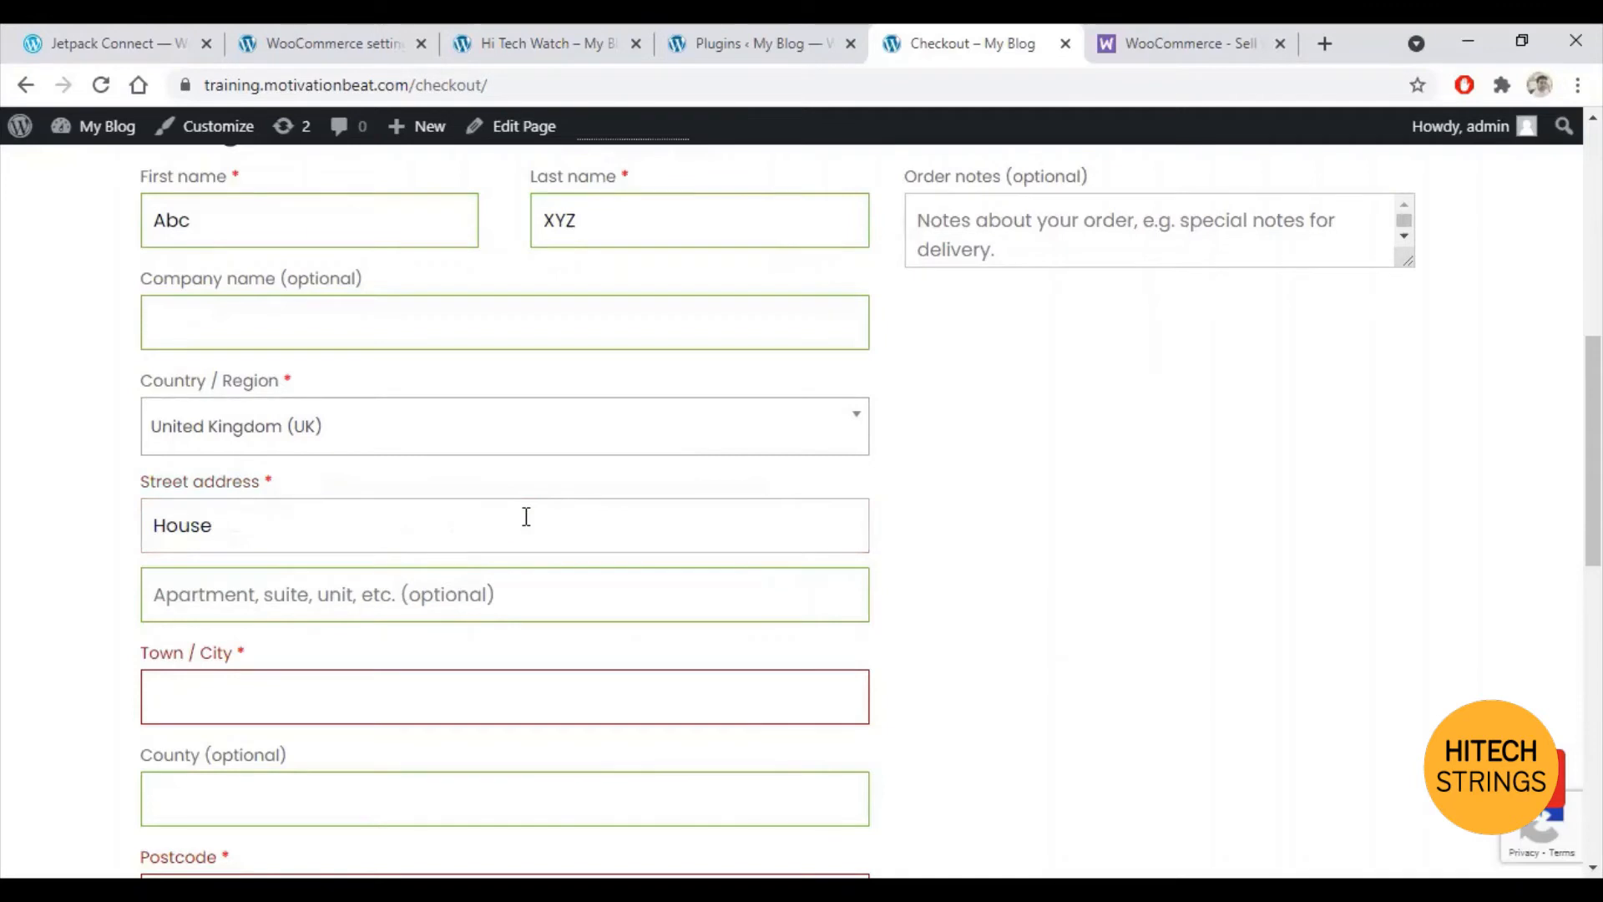
text(# )
text(12)
text(Str)
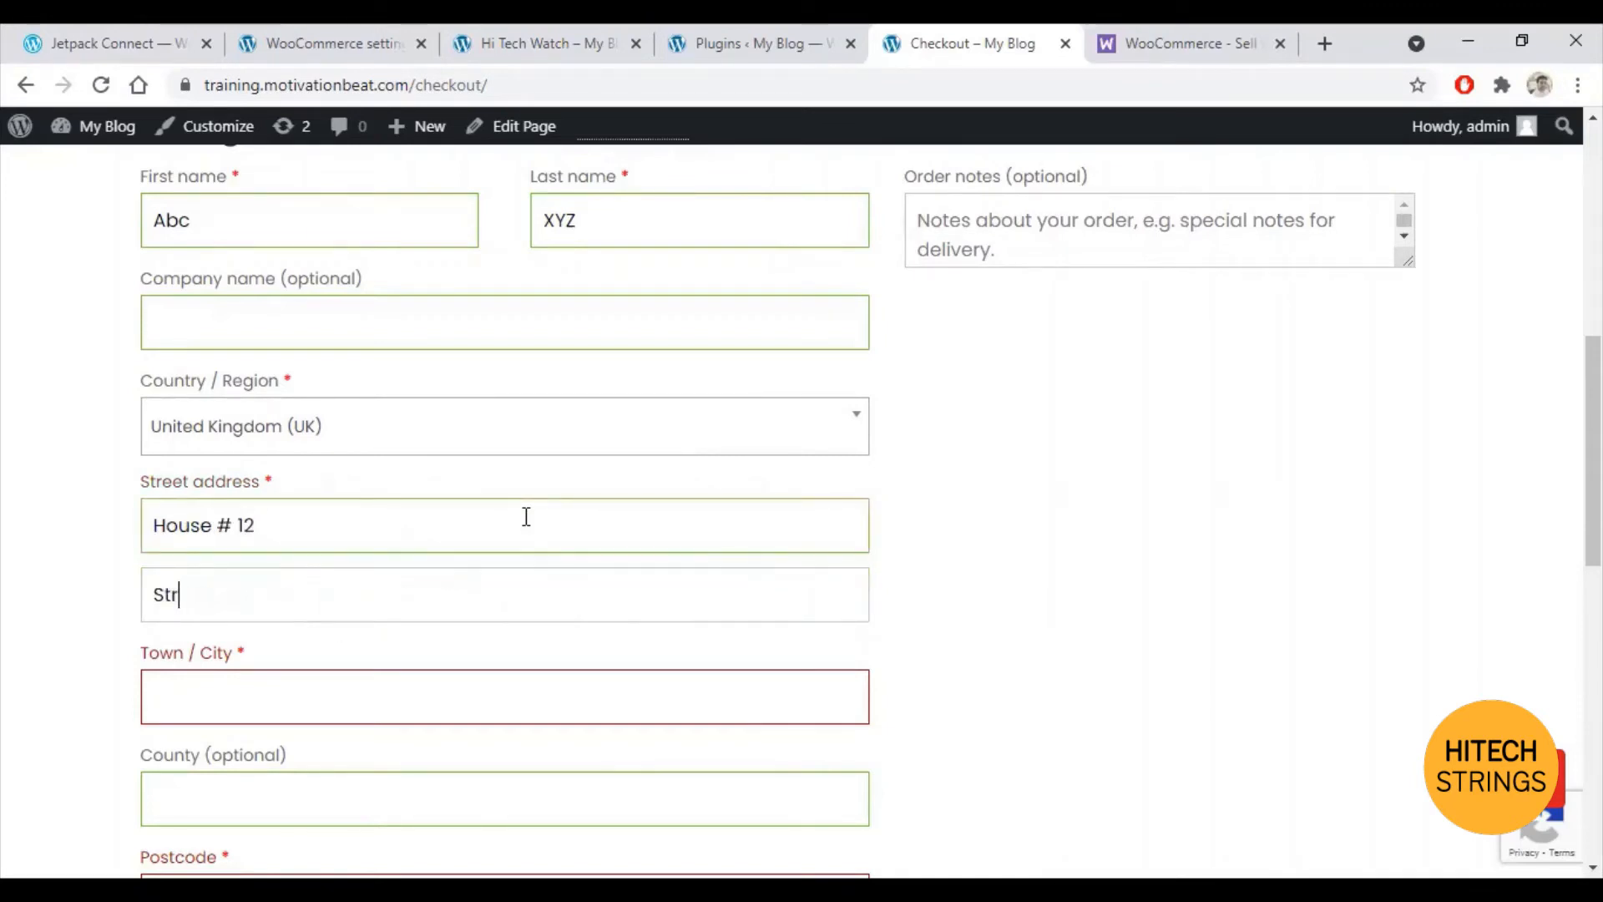
text(eet 3)
click(392, 682)
text(London)
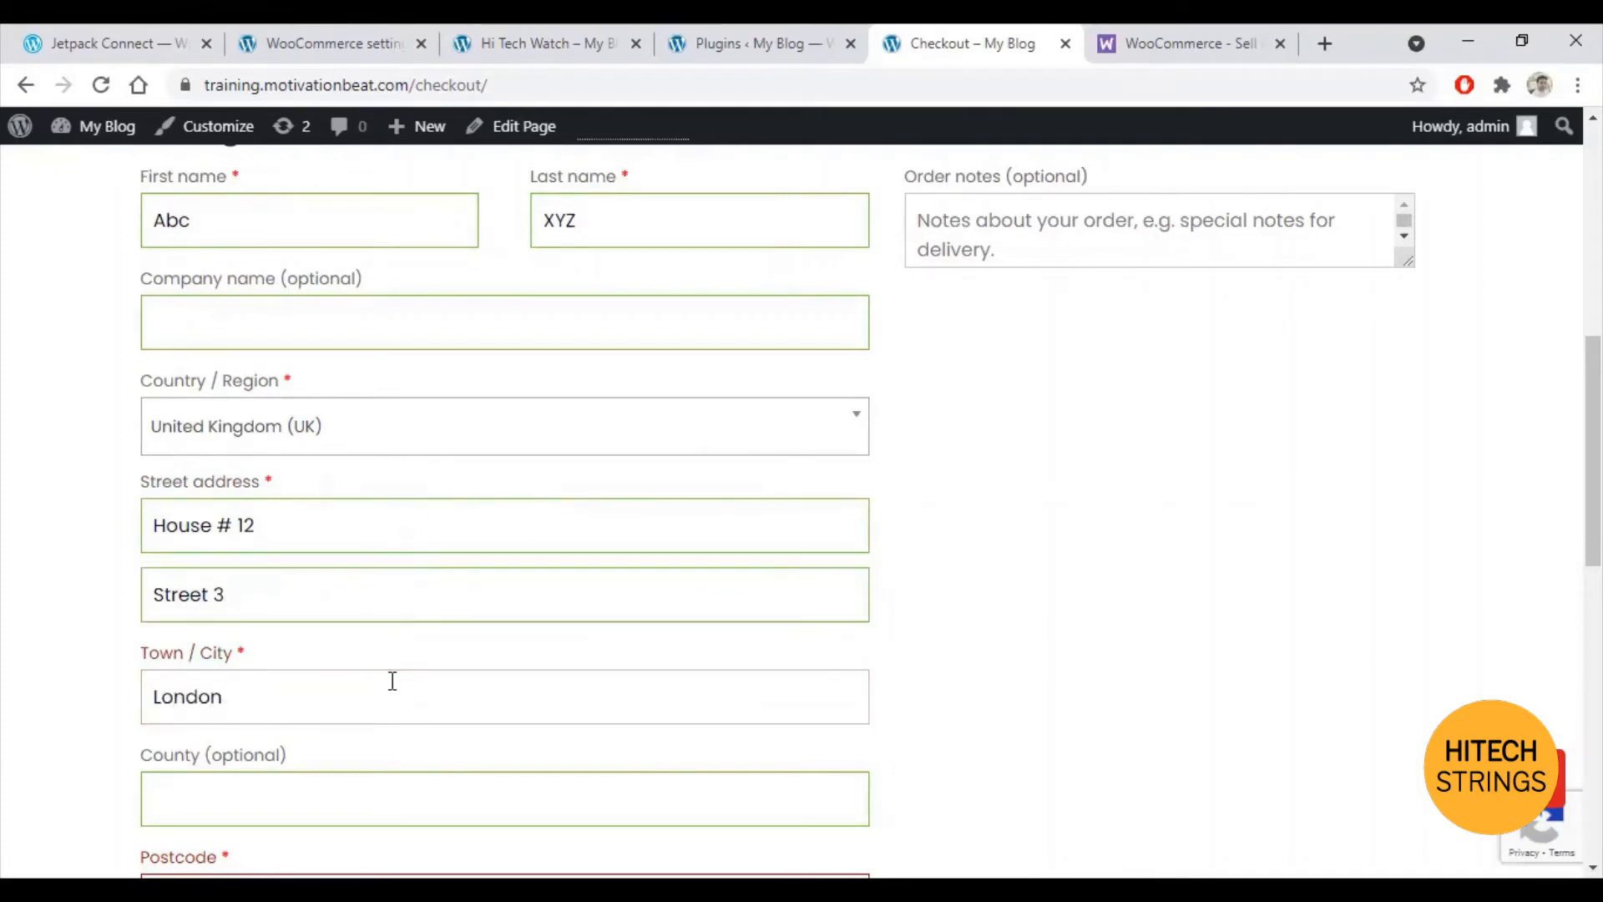
scroll(392, 681, down, 3)
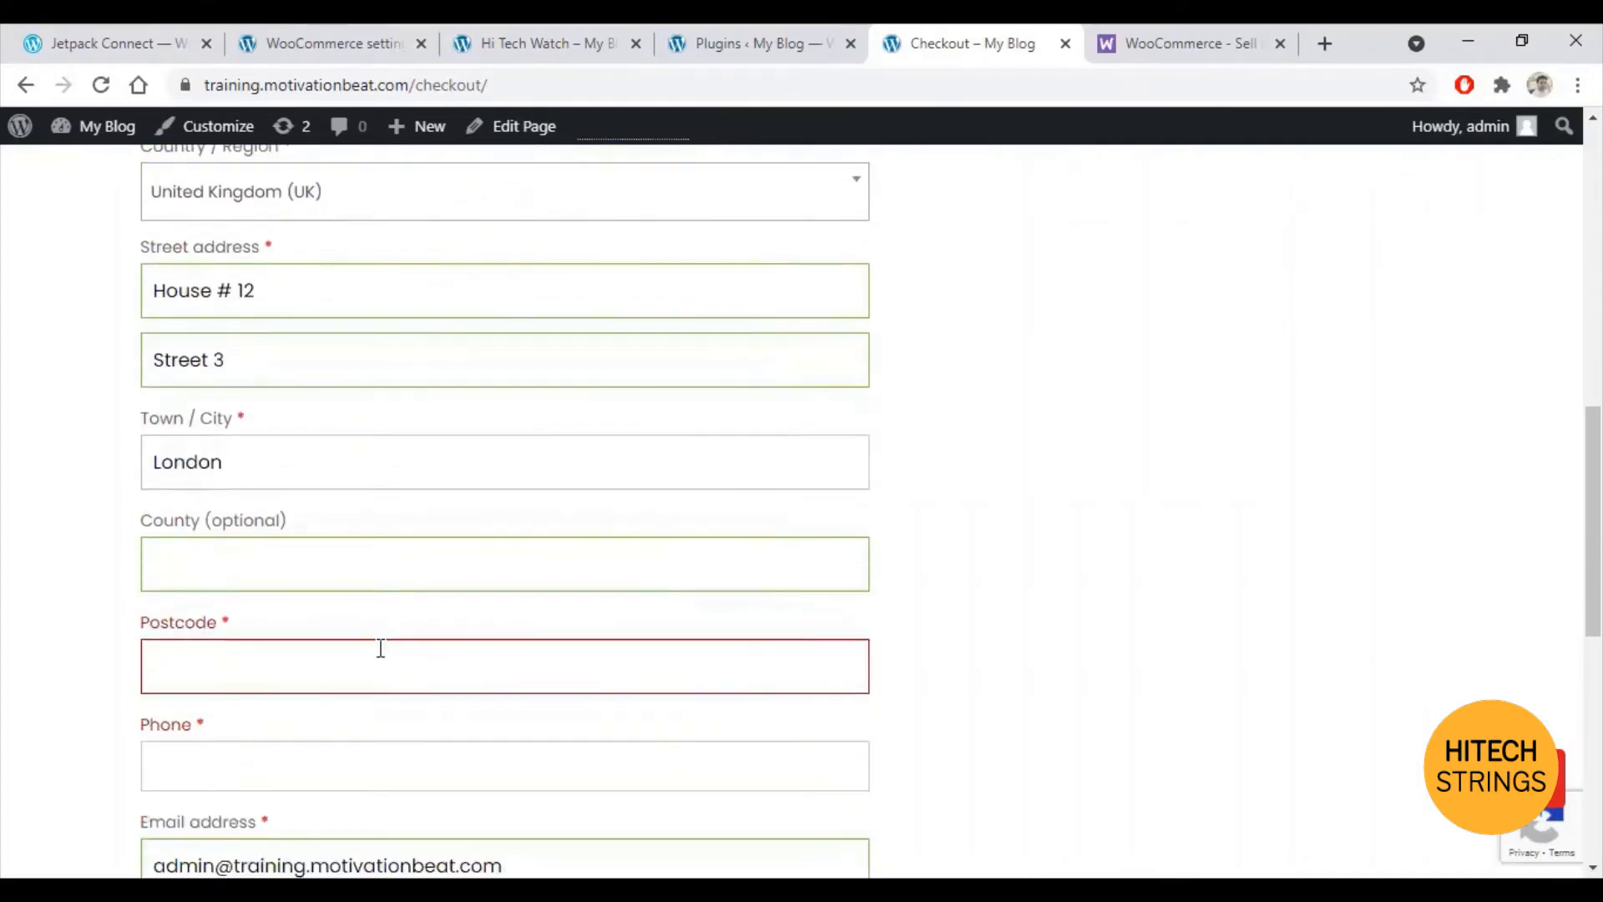
click(373, 666)
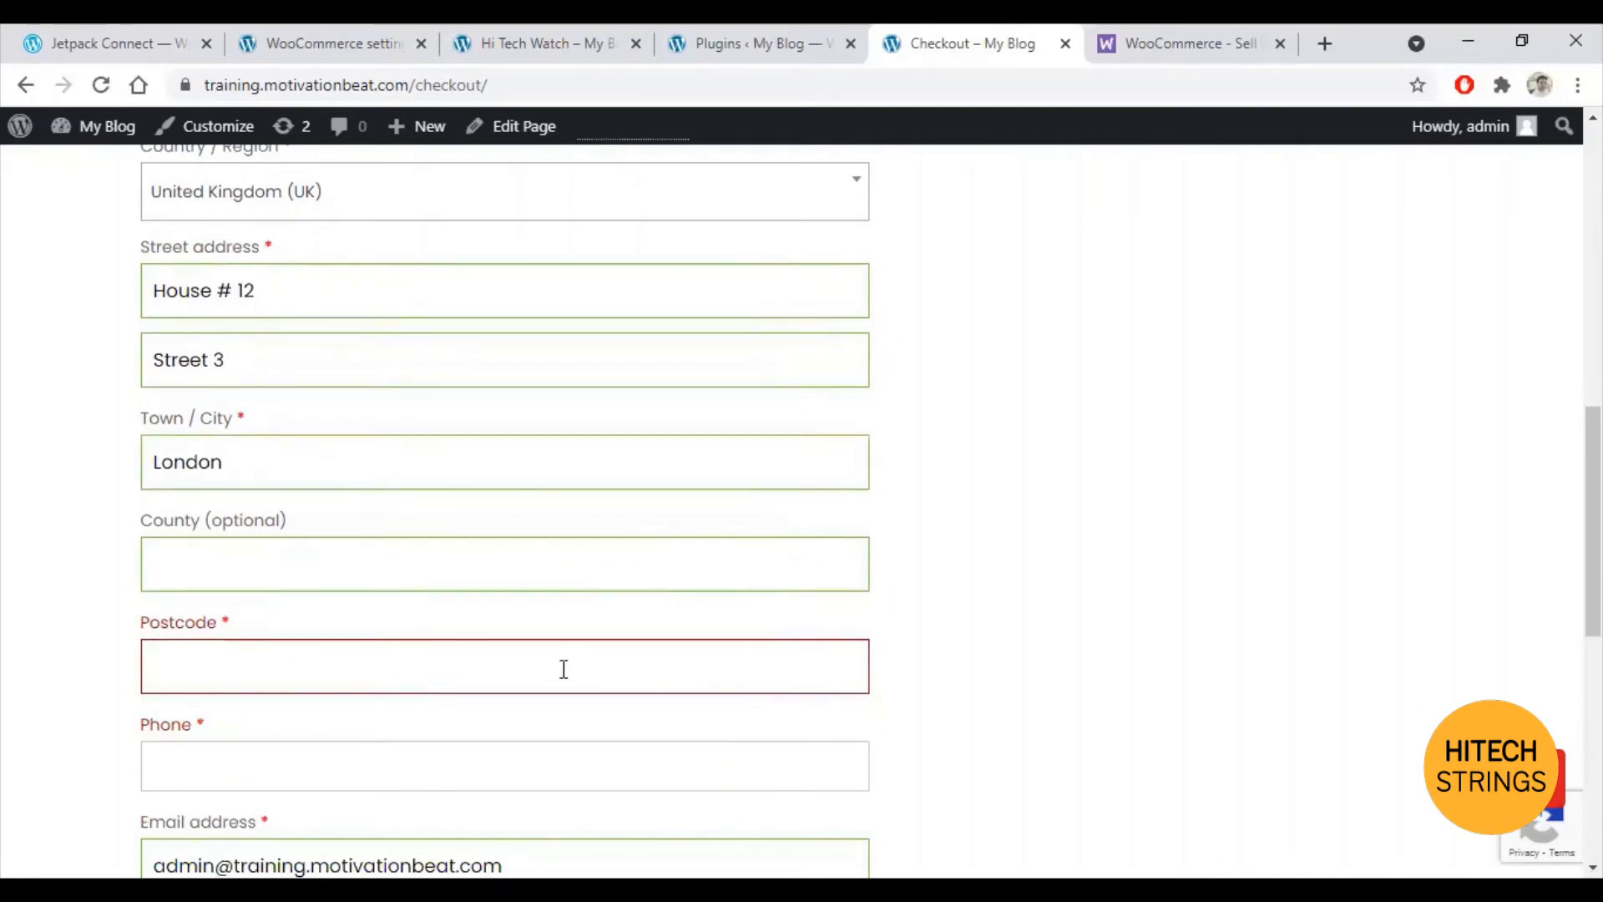
text(E)
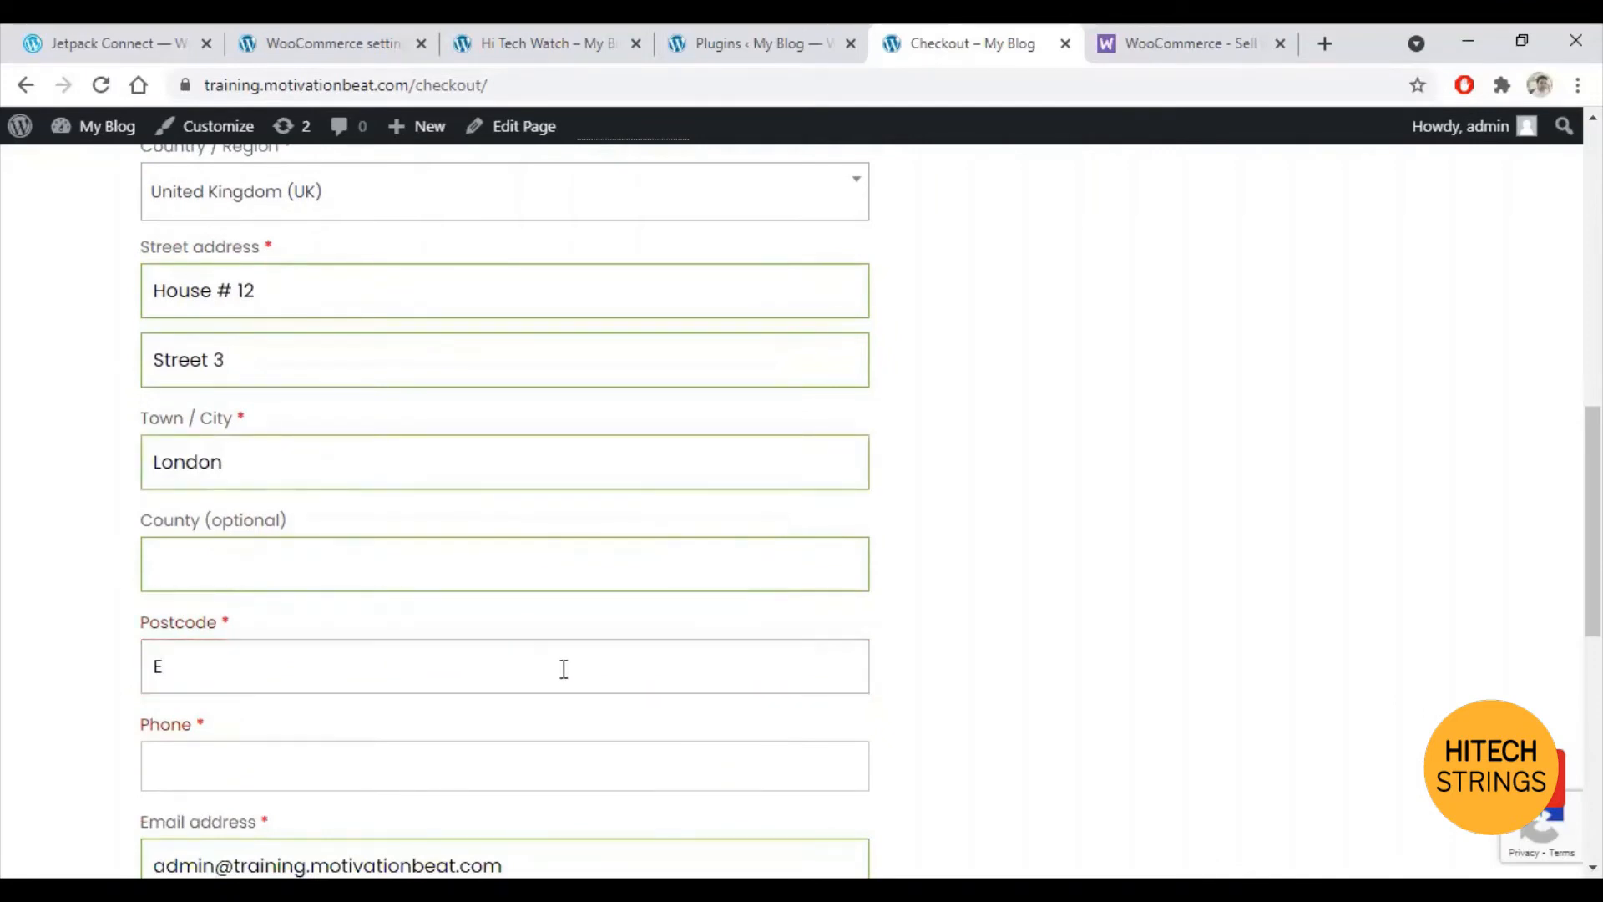
text(A)
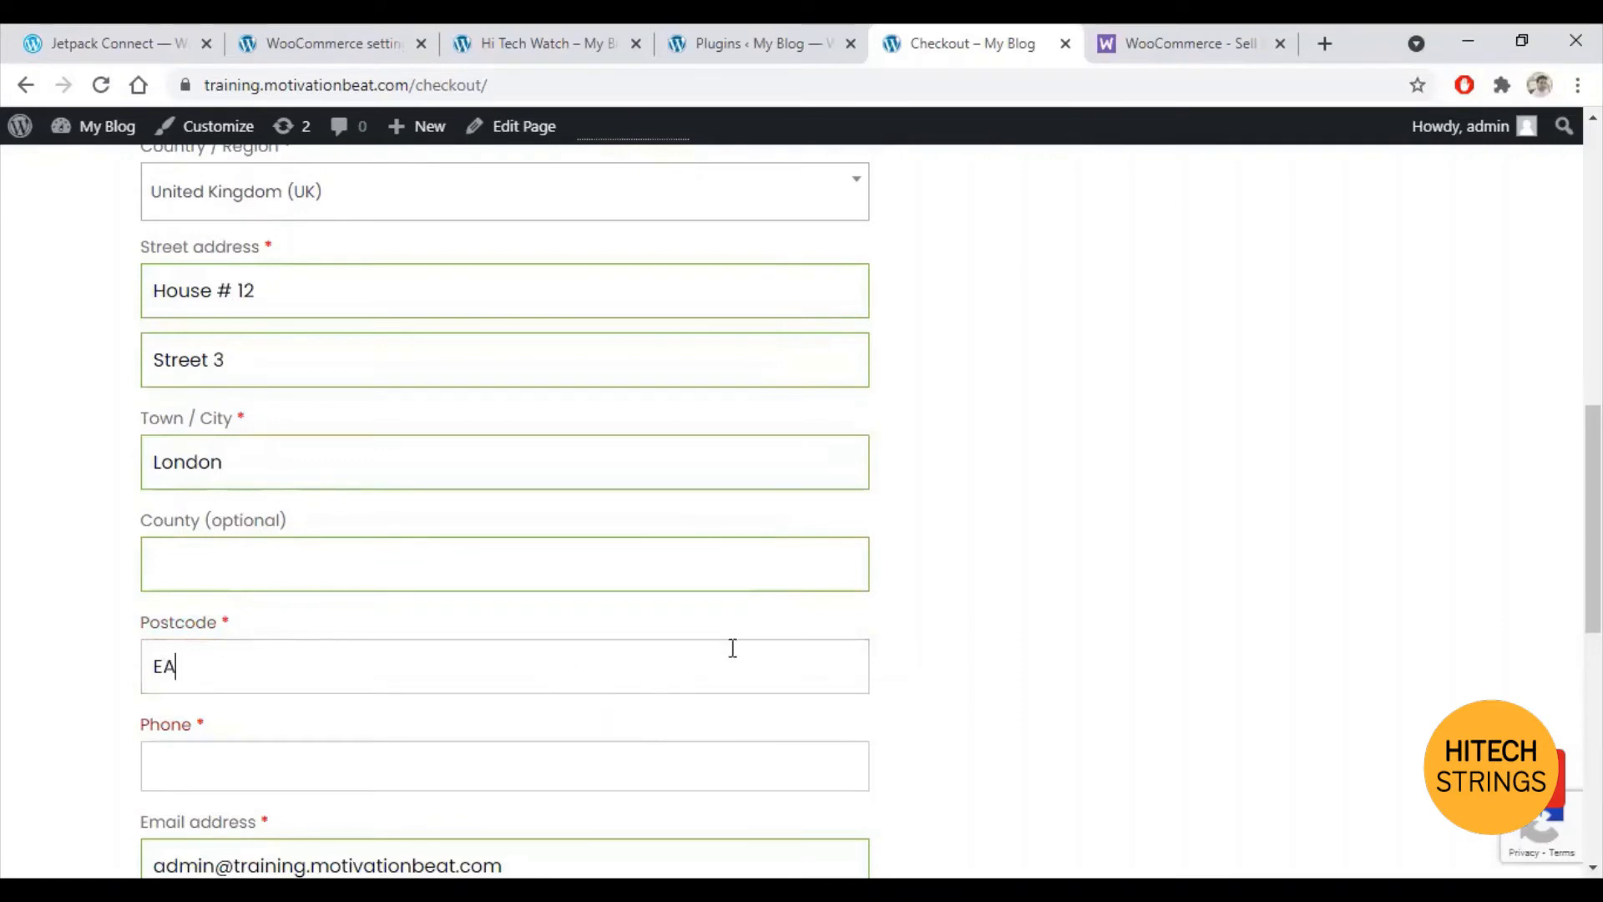
text(123)
Step: Enter the customer's phone number and e-mail address, then scroll to the order summary
scroll(726, 646, down, 3)
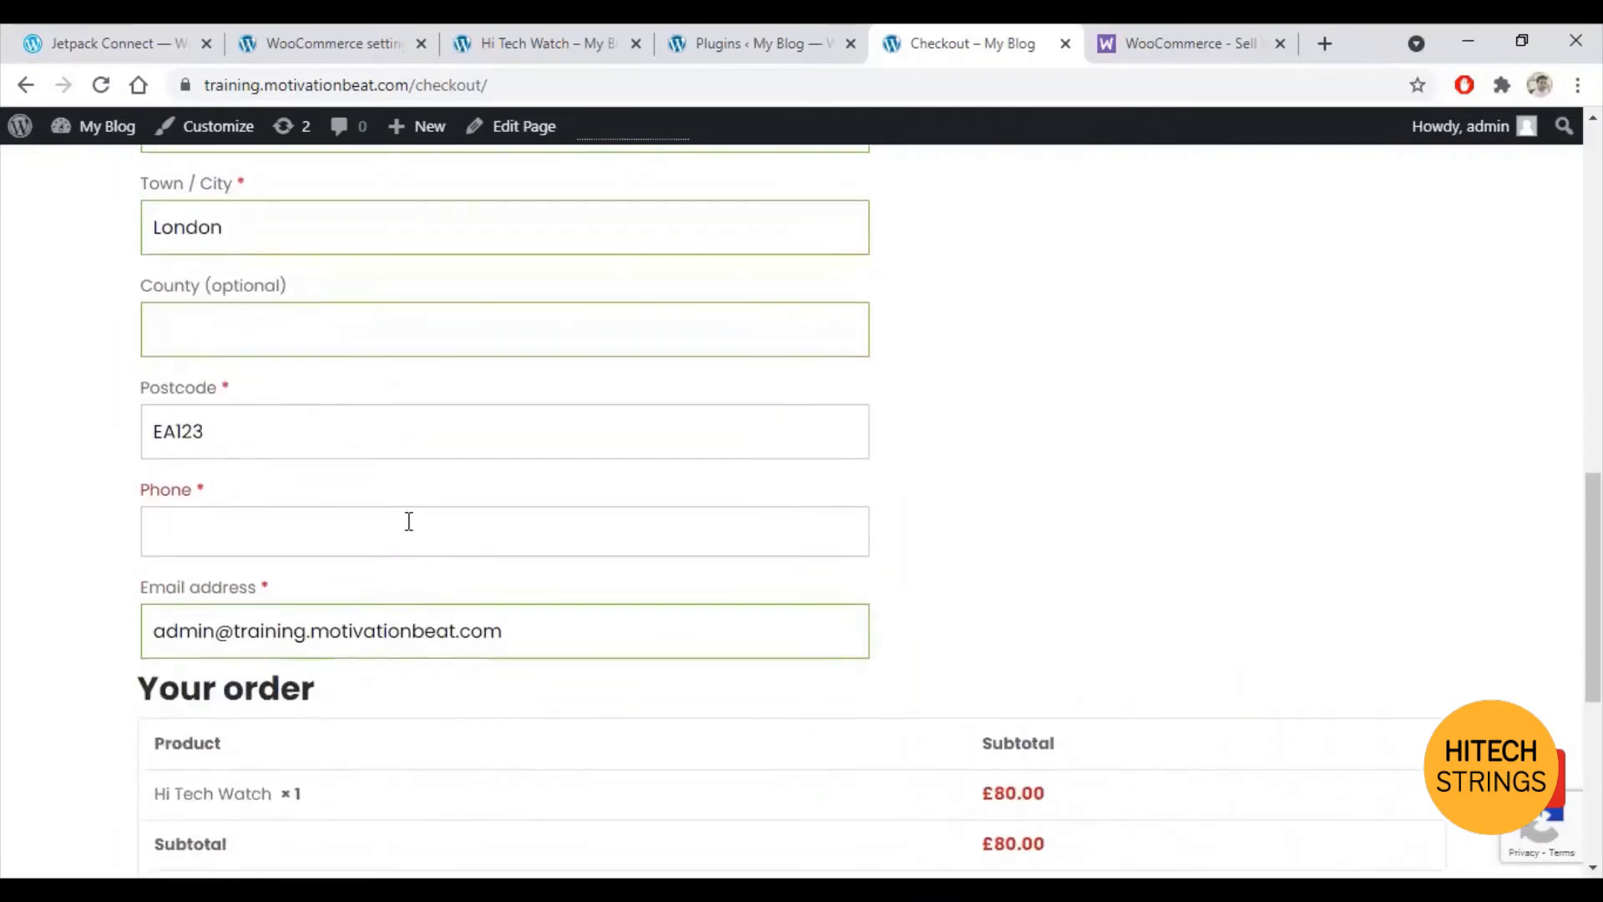
click(408, 522)
text(123456789)
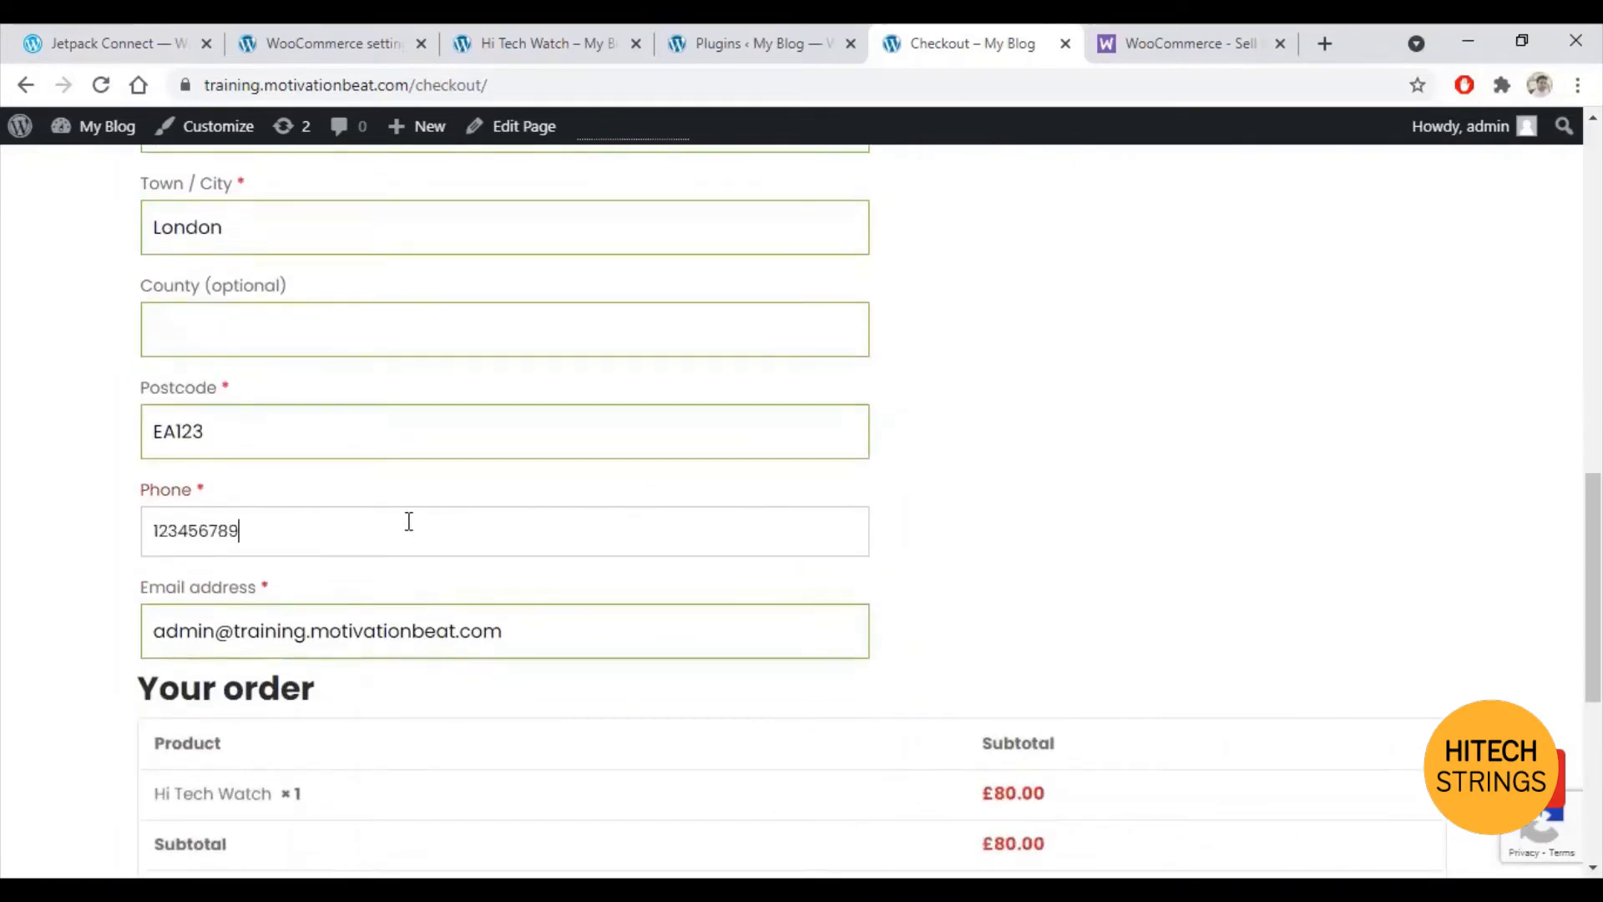
key(Tab)
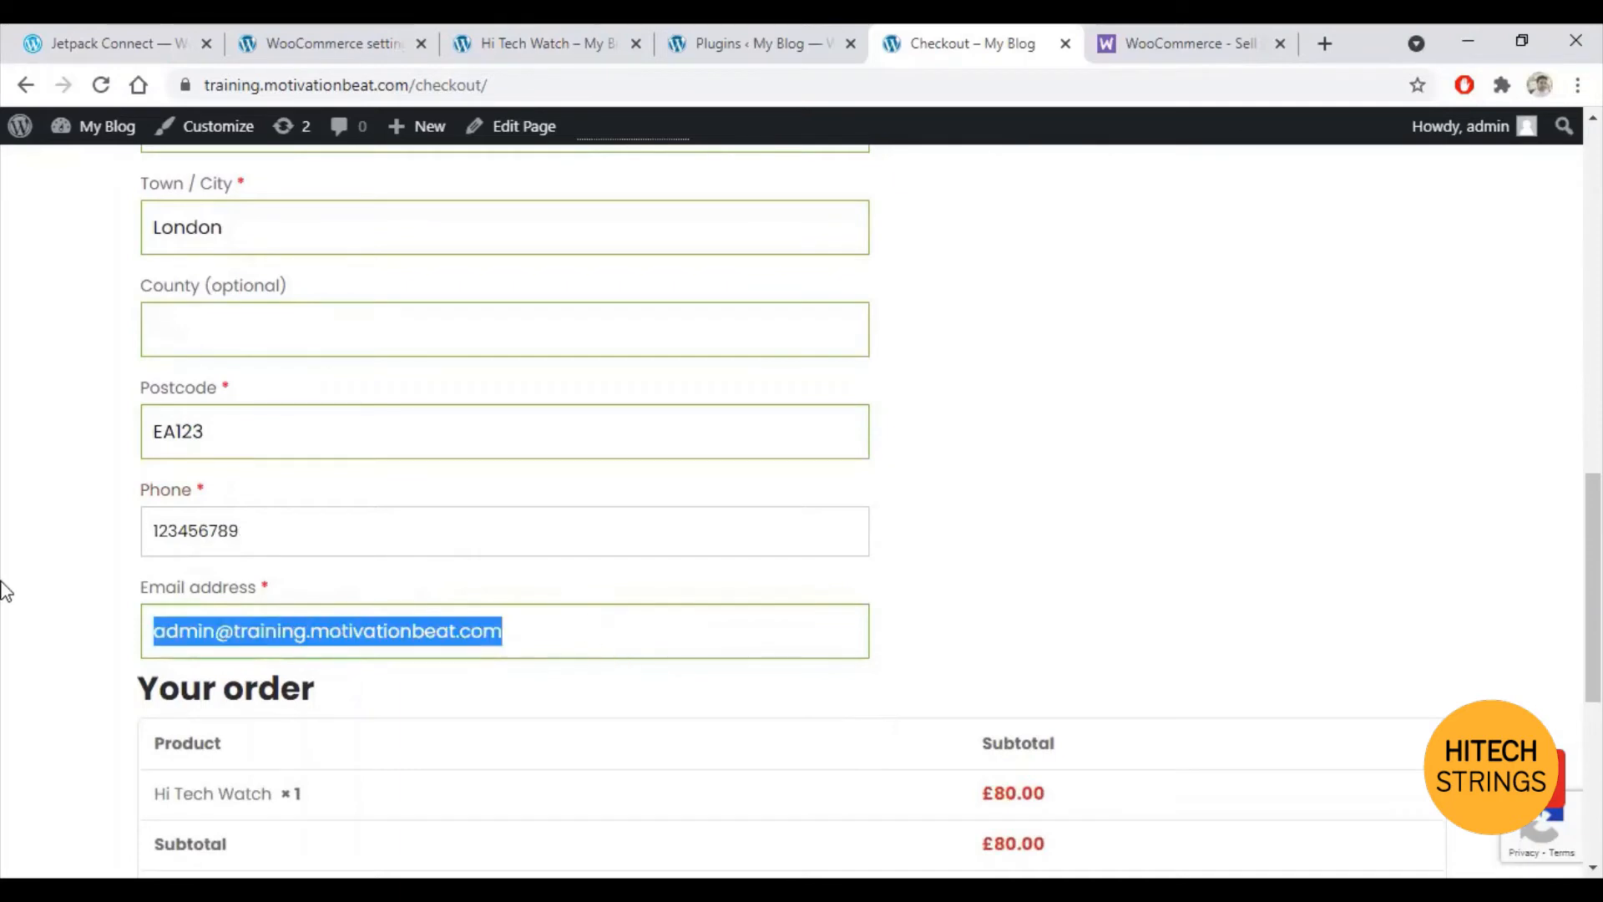
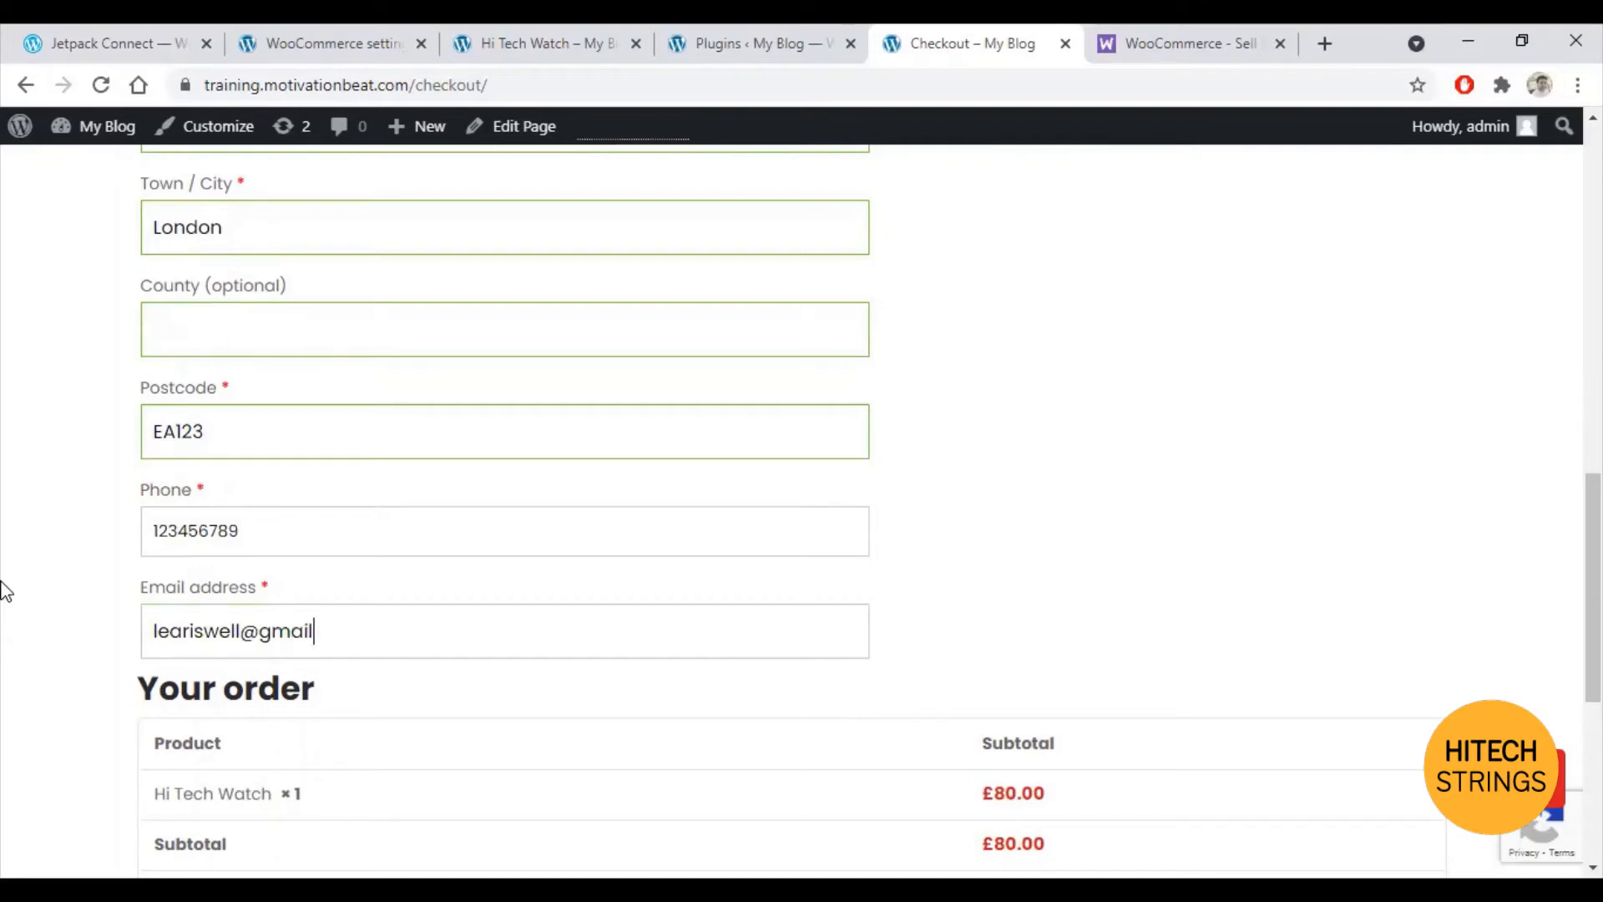
scroll(187, 601, down, 5)
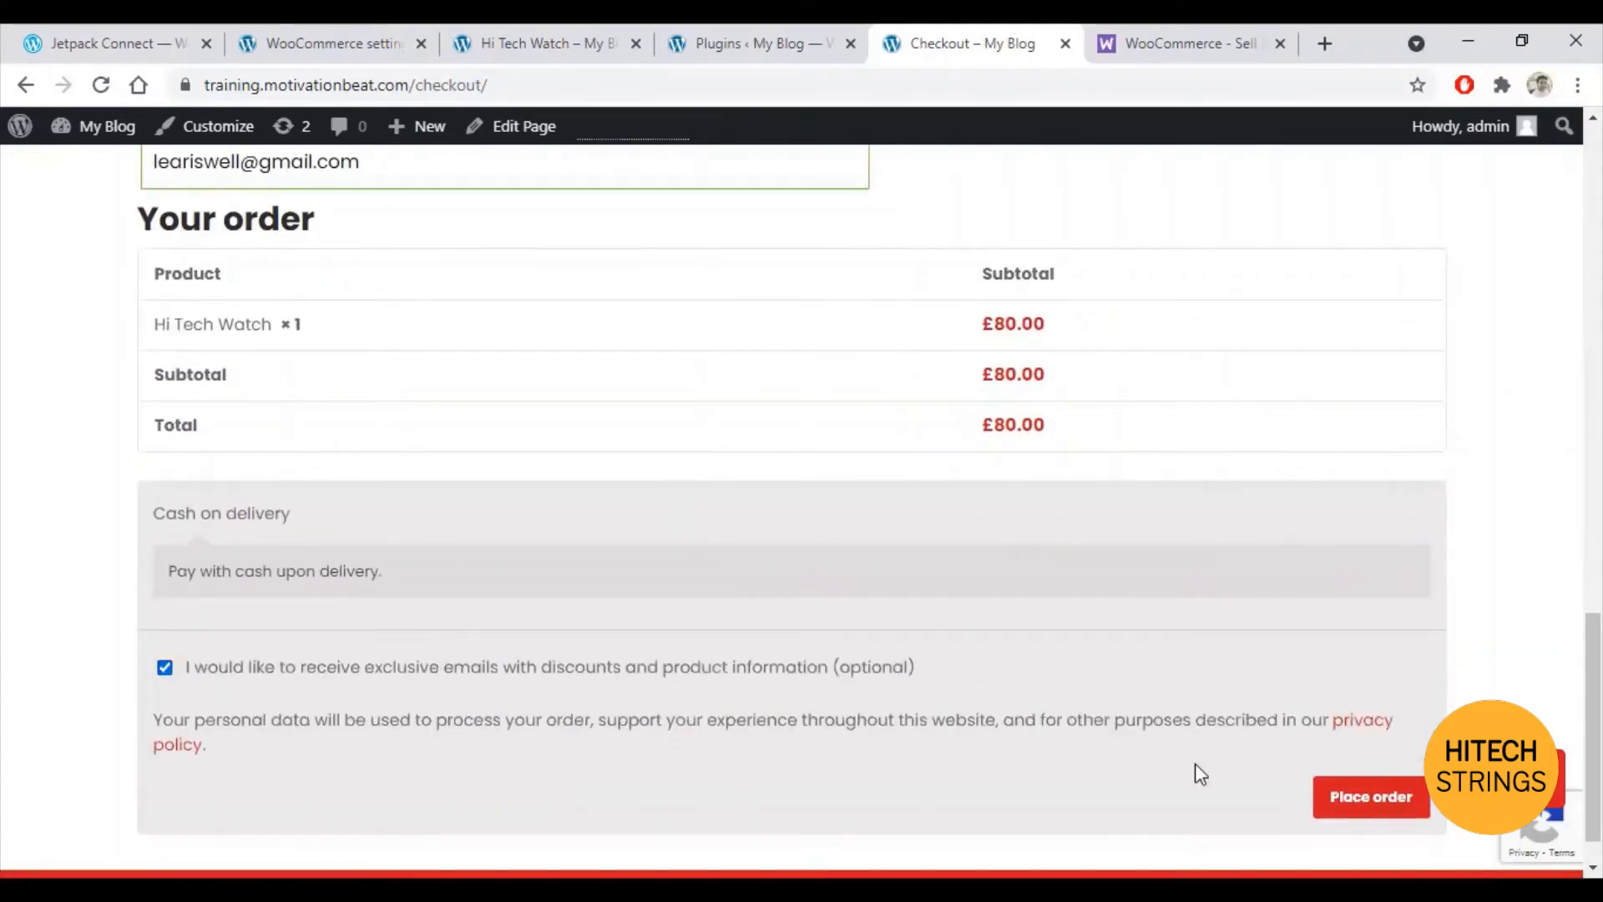
scroll(1219, 752, down, 1)
Step: Place the cash on delivery order, which is rejected for an invalid billing postcode
click(1351, 758)
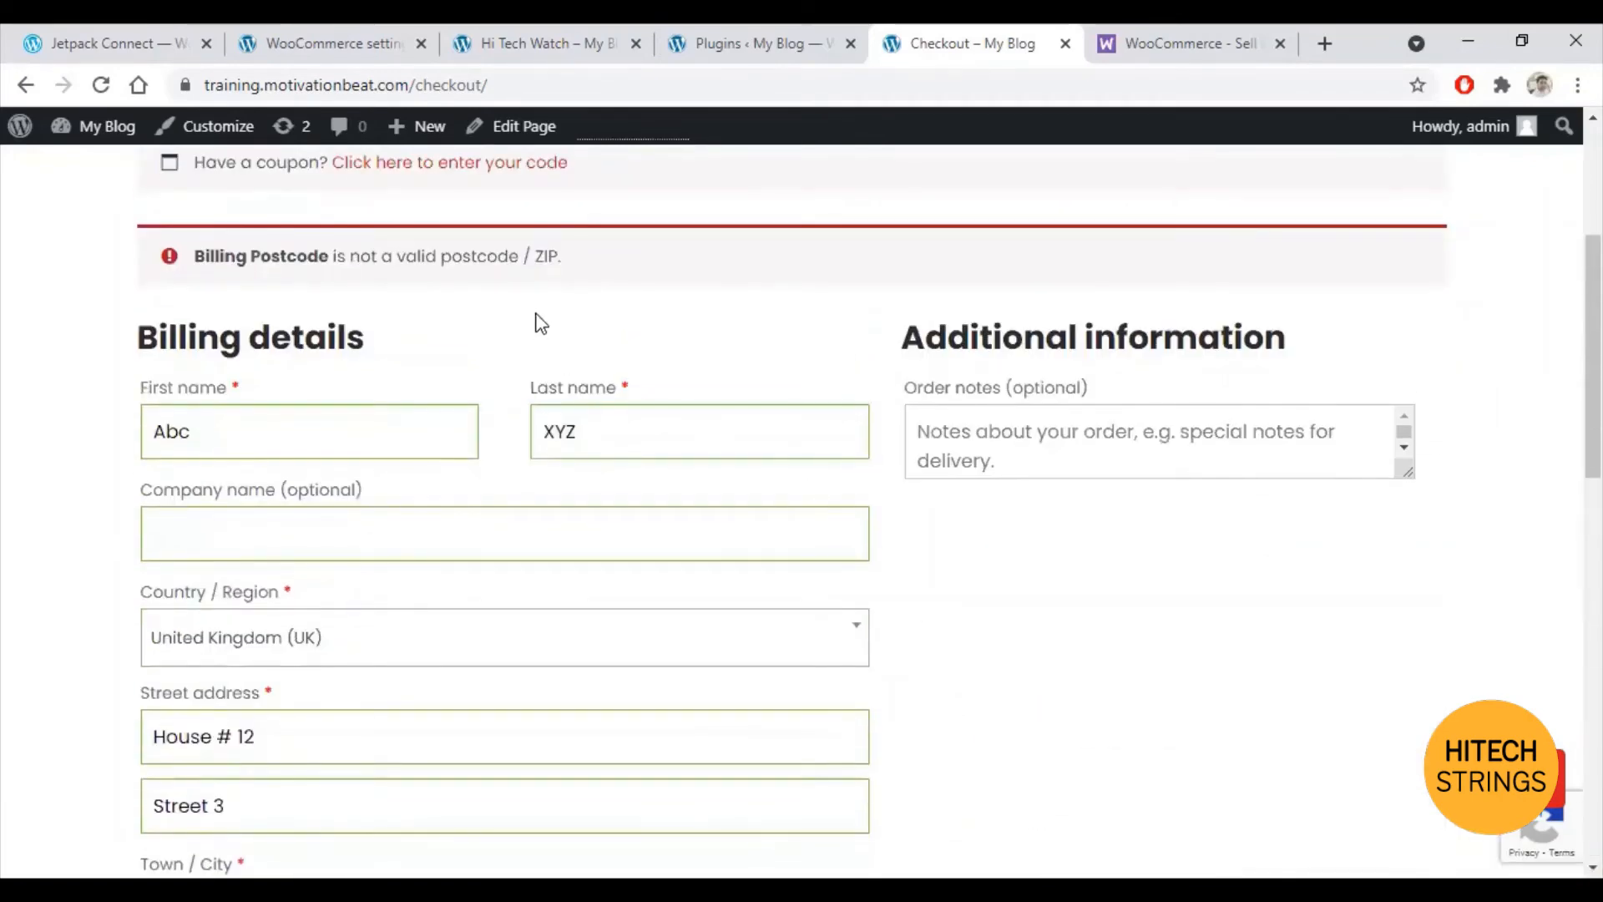
scroll(539, 320, down, 8)
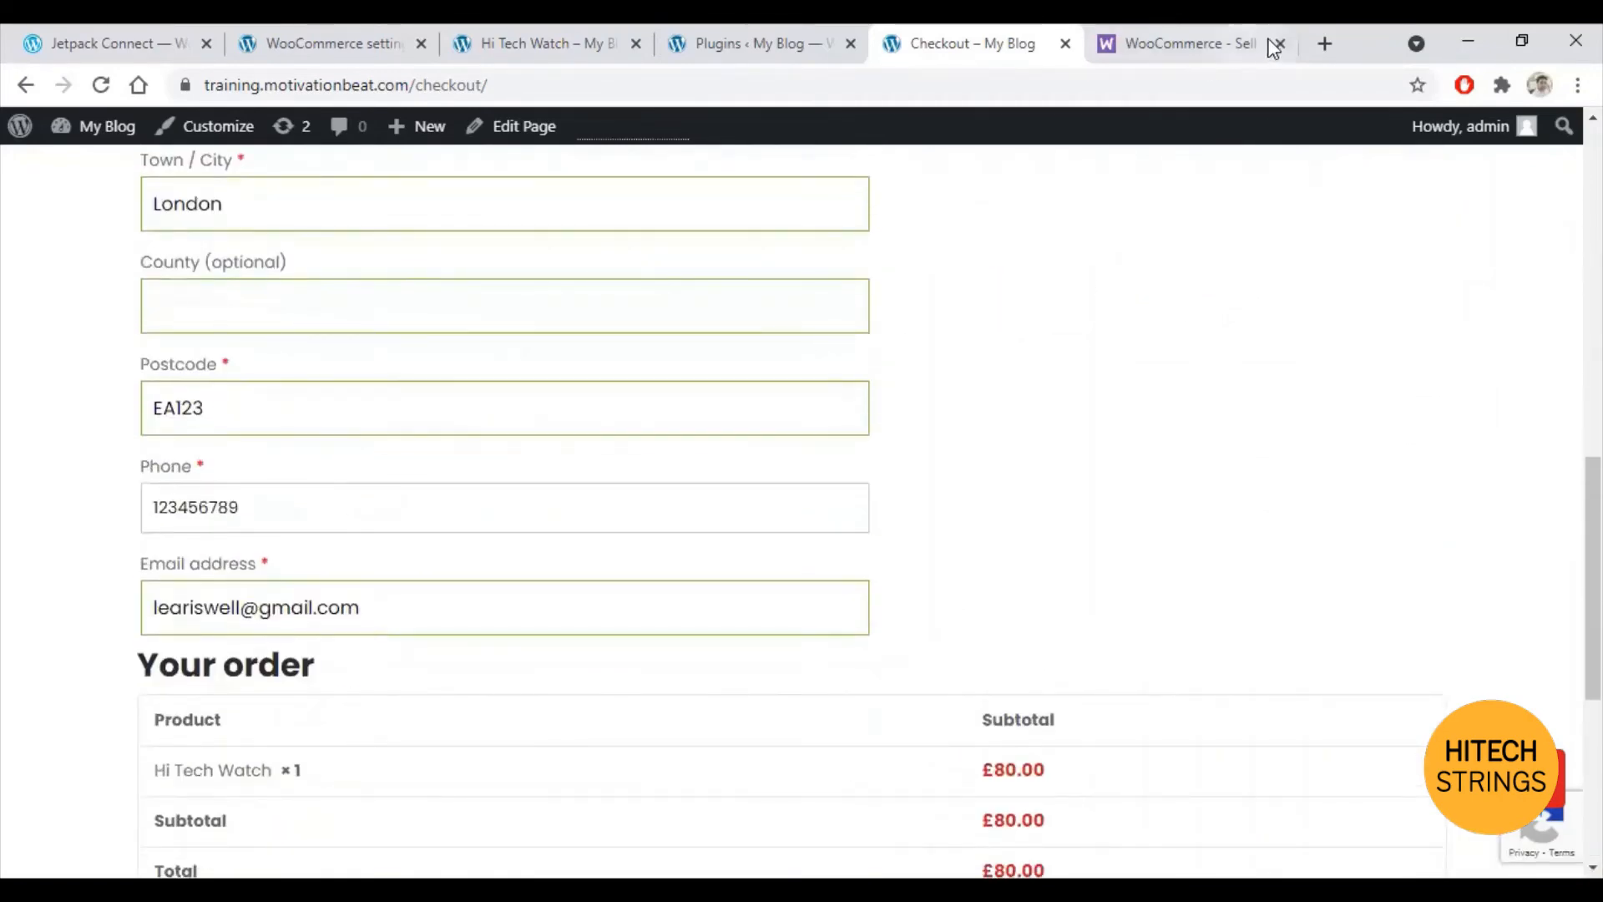
click(1325, 43)
Step: Search Google for 'london postal code' to find valid postcodes like EC1A and SW1V
text(l)
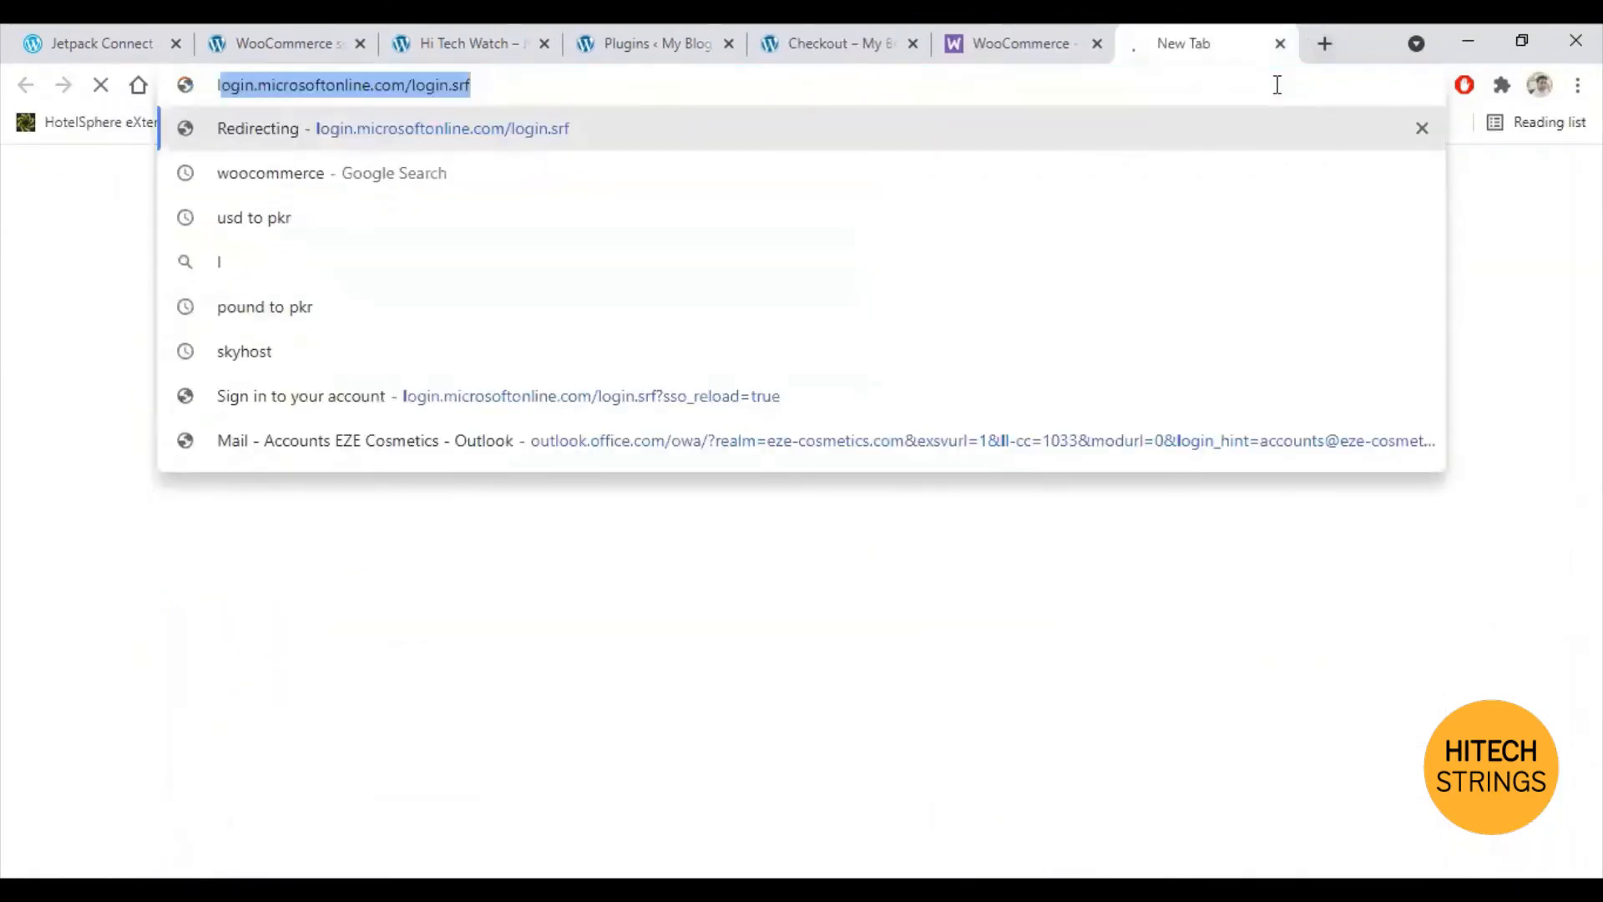
key(BackSpace)
text(on)
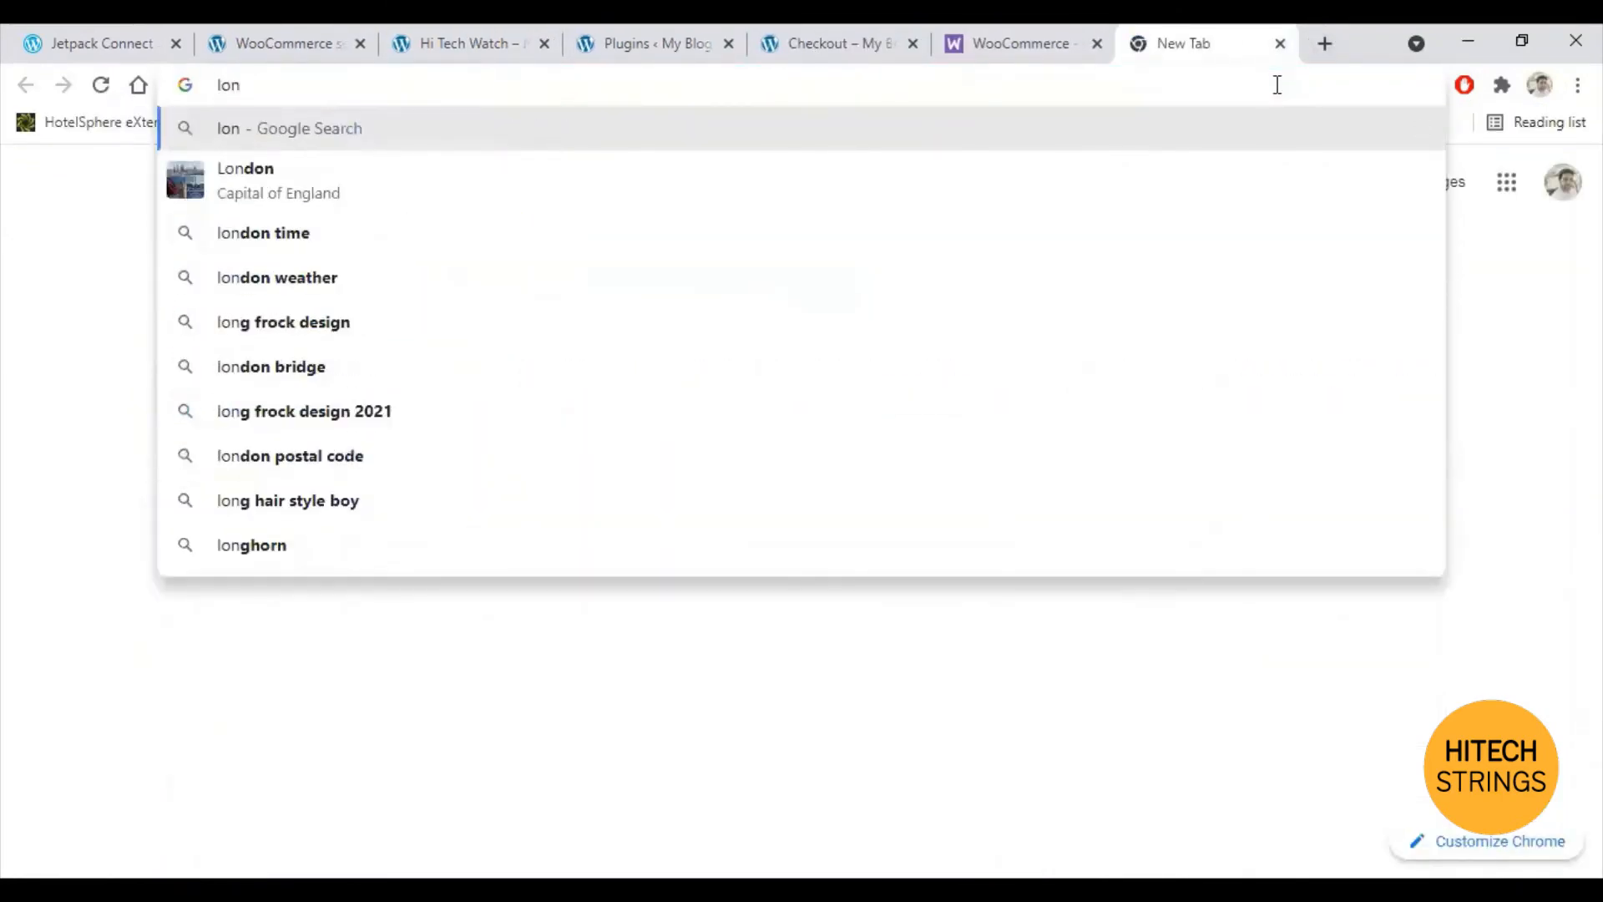
text(don po)
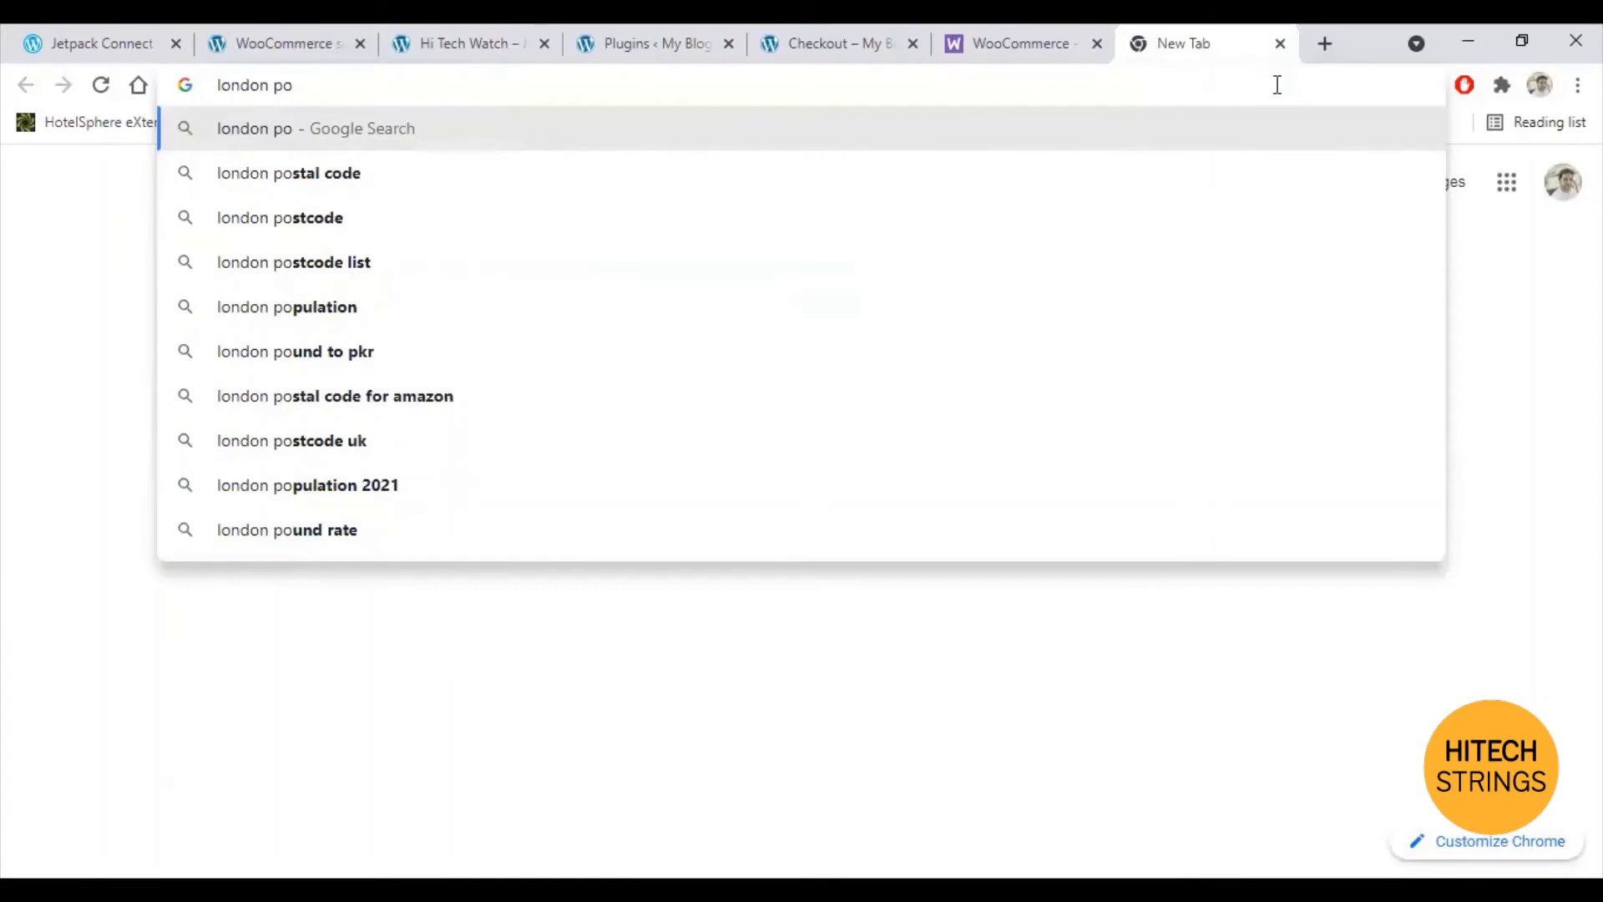
key(Down)
key(Return)
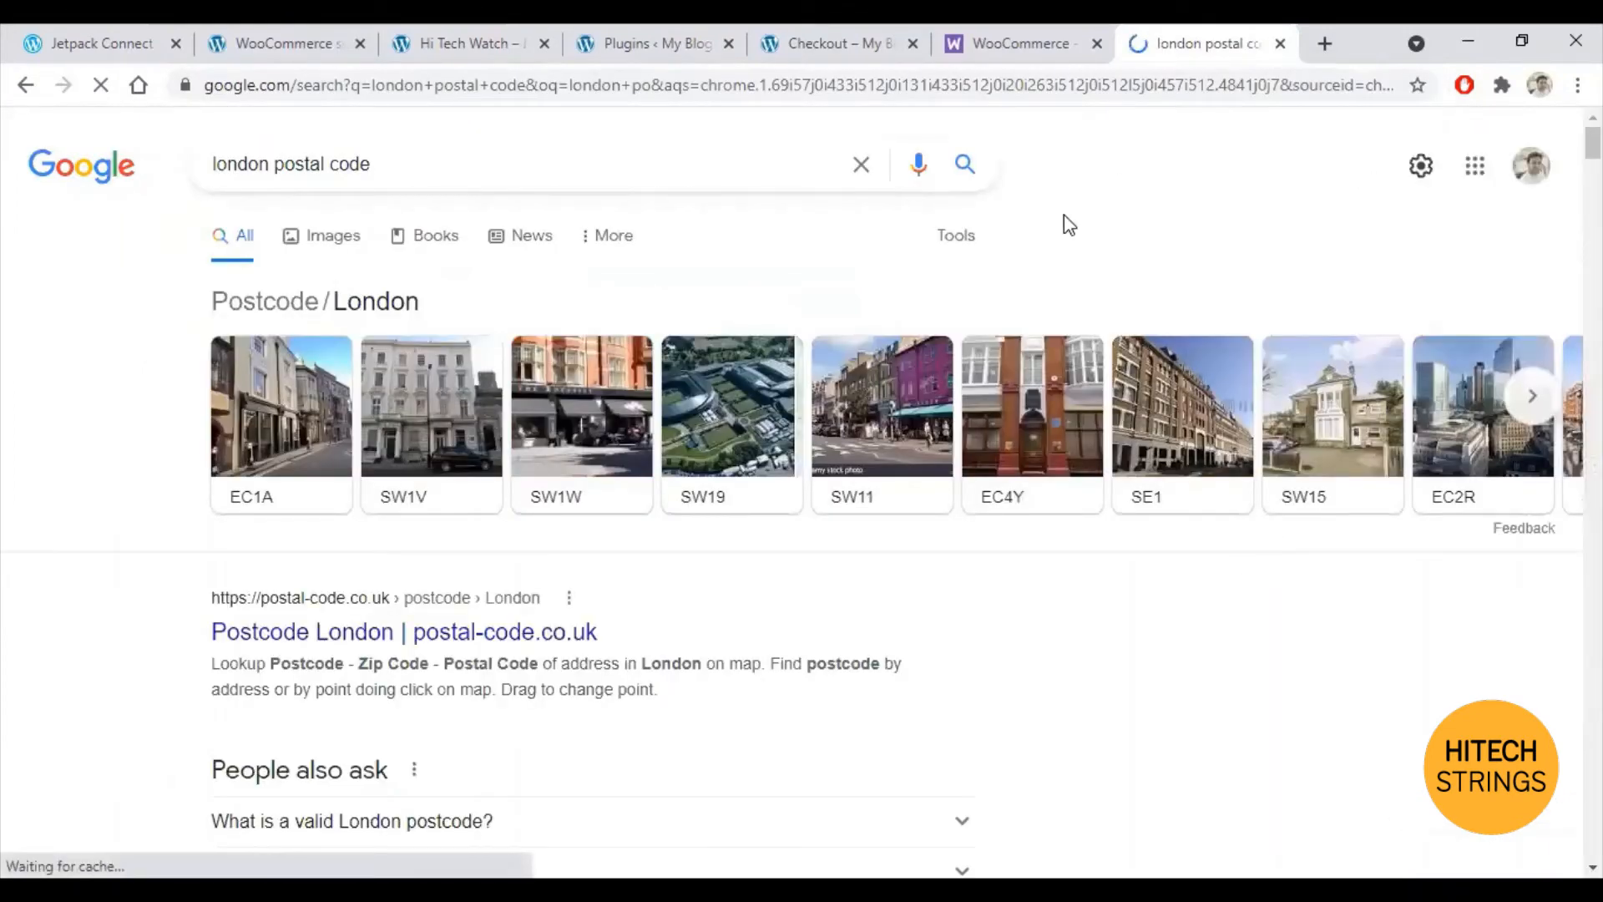
click(798, 43)
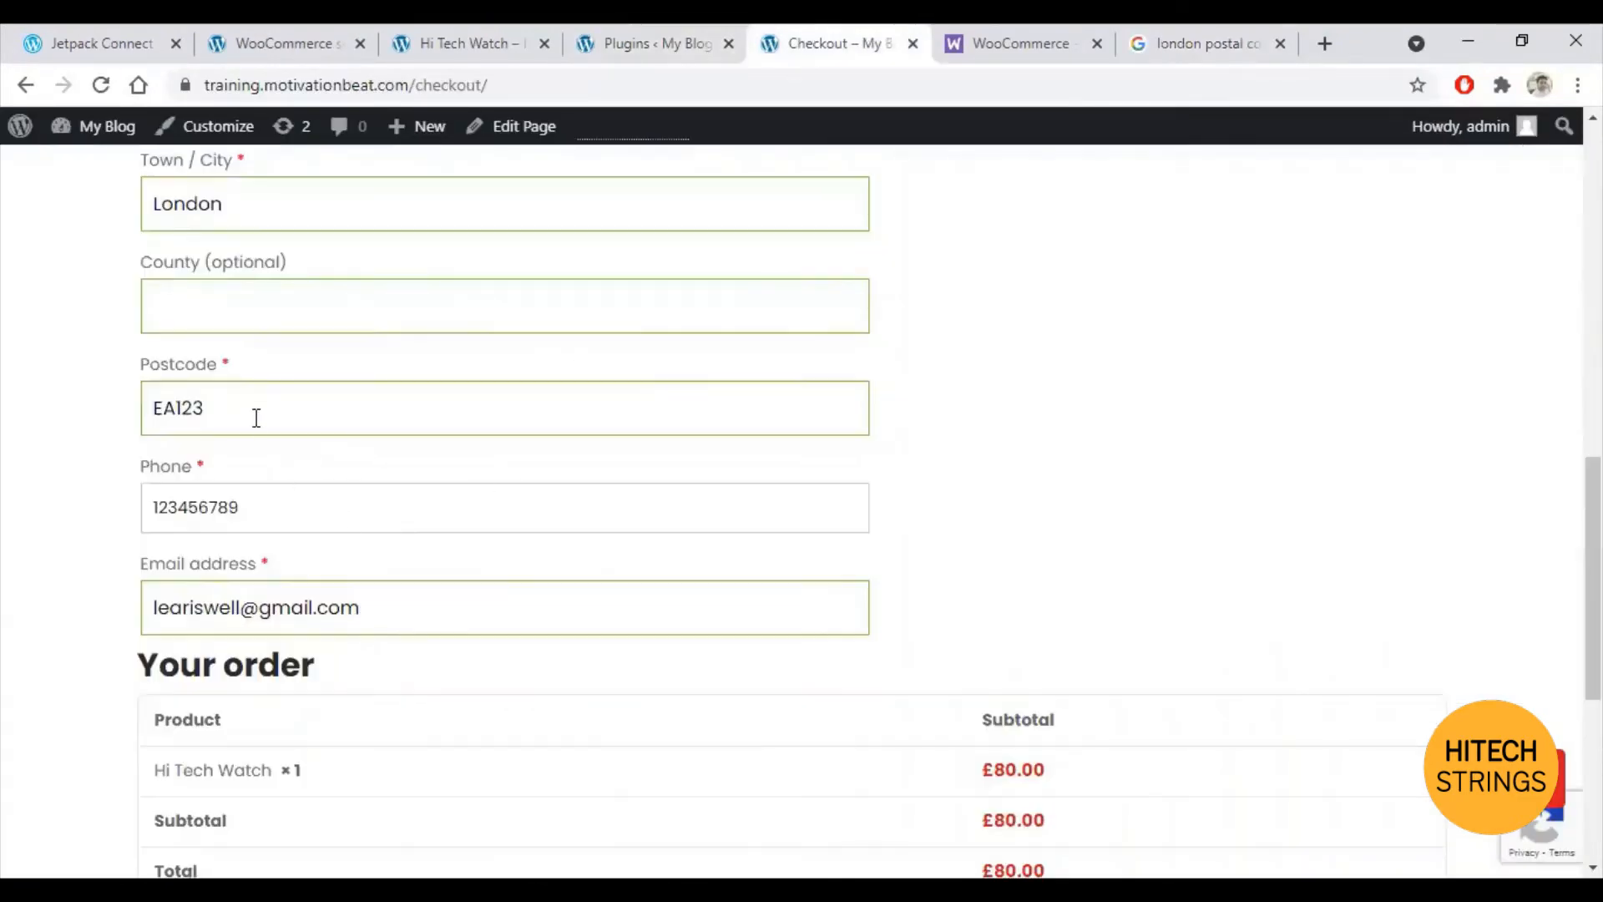
Step: Change the billing postcode to EC1A and resubmit the order, which still fails validation
drag(256, 417, 108, 415)
text(EC)
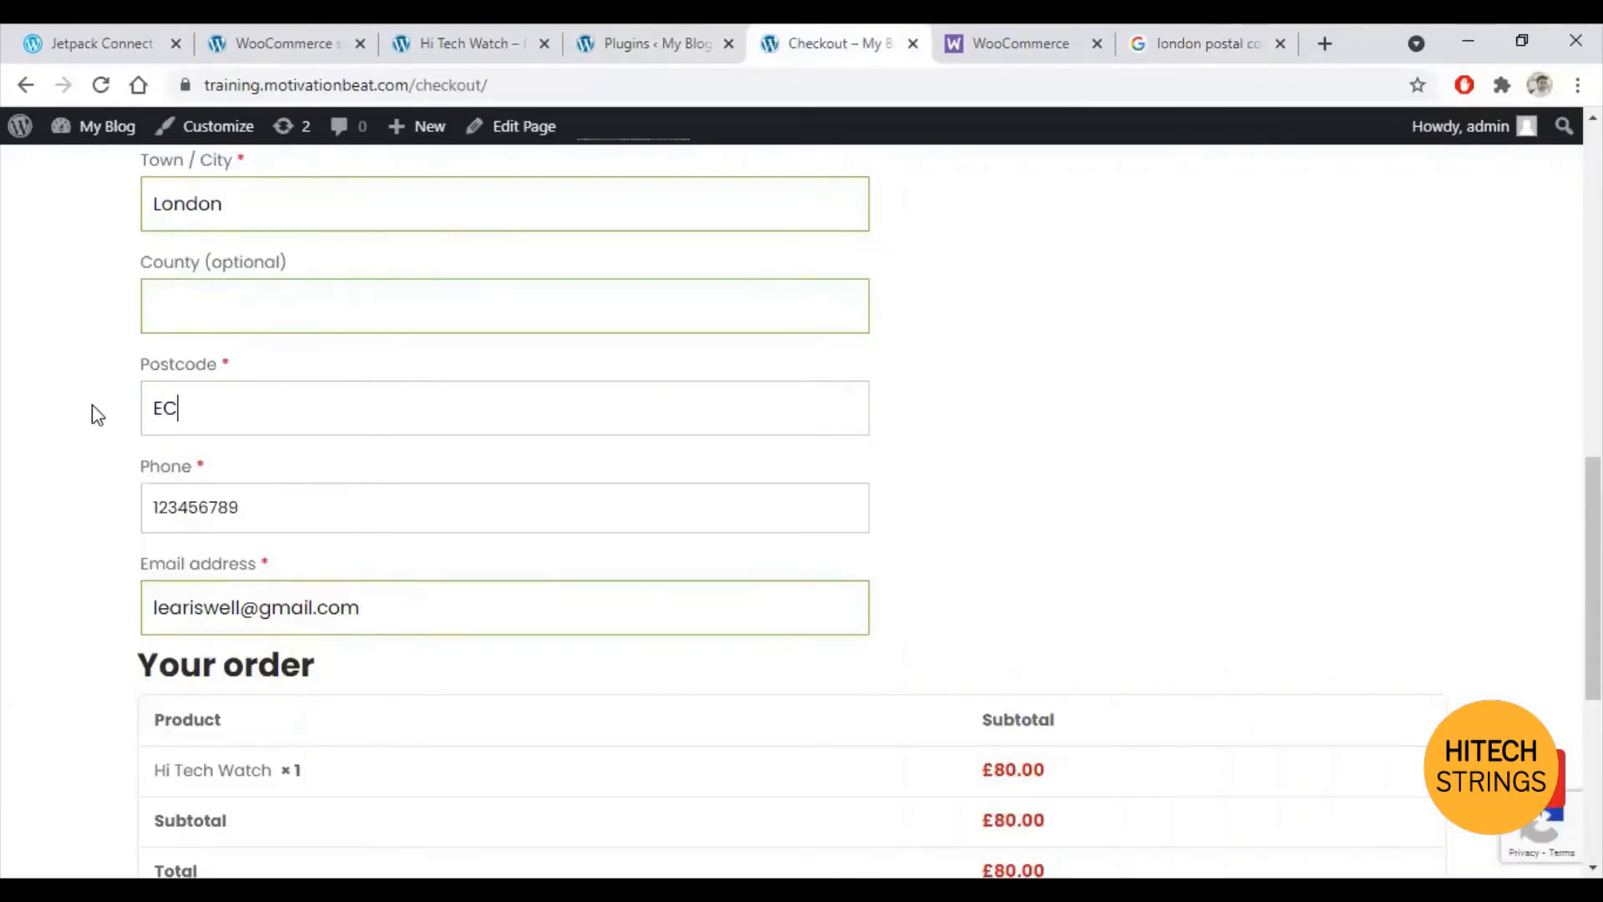
text(1A)
scroll(619, 610, down, 5)
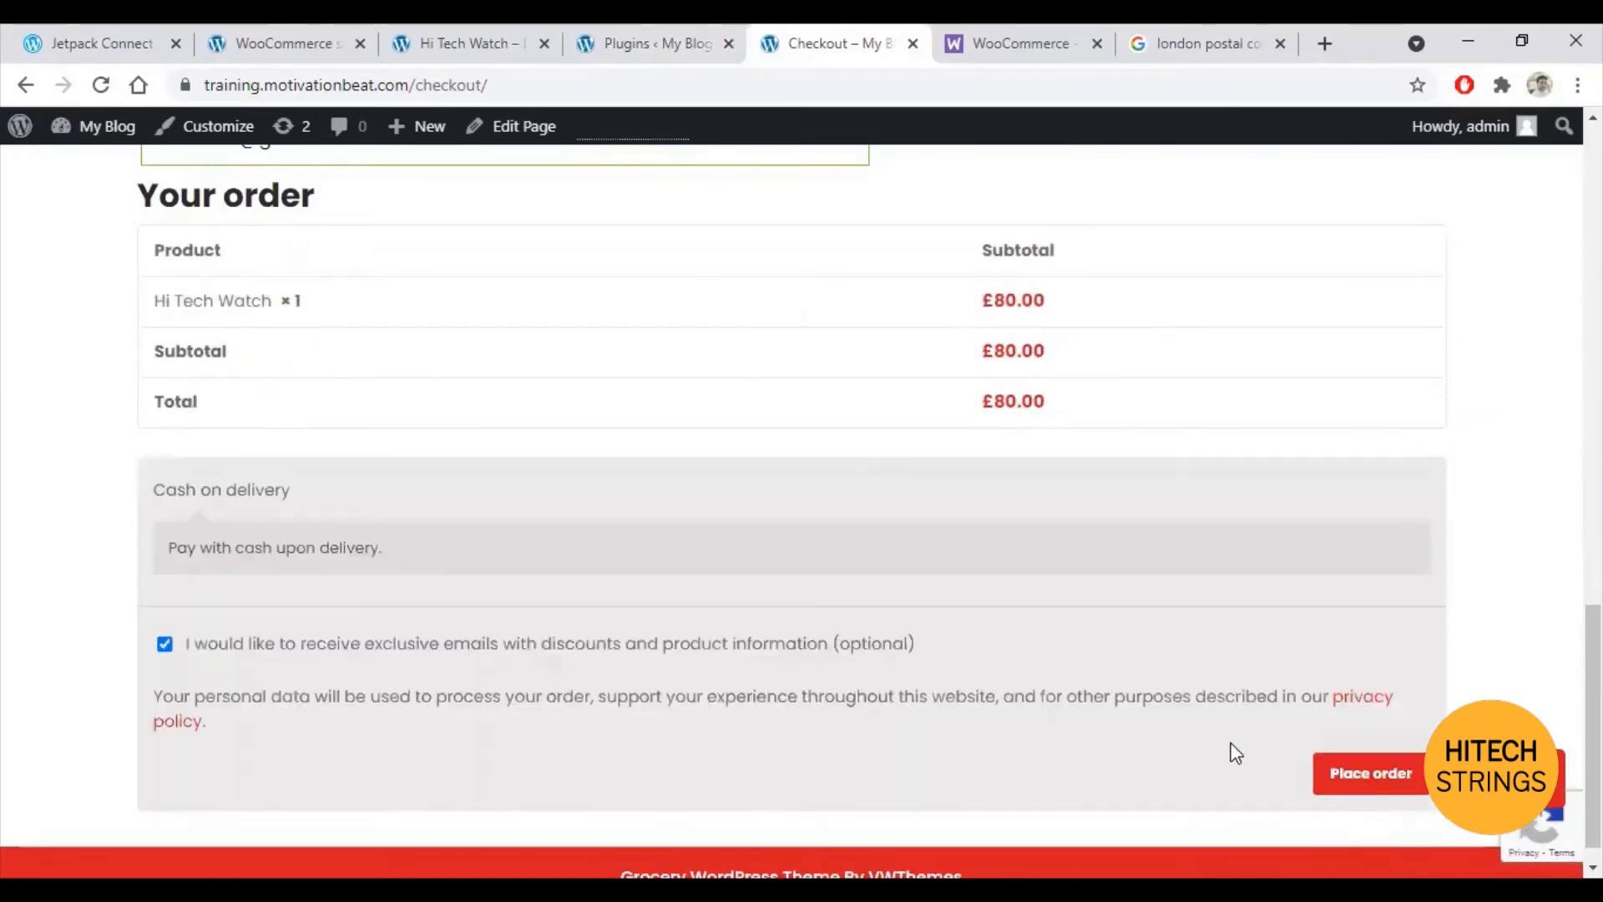
click(1359, 771)
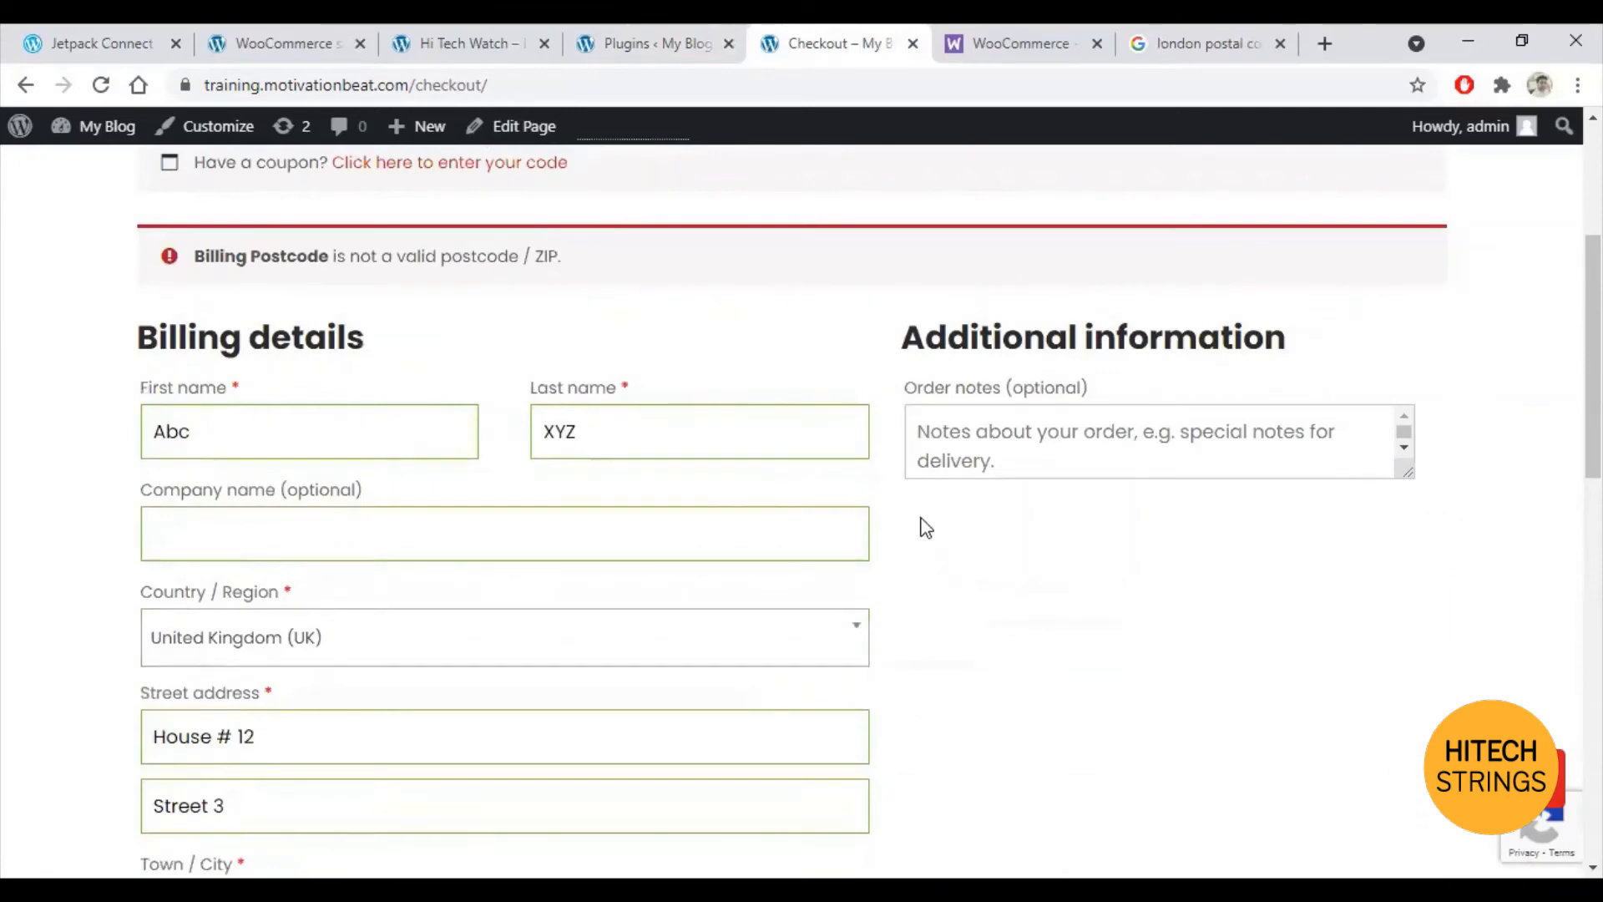
scroll(835, 518, down, 3)
Step: Set the billing country to United States (US) and the town/city to Utah
click(717, 396)
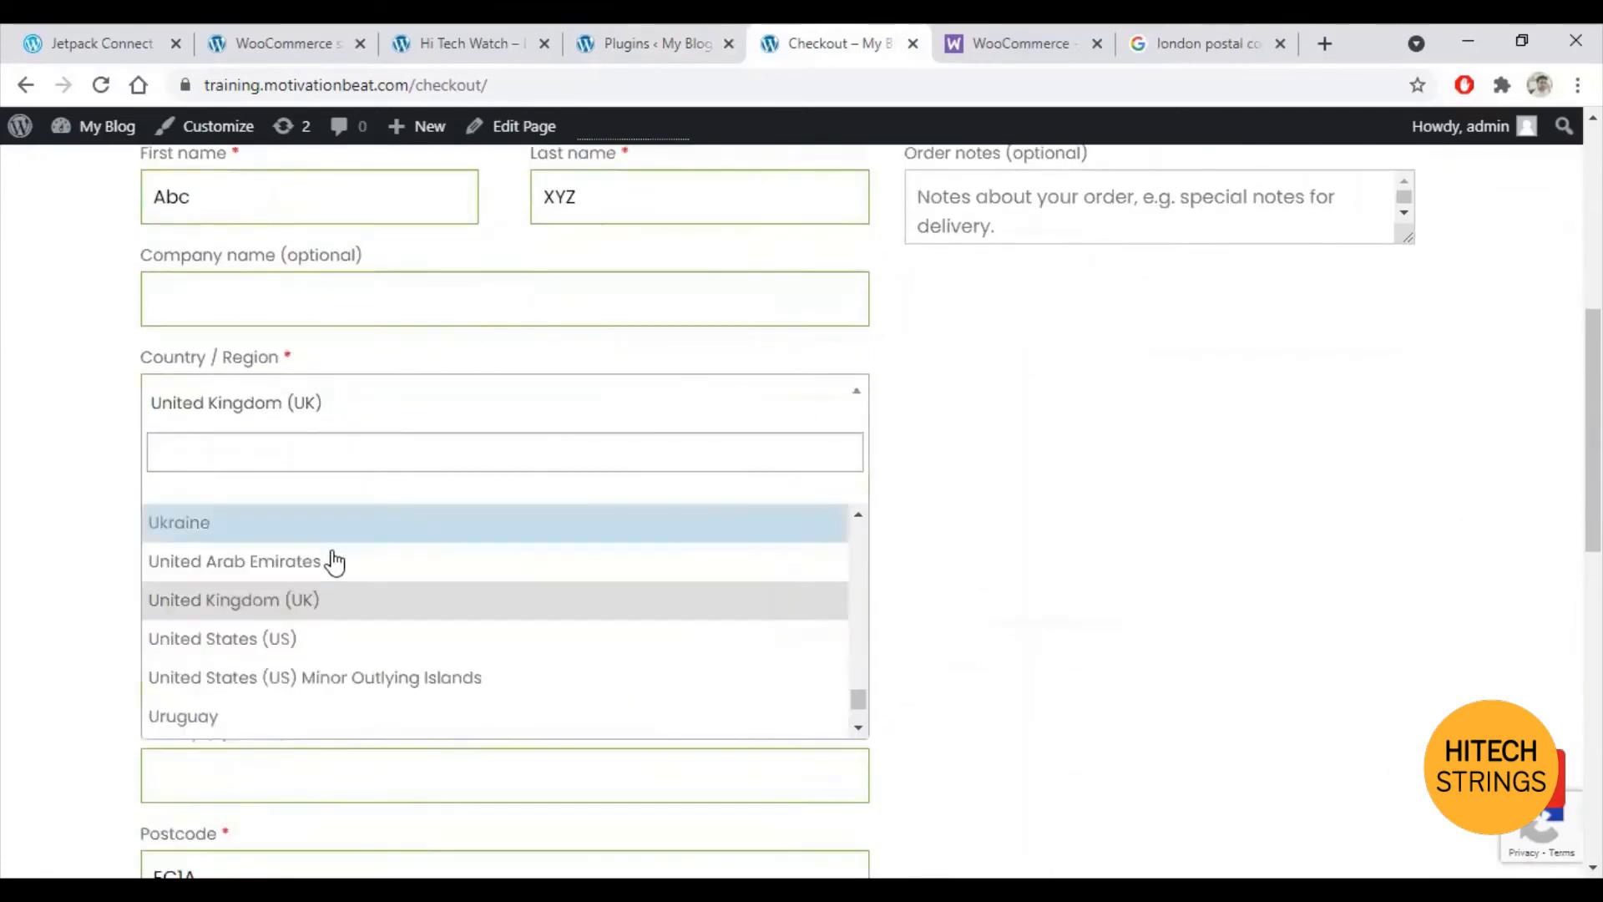
click(282, 637)
scroll(343, 602, down, 2)
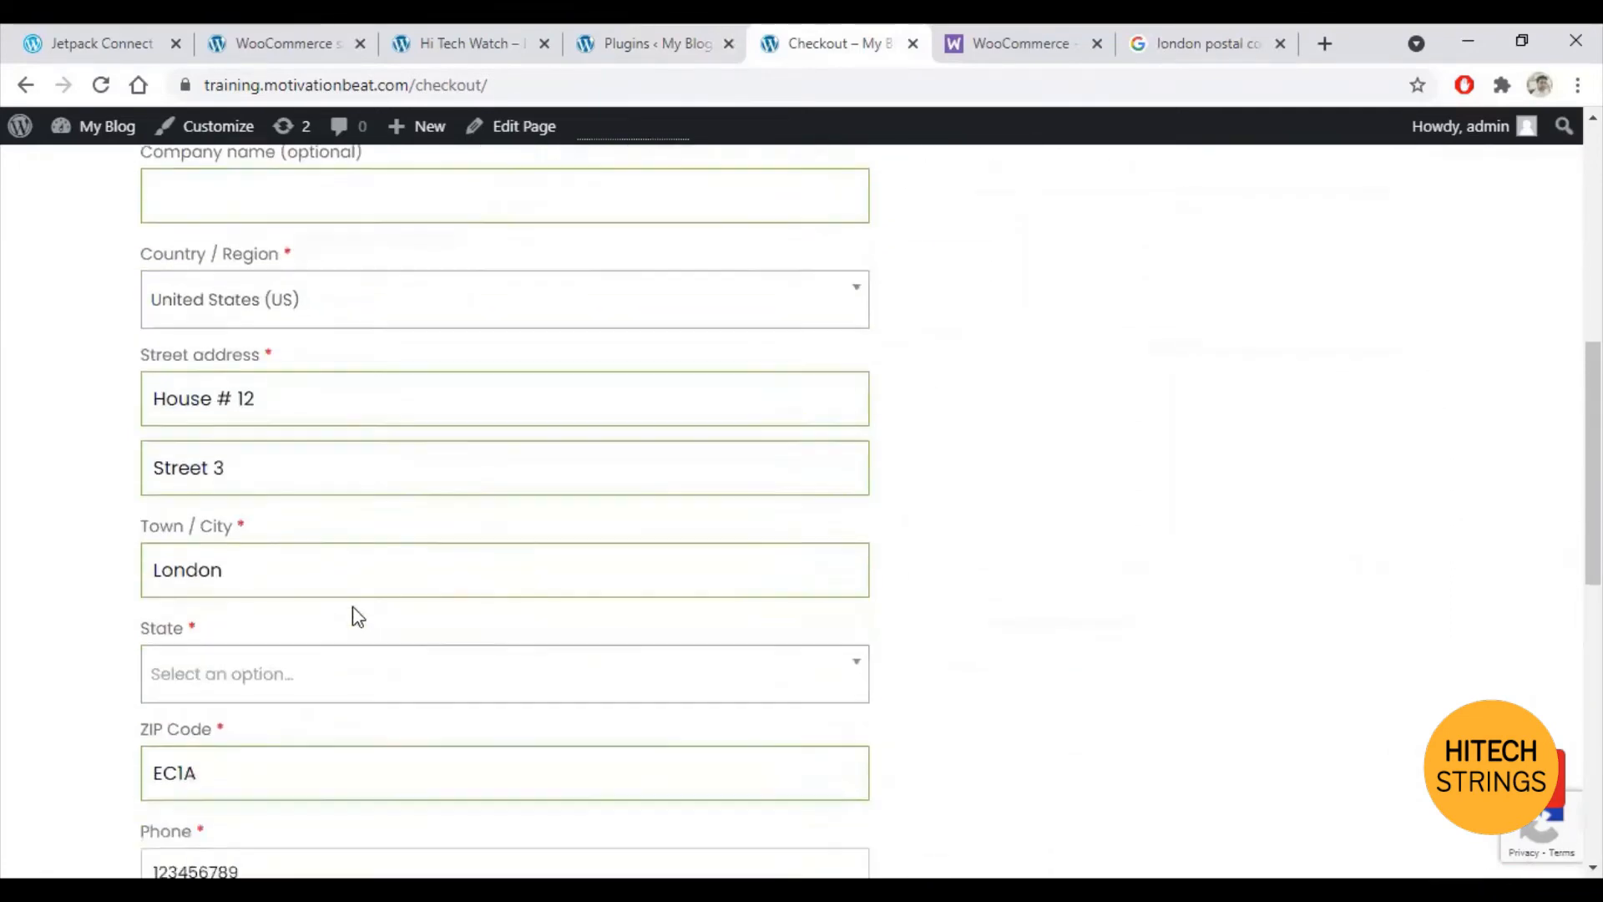
drag(276, 556, 4, 505)
text(Utah)
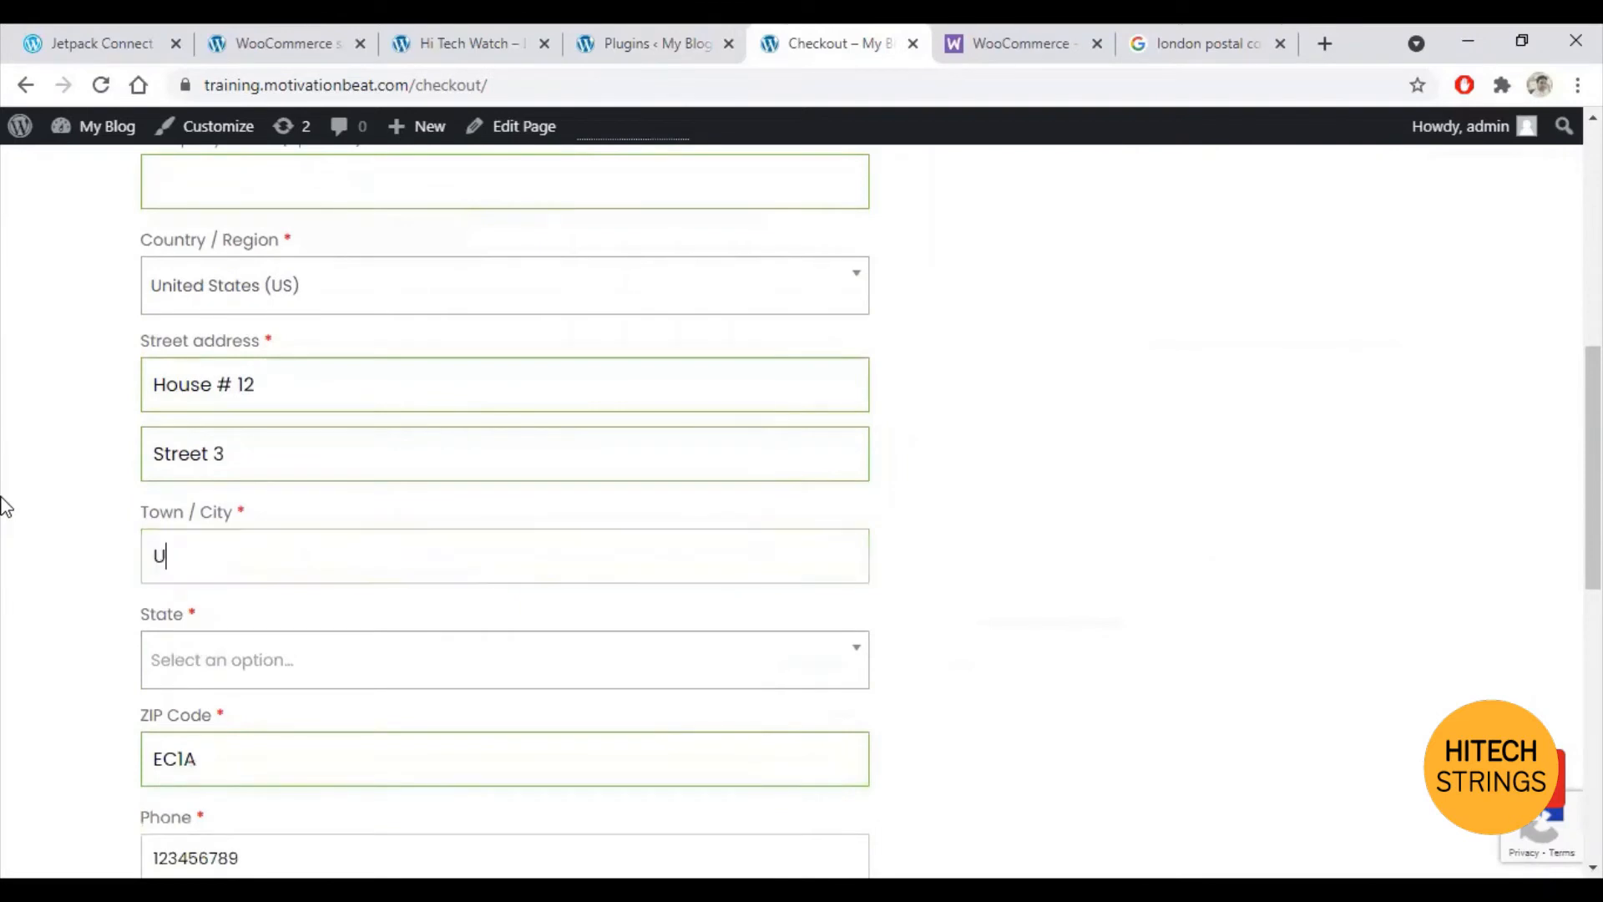
Step: Select Utah as the billing state and enter ZIP code 12456
click(327, 656)
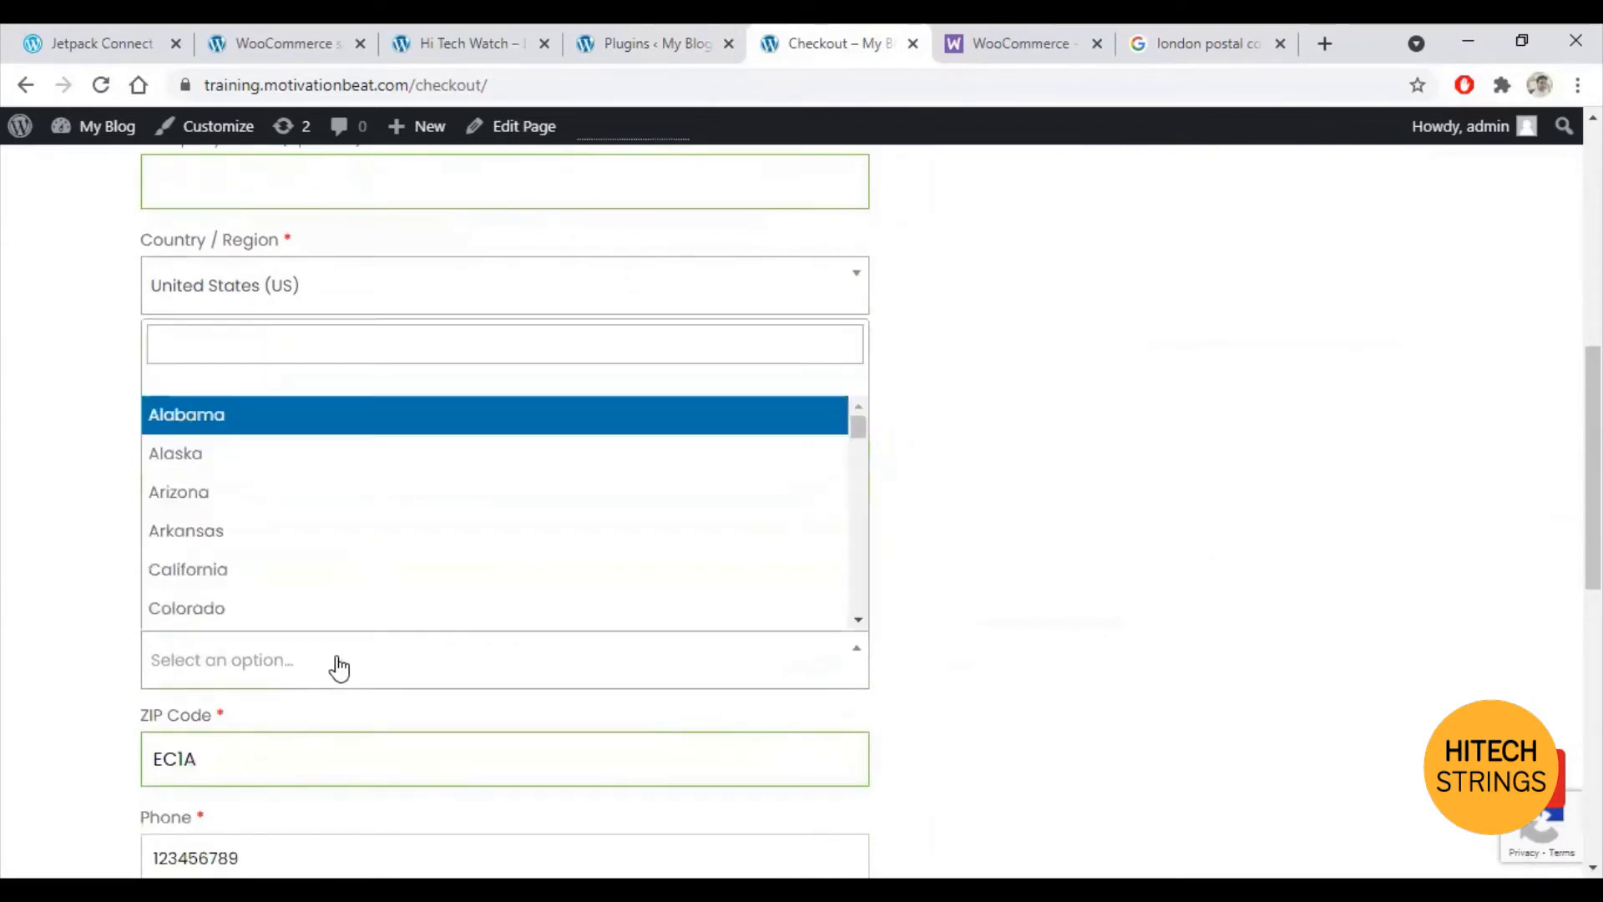
click(301, 359)
text(Utah)
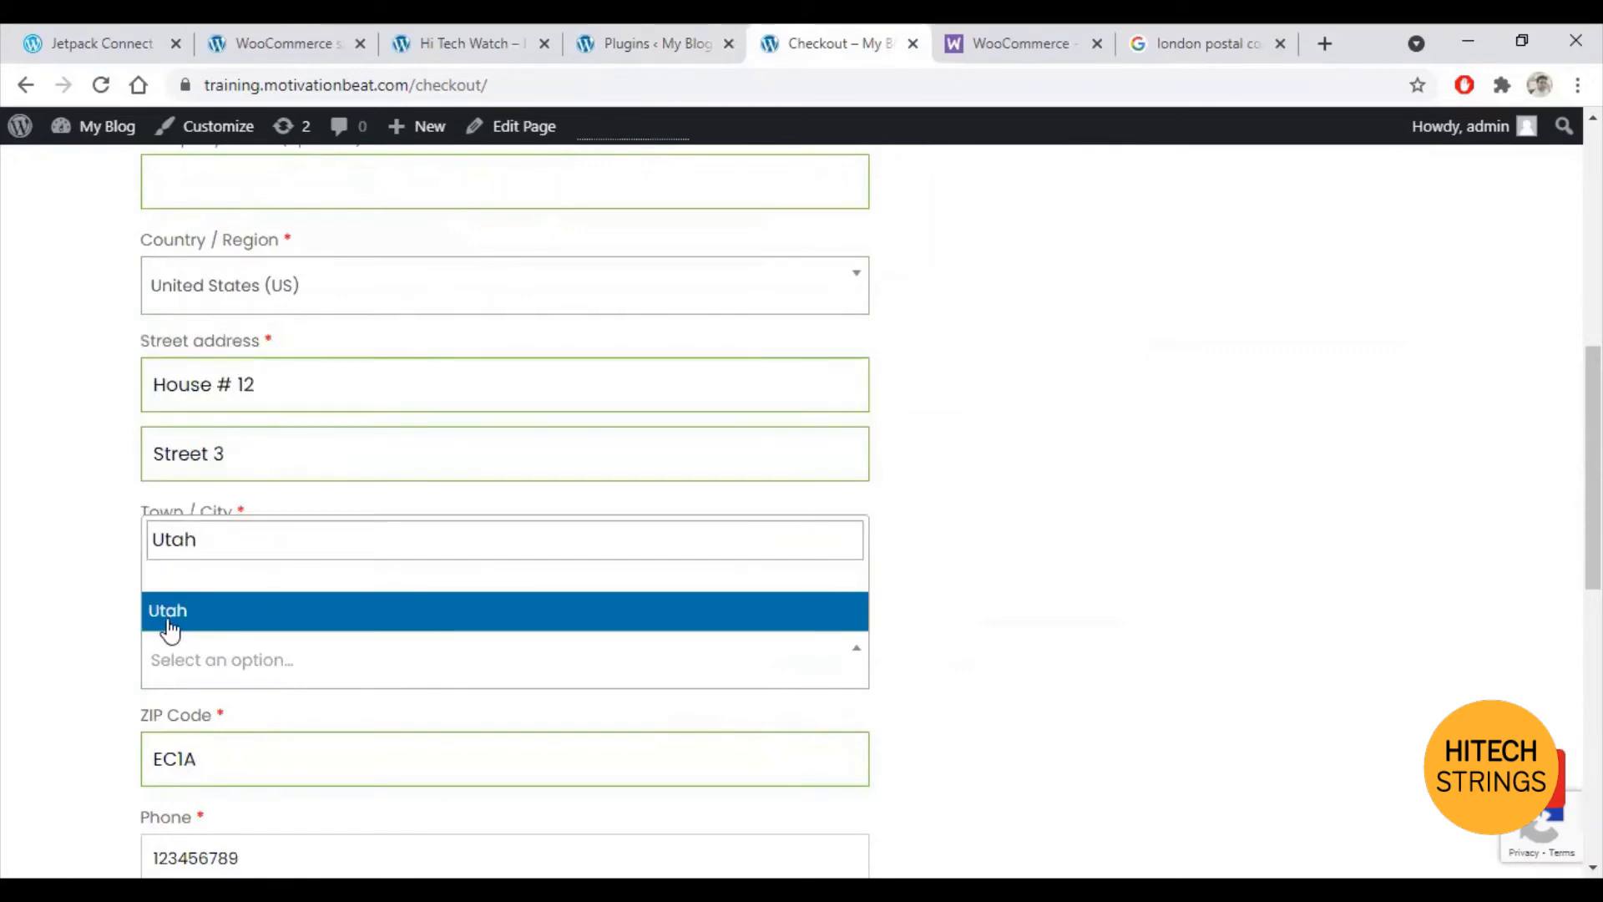
click(169, 612)
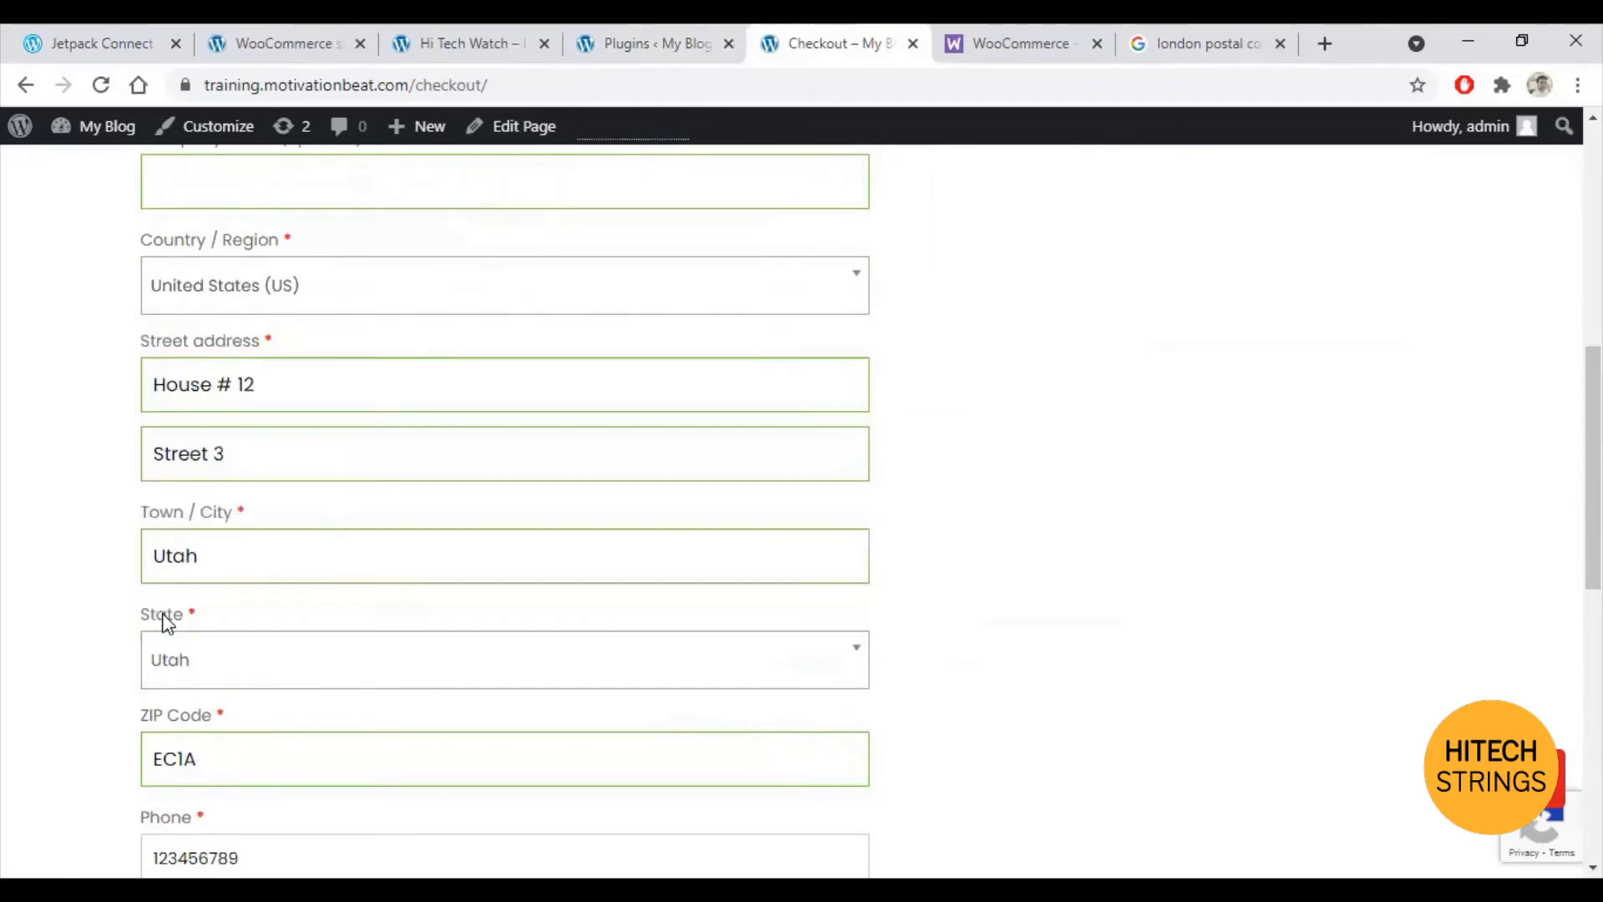
scroll(351, 687, down, 1)
drag(266, 634, 16, 614)
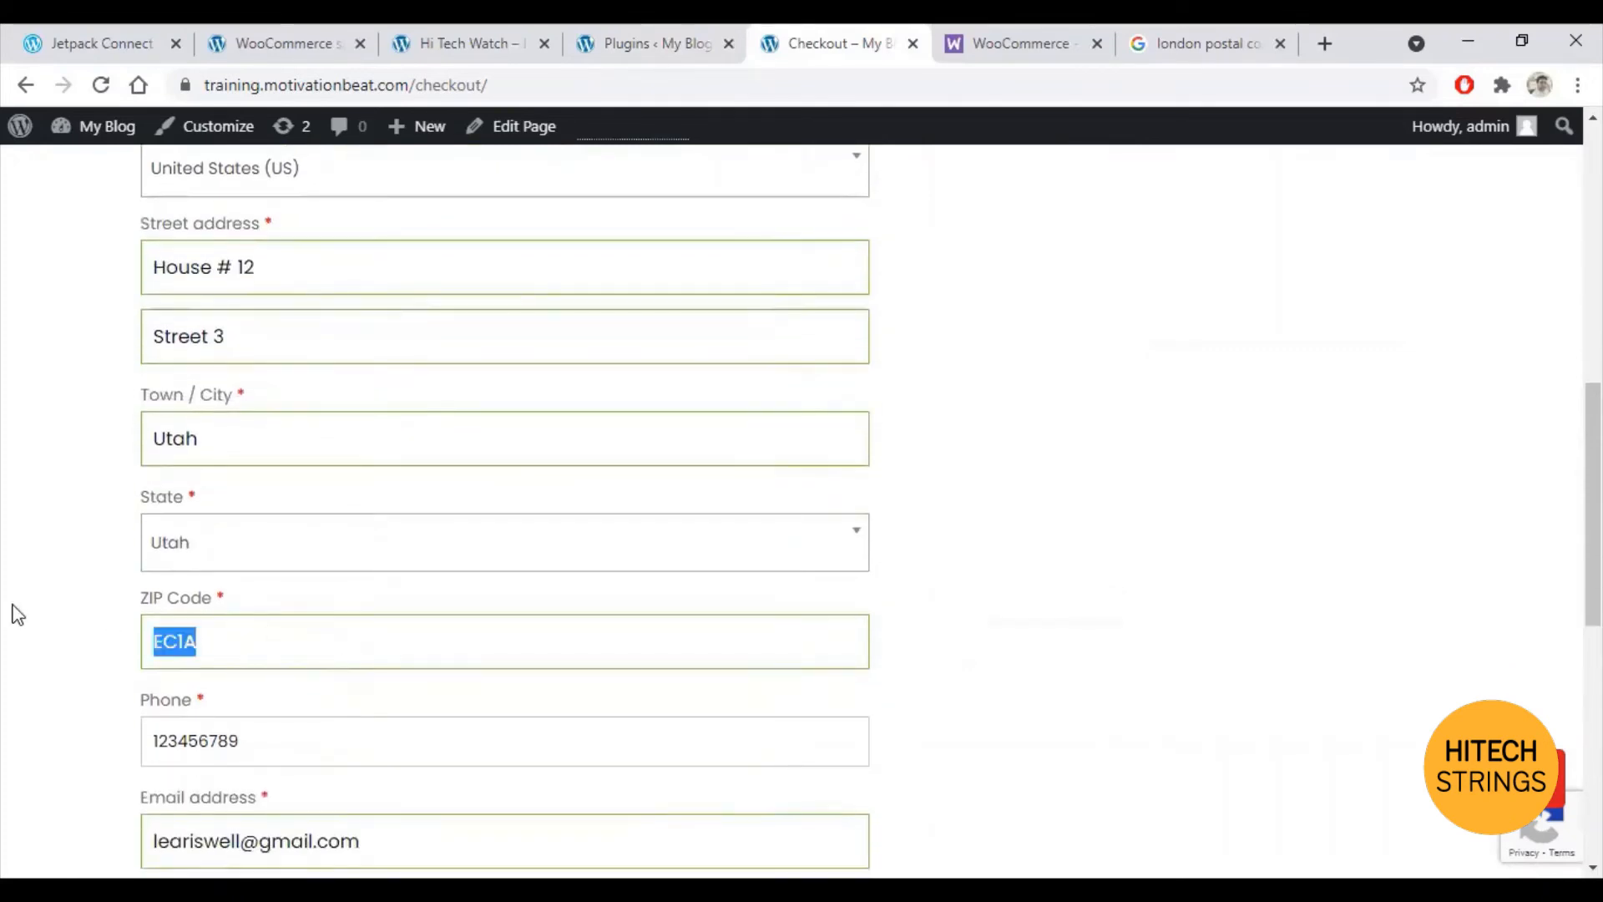
text(12456)
Step: Place the cash-on-delivery order from the bottom of the checkout page
scroll(215, 607, down, 1)
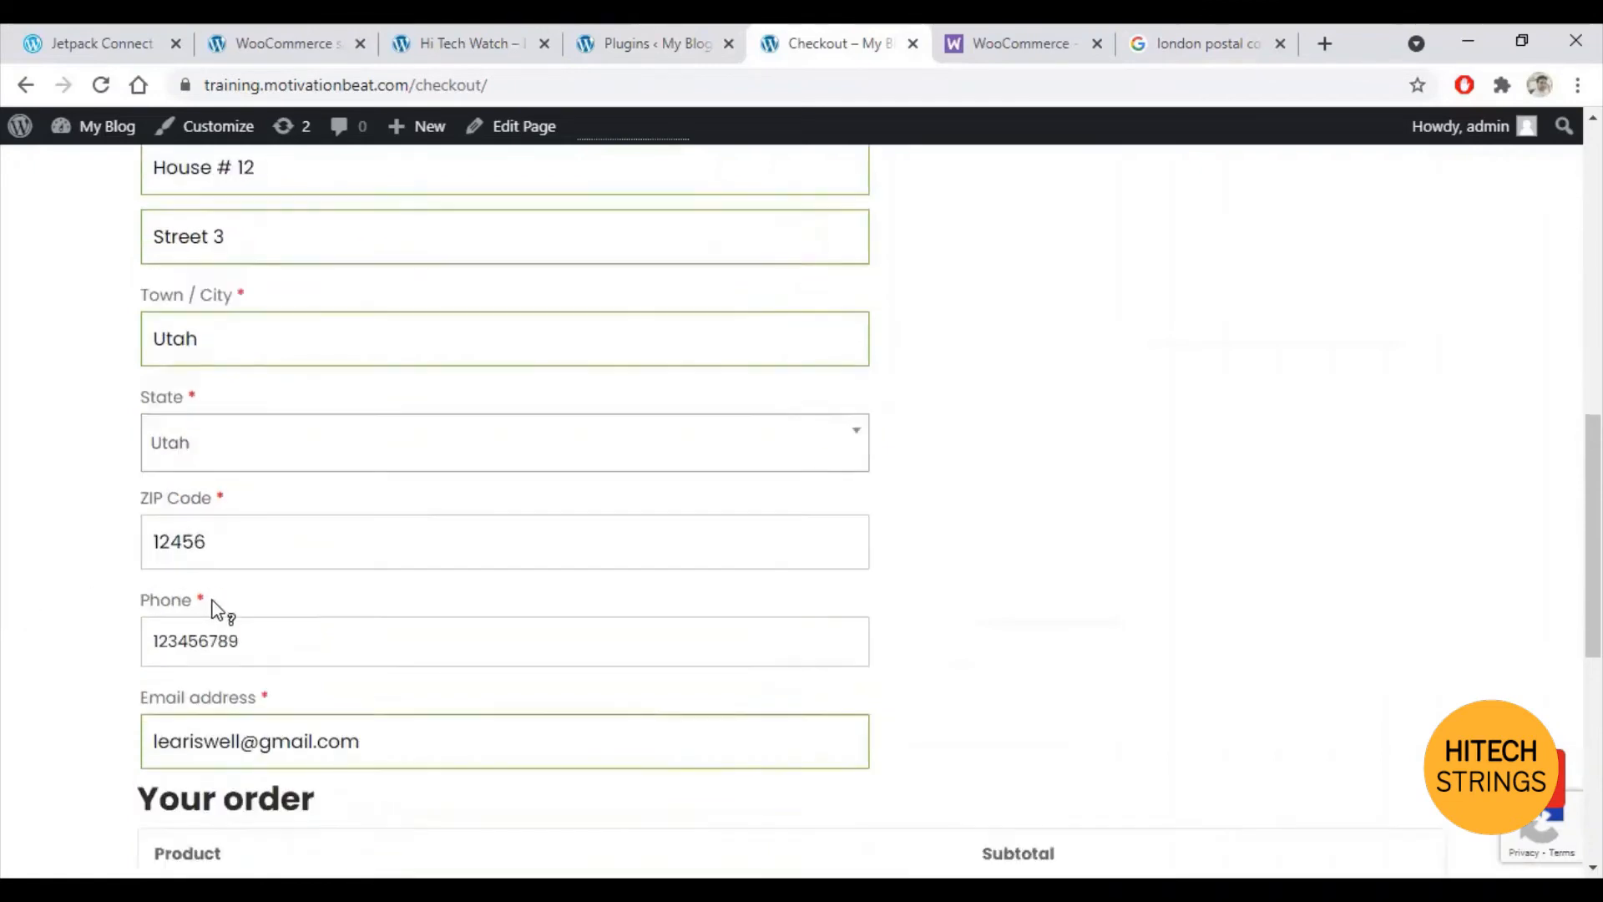
scroll(673, 669, down, 4)
scroll(1310, 635, down, 2)
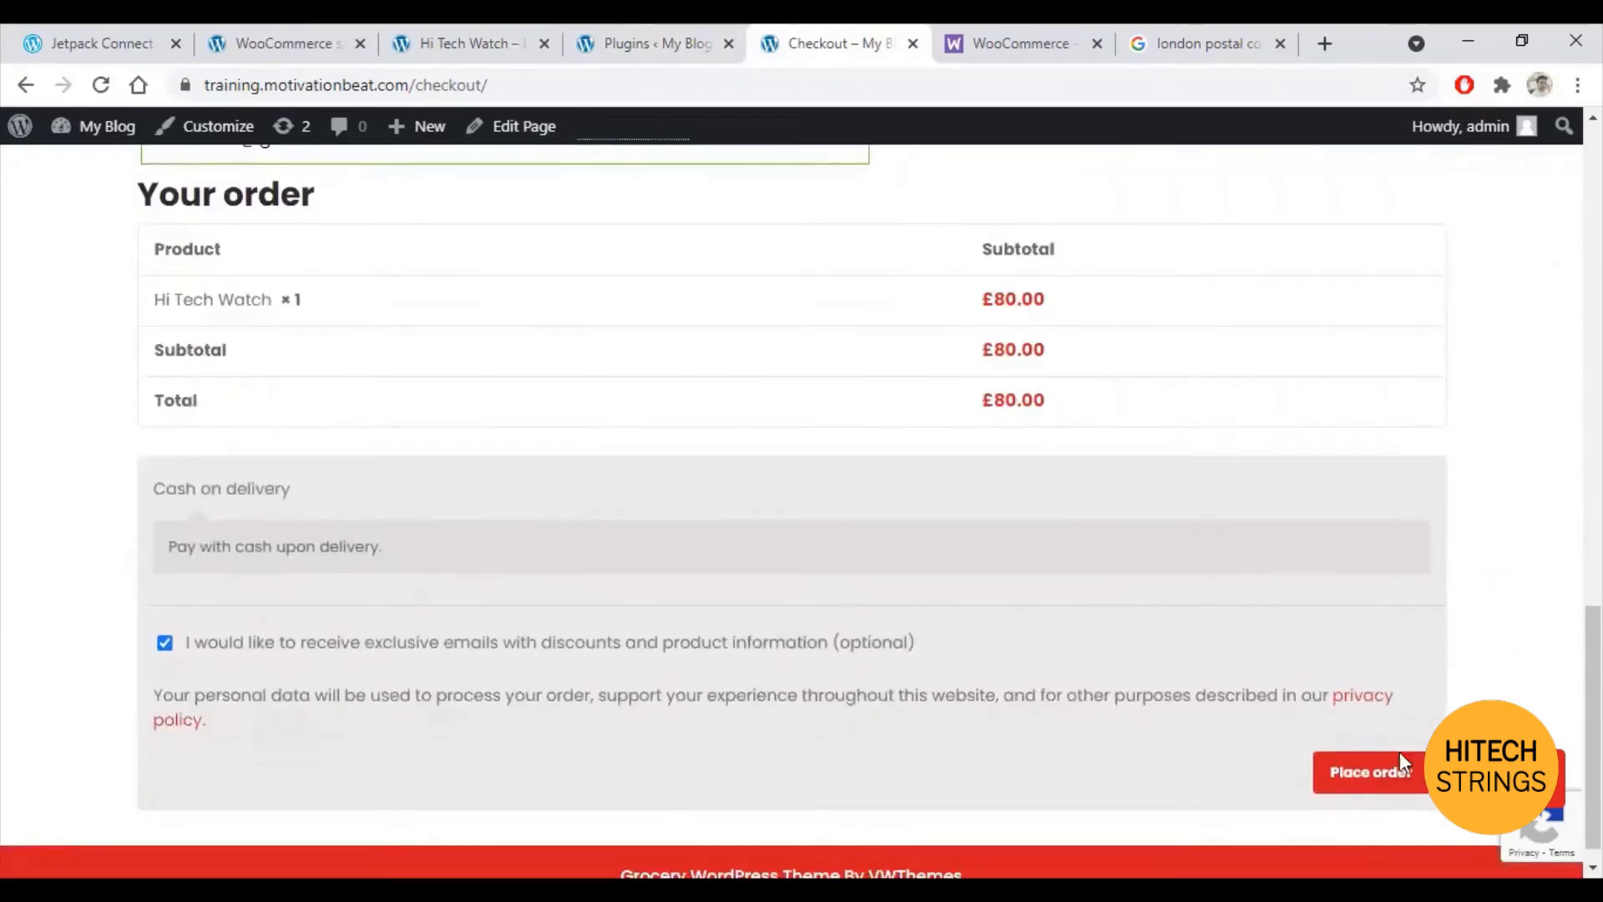
click(1380, 775)
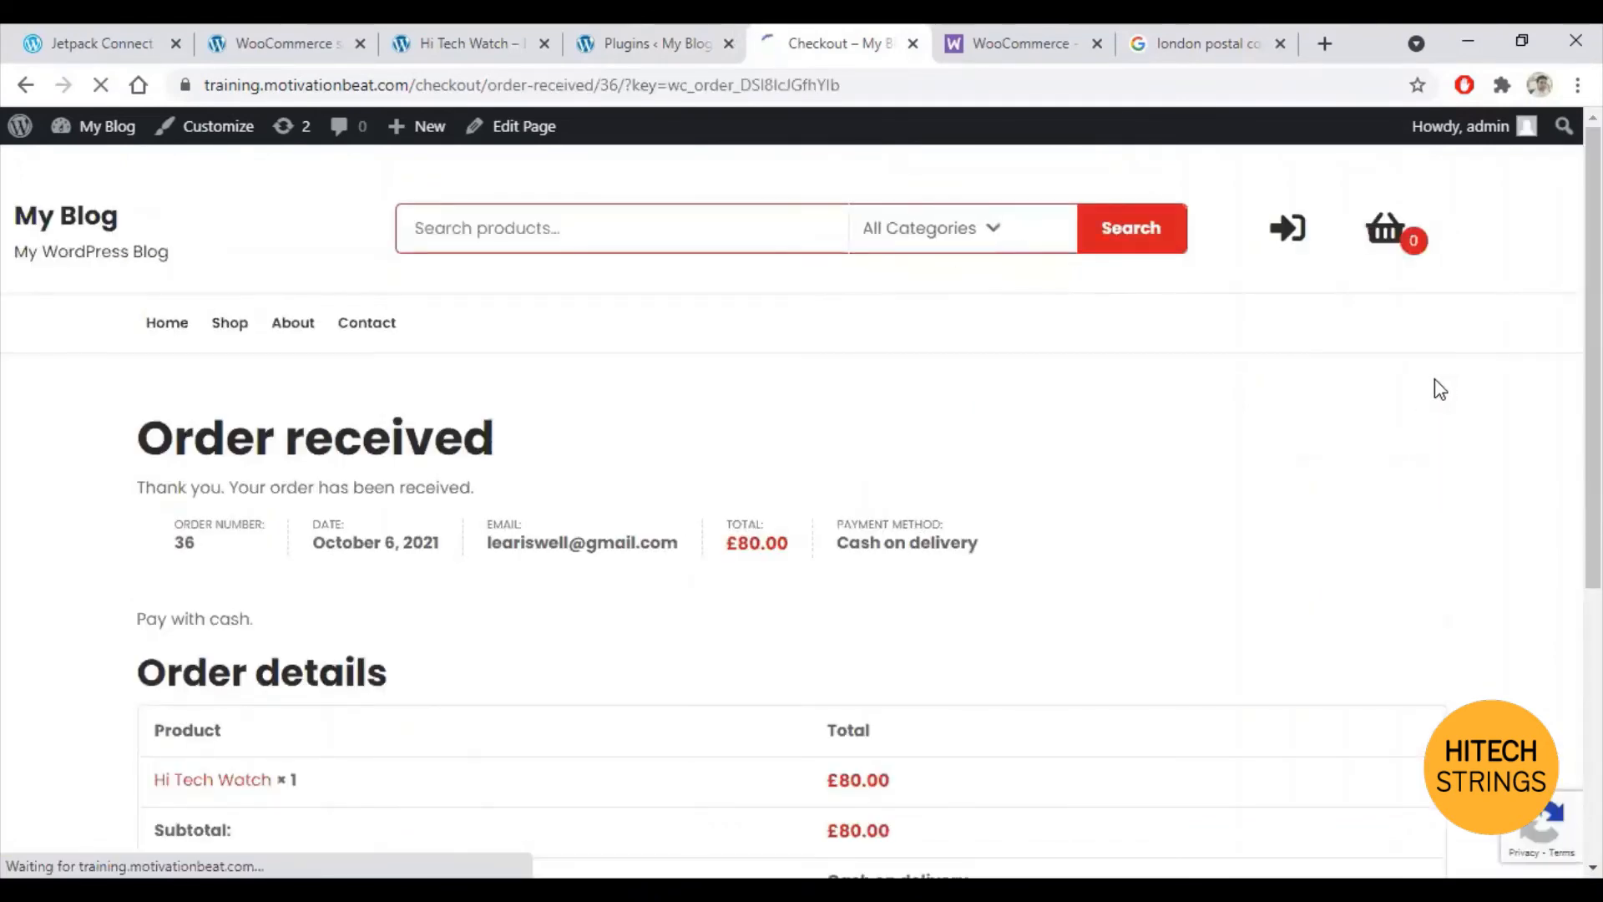
Step: Scroll through the Order received page to review Hi Tech Watch × 1 at £80.00 and the Utah billing address
scroll(1232, 476, down, 3)
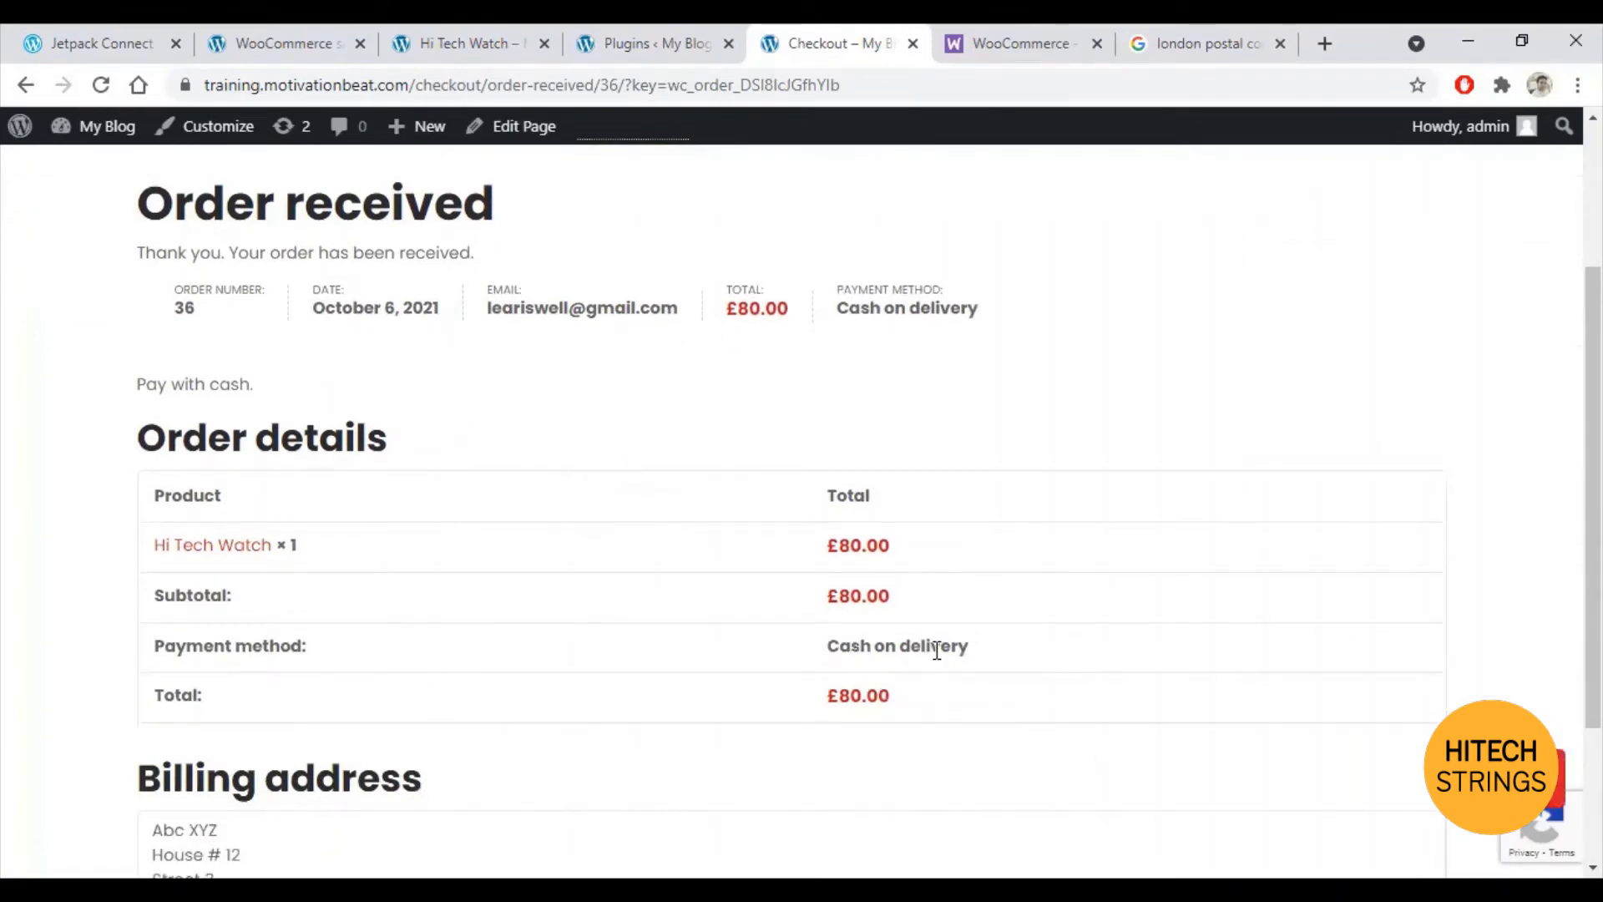
scroll(927, 647, down, 3)
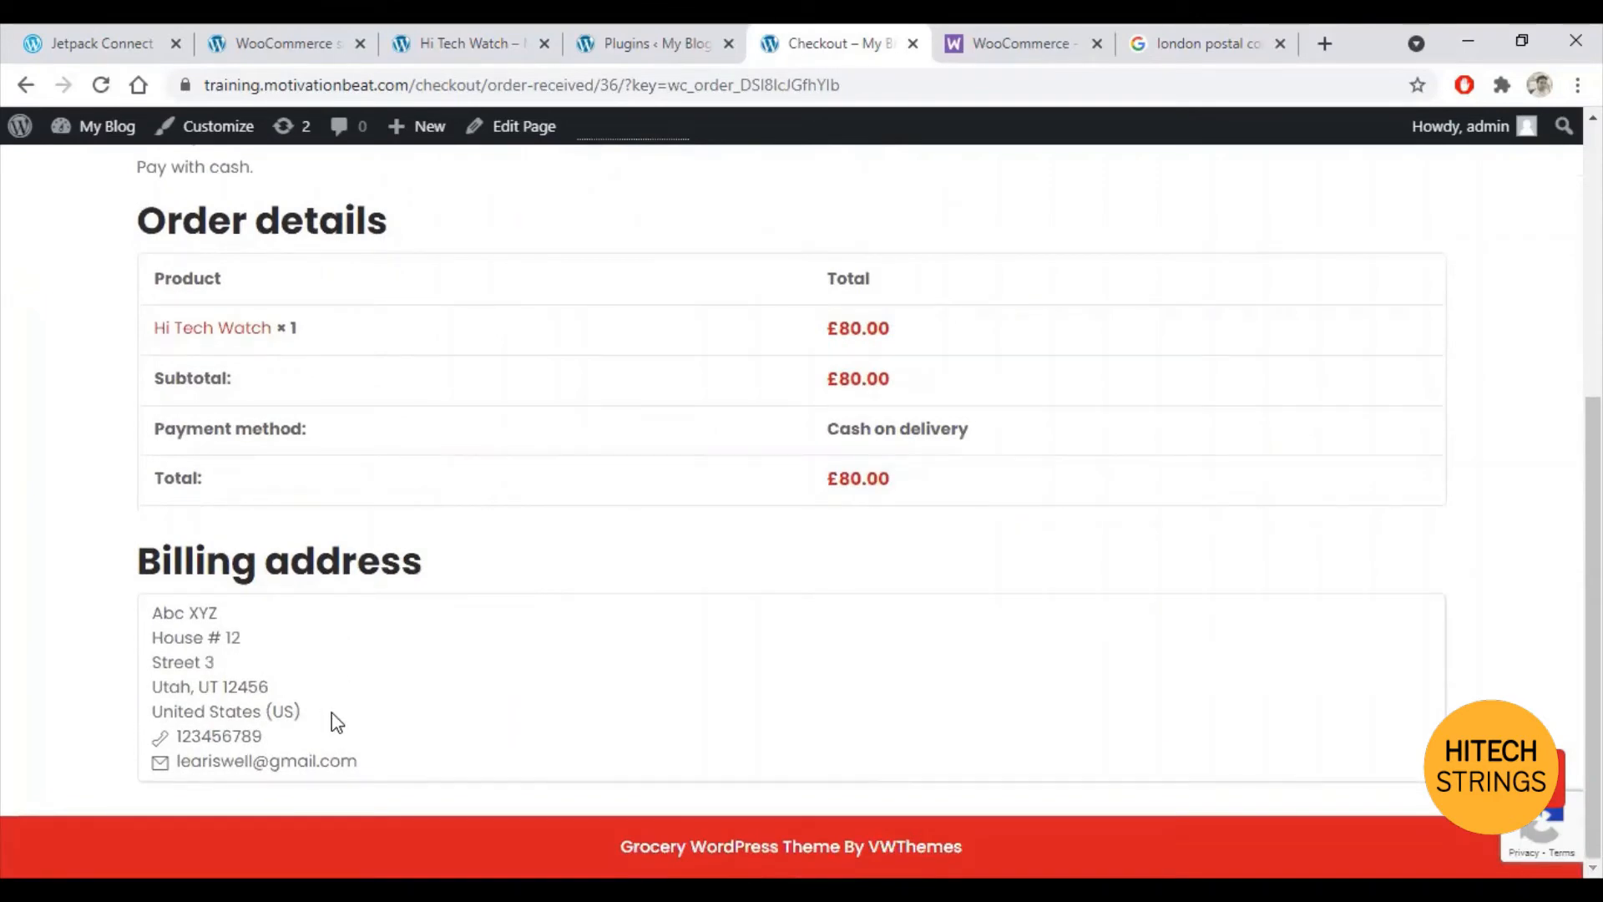
scroll(509, 739, up, 1)
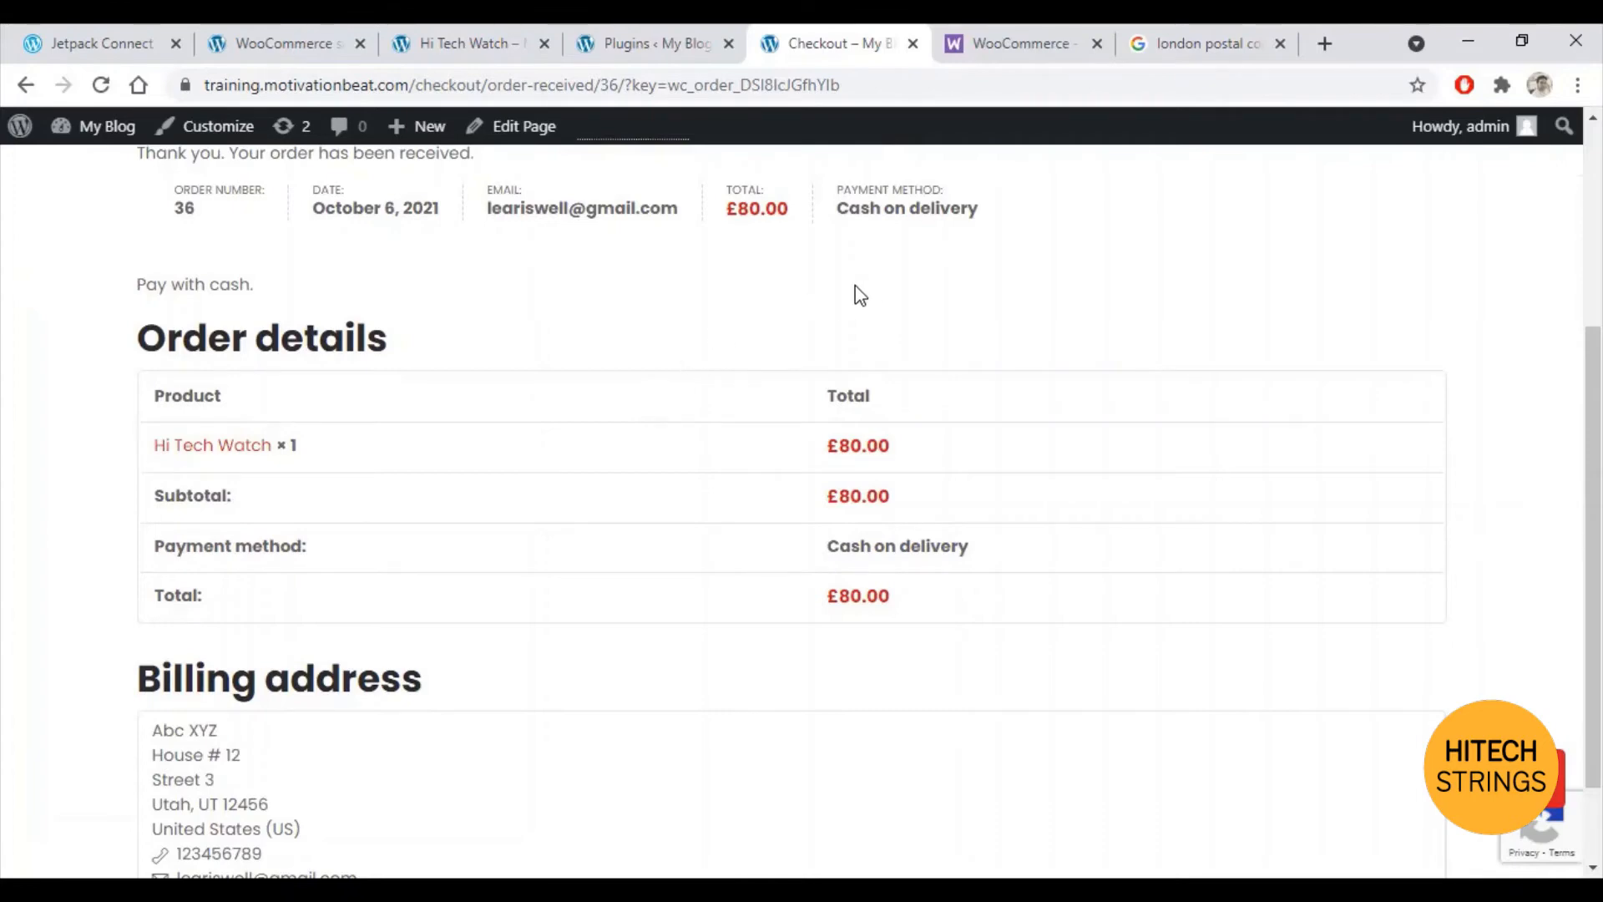
Step: Return to the WooCommerce Payments settings, where Cash on delivery is the only enabled method
click(251, 37)
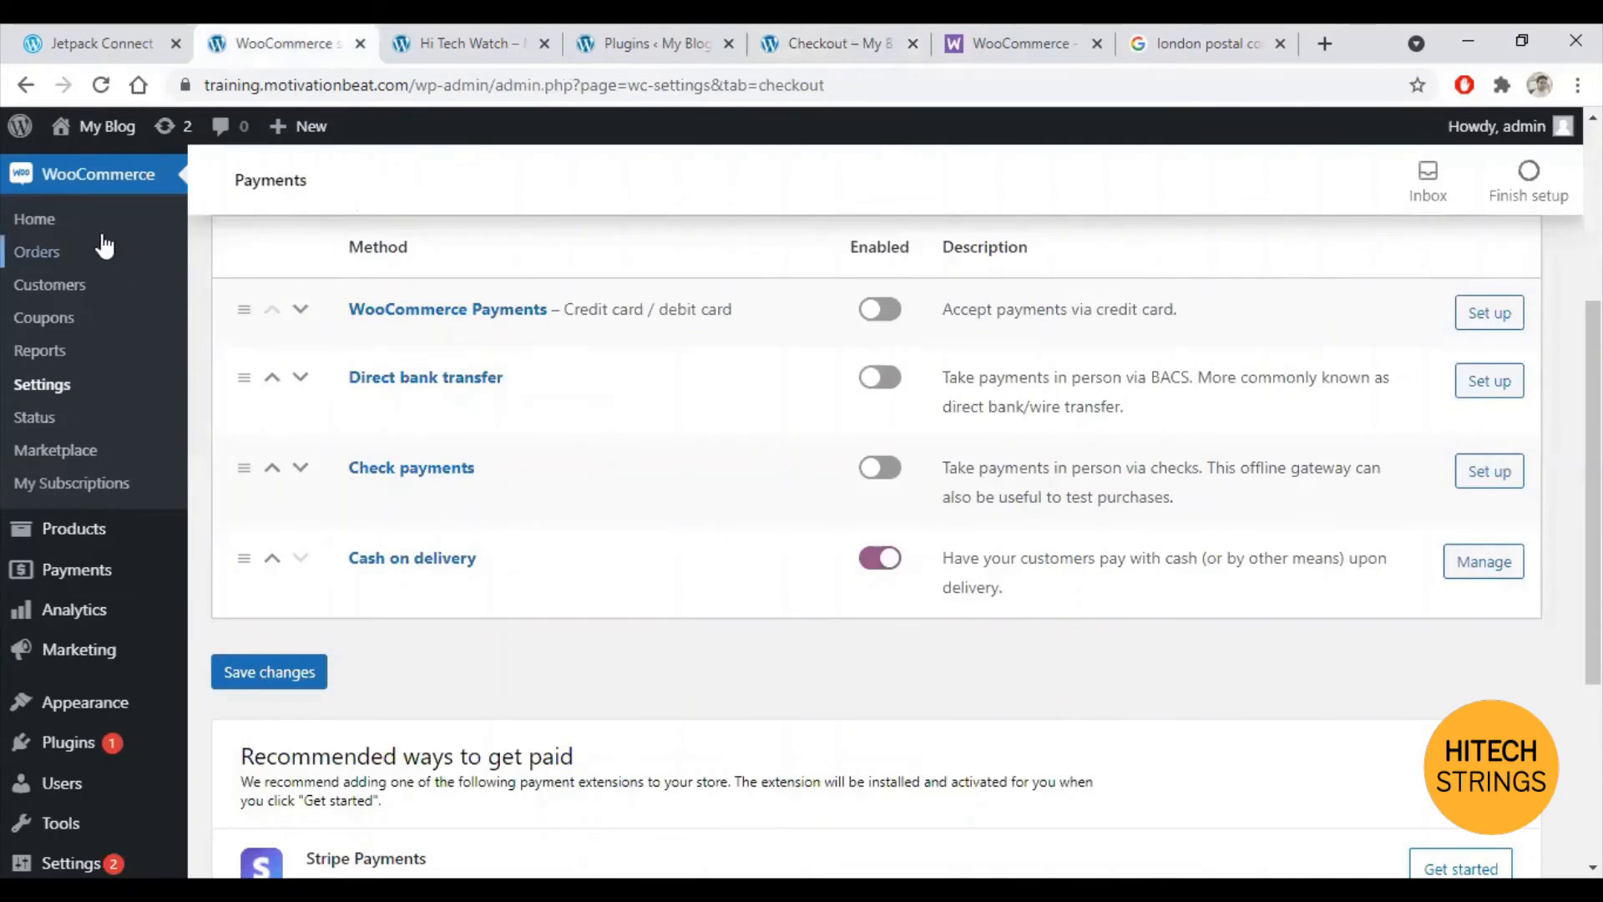
Step: Review order #36 from the Orders list, then go to the General settings with the London address
click(35, 257)
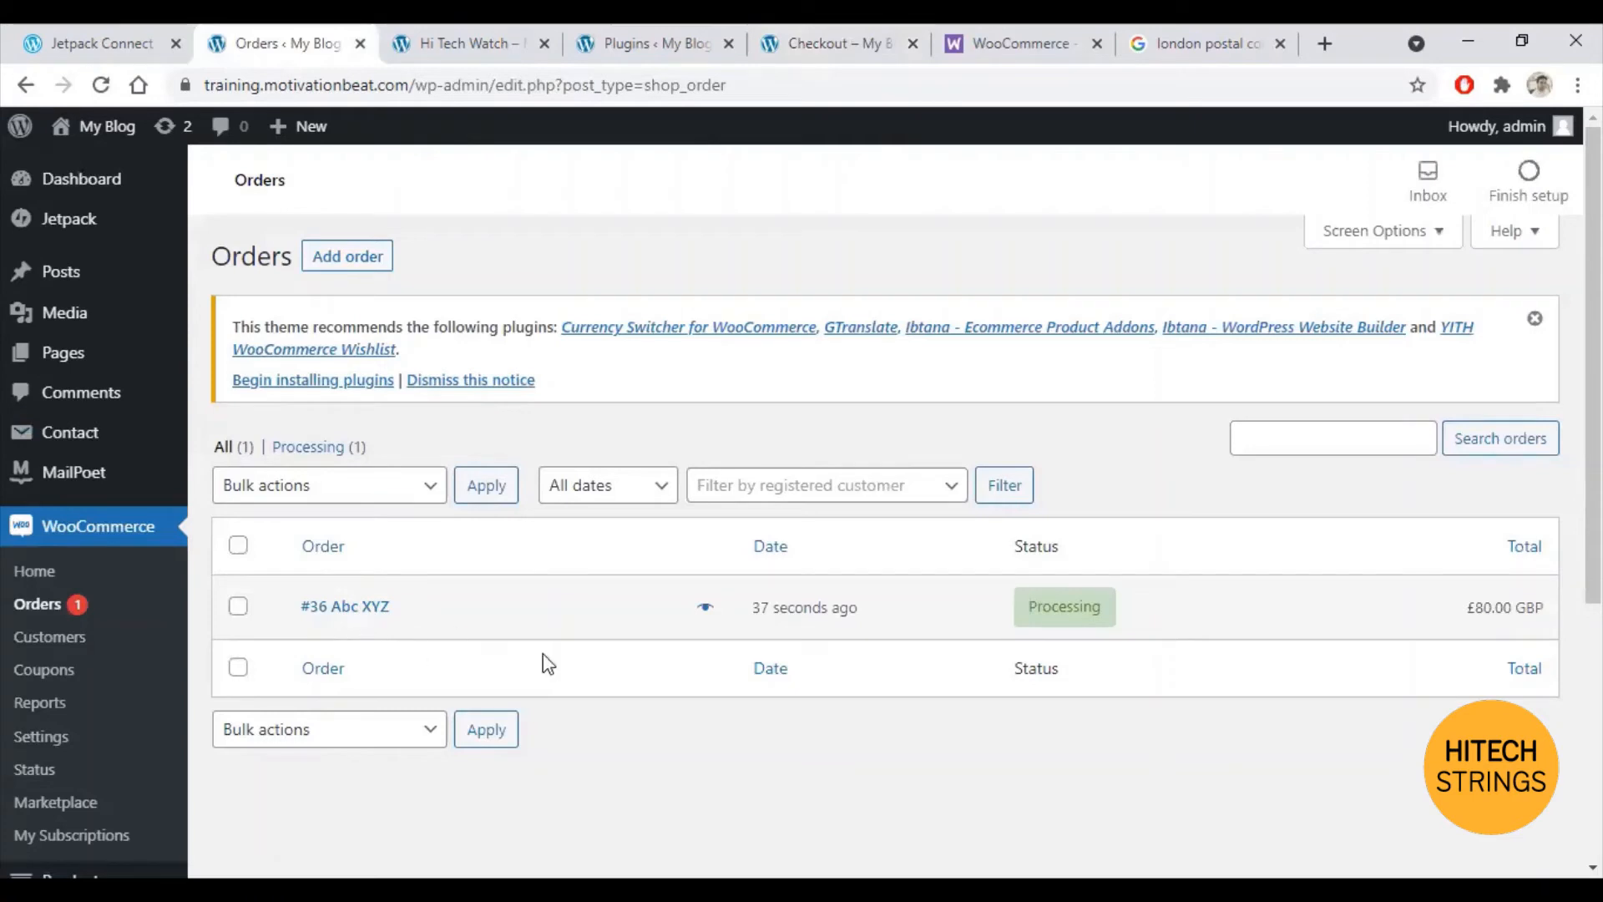
click(381, 618)
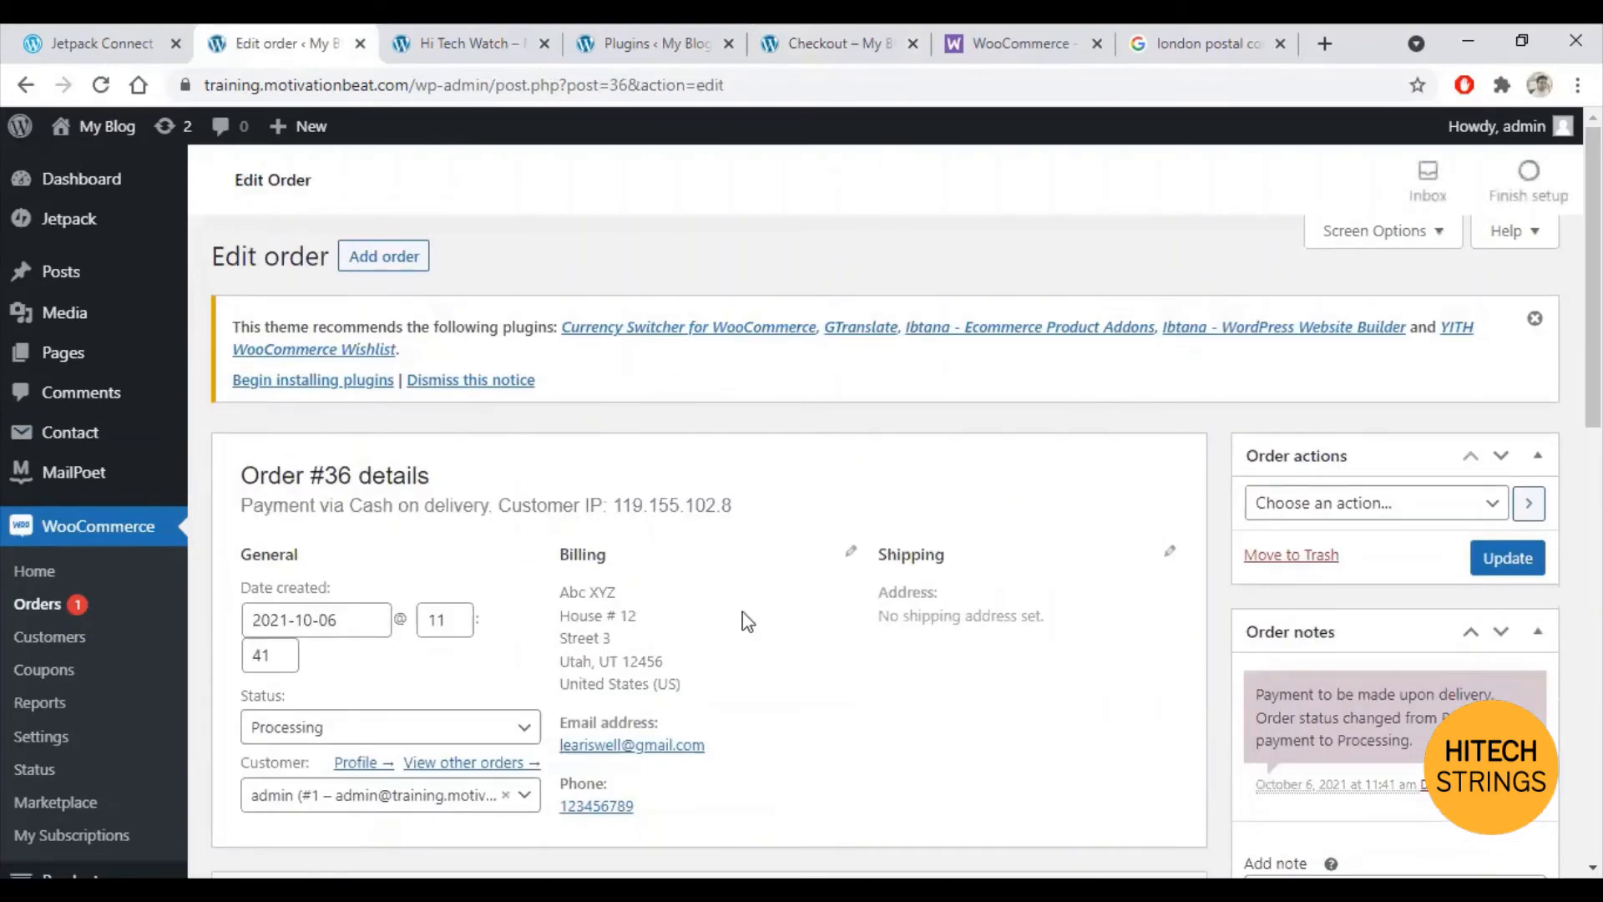
scroll(747, 622, down, 3)
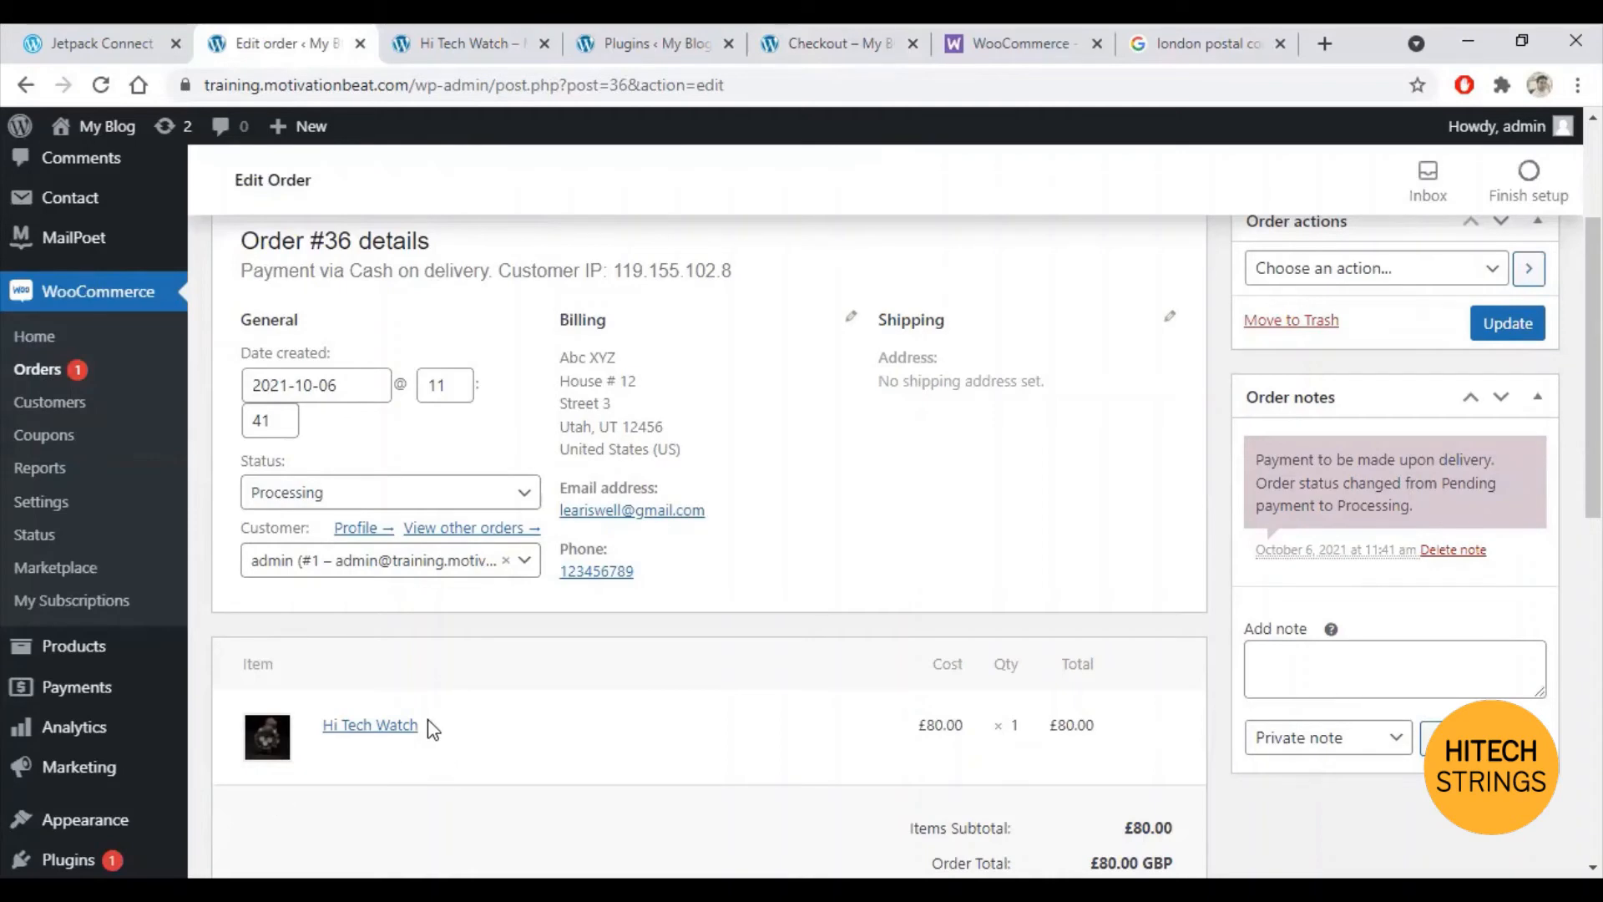
scroll(458, 752, down, 3)
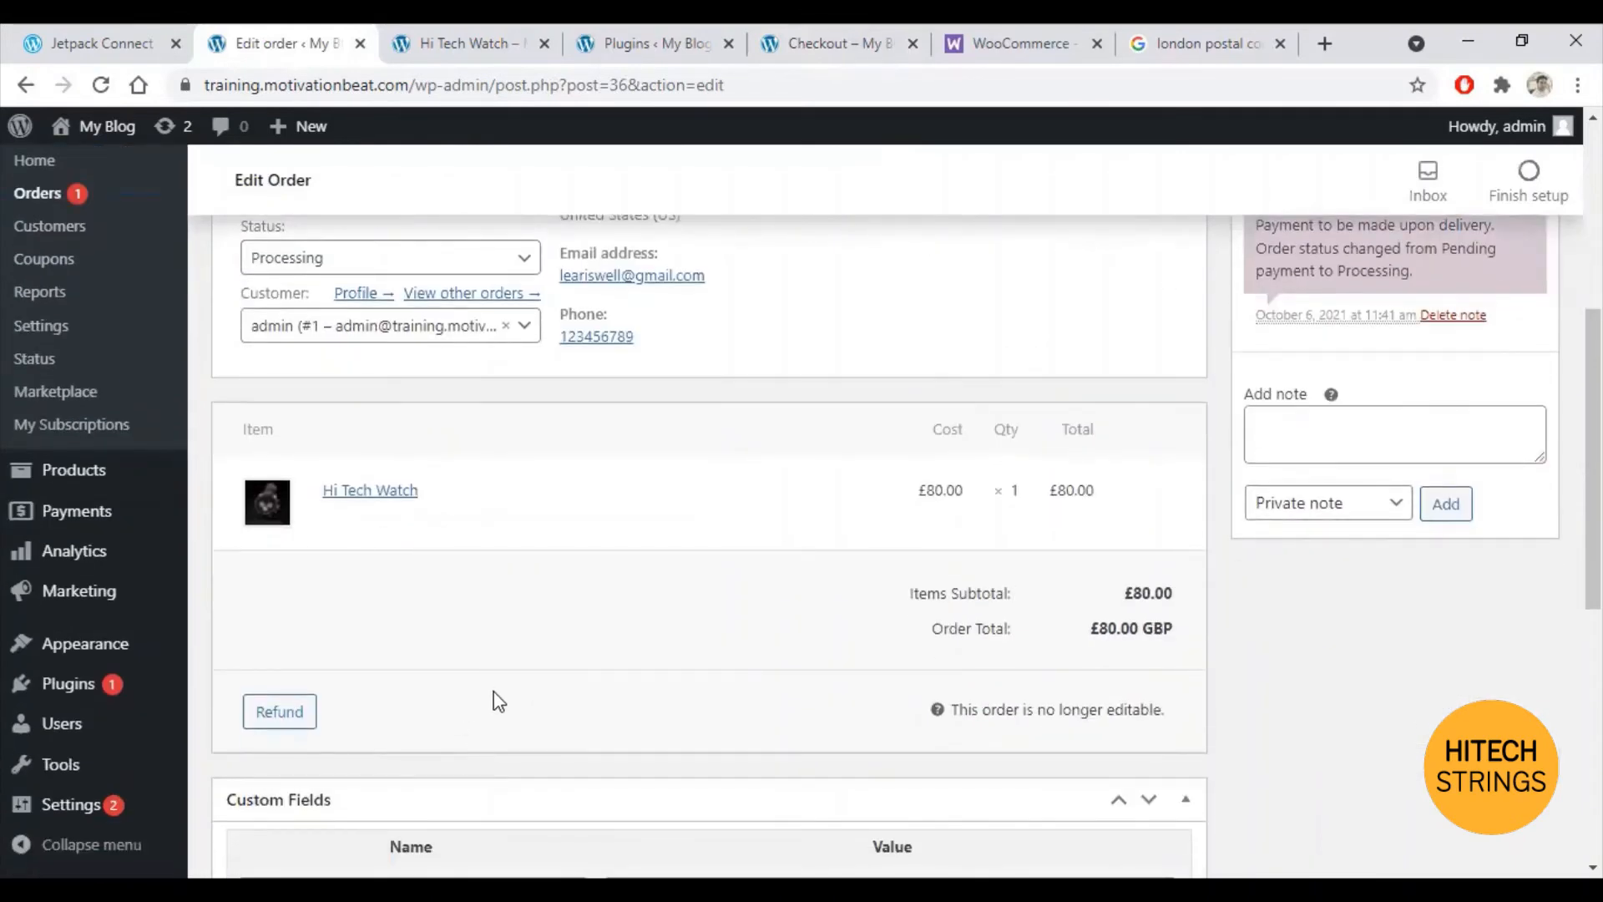
scroll(501, 704, up, 3)
scroll(493, 702, up, 3)
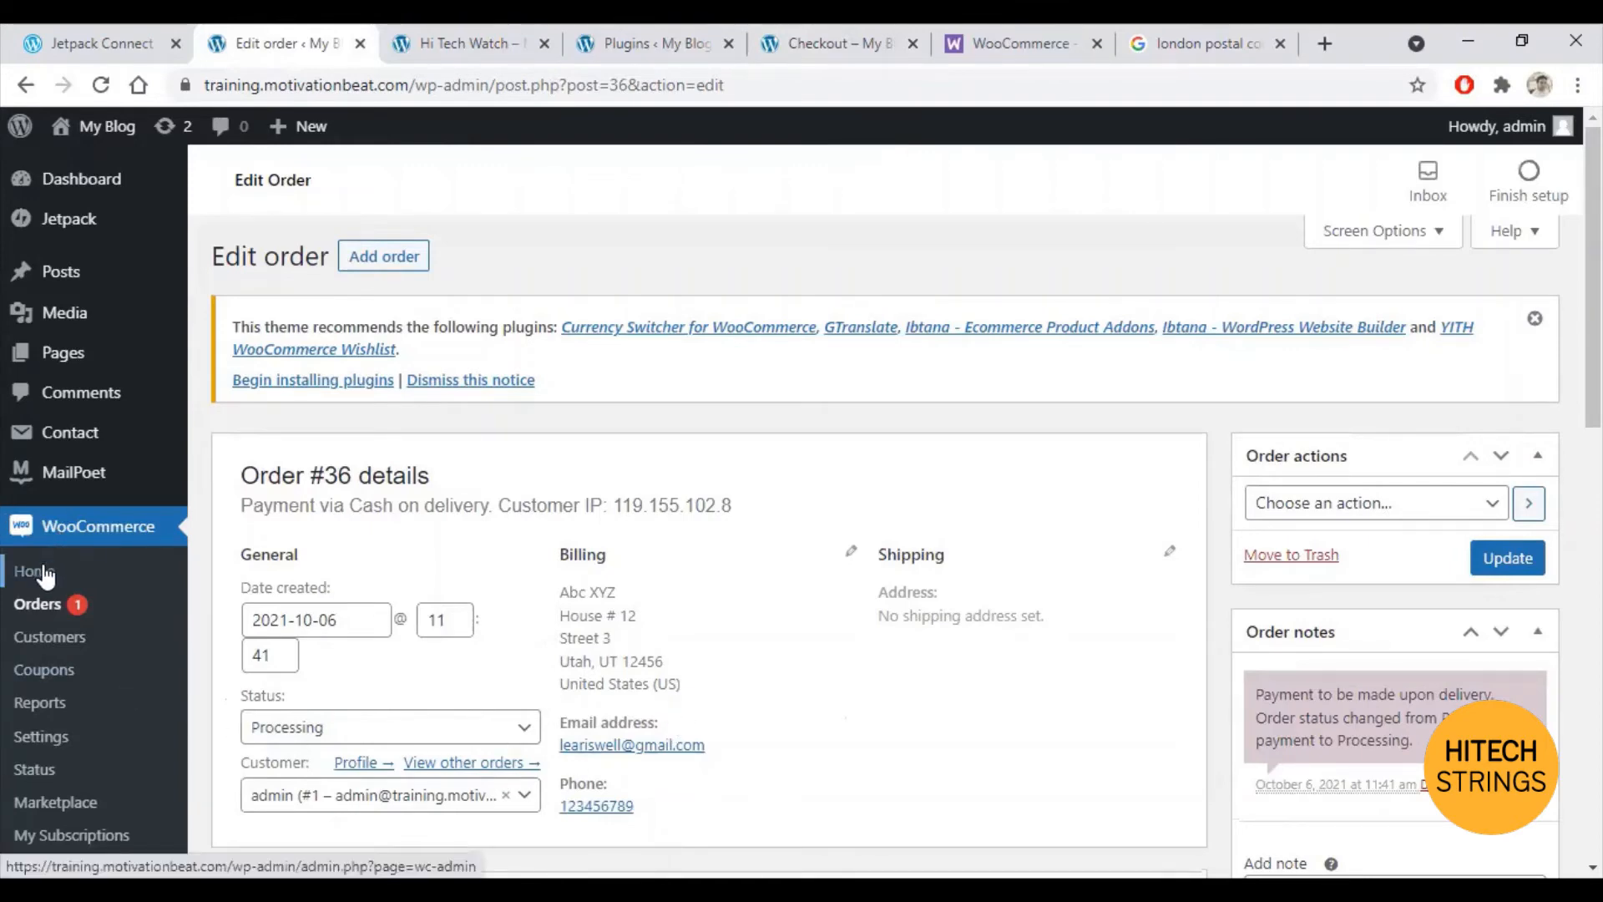
click(35, 739)
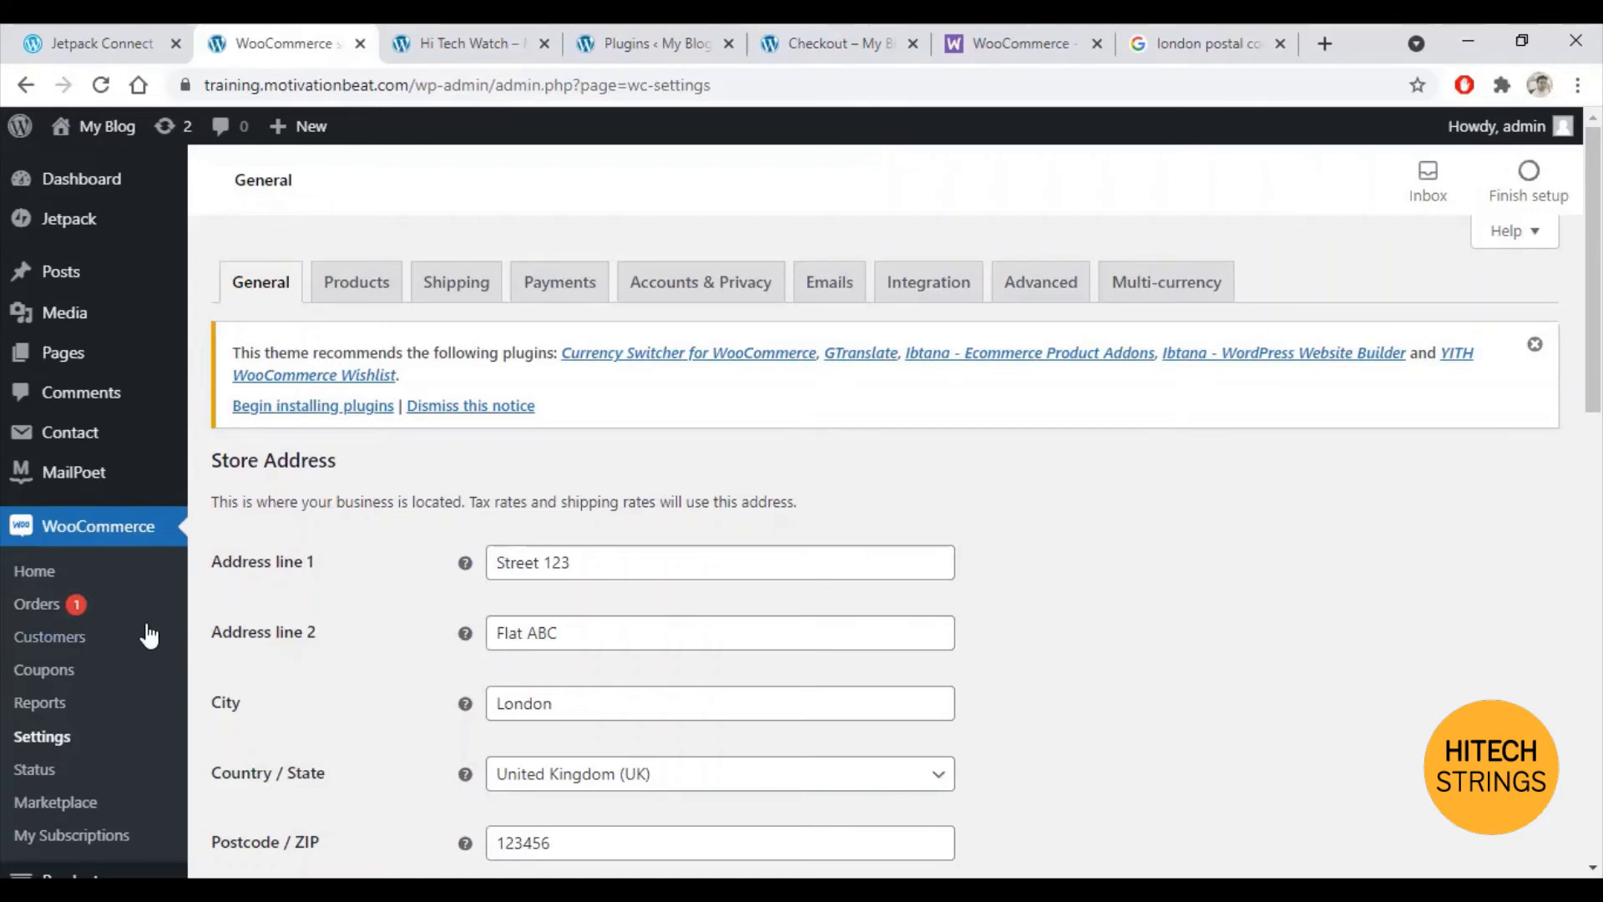
Step: Start the store's first coupon from Coupons and name it NY2022
click(50, 681)
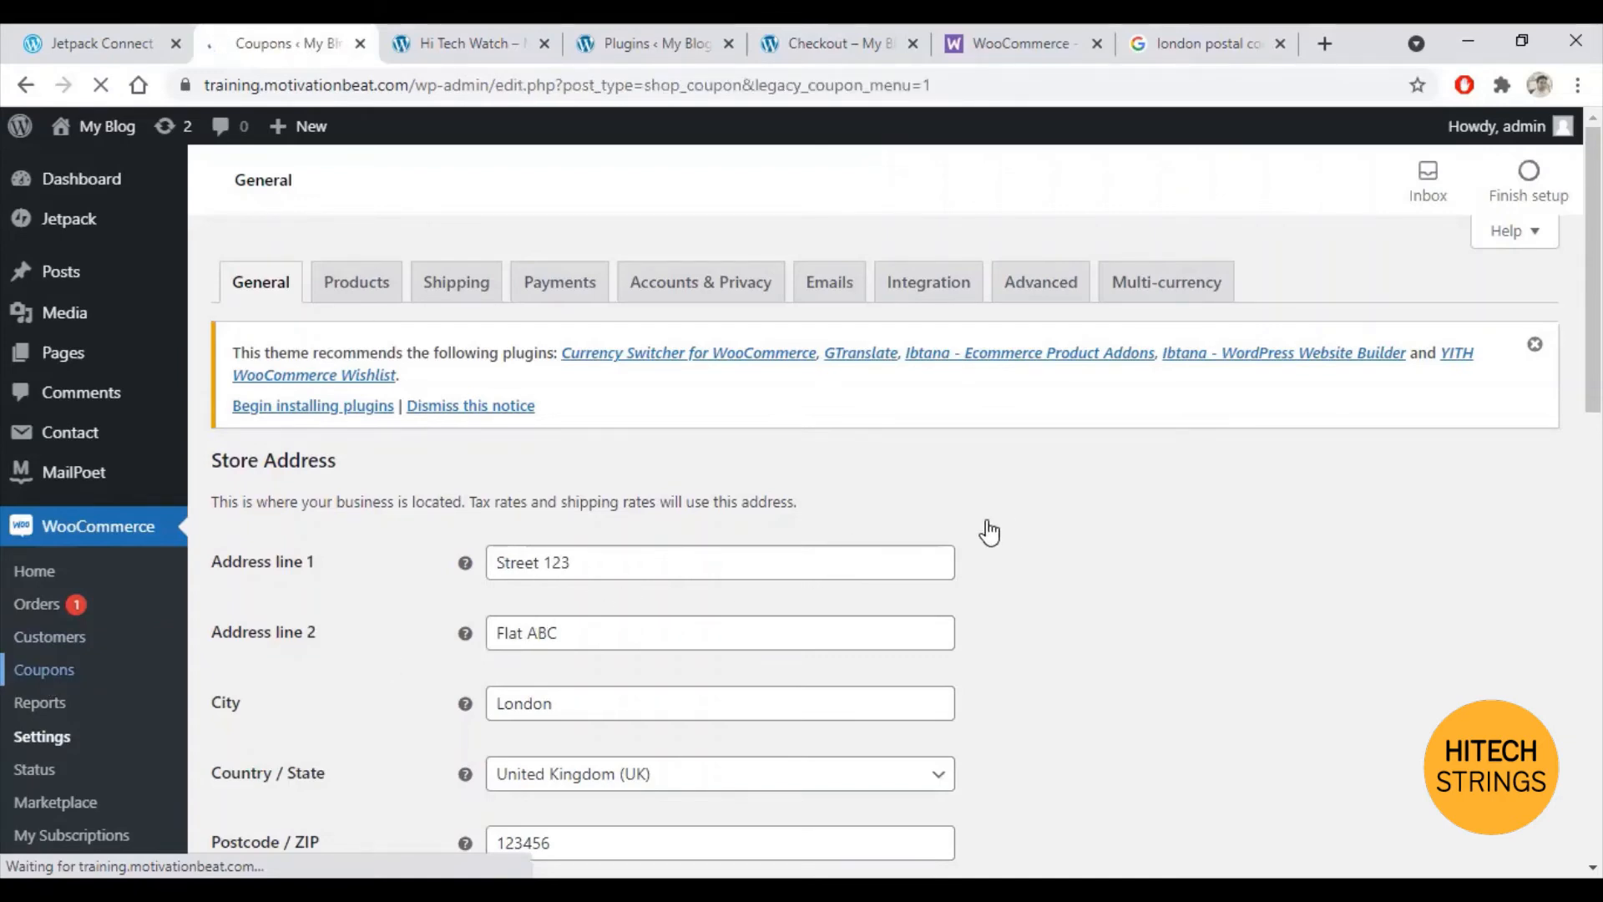
scroll(1013, 547, down, 2)
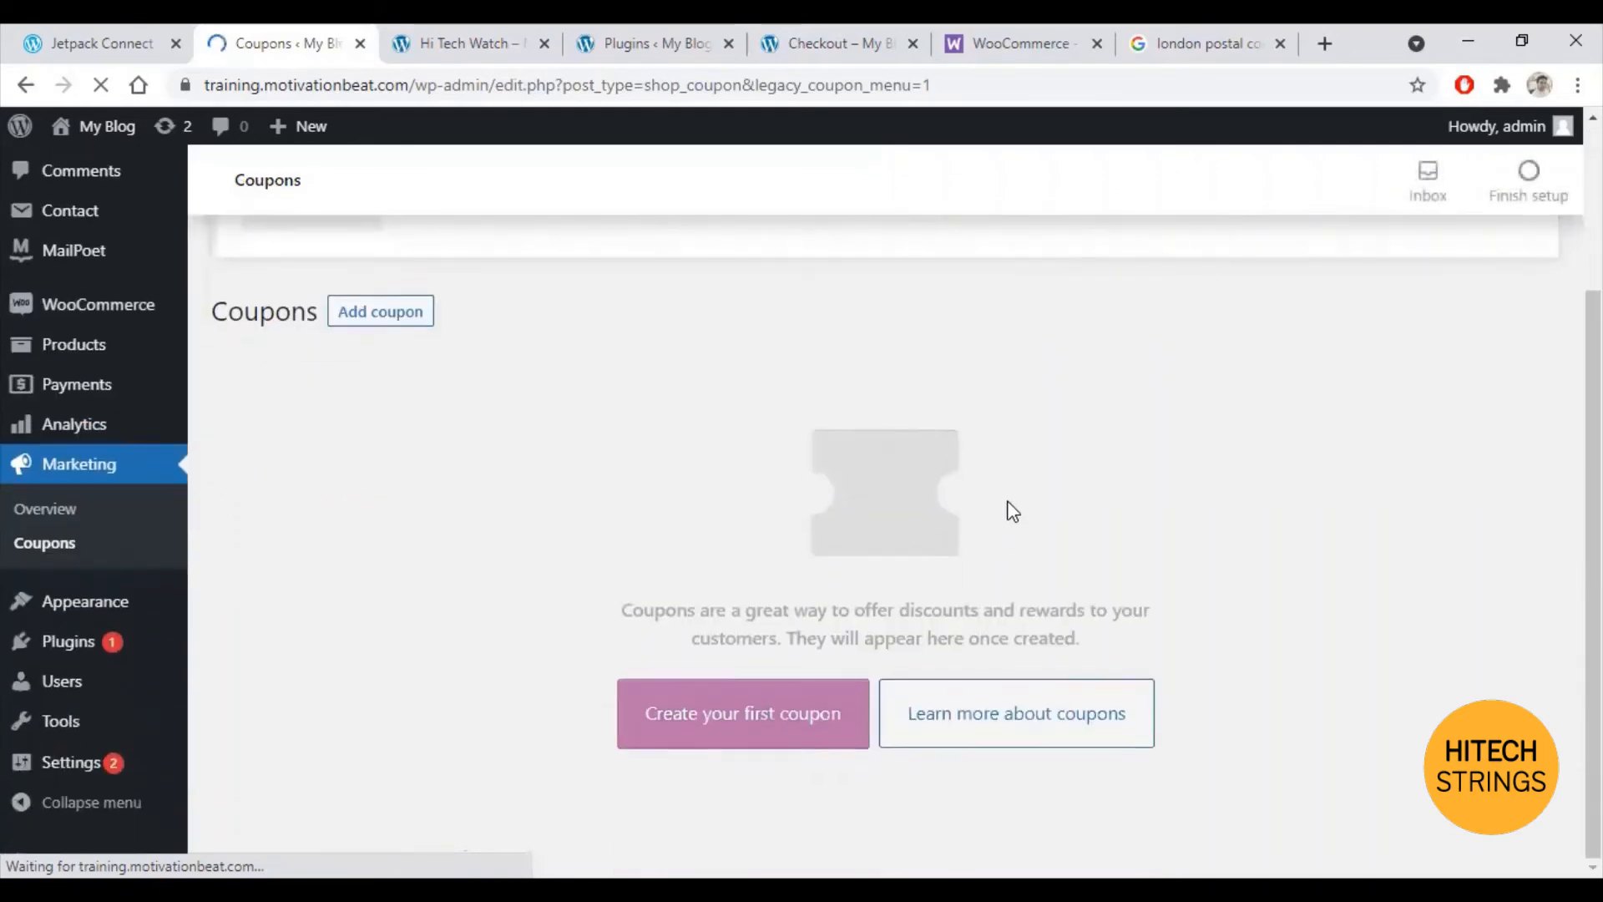
scroll(791, 637, down, 4)
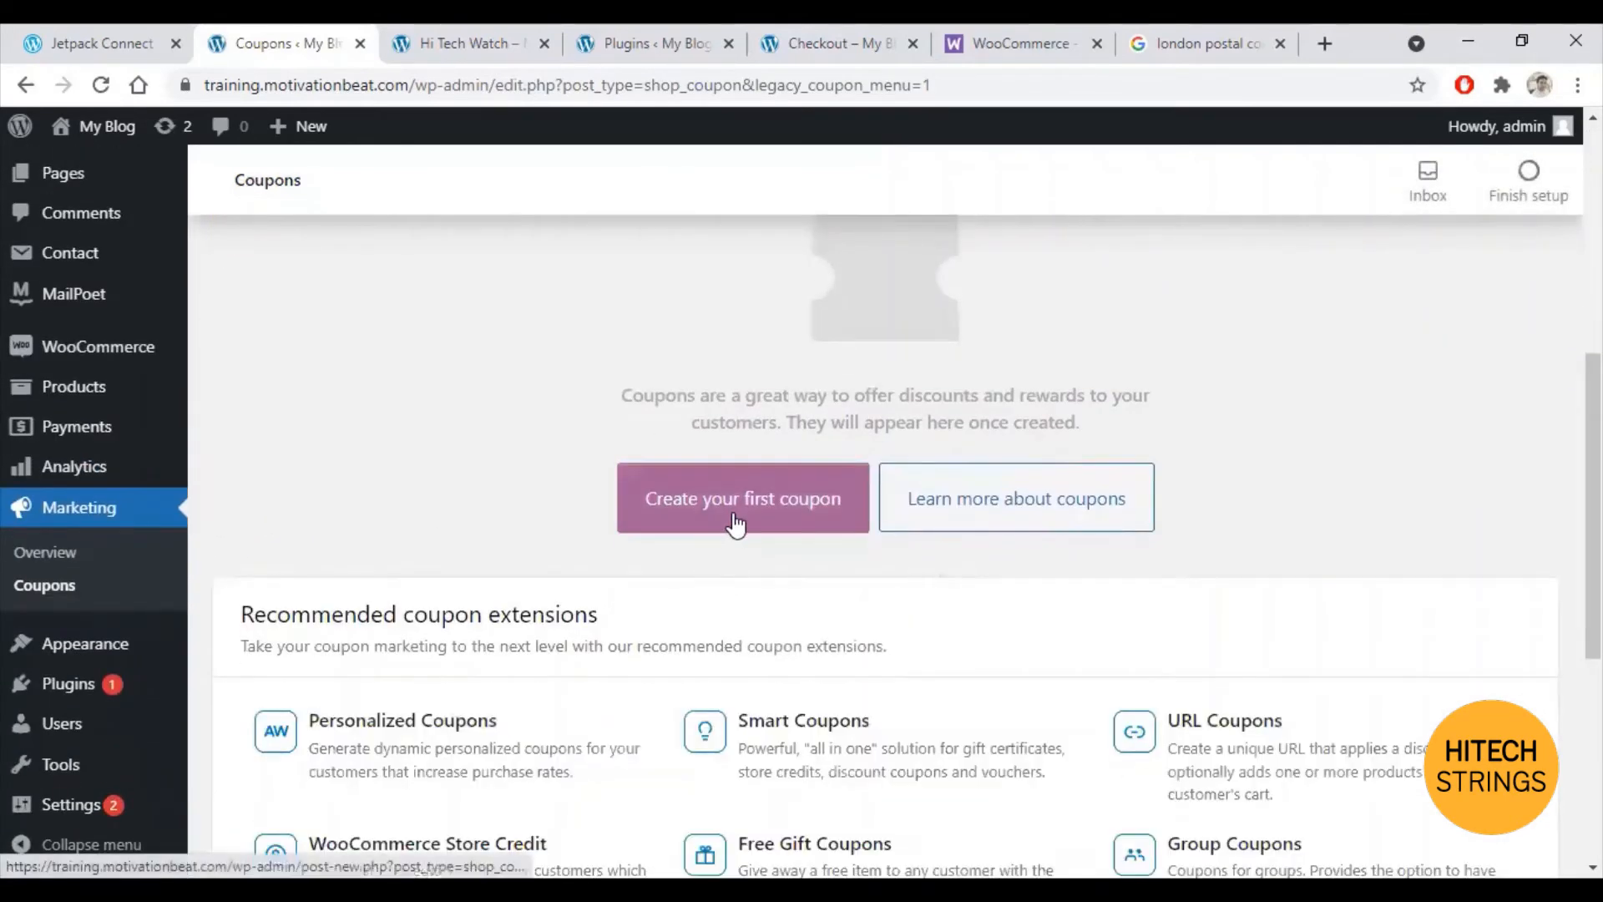
click(734, 522)
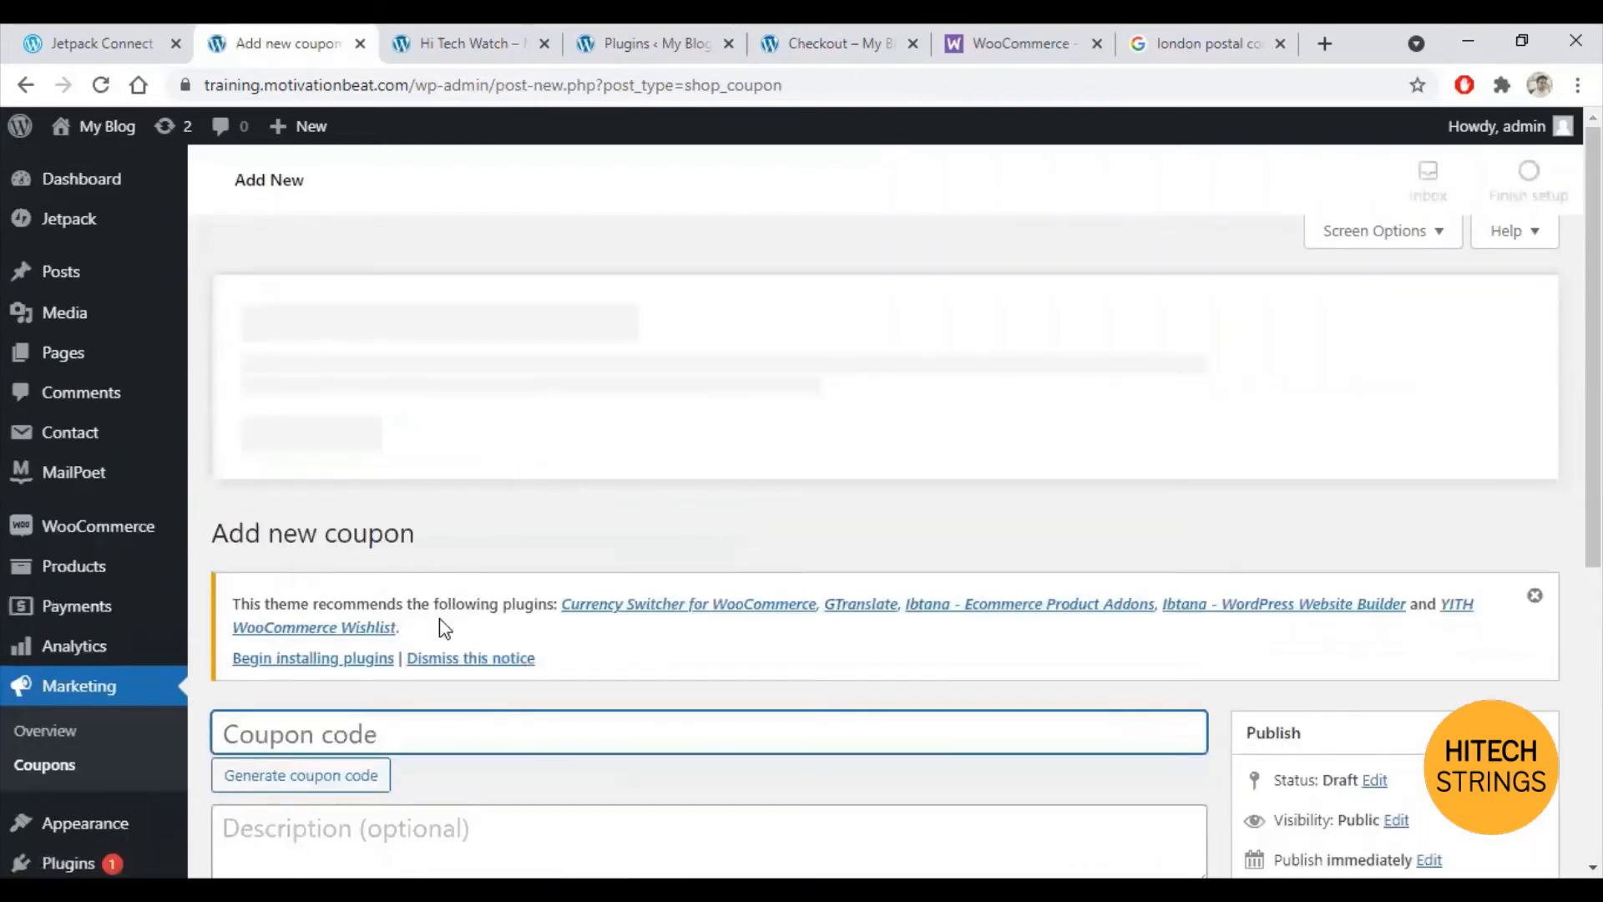
scroll(364, 604, down, 1)
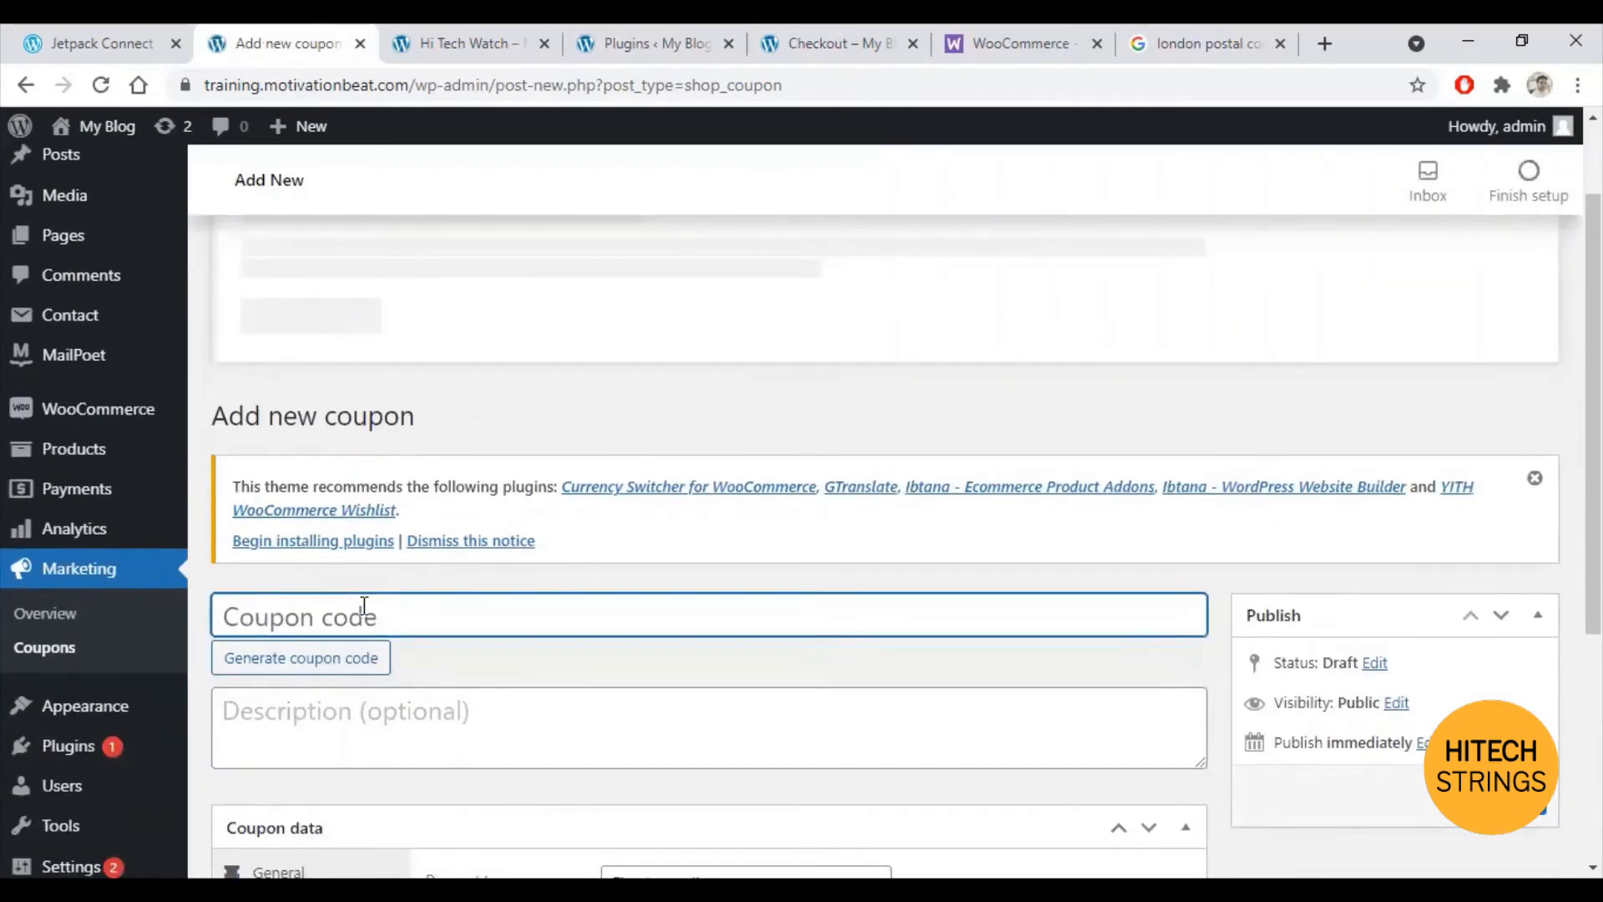
text(NY2022)
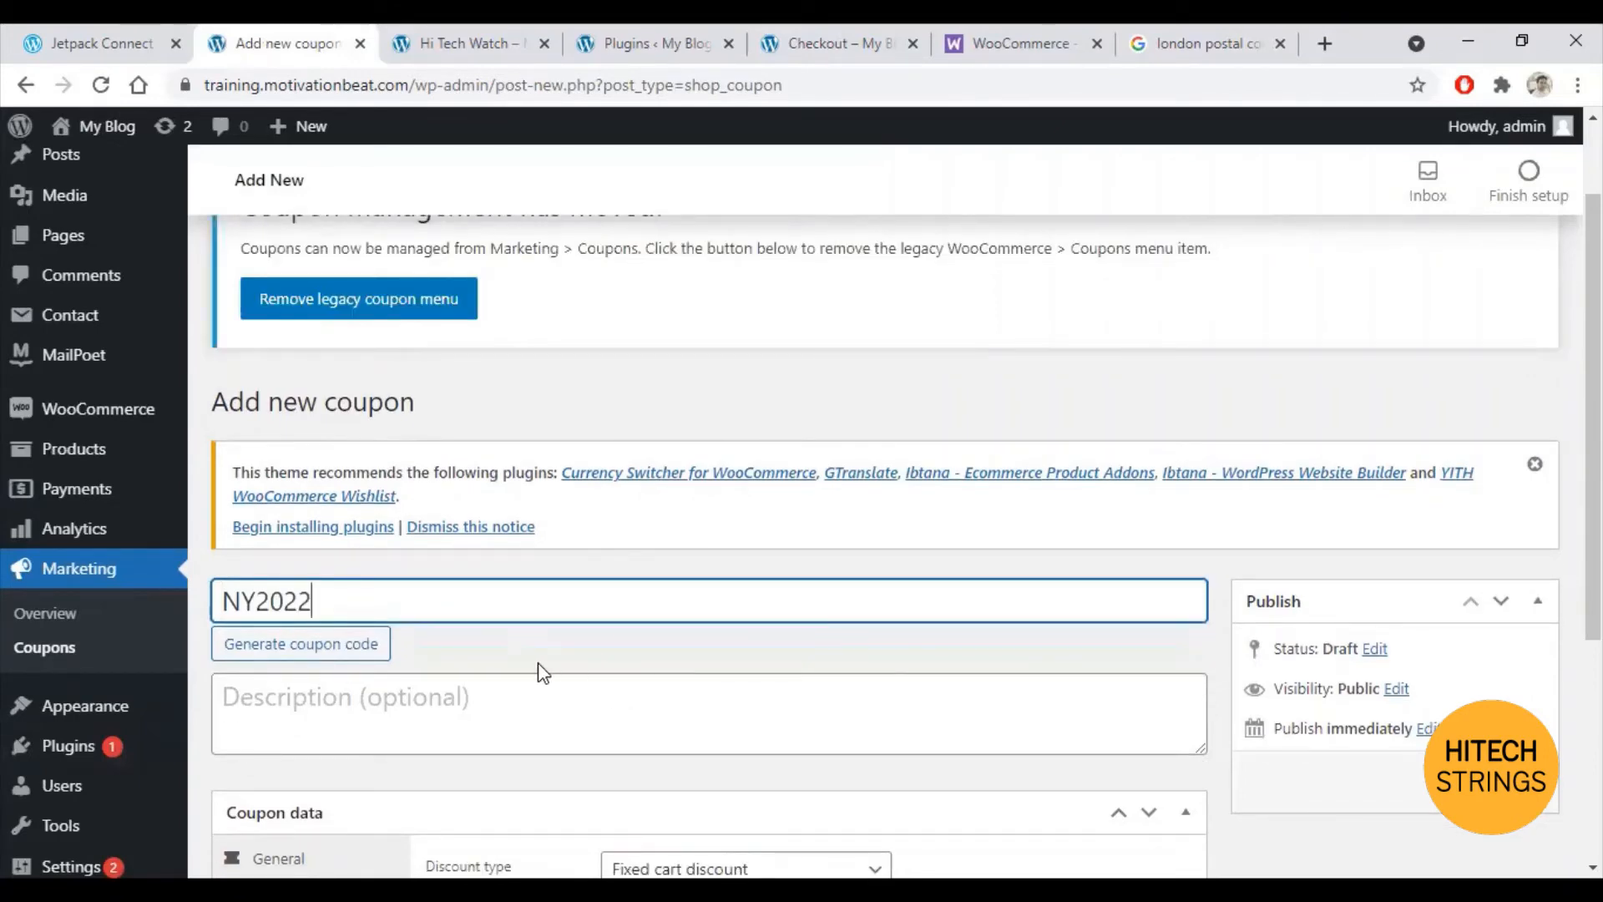
Step: Give NY2022 a Fixed cart discount of 50 expiring on 2021-10-16
scroll(468, 626, down, 3)
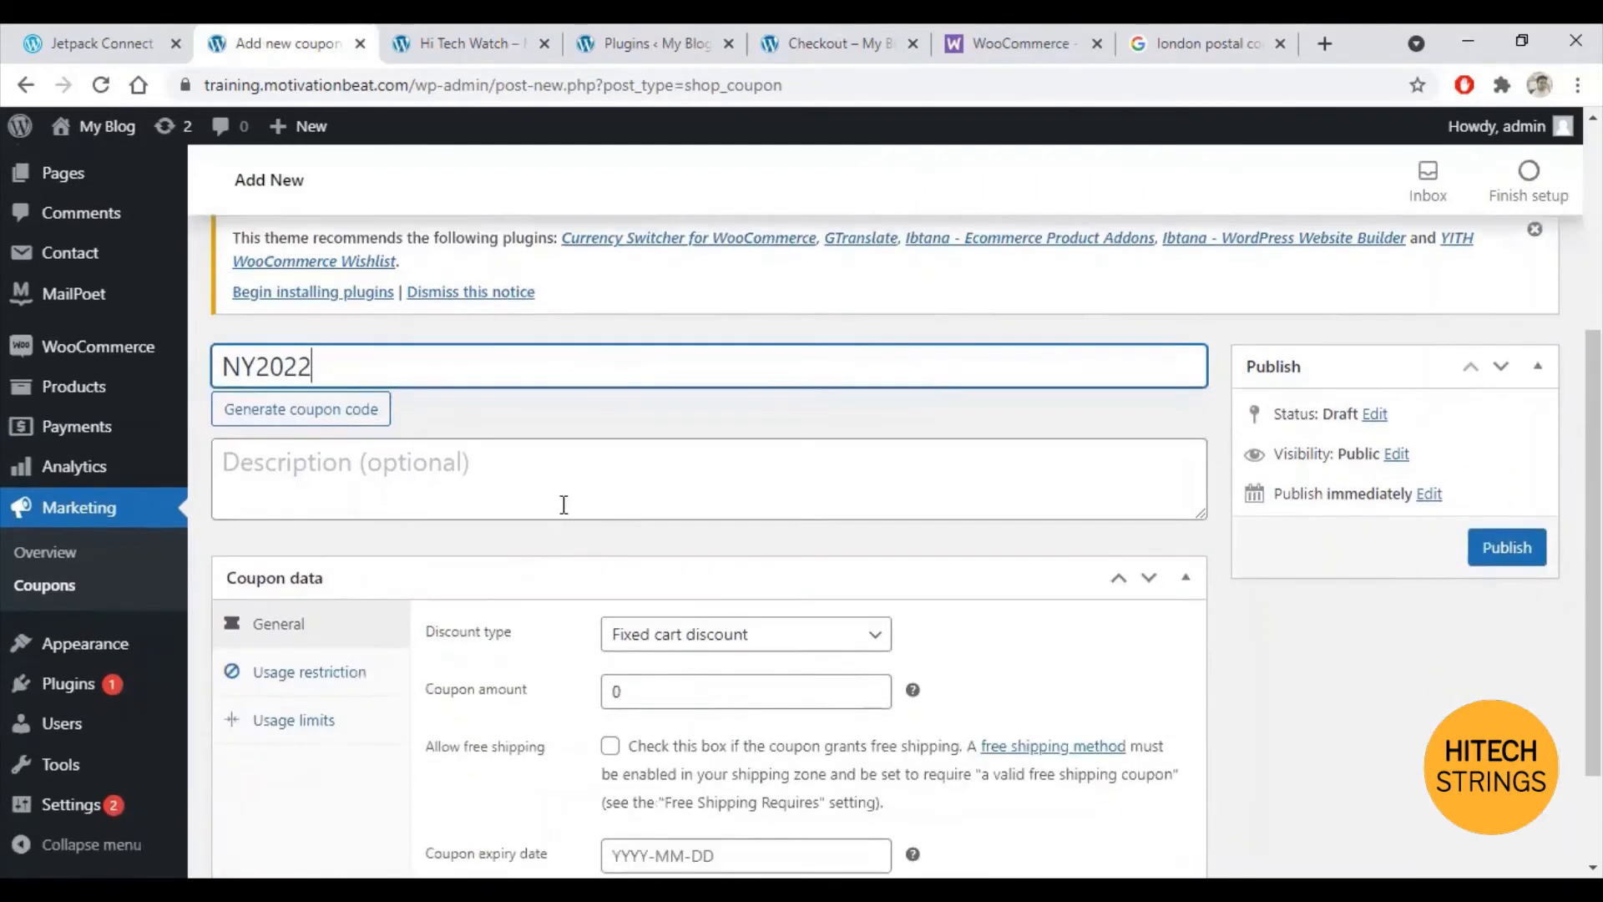
click(404, 480)
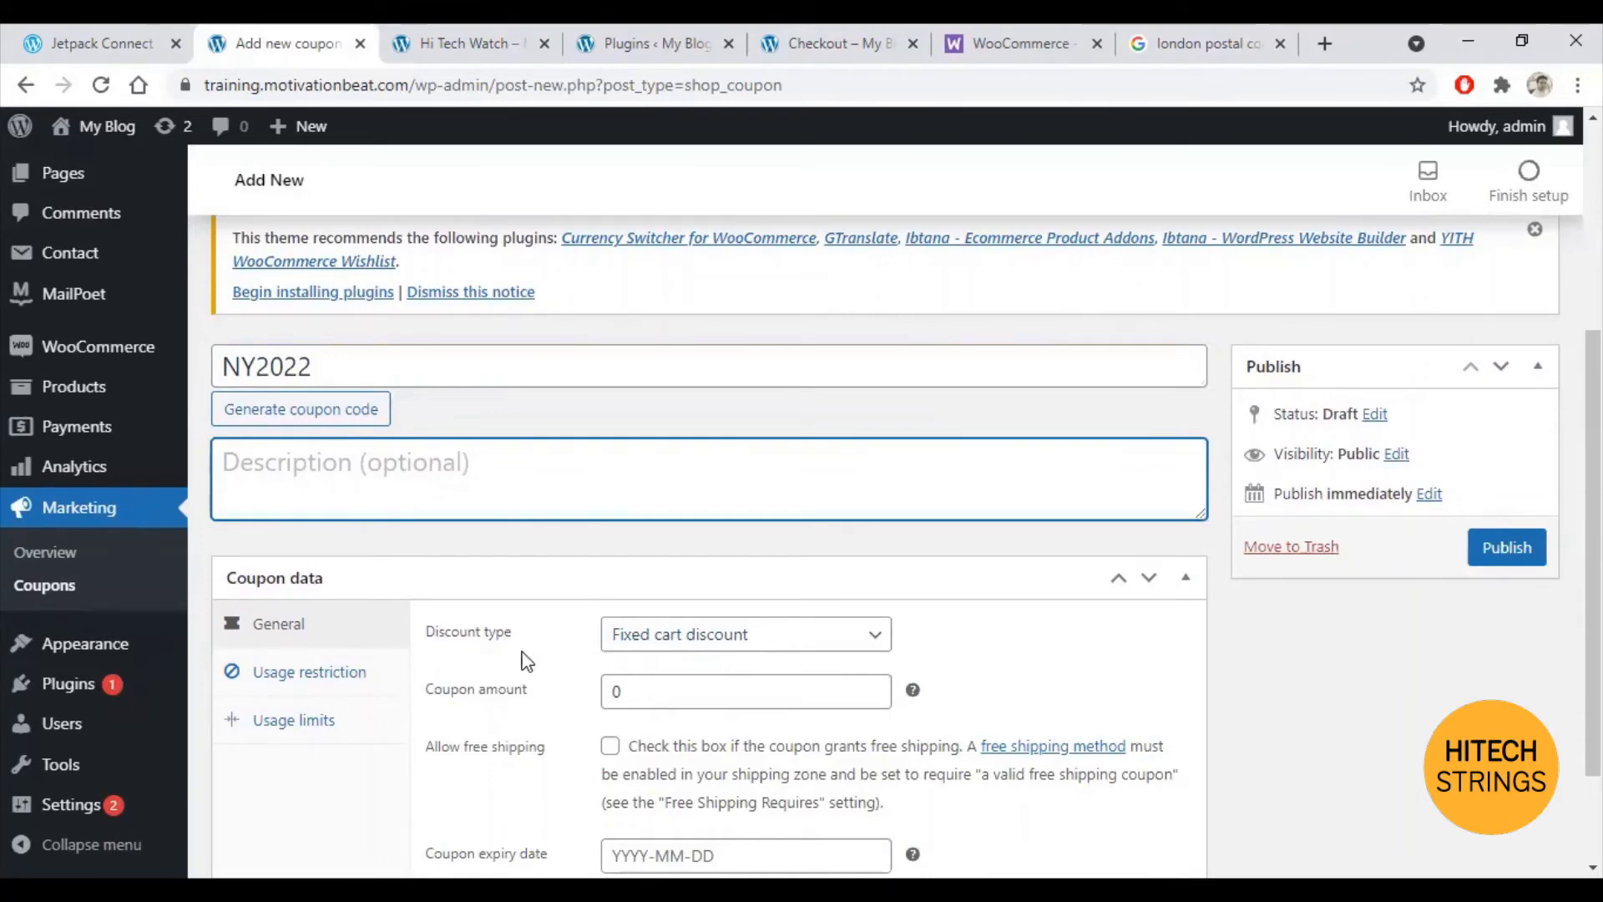
click(825, 648)
click(714, 690)
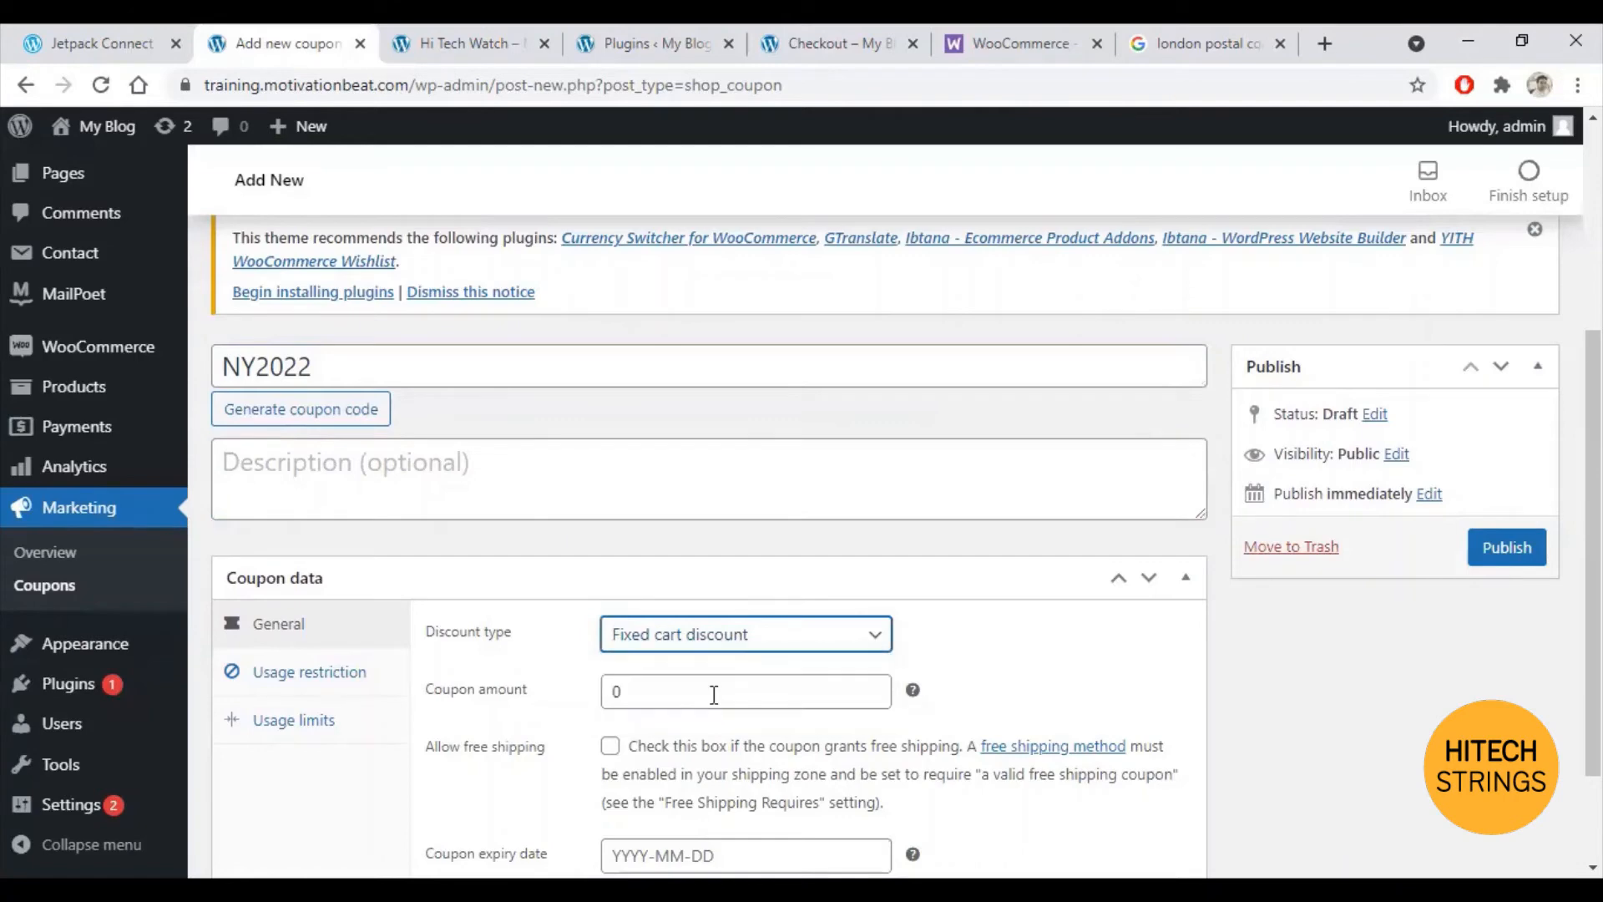
double_click(686, 692)
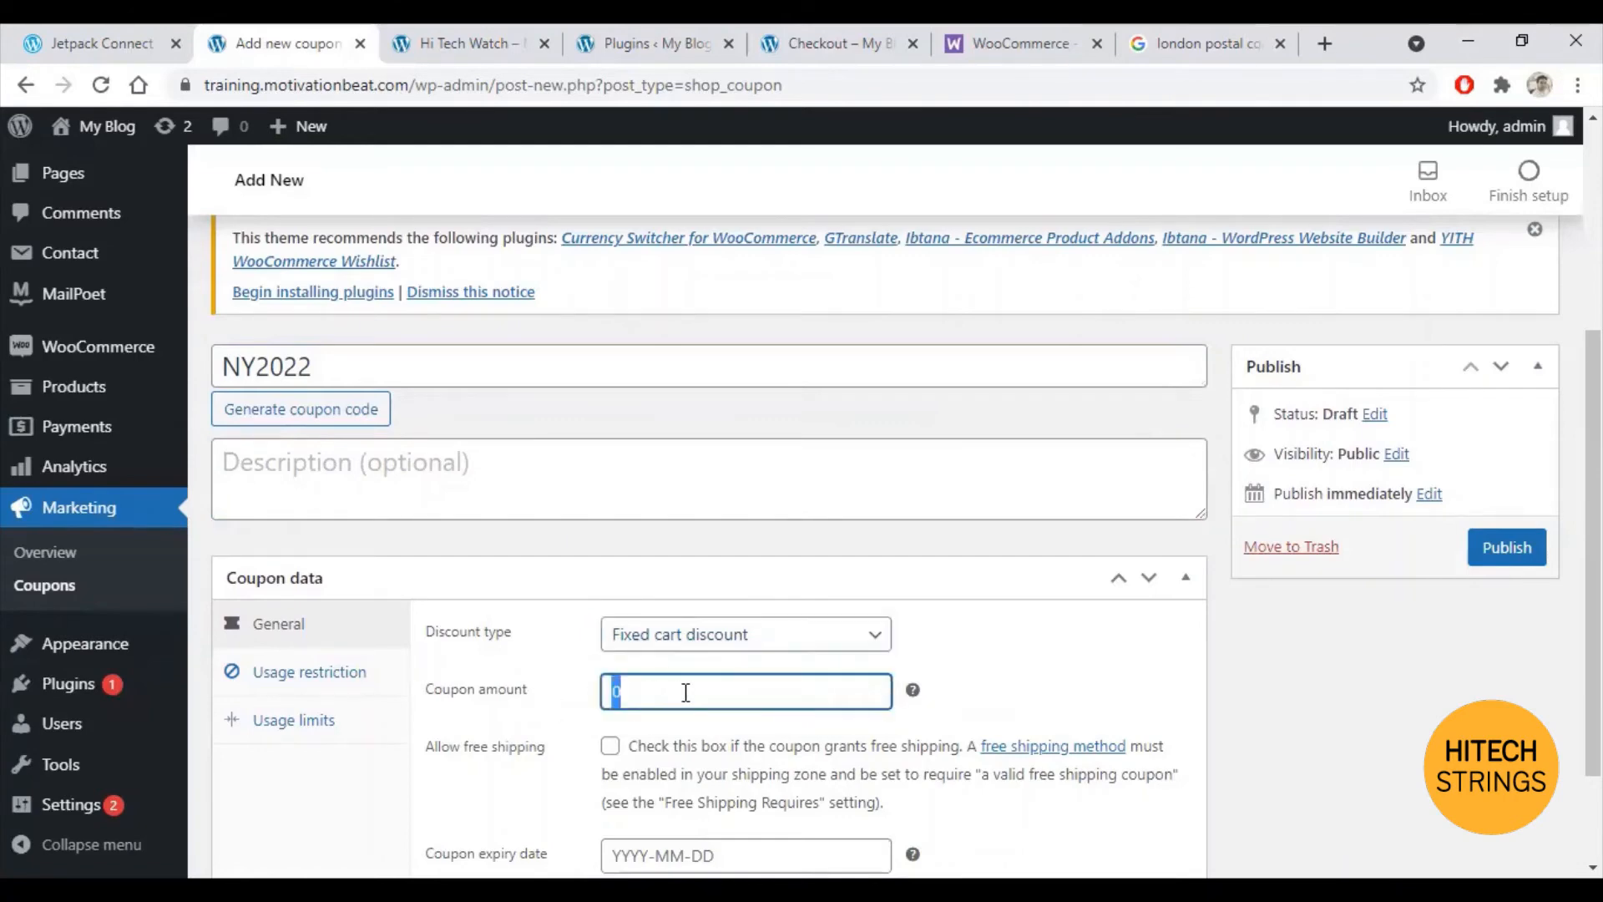
text(50)
scroll(1015, 675, down, 2)
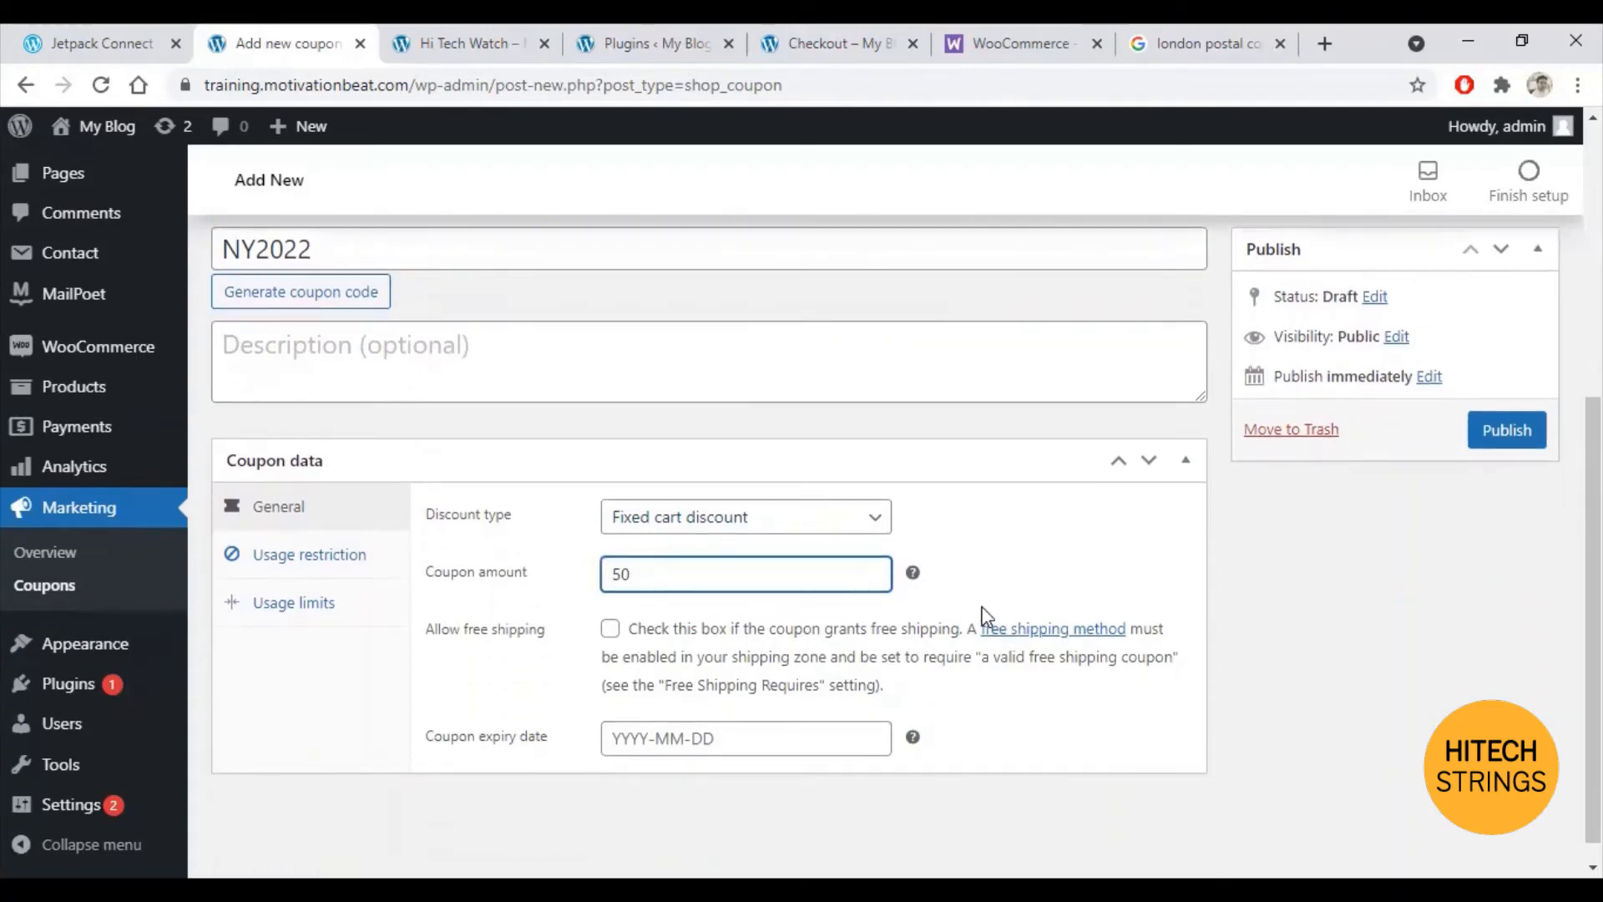
click(759, 739)
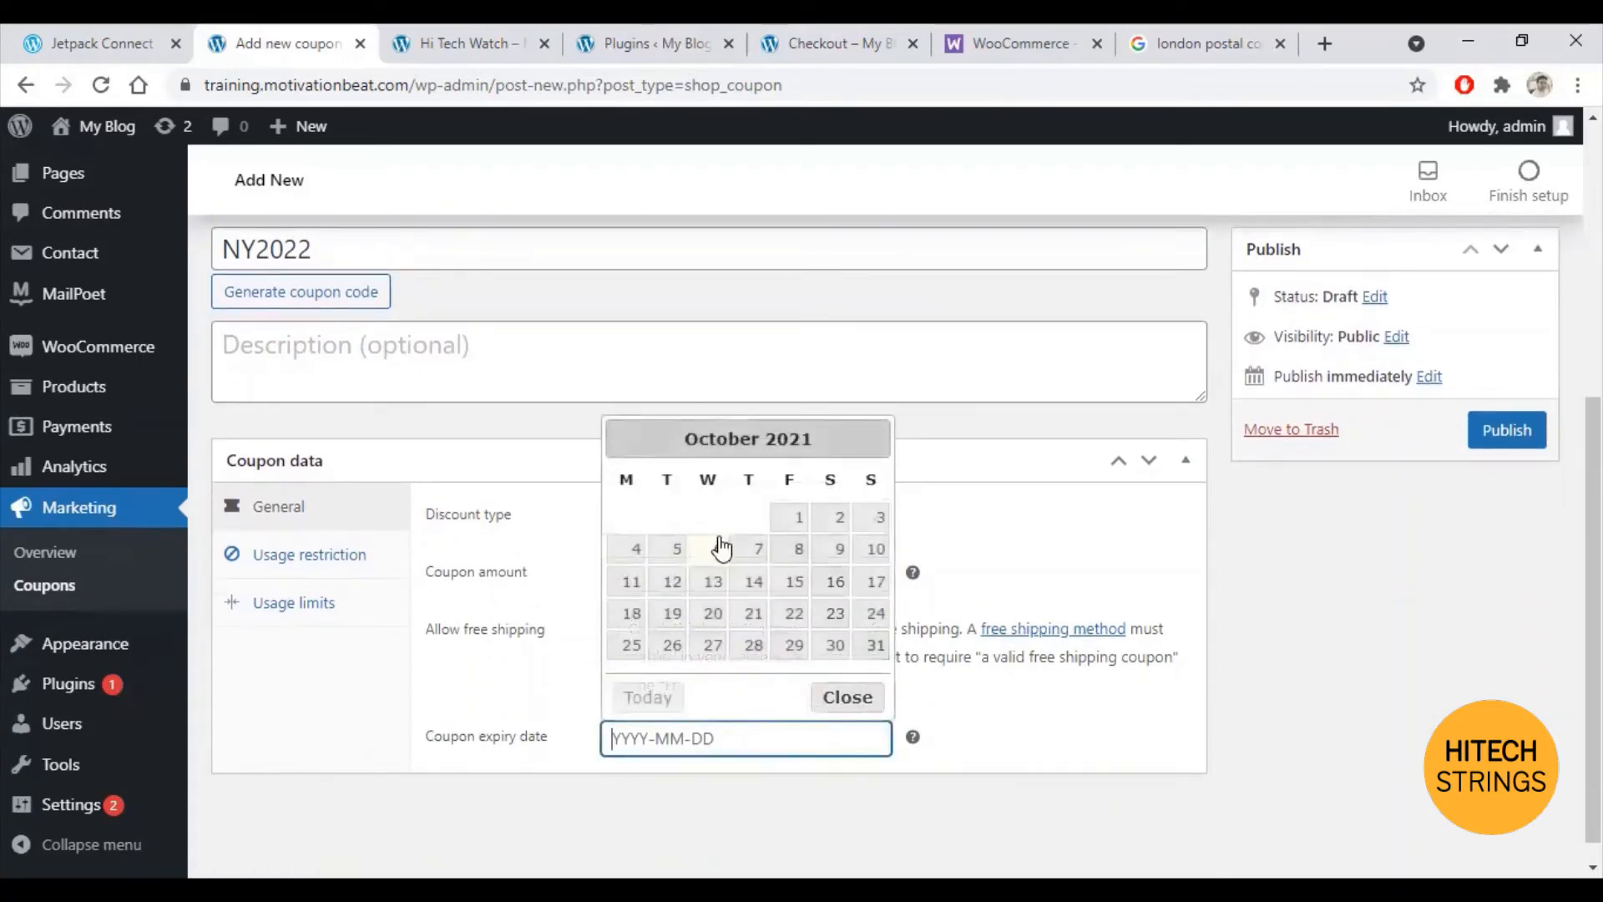
click(835, 585)
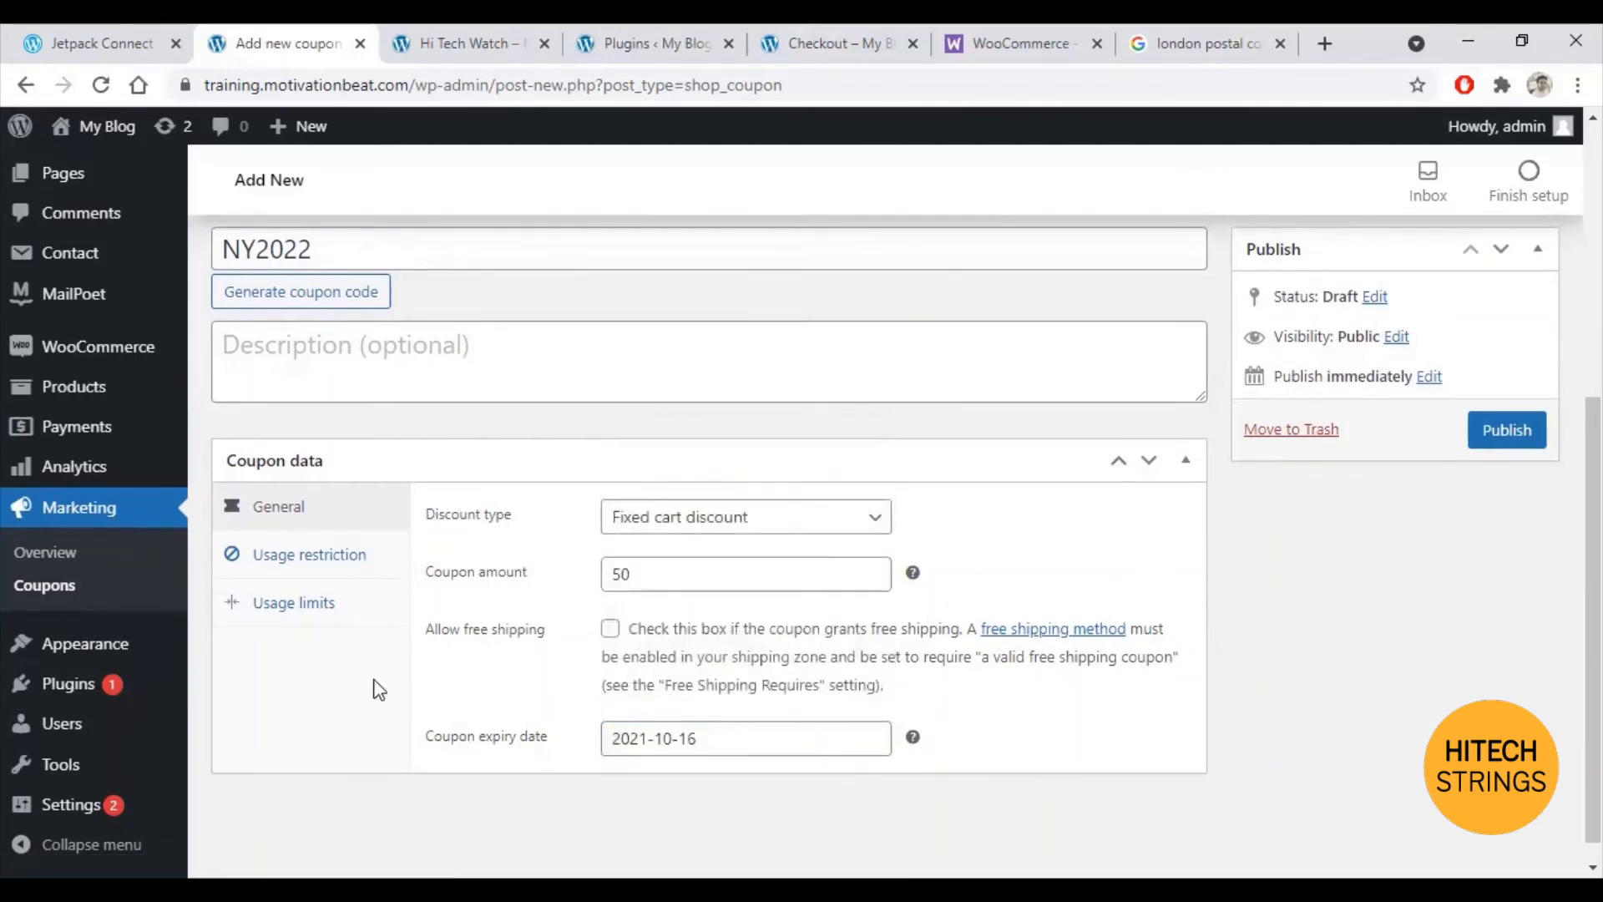
click(297, 574)
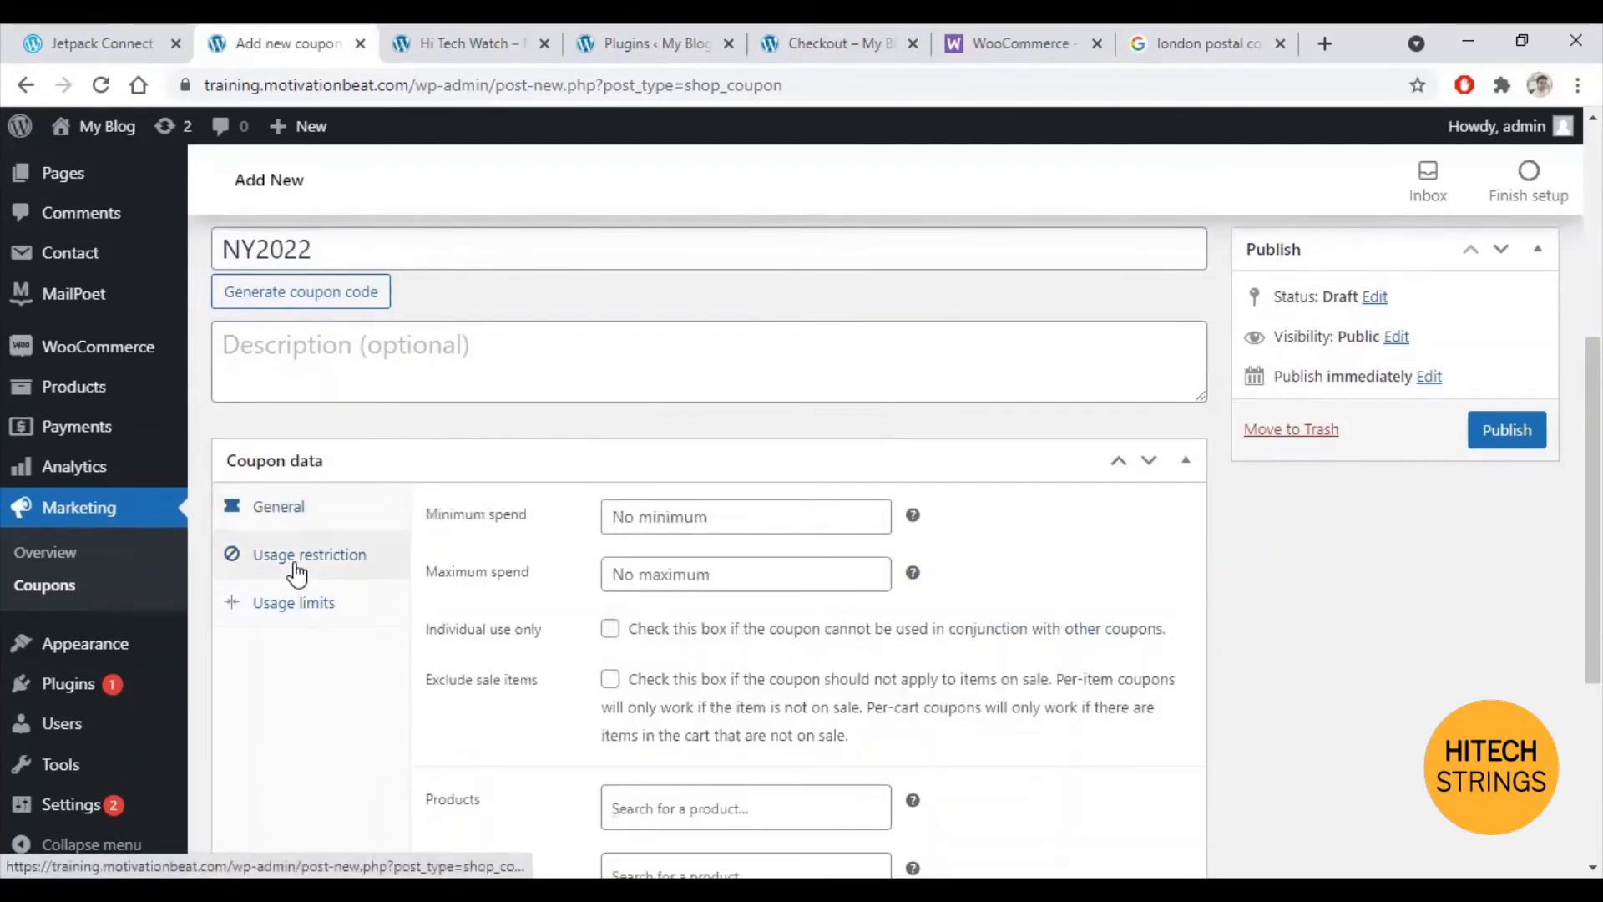
Step: Set the coupon's minimum spend to 50, leaving the product include and exclude lists empty
click(737, 519)
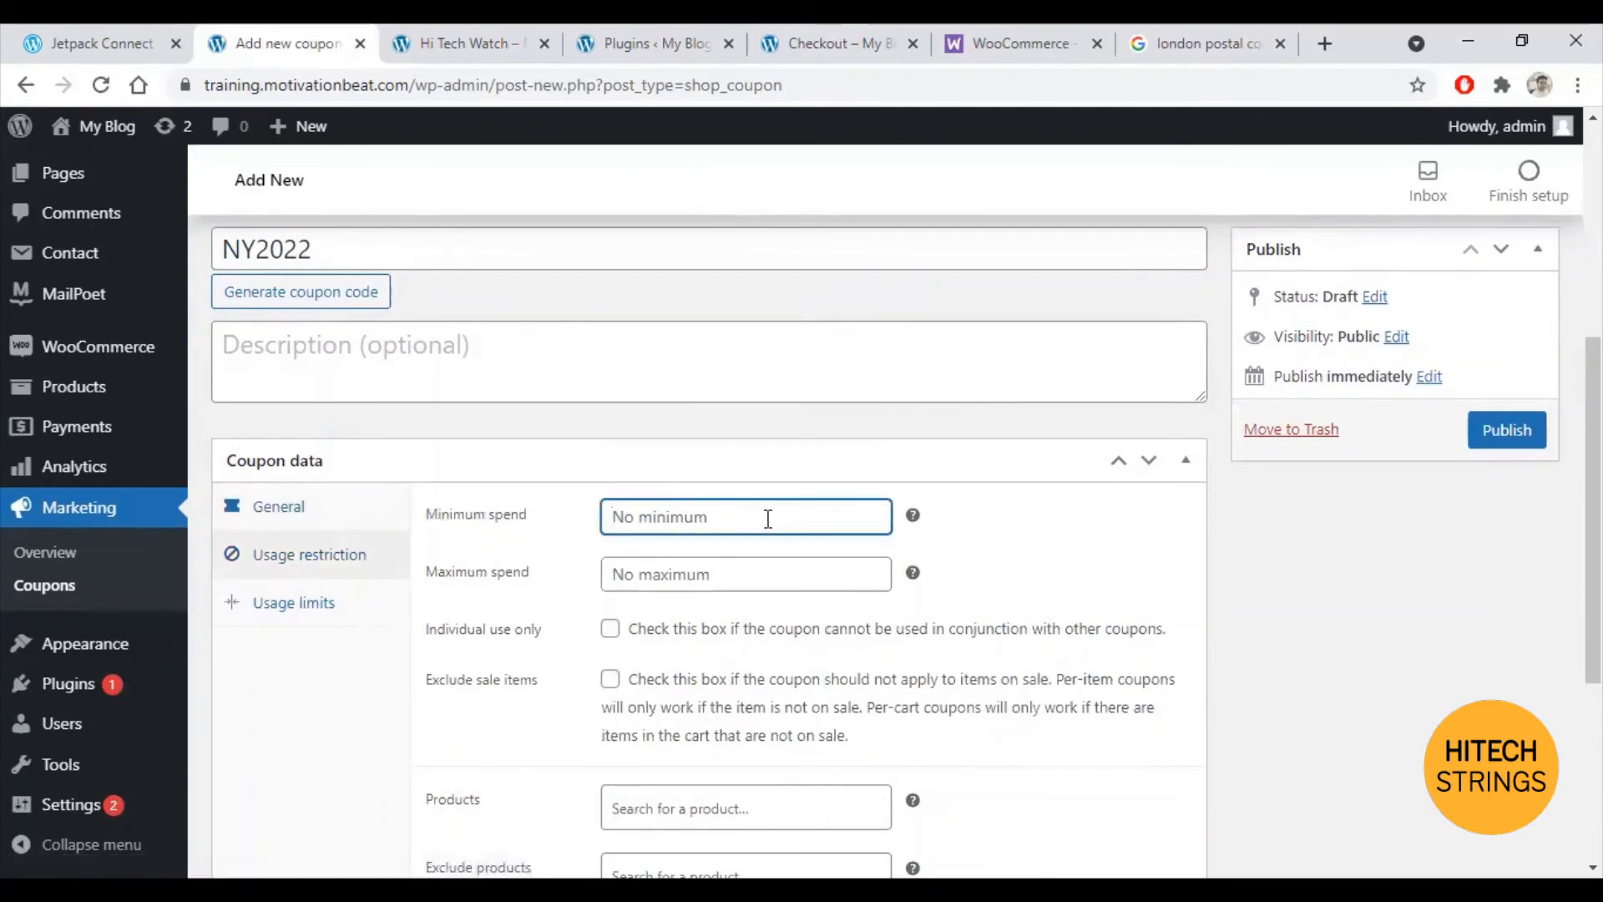
text(50)
scroll(742, 585, down, 1)
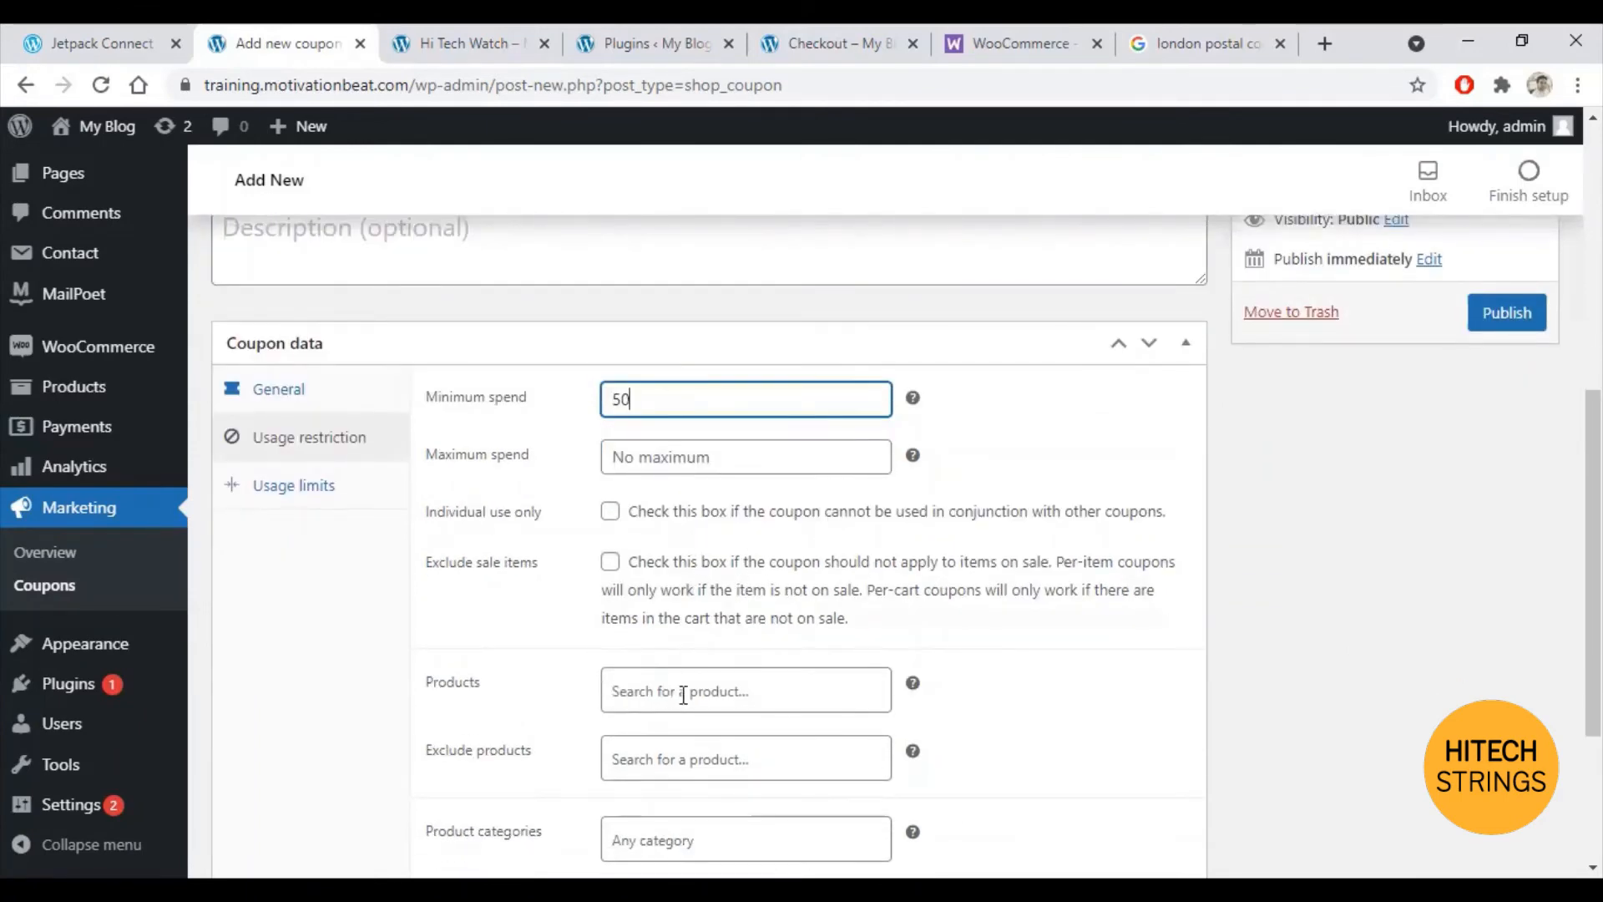
scroll(680, 691, down, 1)
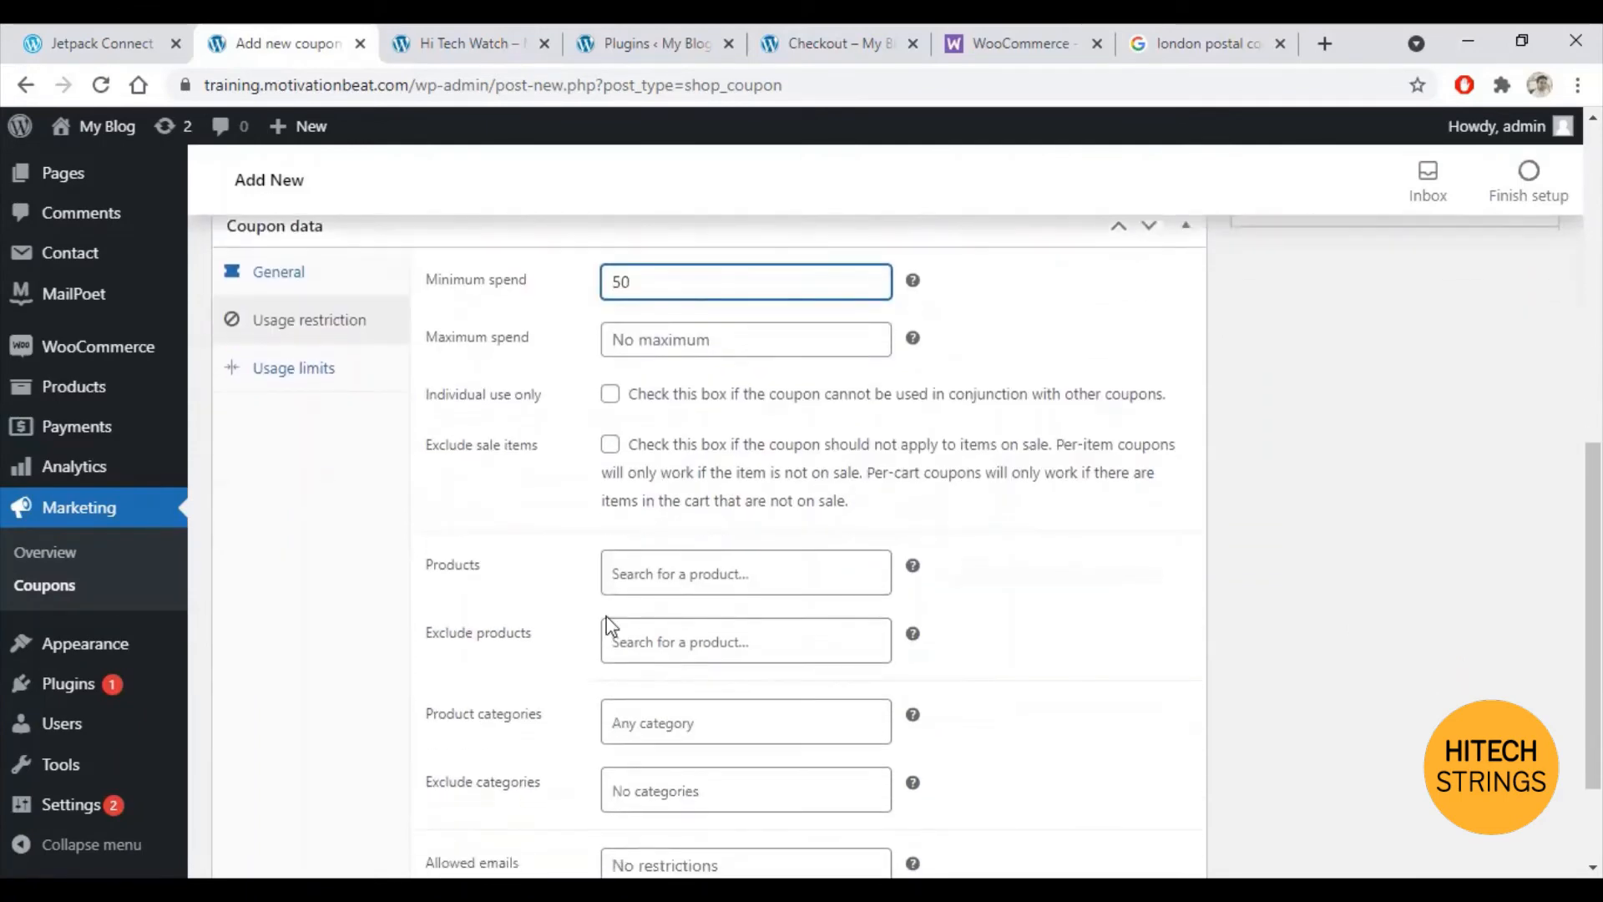
click(740, 578)
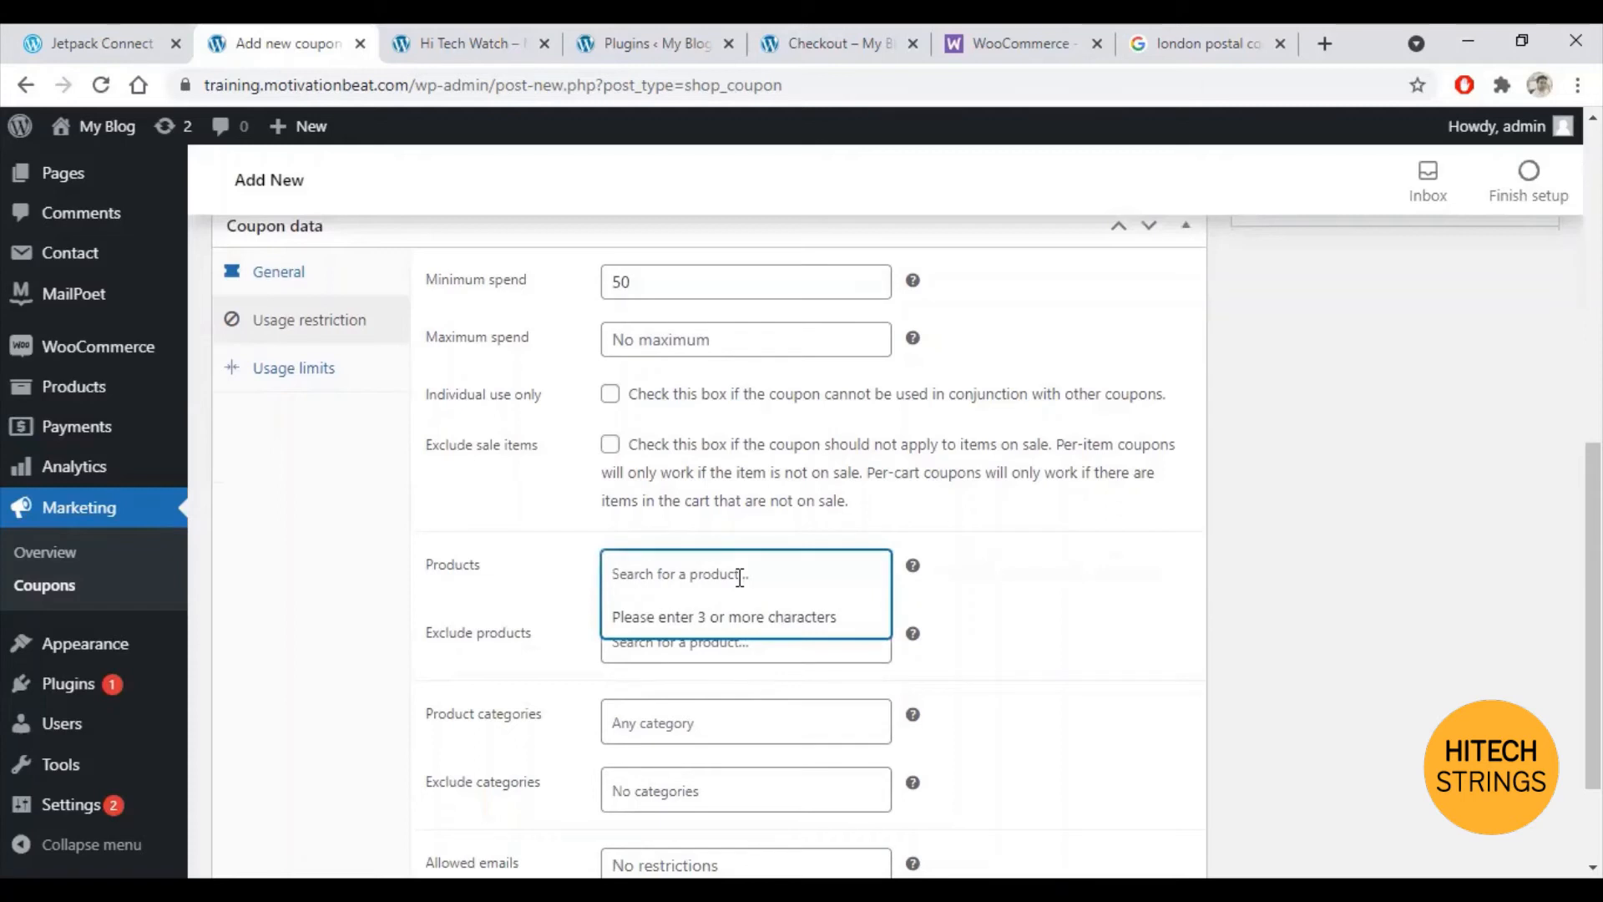
text(i)
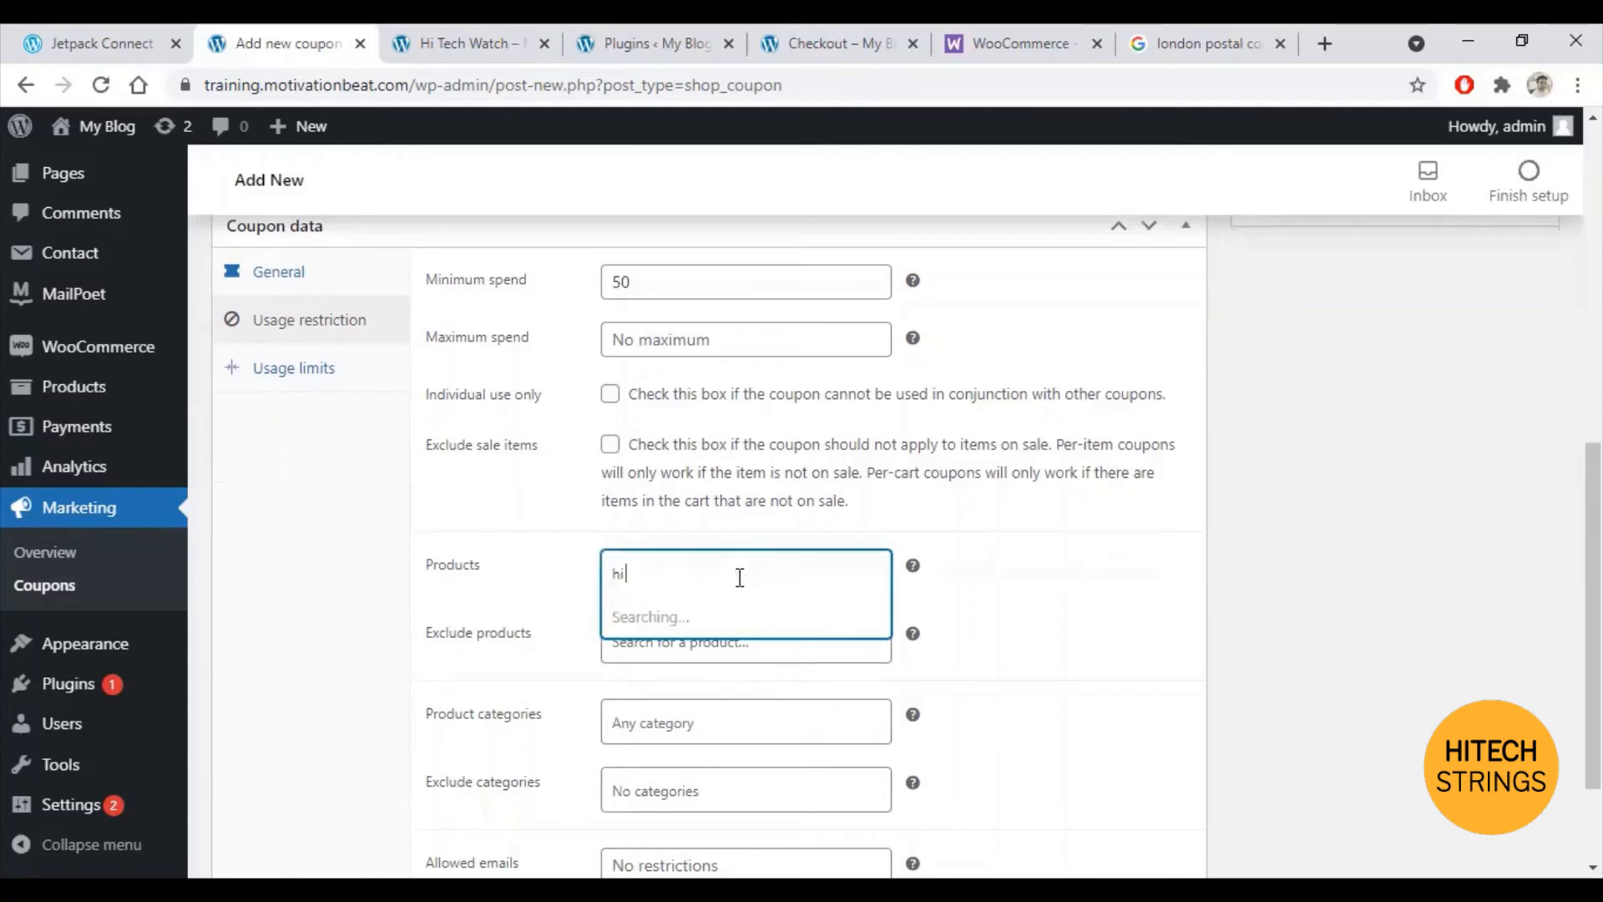
text( te)
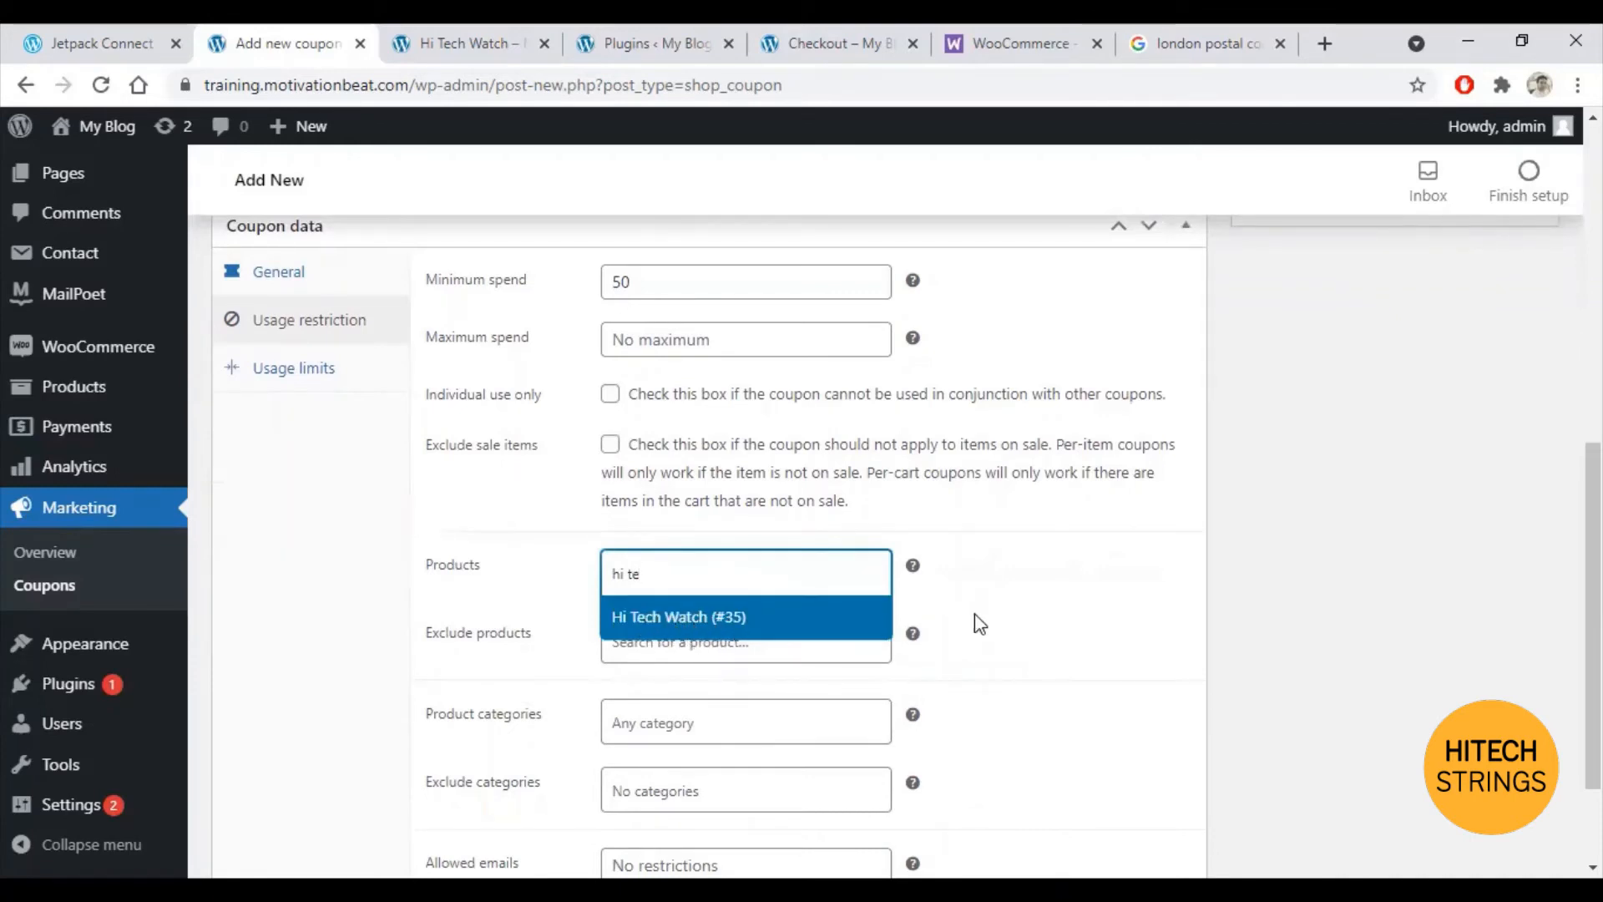
click(1036, 621)
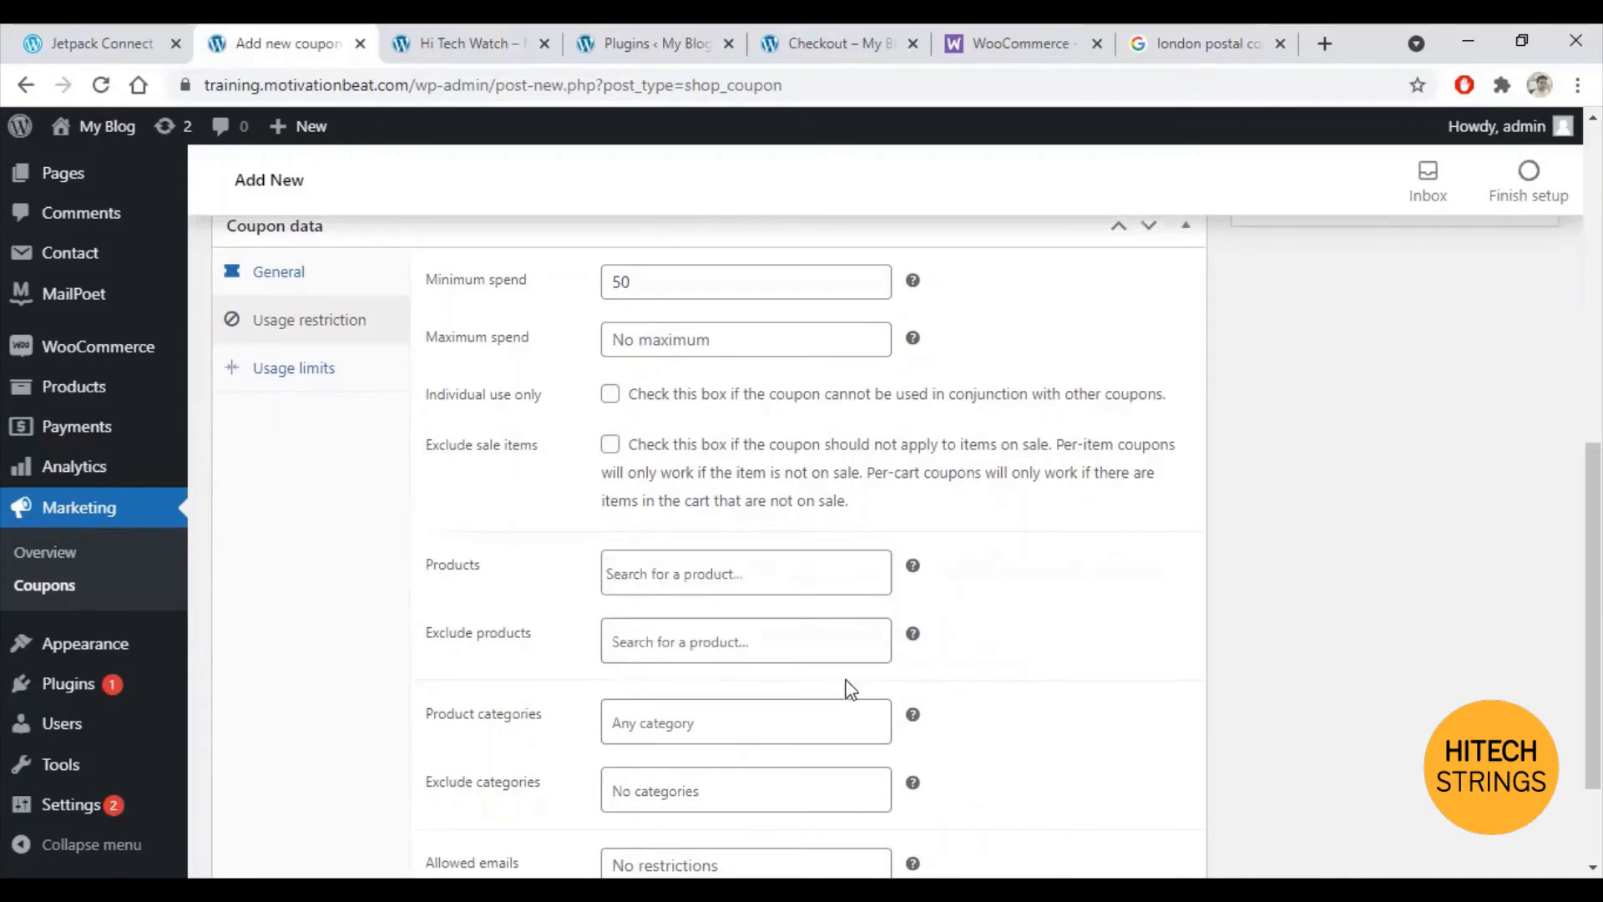
click(699, 644)
click(1034, 689)
scroll(852, 759, down, 2)
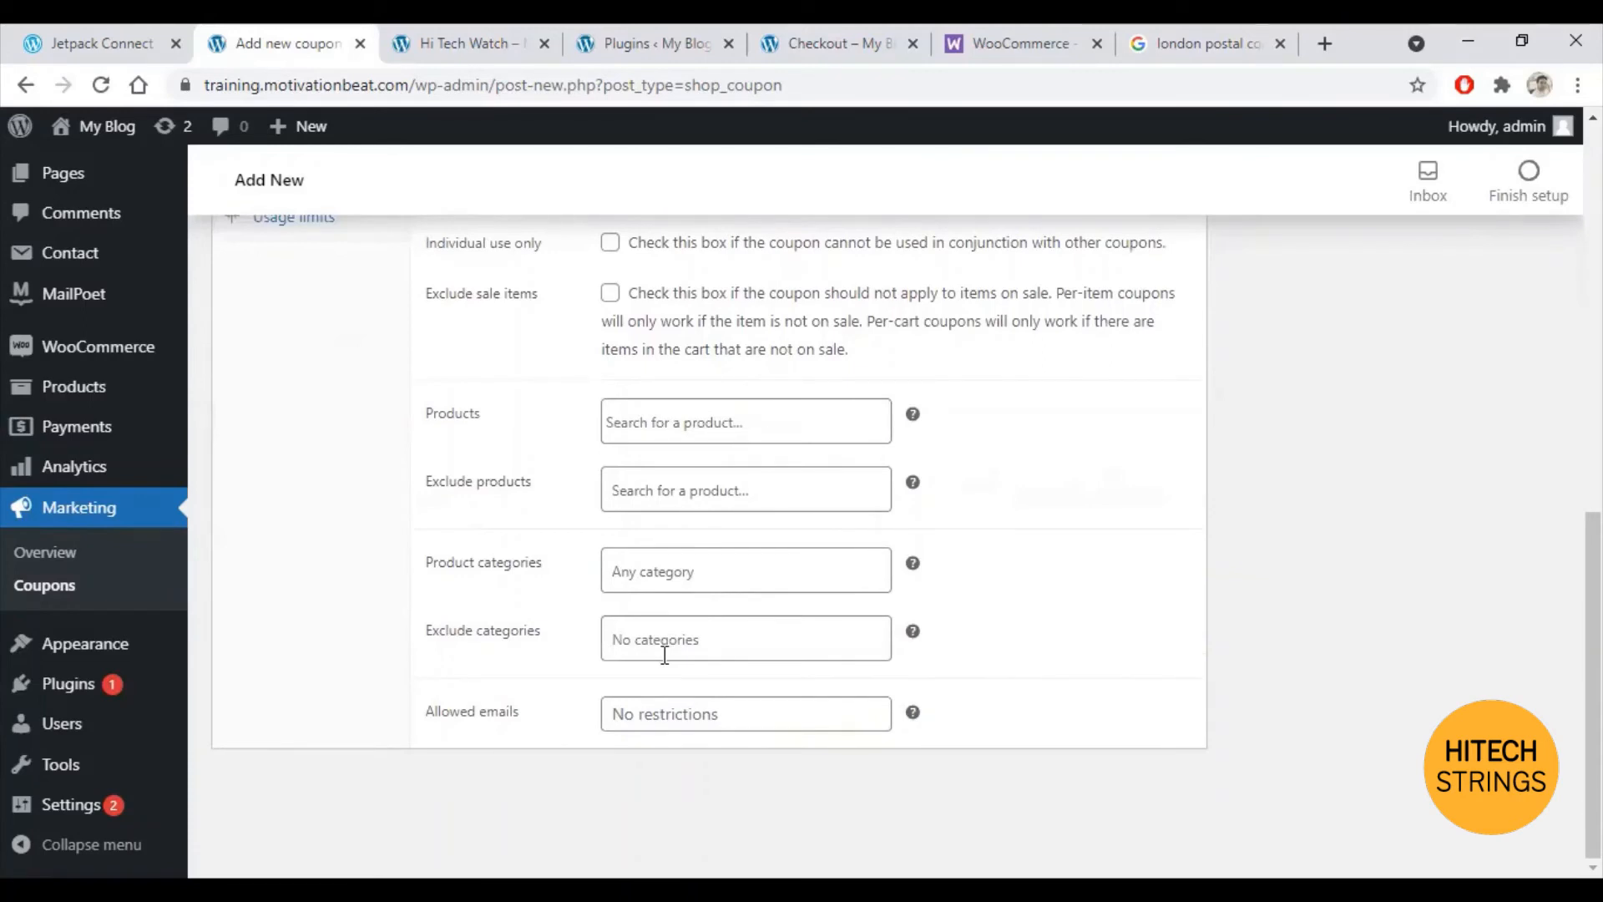
scroll(685, 626, up, 3)
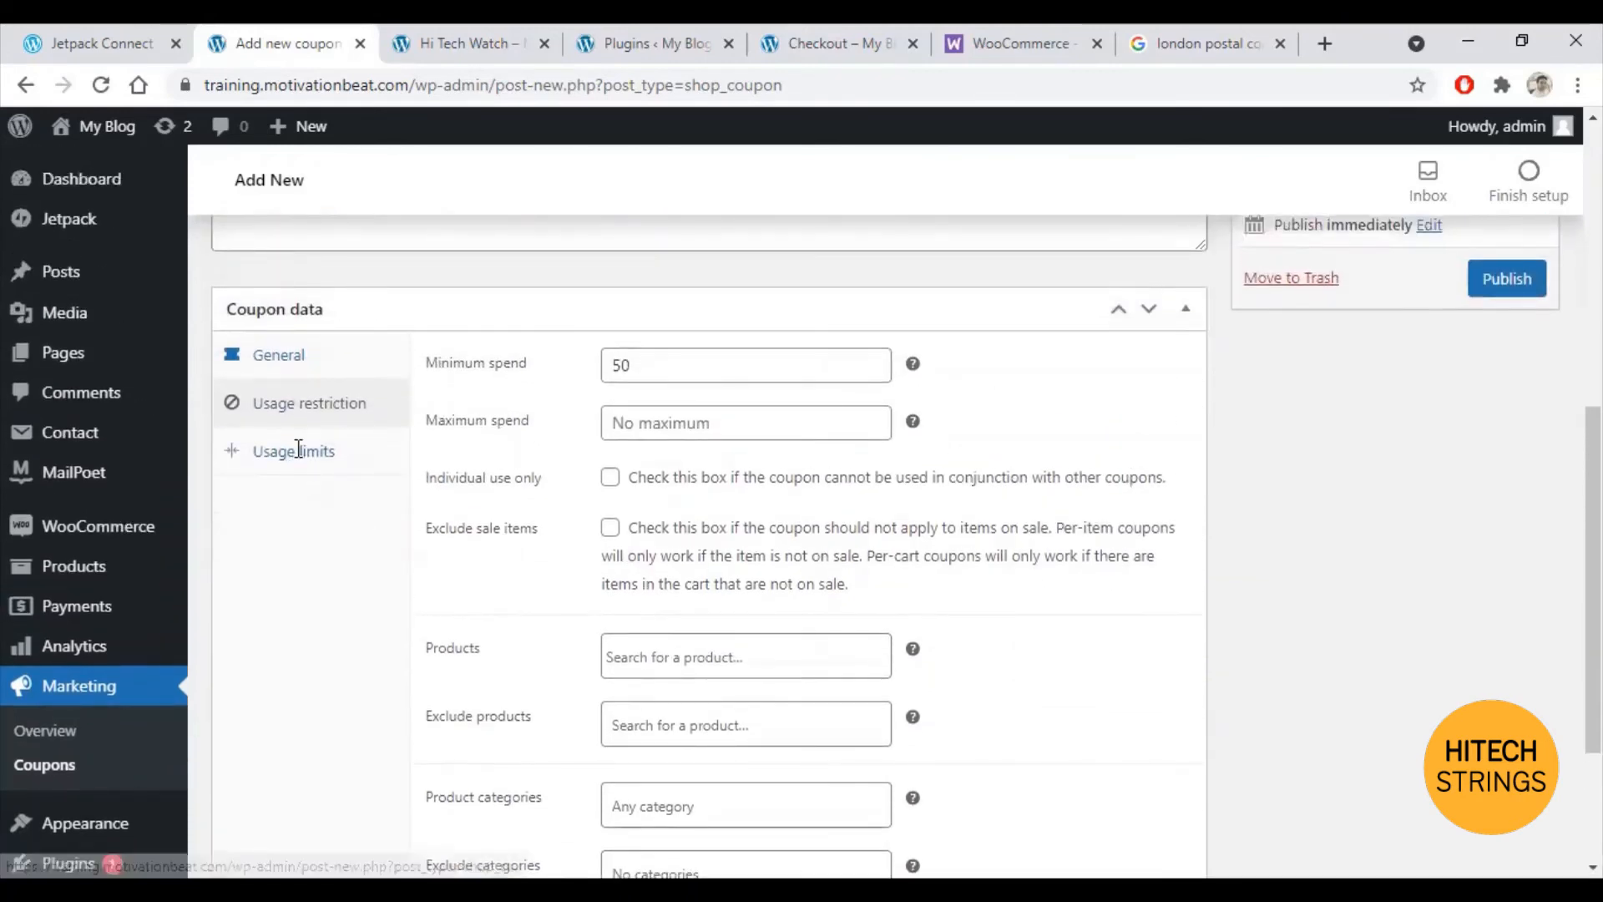
Step: Limit NY2022 to 5 uses per user and publish the coupon
click(292, 451)
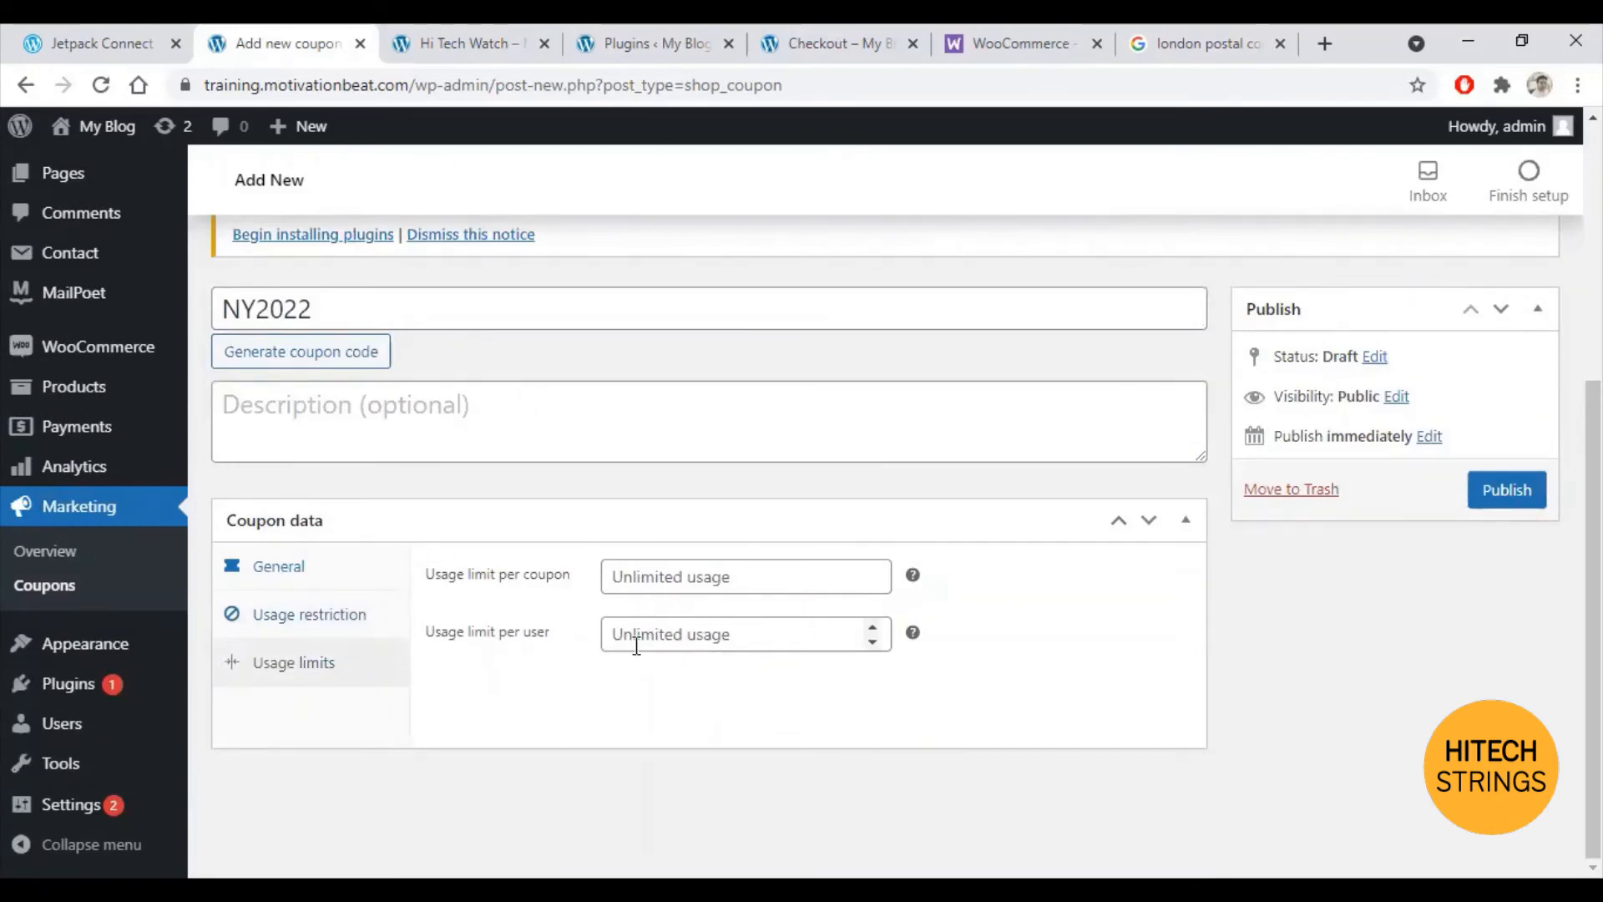
click(762, 632)
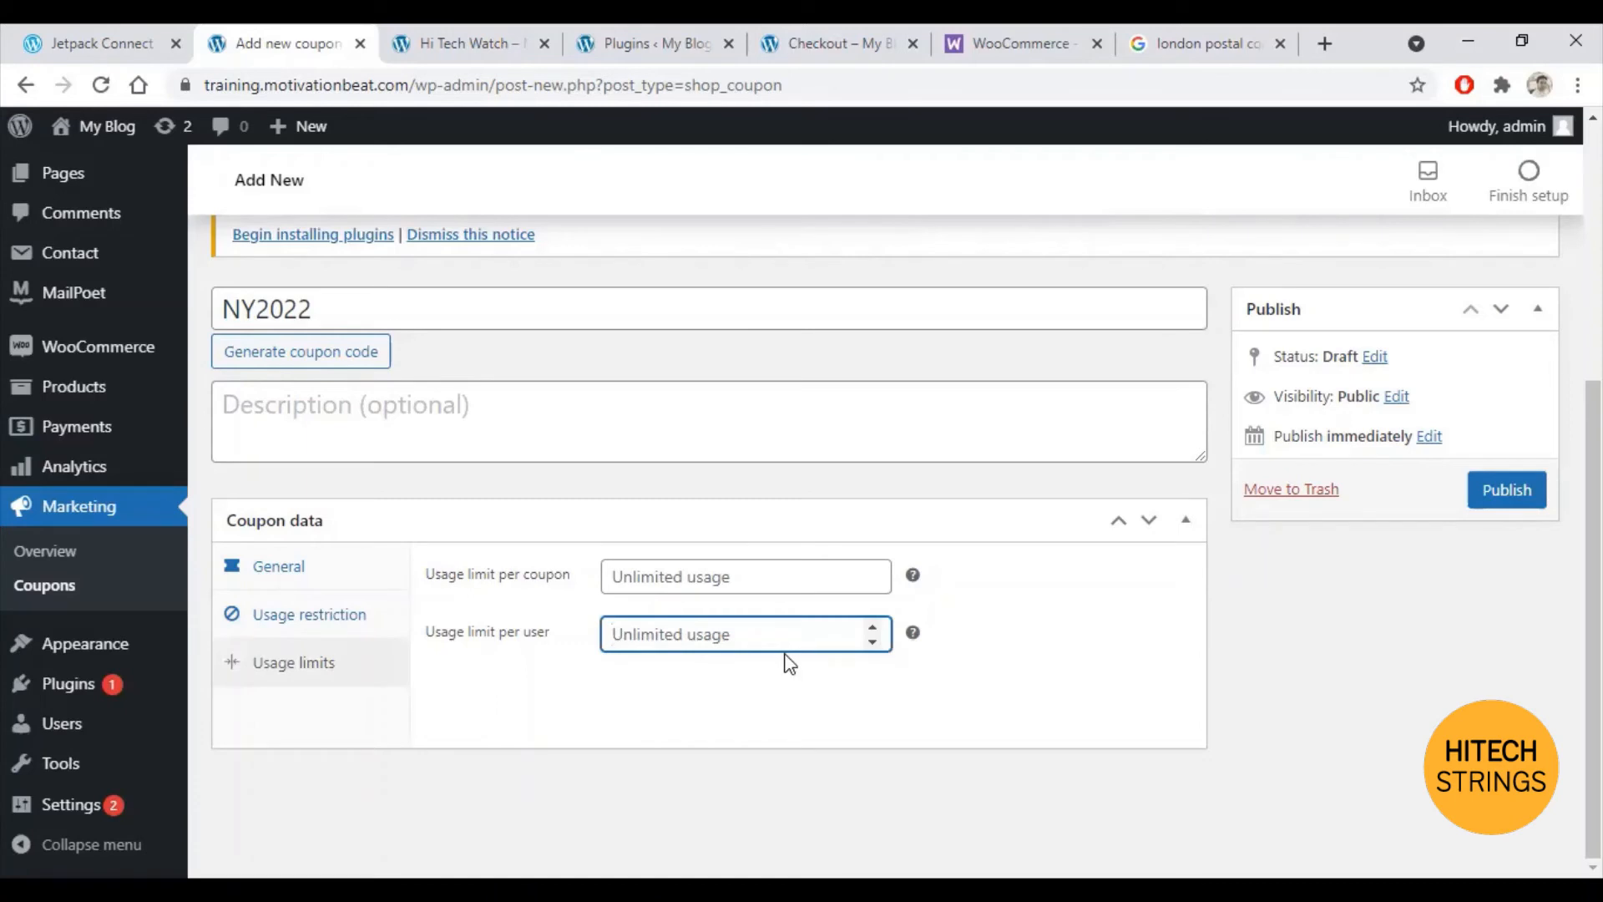
text(5)
click(964, 737)
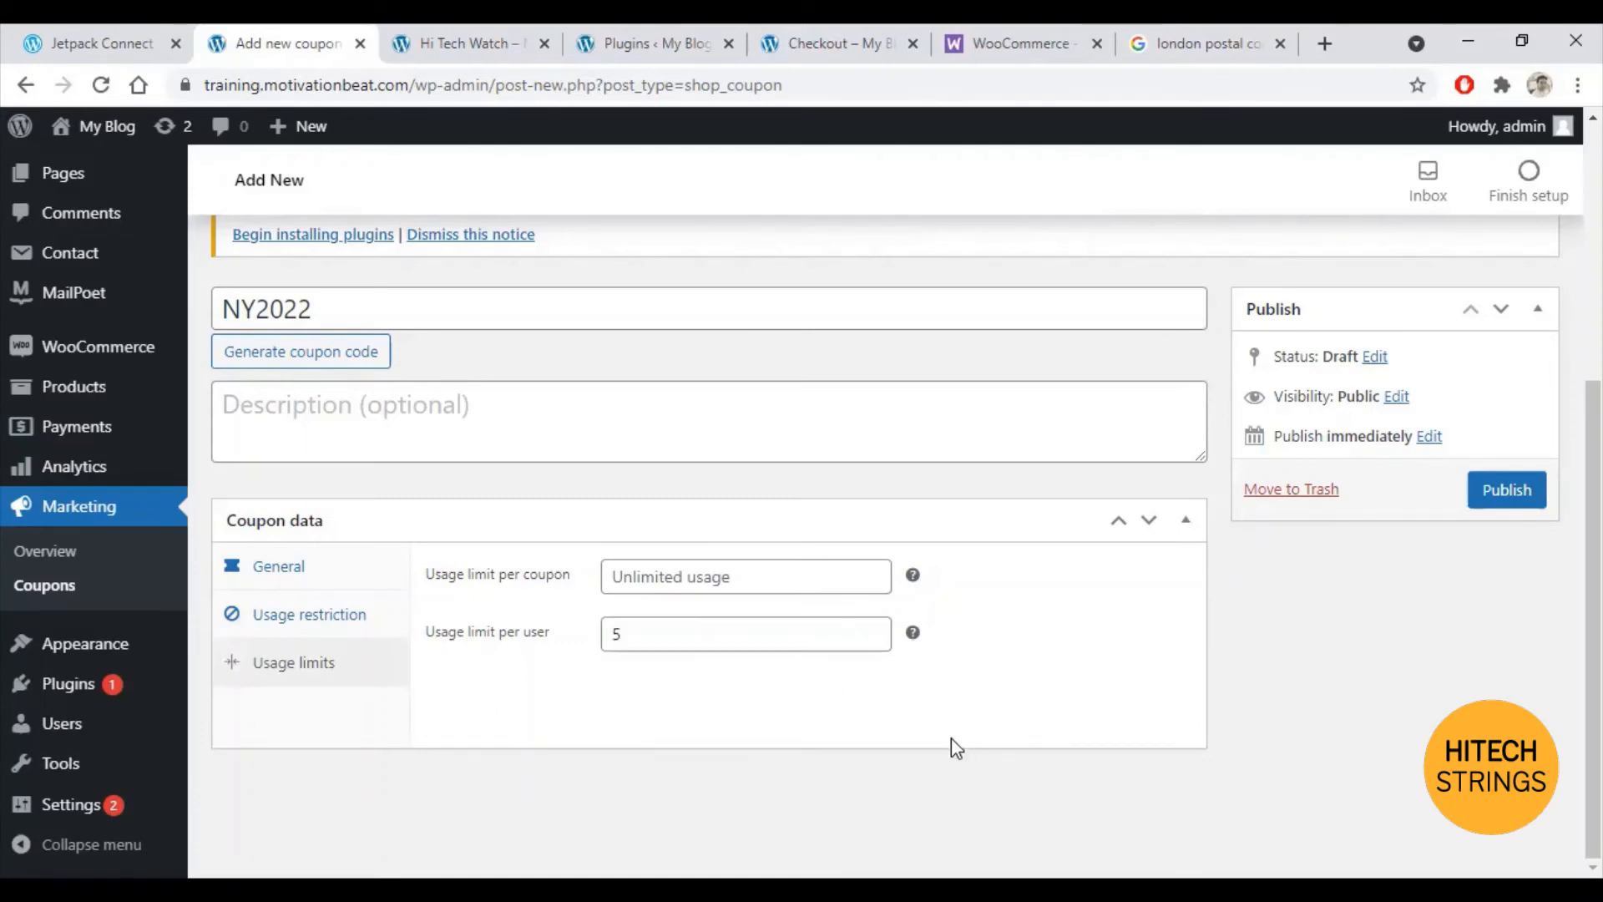
click(265, 569)
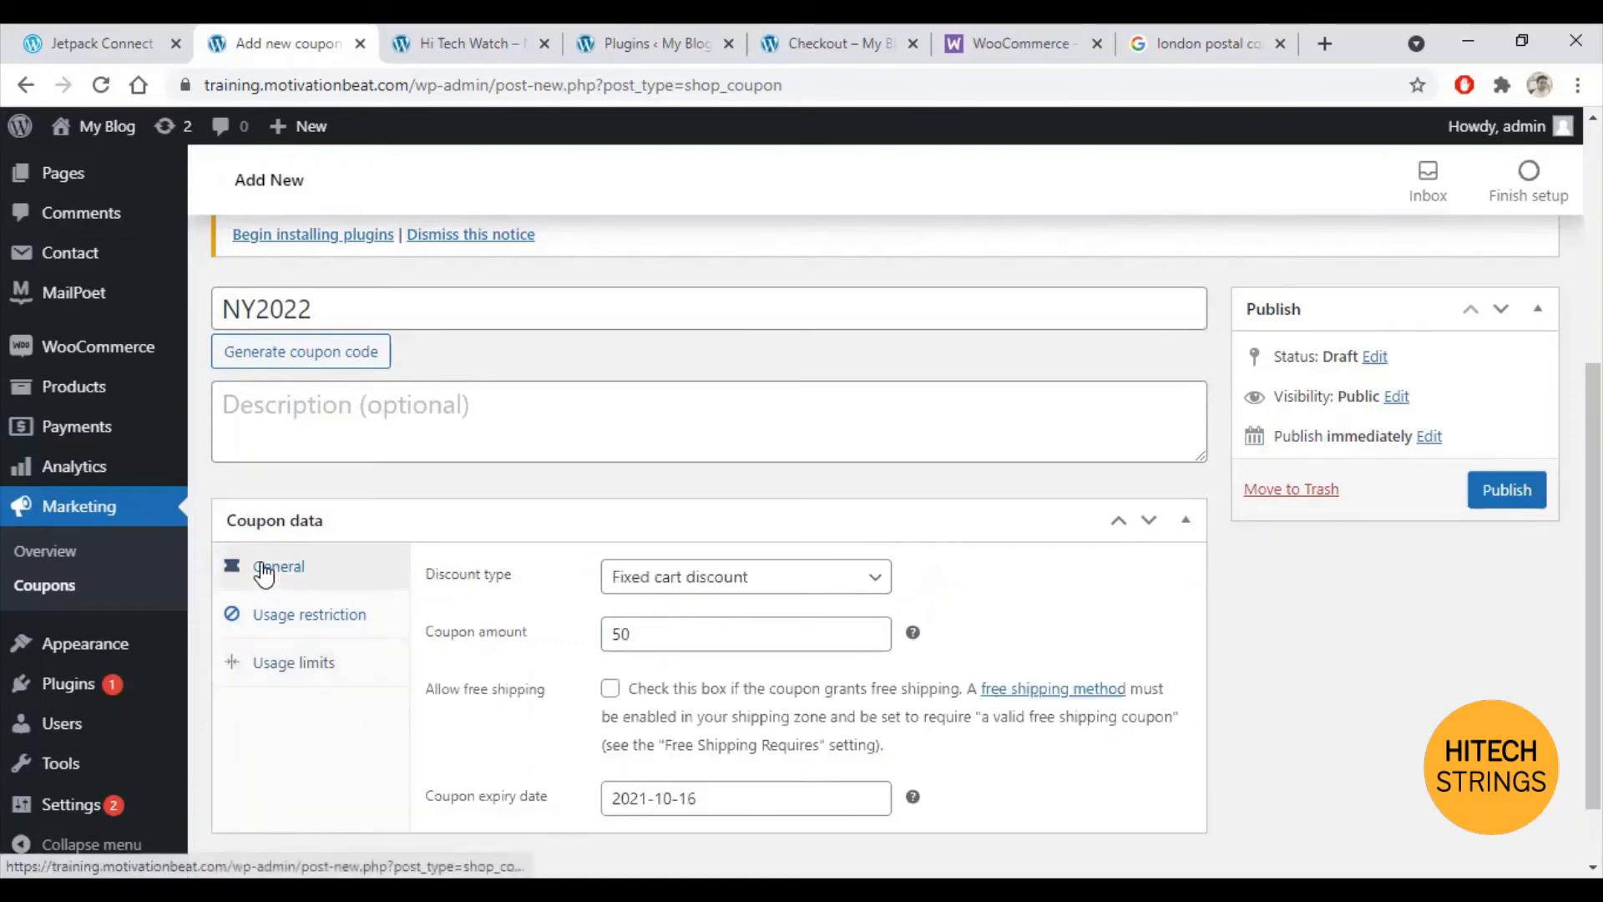
click(1500, 490)
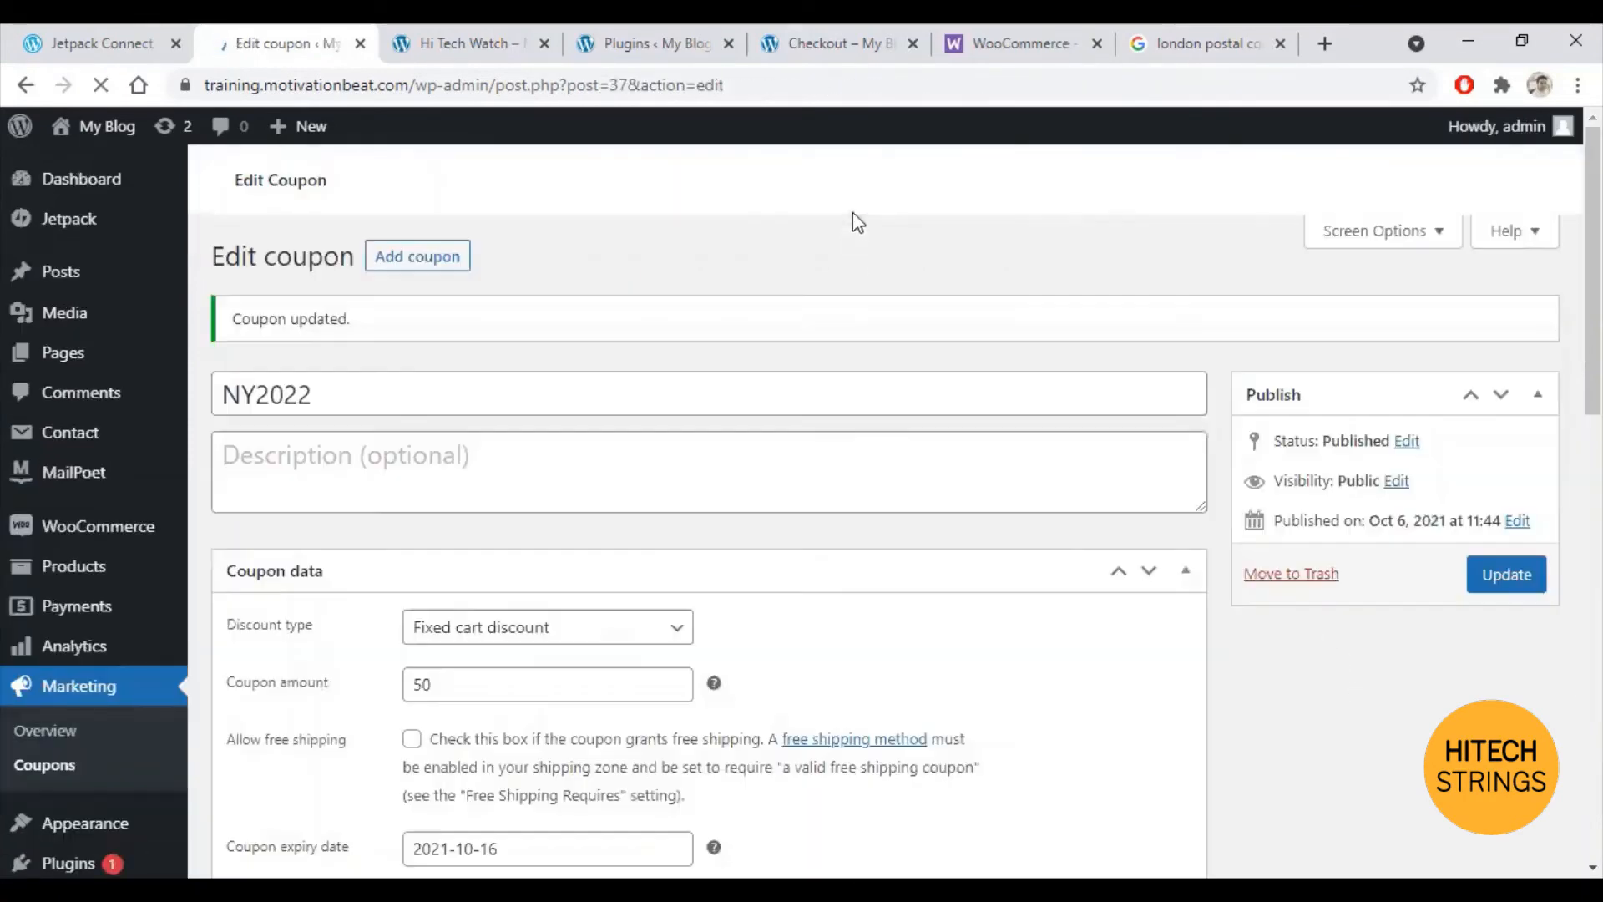
Step: Back on the storefront, add the Hi Tech Watch to the cart from the Shop page
click(835, 43)
scroll(82, 166, up, 3)
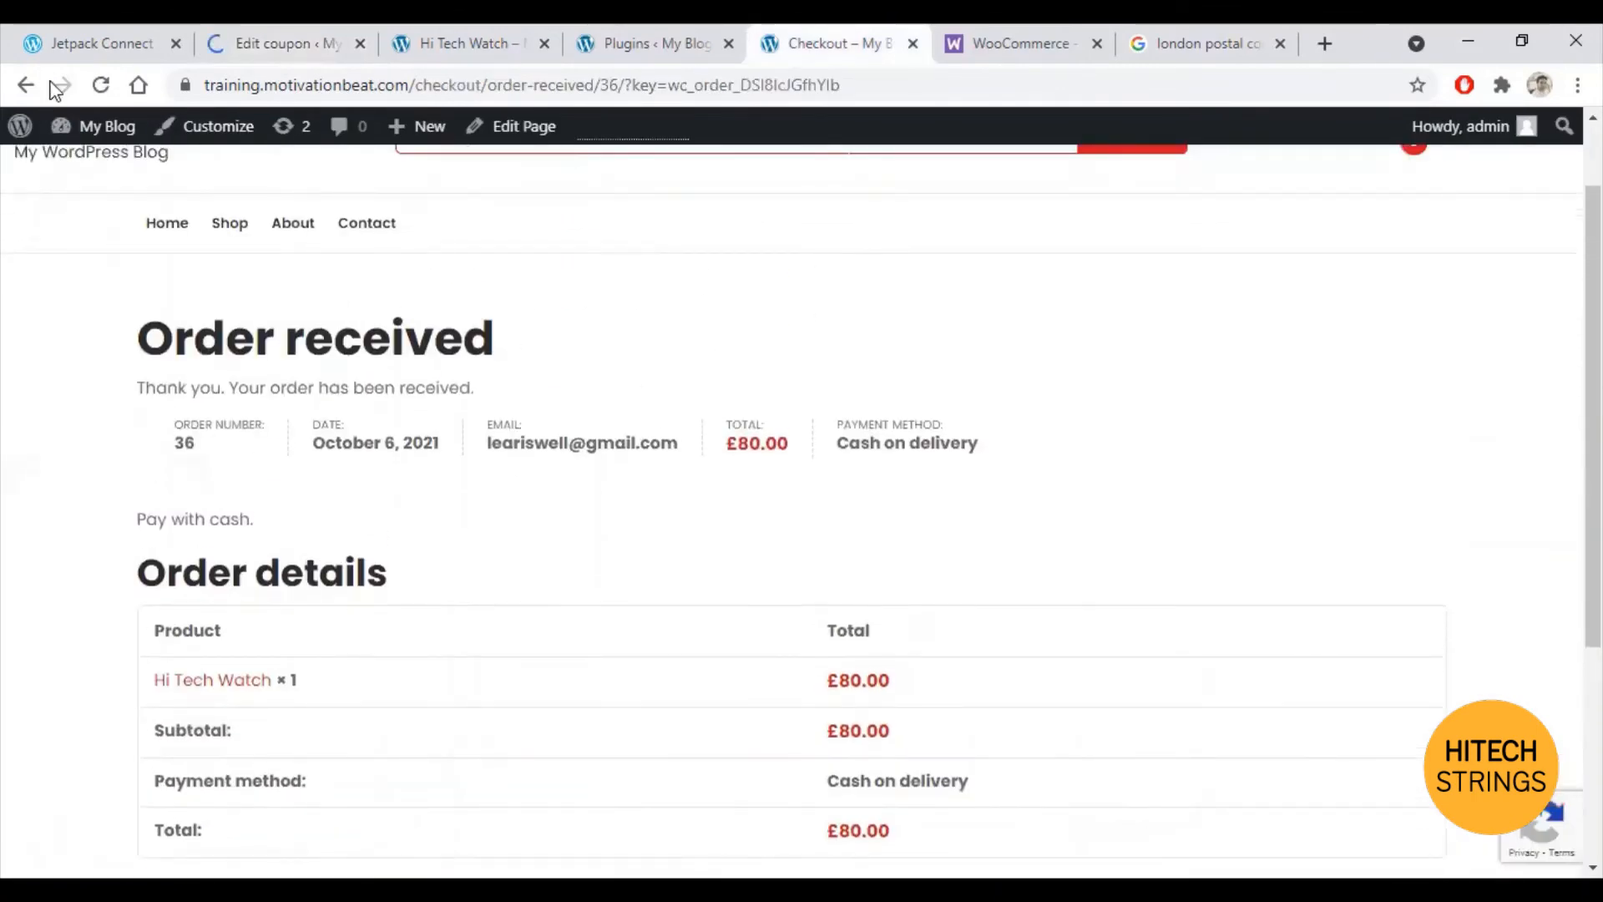
click(676, 30)
click(829, 29)
scroll(458, 216, up, 1)
click(237, 332)
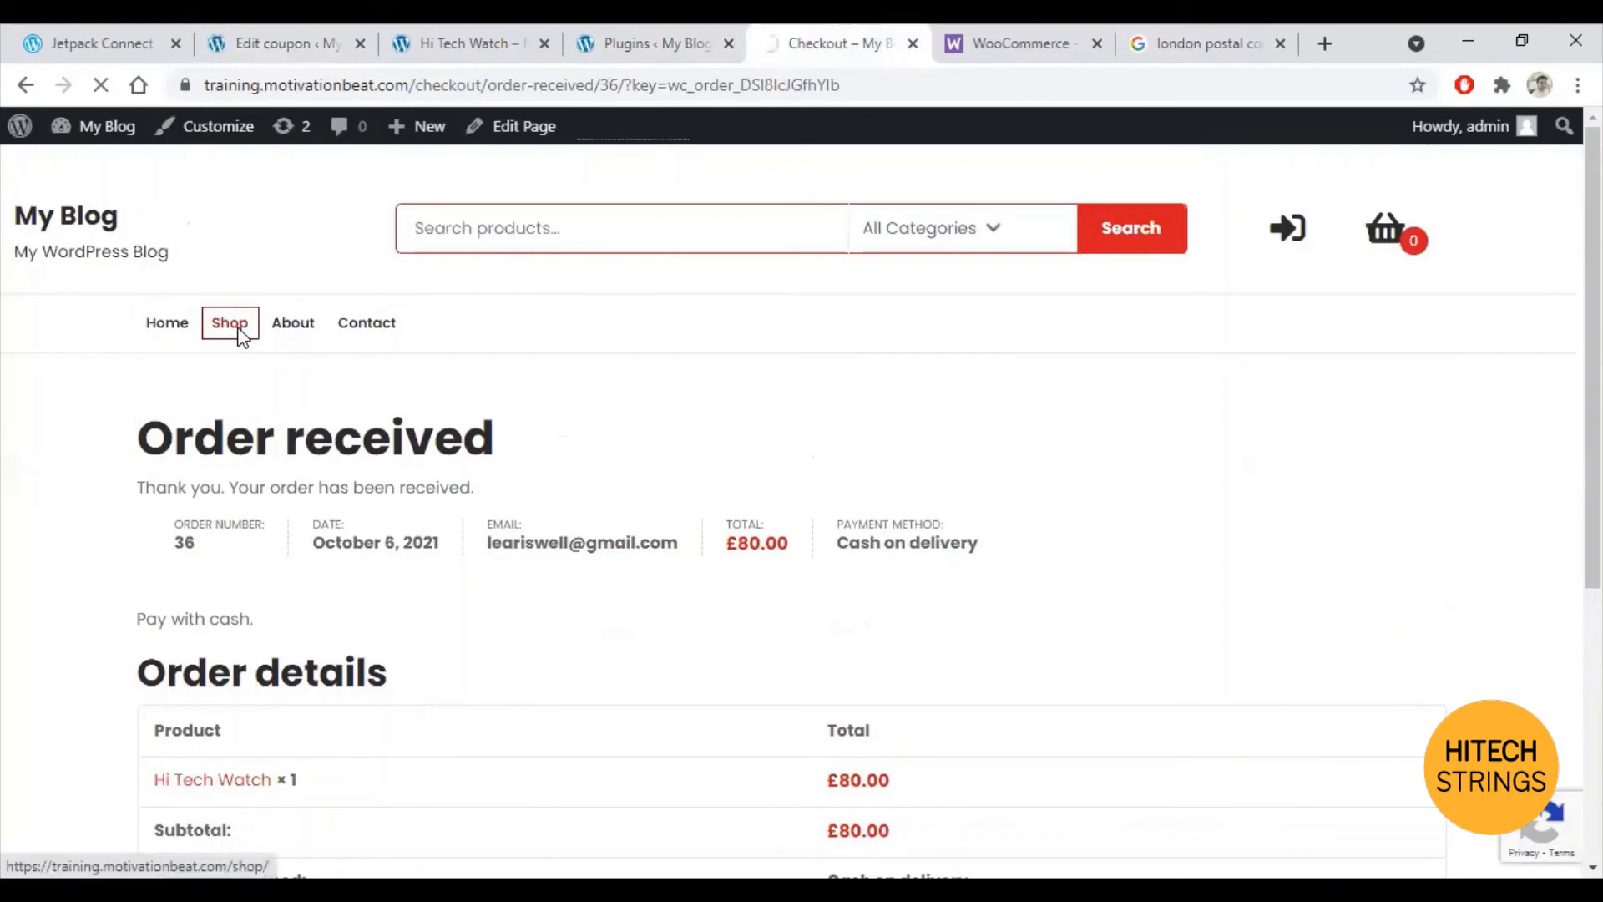
scroll(305, 645, down, 3)
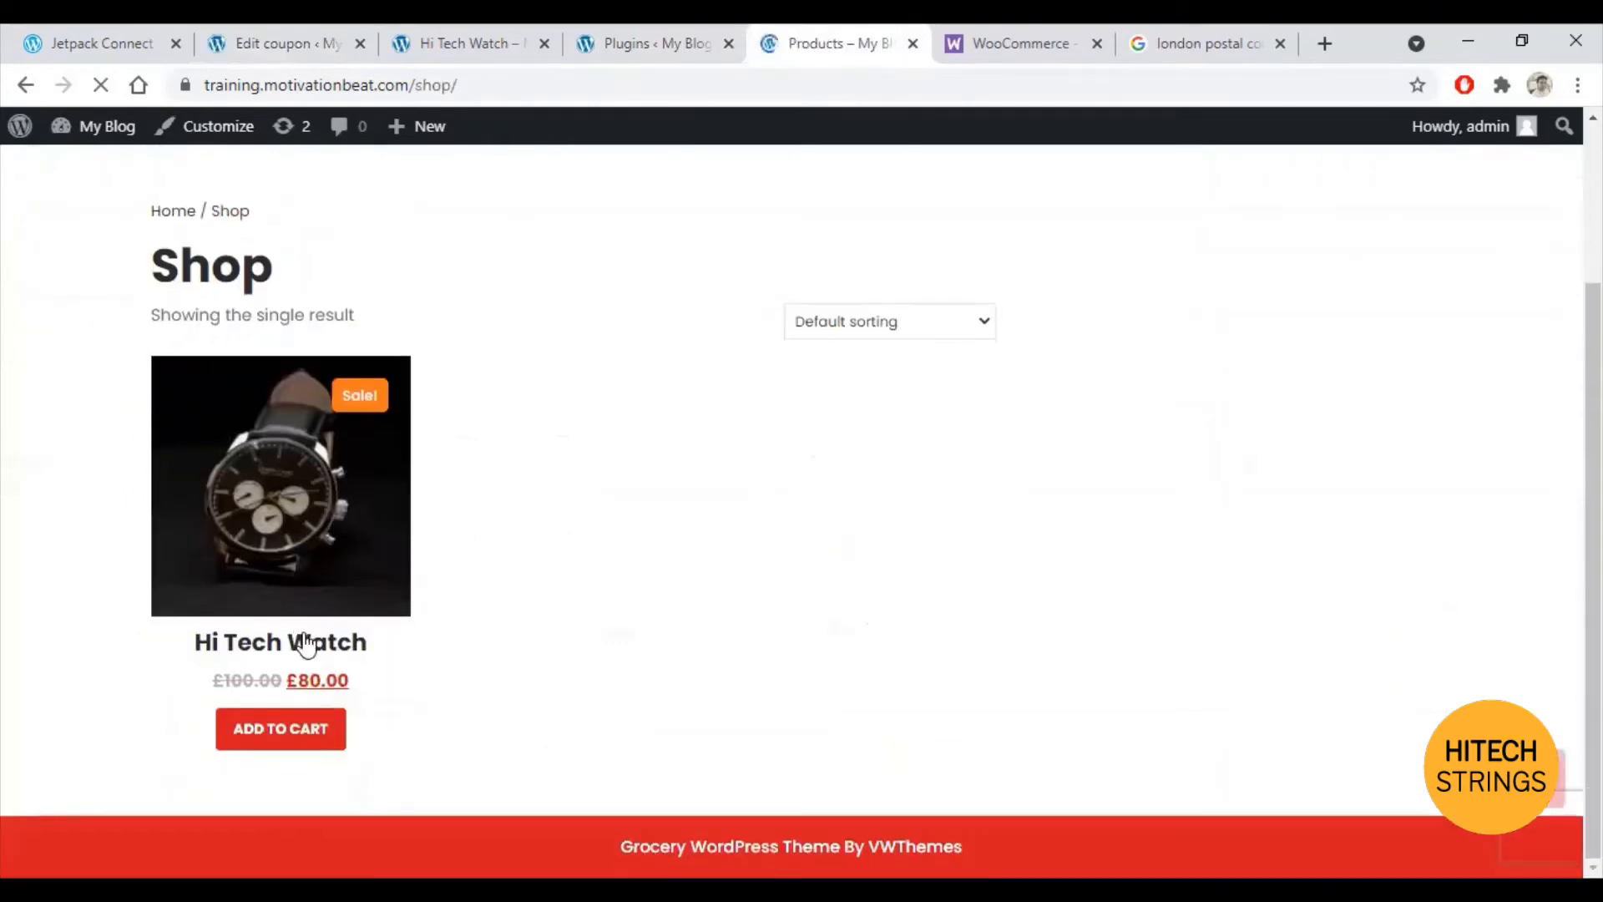
click(301, 744)
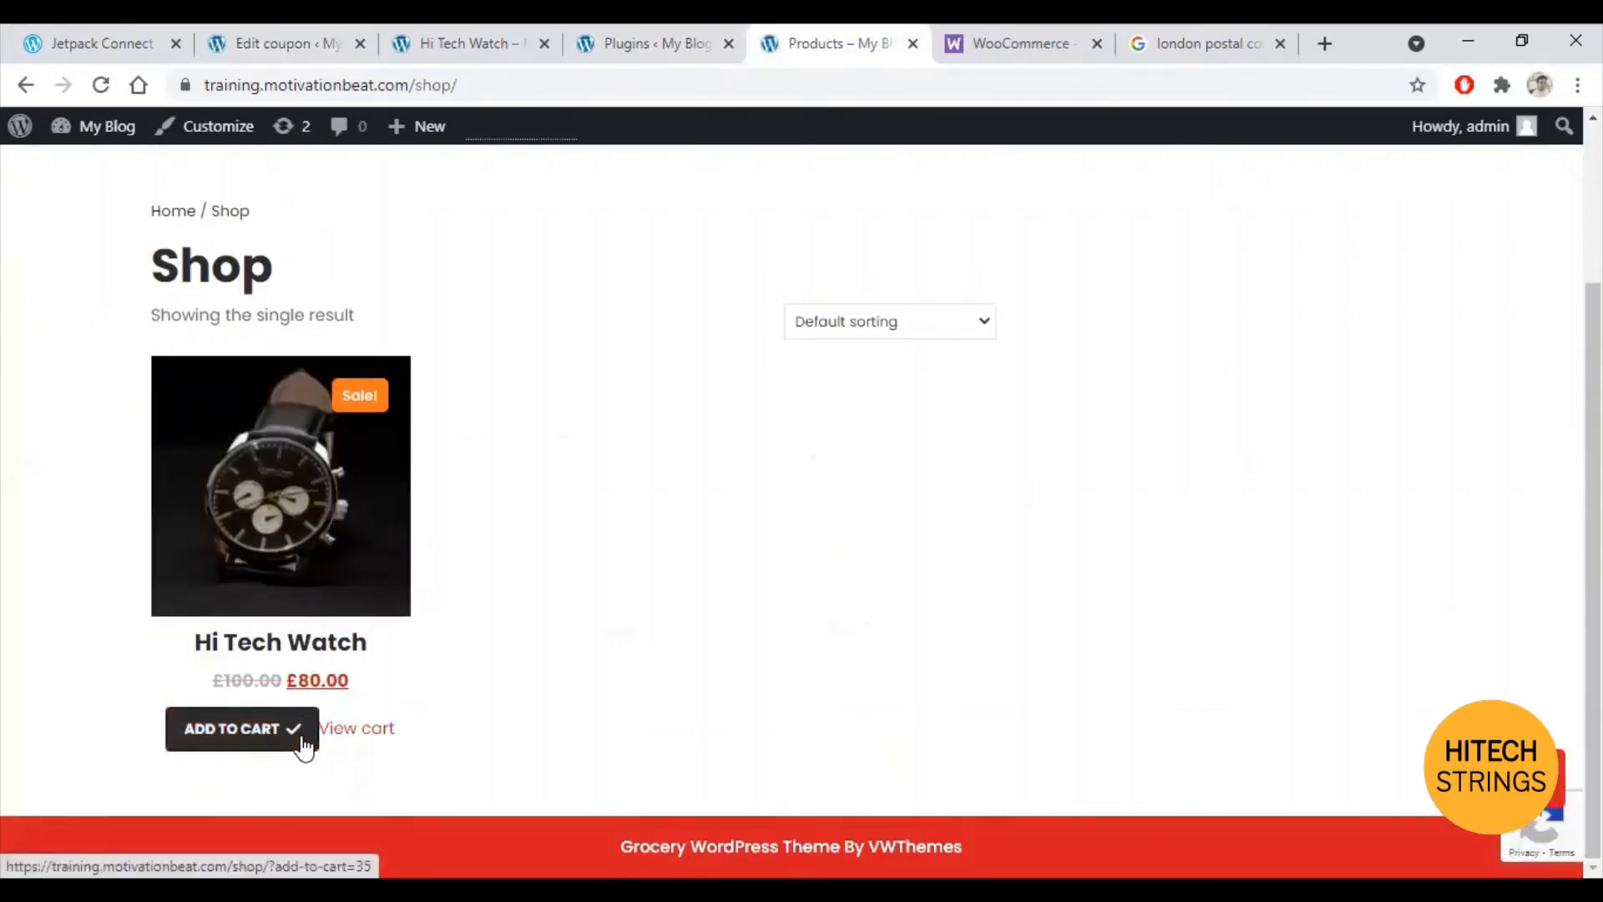
Step: Apply coupon ny2022 in the cart, cutting the £80.00 subtotal to £30.00
click(351, 736)
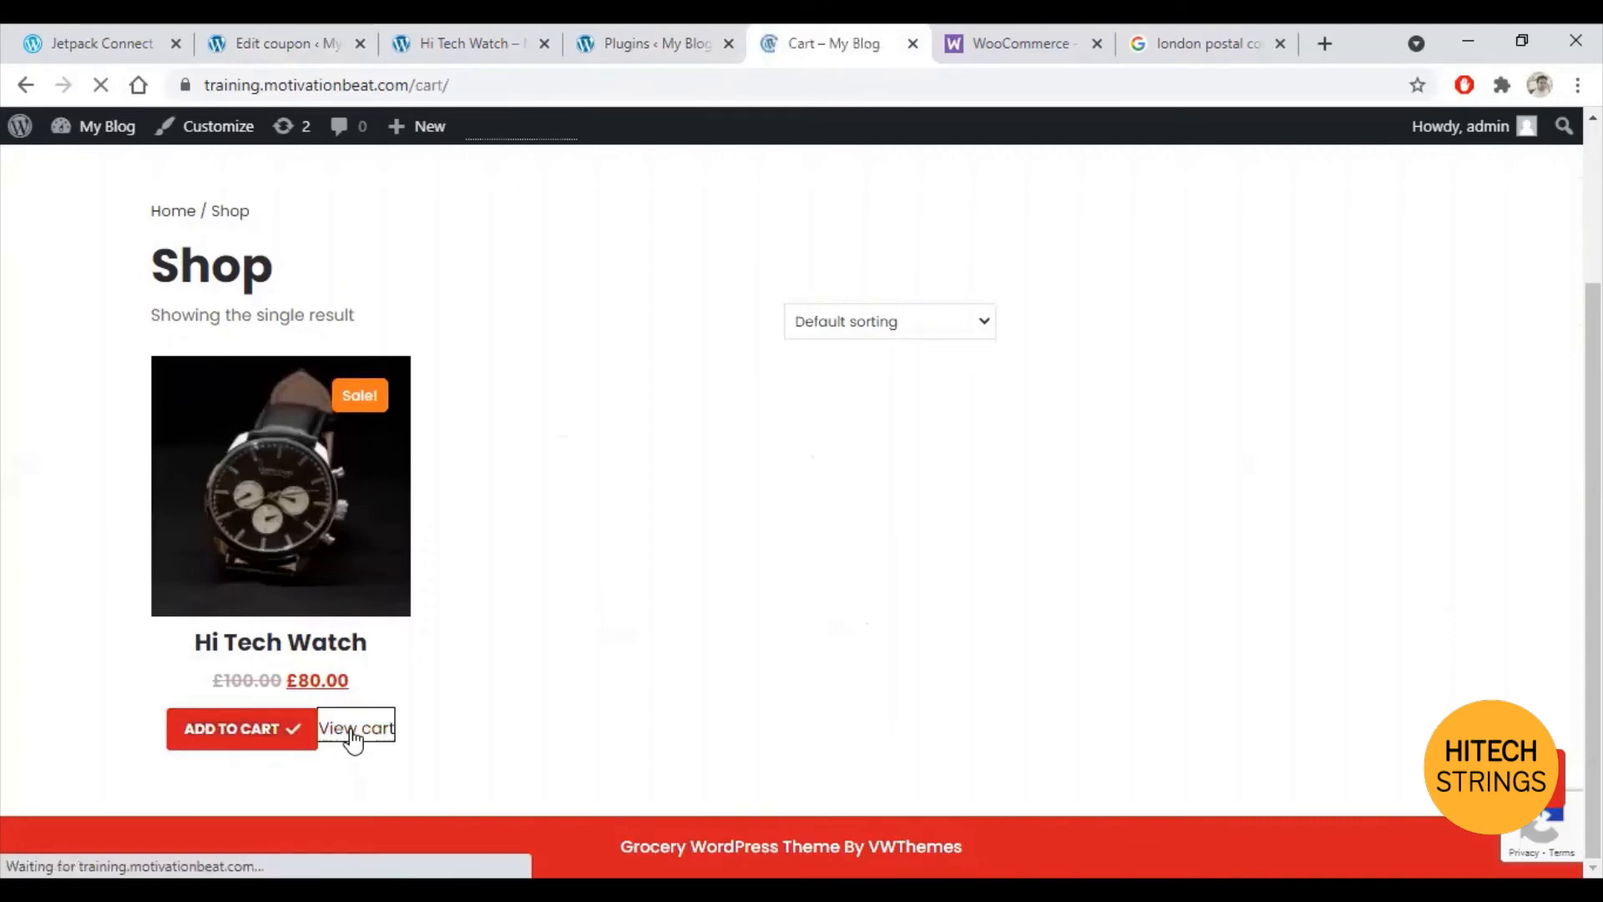
scroll(601, 517, down, 2)
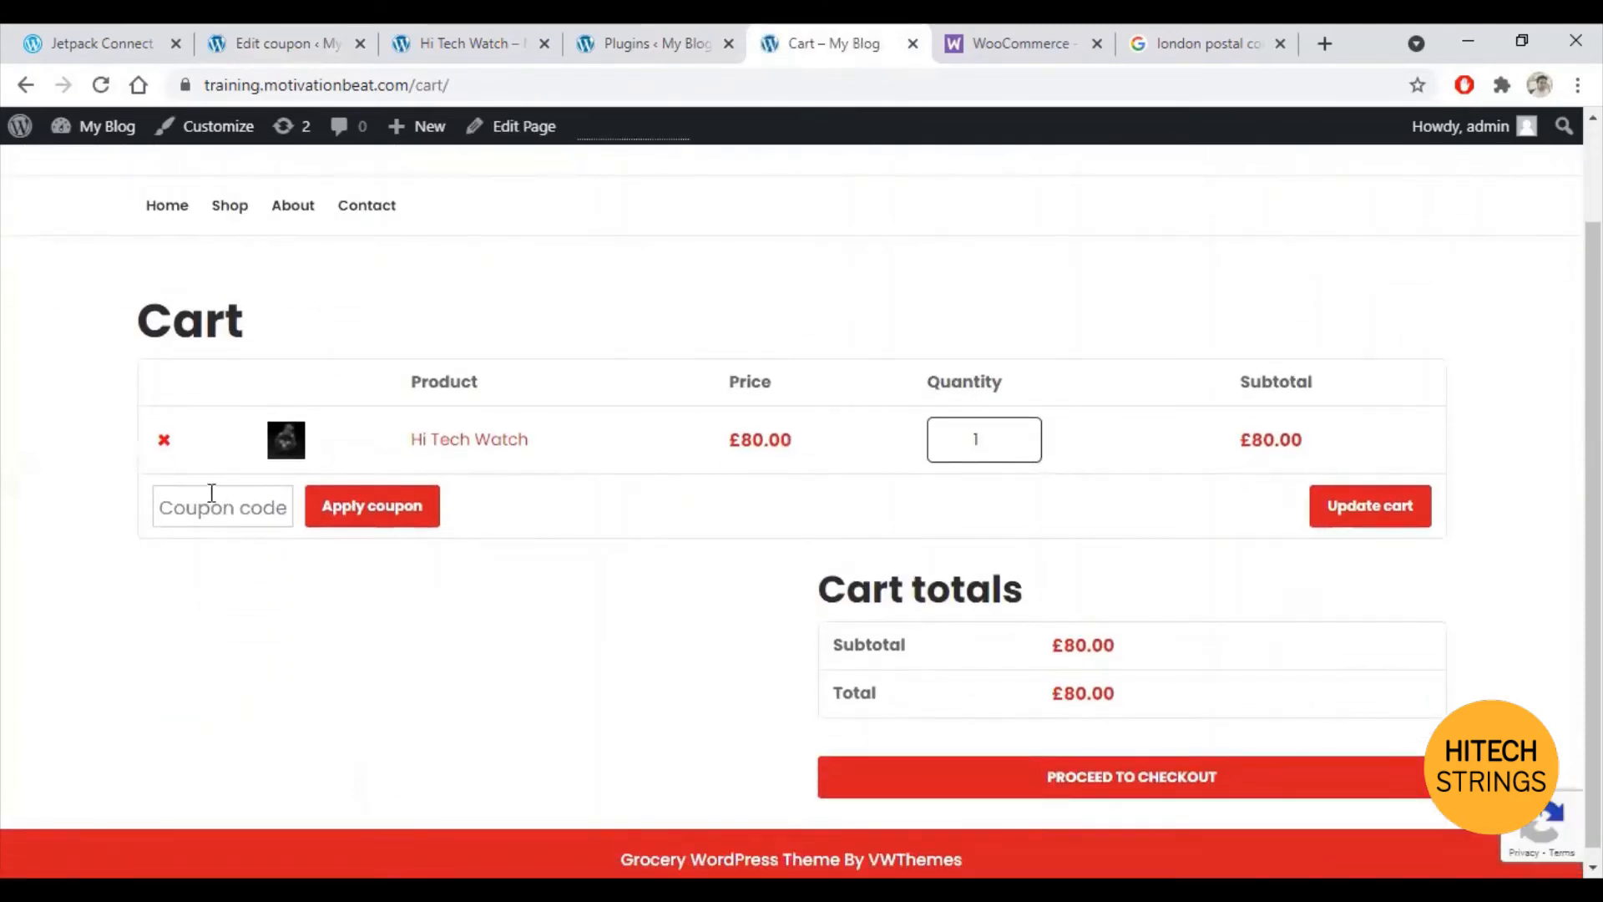
text(NY2022)
click(353, 505)
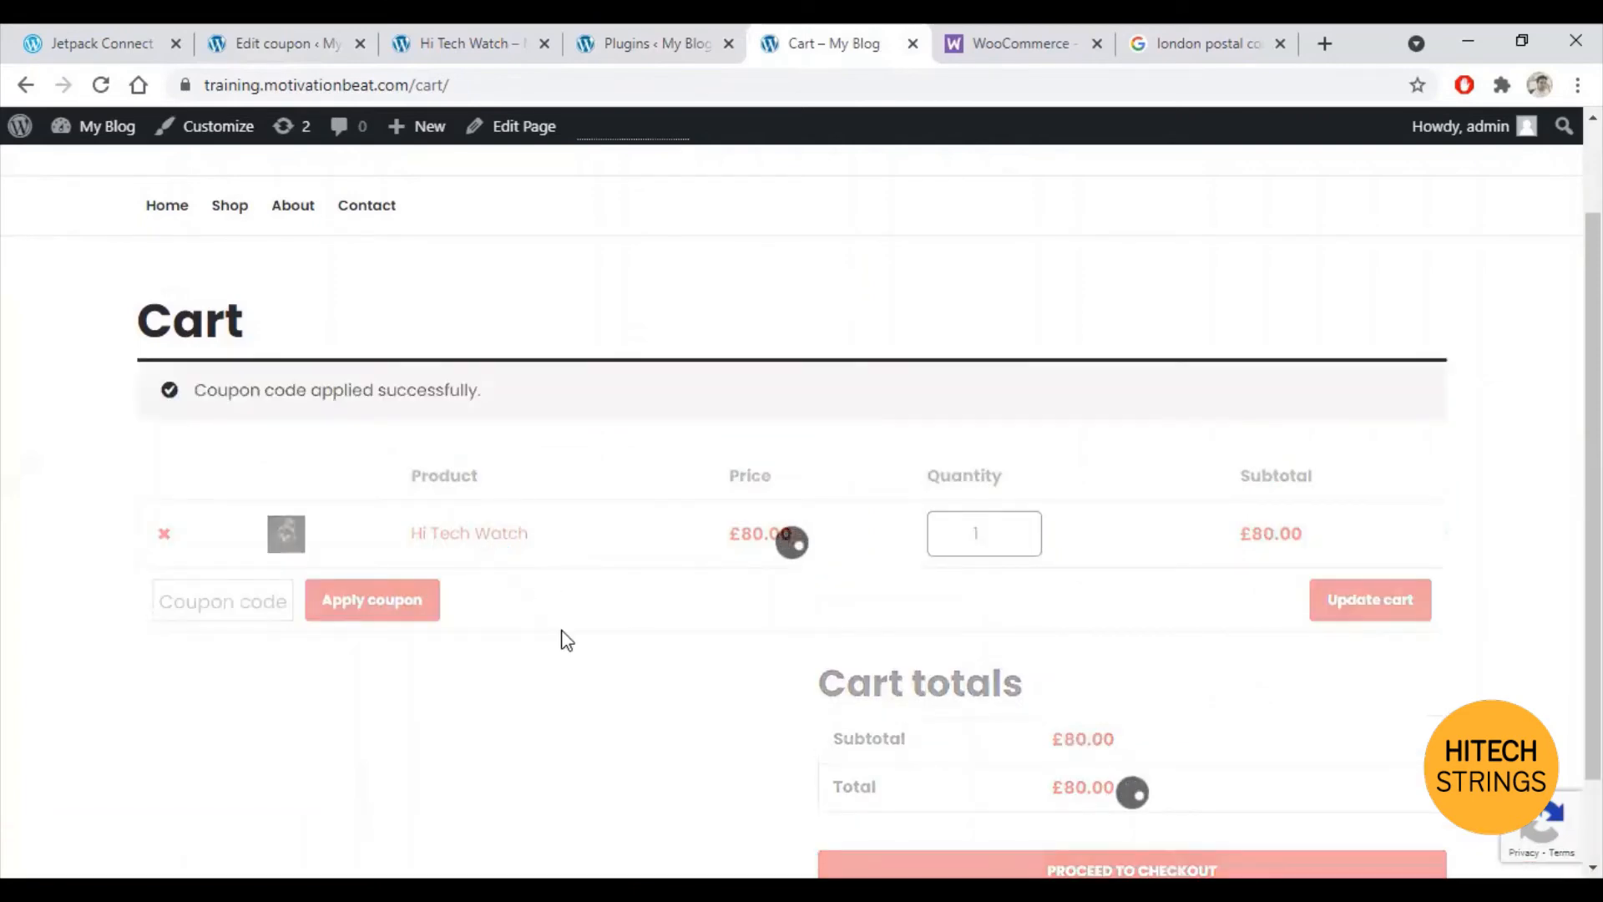
scroll(1099, 673, down, 2)
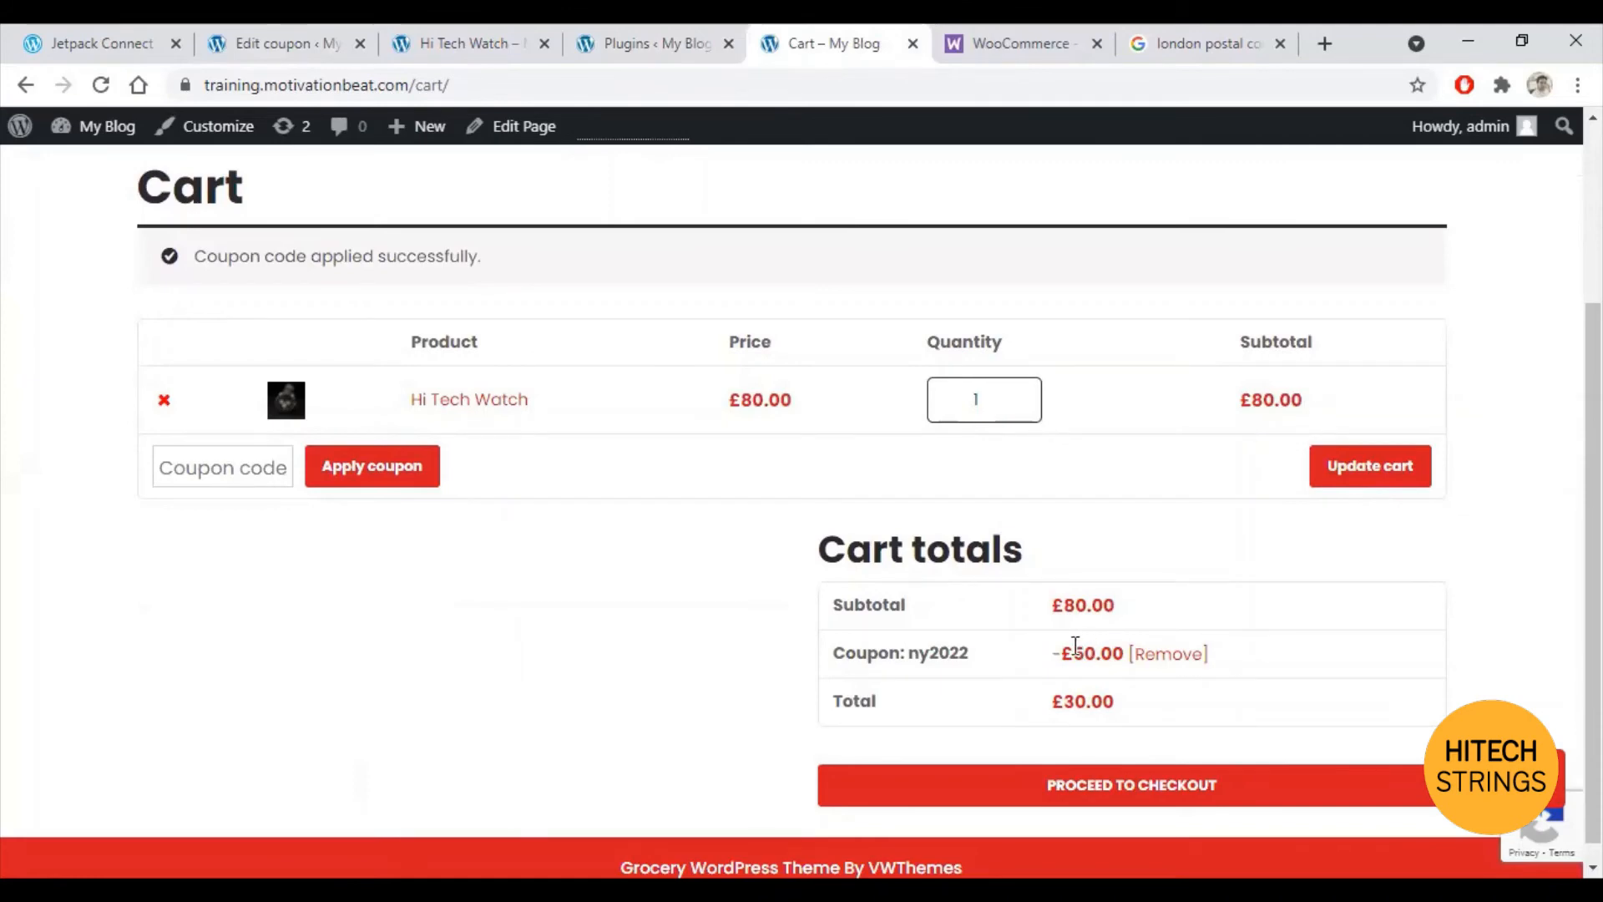
Step: Return to the NY2022 Edit coupon page
click(660, 38)
click(514, 38)
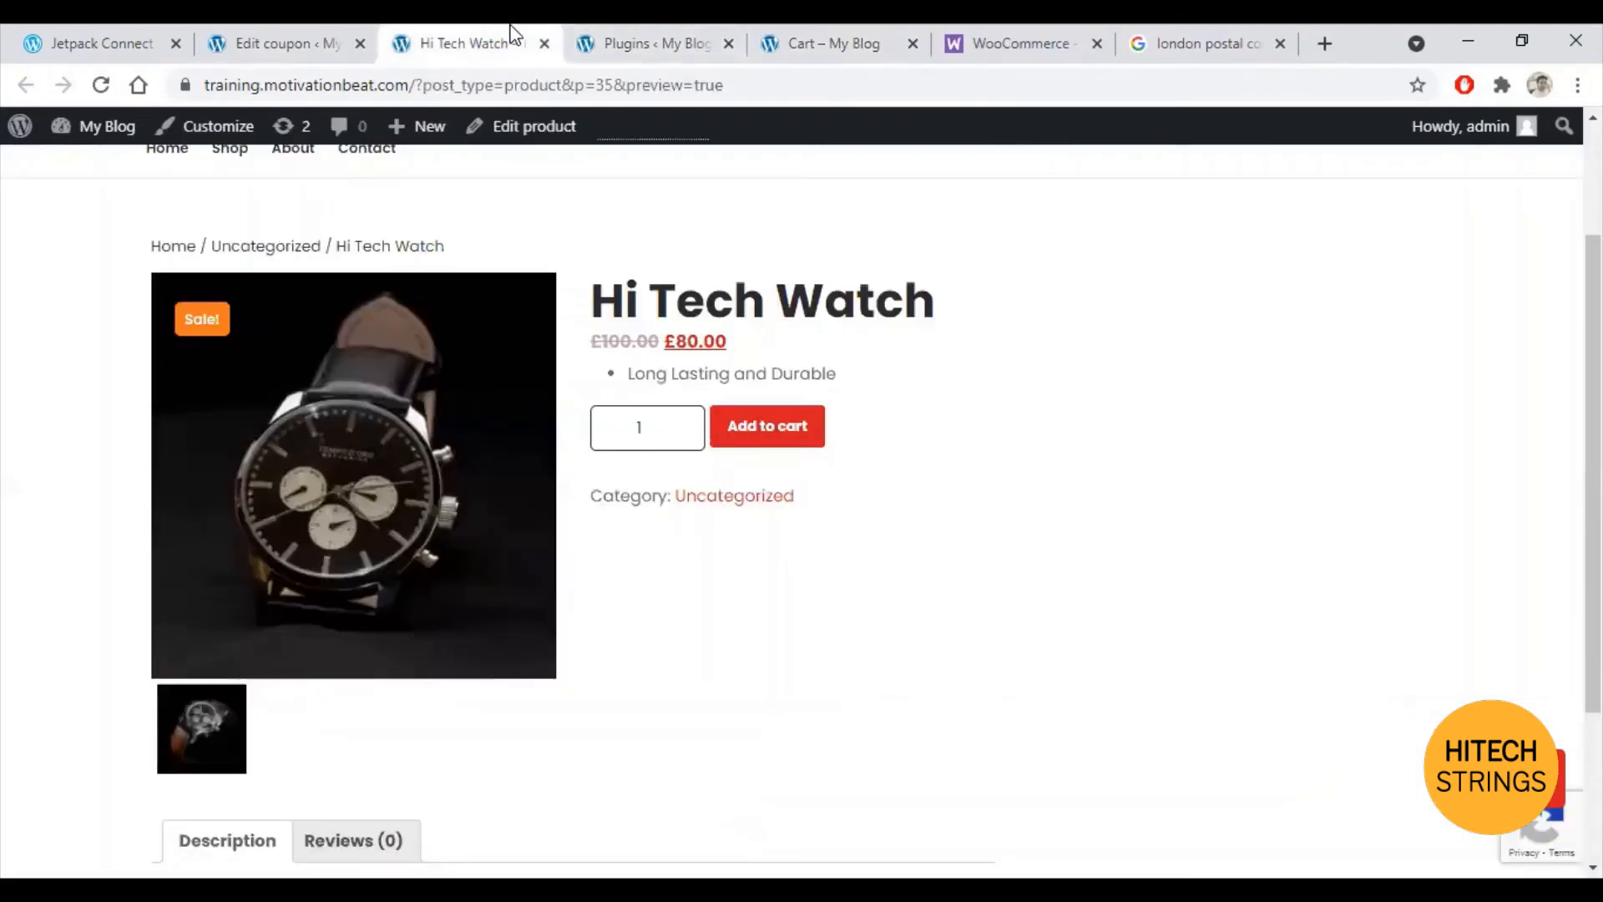
click(132, 29)
click(263, 28)
Step: Change NY2022 to a Percentage discount of 10 and update the coupon
scroll(652, 409, down, 5)
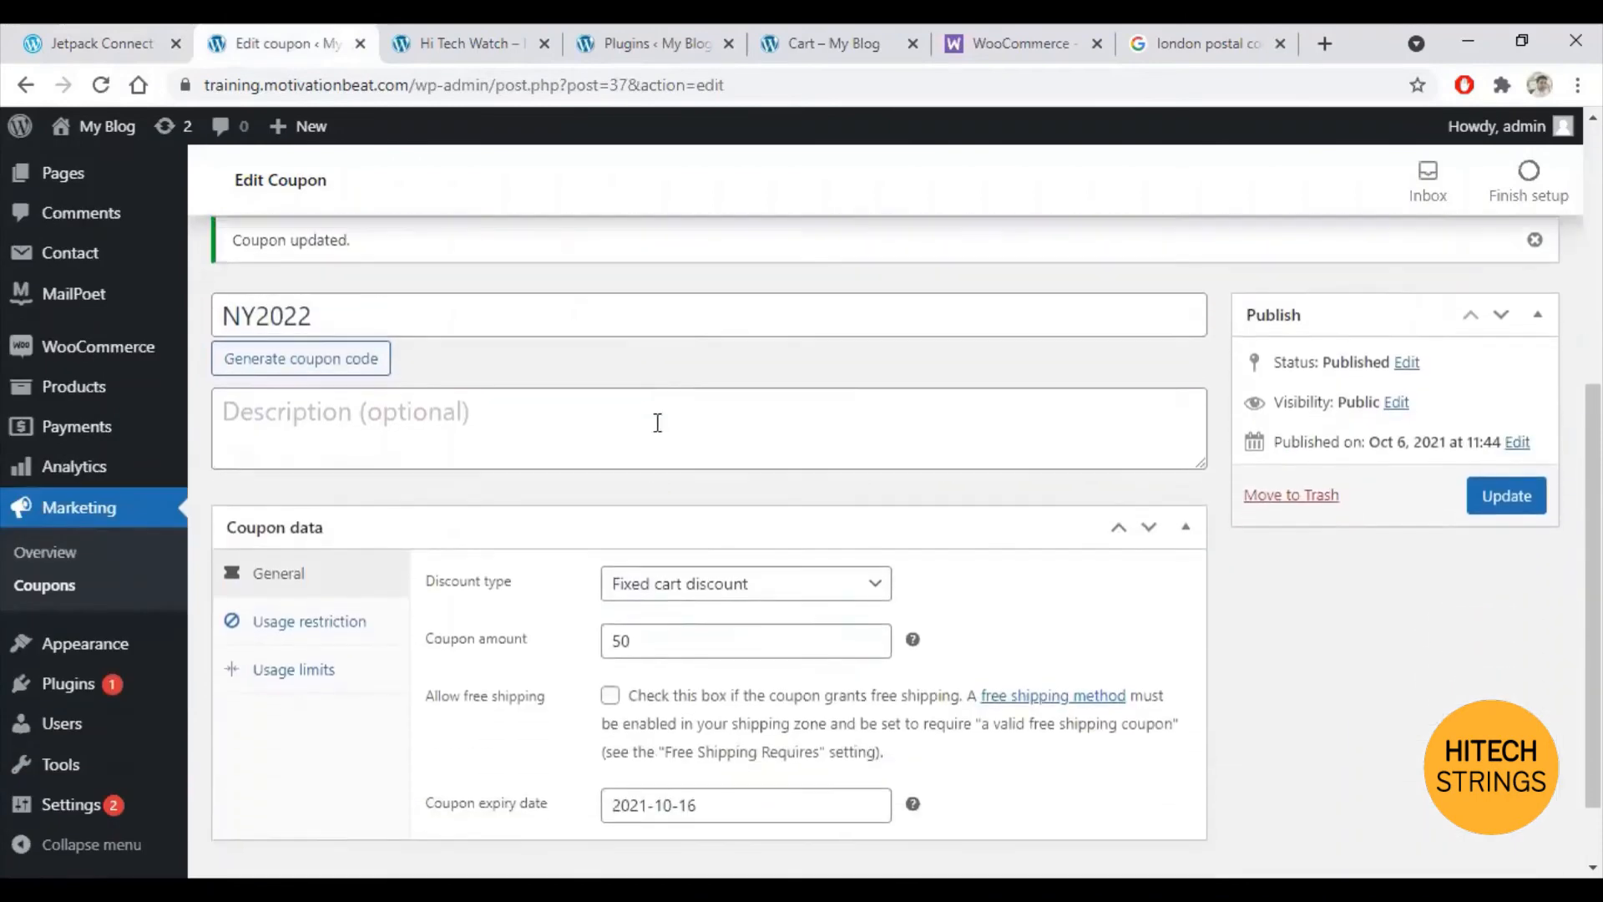
click(778, 585)
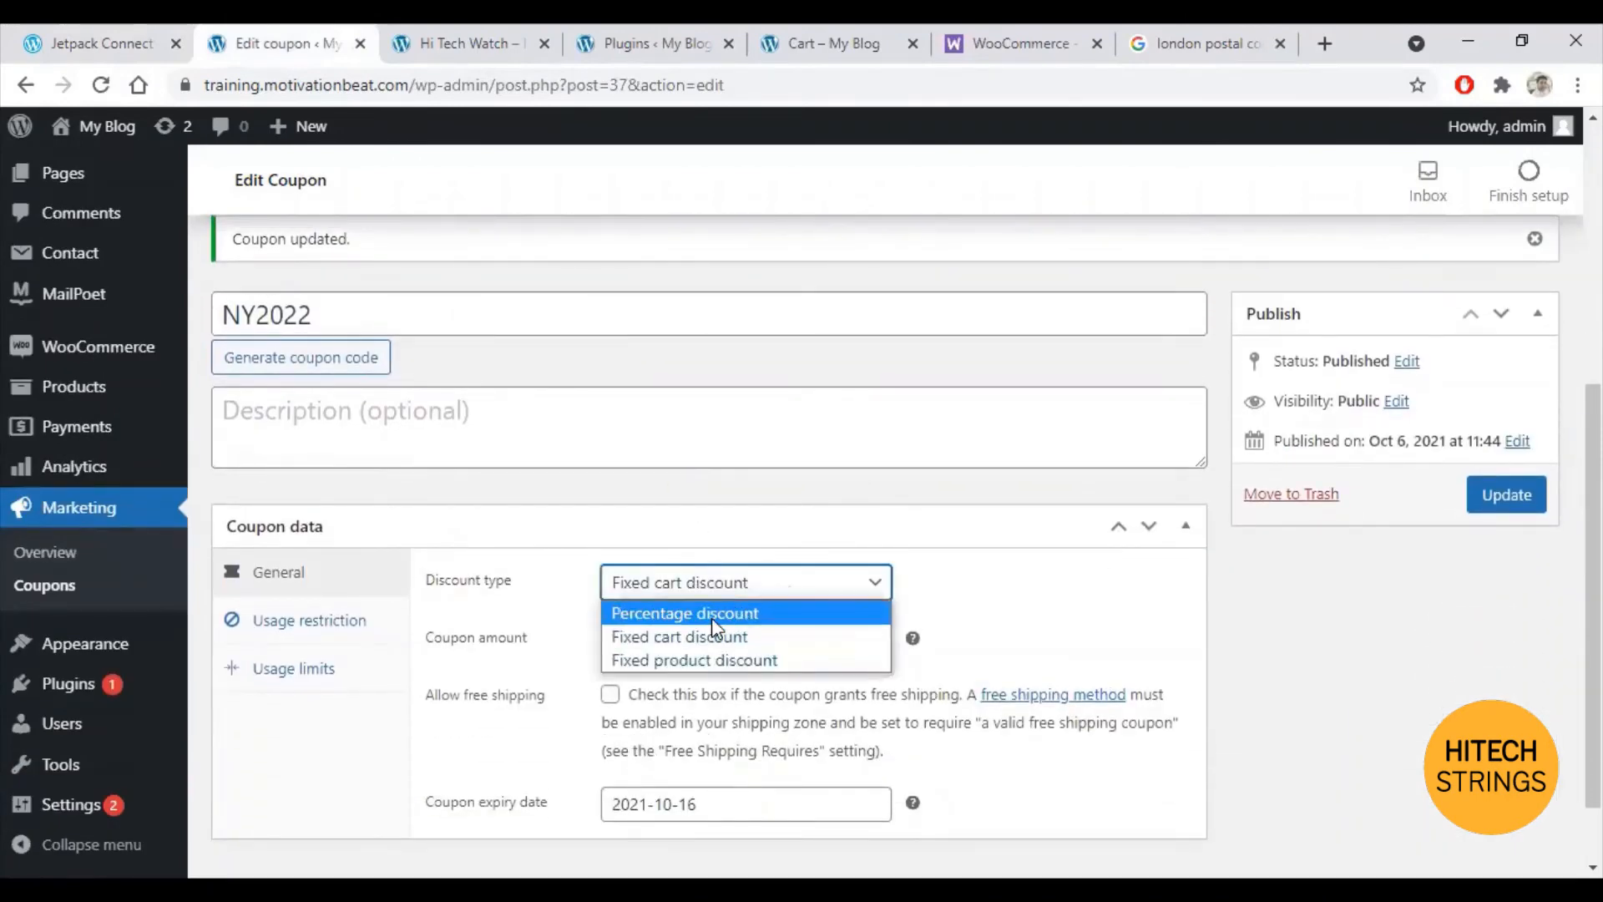
click(712, 618)
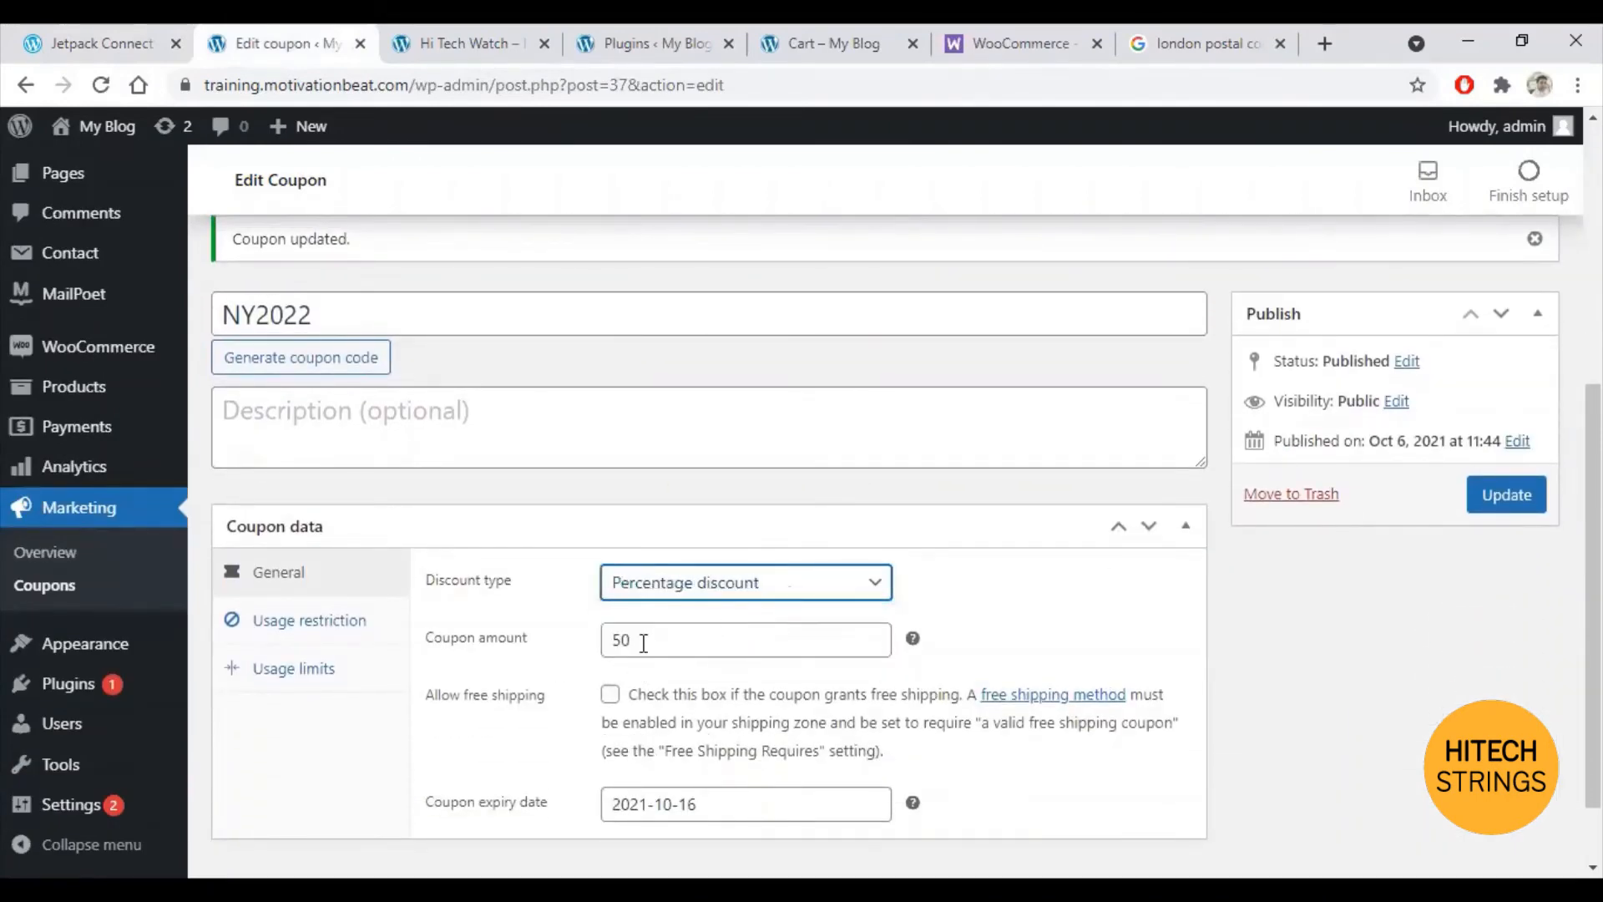
double_click(646, 642)
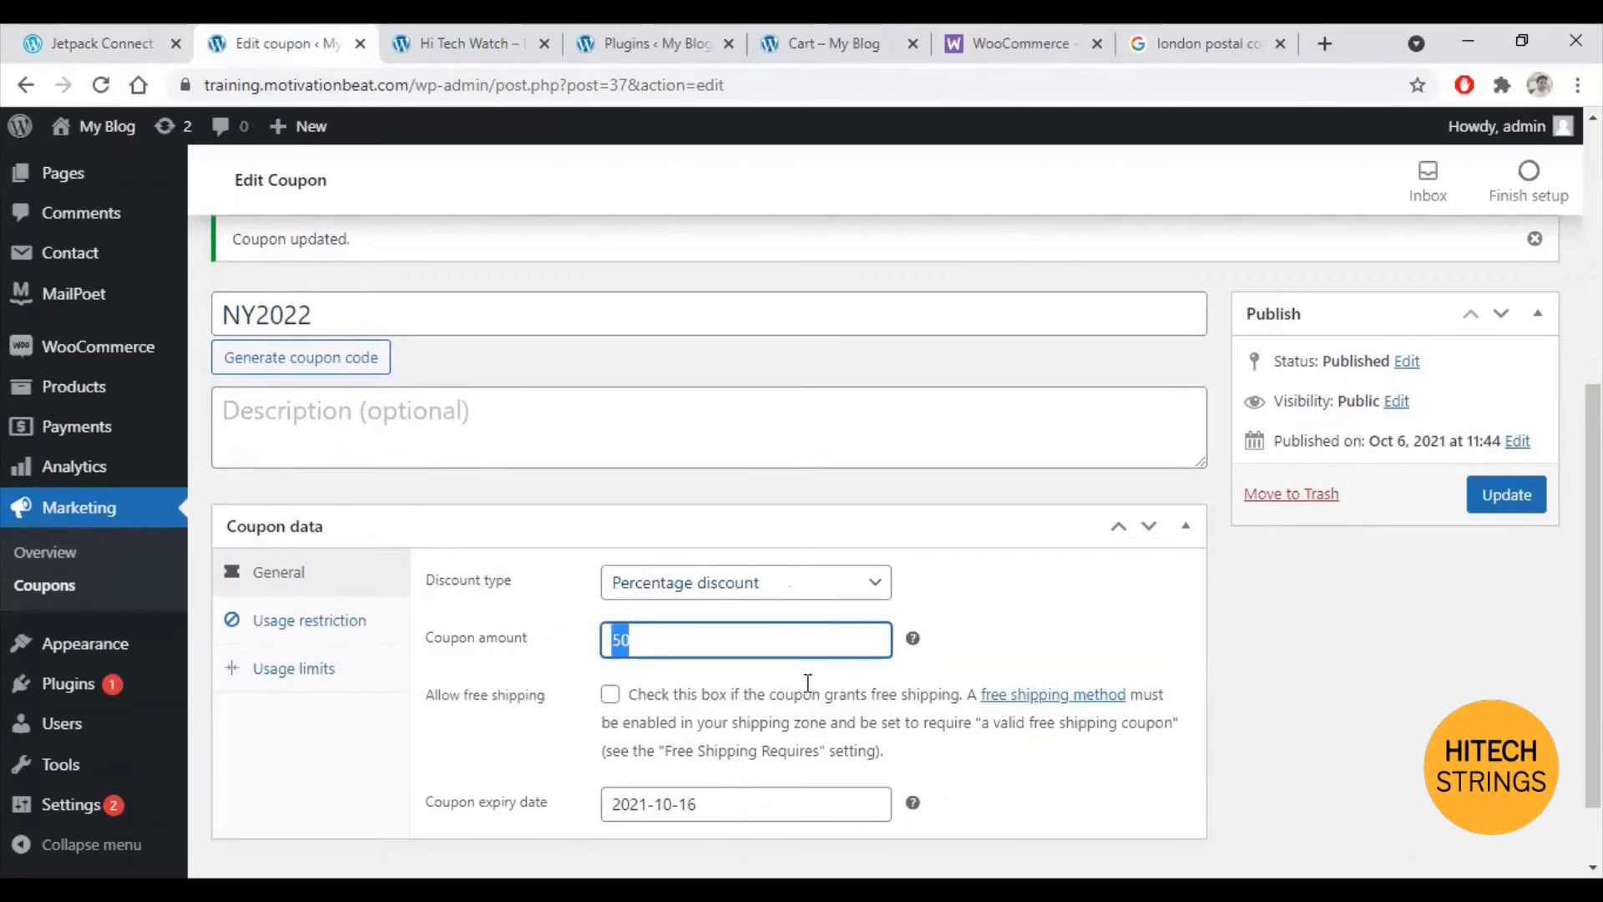
text(10)
click(1478, 501)
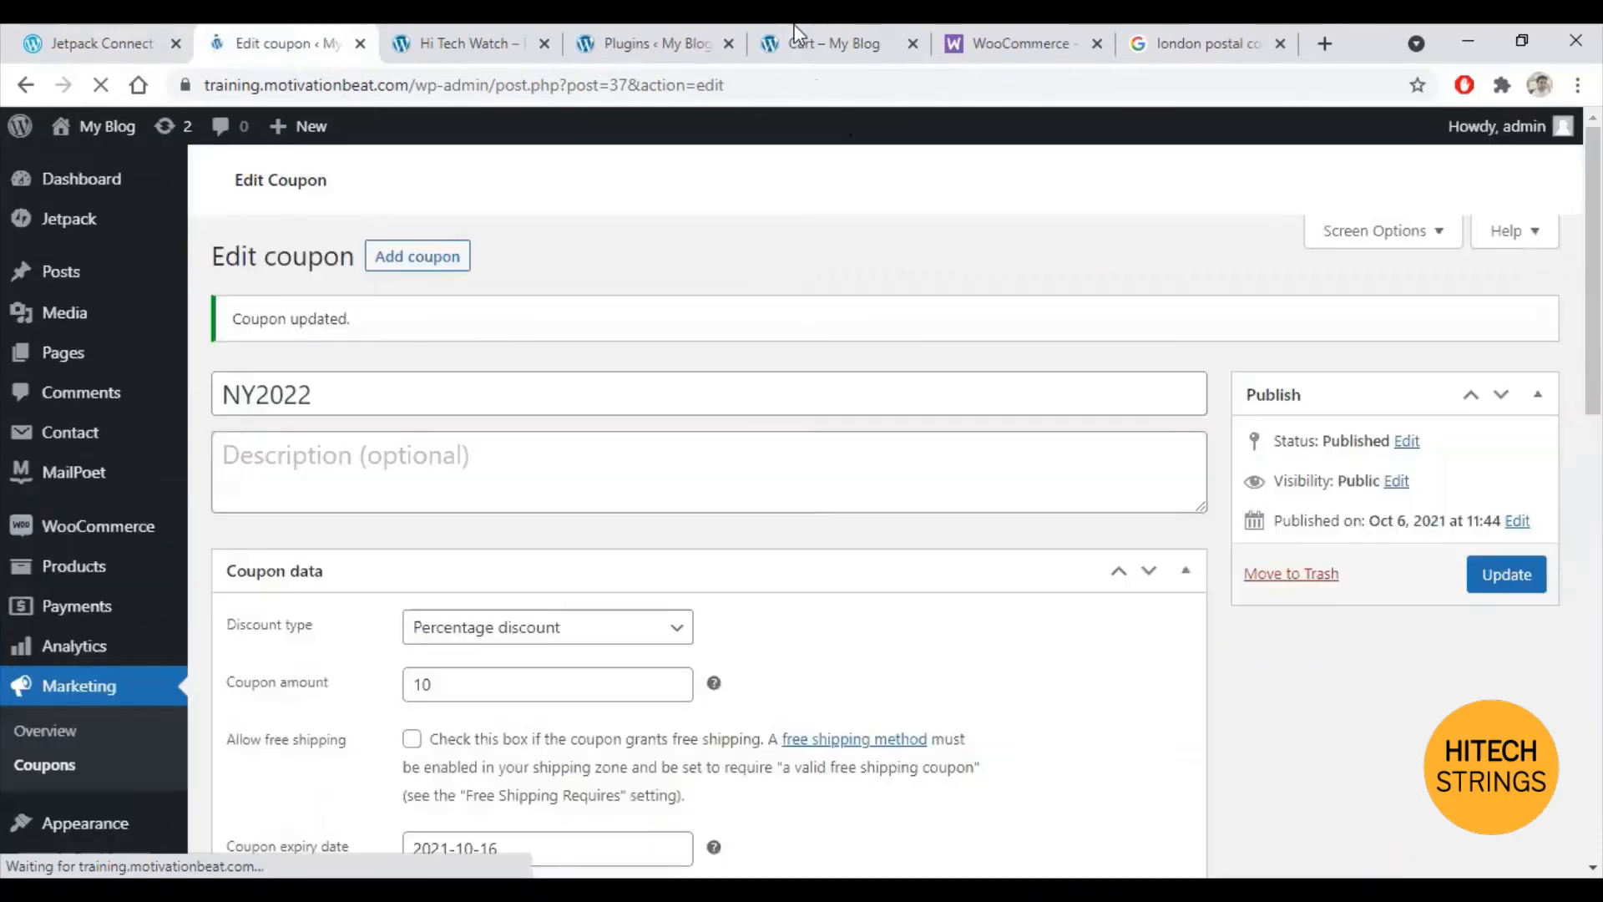
click(798, 35)
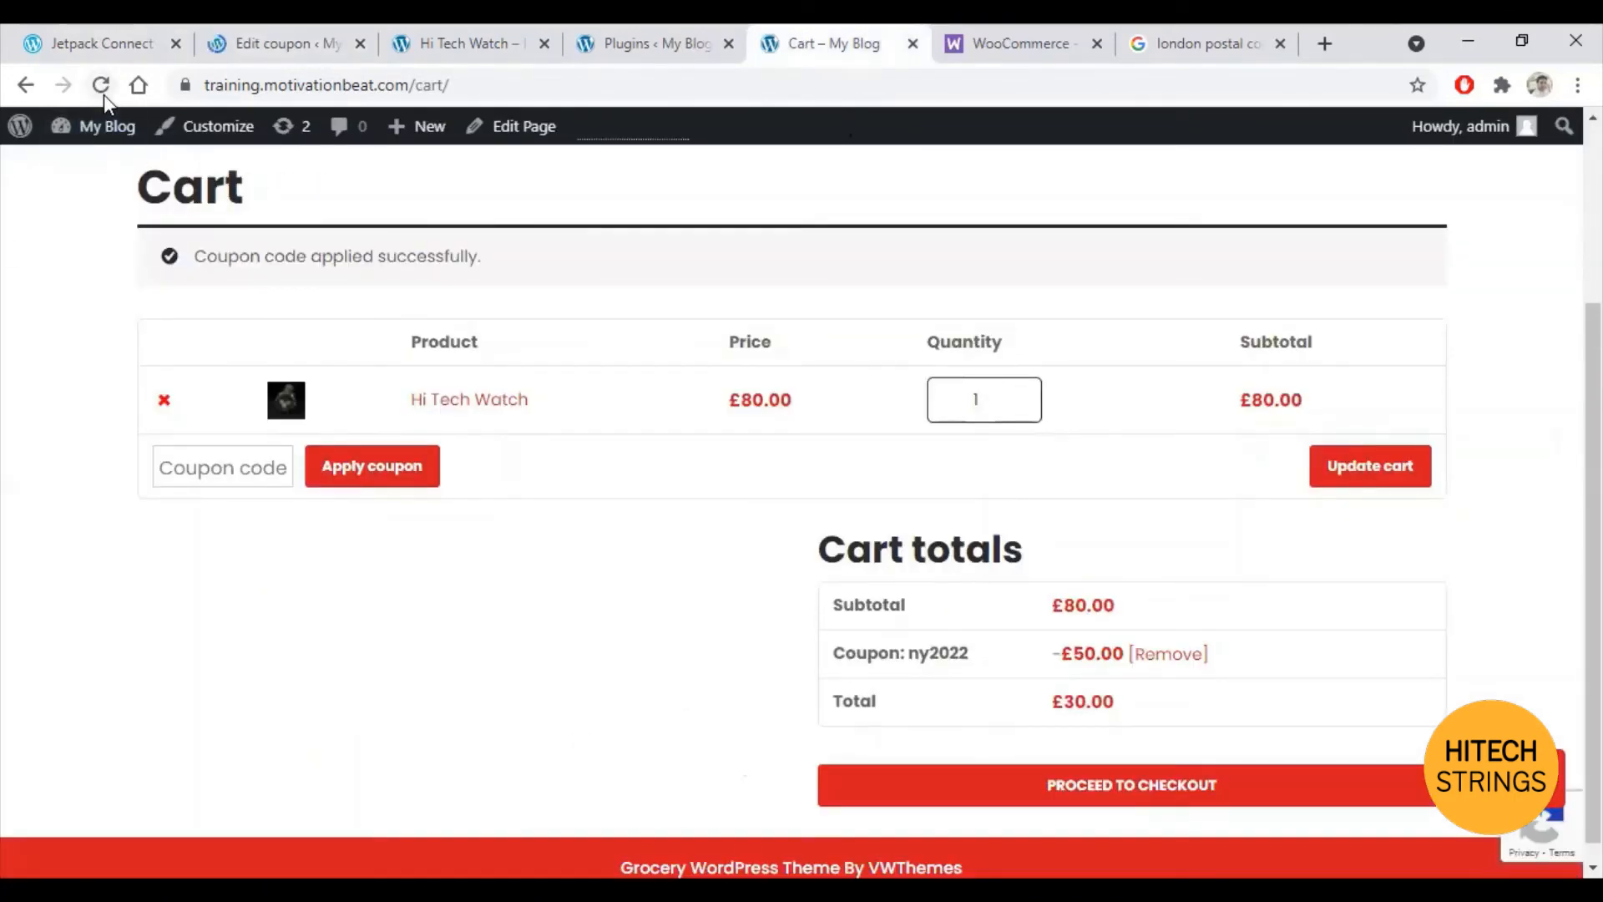
Step: Remove and reapply coupon ny2022 in the cart, now £8.00 off for a £72.00 total
click(1176, 656)
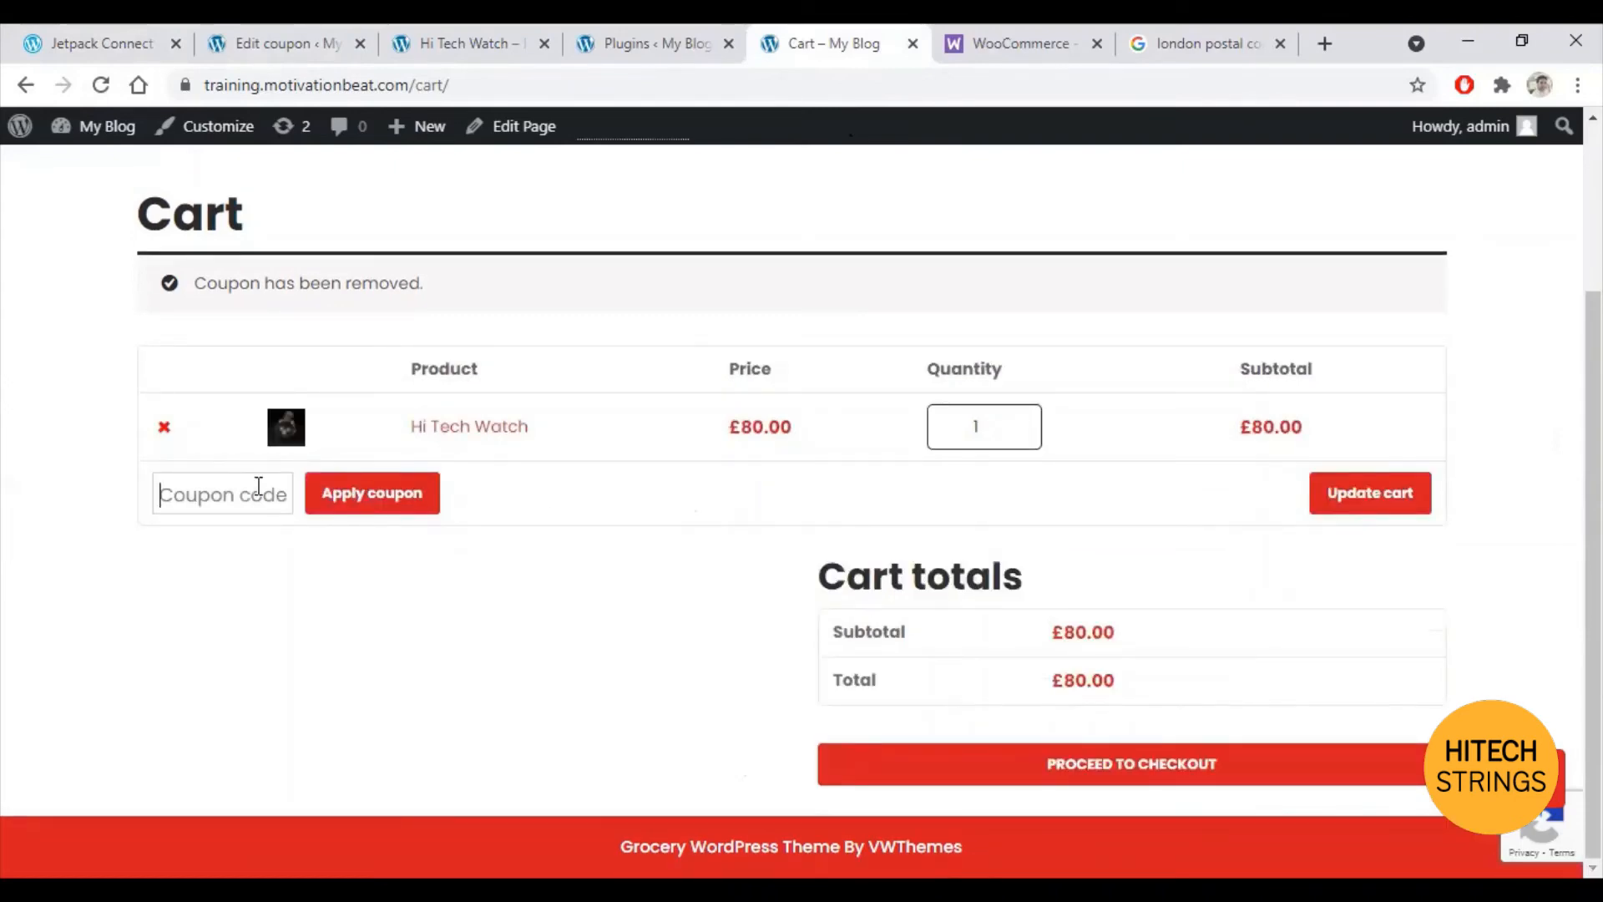
click(259, 486)
text(ny2)
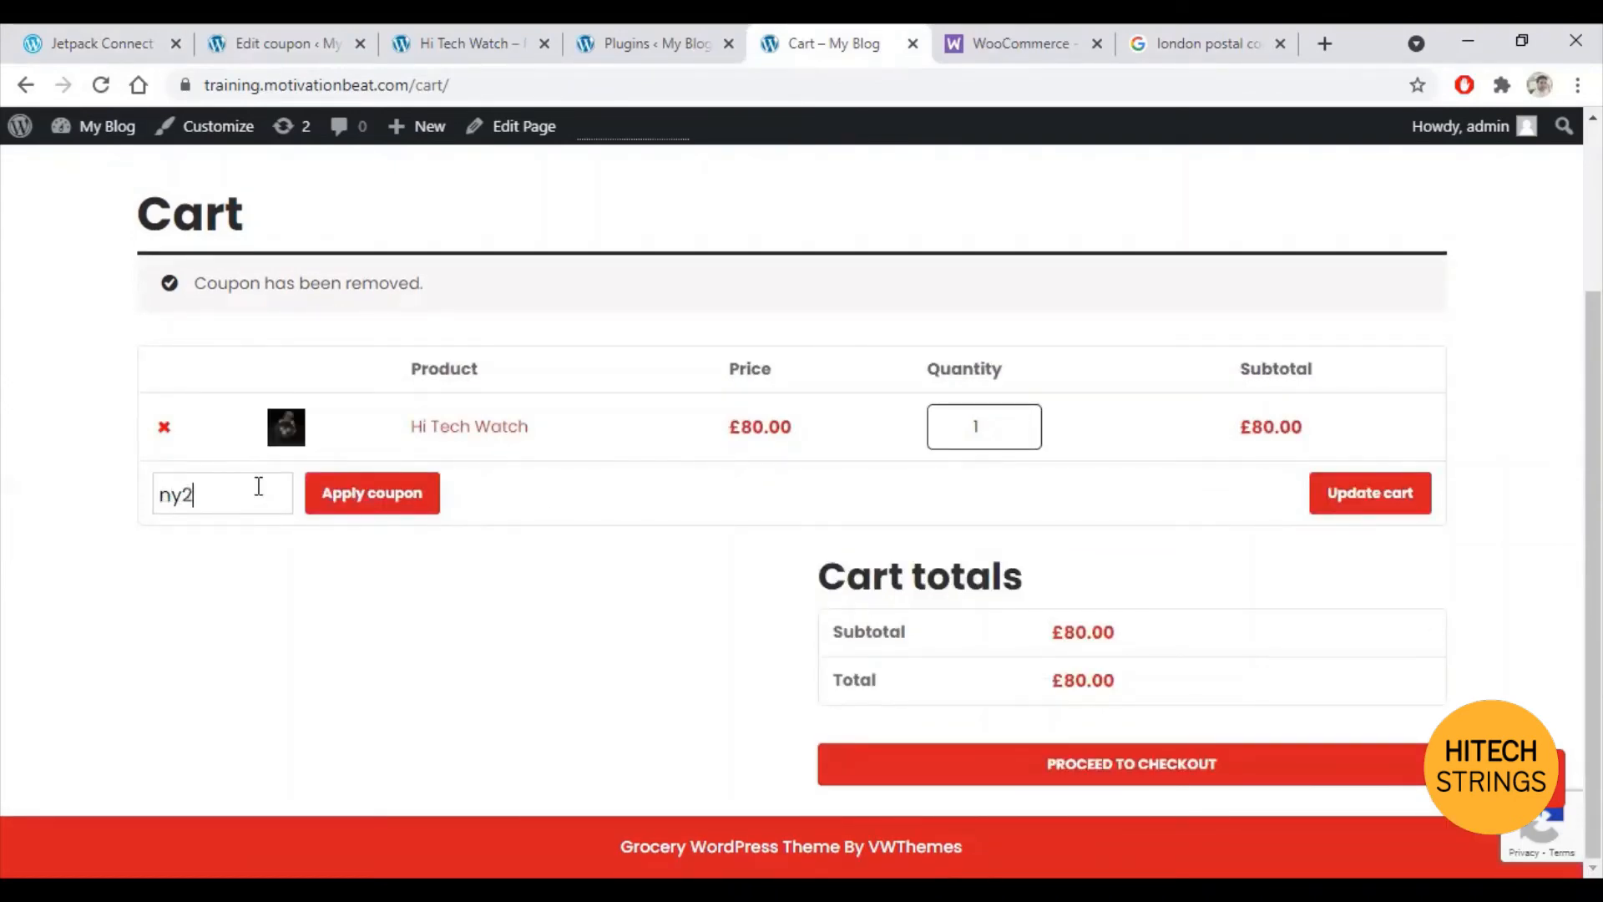
text(022)
click(358, 501)
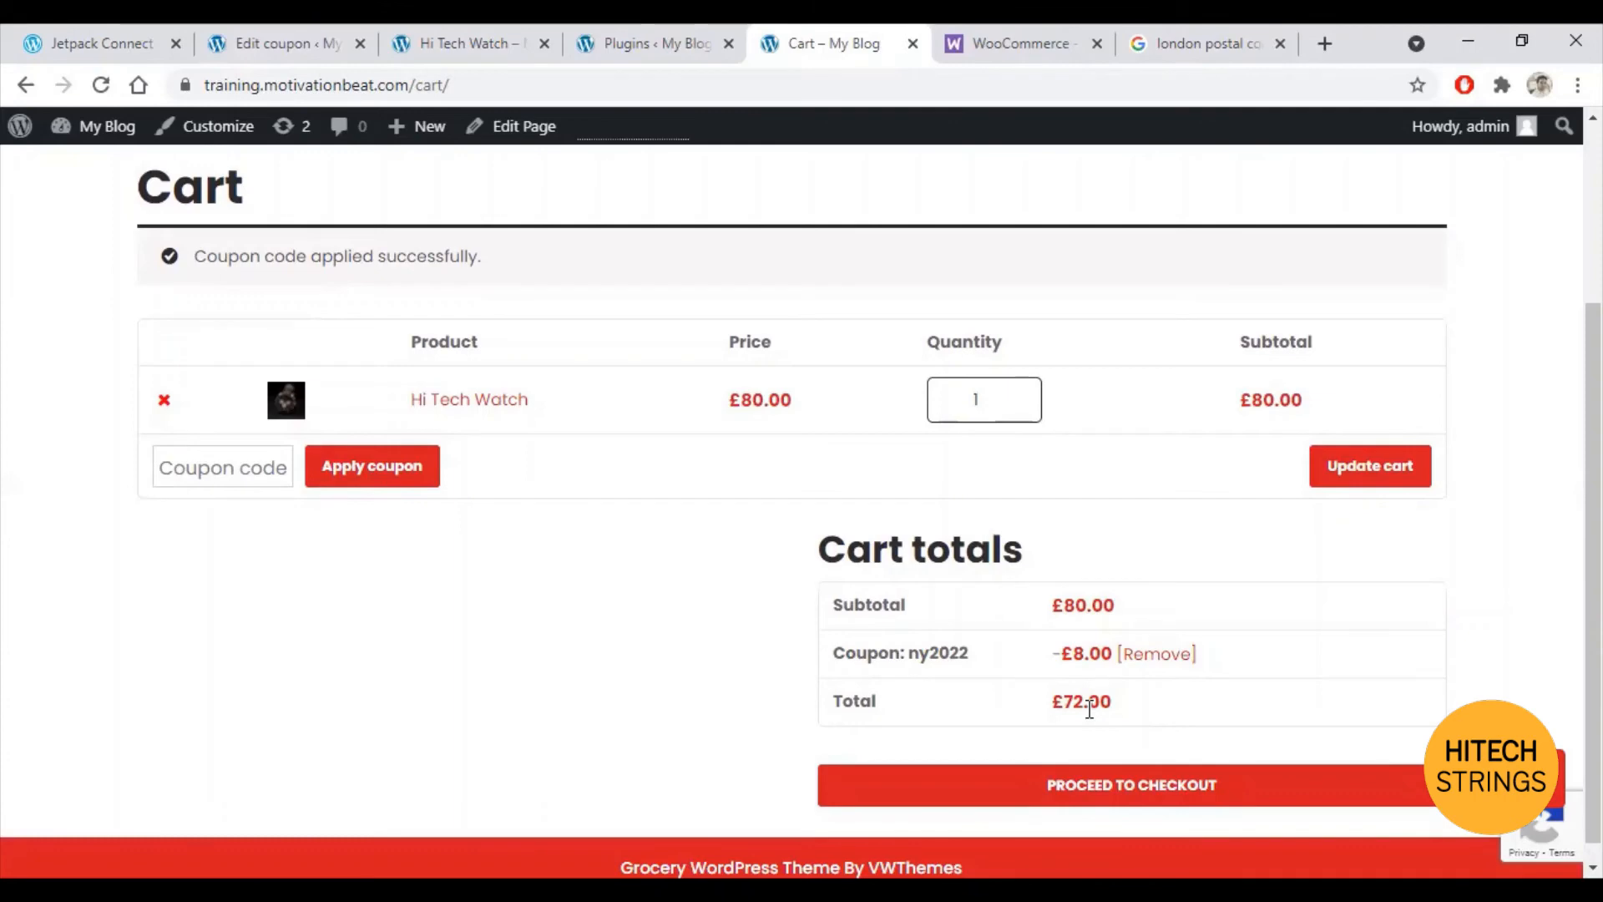
Step: Try other discount types on NY2022, then settle on Percentage discount and update it
click(265, 37)
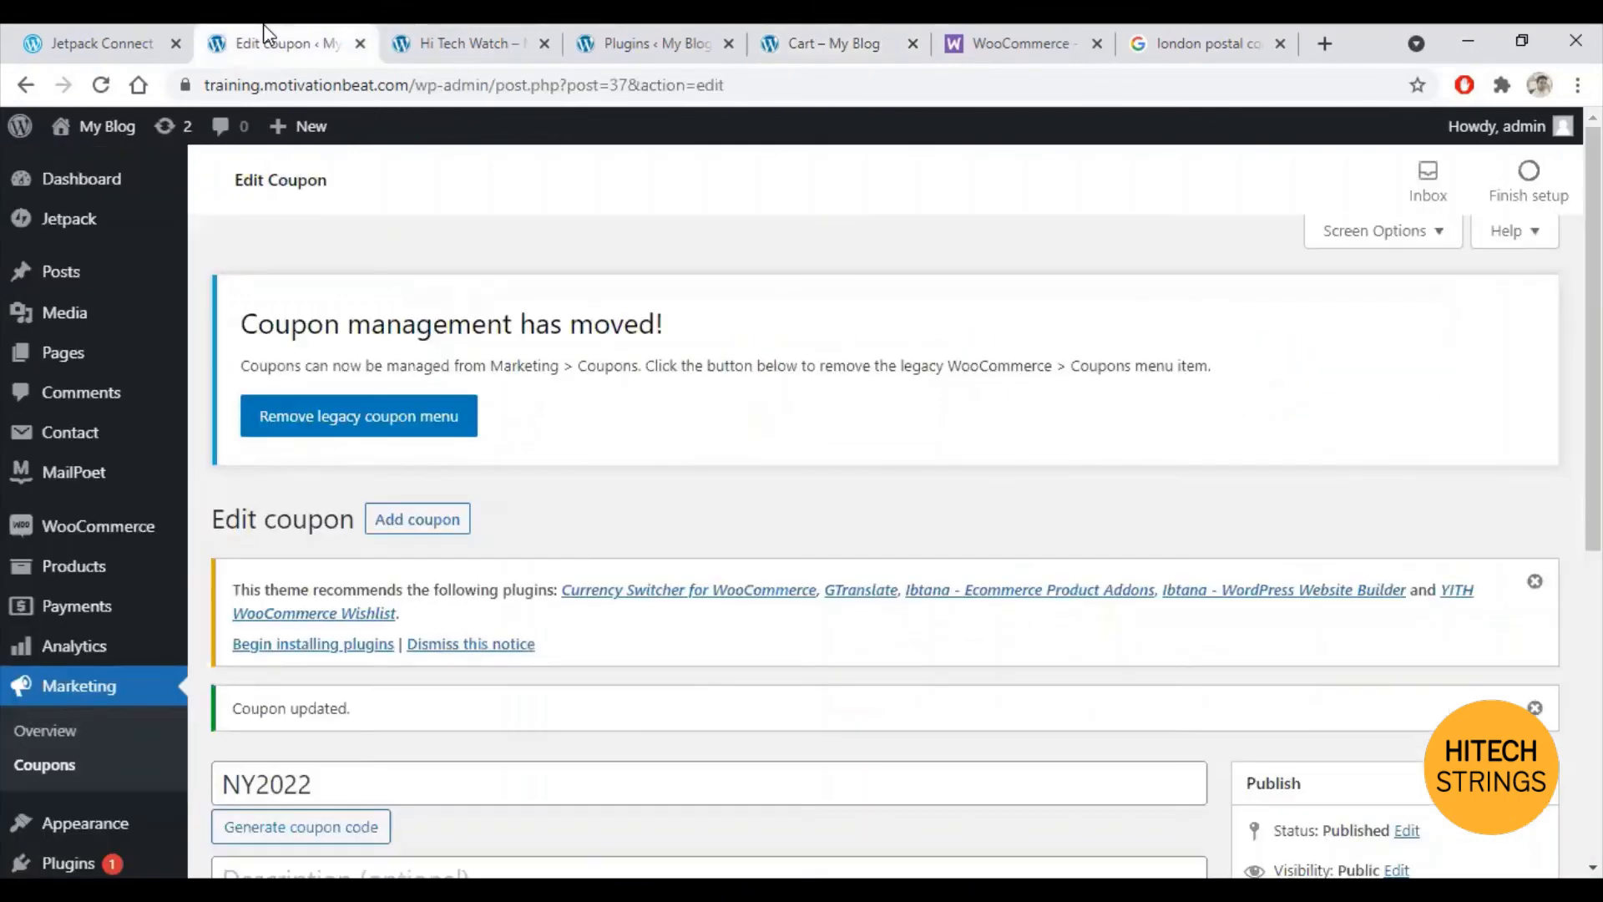
scroll(766, 501, down, 4)
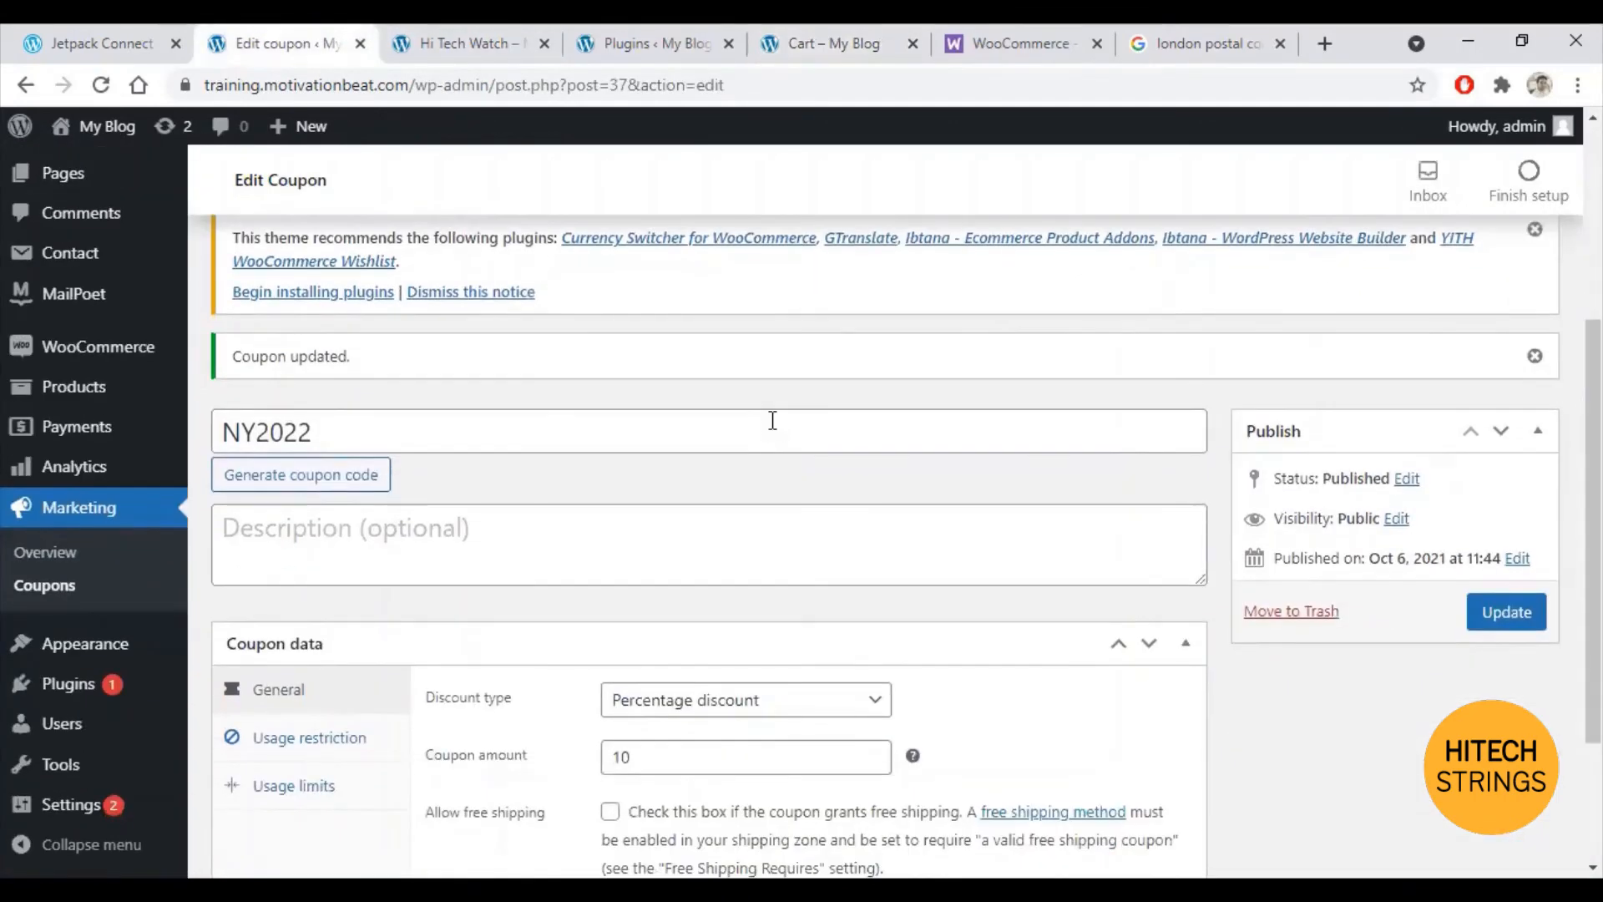
scroll(599, 528, up, 4)
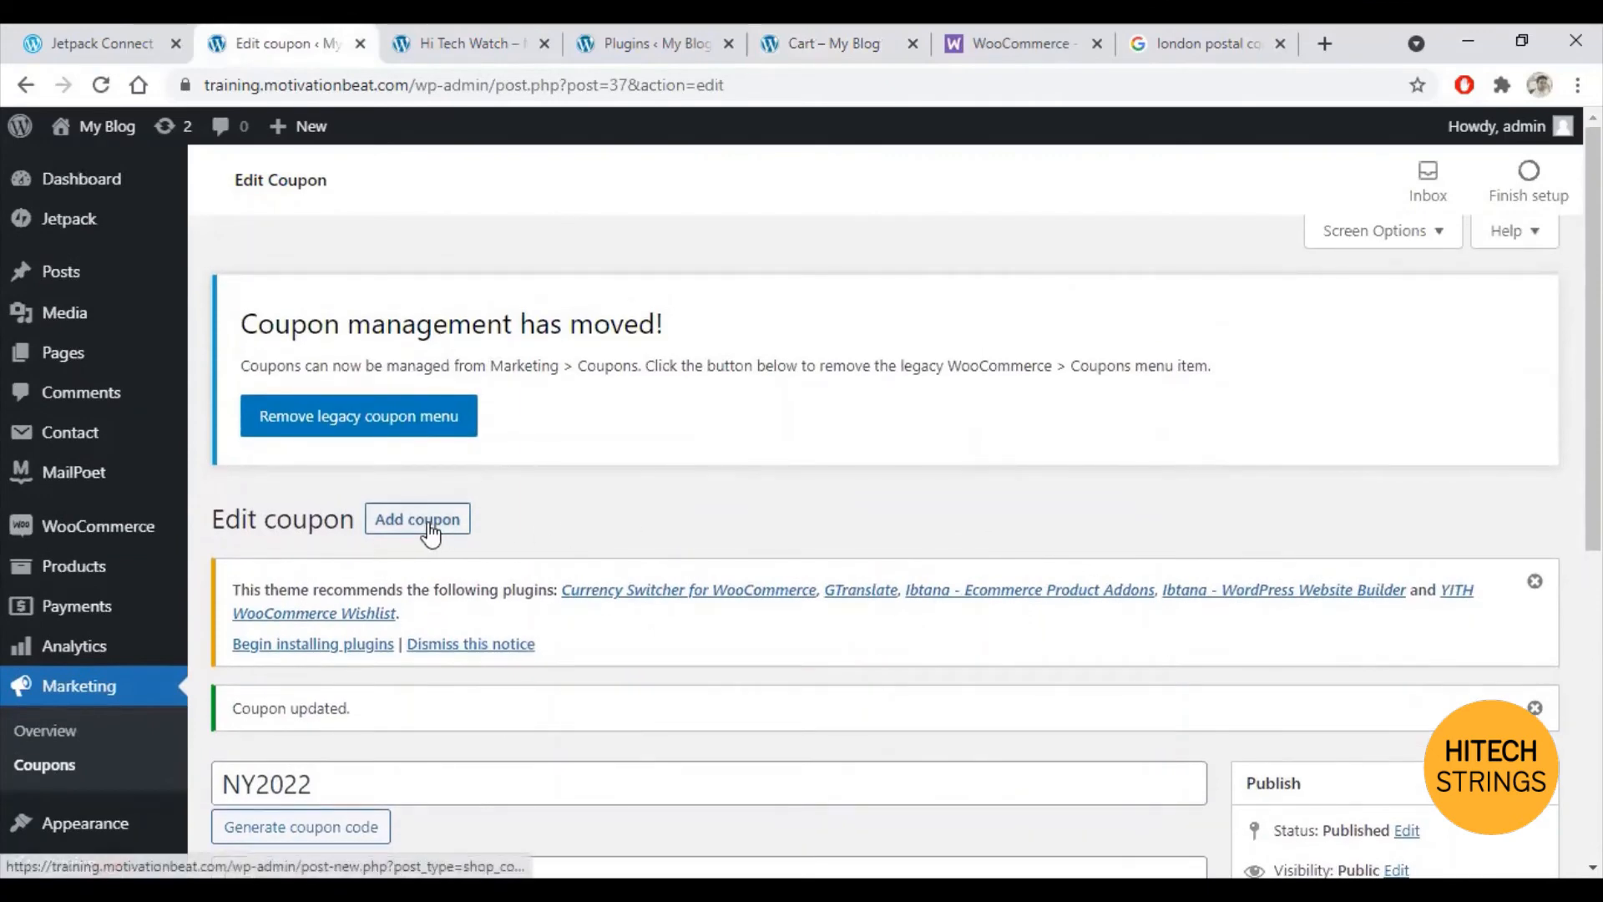
scroll(696, 535, down, 5)
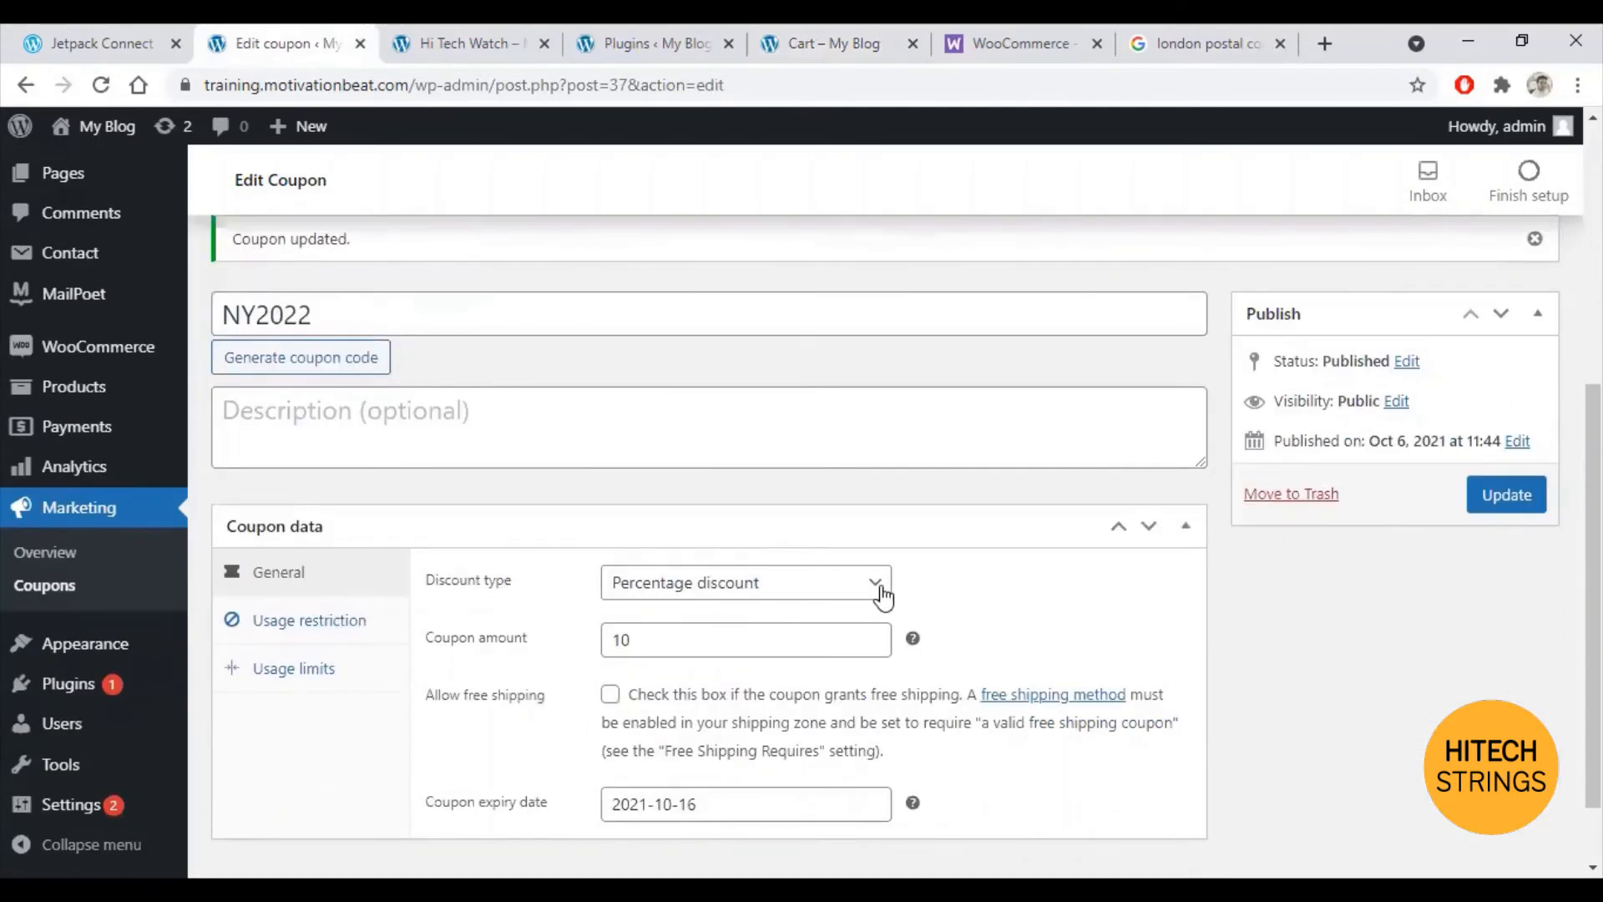
click(871, 593)
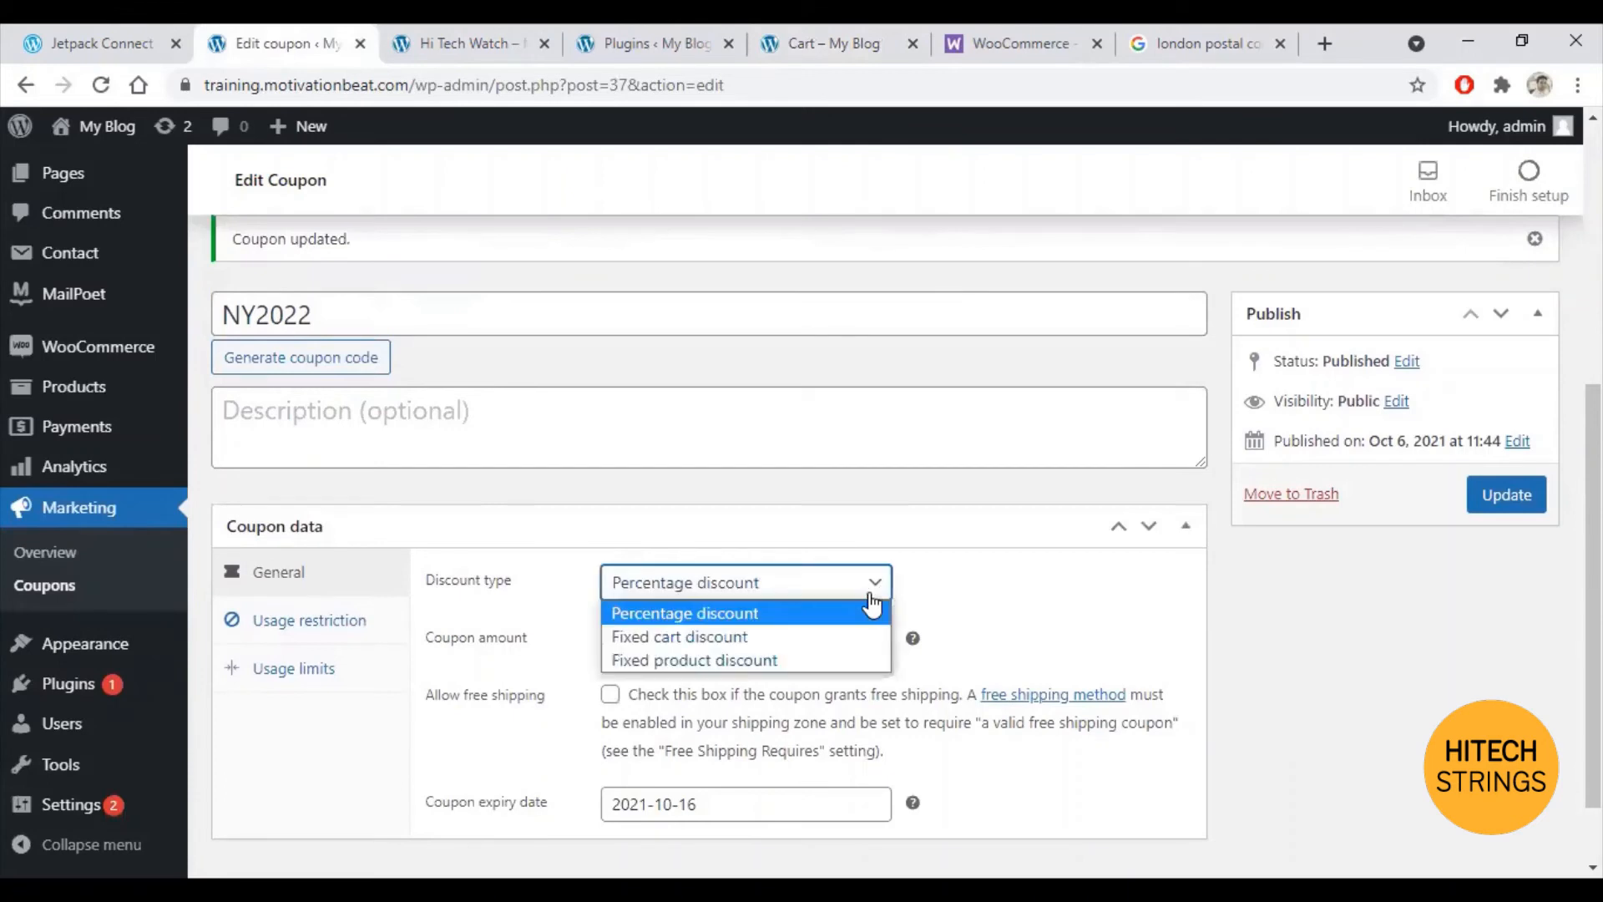
click(738, 660)
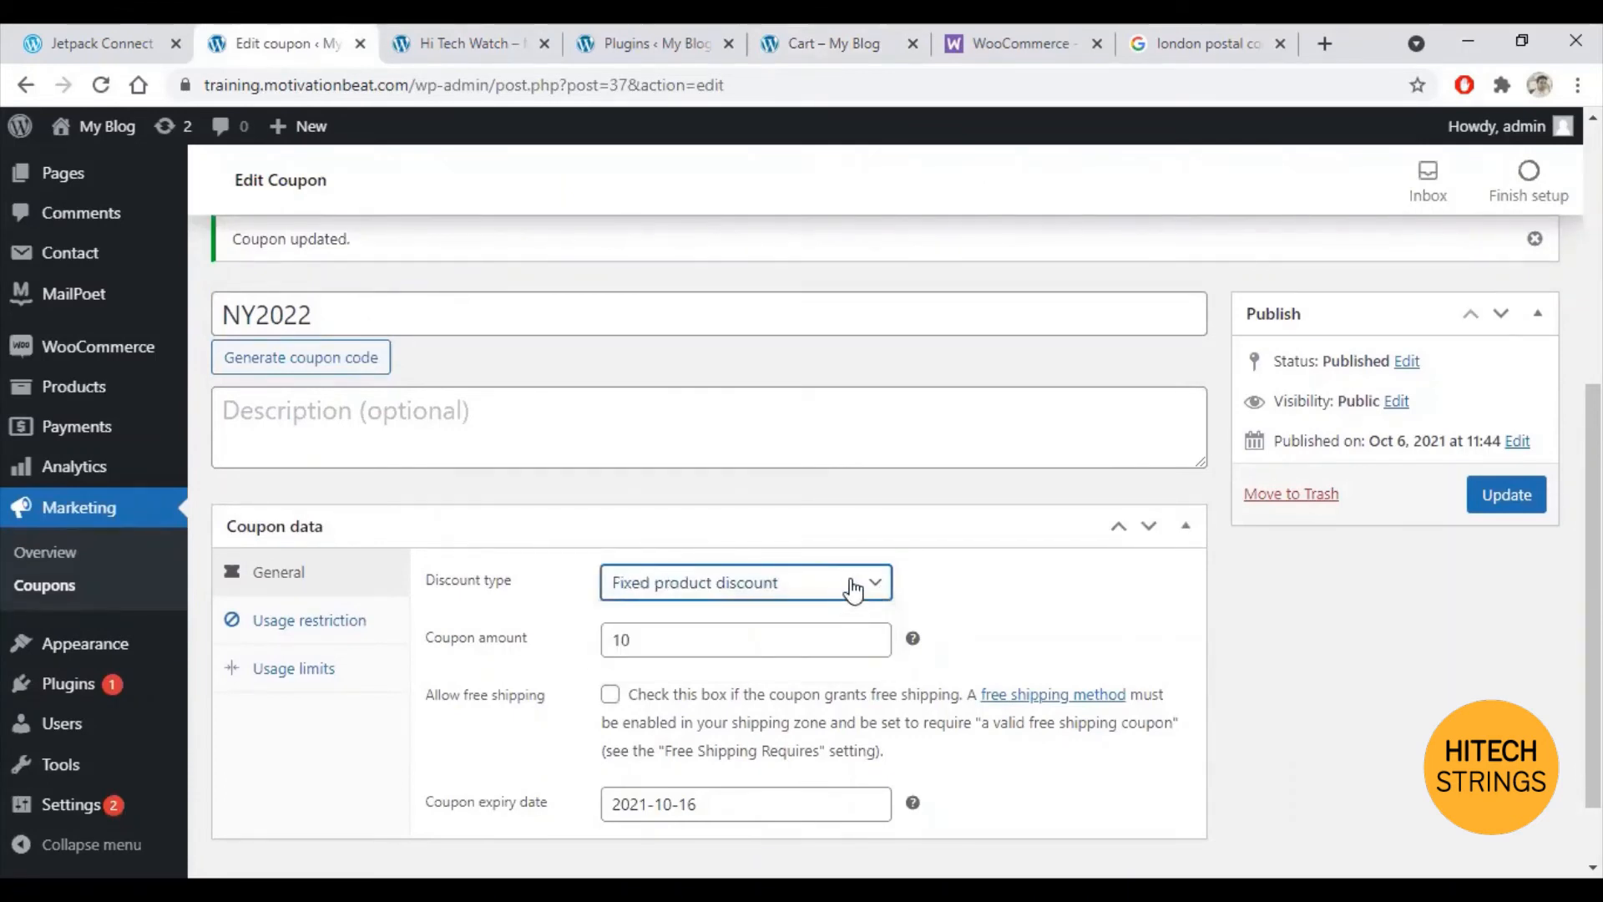
click(853, 590)
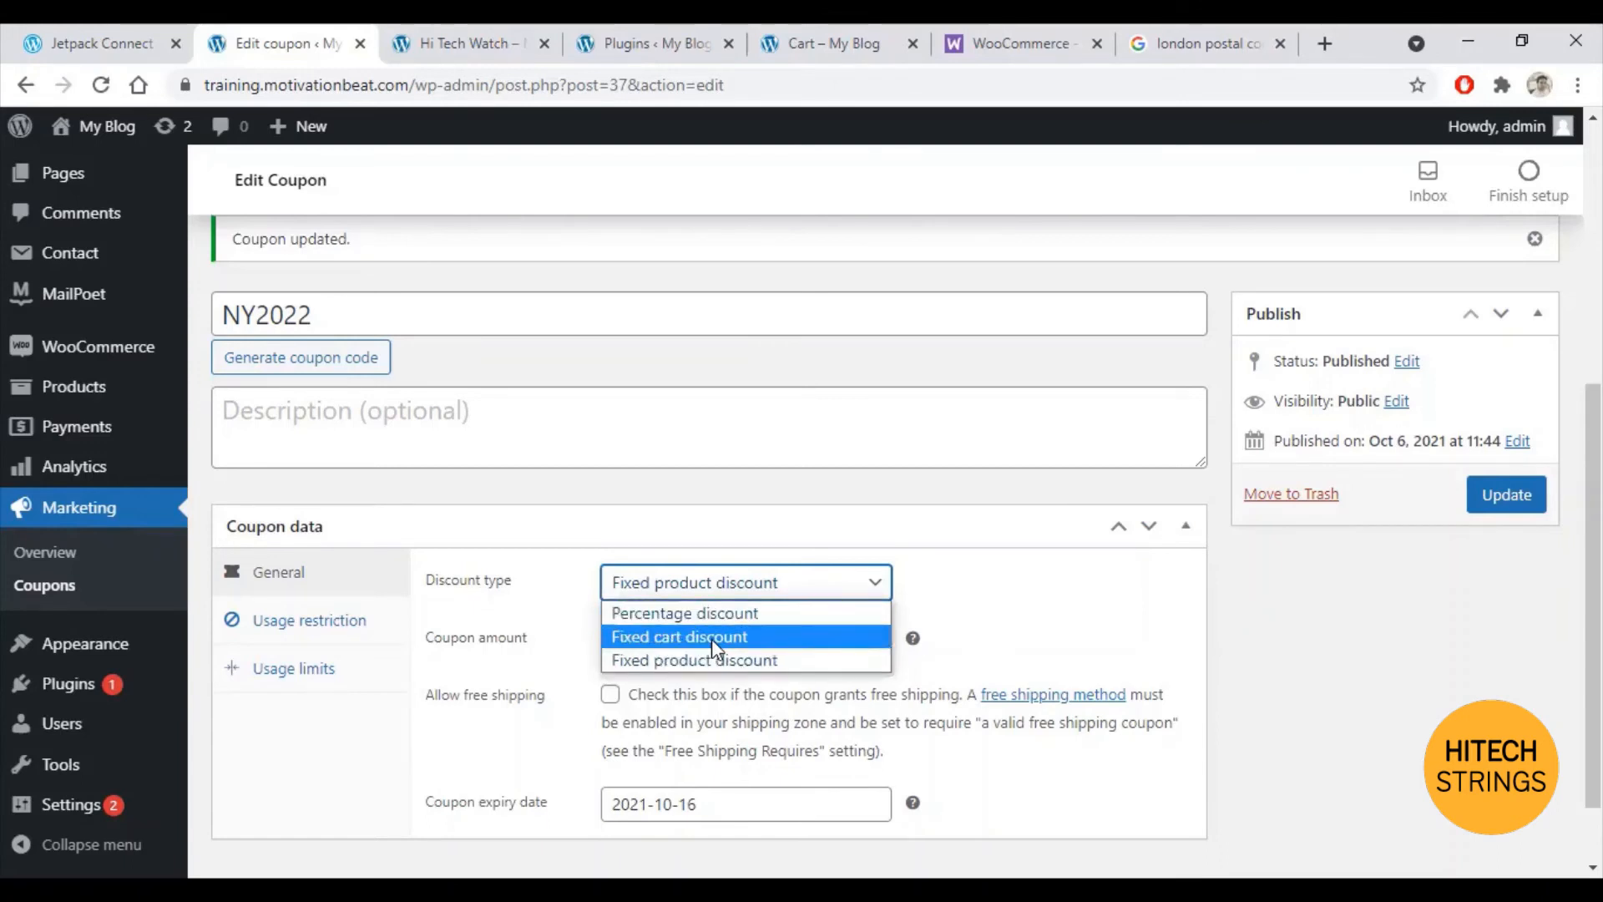
click(712, 639)
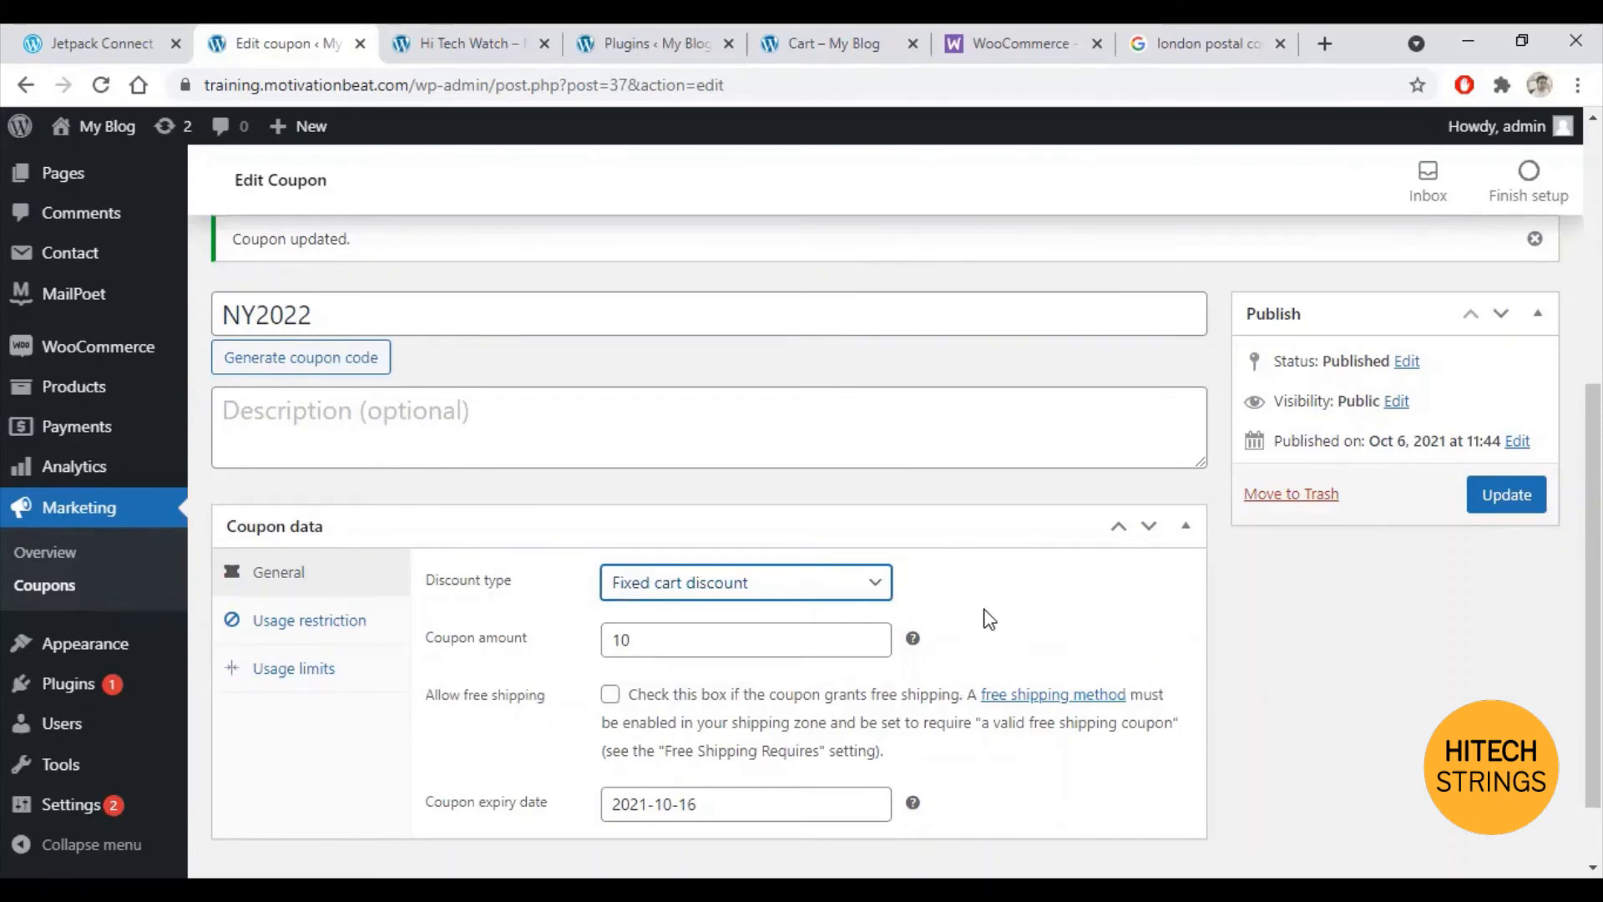
click(805, 593)
click(720, 616)
click(1518, 497)
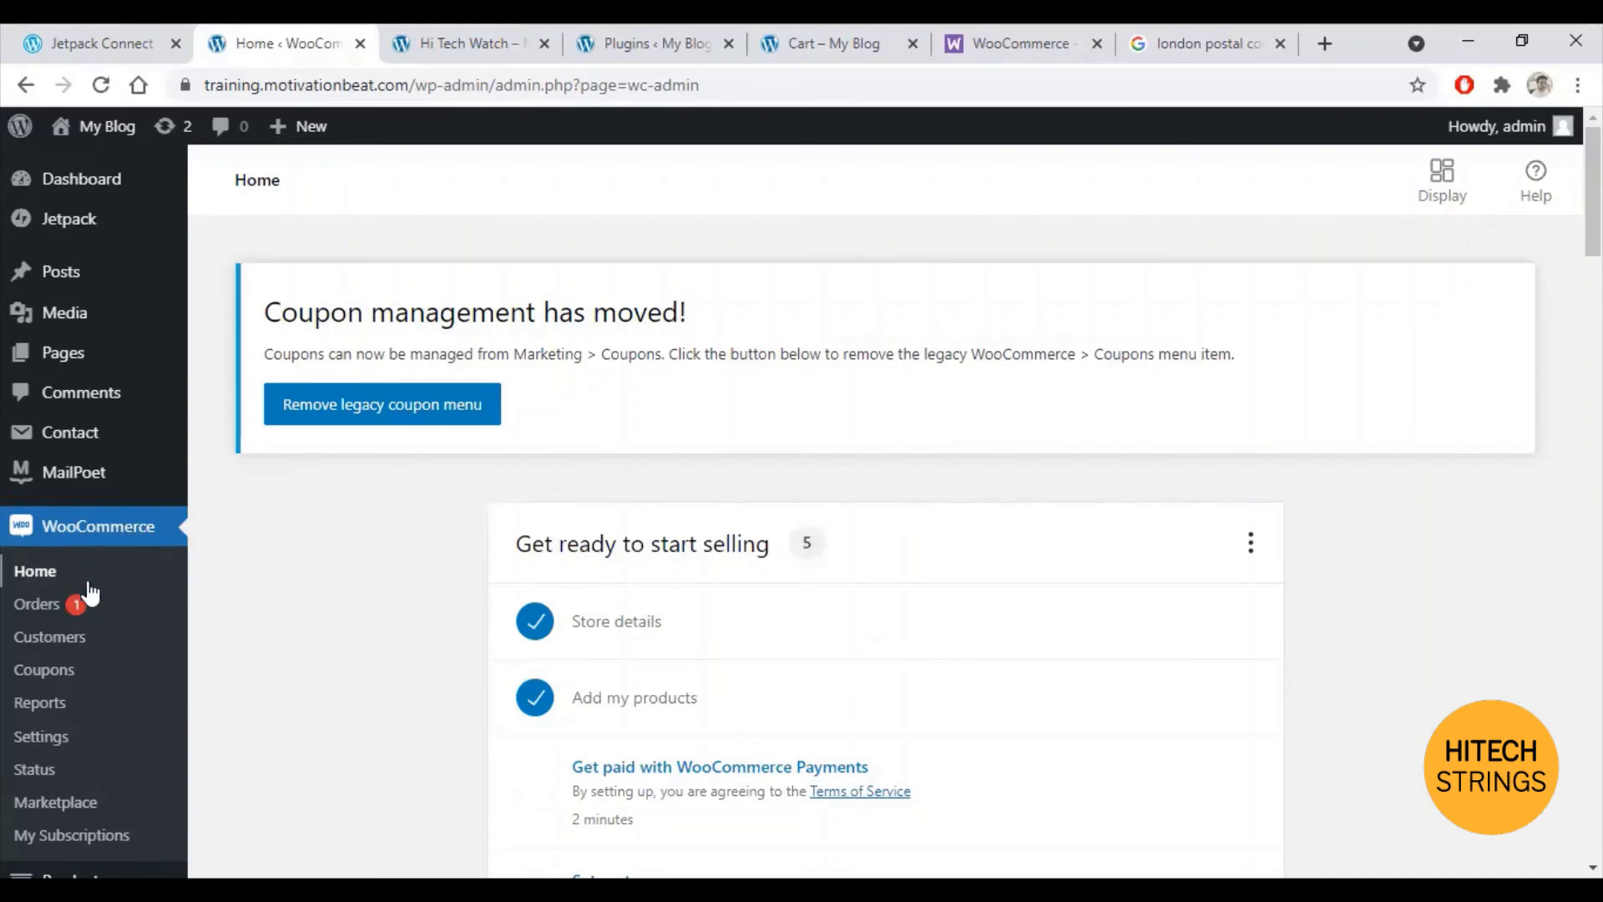
Step: Open the shipping zone for locations not covered by other zones
click(36, 736)
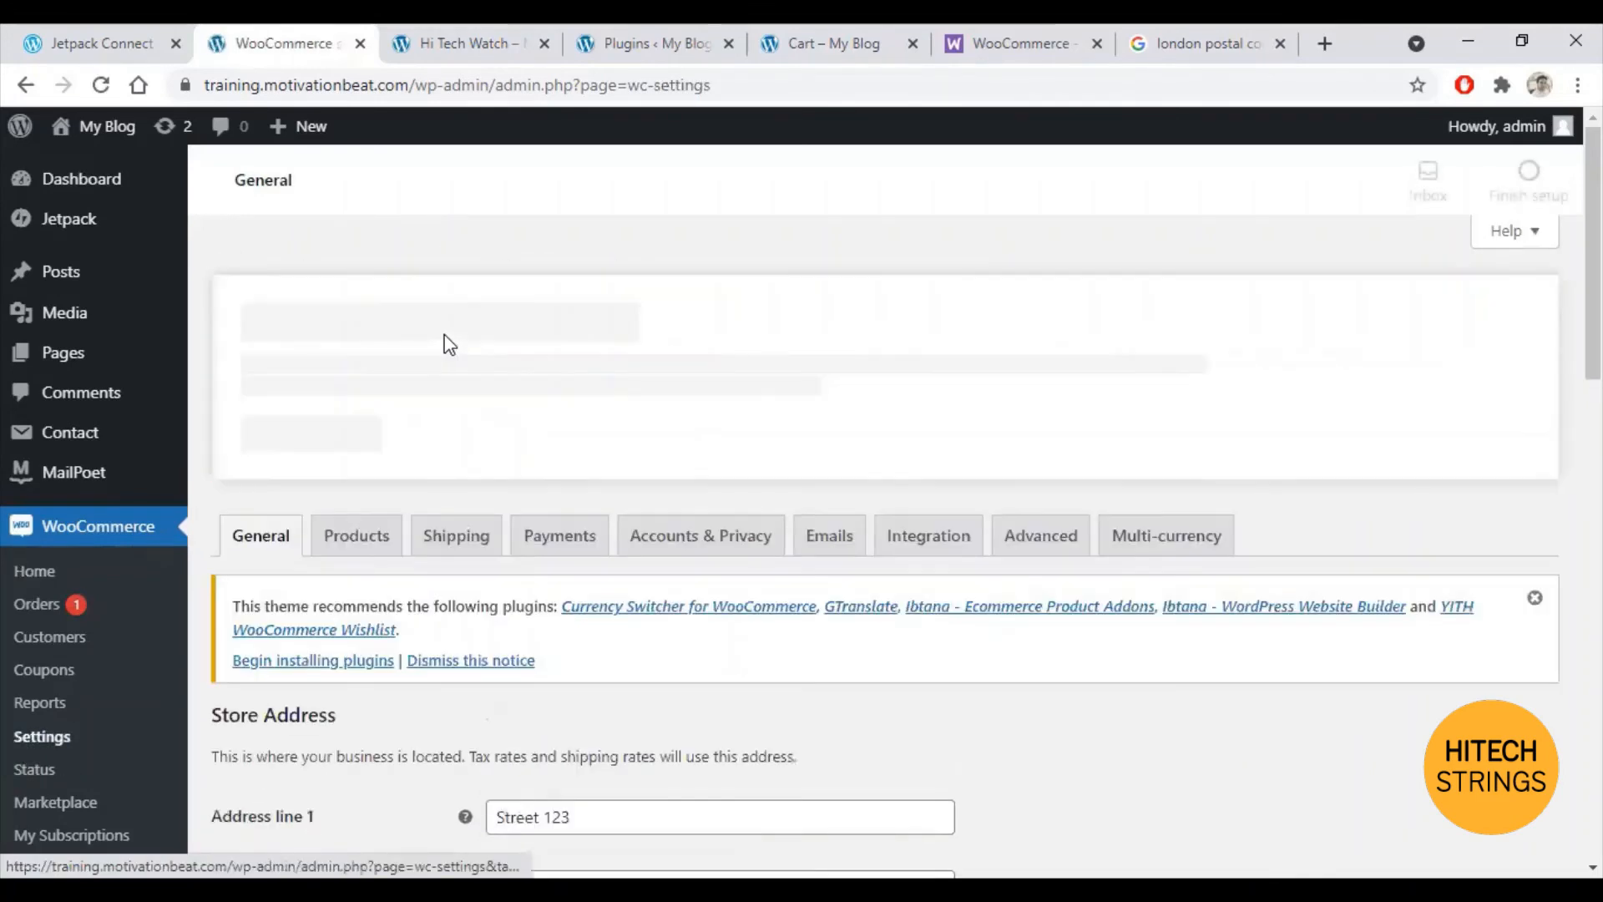
click(457, 543)
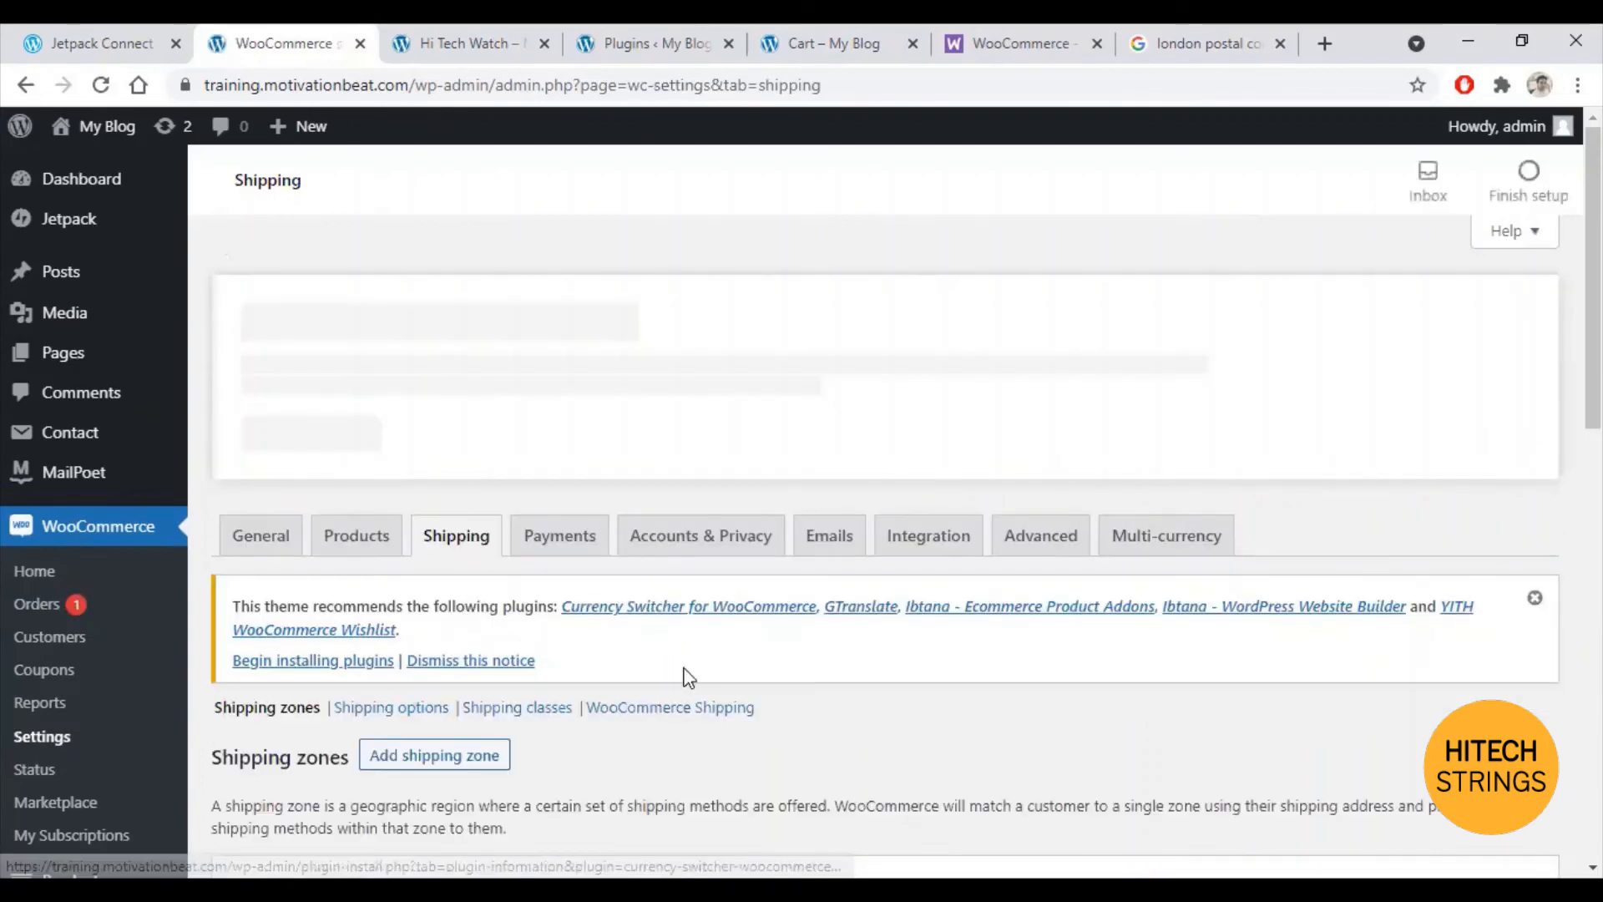
scroll(752, 635, down, 5)
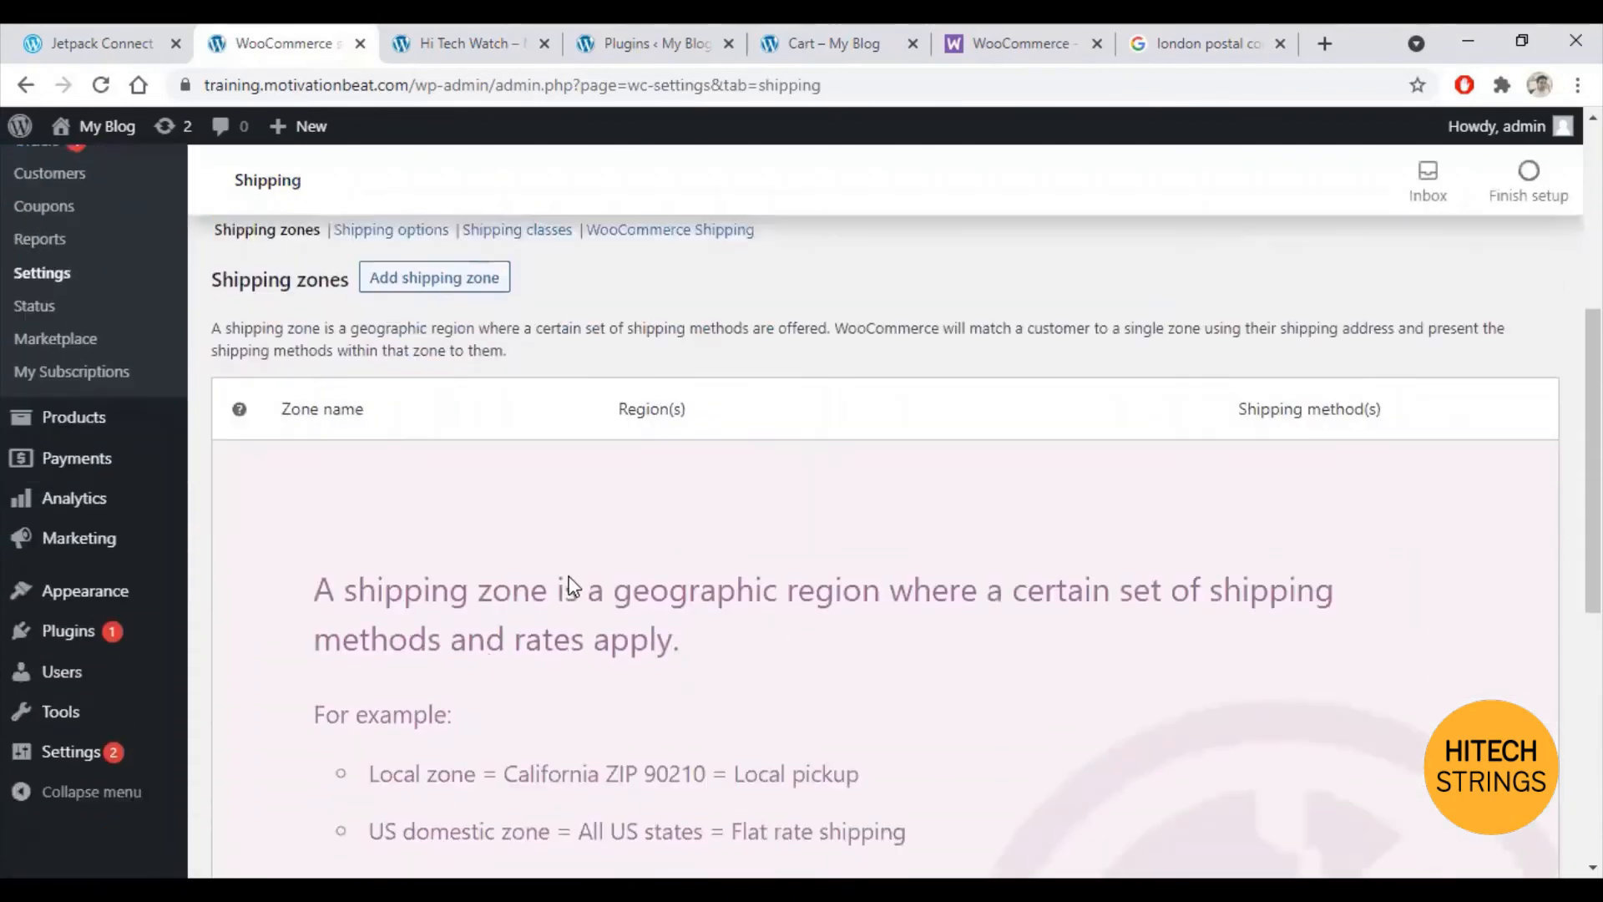
scroll(584, 567, down, 4)
scroll(726, 676, down, 3)
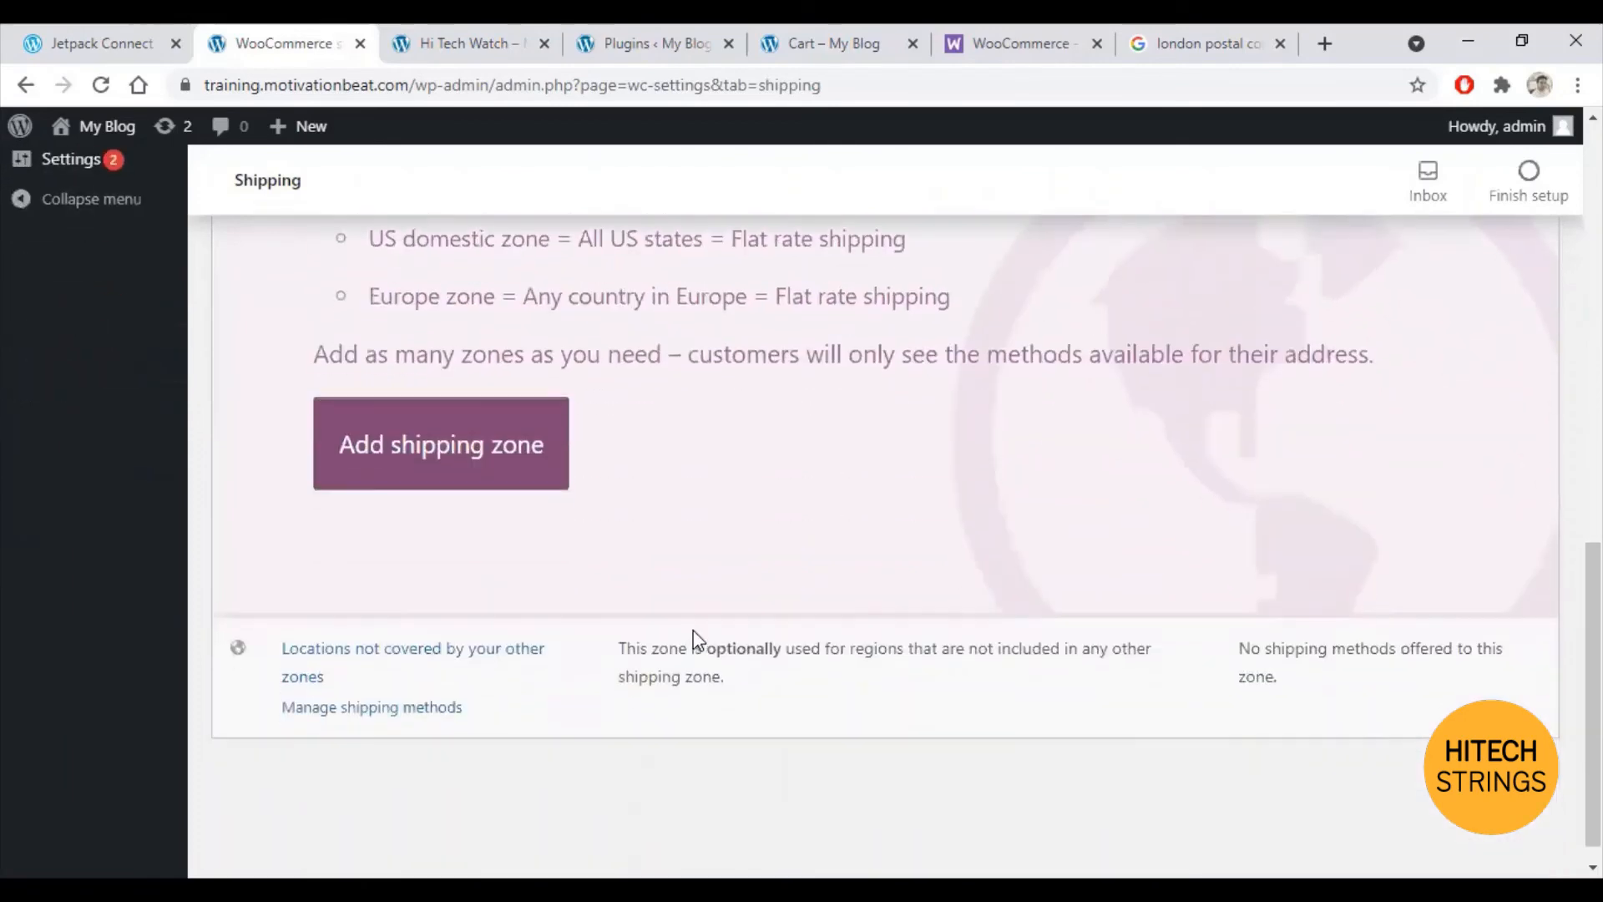
scroll(534, 752, up, 1)
scroll(501, 743, down, 1)
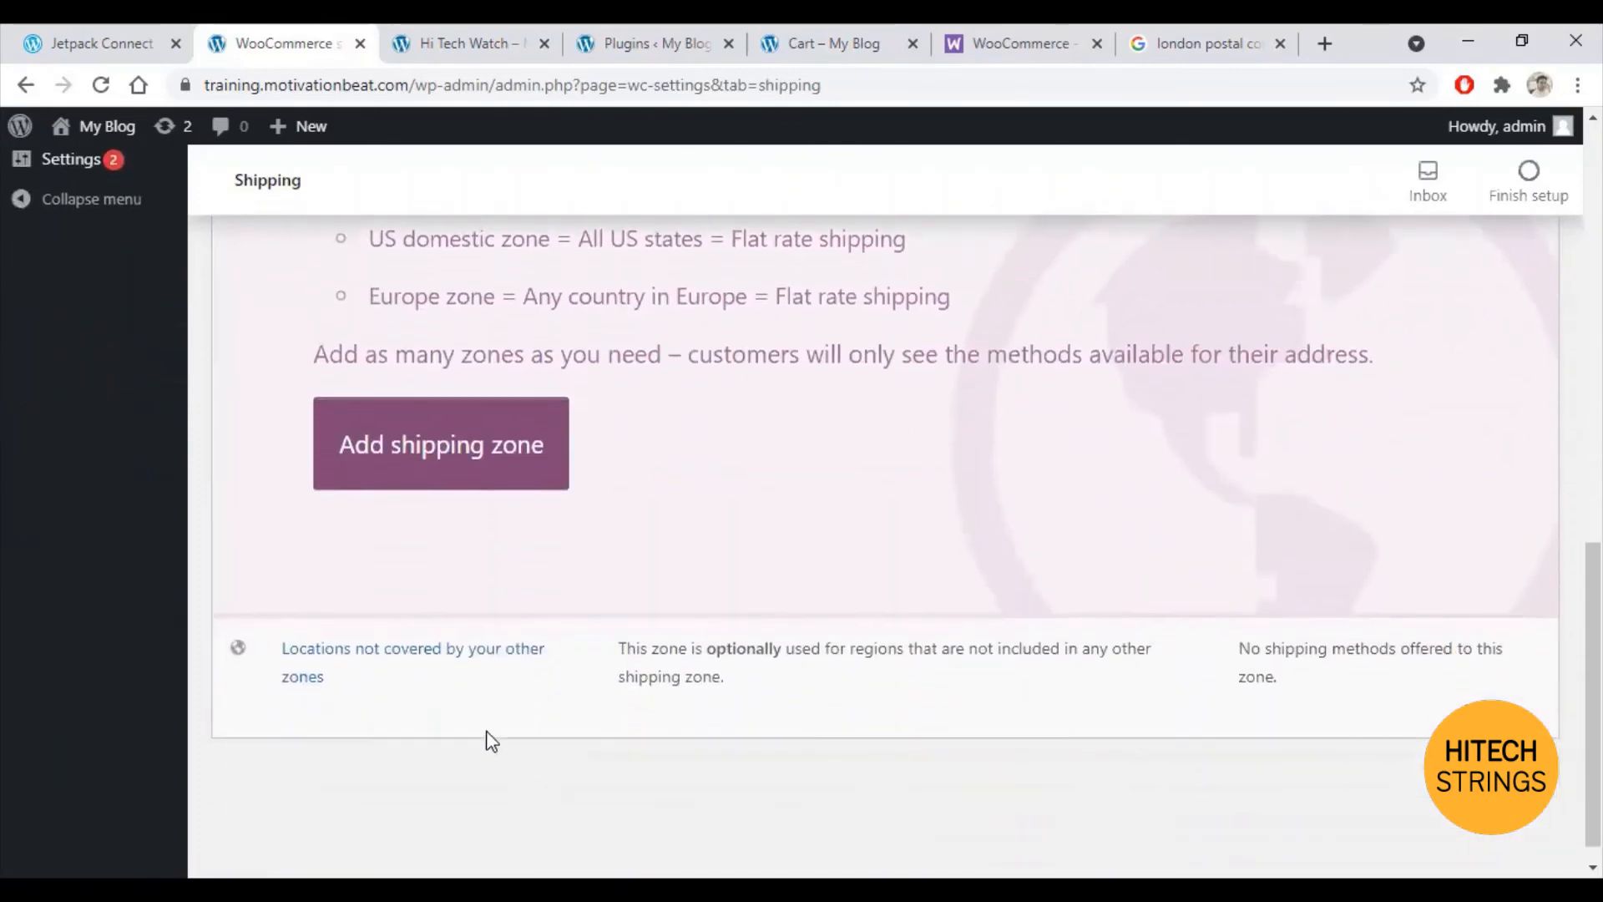
mouse_move(346, 720)
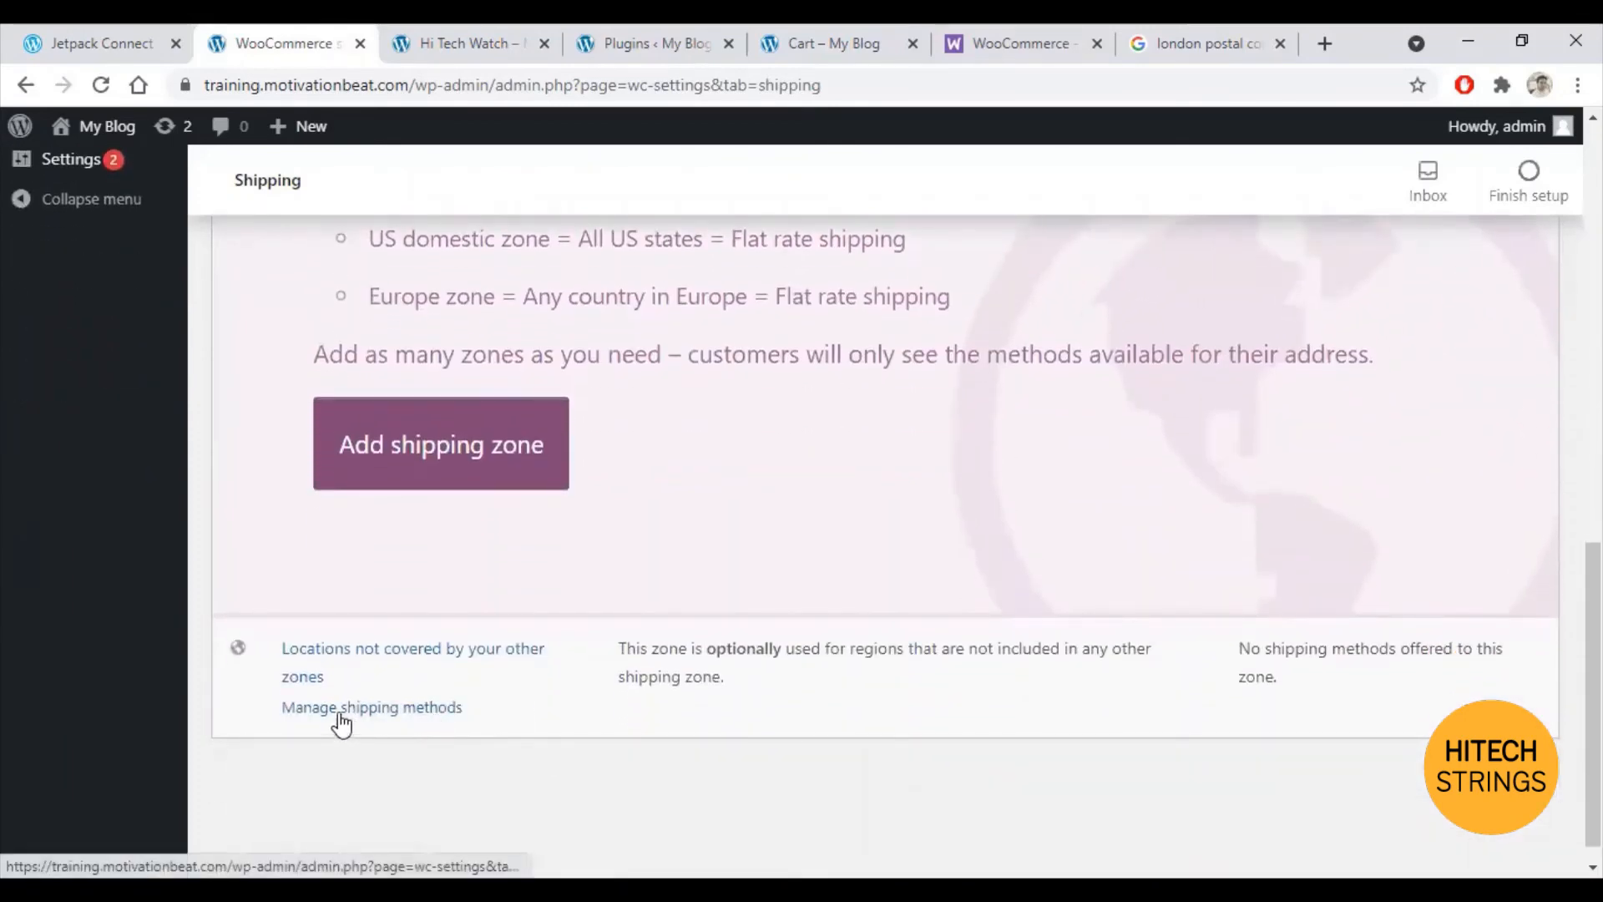
click(342, 720)
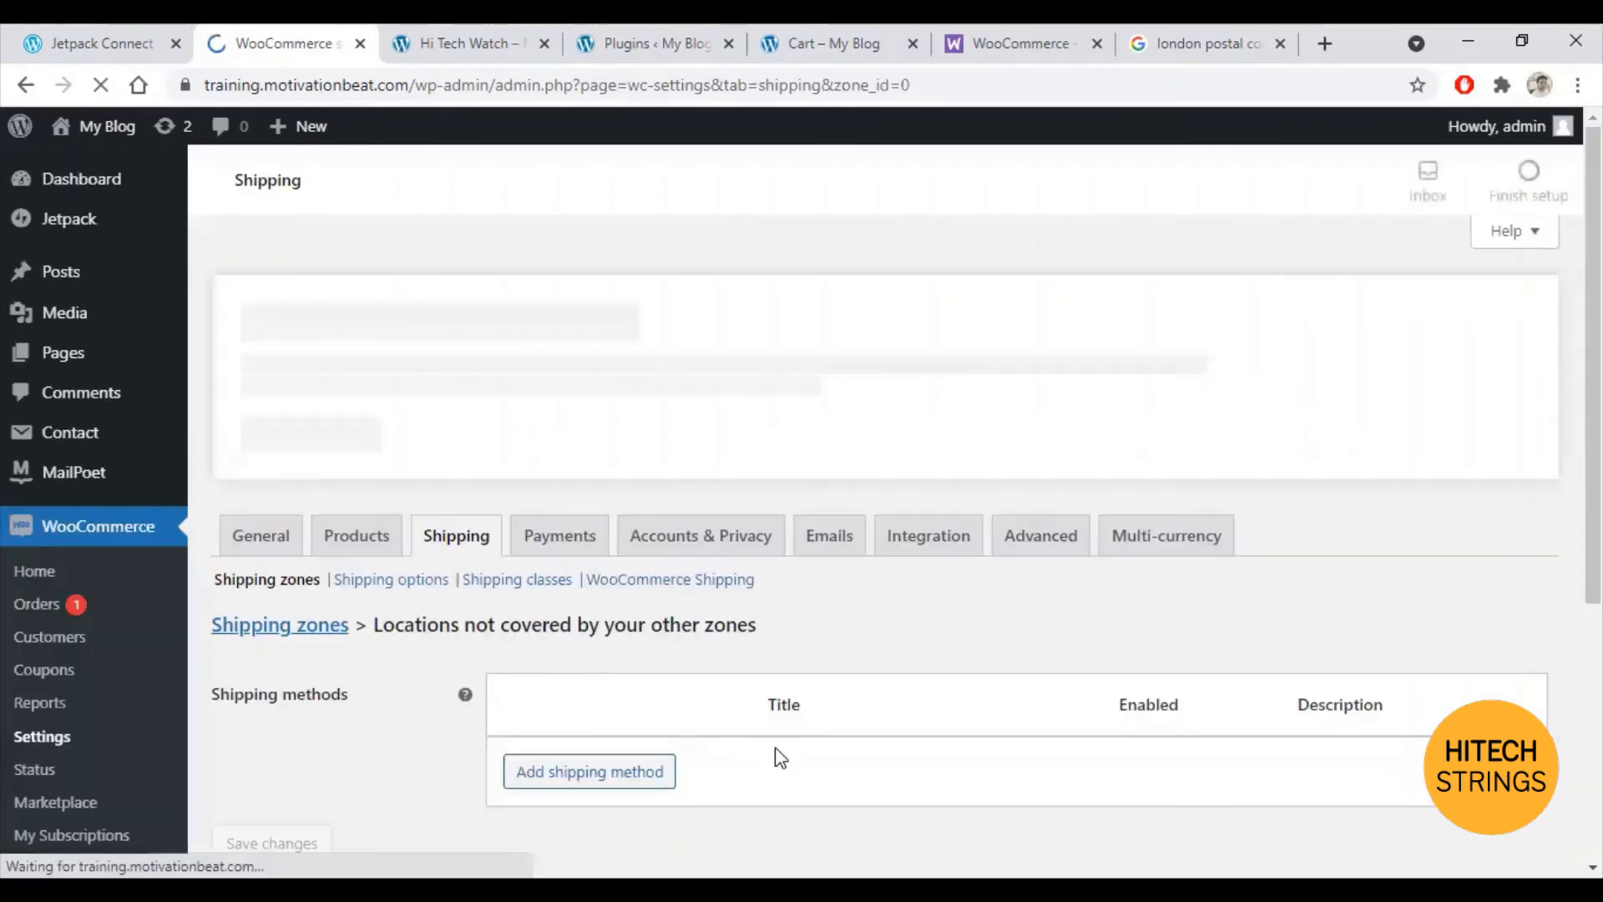
Step: Add a Flat rate shipping method to this zone
scroll(726, 745, down, 3)
scroll(729, 745, down, 3)
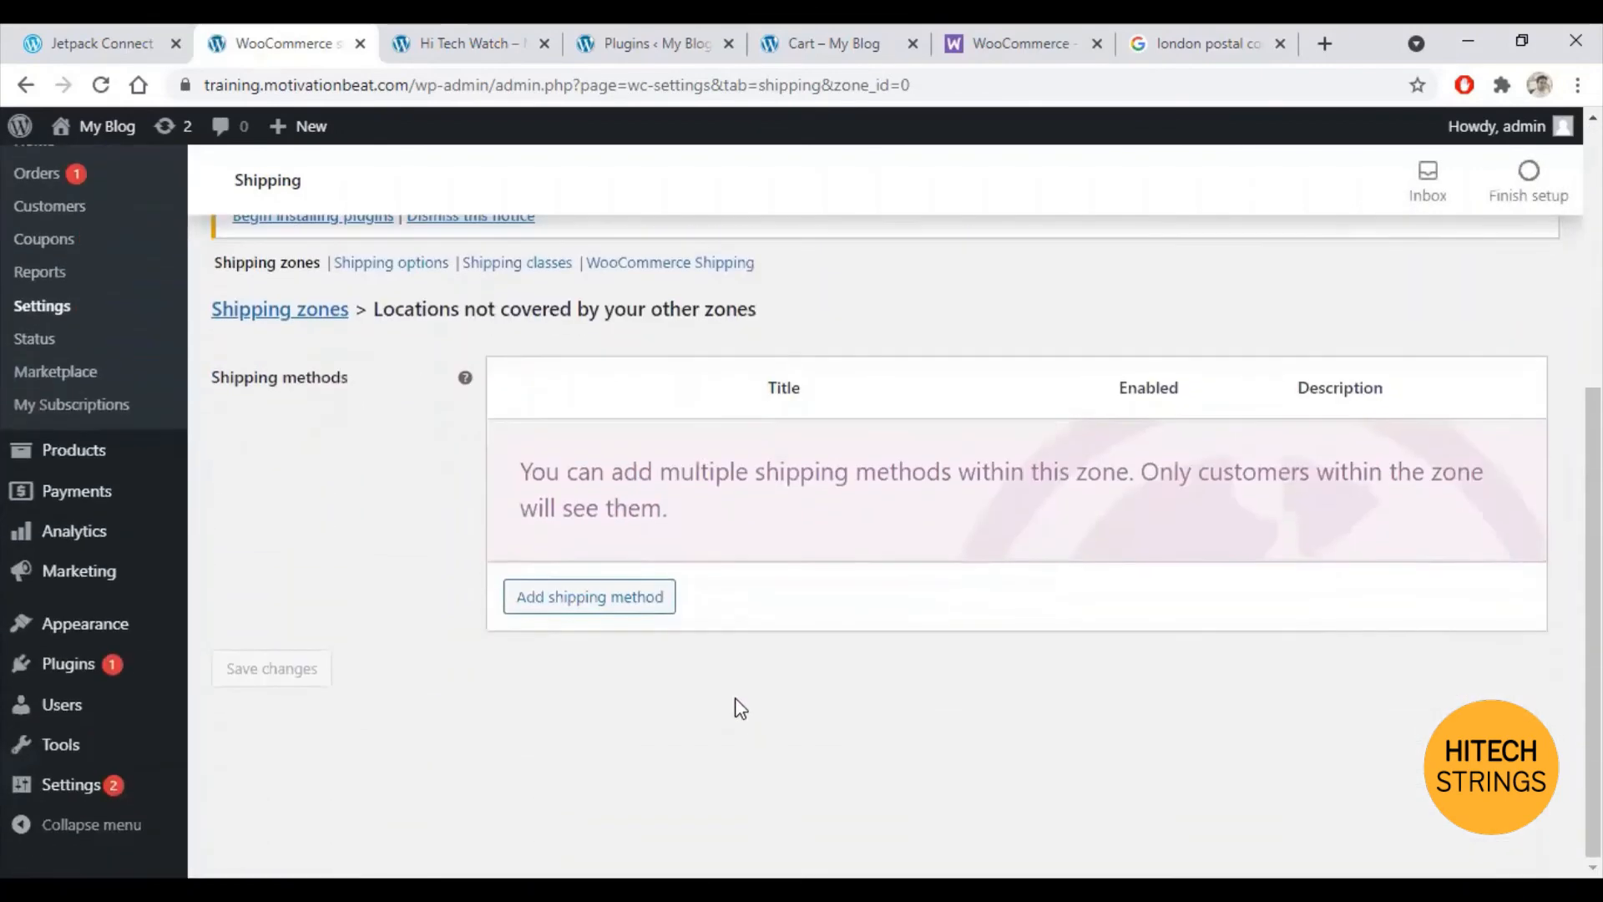
click(565, 611)
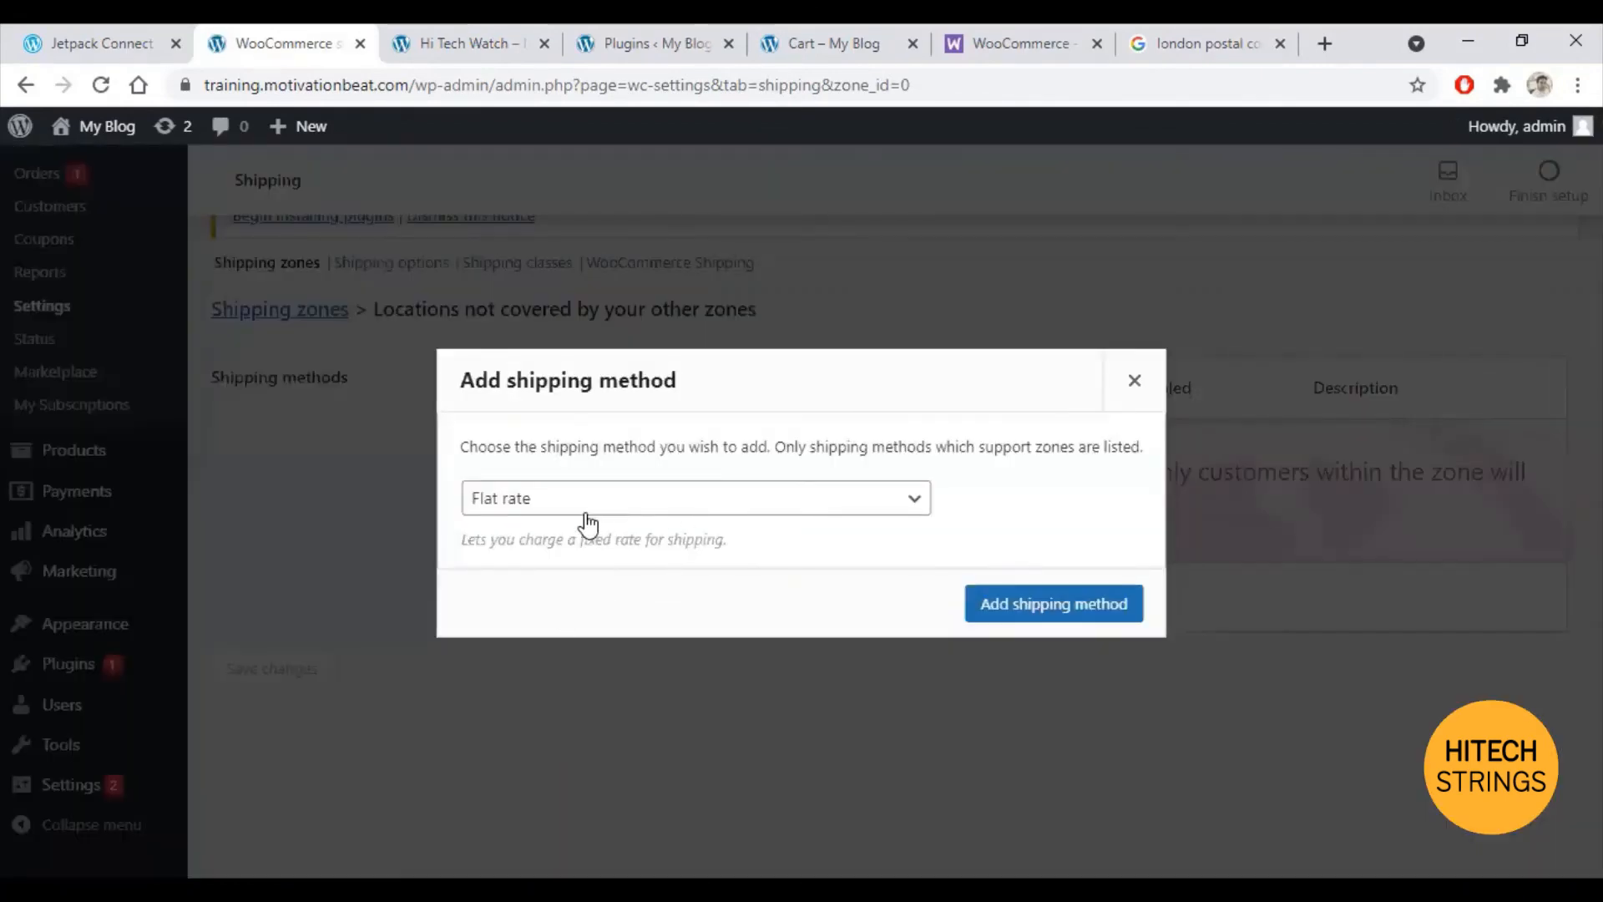
click(810, 512)
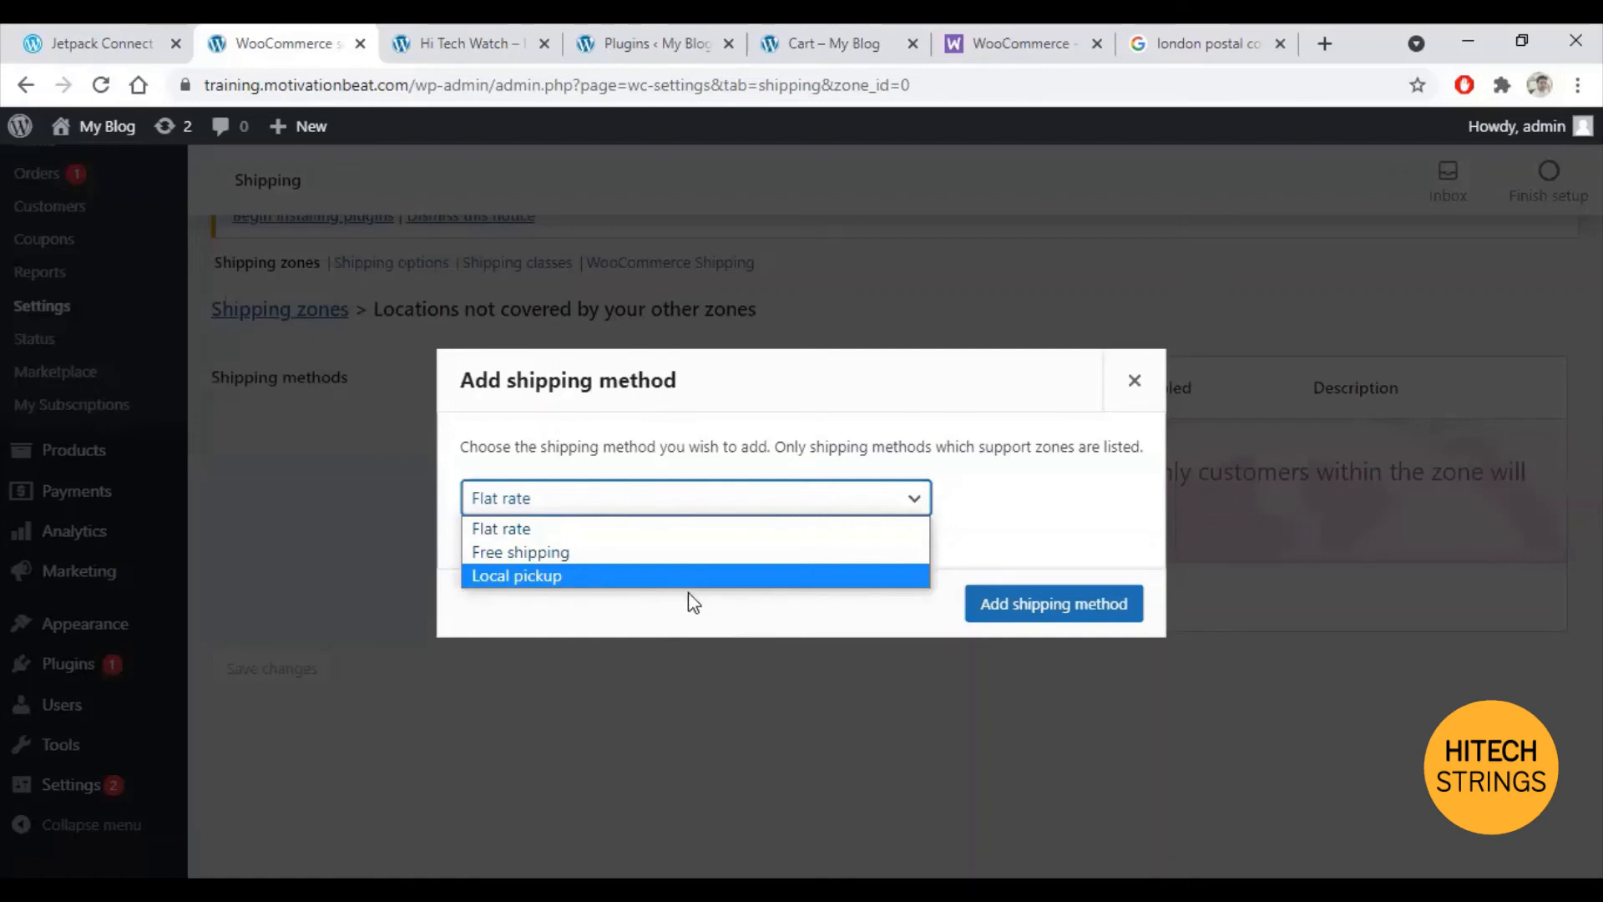
click(538, 529)
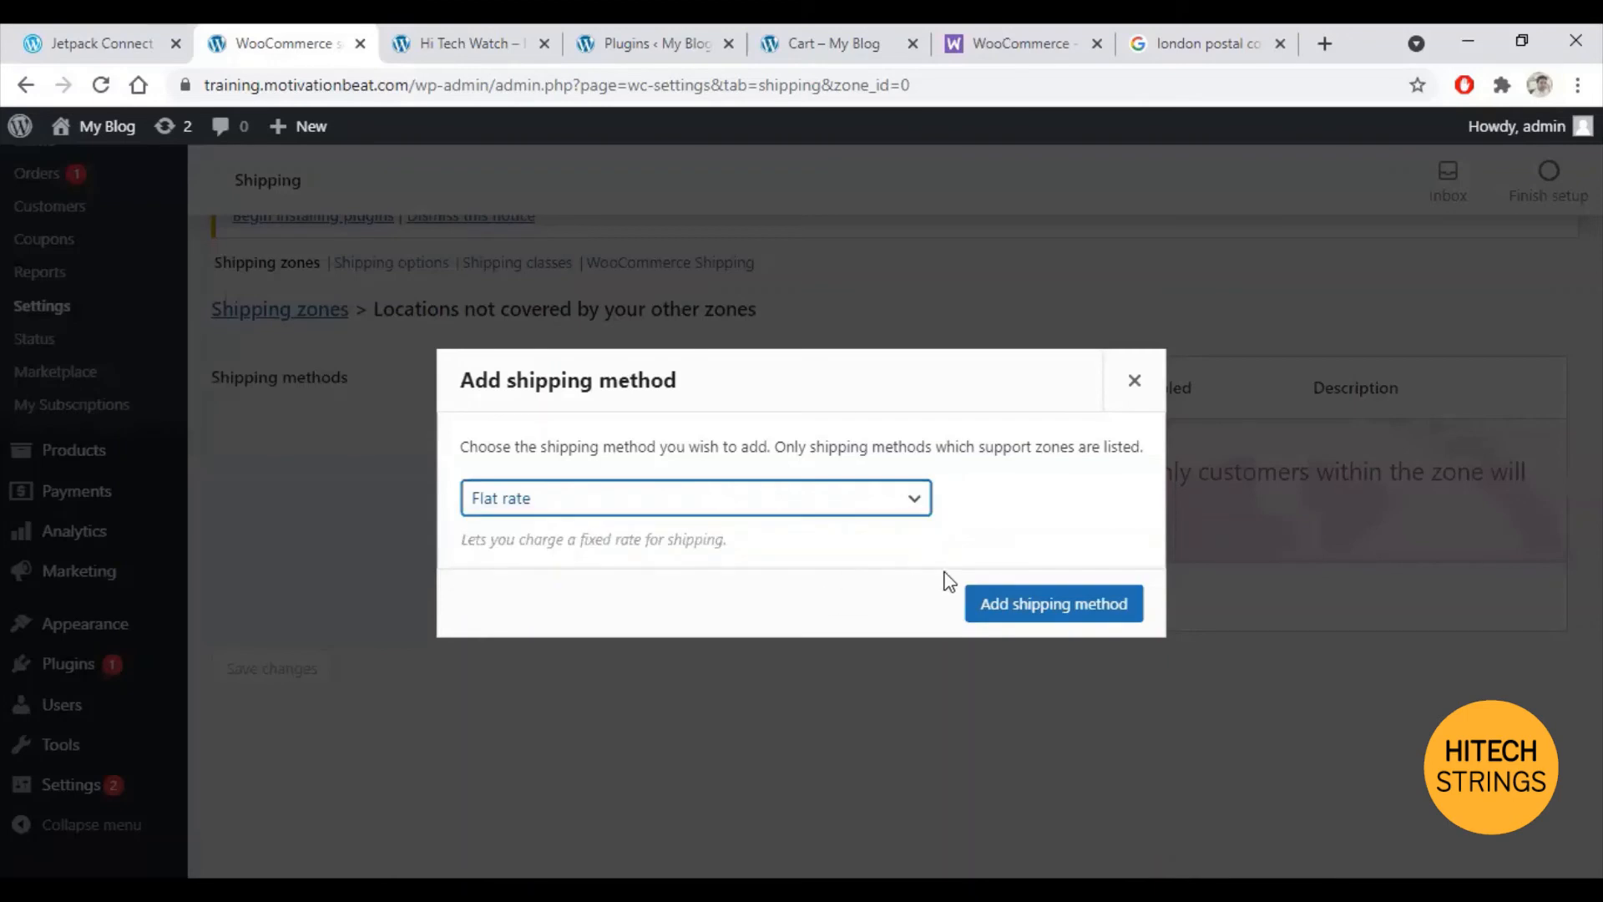
click(1032, 604)
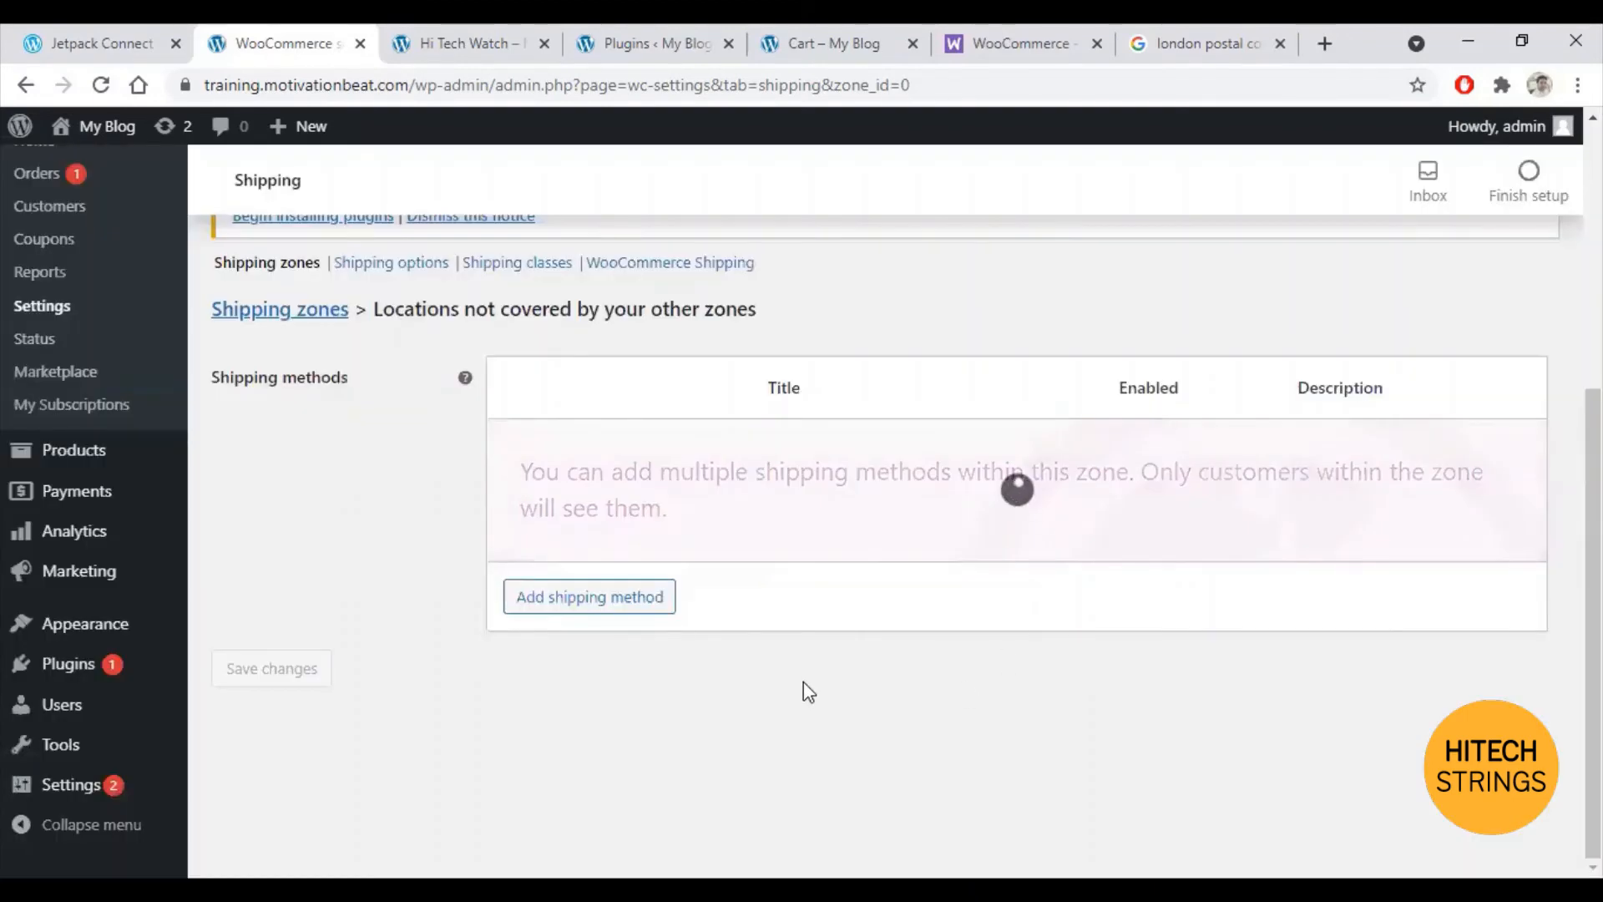
Step: Set the Flat rate tax status to None with cost 30 and save
mouse_move(602, 463)
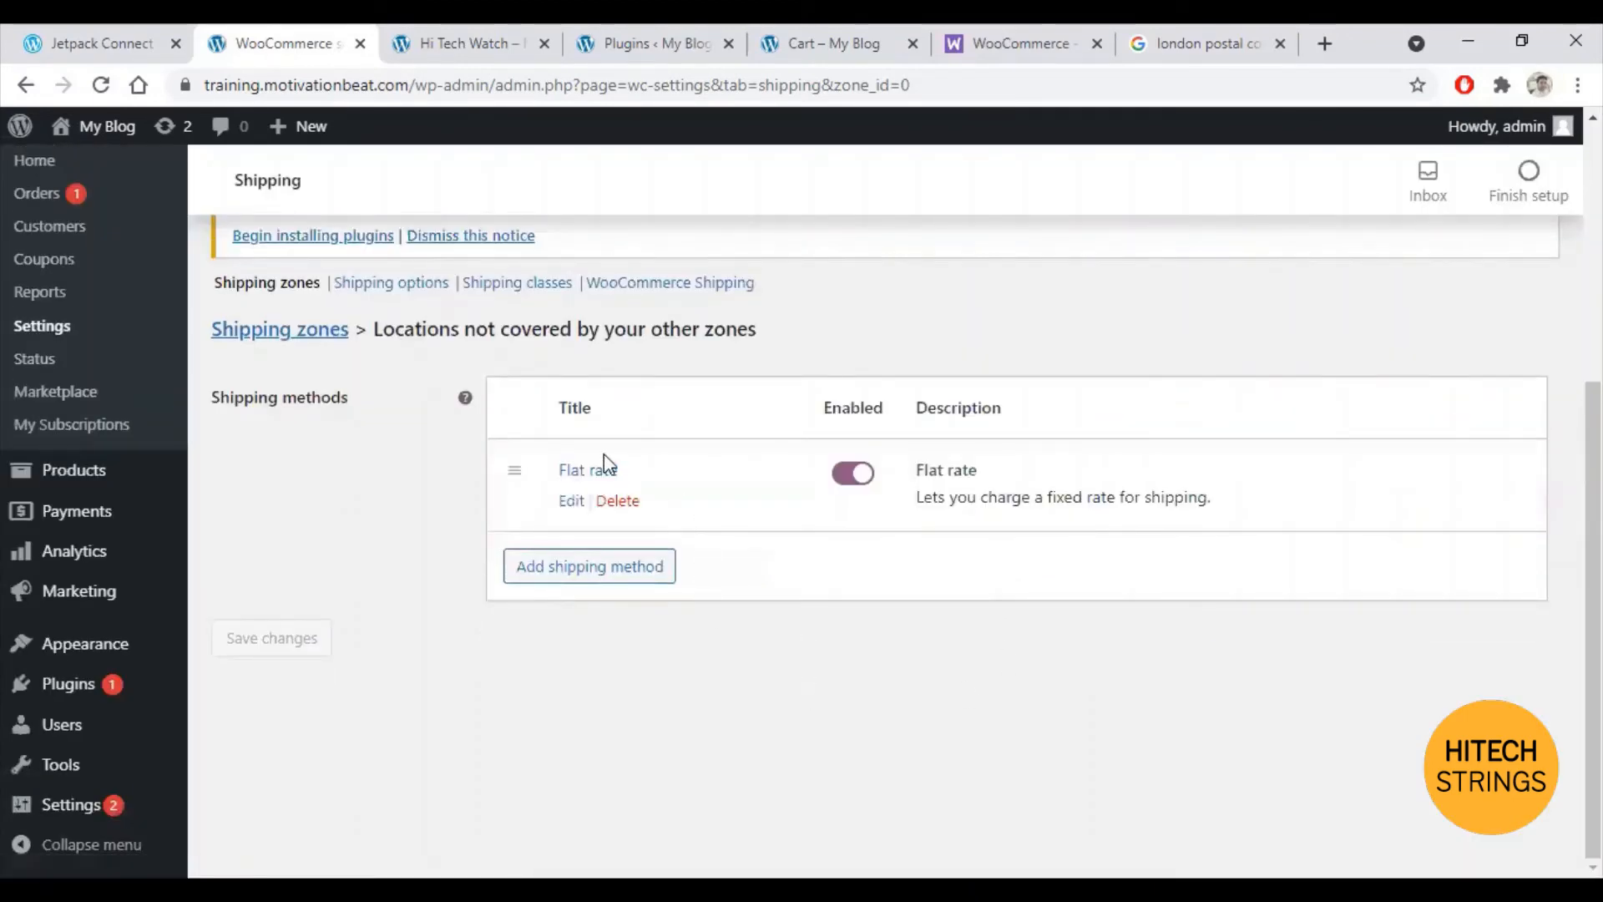
click(571, 501)
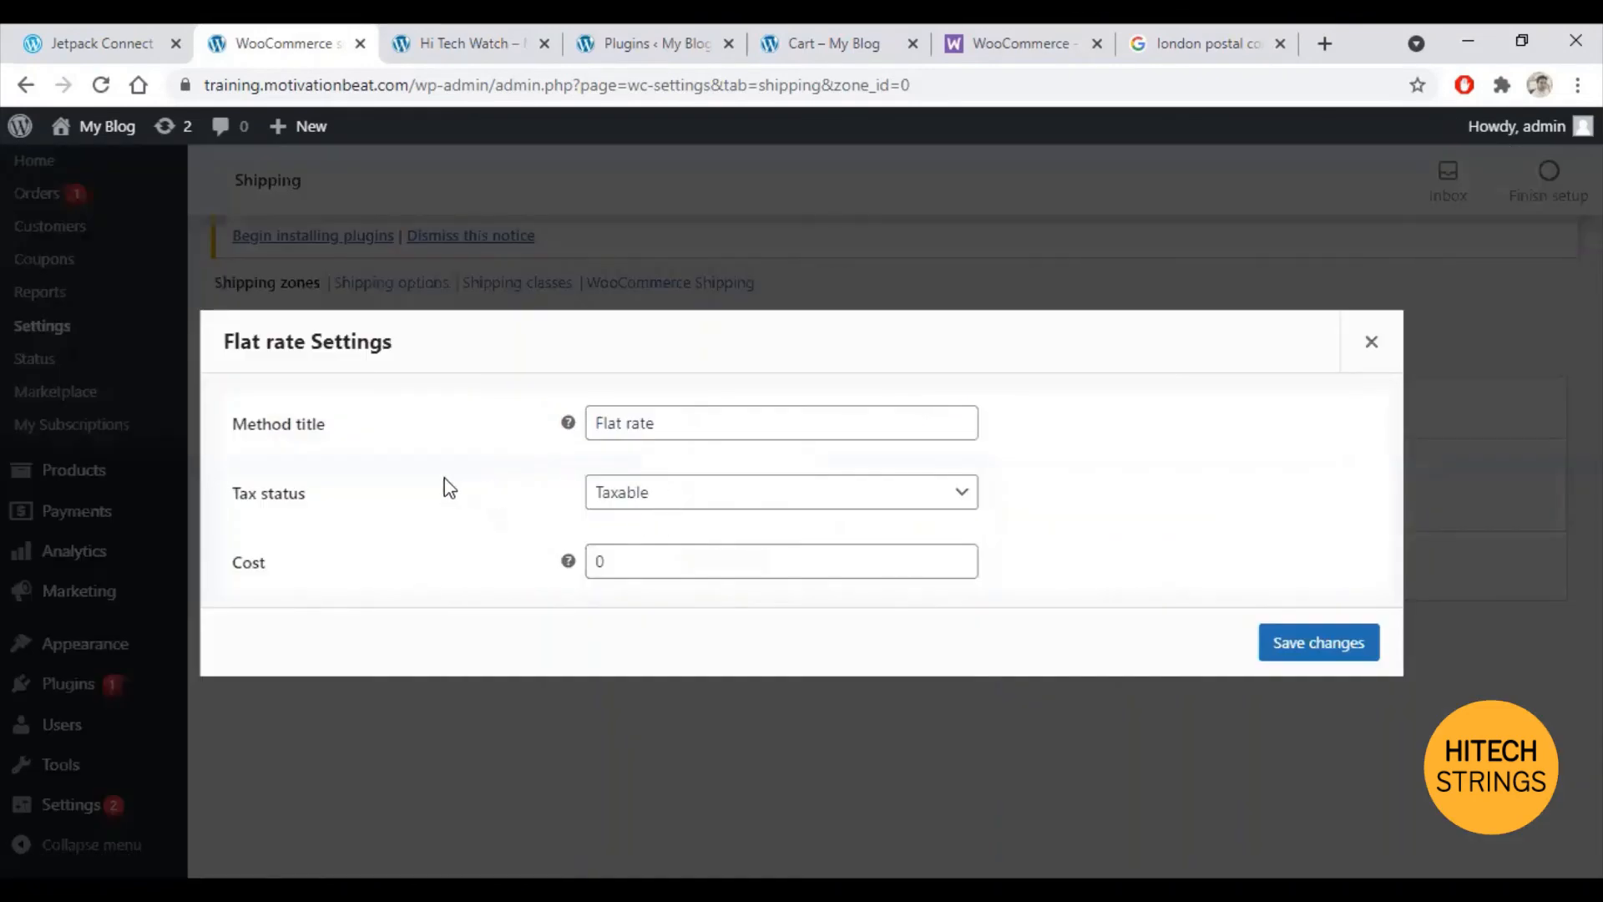
click(904, 488)
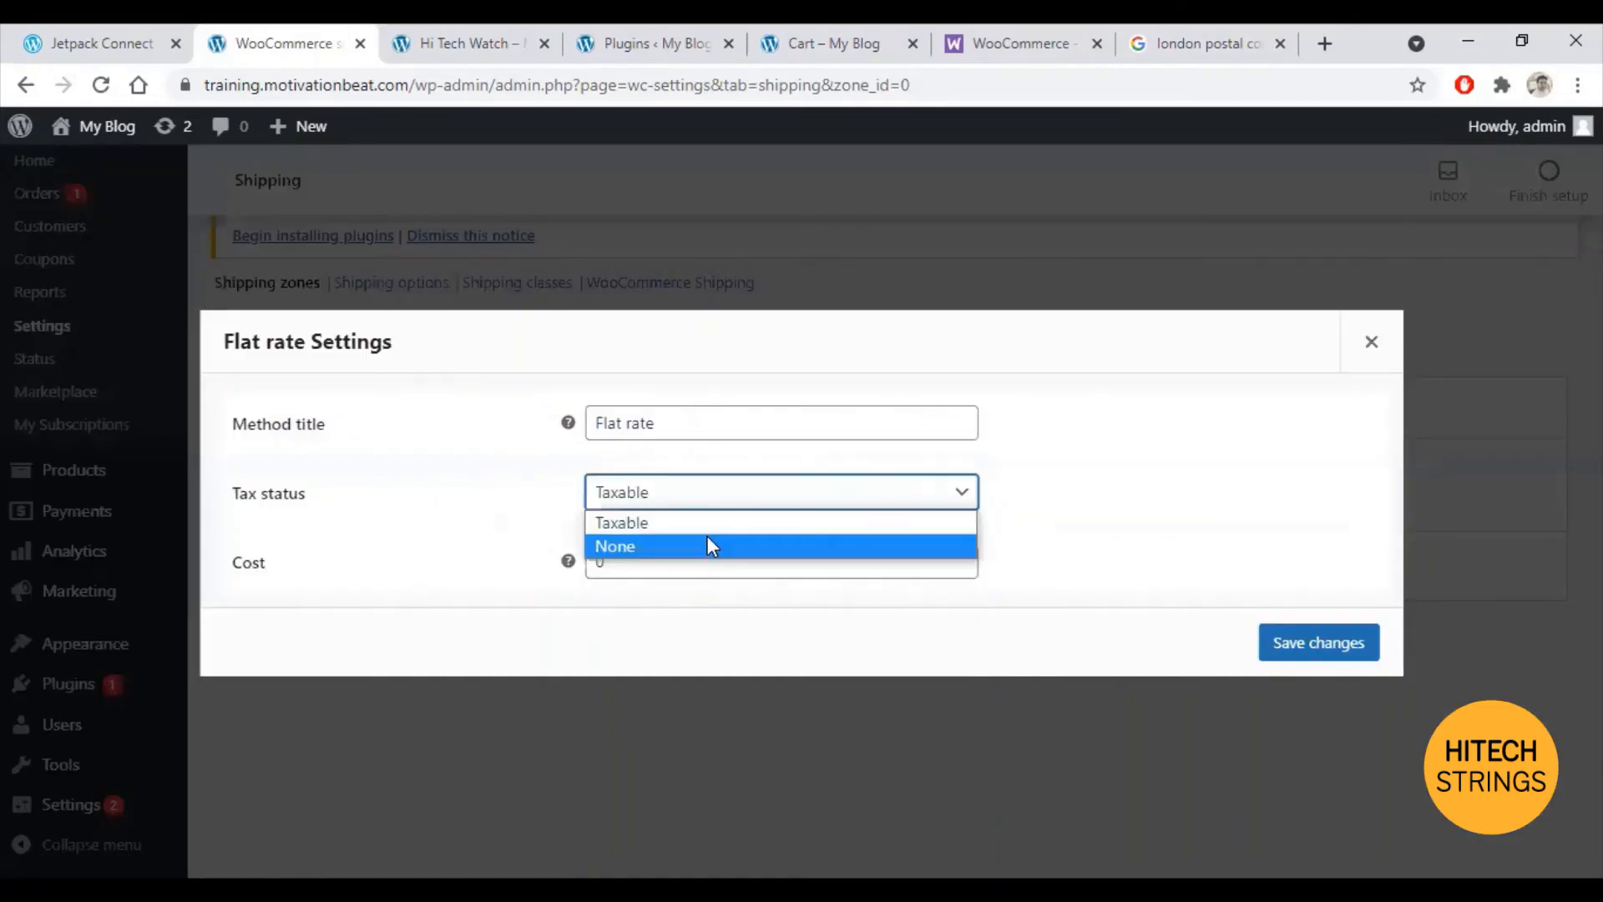
click(708, 546)
key(Tab)
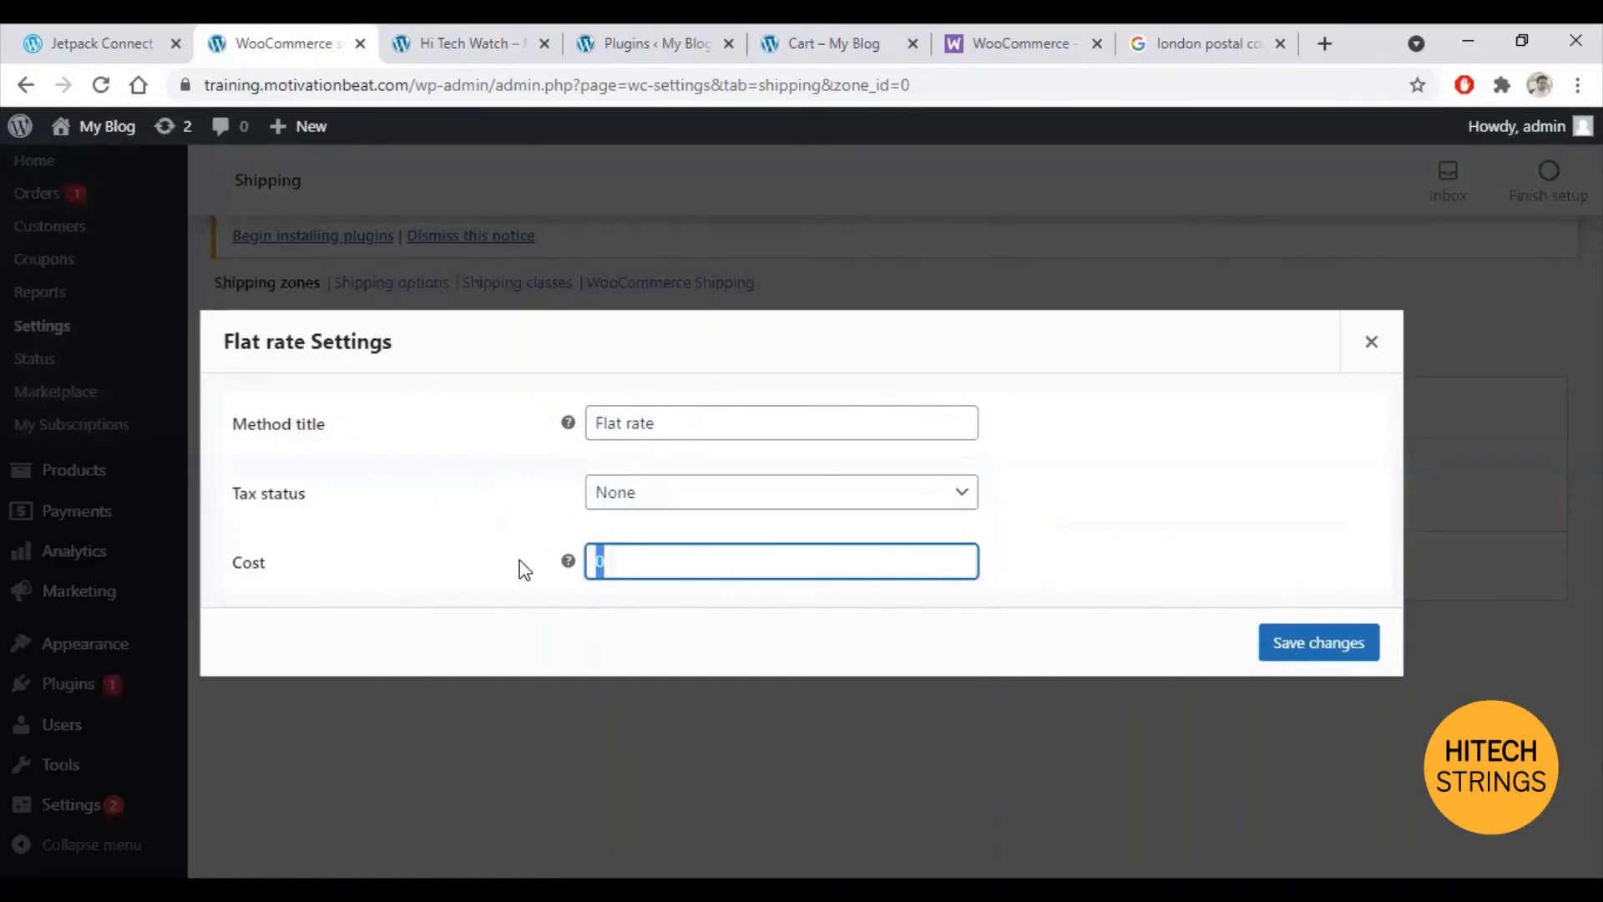
text(30)
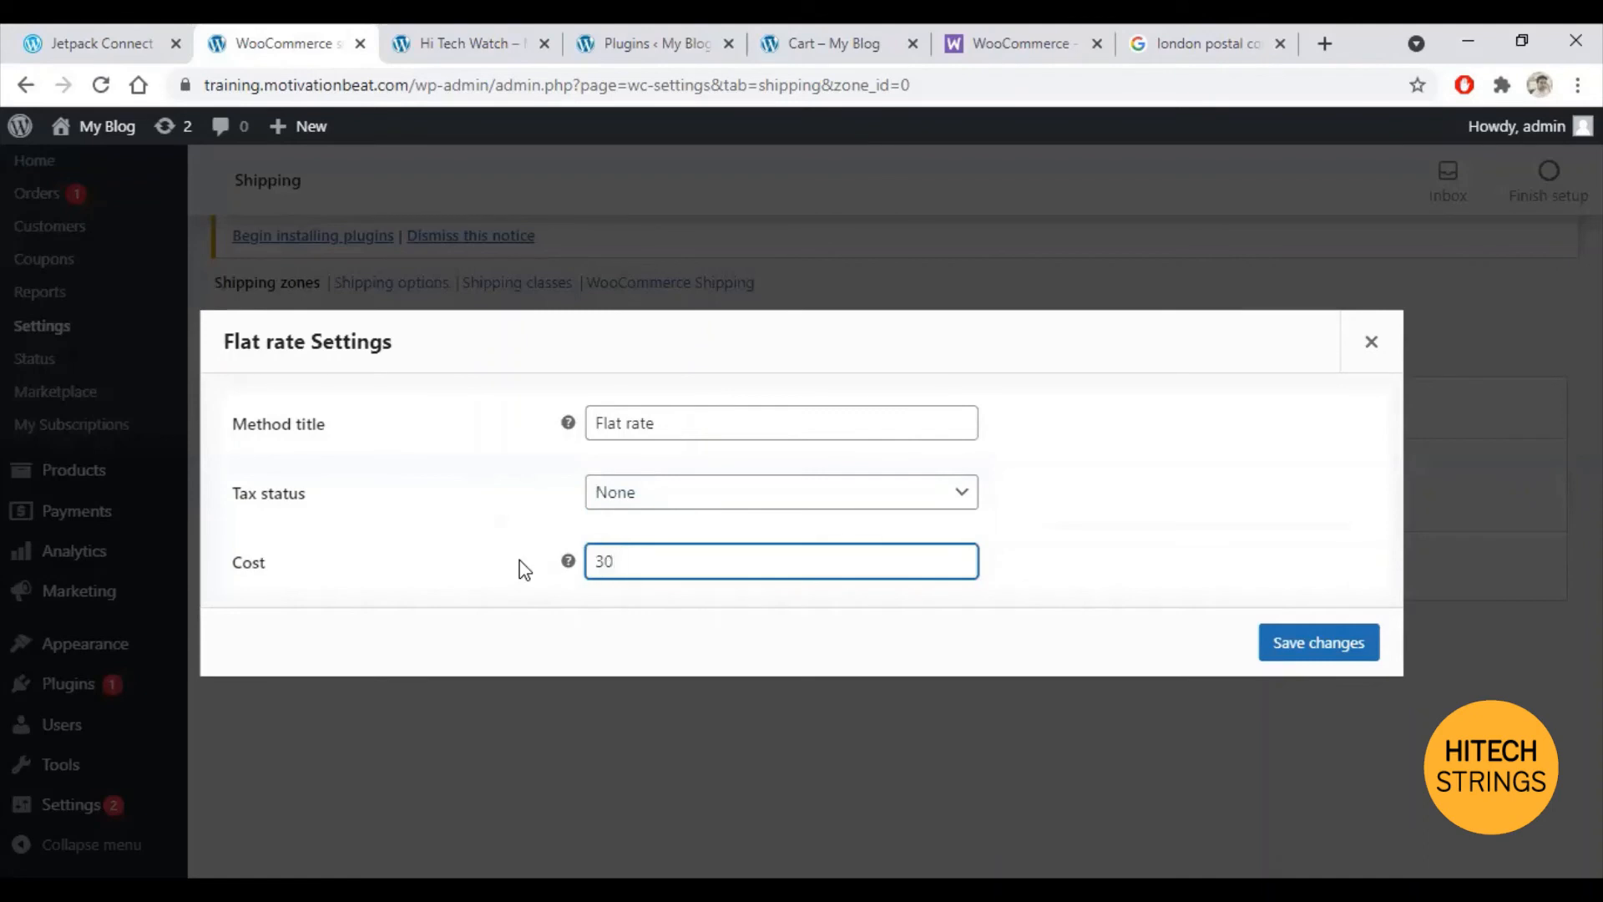
click(1332, 643)
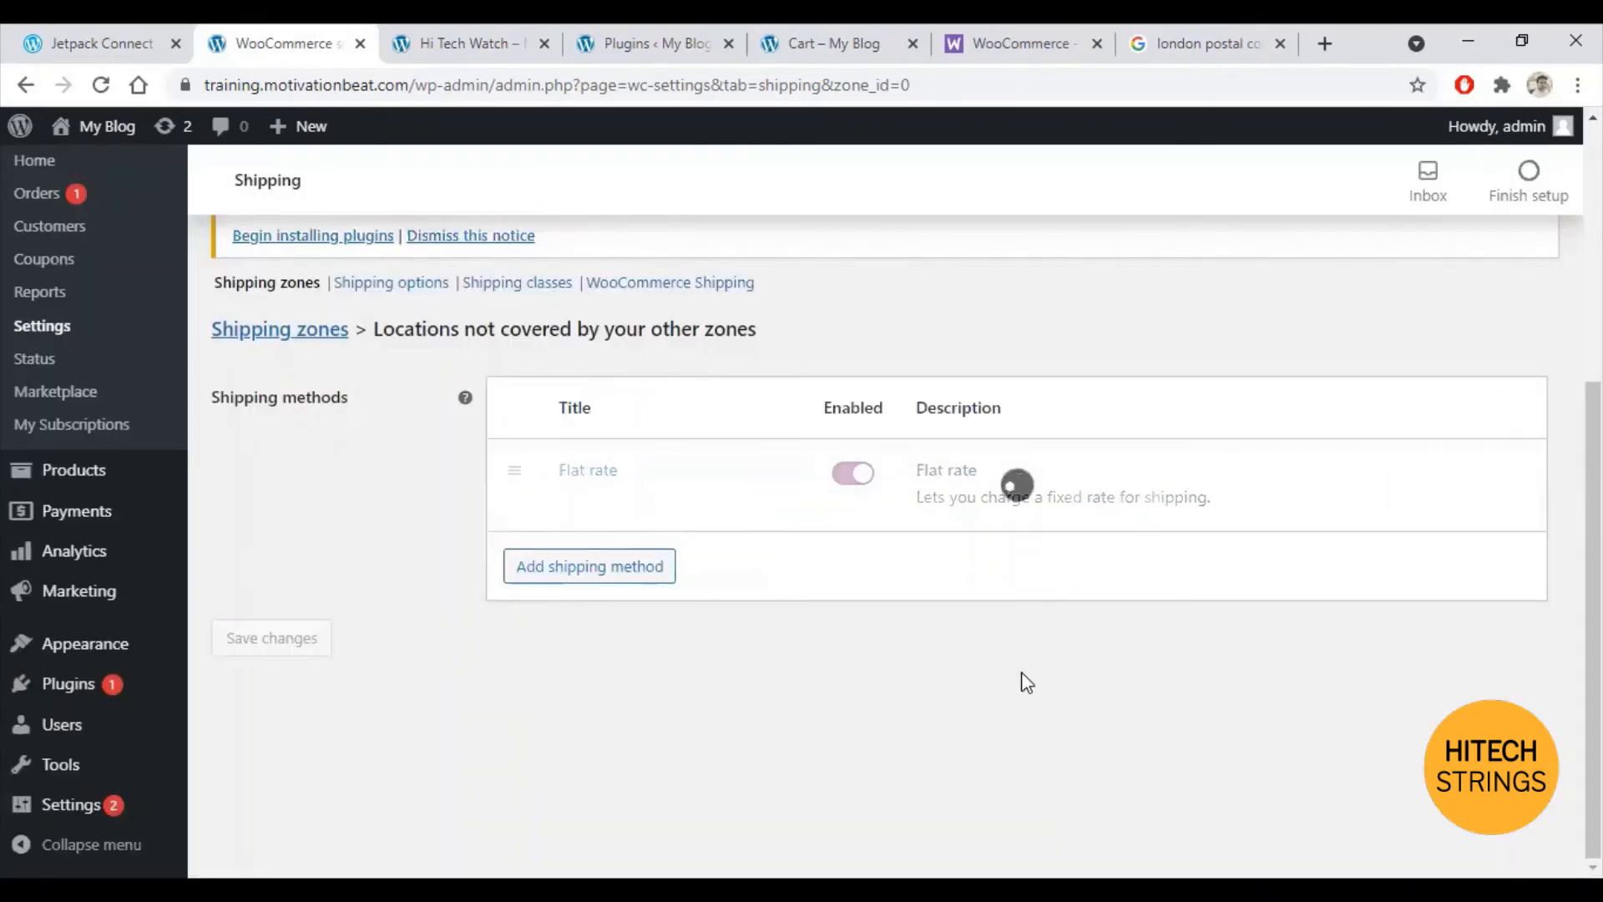
click(759, 38)
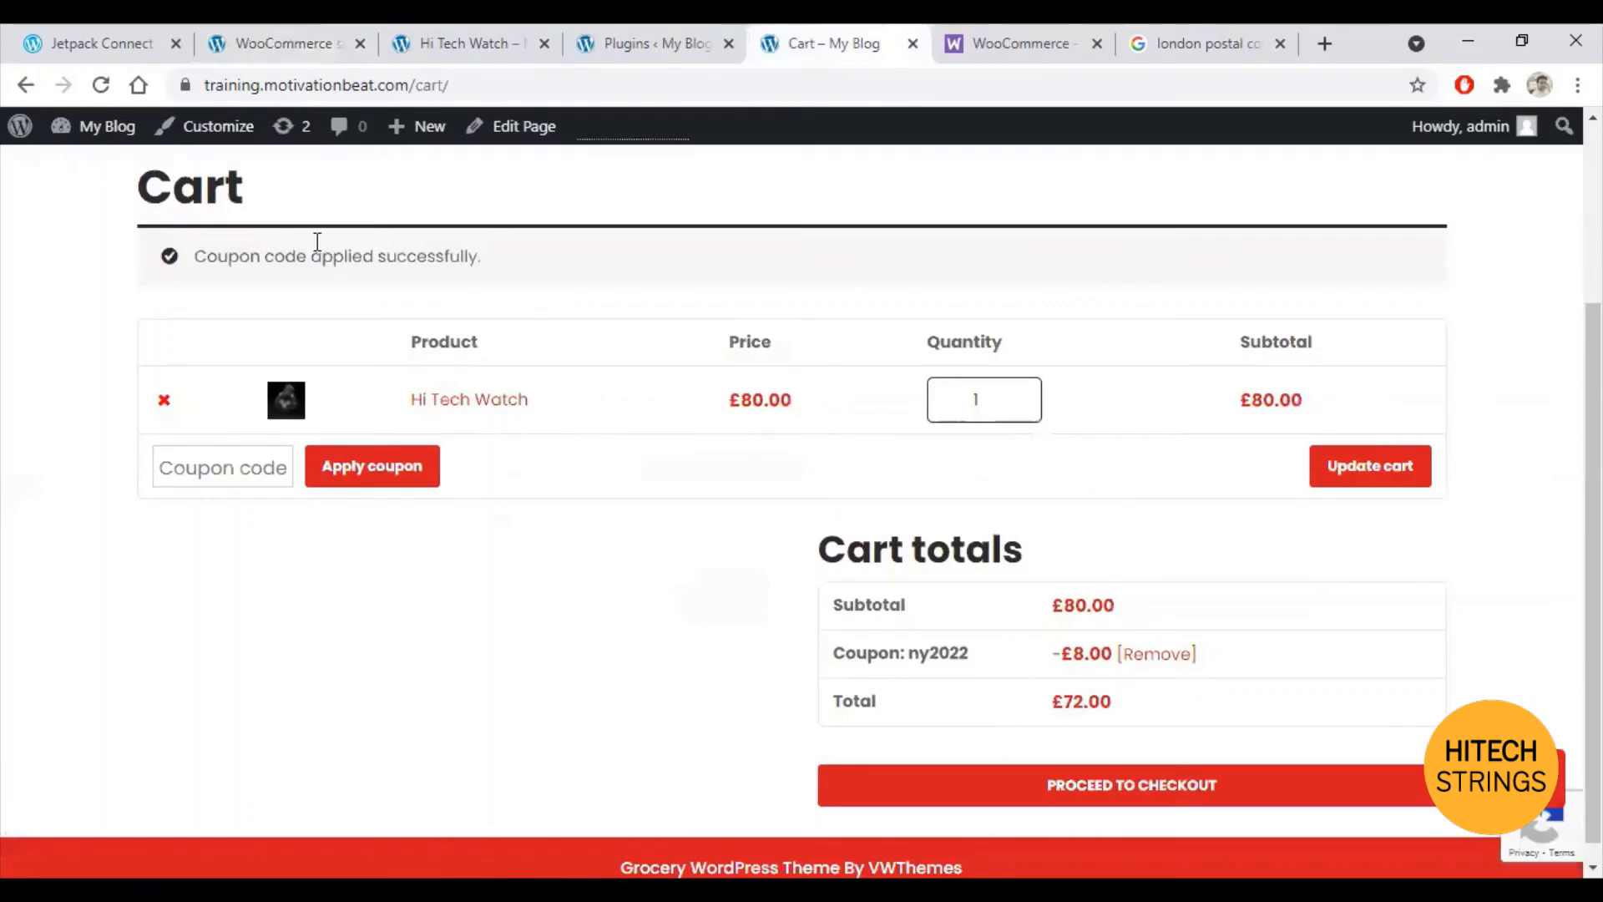
Step: Reload the cart to confirm £30.00 shipping and a £102.00 total, then return to Shipping zones
click(101, 84)
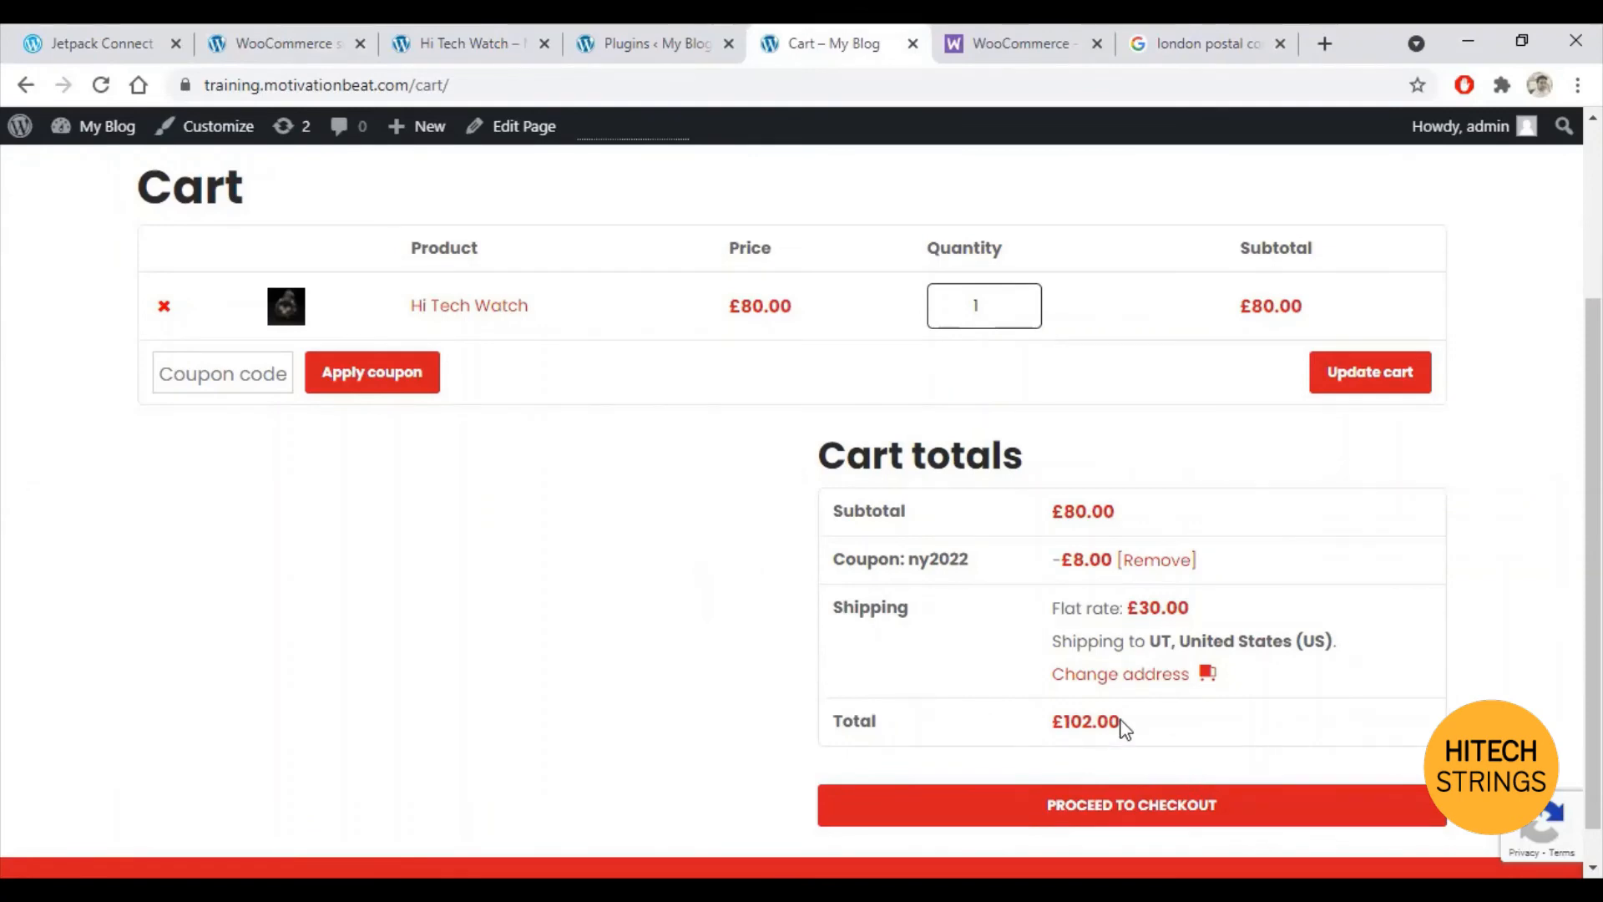
click(284, 43)
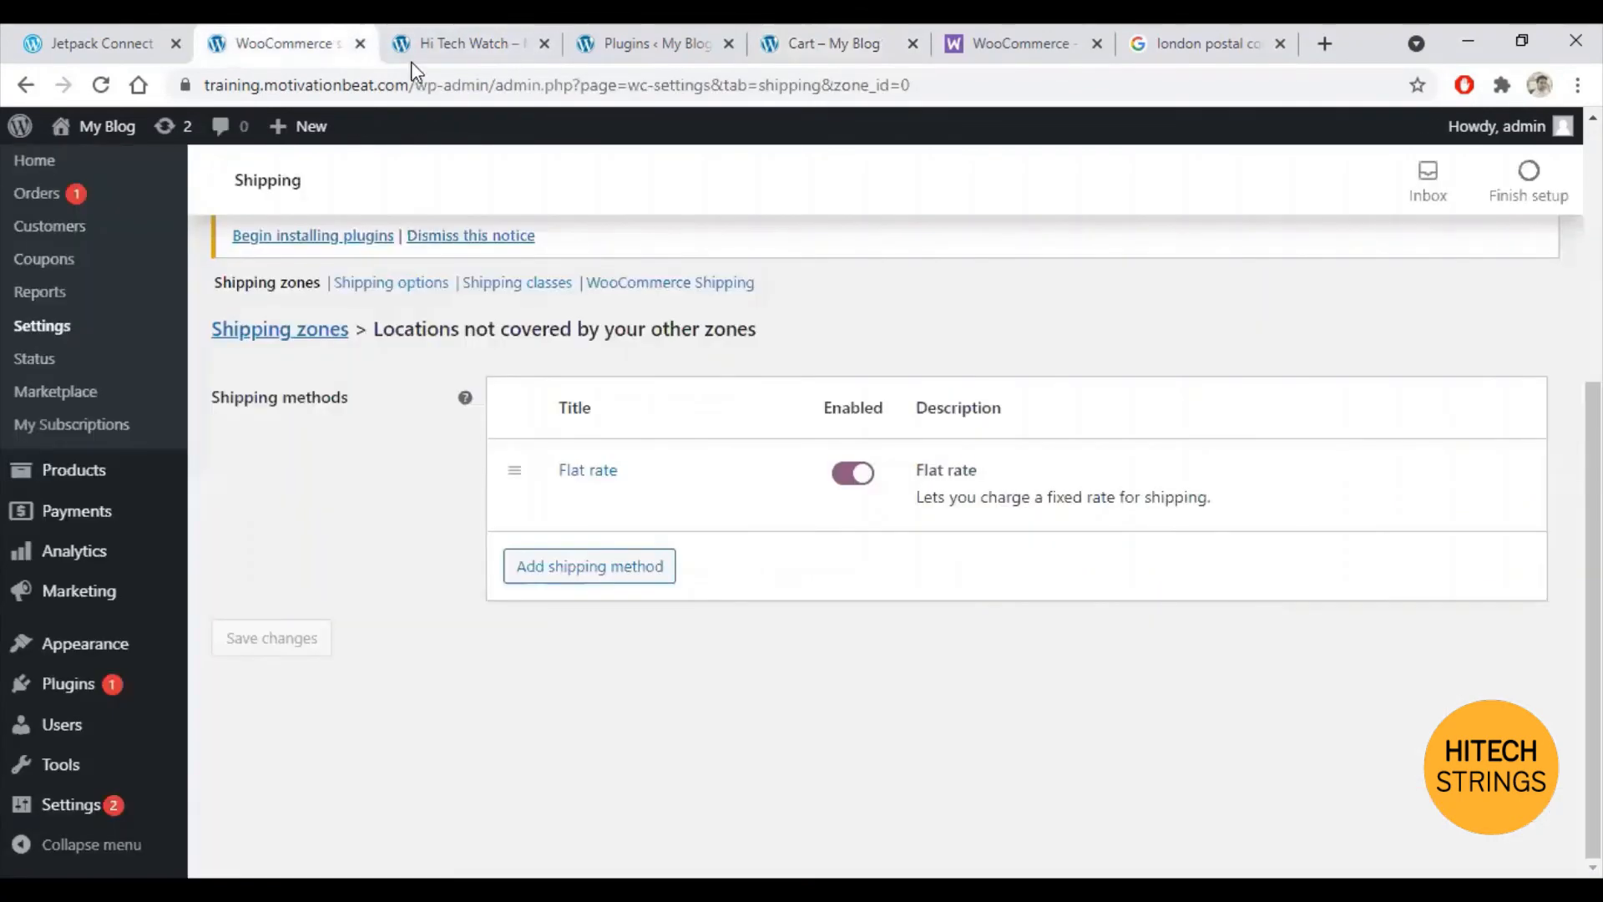
scroll(668, 524, up, 2)
scroll(672, 524, down, 1)
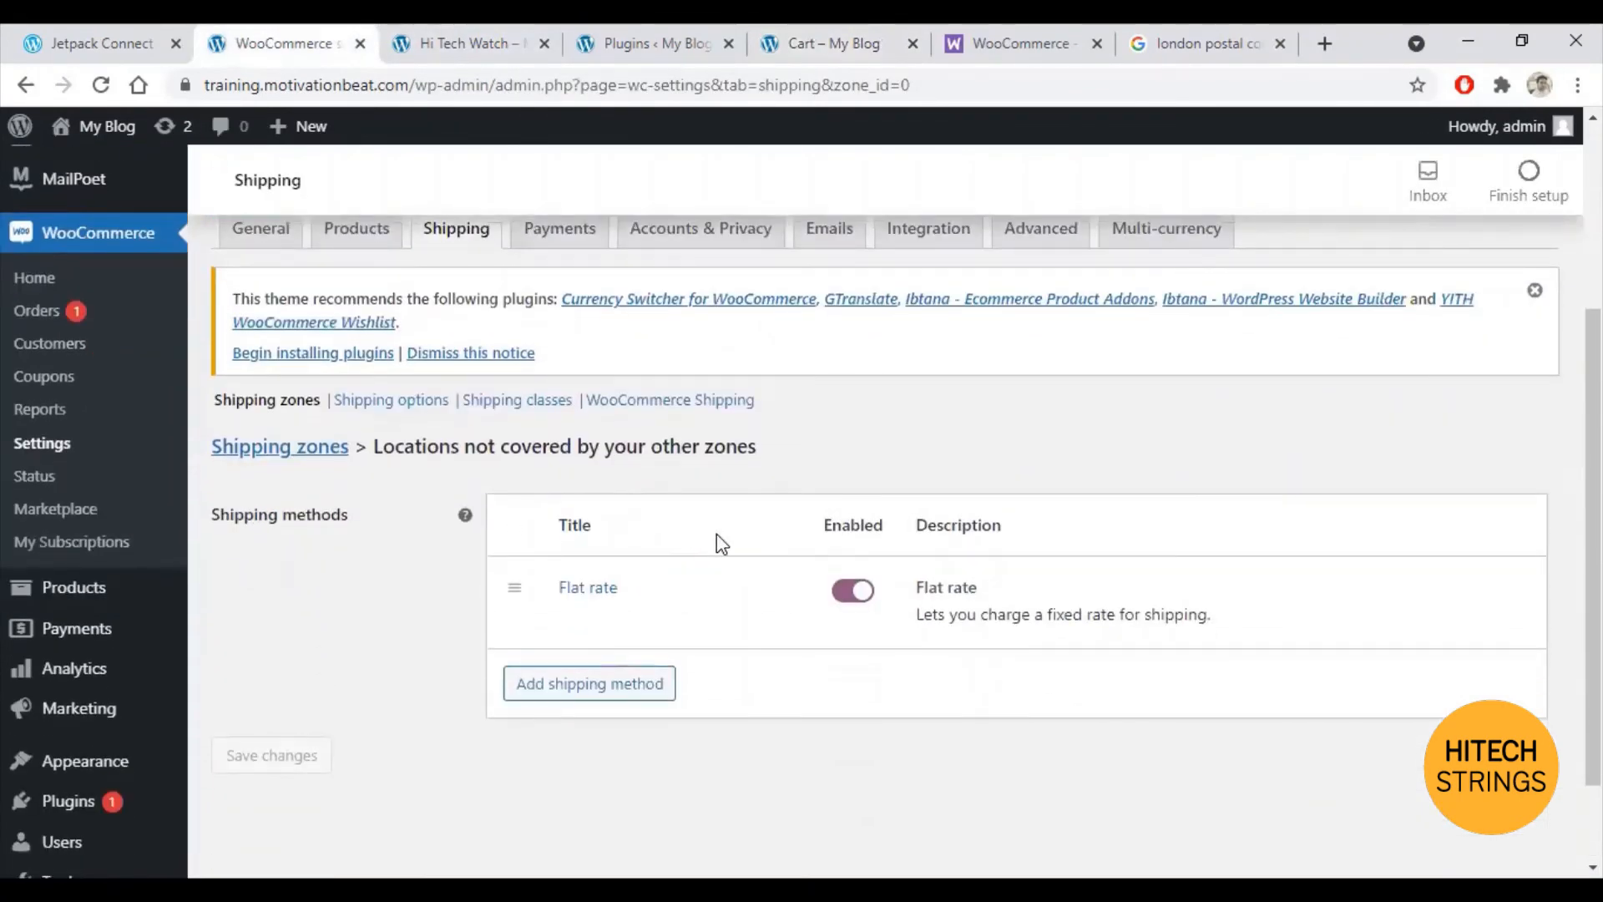
click(451, 238)
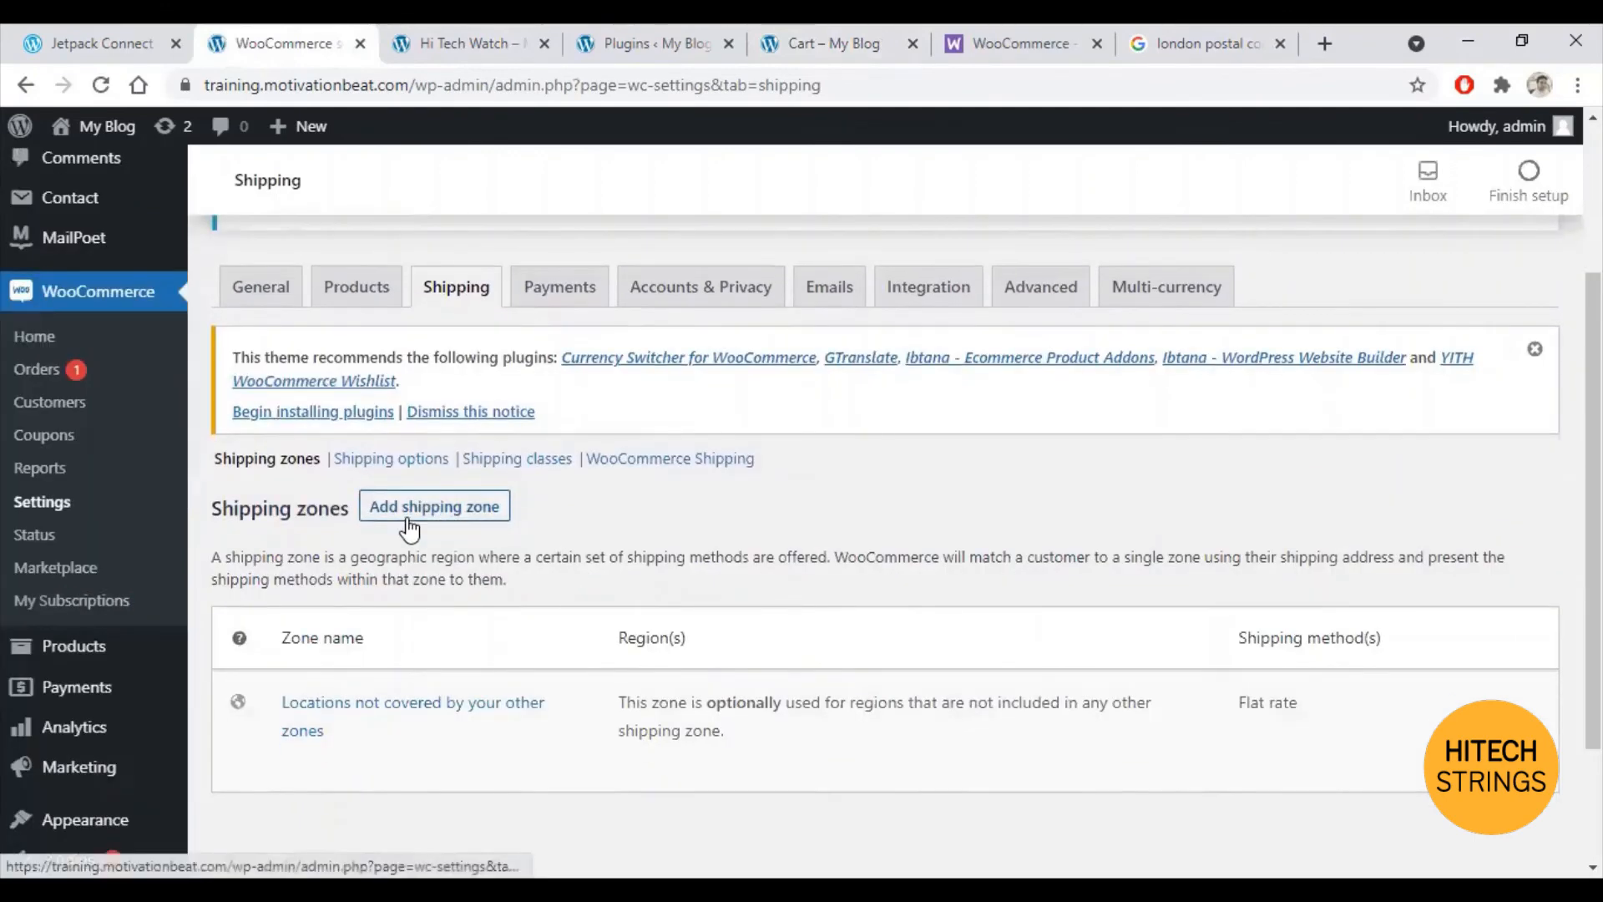
Step: Add a new shipping zone named 'United Kingdom' with United Kingdom (UK) as its region
click(405, 526)
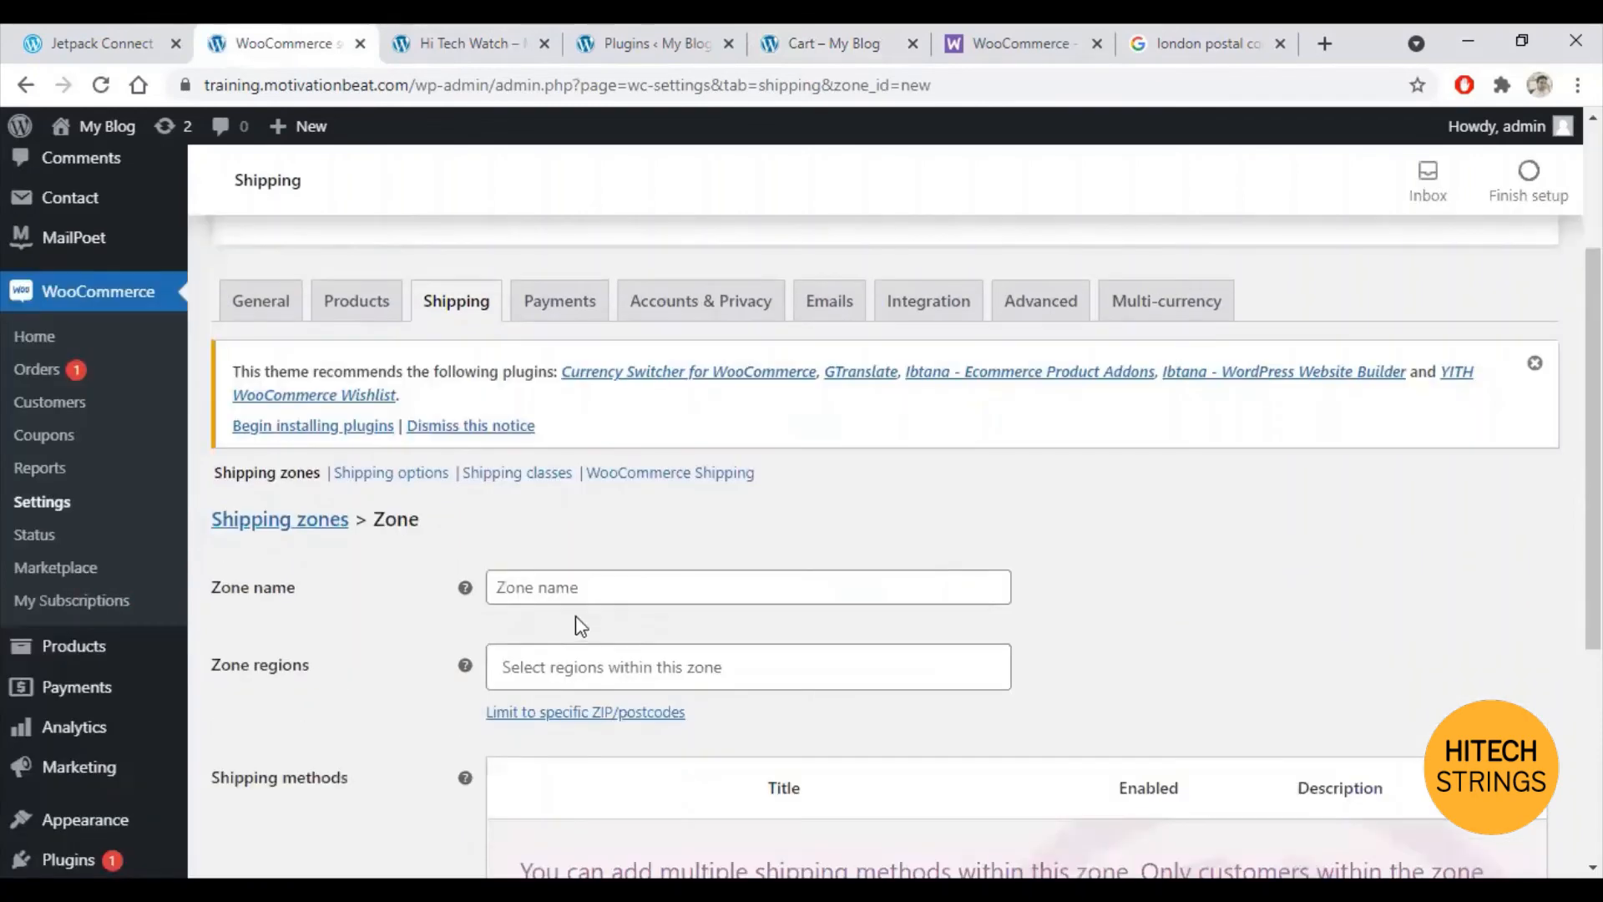
click(573, 596)
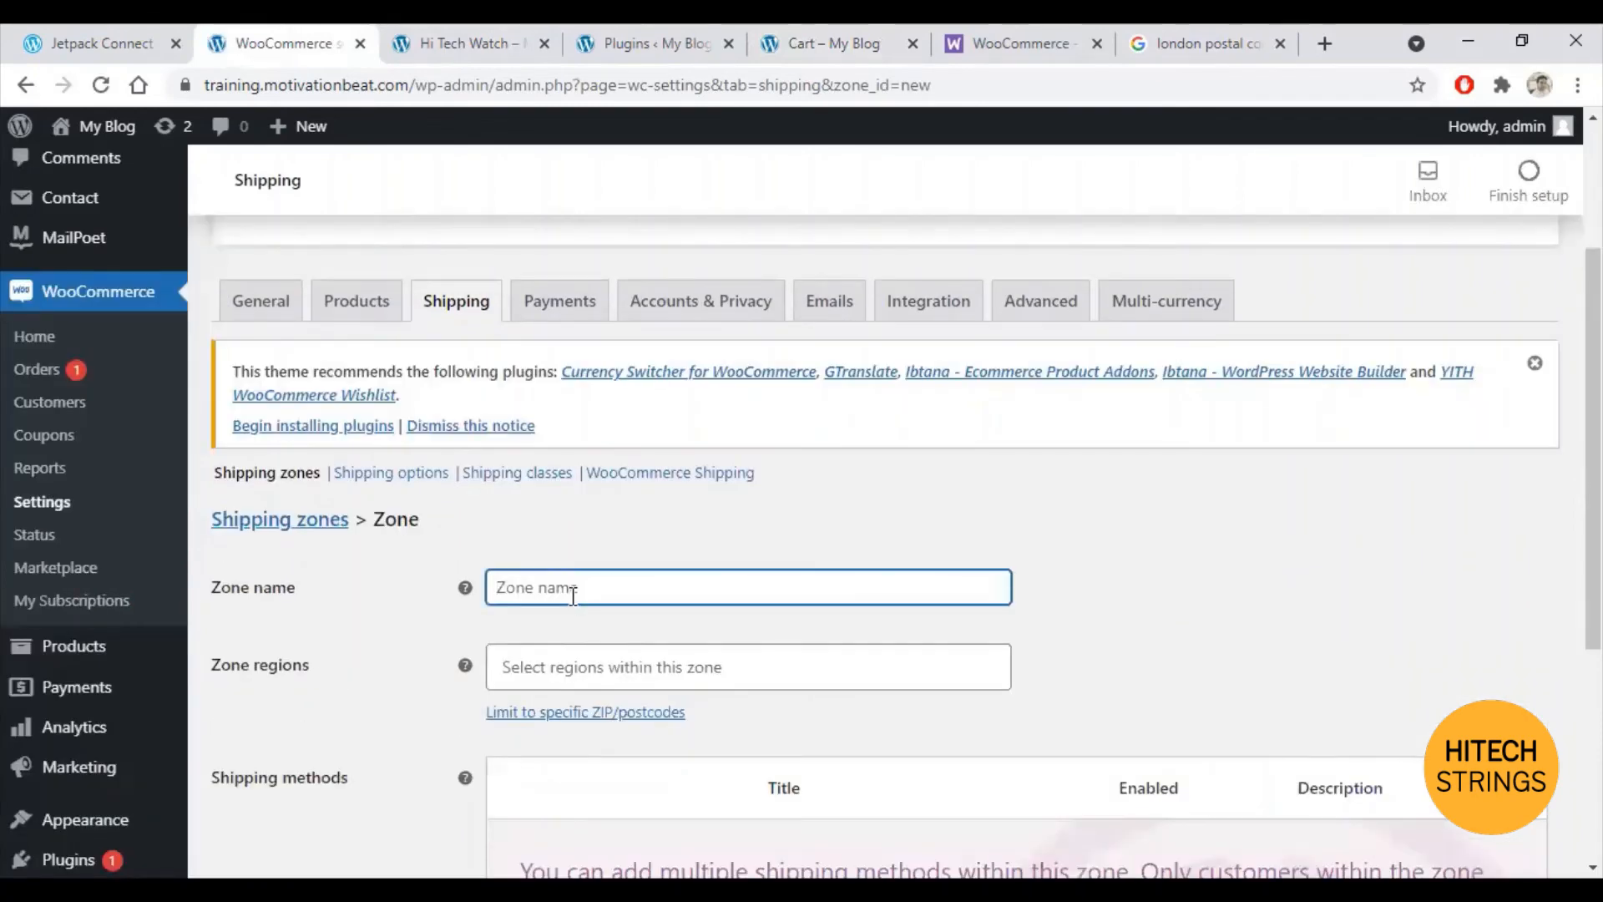
text(United )
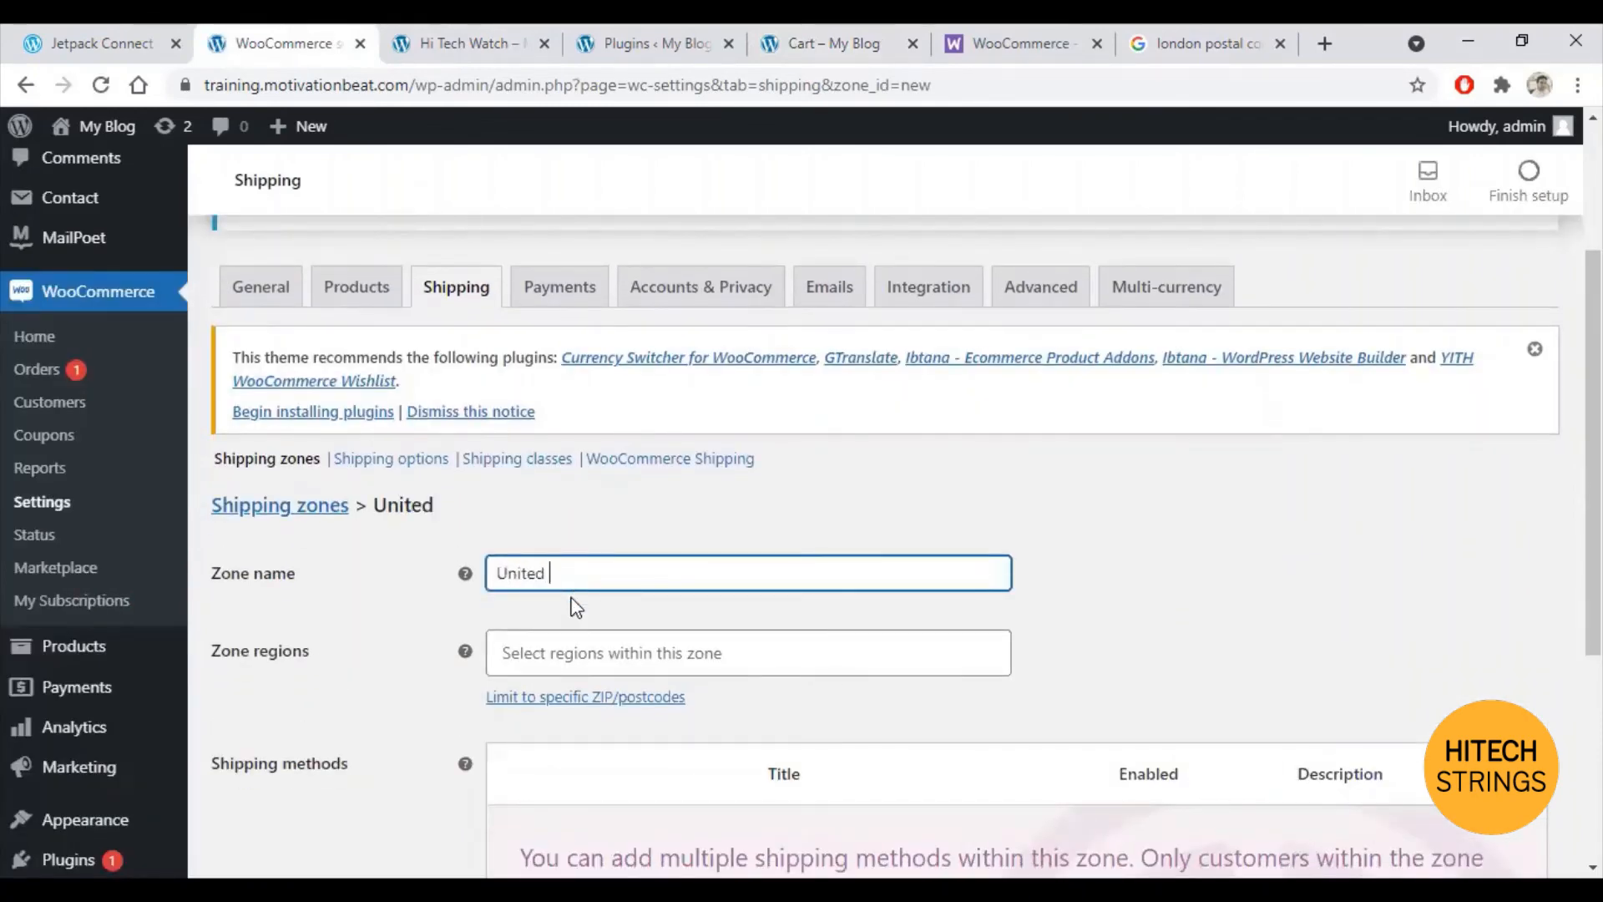
text(Kingdom)
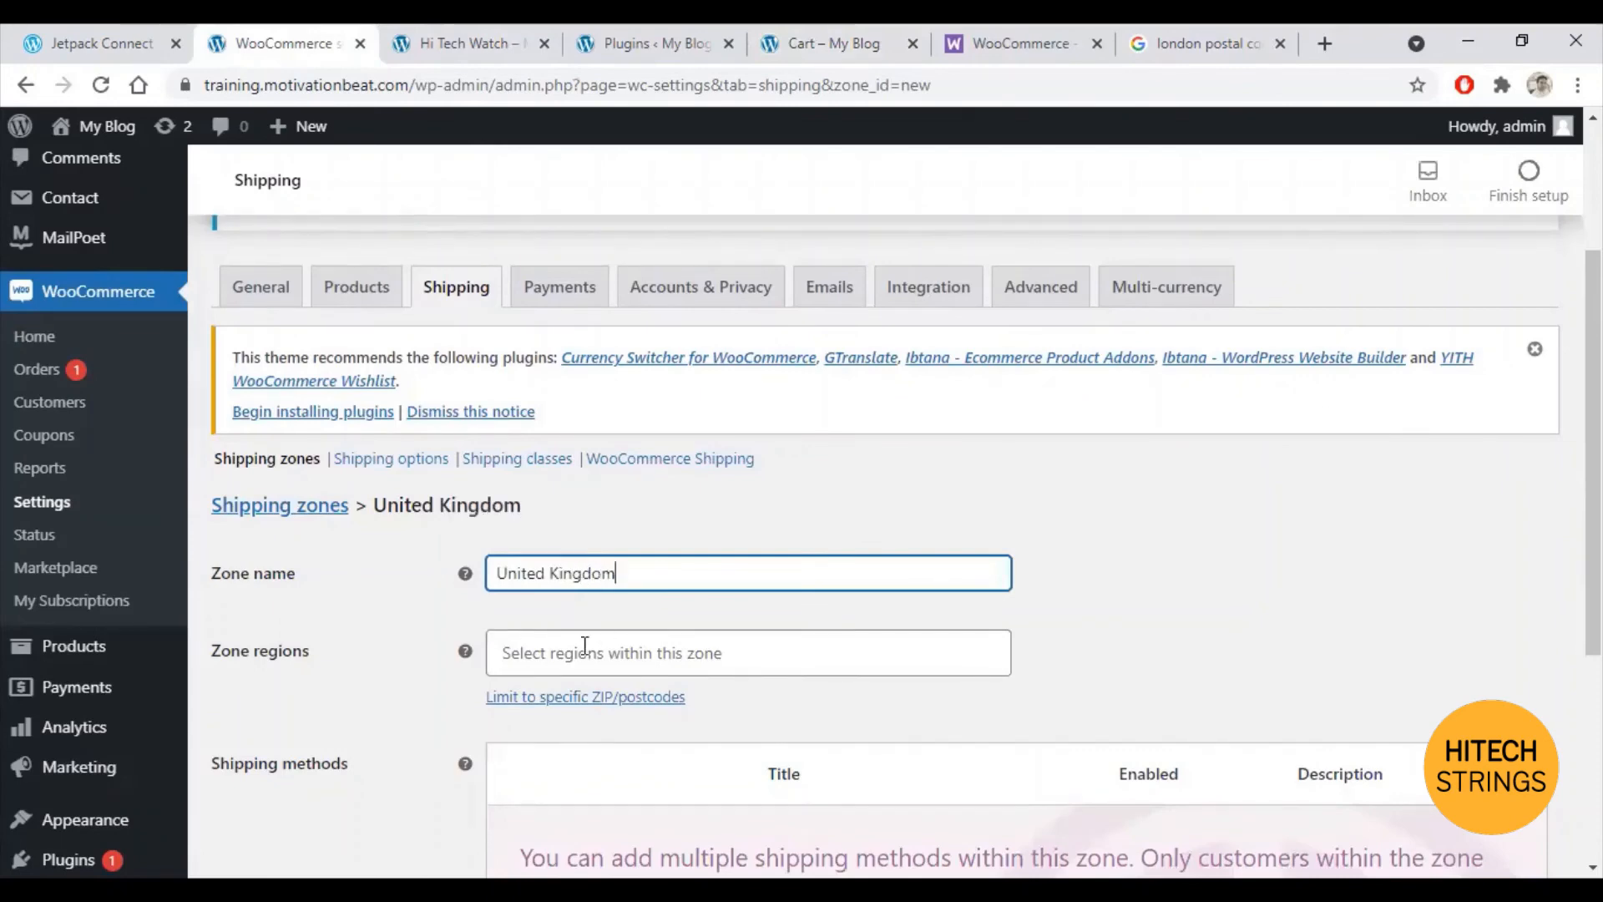
click(584, 652)
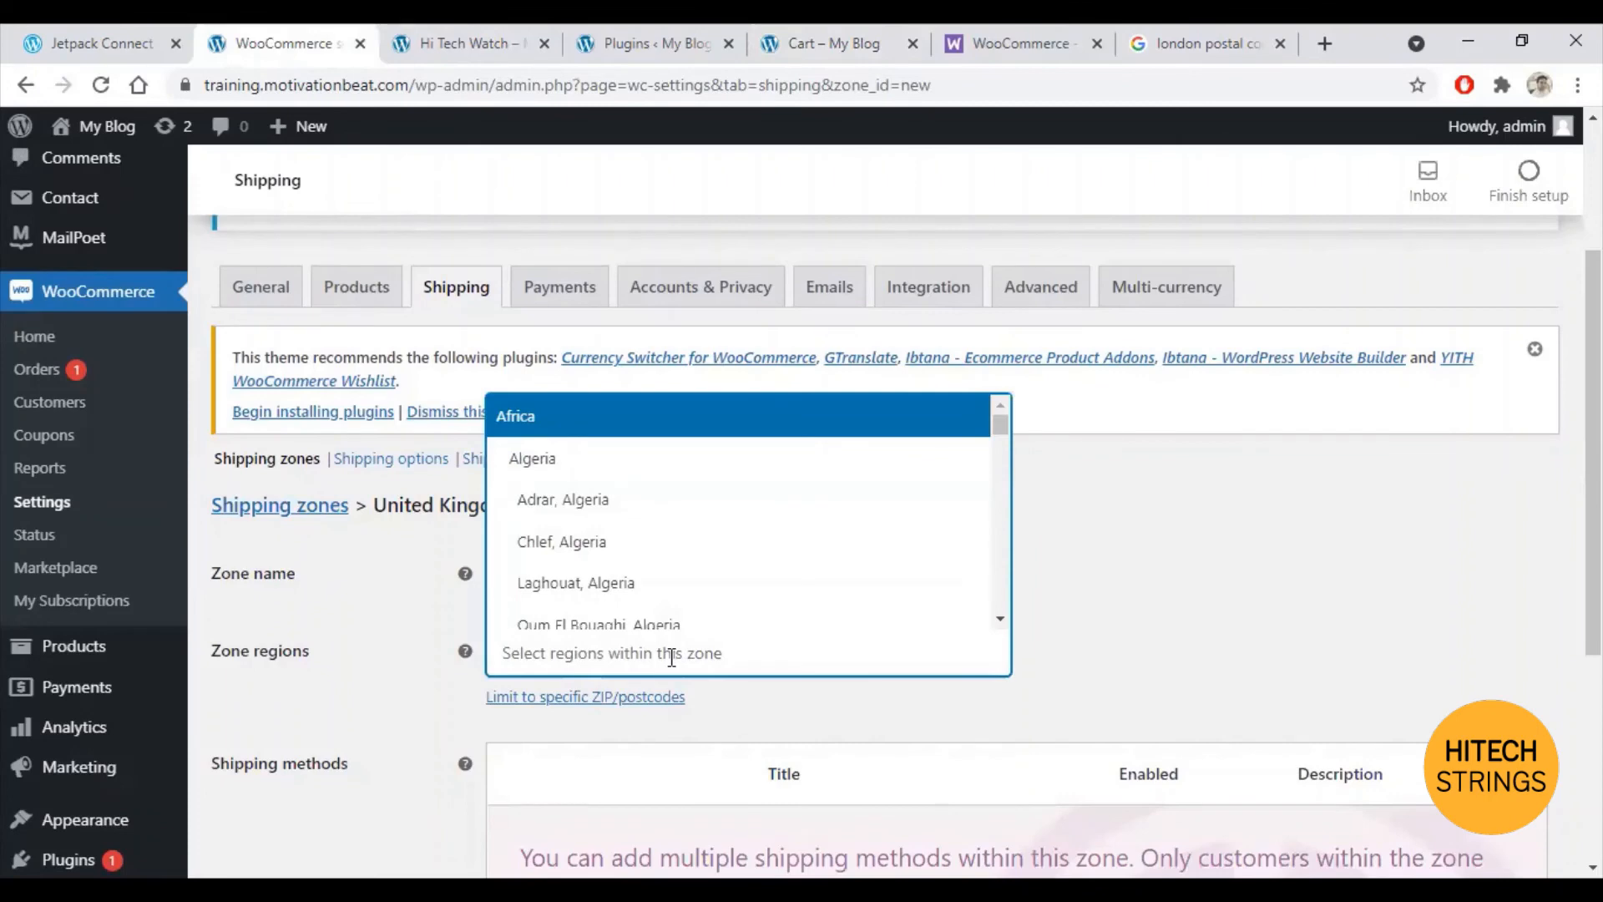
text(united)
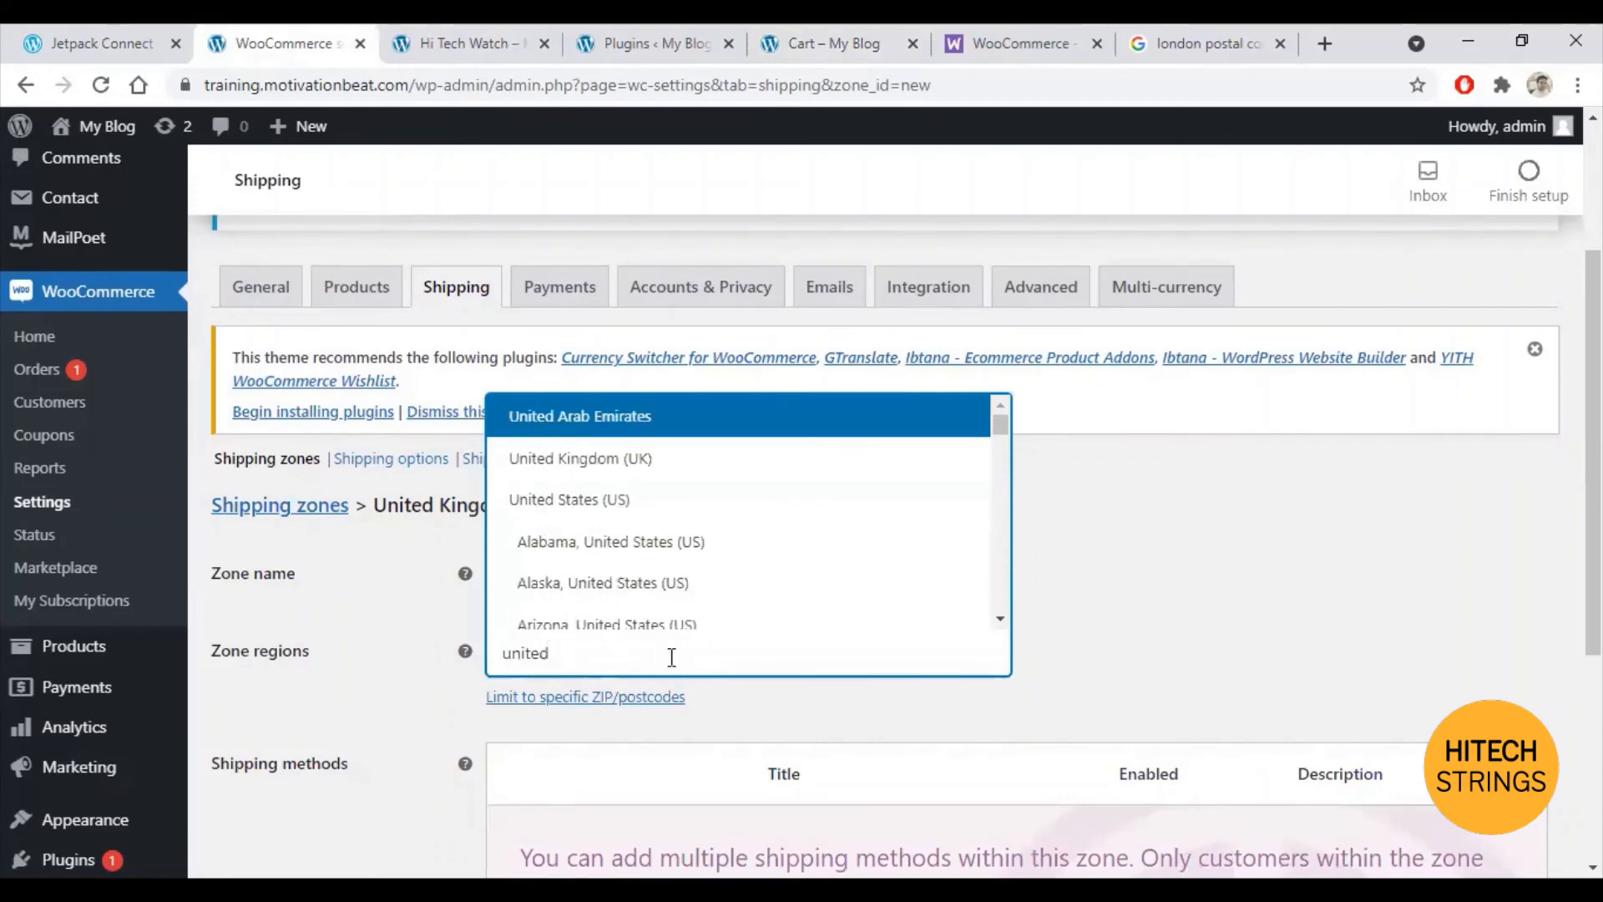
click(614, 461)
scroll(1023, 585, down, 2)
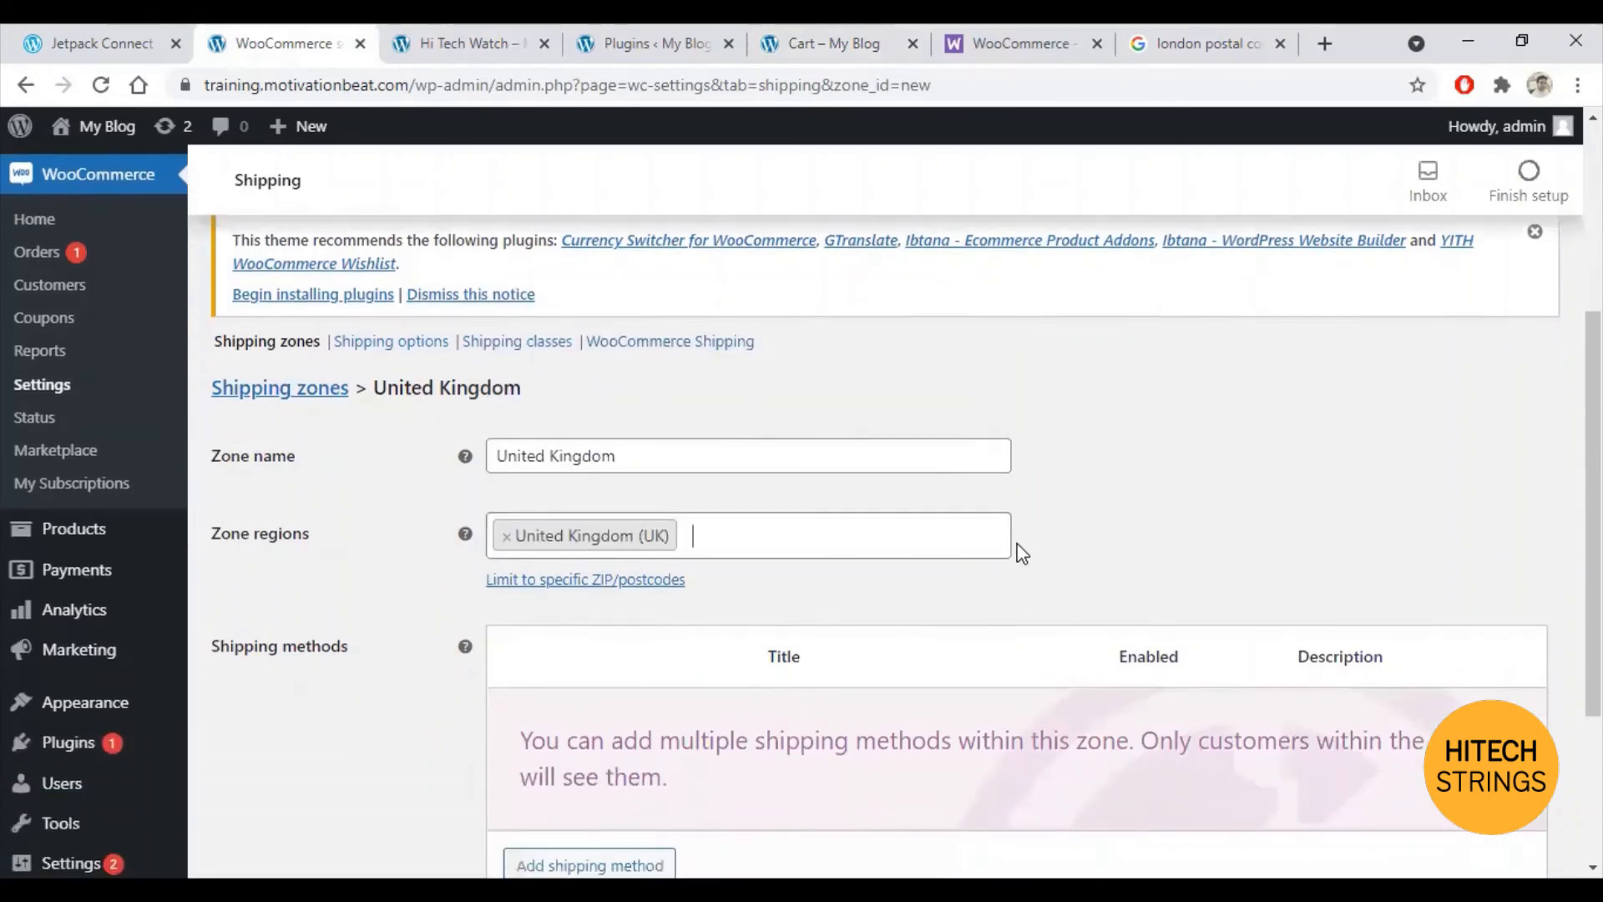
scroll(1019, 455, down, 3)
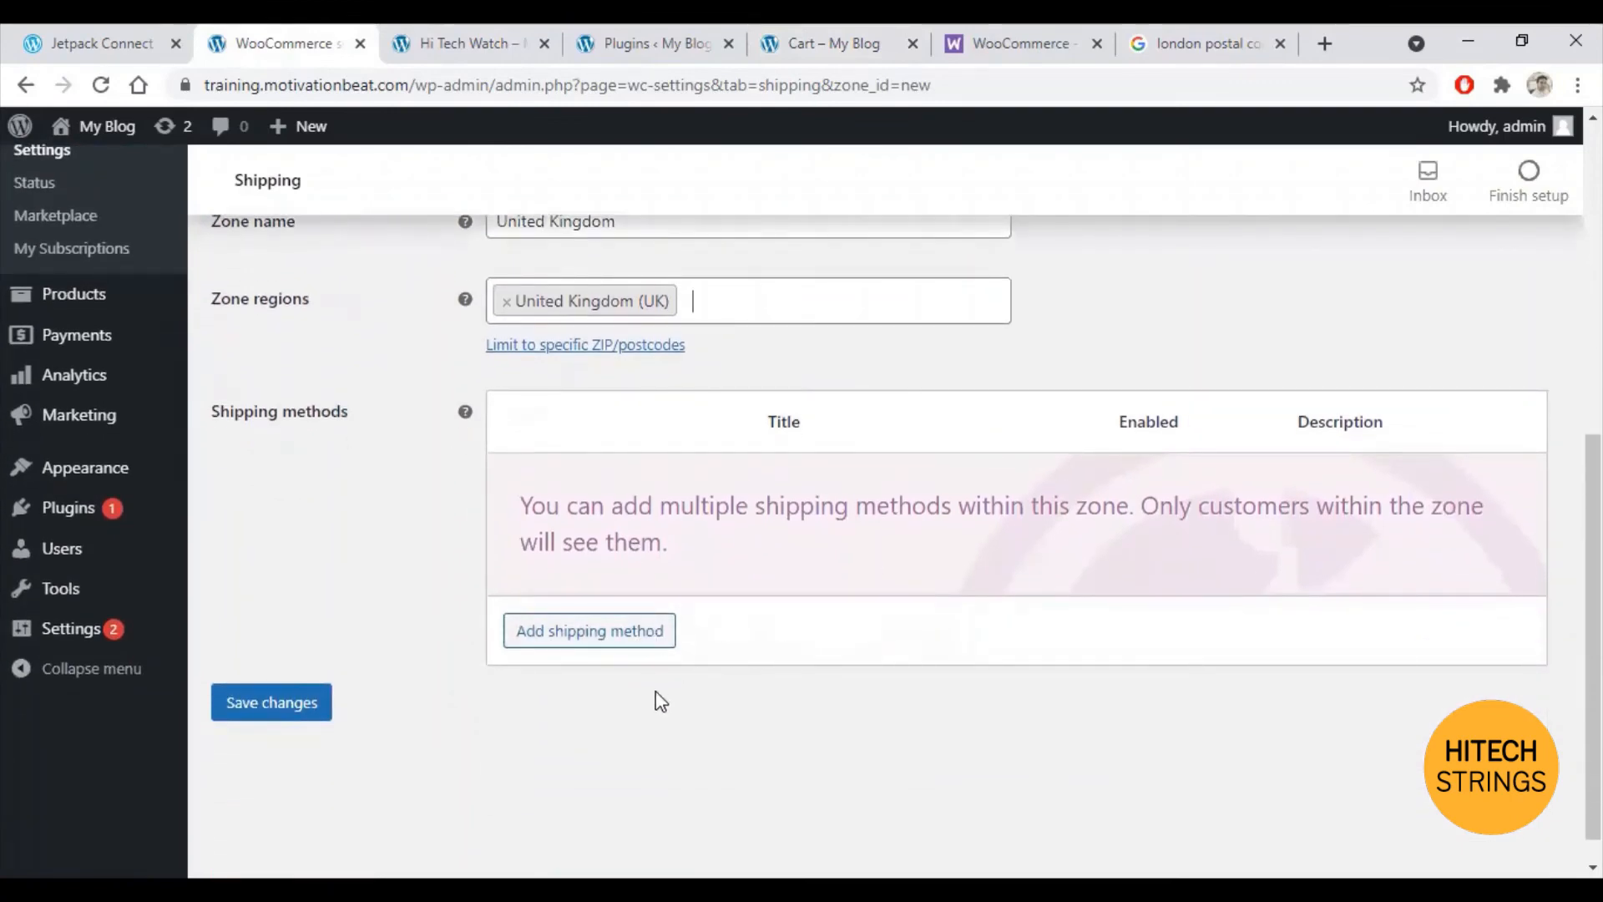
Step: Add a Flat rate method to the UK zone with tax status None and cost 20
click(583, 631)
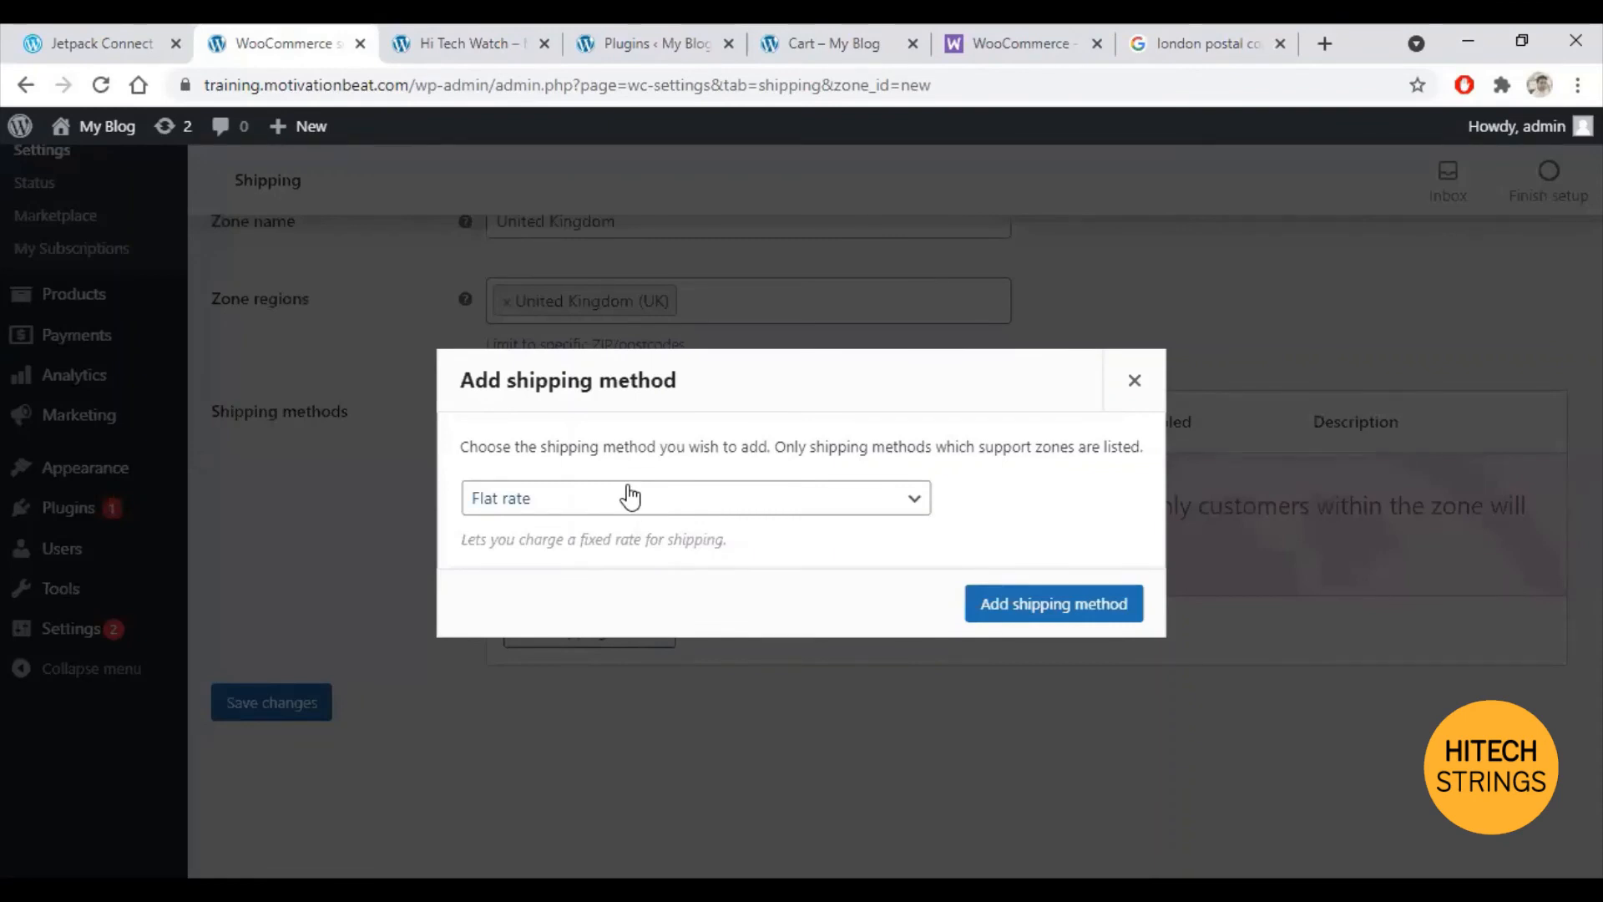
click(1055, 607)
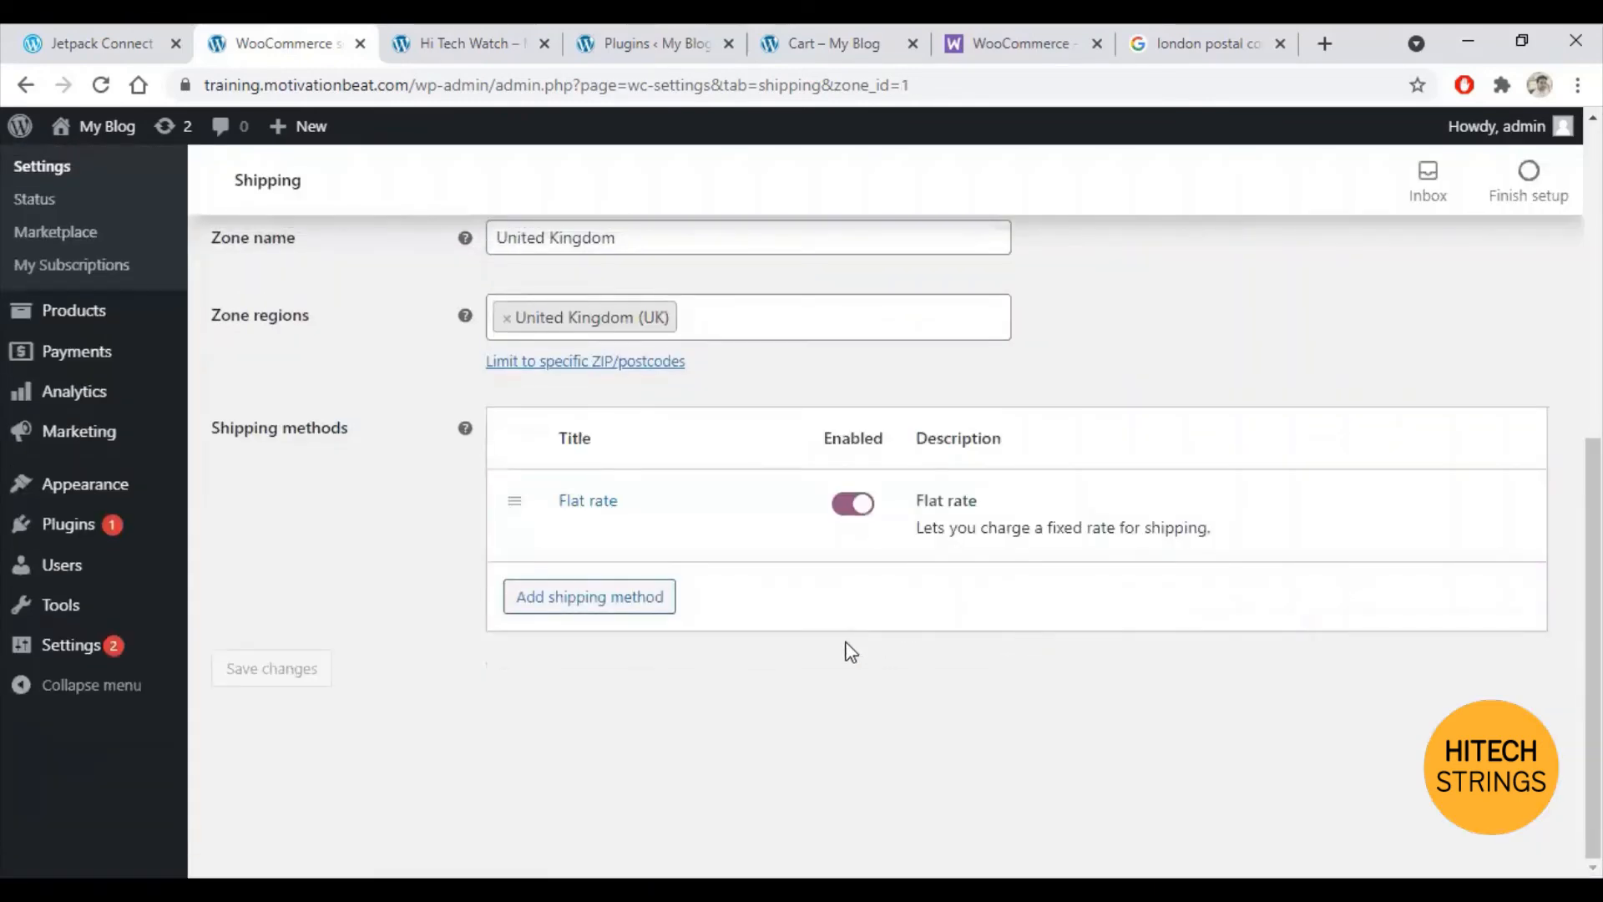
click(573, 535)
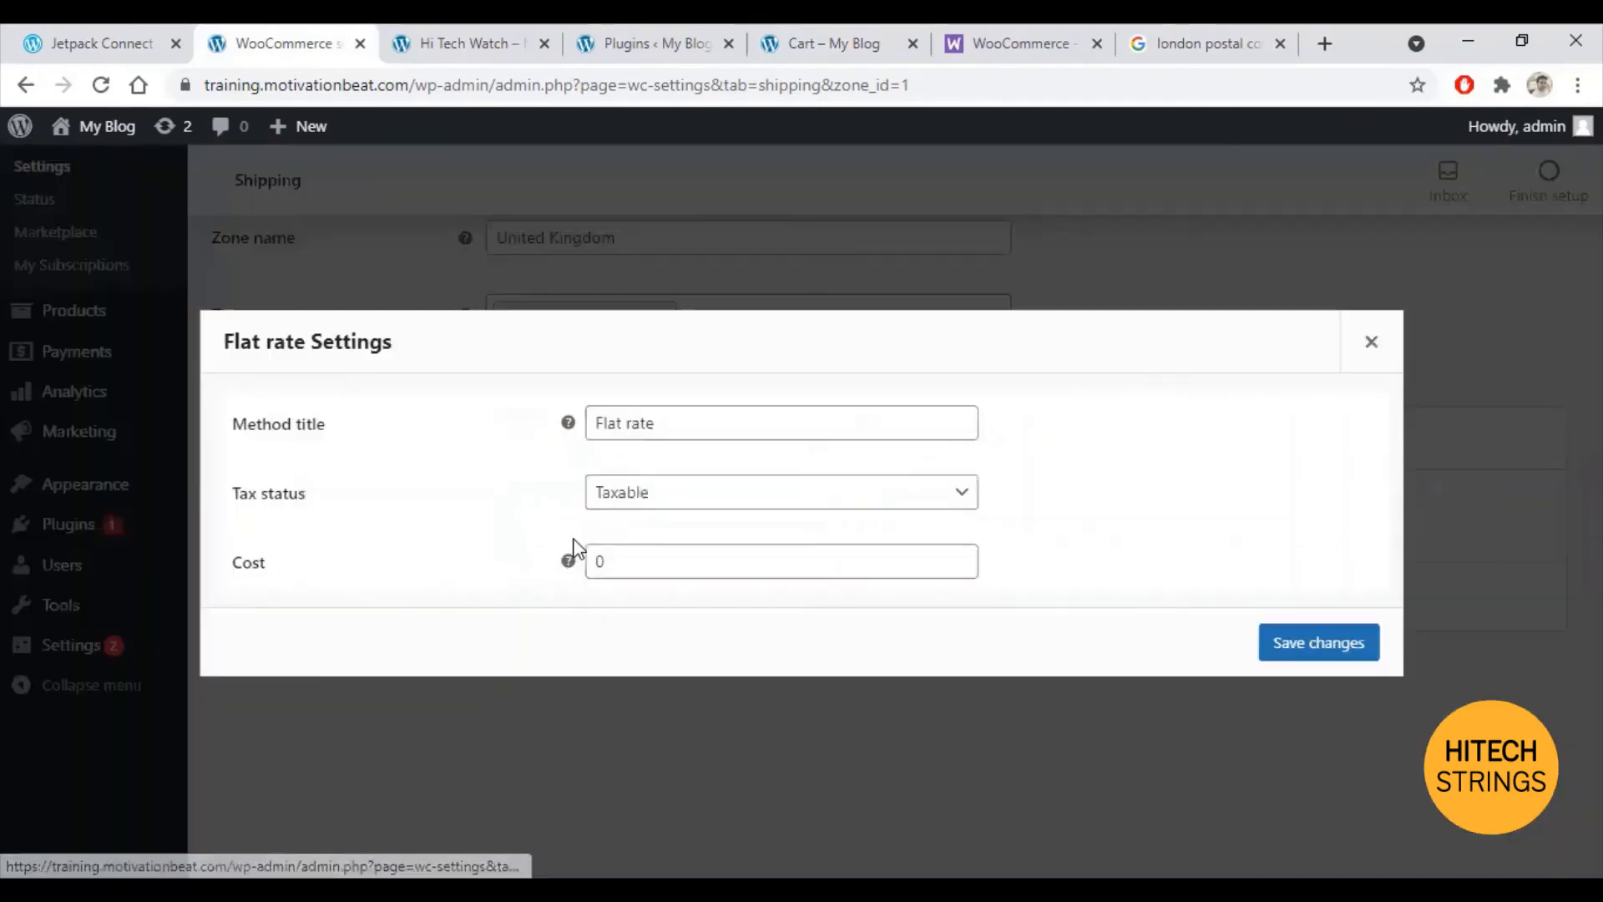
click(826, 500)
click(676, 541)
double_click(599, 561)
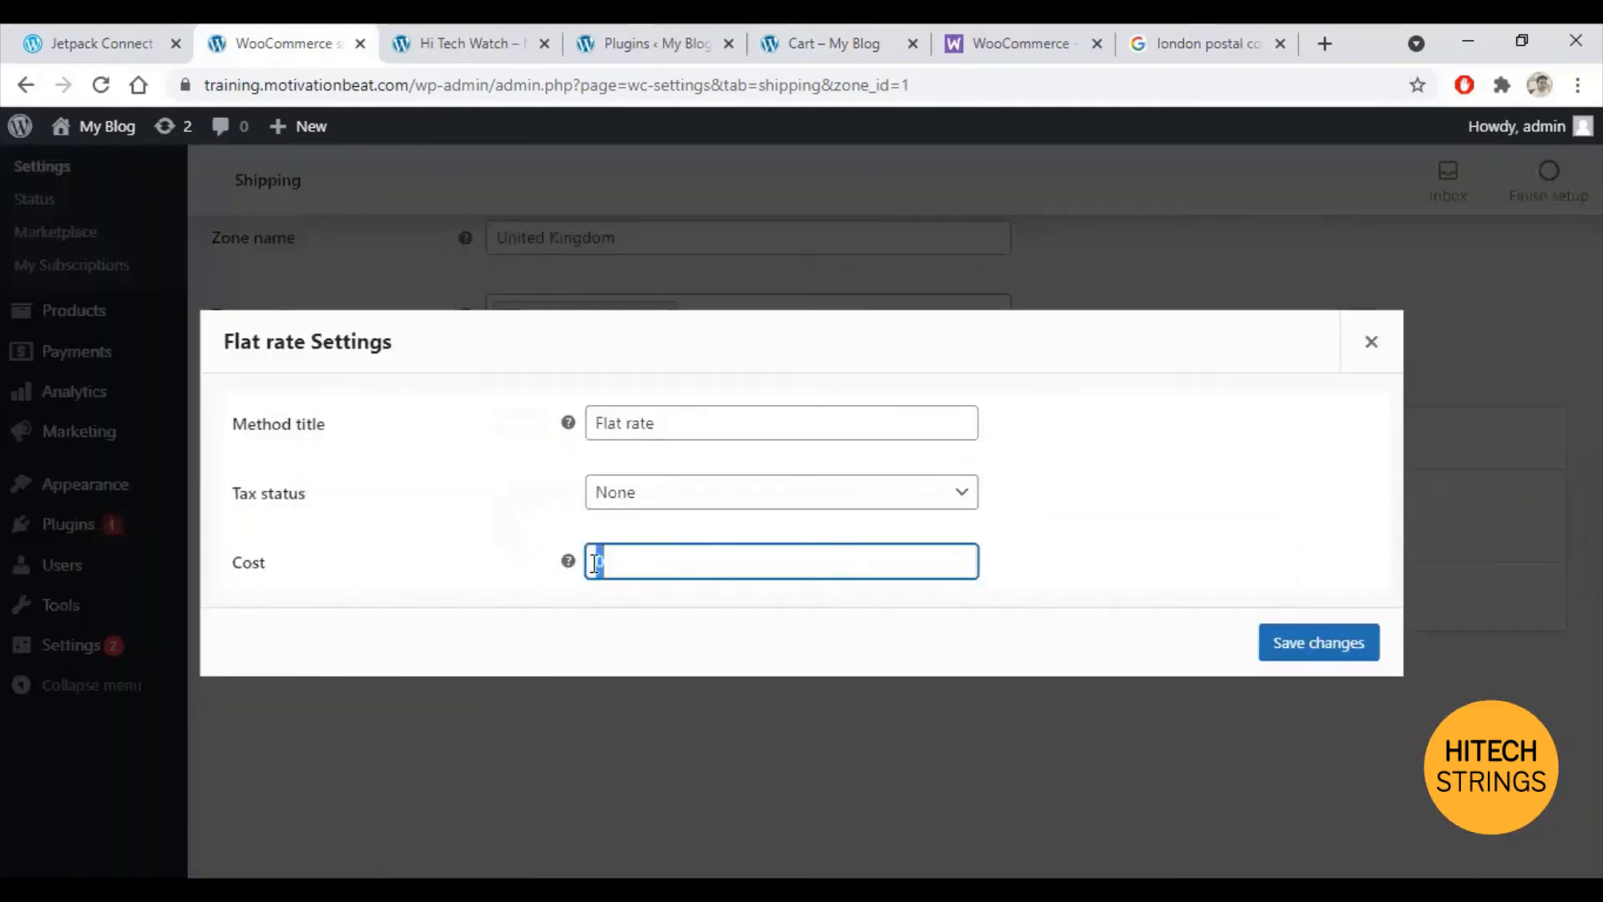
text(20)
click(1344, 648)
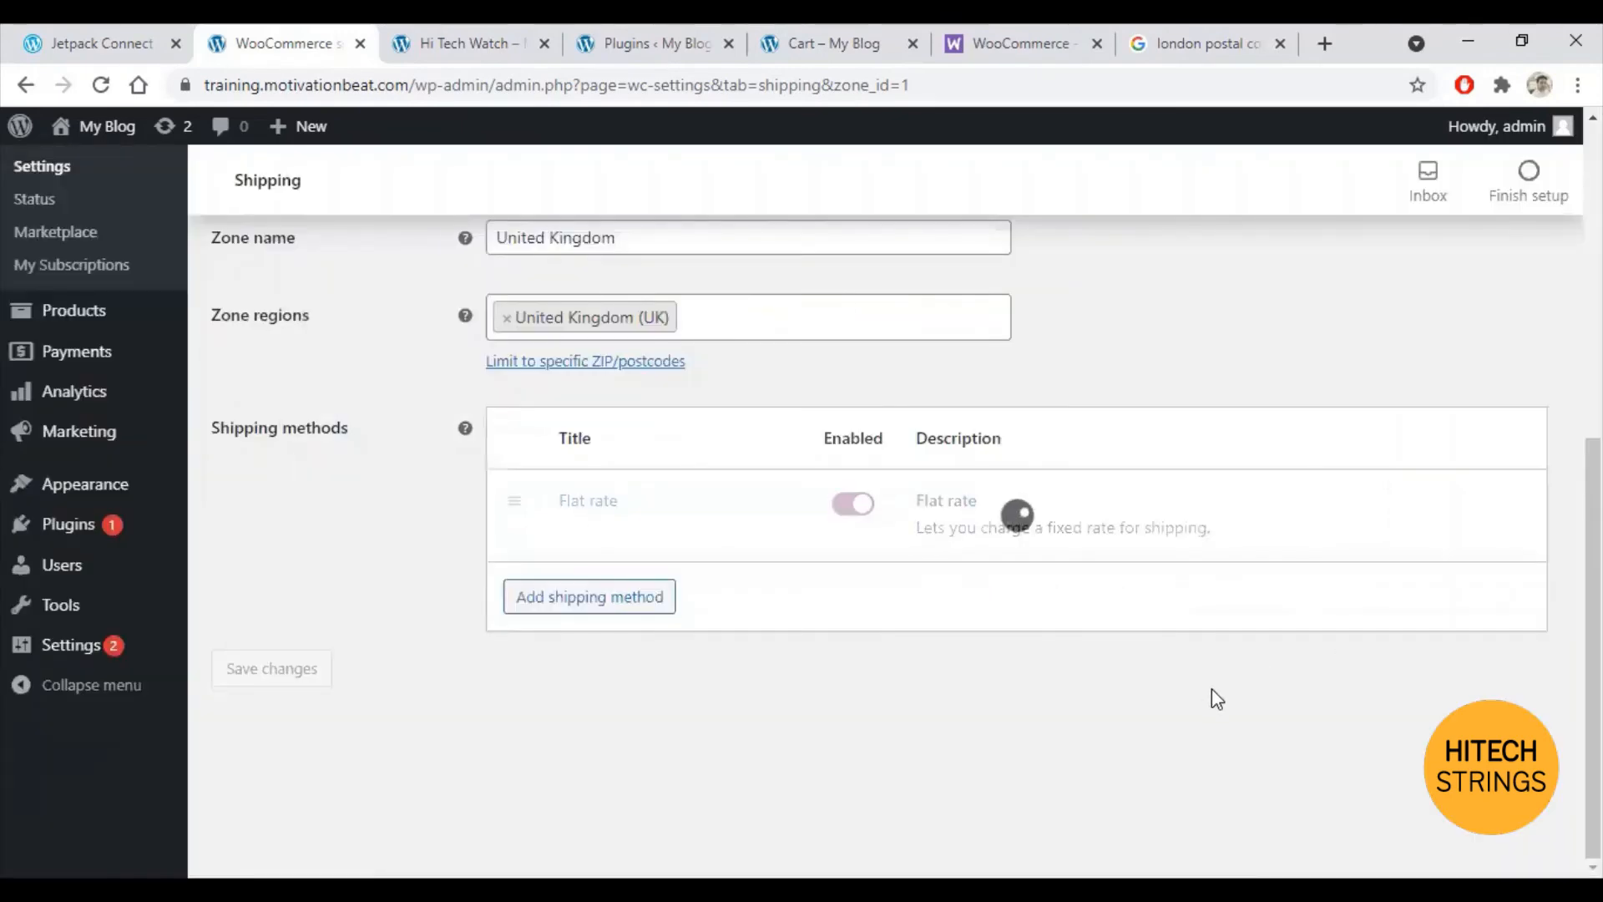
Step: Calculate cart shipping for United Kingdom (UK), showing the £20.00 flat rate and £92.00 total
click(813, 33)
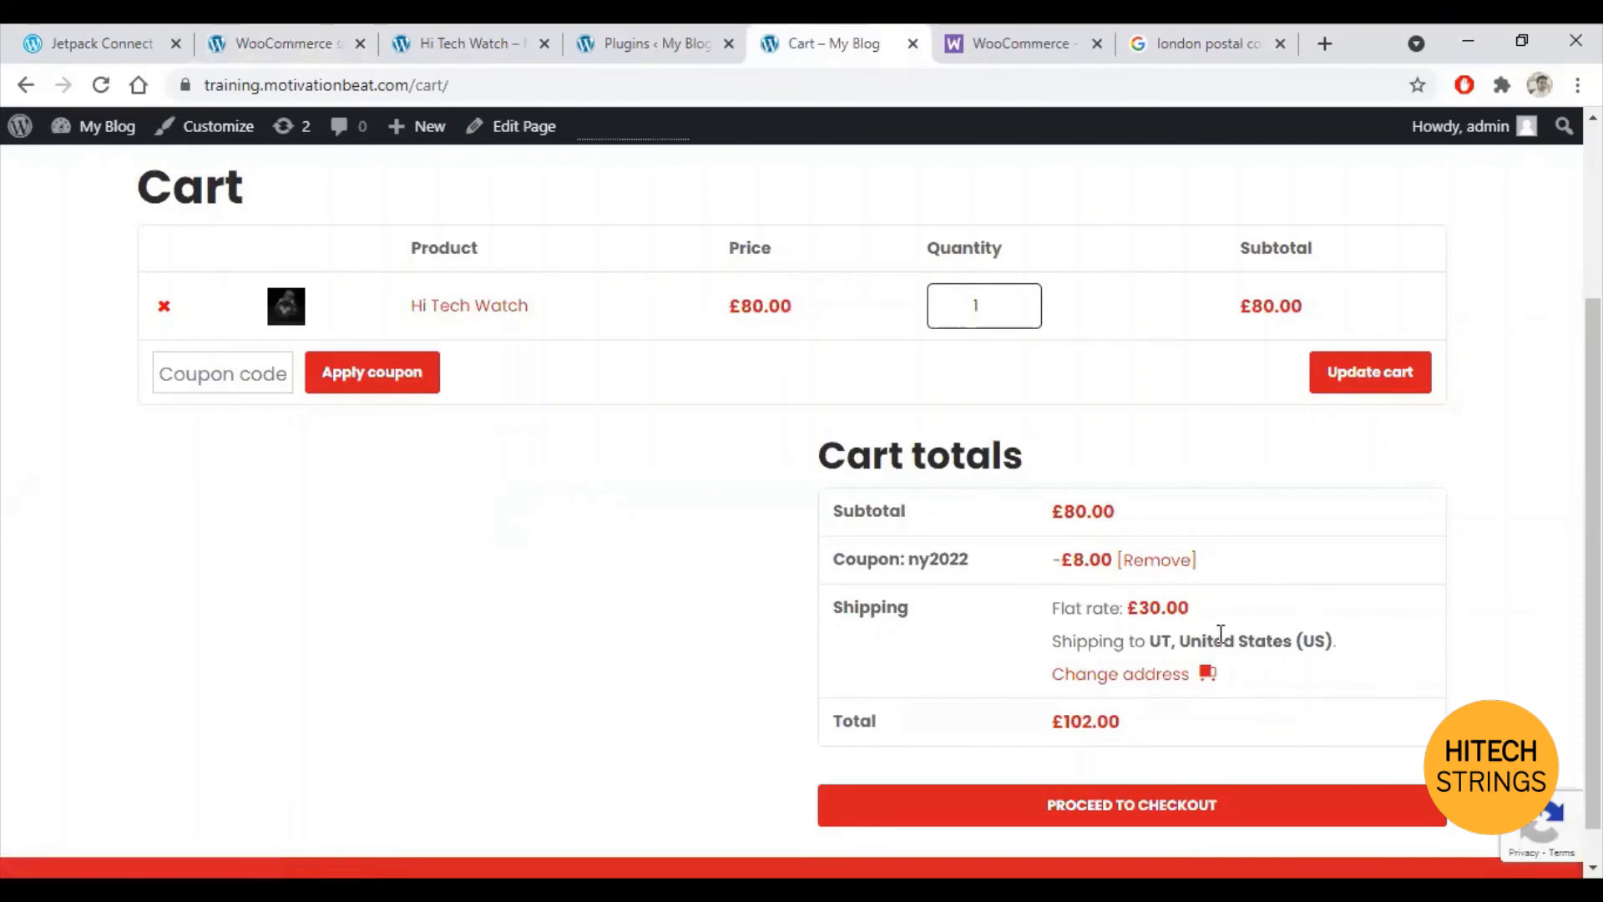
click(1207, 675)
click(1245, 734)
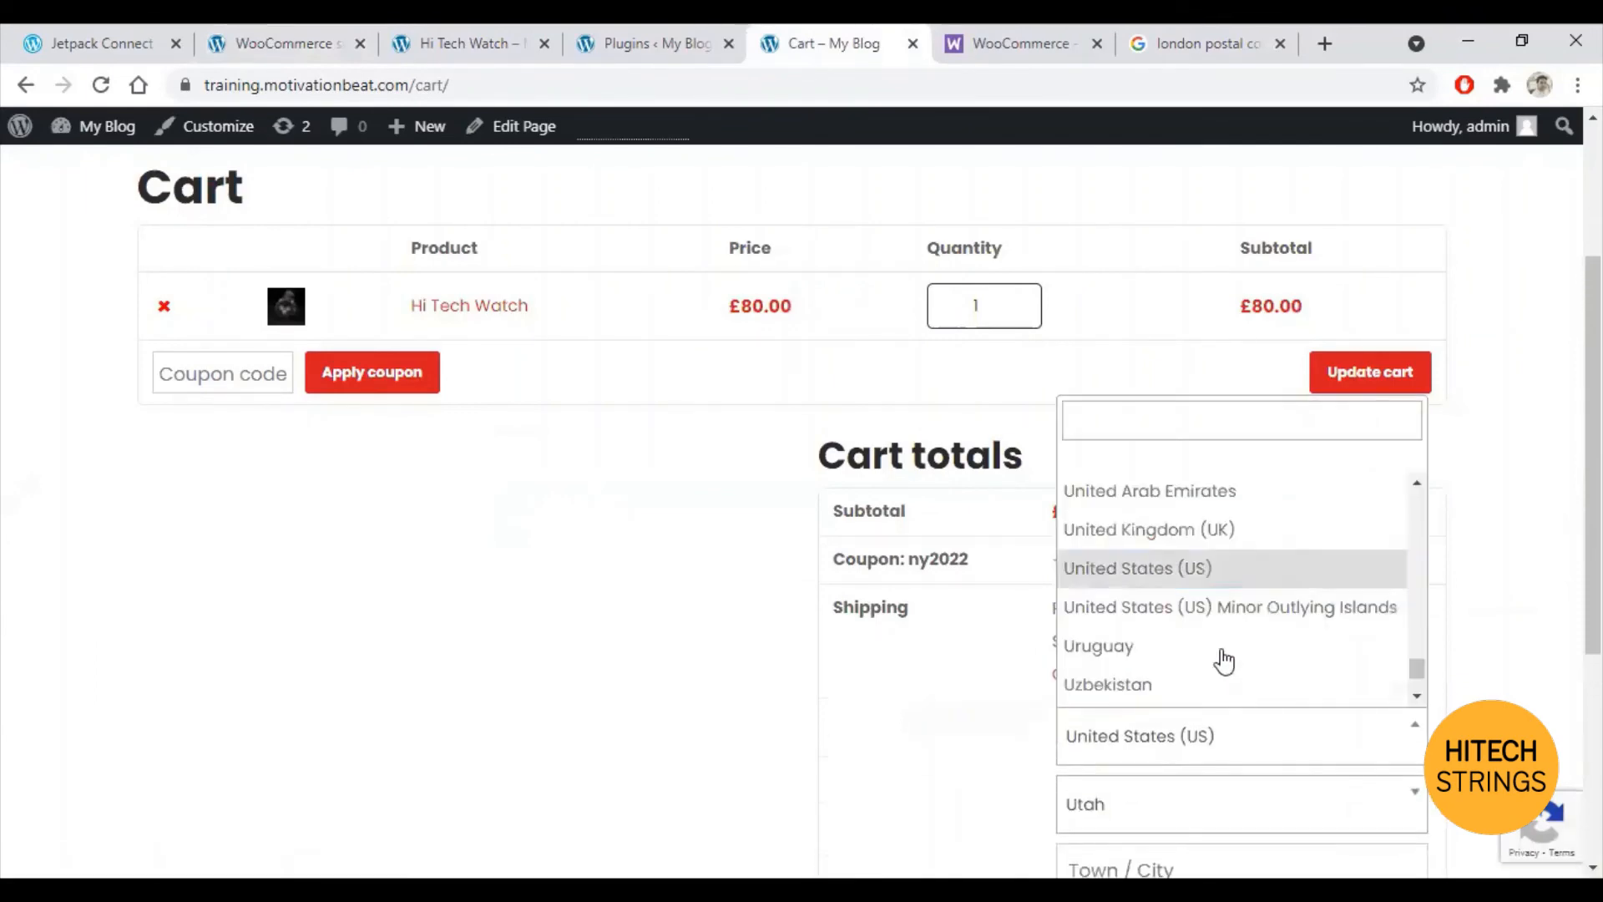
click(1173, 533)
scroll(1506, 616, down, 3)
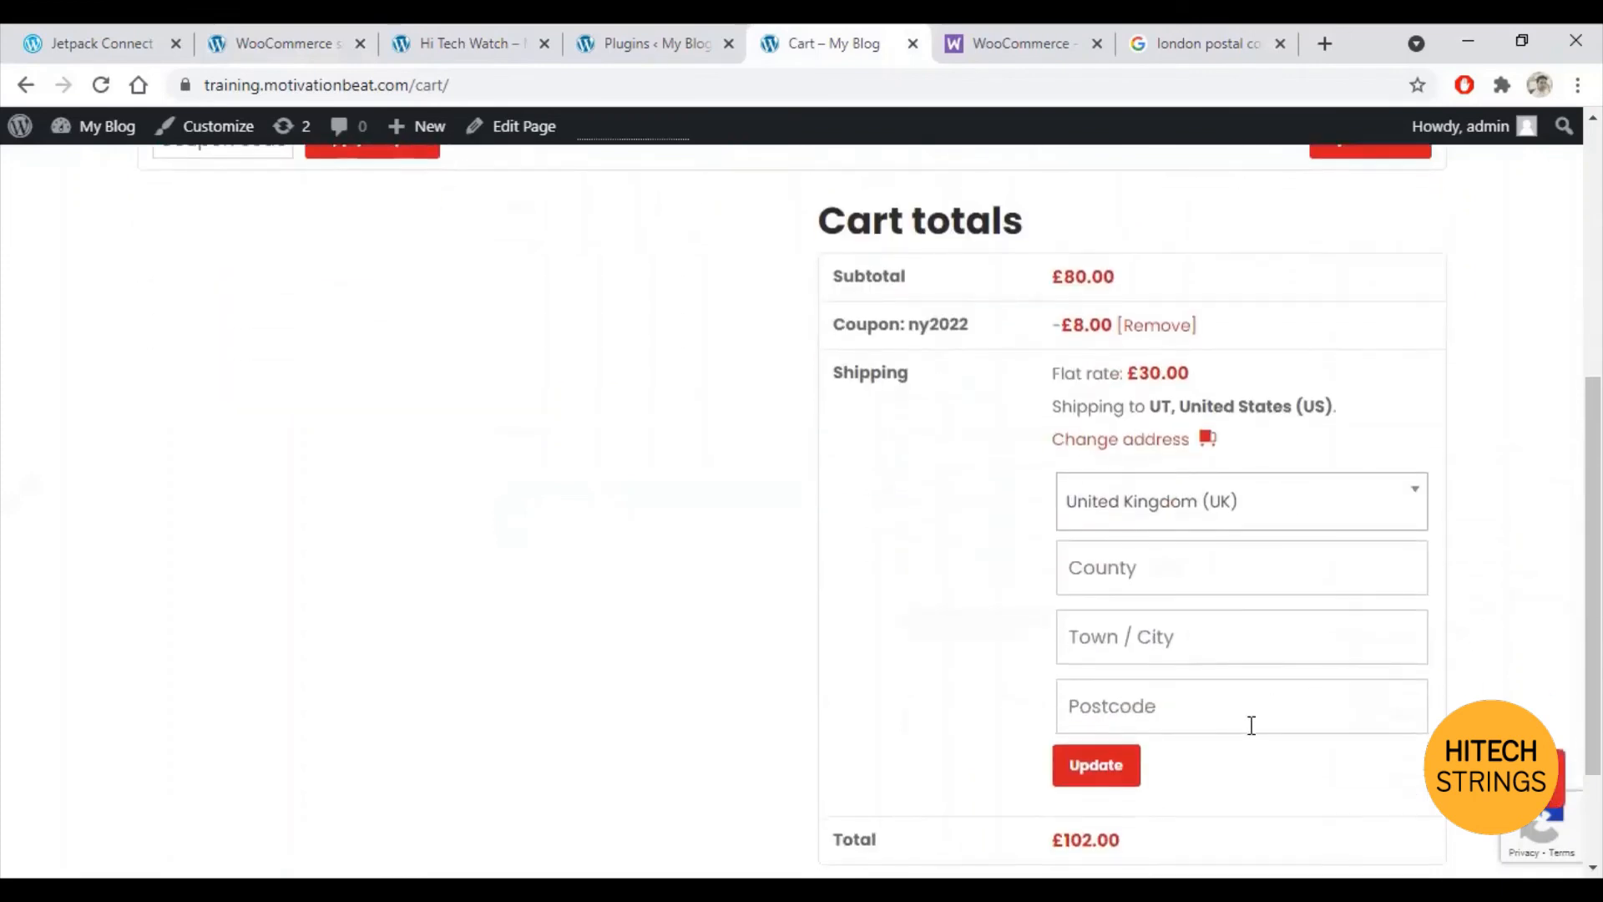
click(1116, 766)
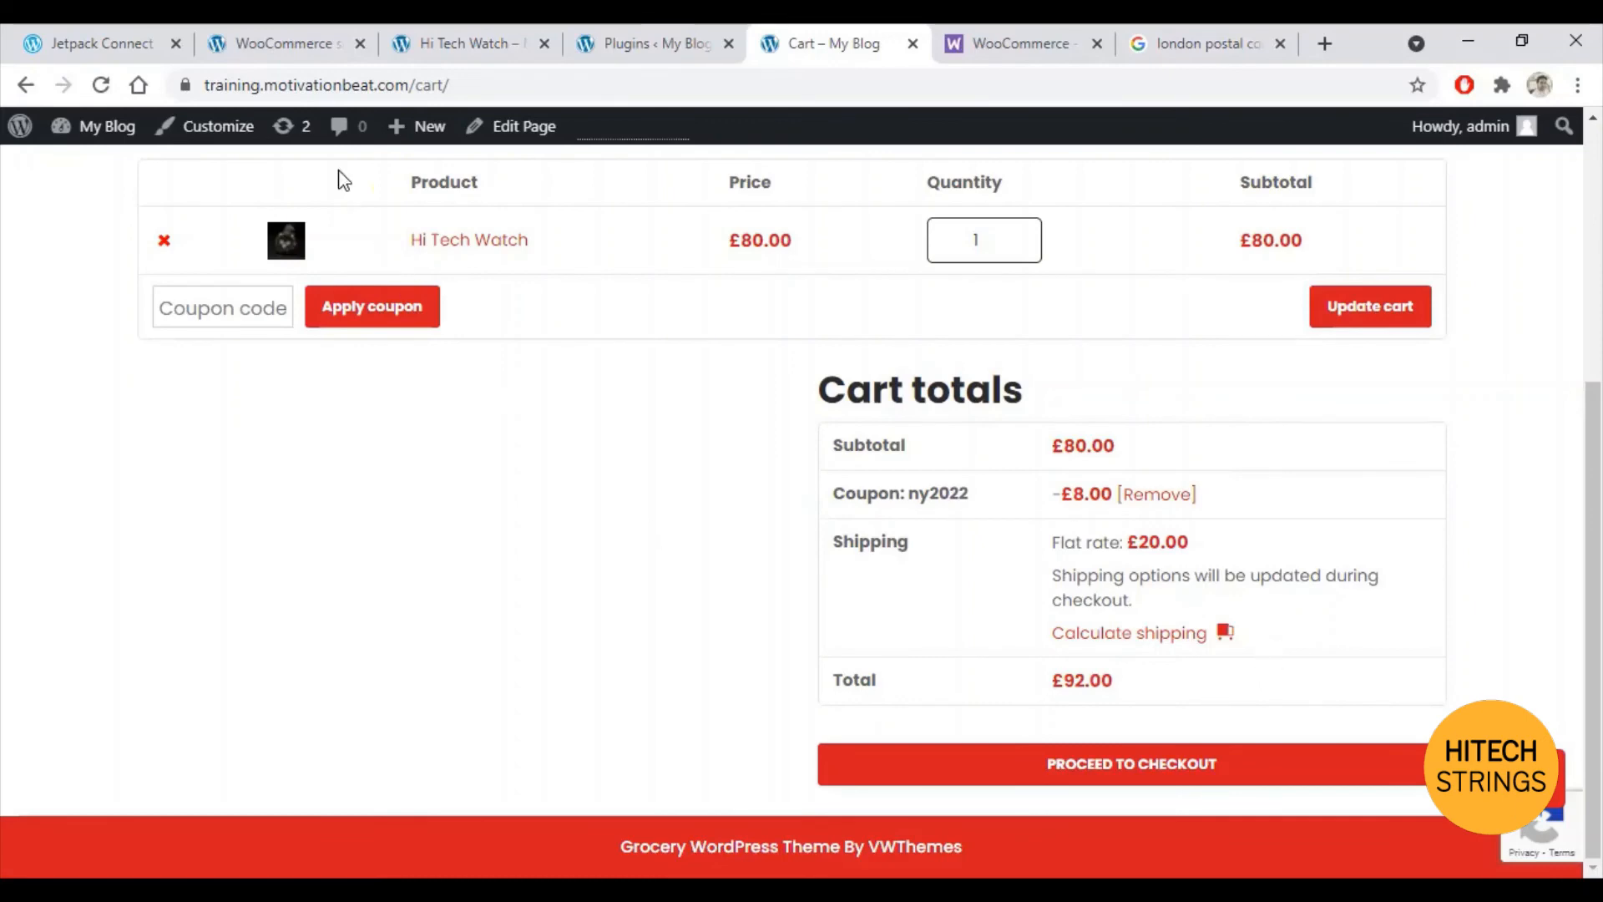
click(101, 84)
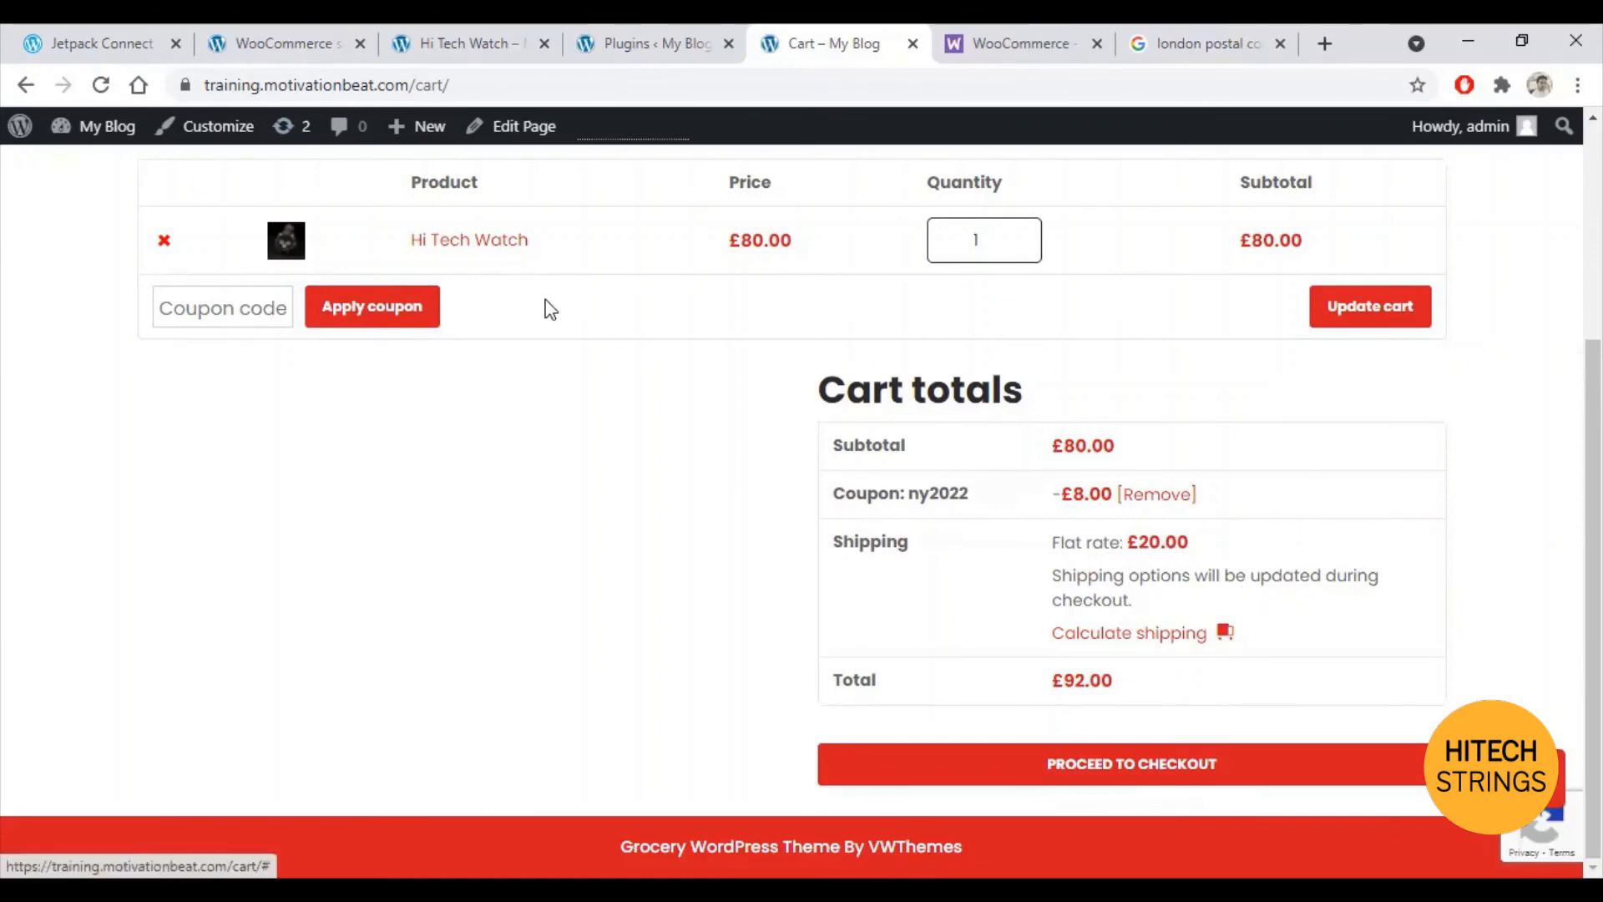
click(268, 34)
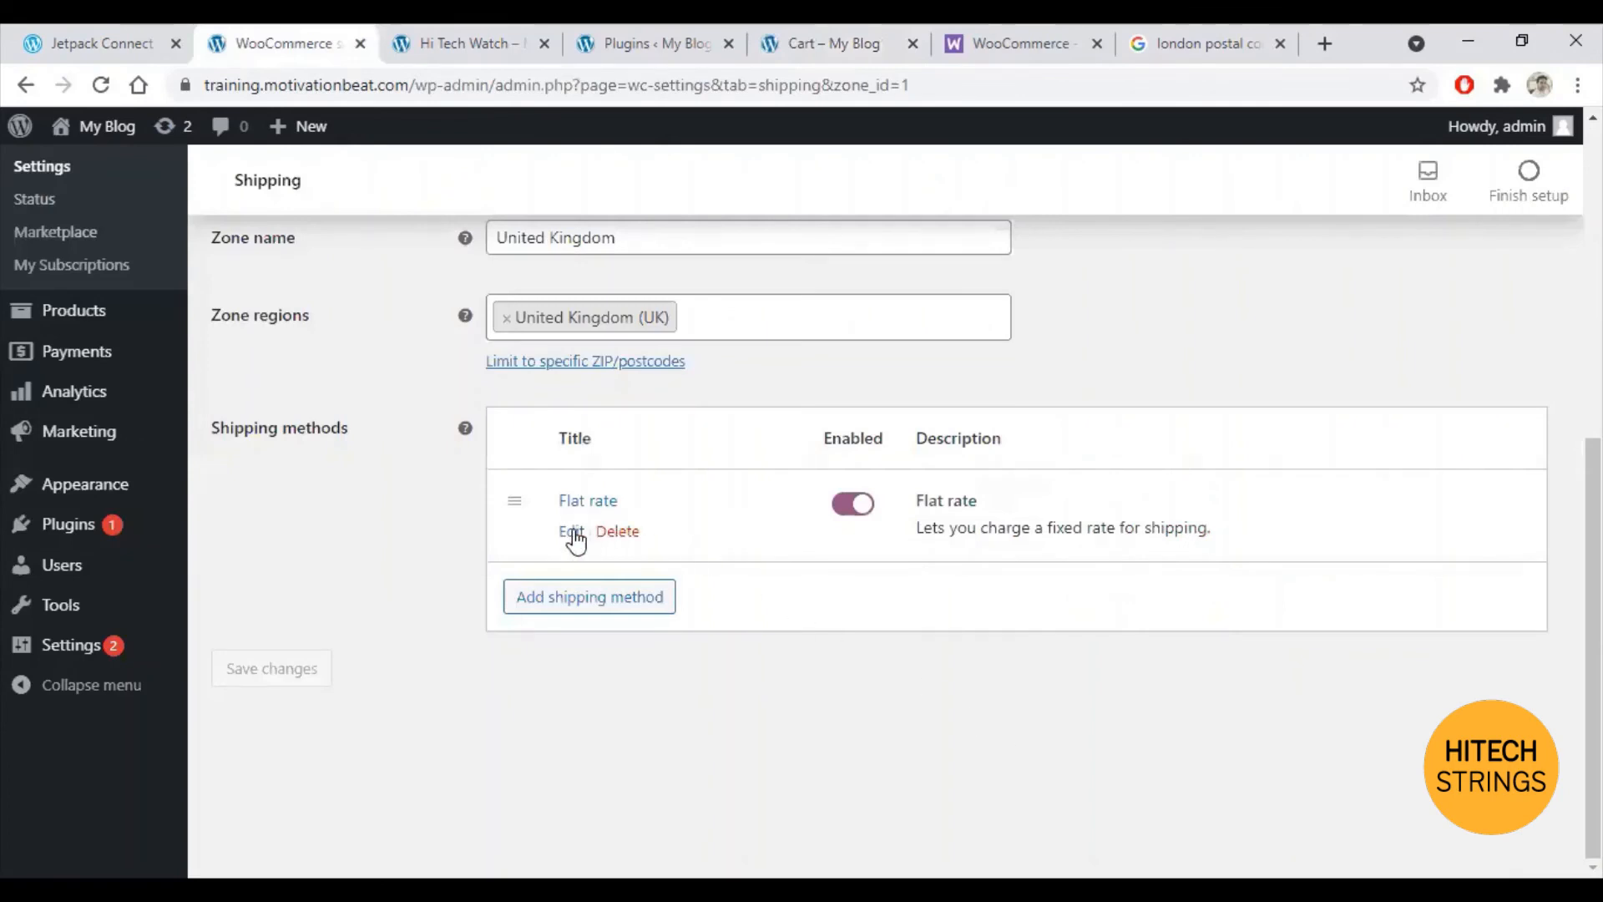
Step: Add Free shipping to the United Kingdom zone, switch off Flat rate, and save
click(572, 534)
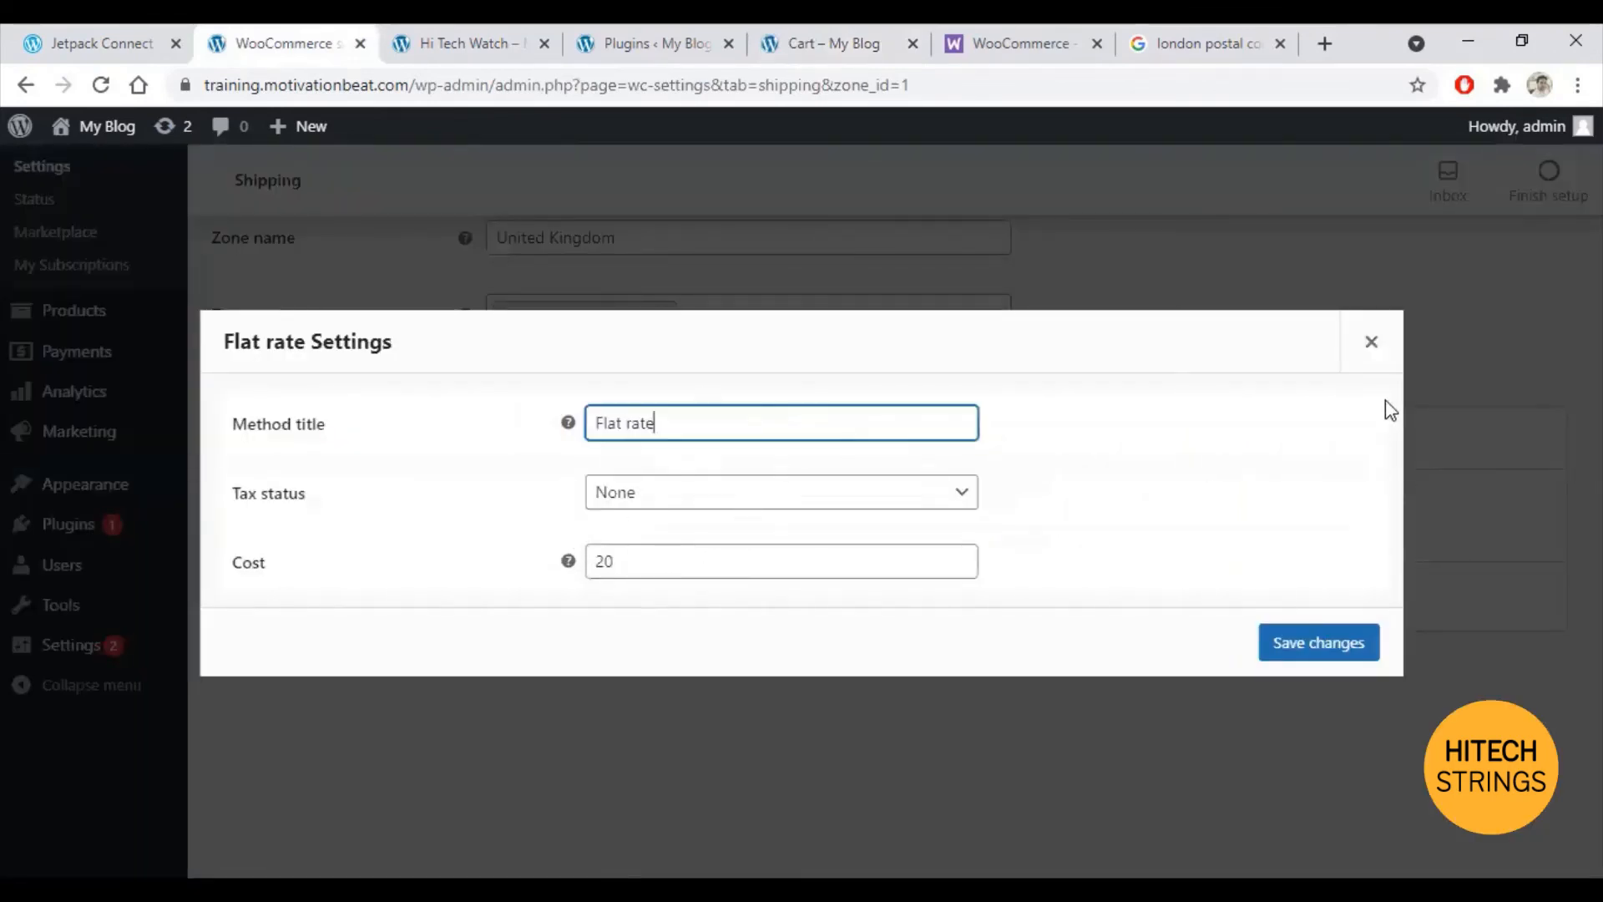
click(1365, 343)
click(591, 603)
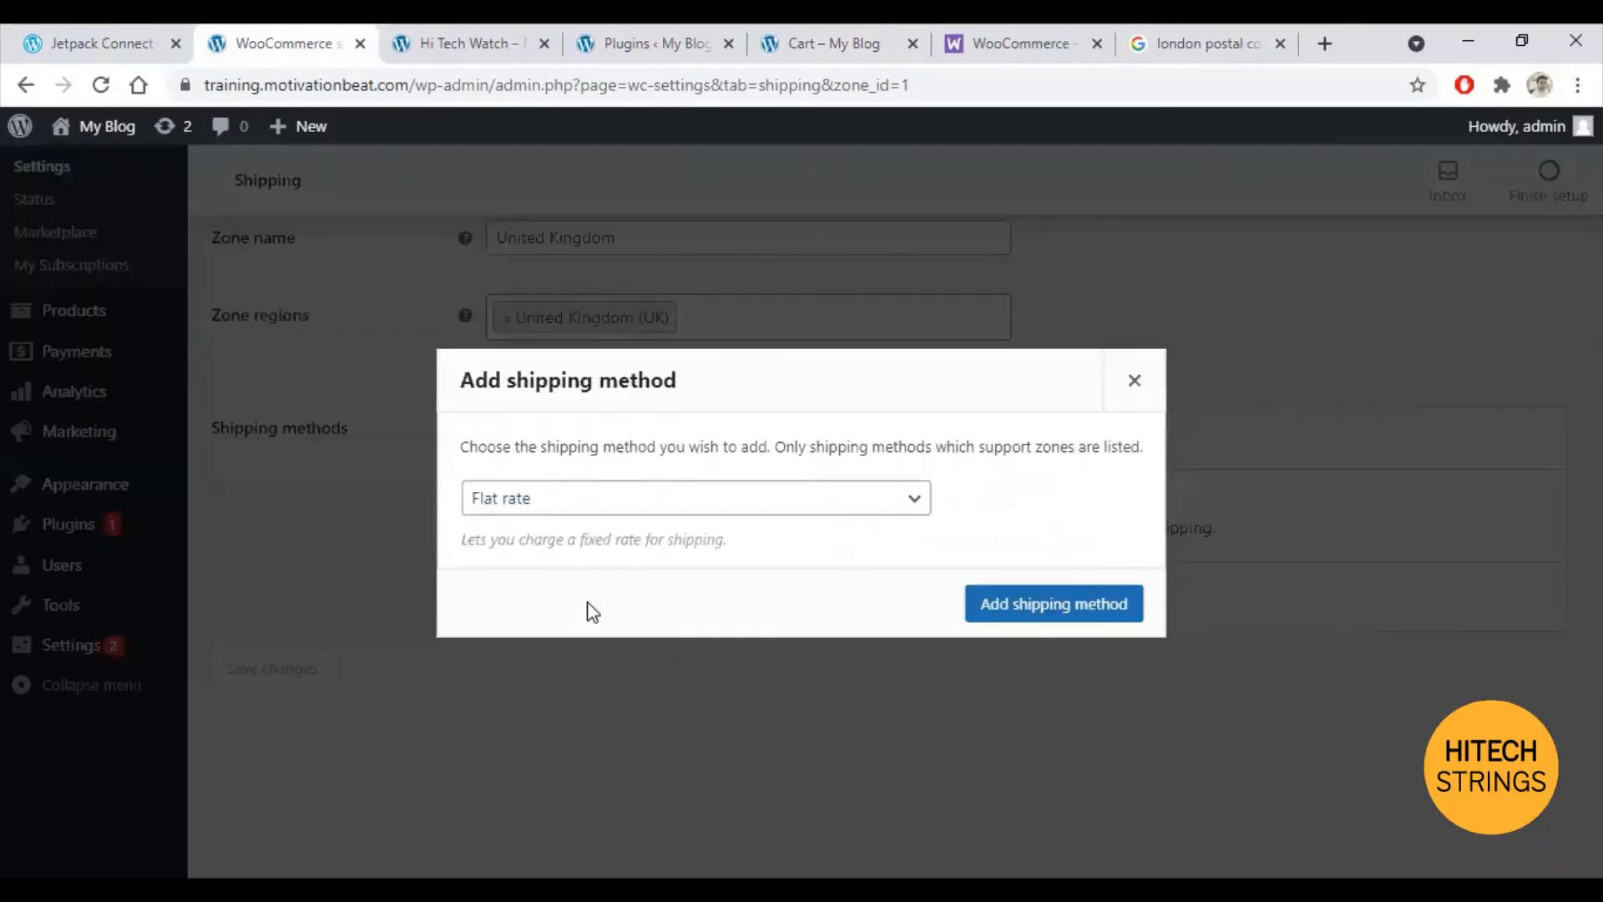
click(840, 503)
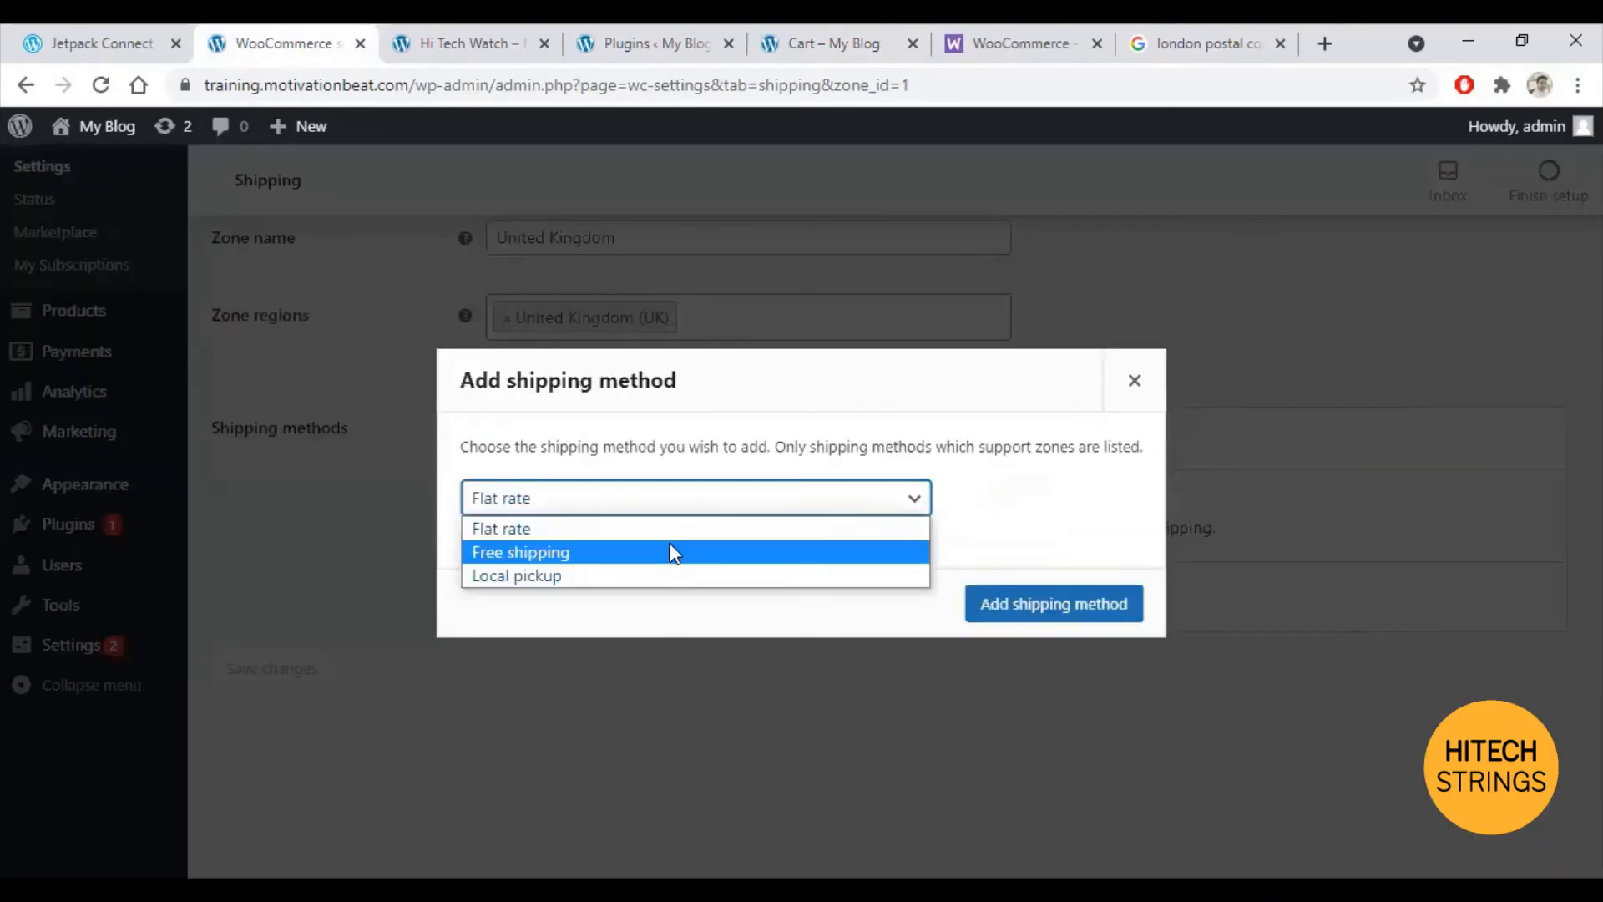
click(675, 553)
click(1024, 615)
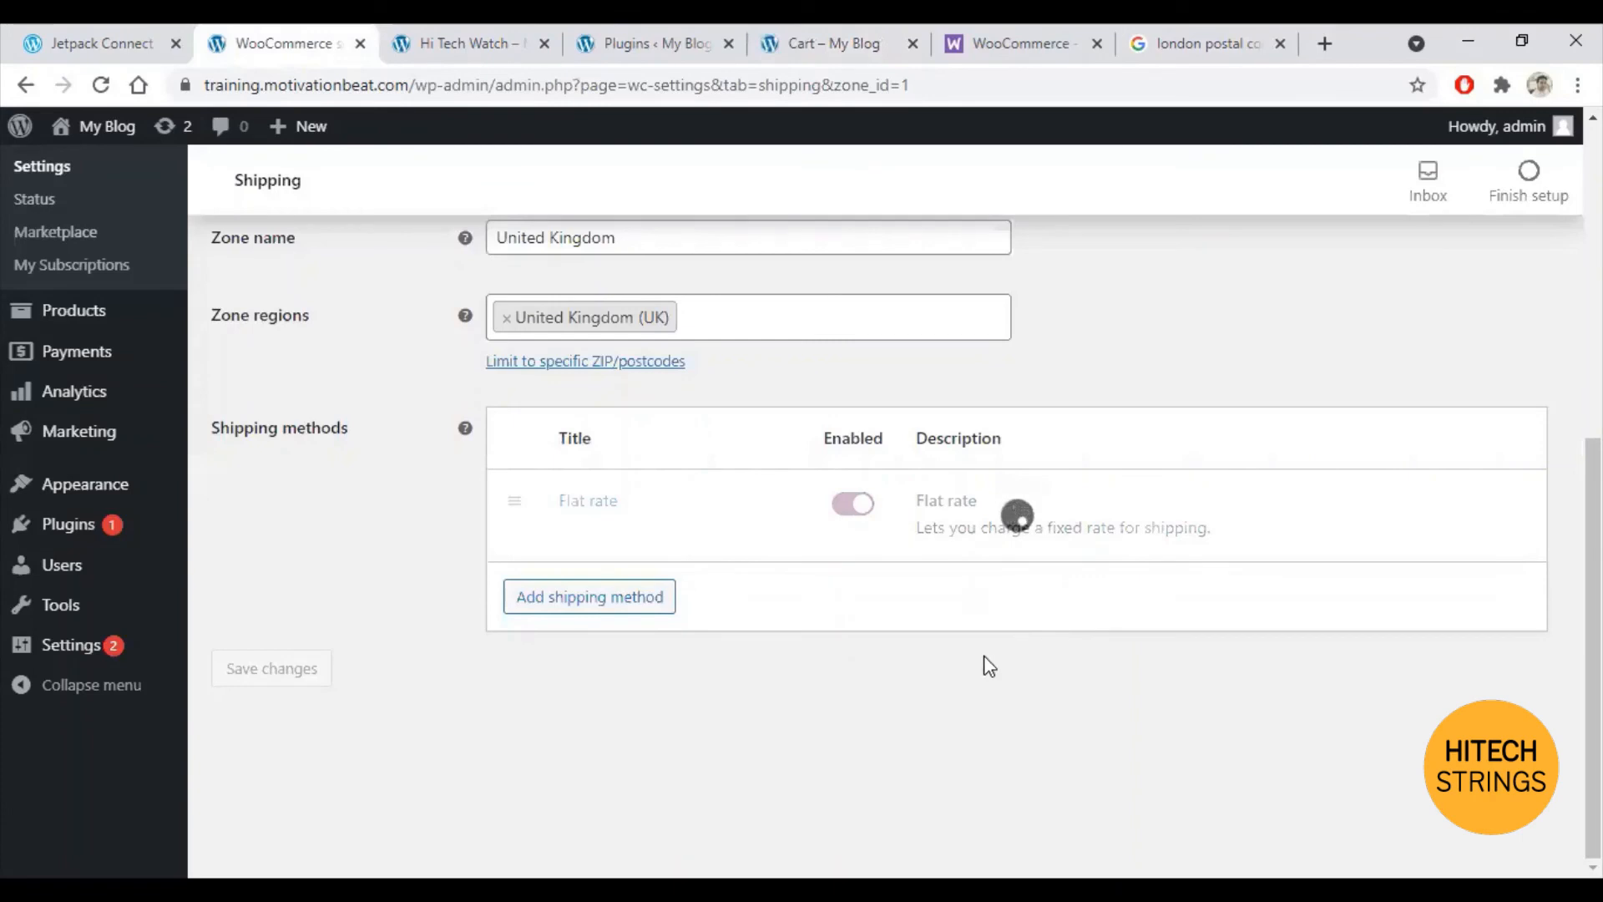
click(842, 507)
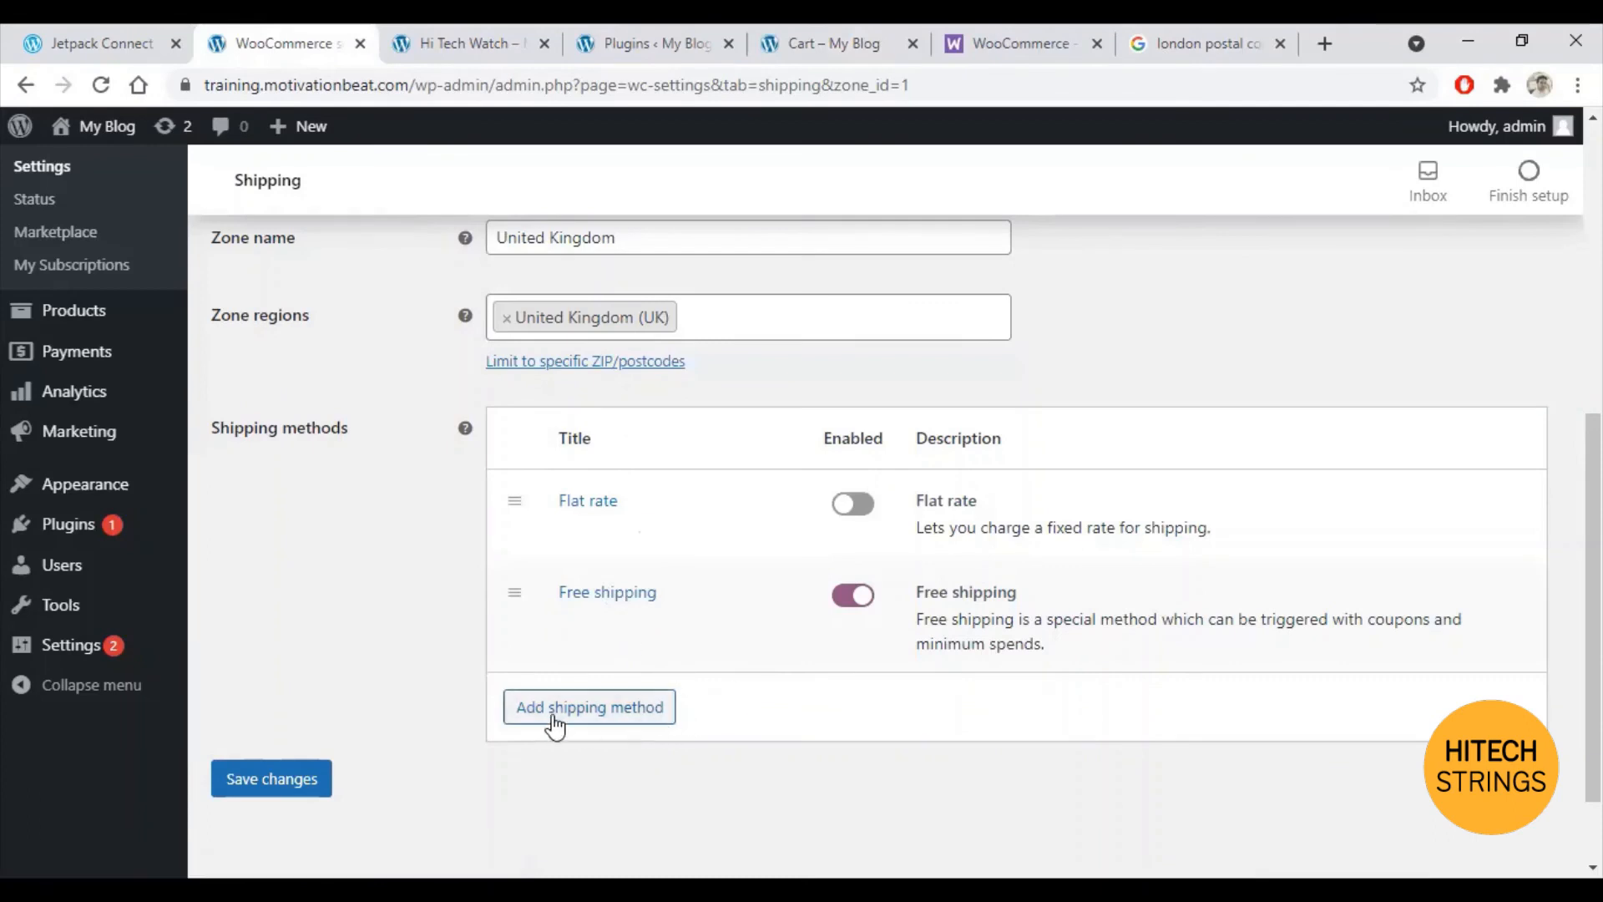
click(280, 787)
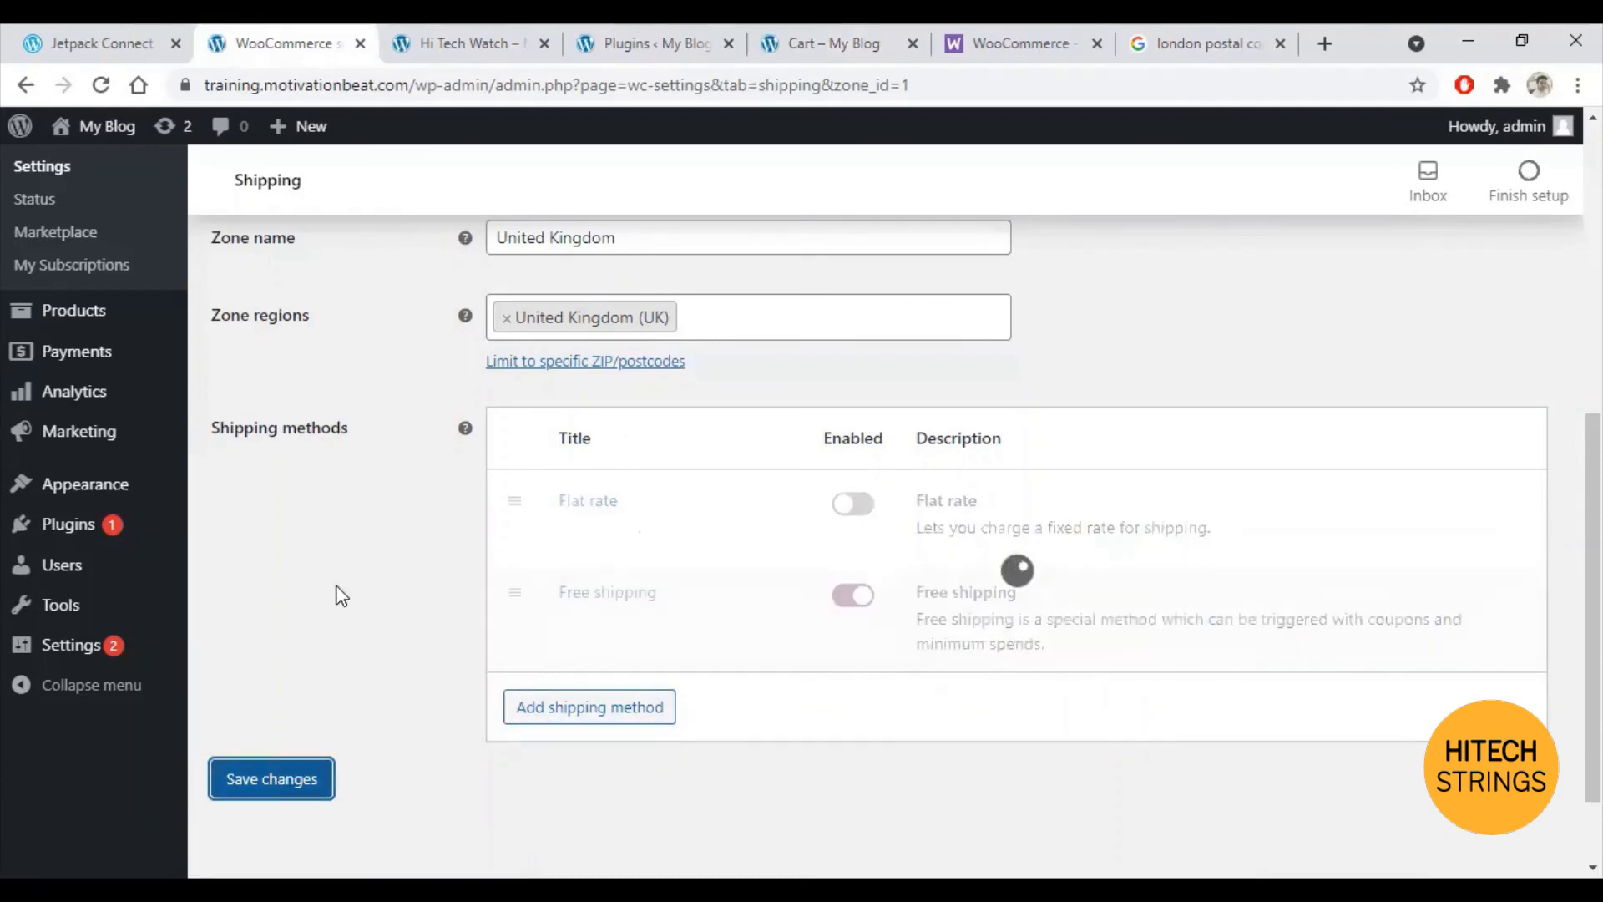
click(822, 43)
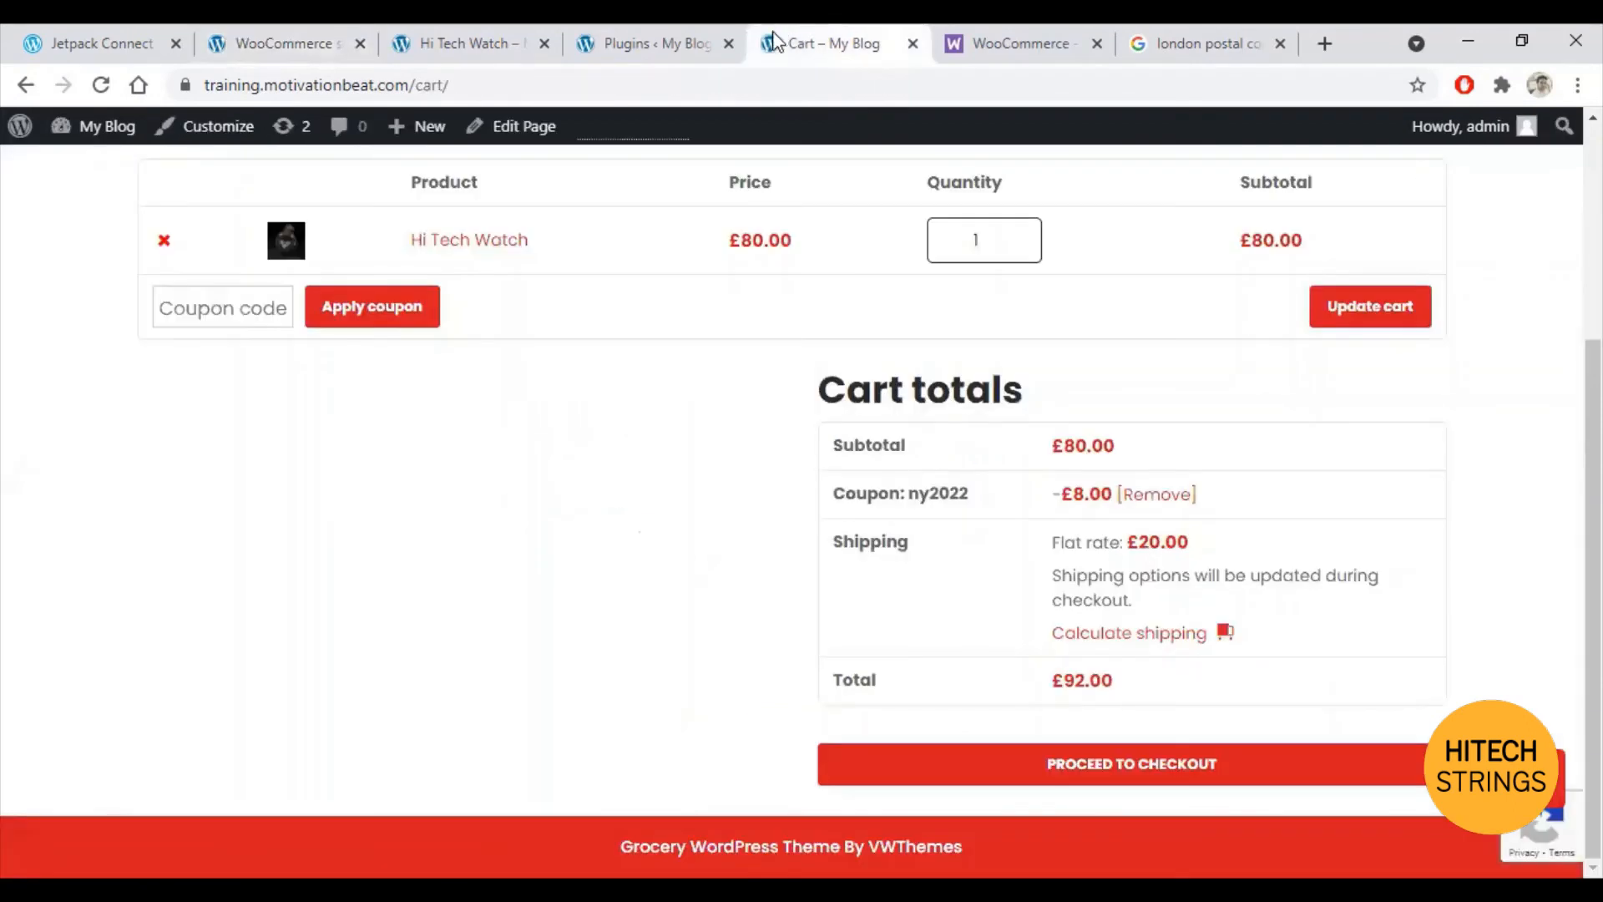
Step: Recalculate cart shipping for United States (US), giving a £30.00 flat rate and £102.00 total
click(101, 85)
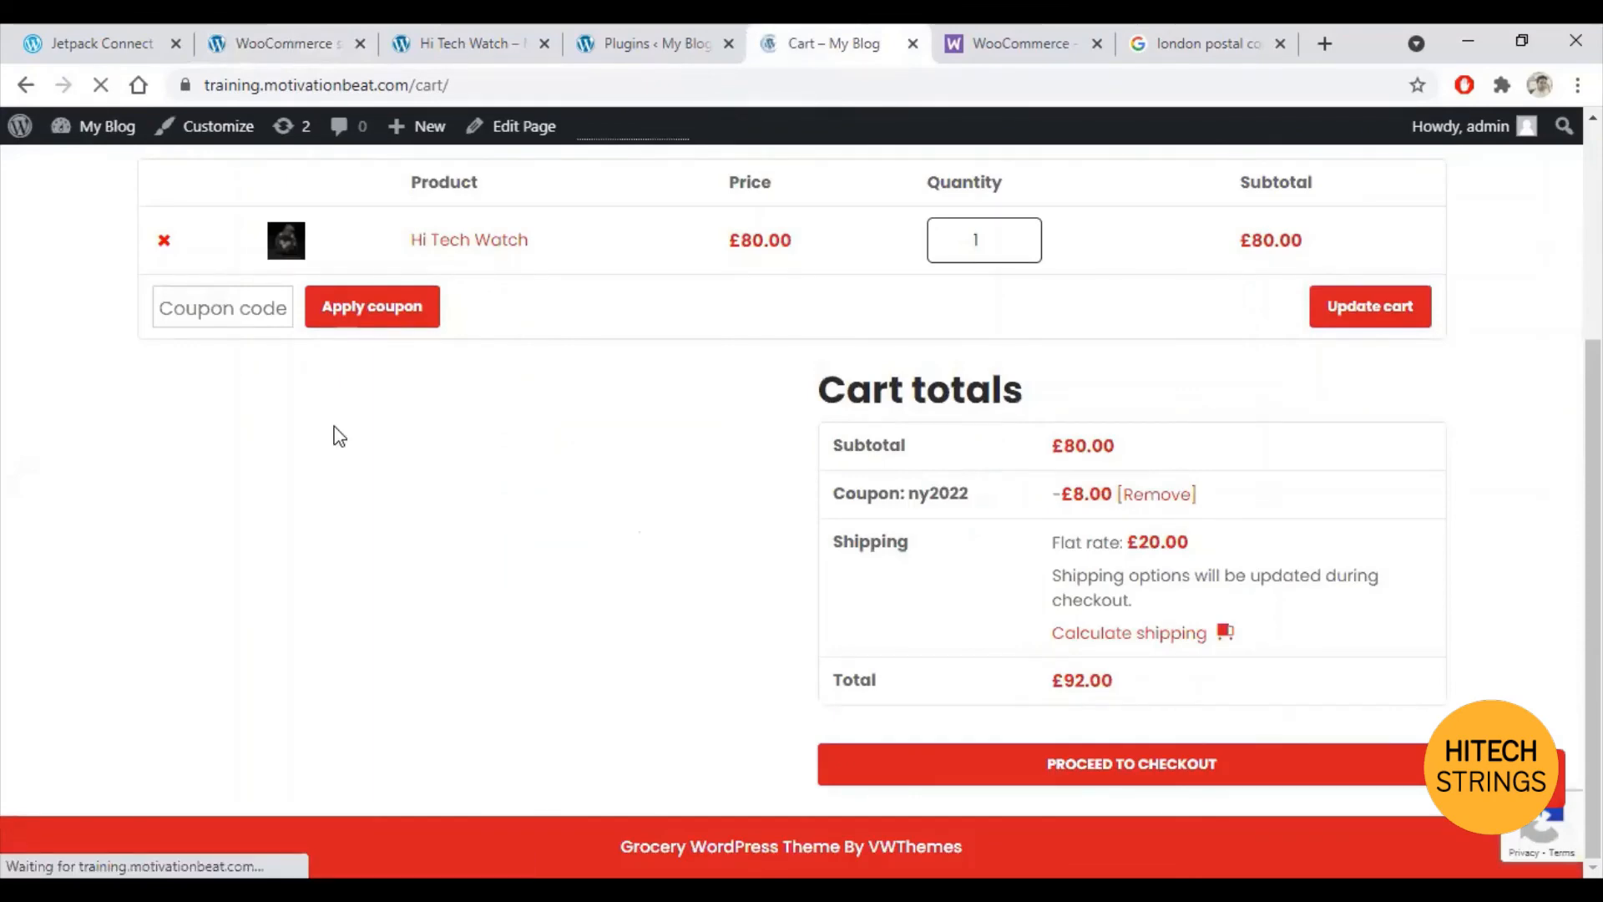
scroll(628, 424, down, 2)
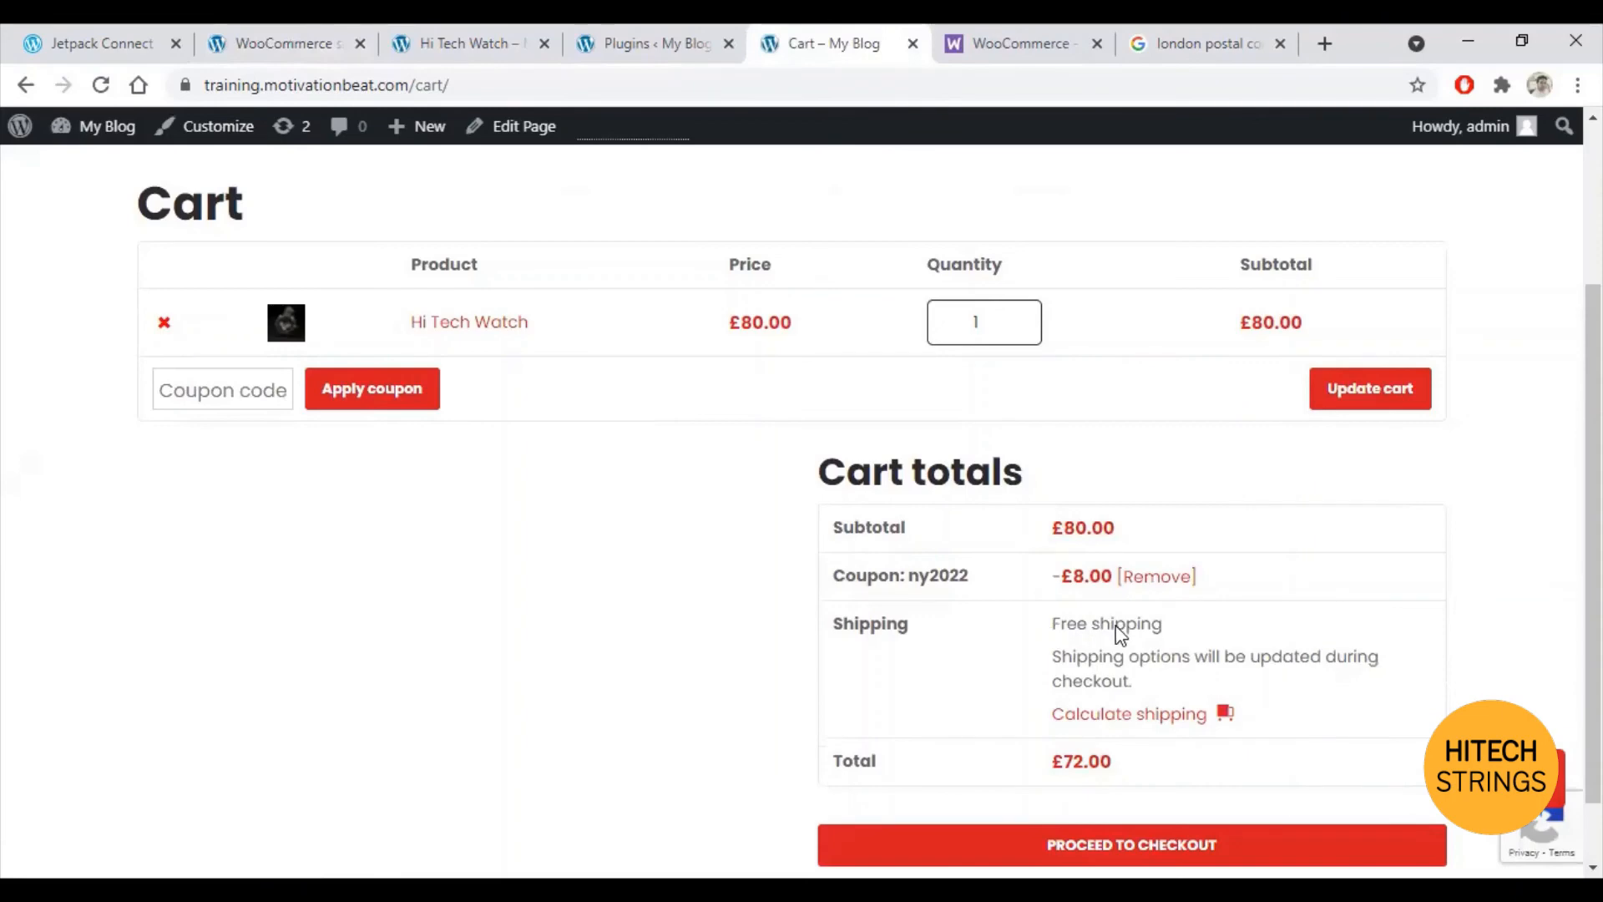
click(1223, 721)
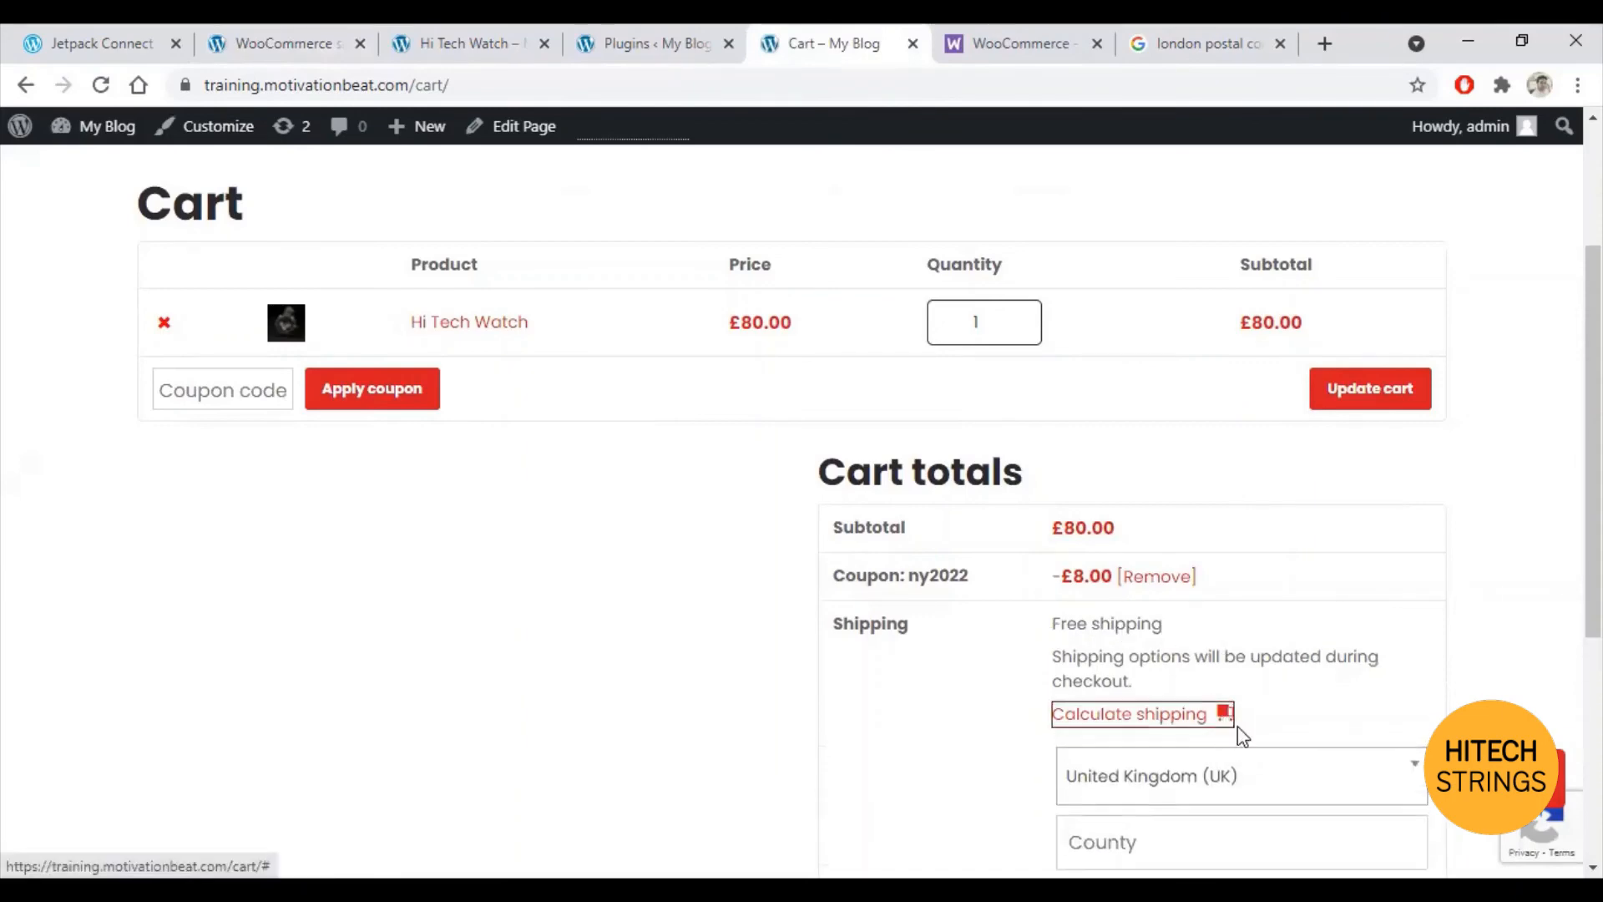
scroll(1245, 693, down, 1)
click(1260, 659)
click(1166, 526)
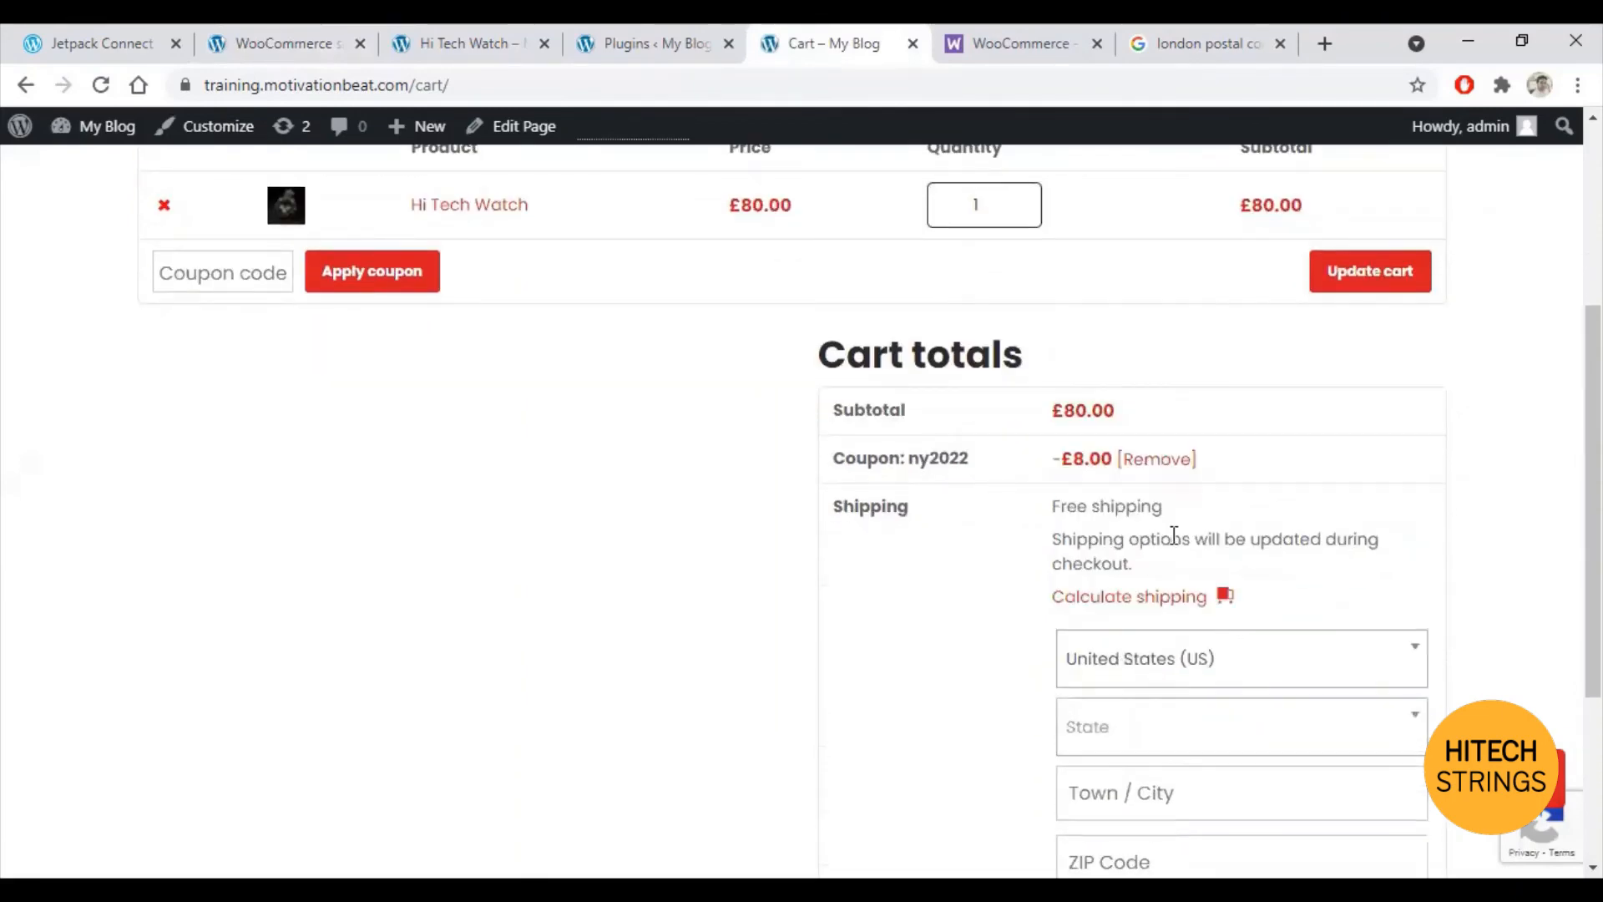
scroll(1144, 609, down, 4)
click(1113, 608)
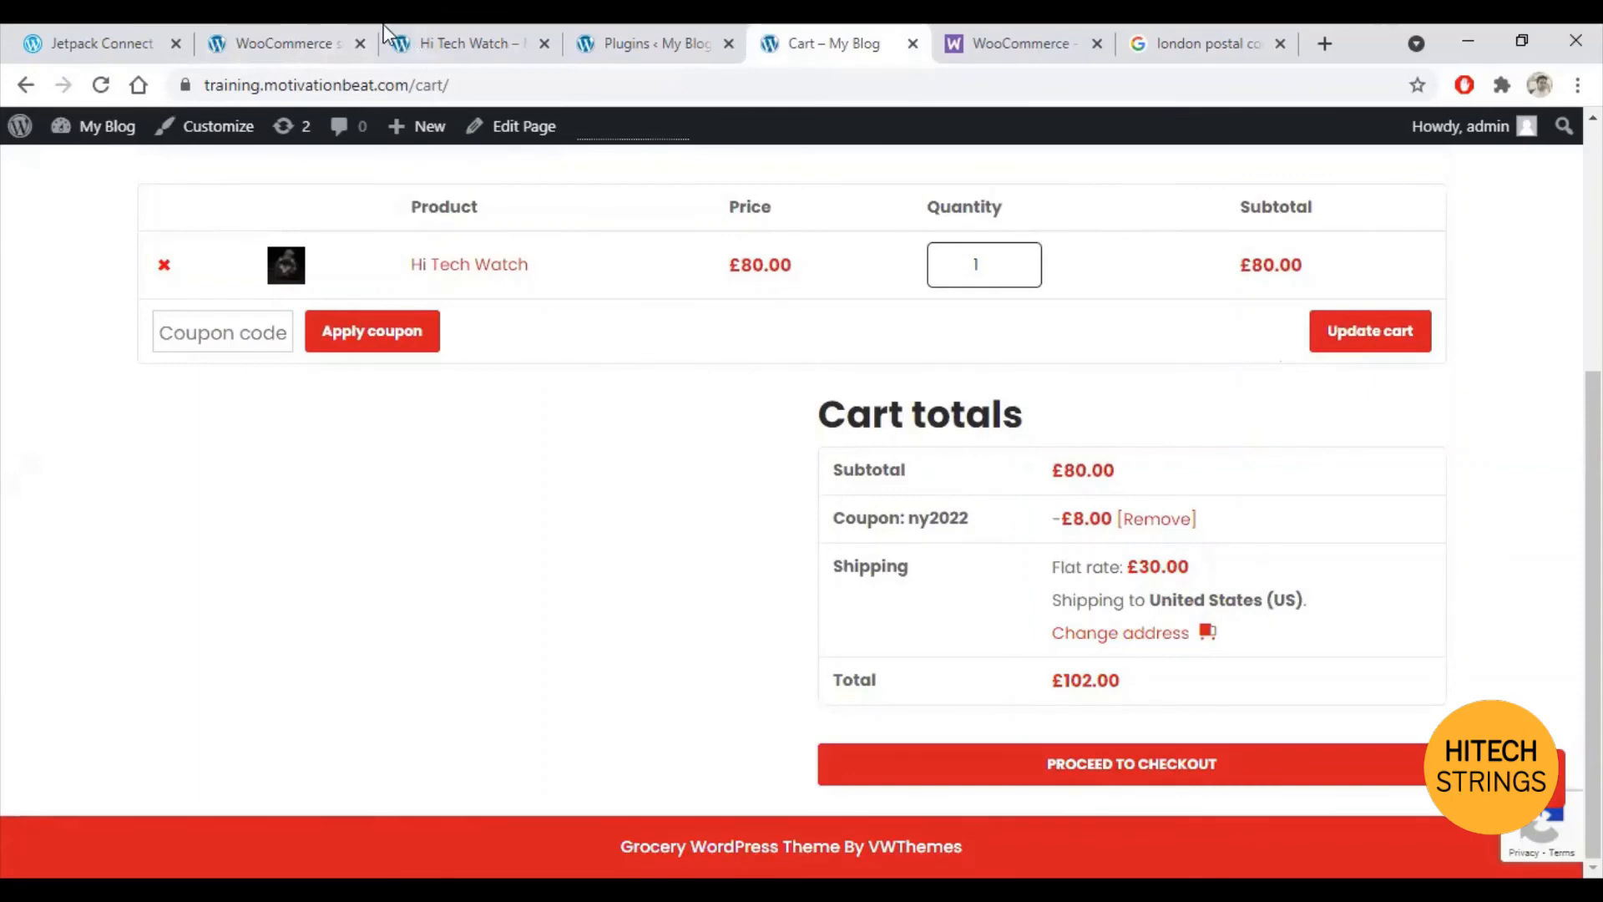
click(304, 27)
scroll(386, 443, up, 5)
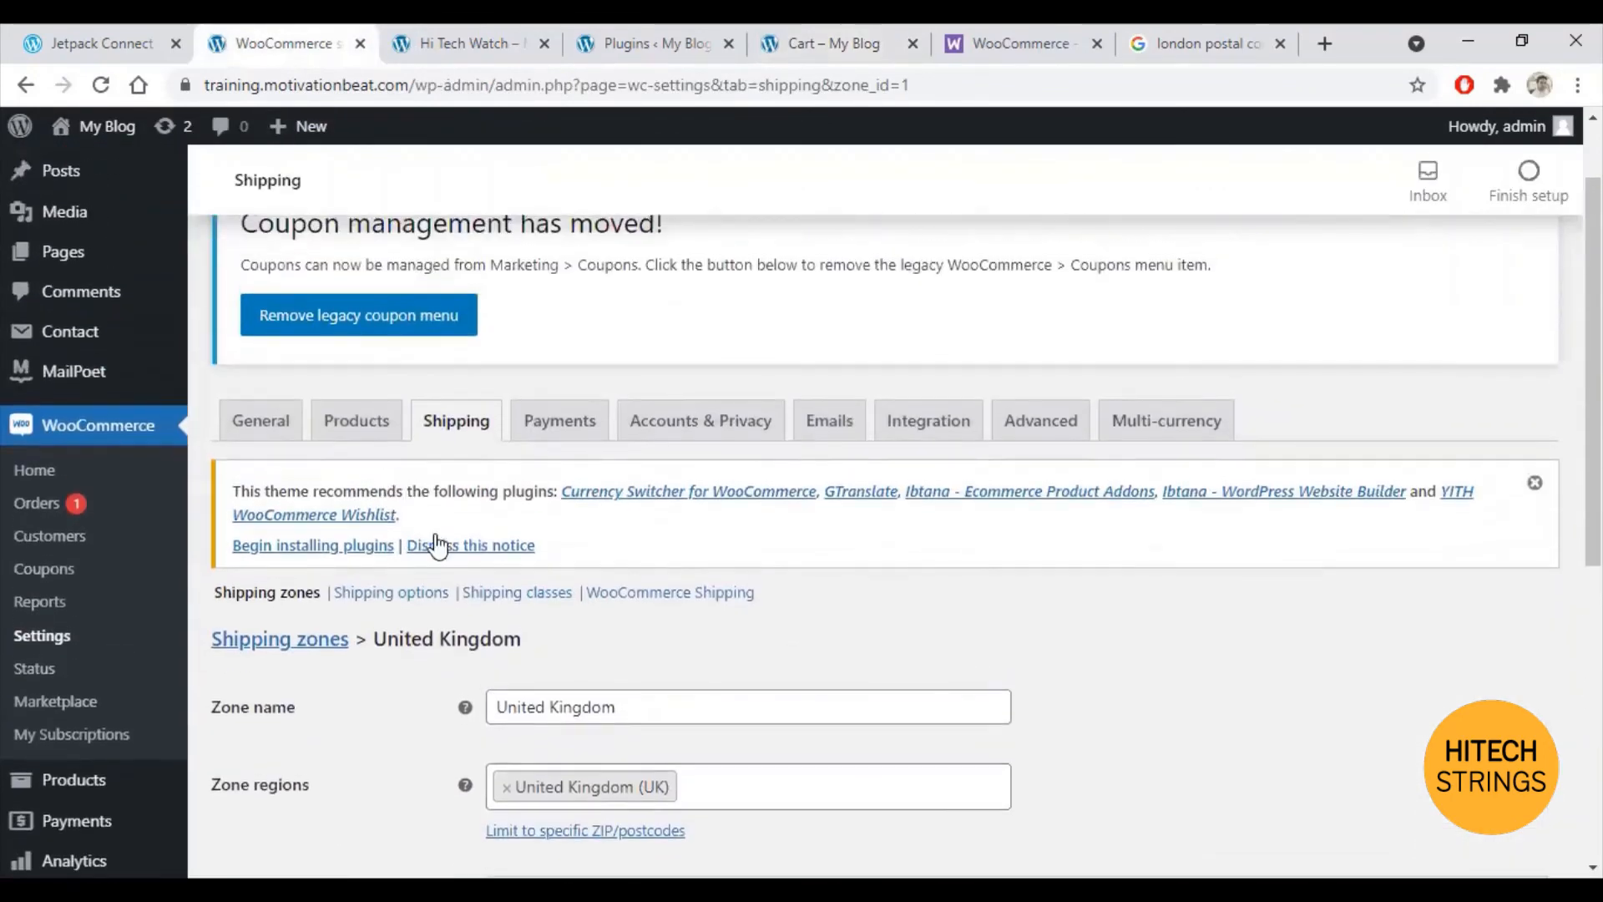
Step: Leave the United Kingdom zone and return to the Shipping zones overview
click(461, 424)
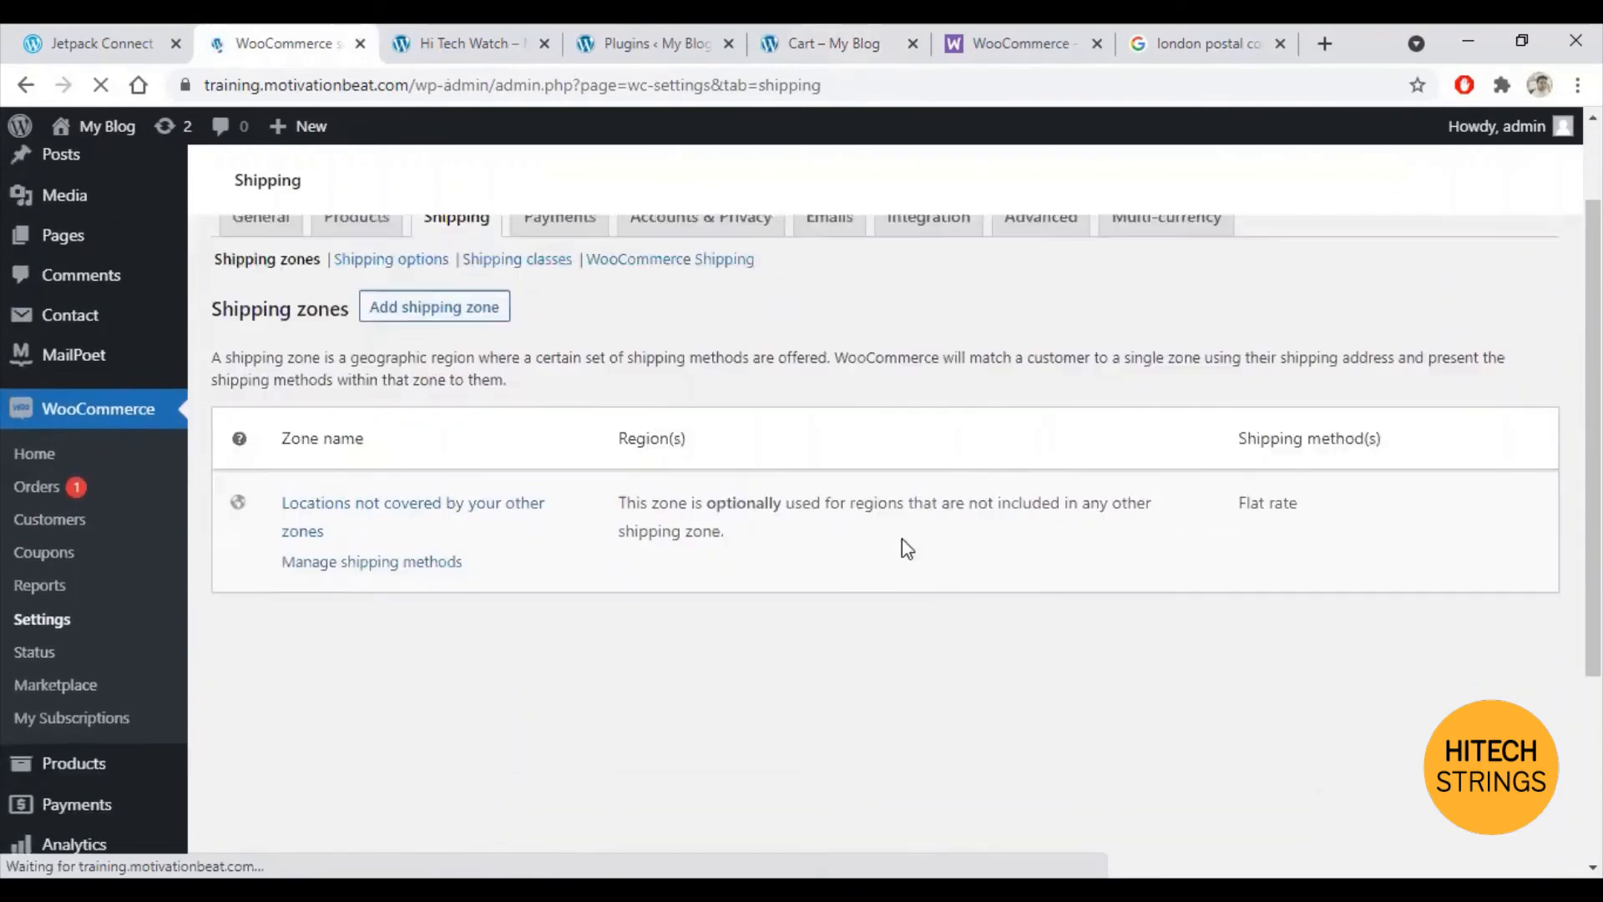
scroll(829, 562, down, 4)
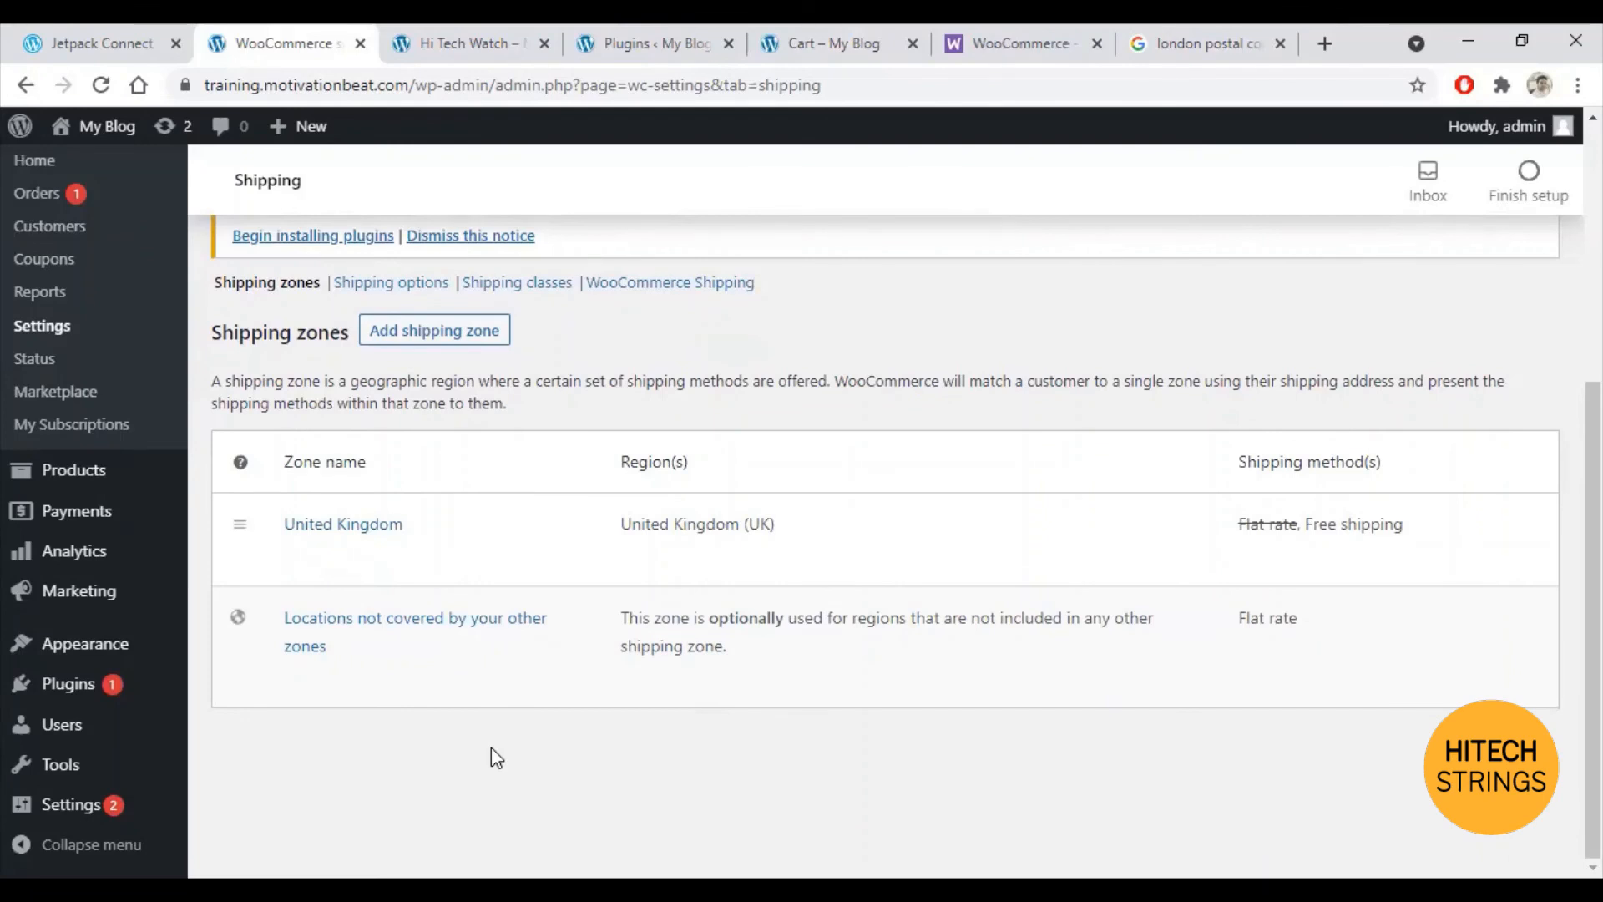
scroll(791, 664, up, 5)
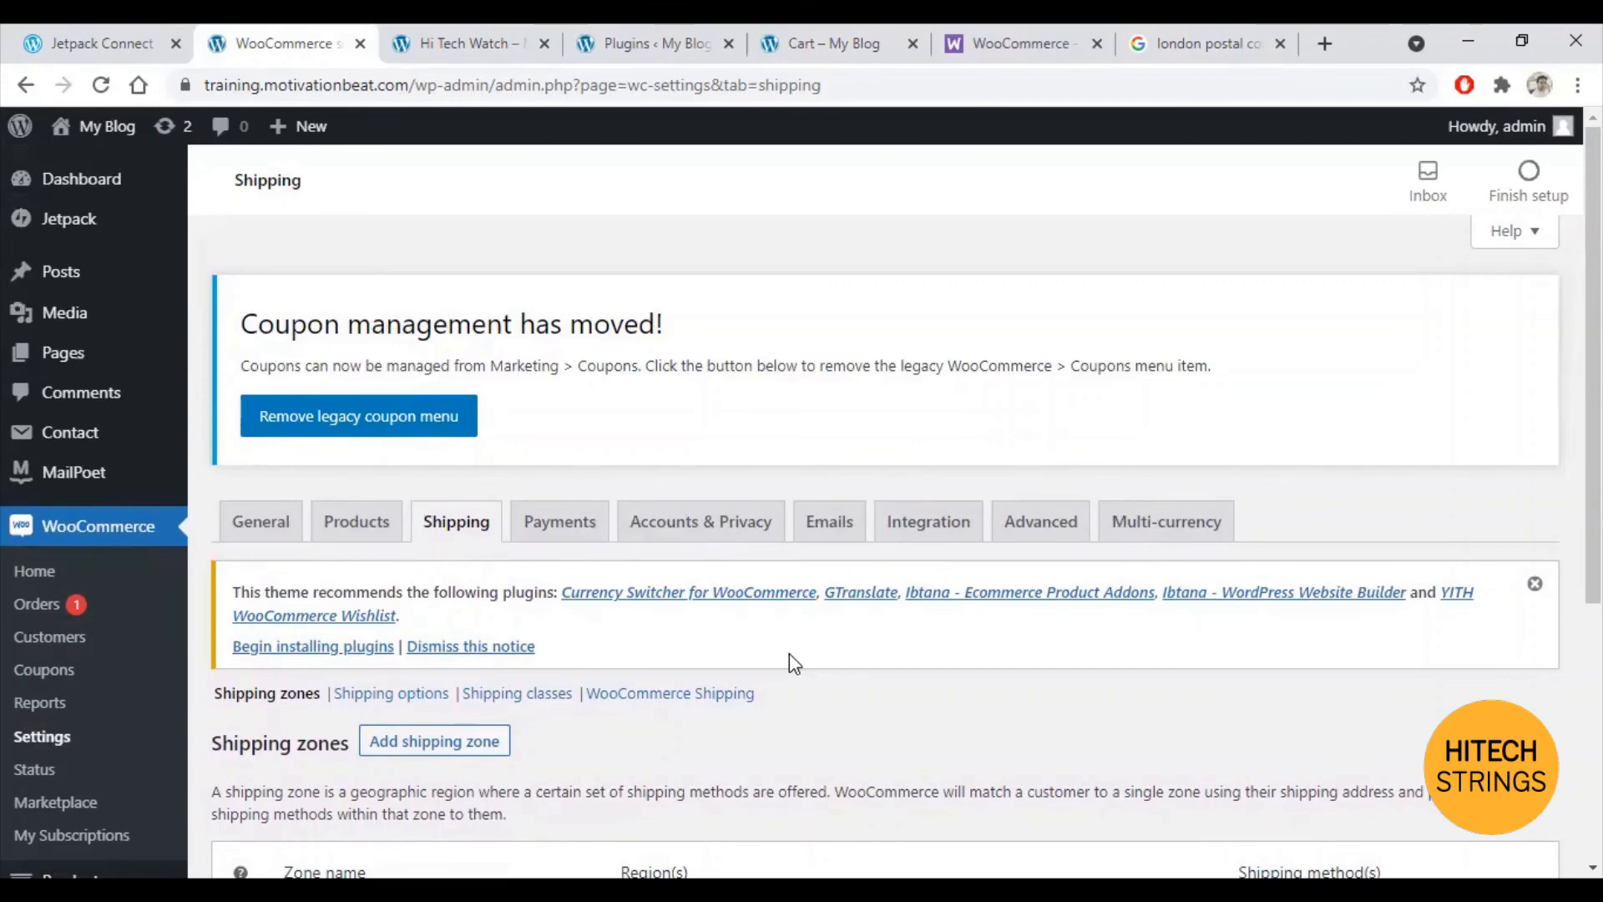
Step: Go from WooCommerce Orders to Settings > Emails and review the email notifications table
click(48, 616)
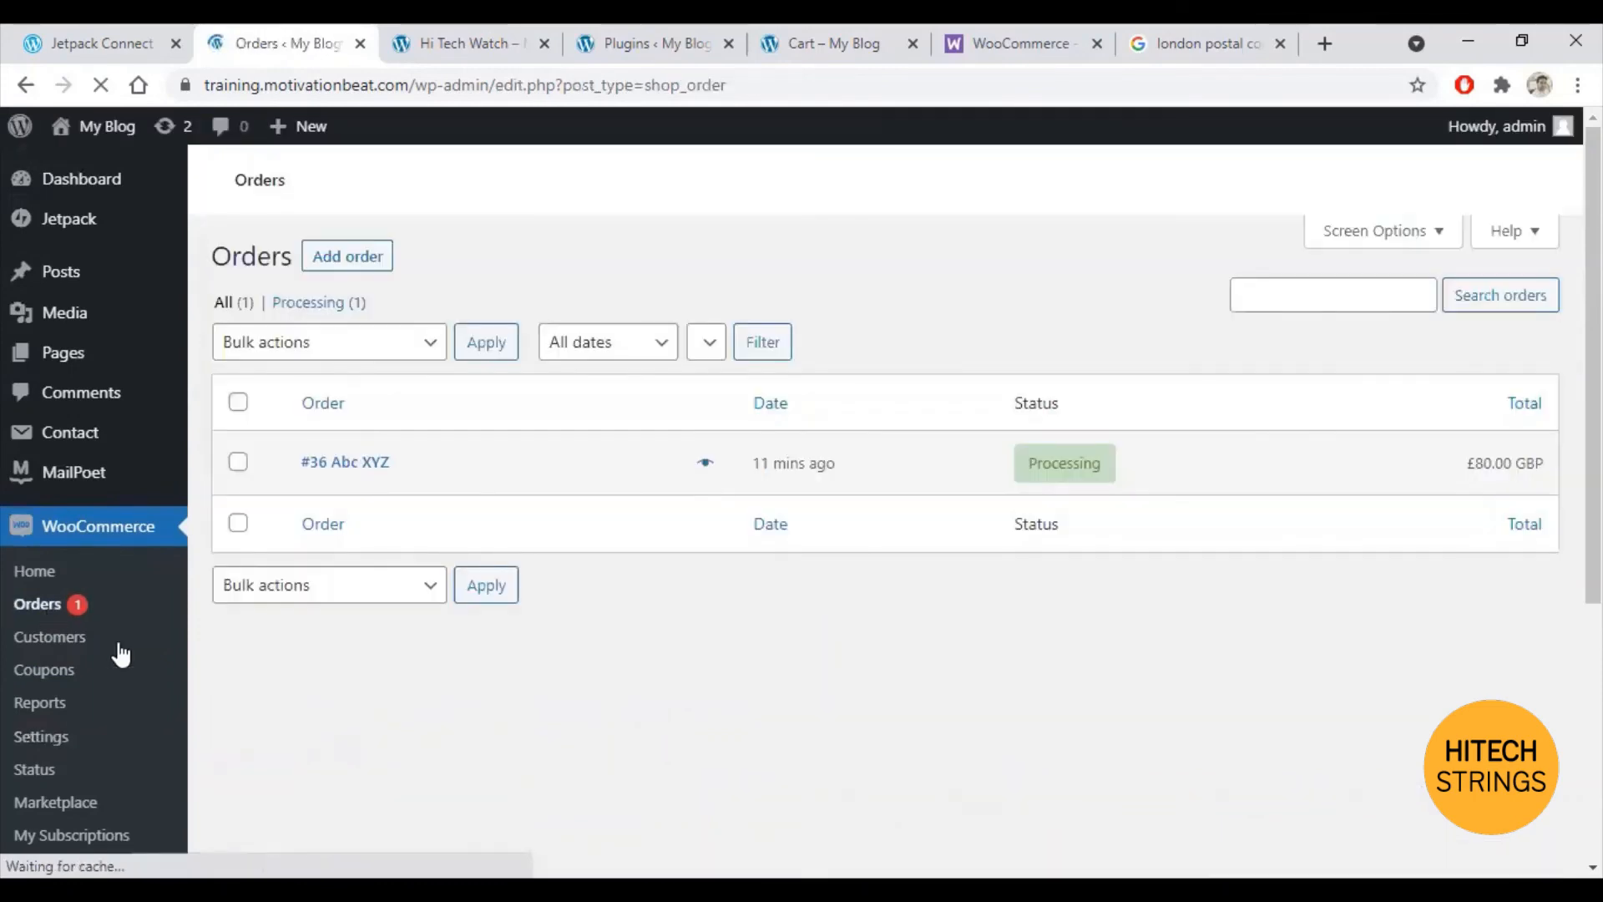
scroll(643, 657, down, 2)
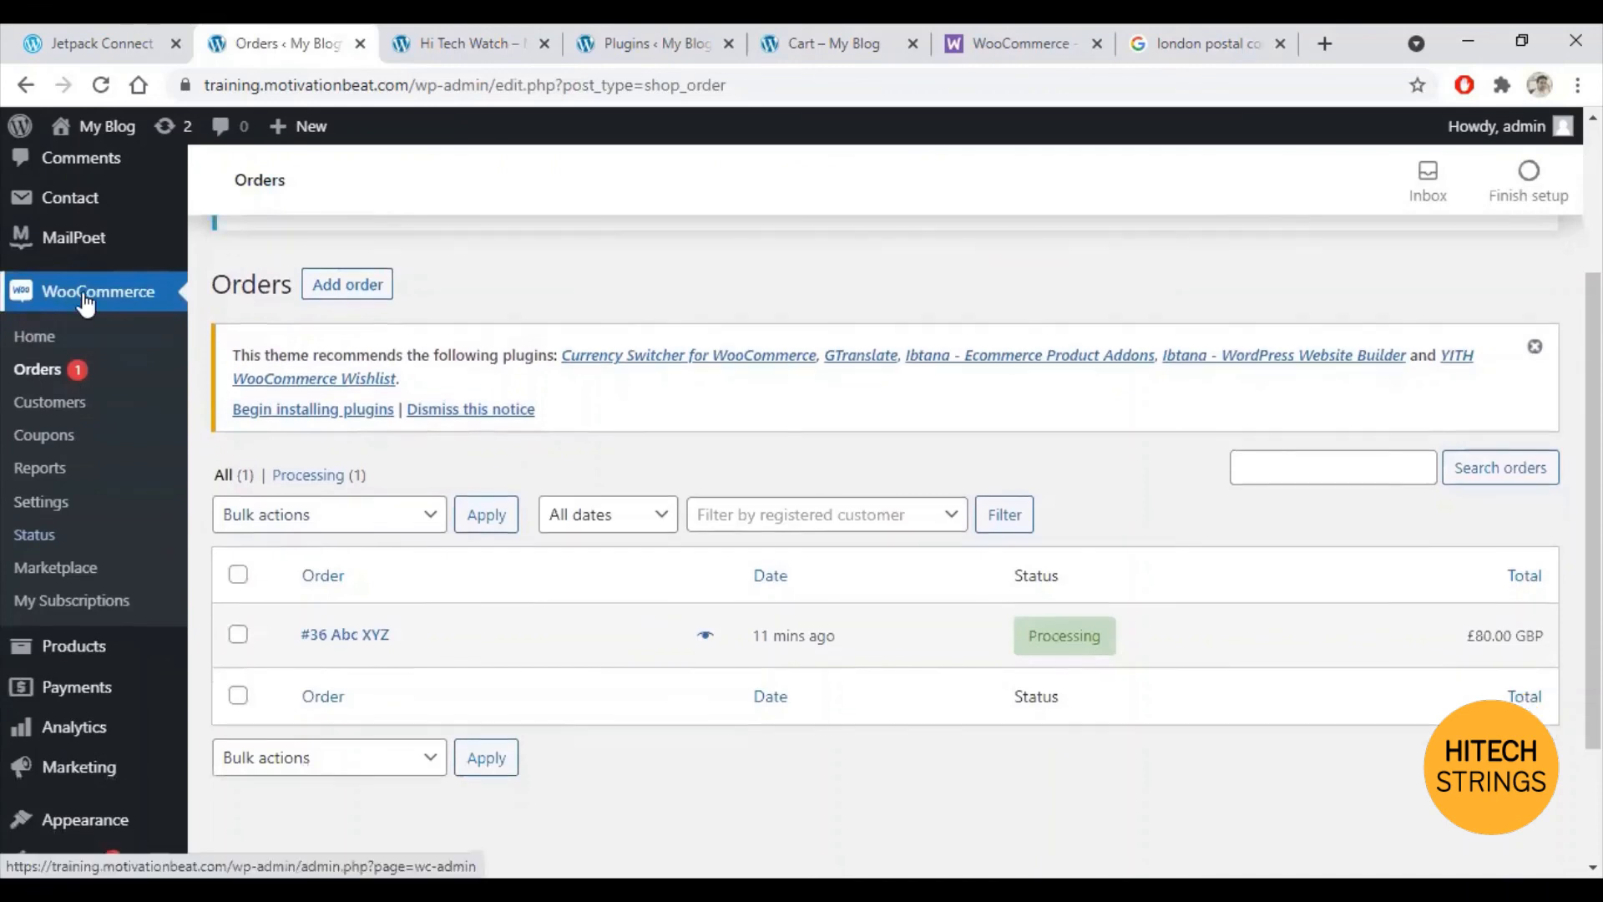
click(37, 505)
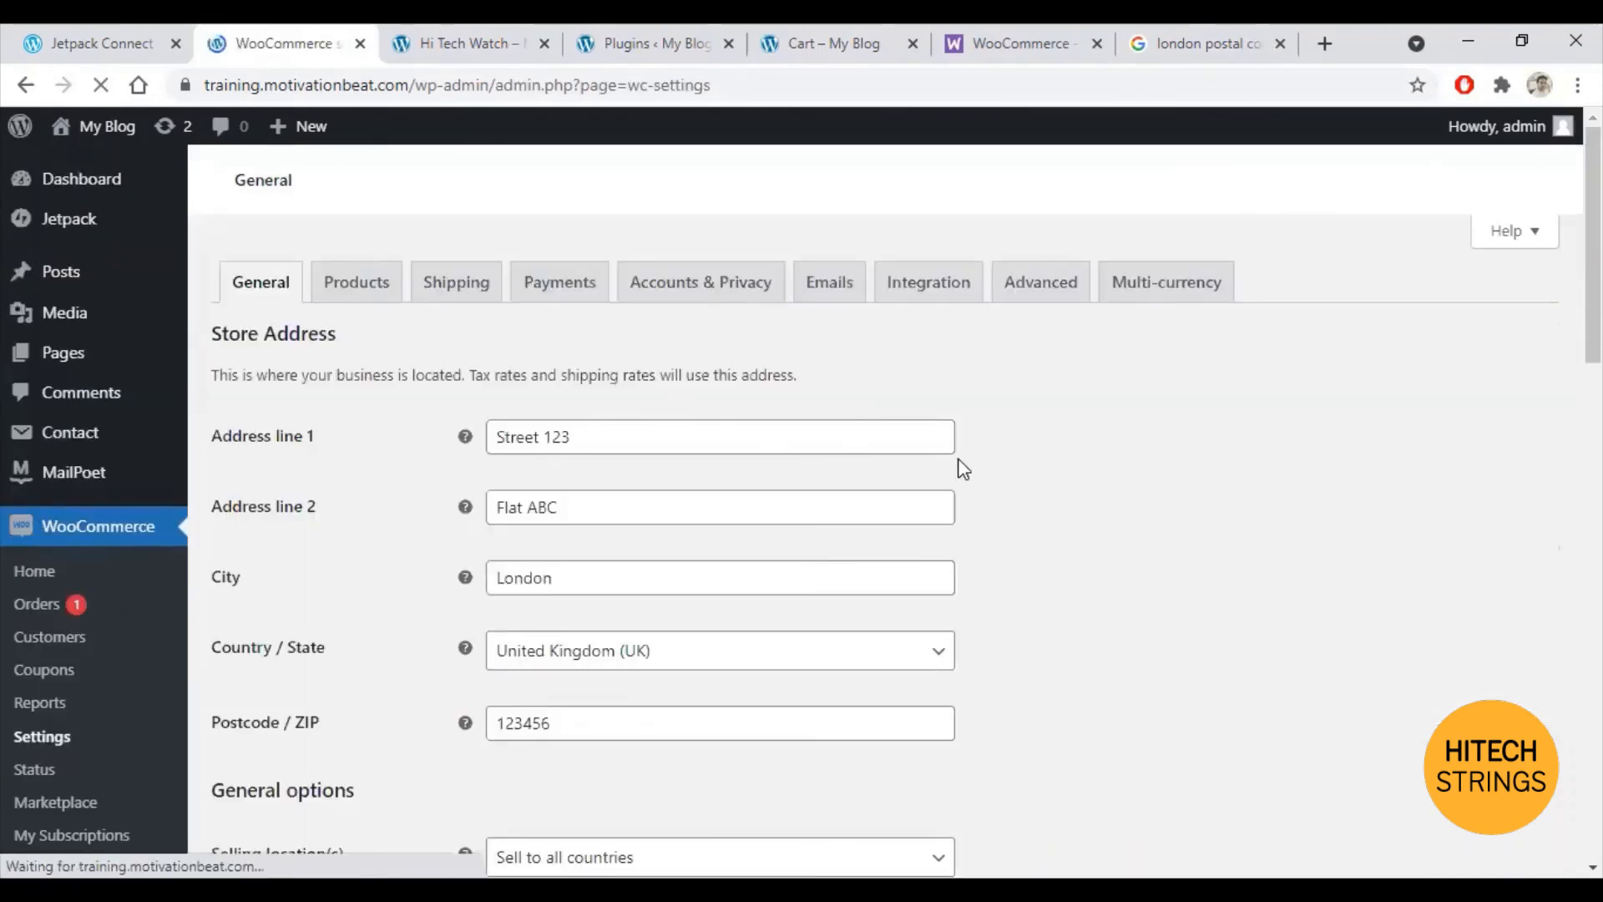
click(843, 535)
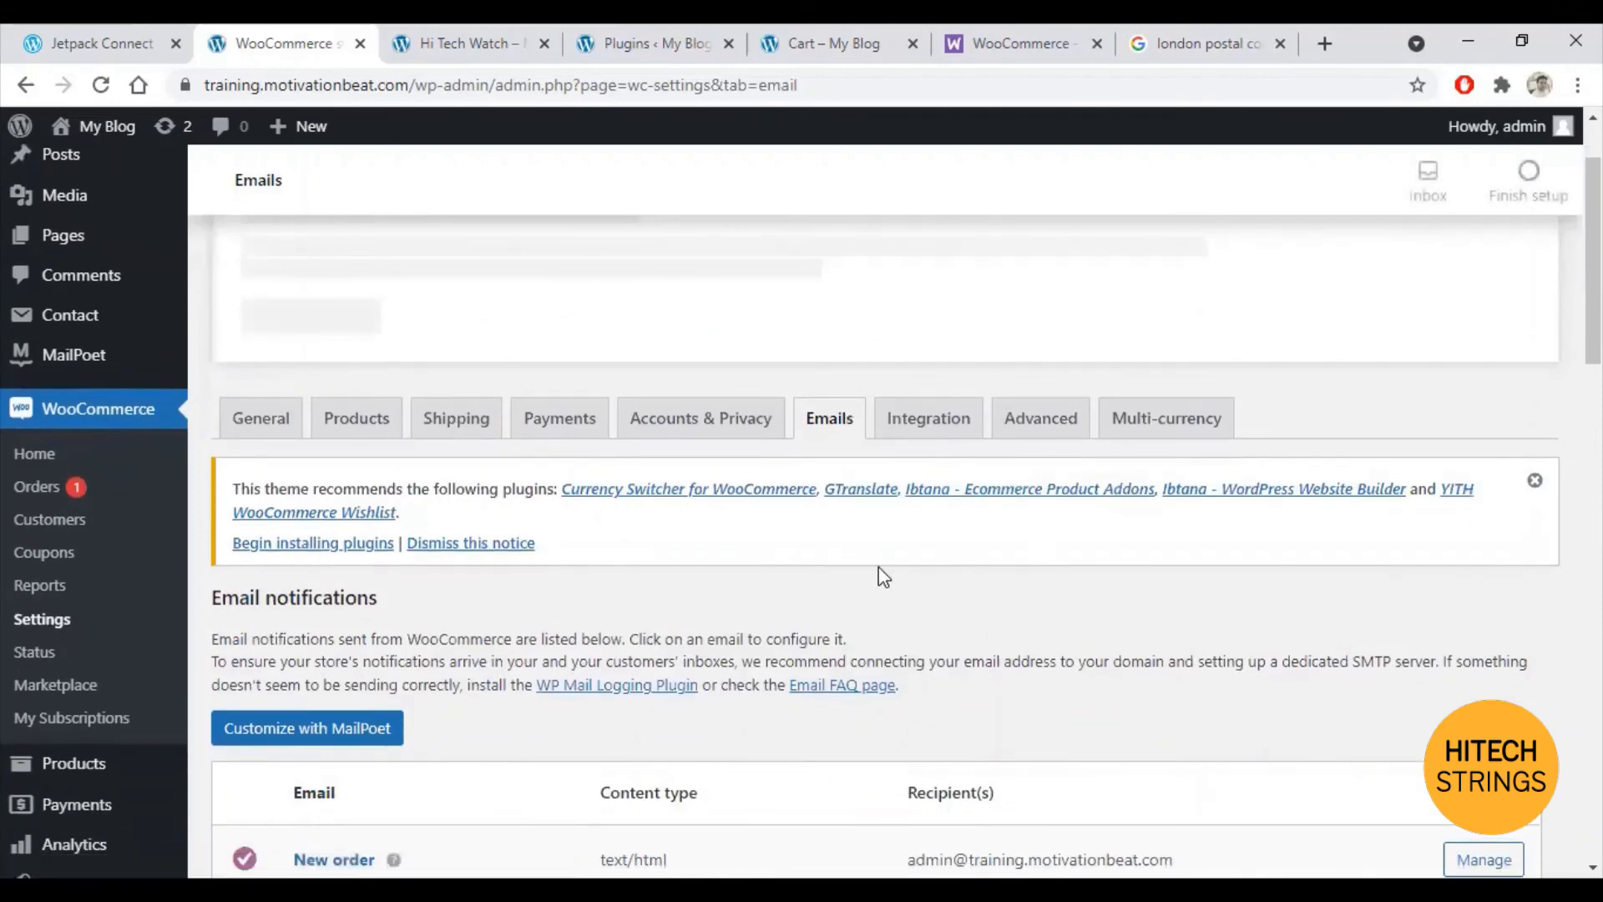
scroll(881, 573, down, 3)
scroll(373, 591, down, 3)
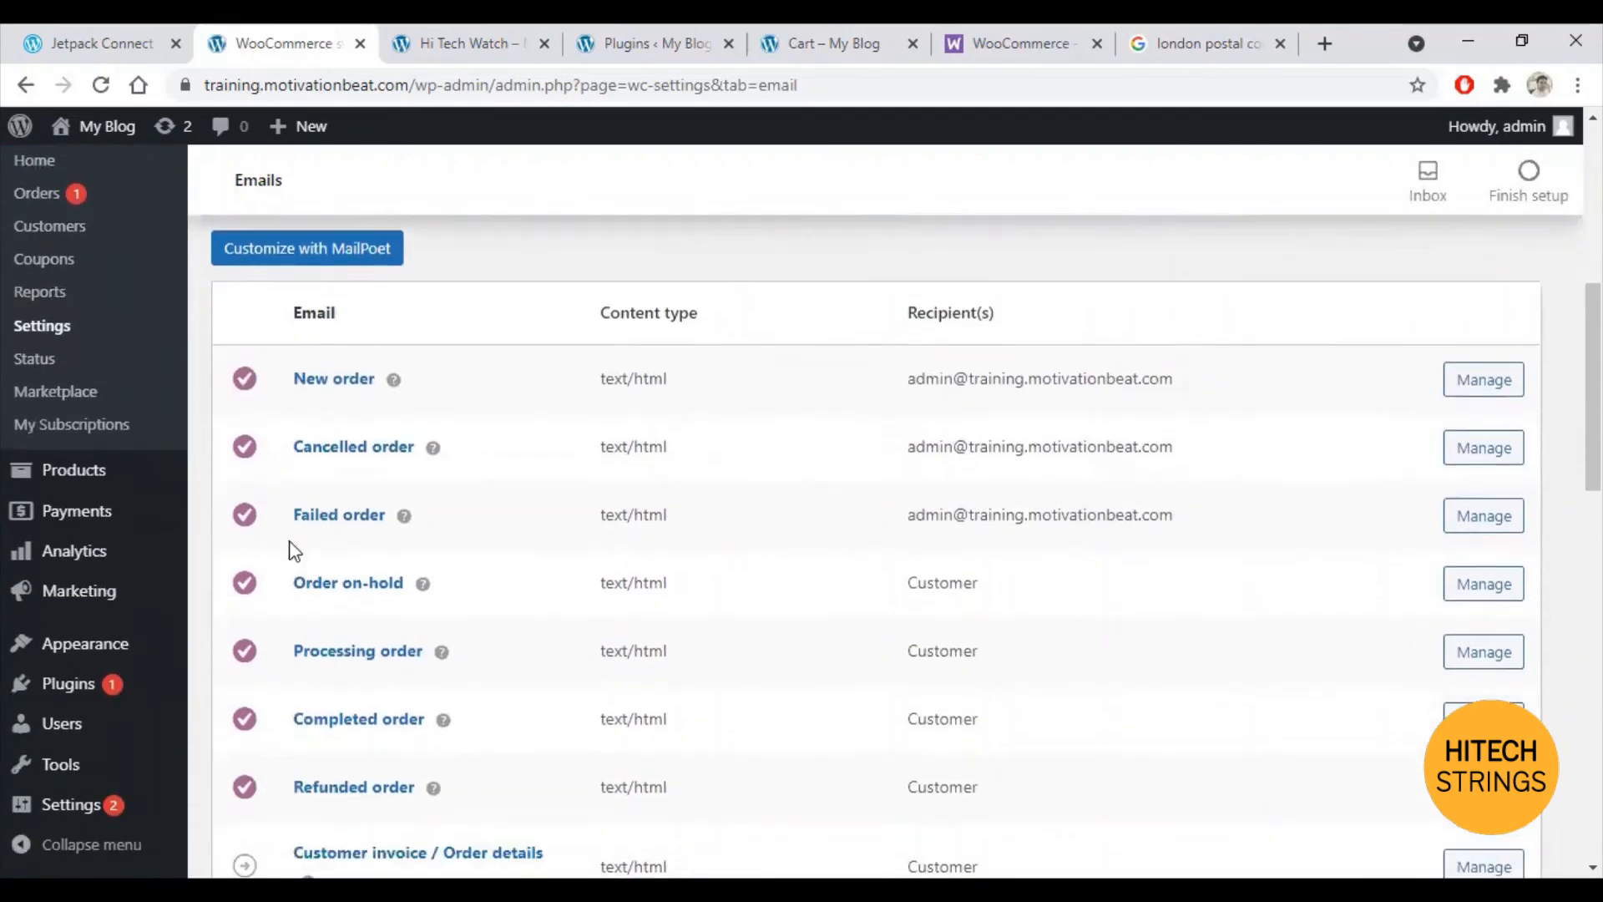
scroll(257, 715, down, 5)
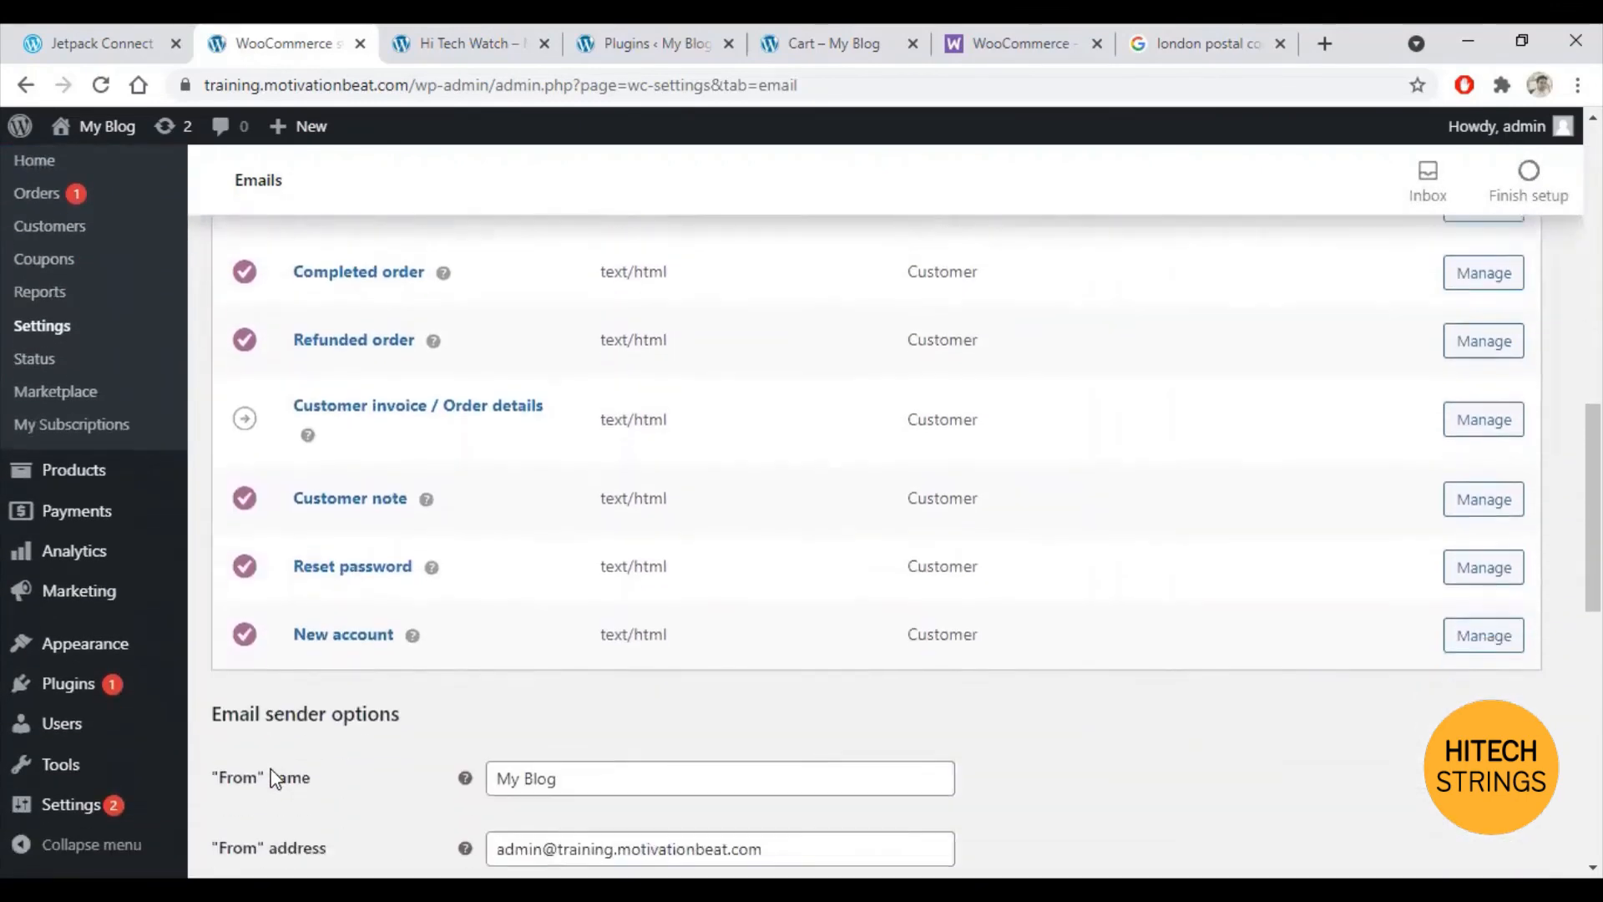
scroll(263, 660, up, 3)
scroll(261, 655, up, 2)
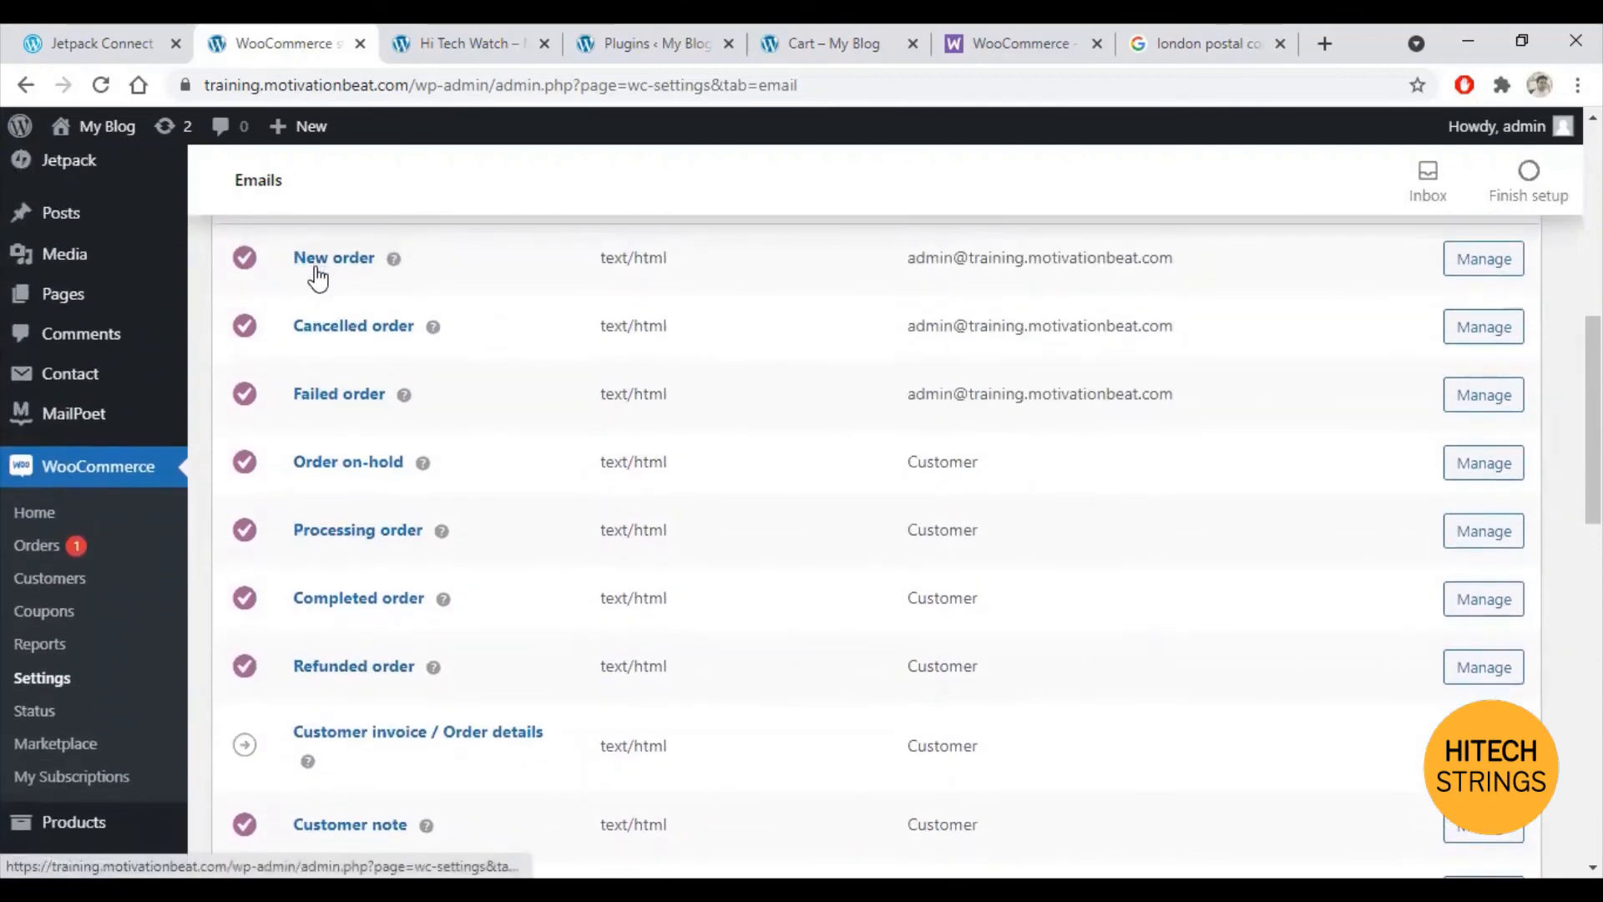
scroll(317, 278, up, 2)
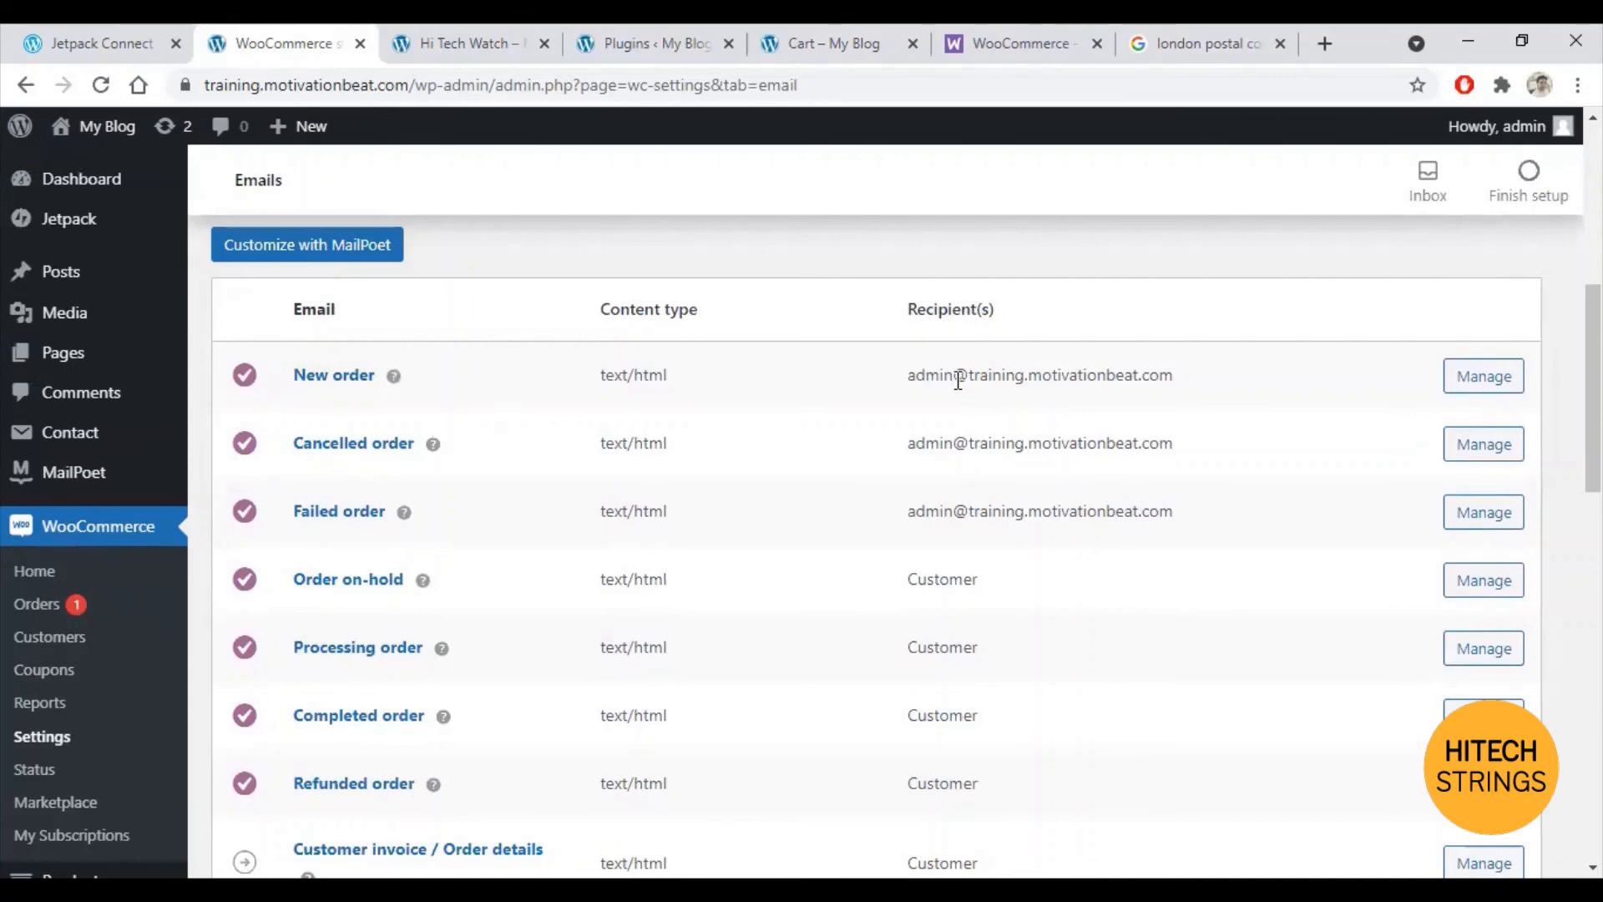
scroll(361, 473, down, 3)
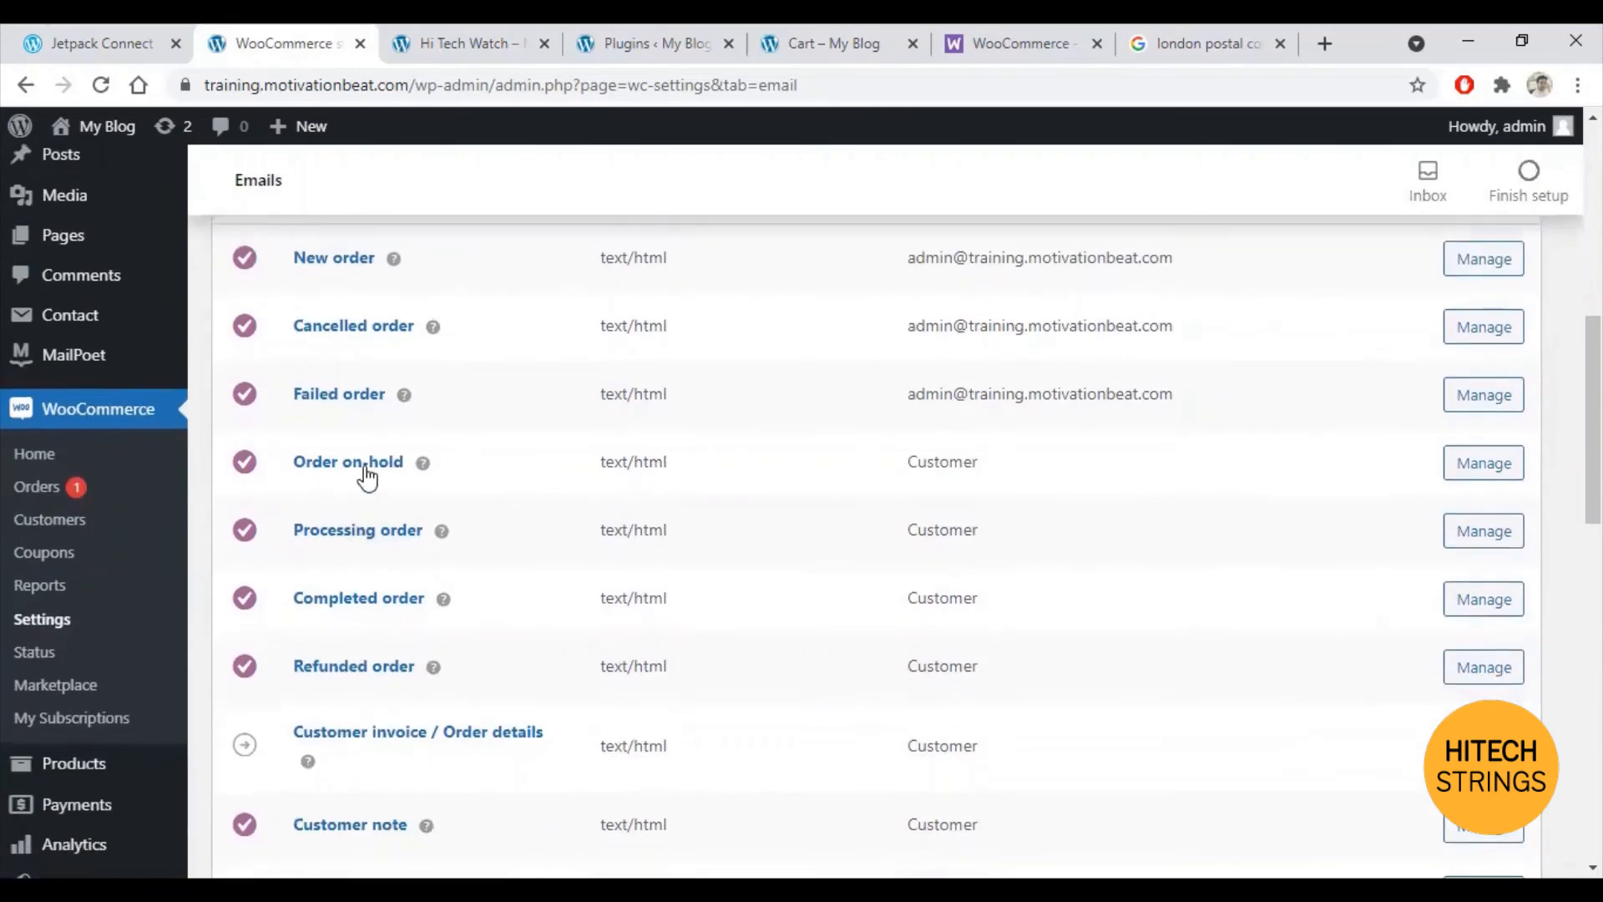
scroll(393, 659, down, 3)
scroll(392, 655, up, 6)
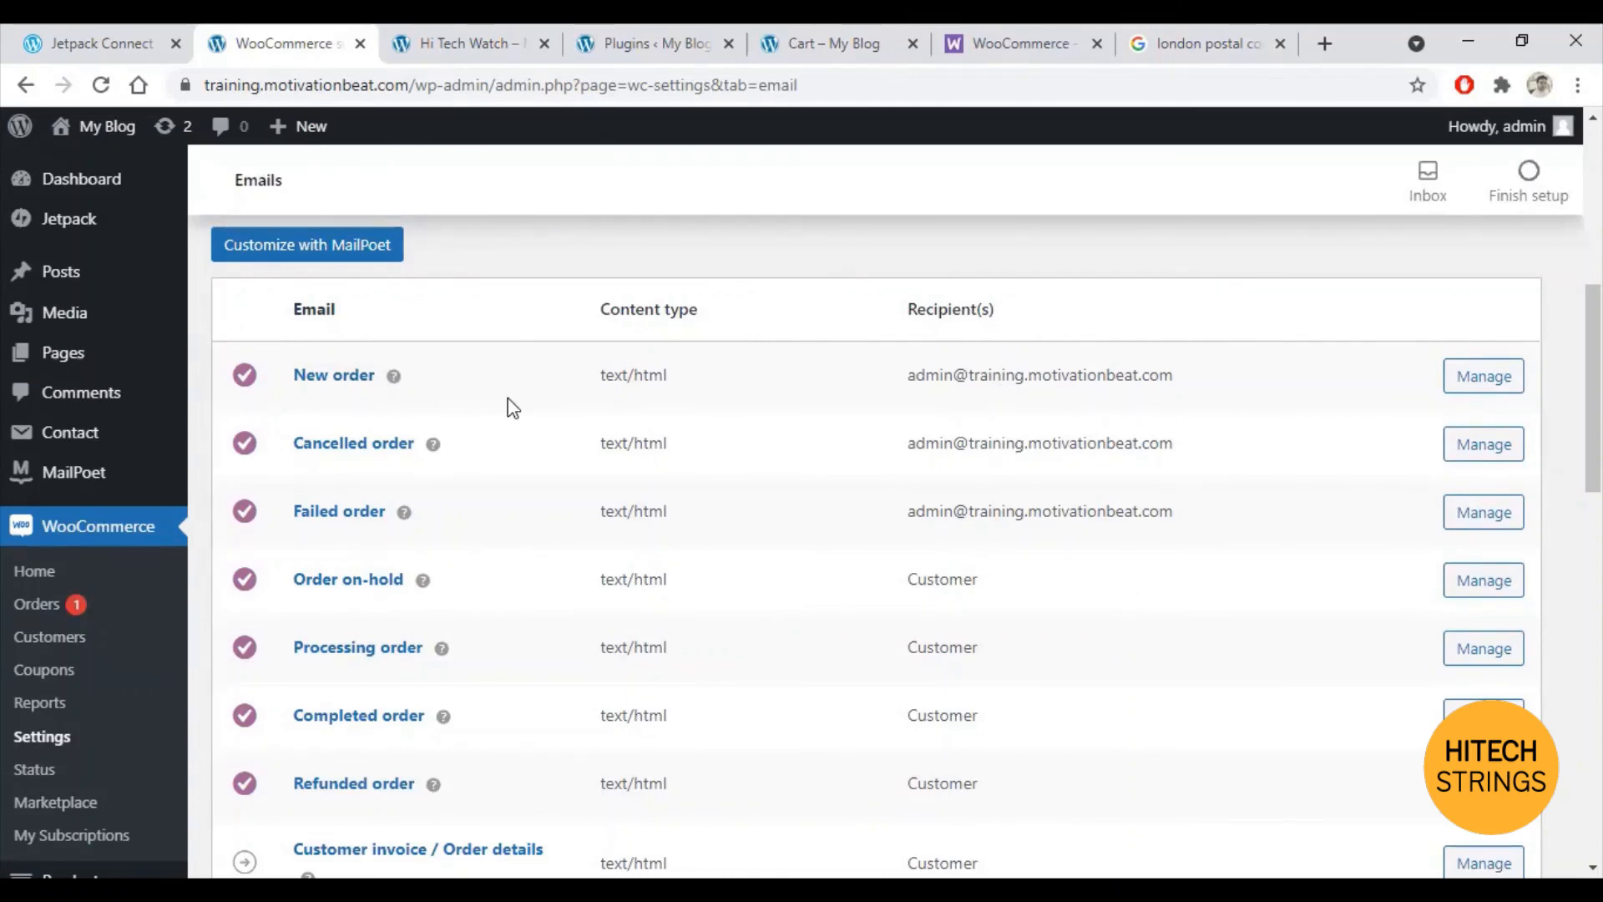
Step: Replace the New order email's recipient with the new Gmail address and save it
click(1515, 382)
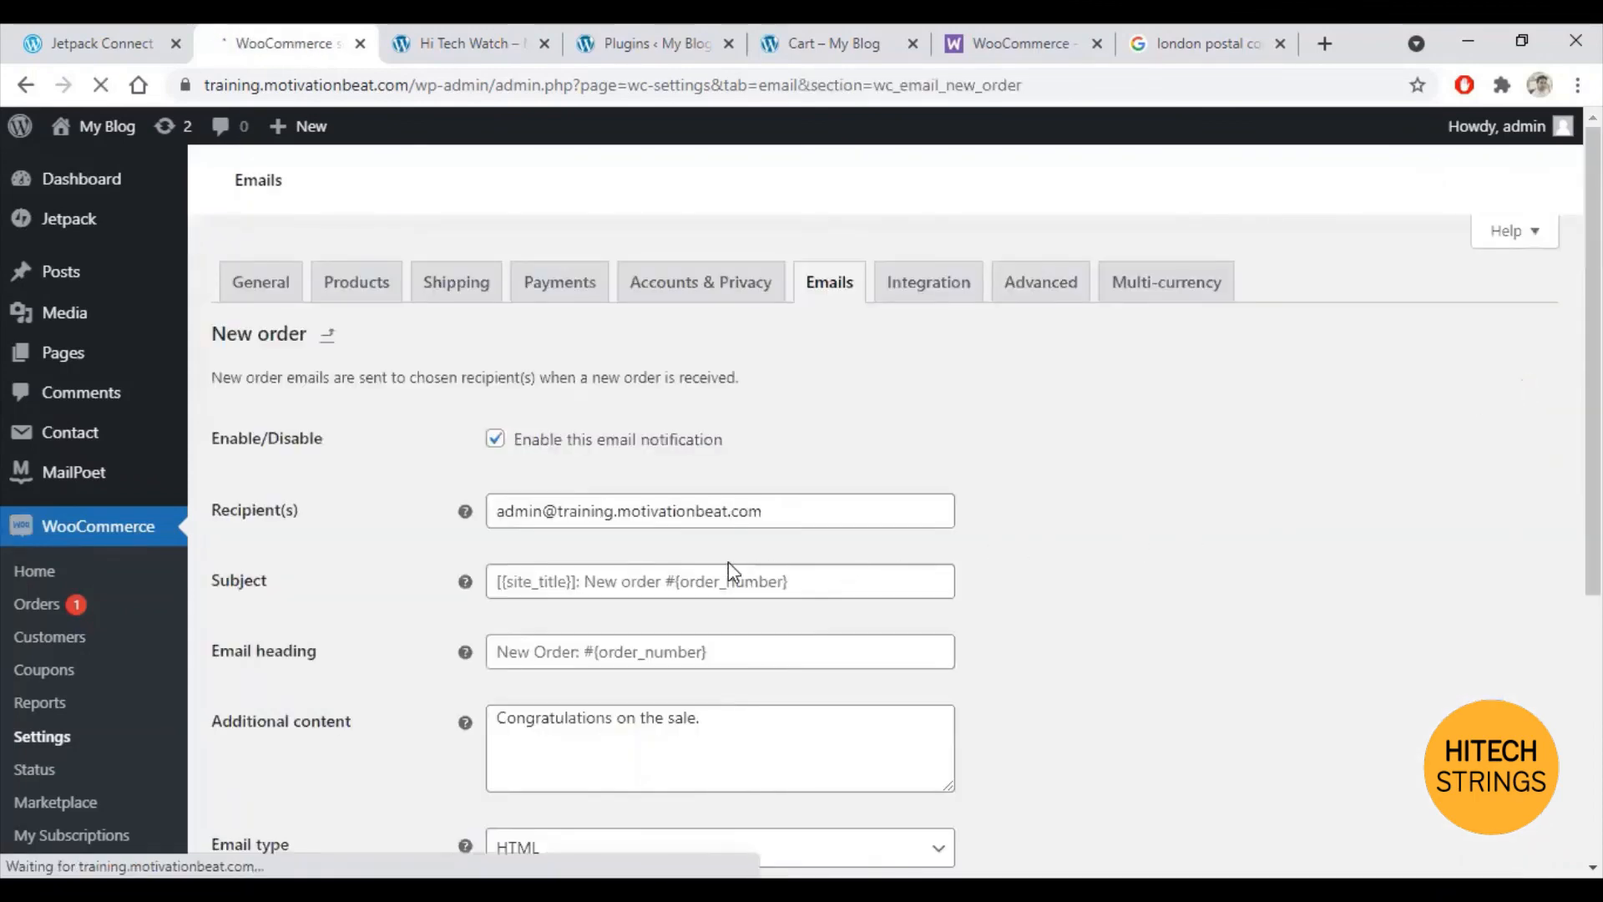
scroll(763, 700, down, 2)
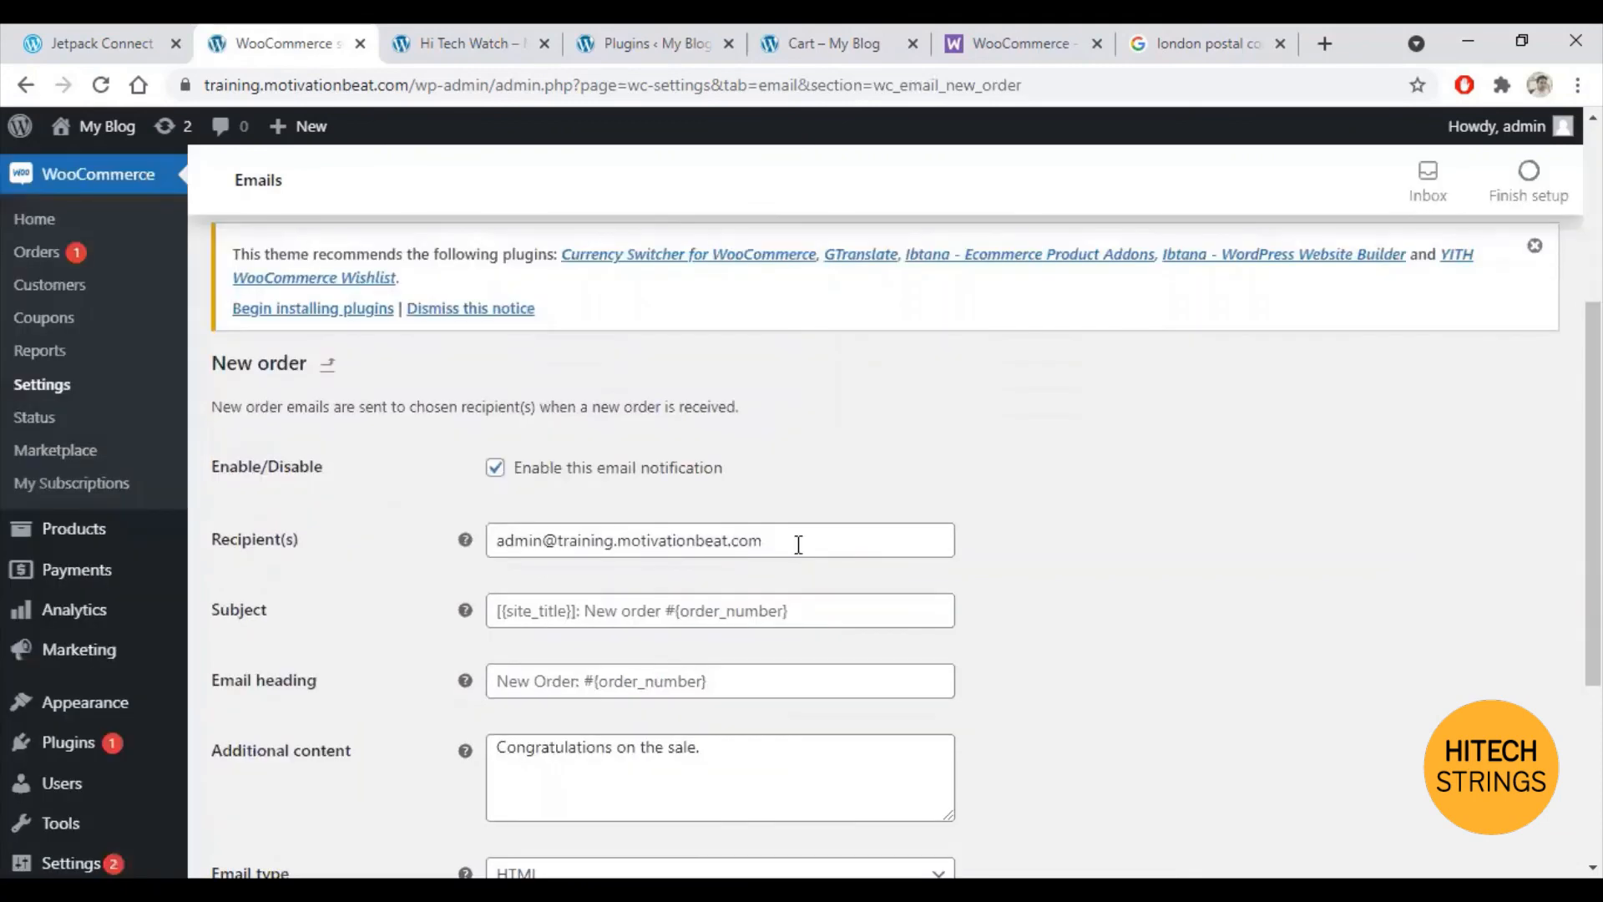
drag(799, 544, 275, 544)
key(BackSpace)
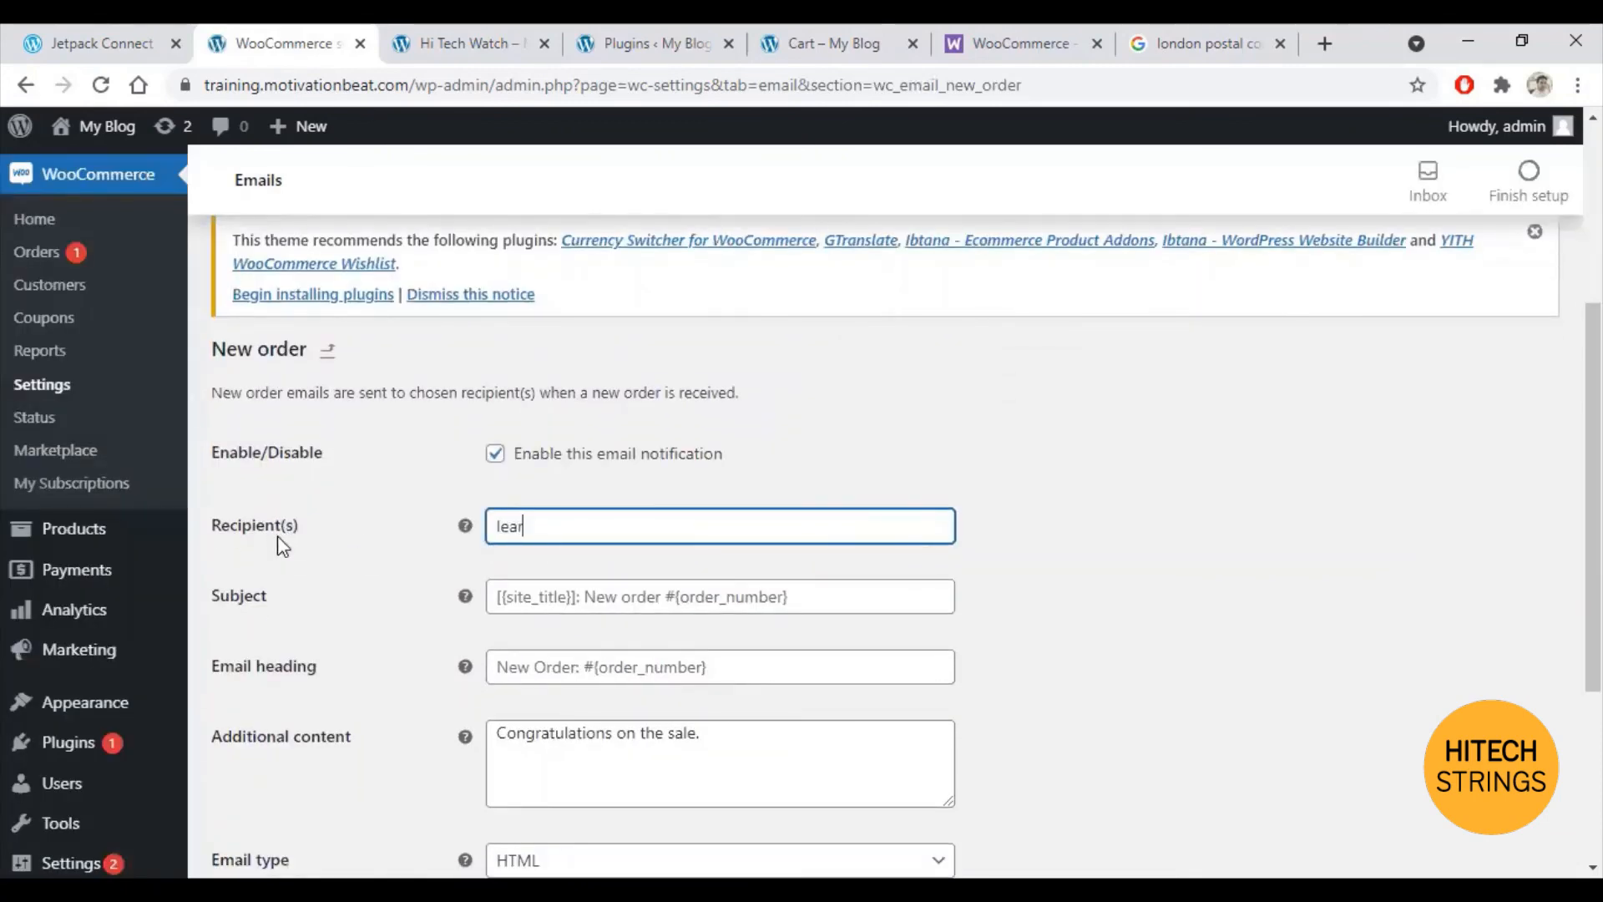
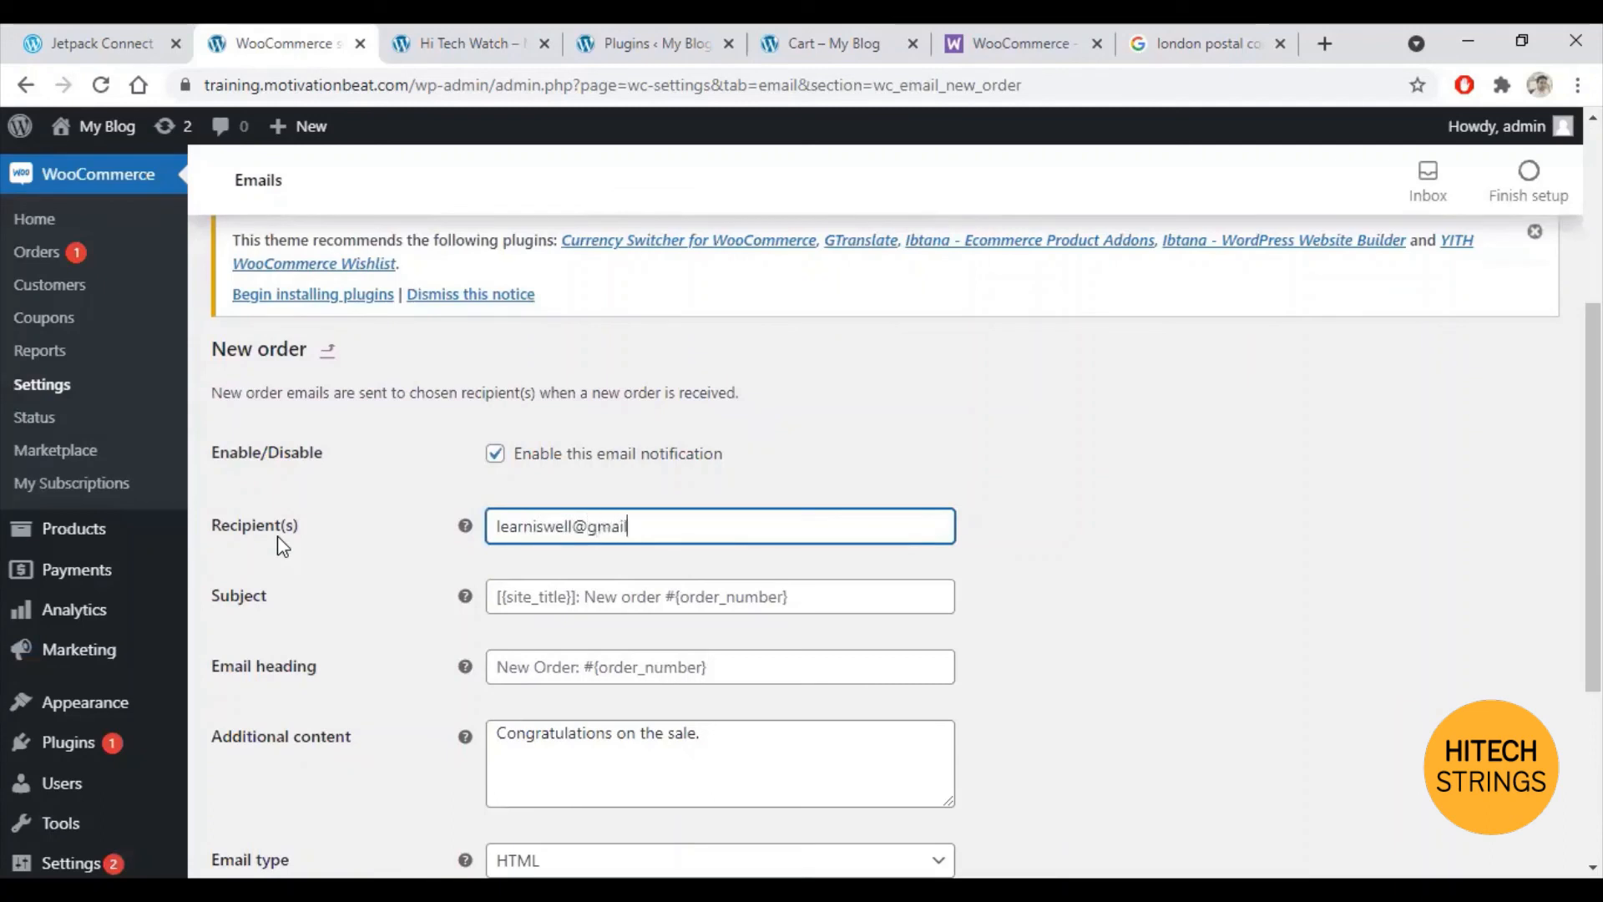
scroll(970, 640, down, 4)
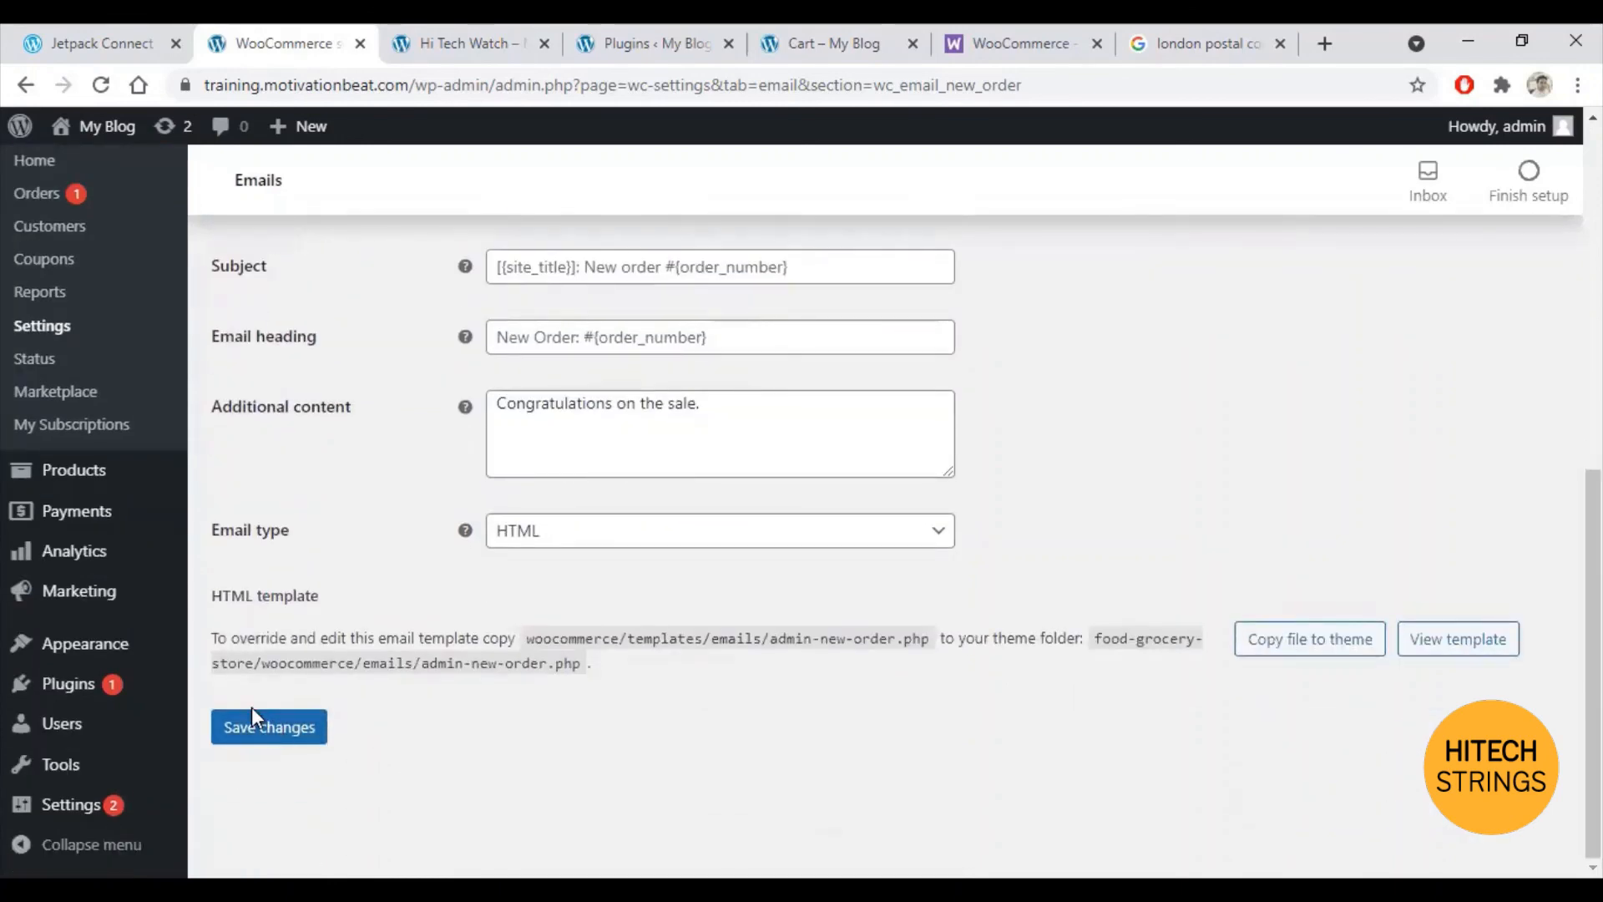
click(257, 735)
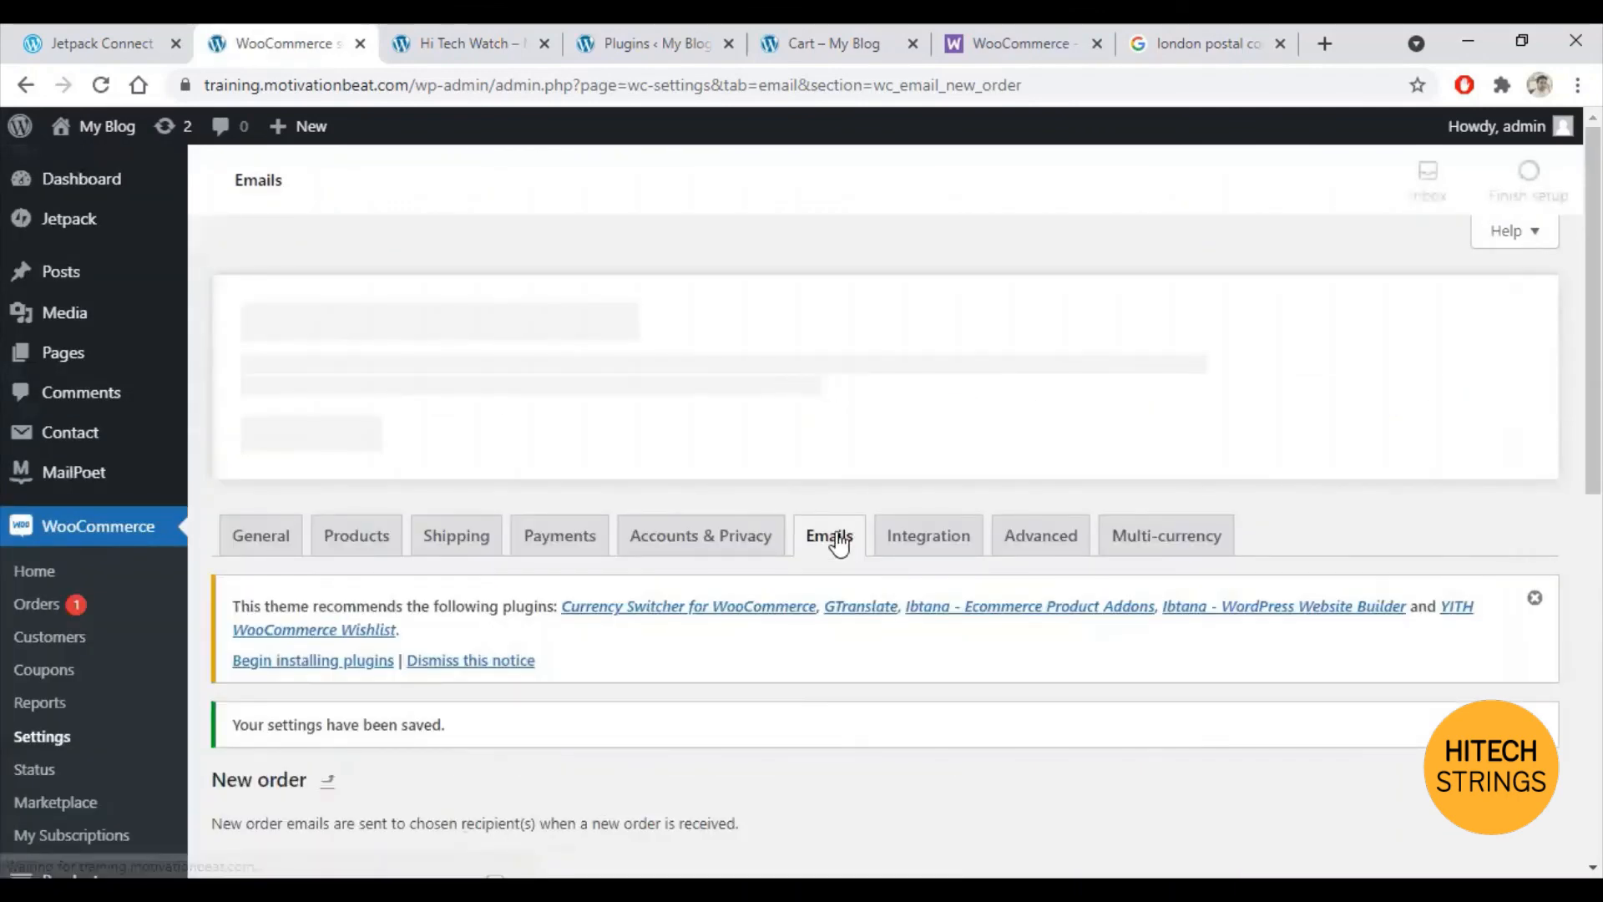
click(838, 541)
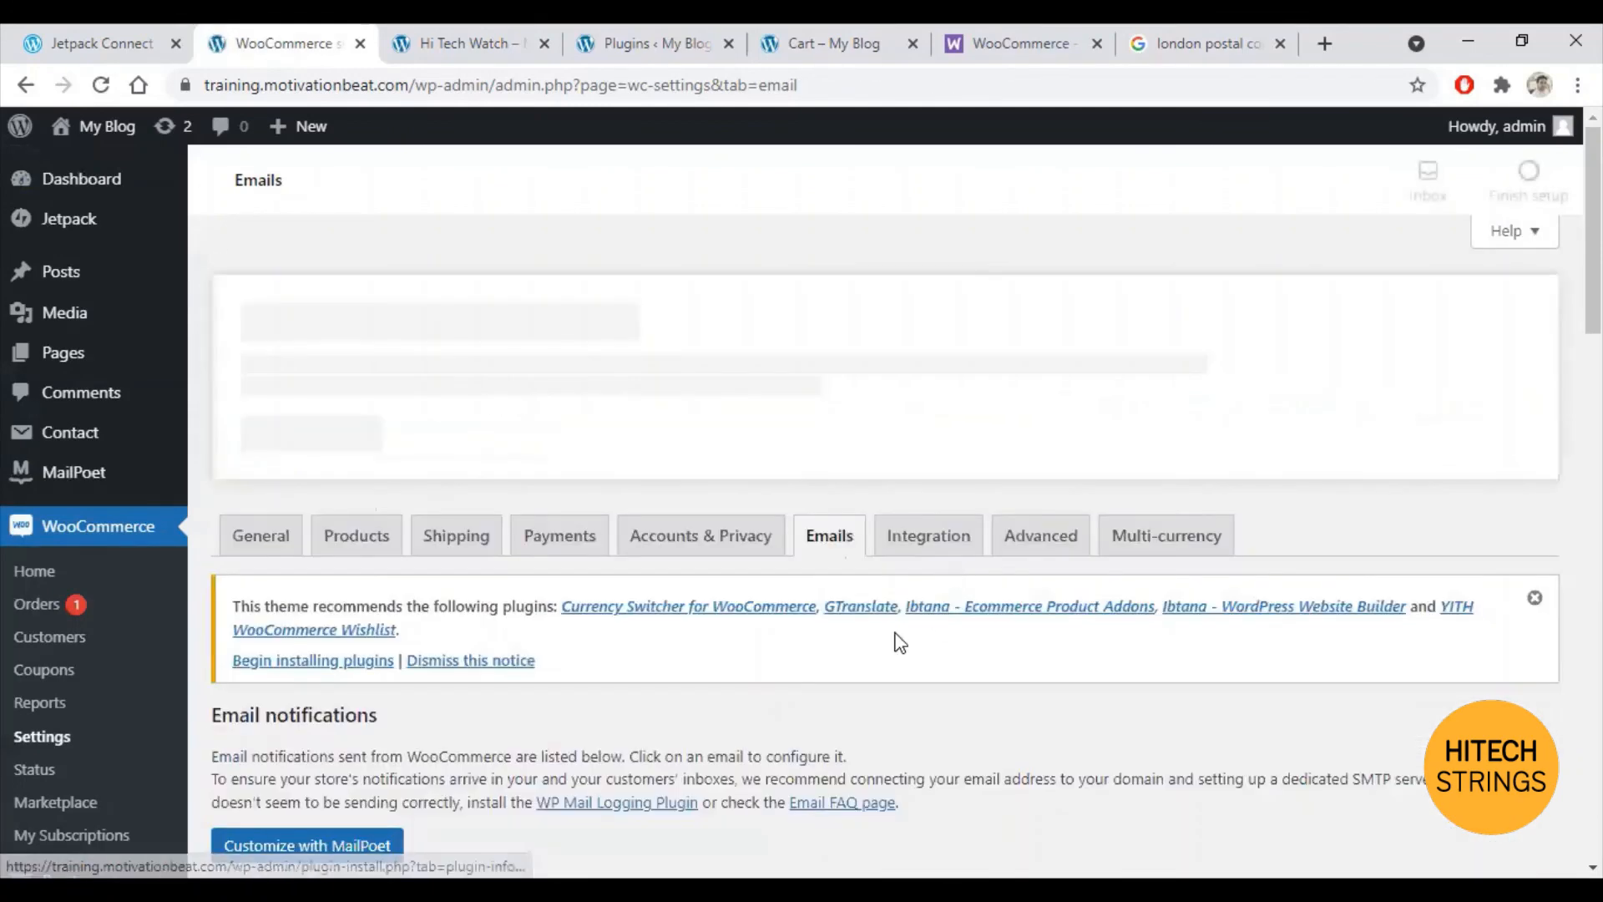
scroll(944, 560, down, 5)
scroll(904, 566, down, 1)
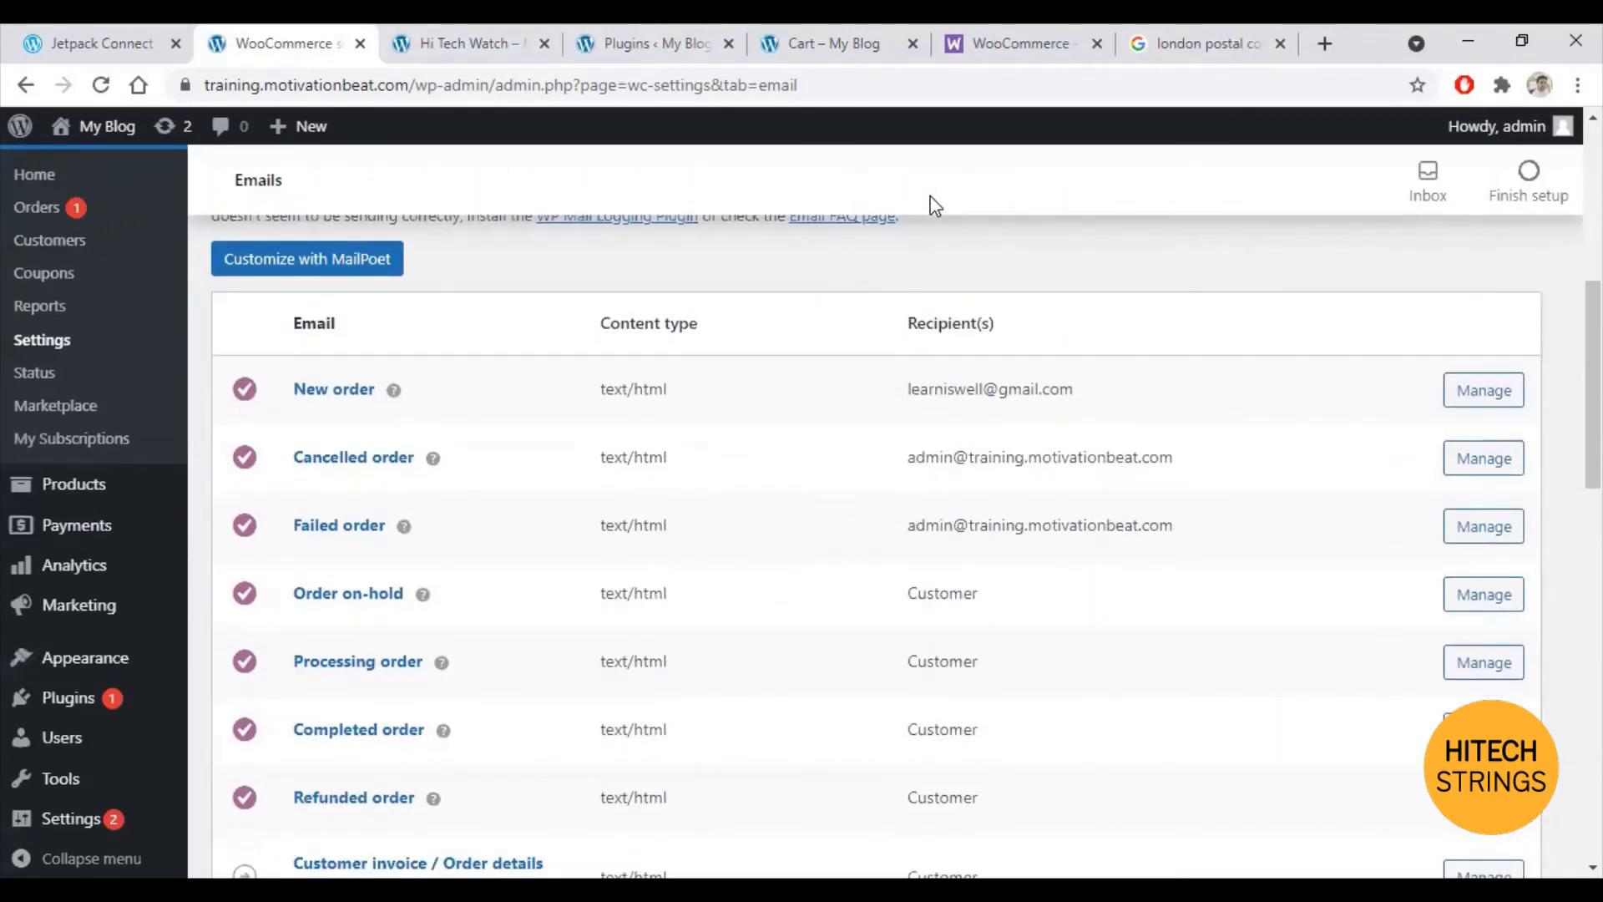
Step: Check out the Hi Tech Watch cart and place the £102.00 cash-on-delivery test order
click(810, 34)
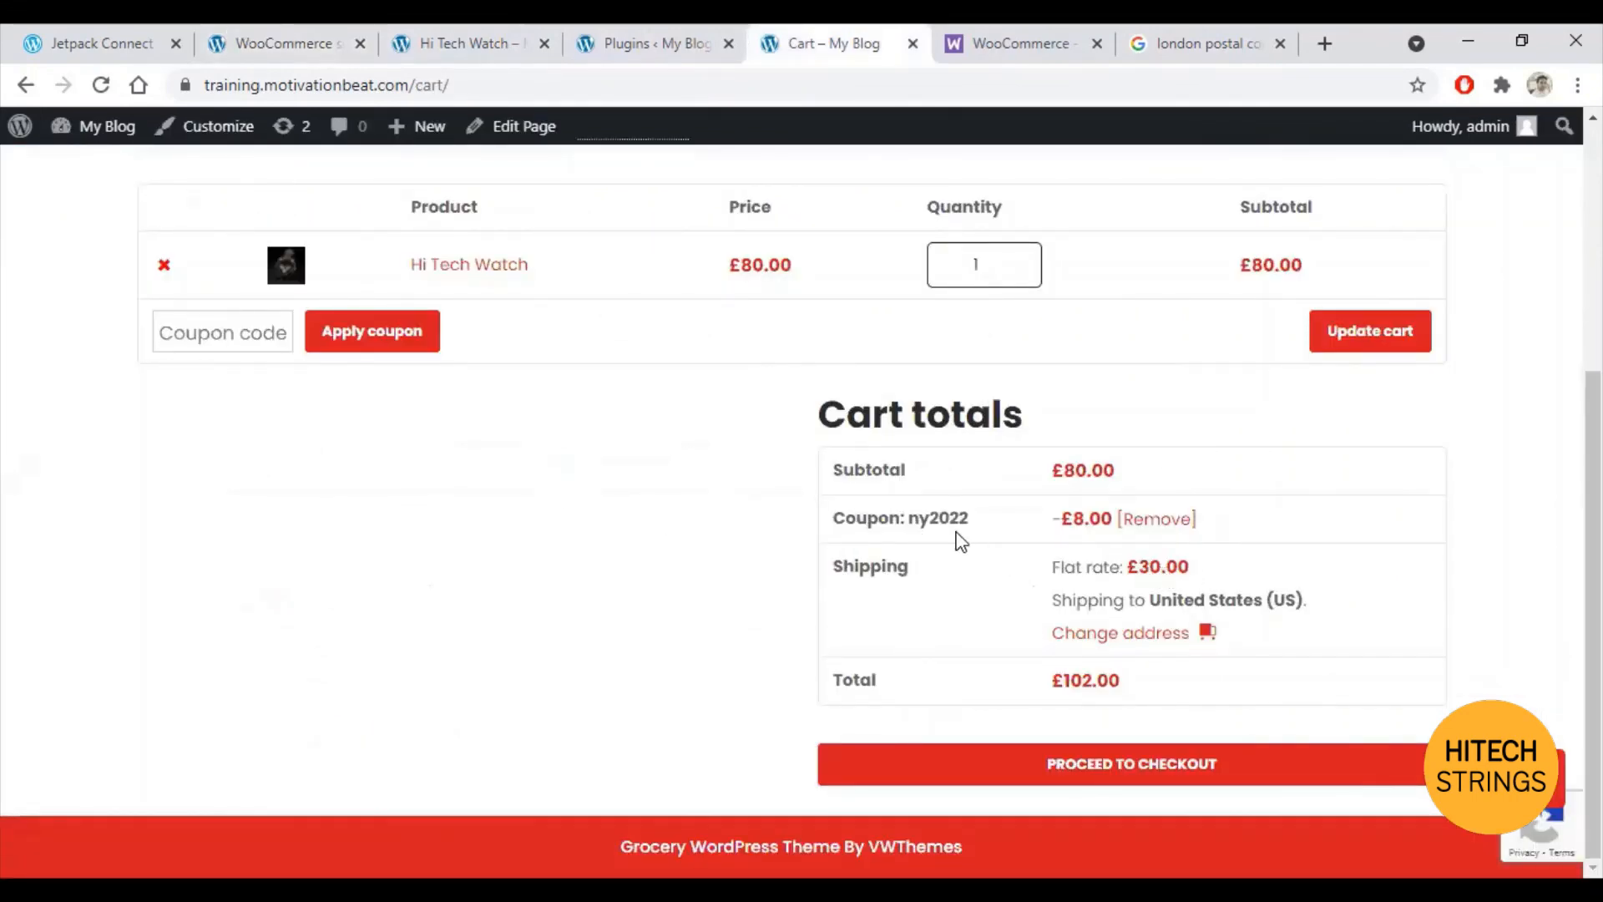
click(1117, 765)
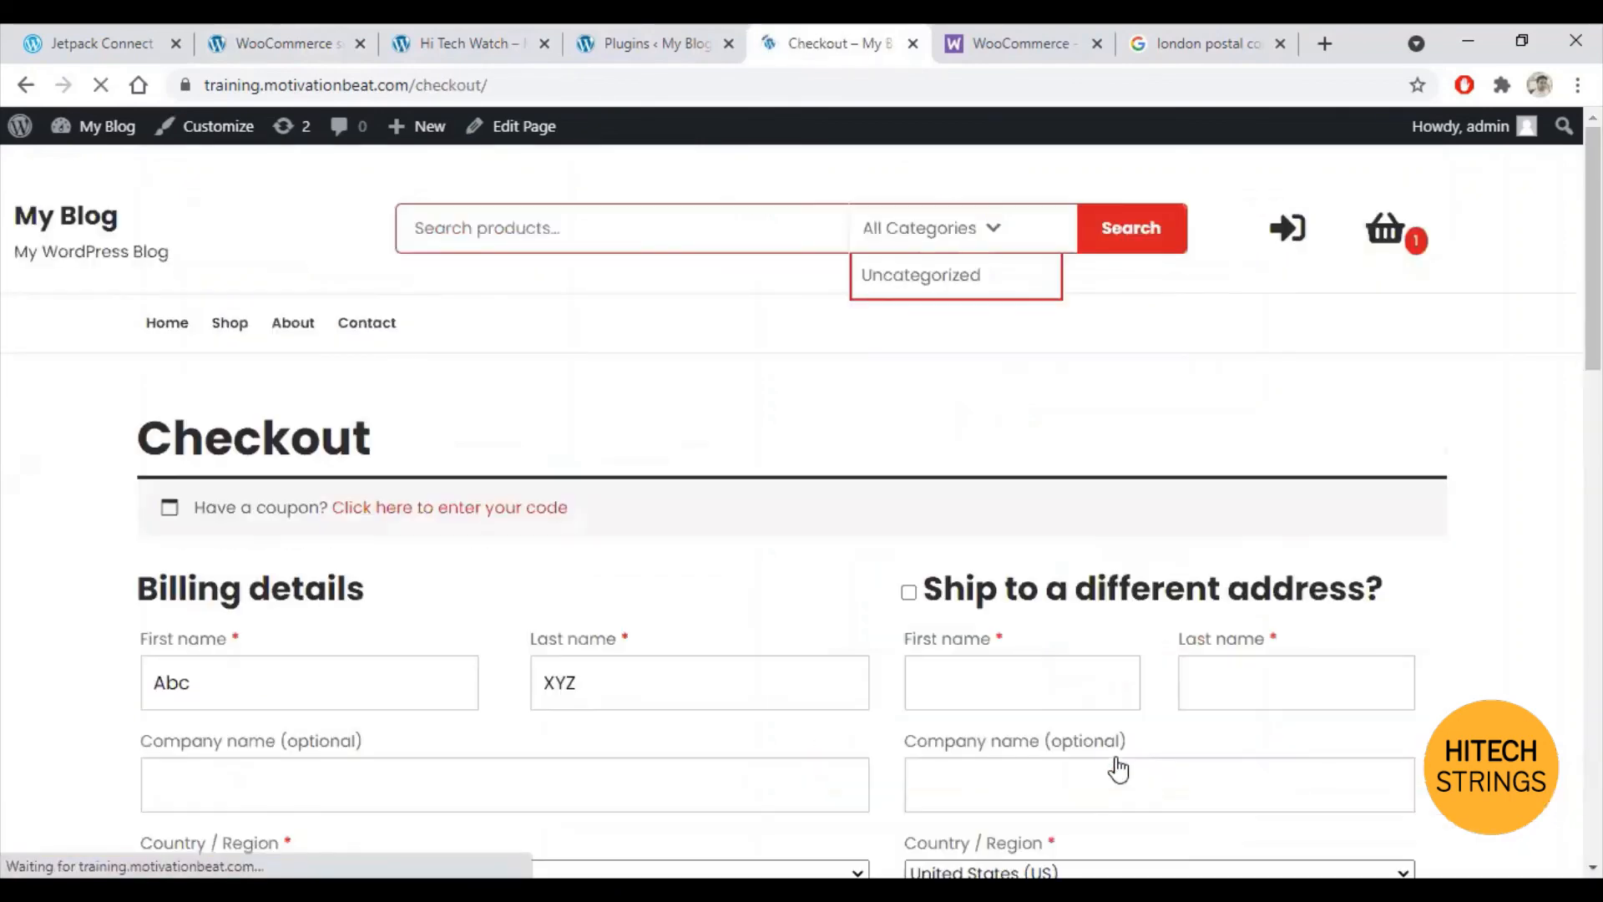
scroll(371, 608, down, 4)
scroll(371, 608, down, 2)
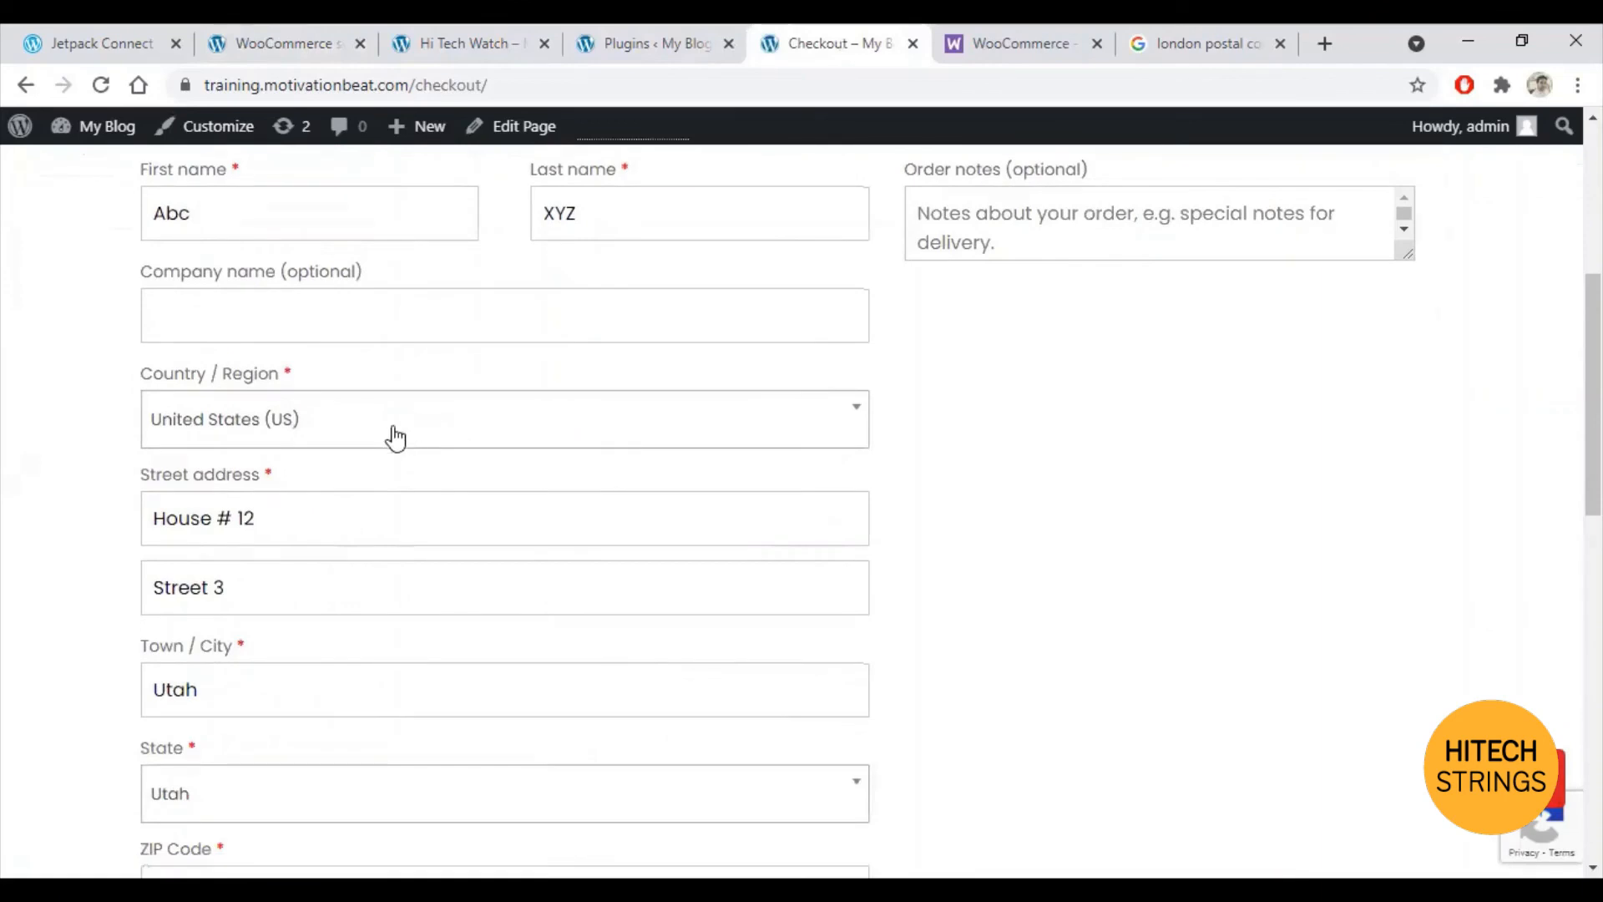
scroll(368, 501, down, 3)
scroll(427, 539, down, 7)
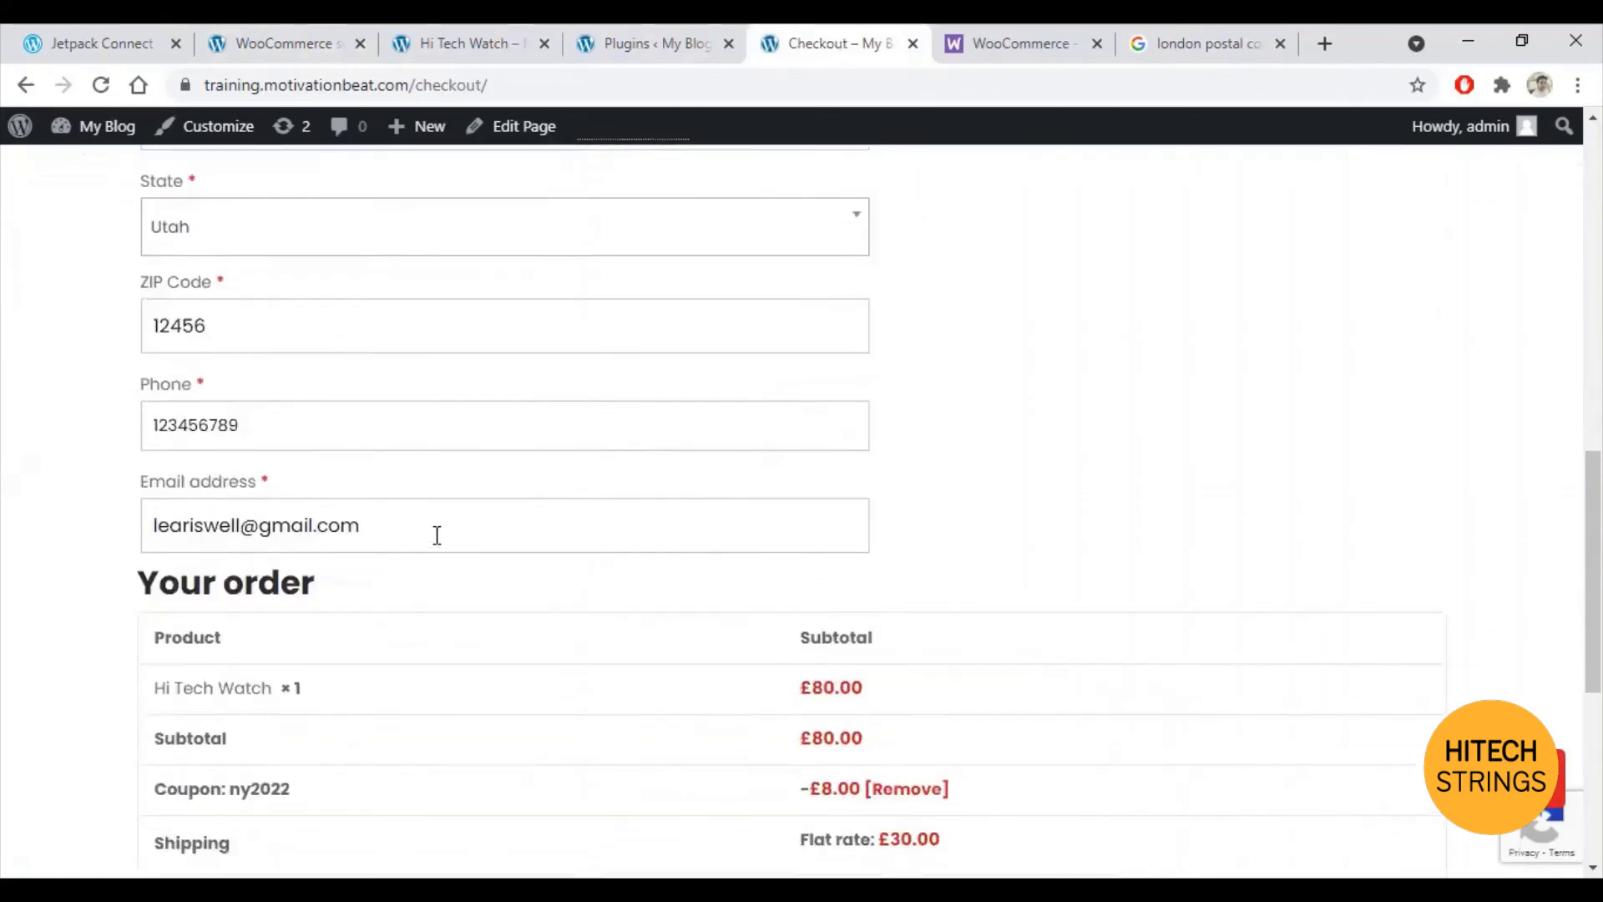
scroll(513, 549, down, 3)
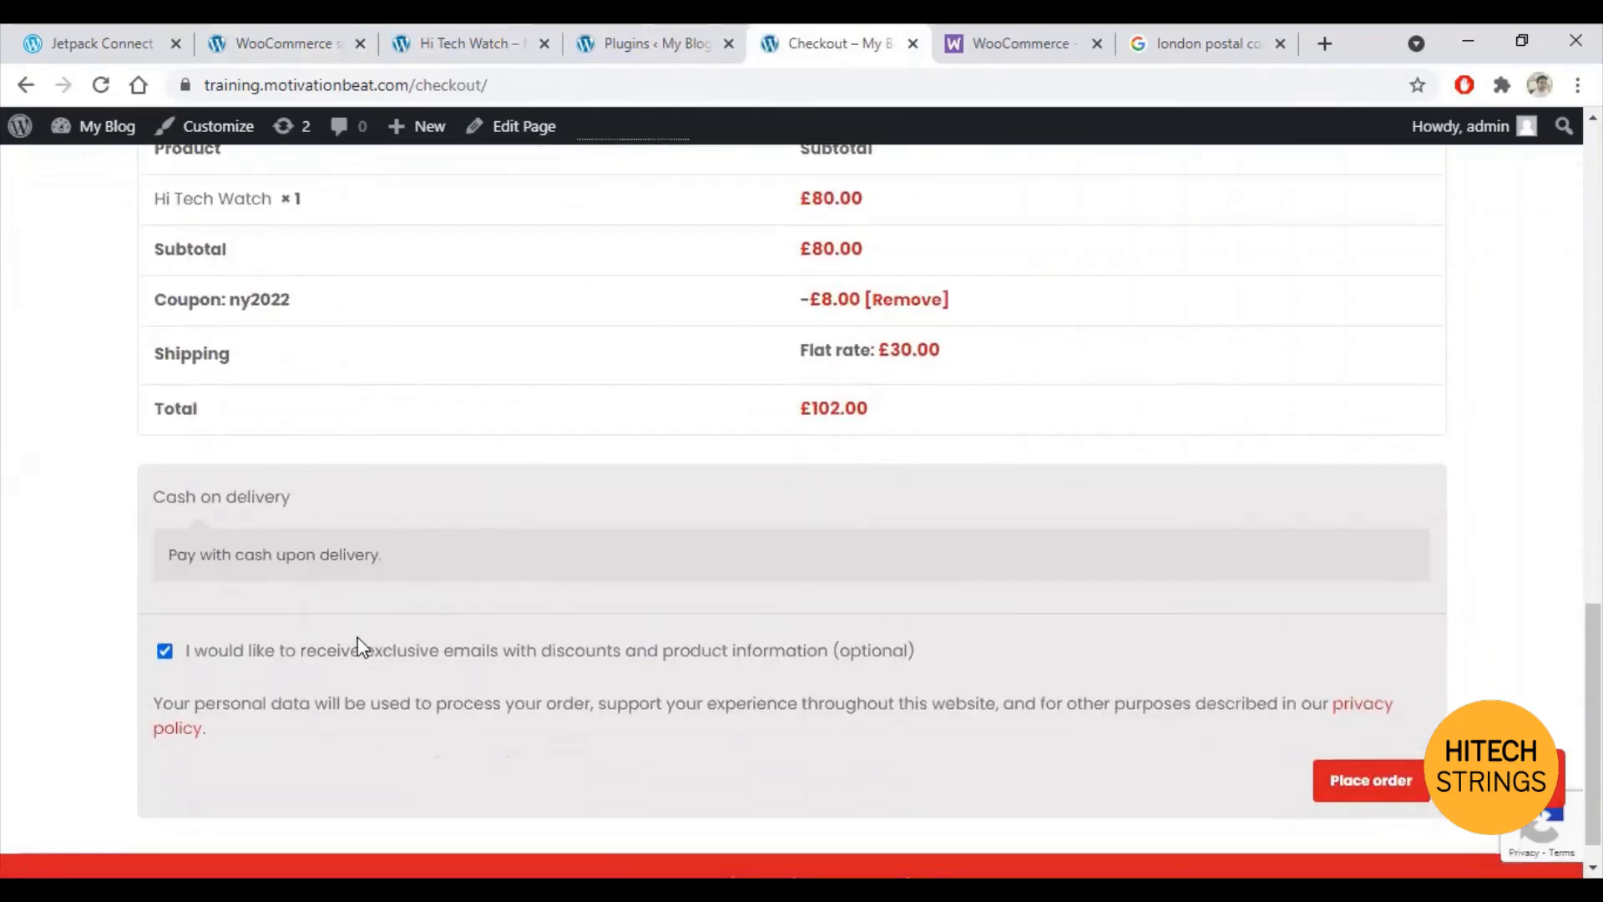
click(1370, 776)
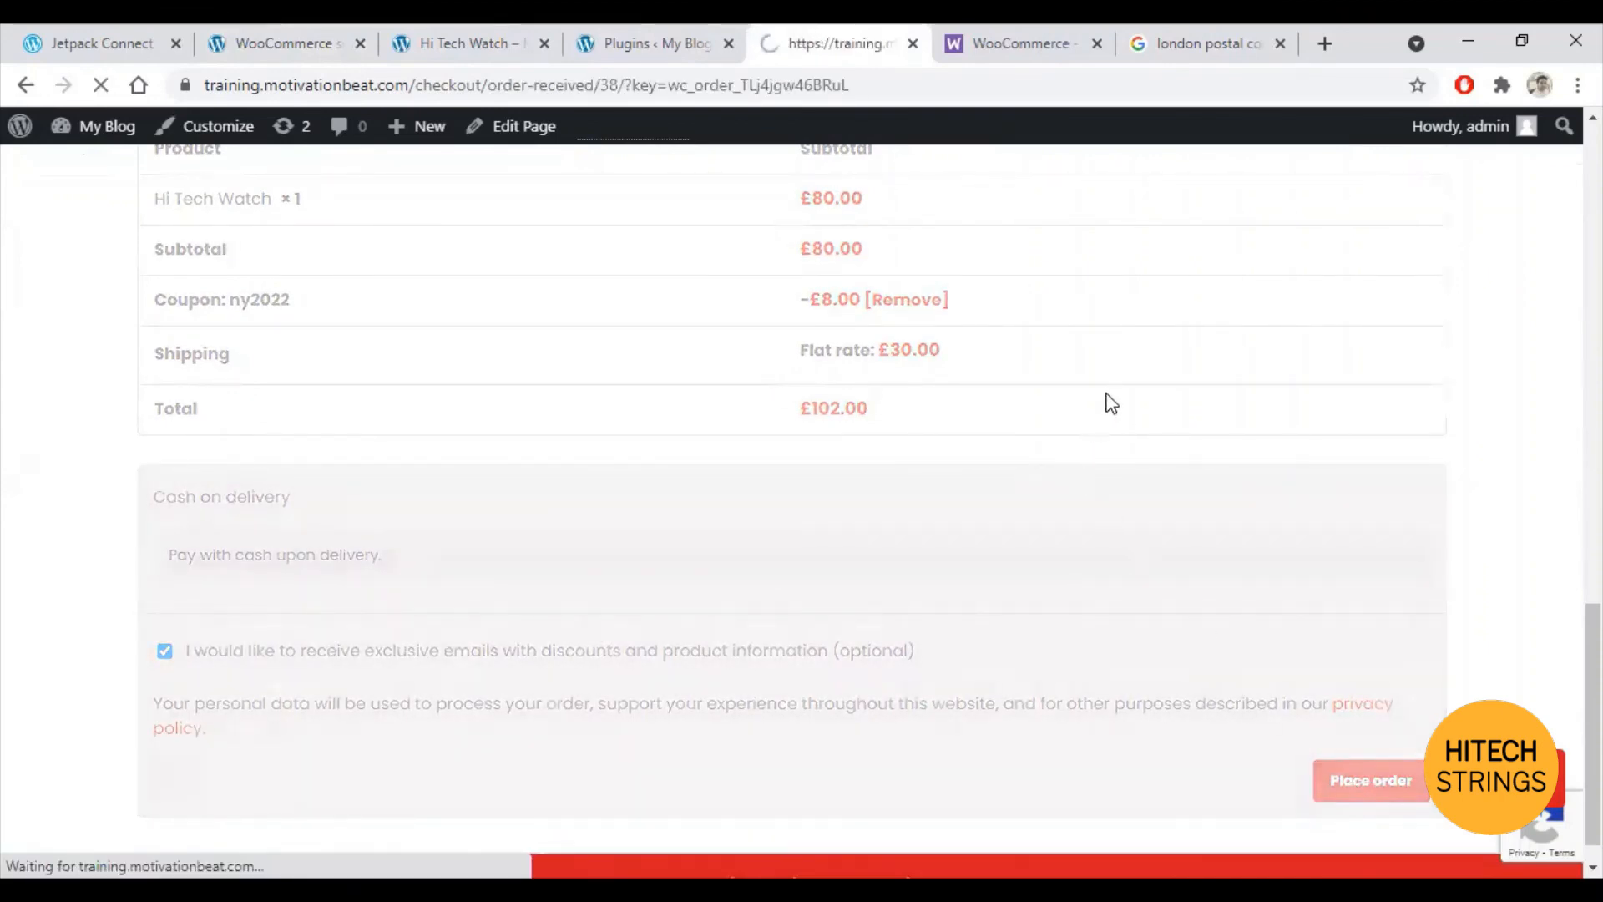
scroll(1134, 383, down, 3)
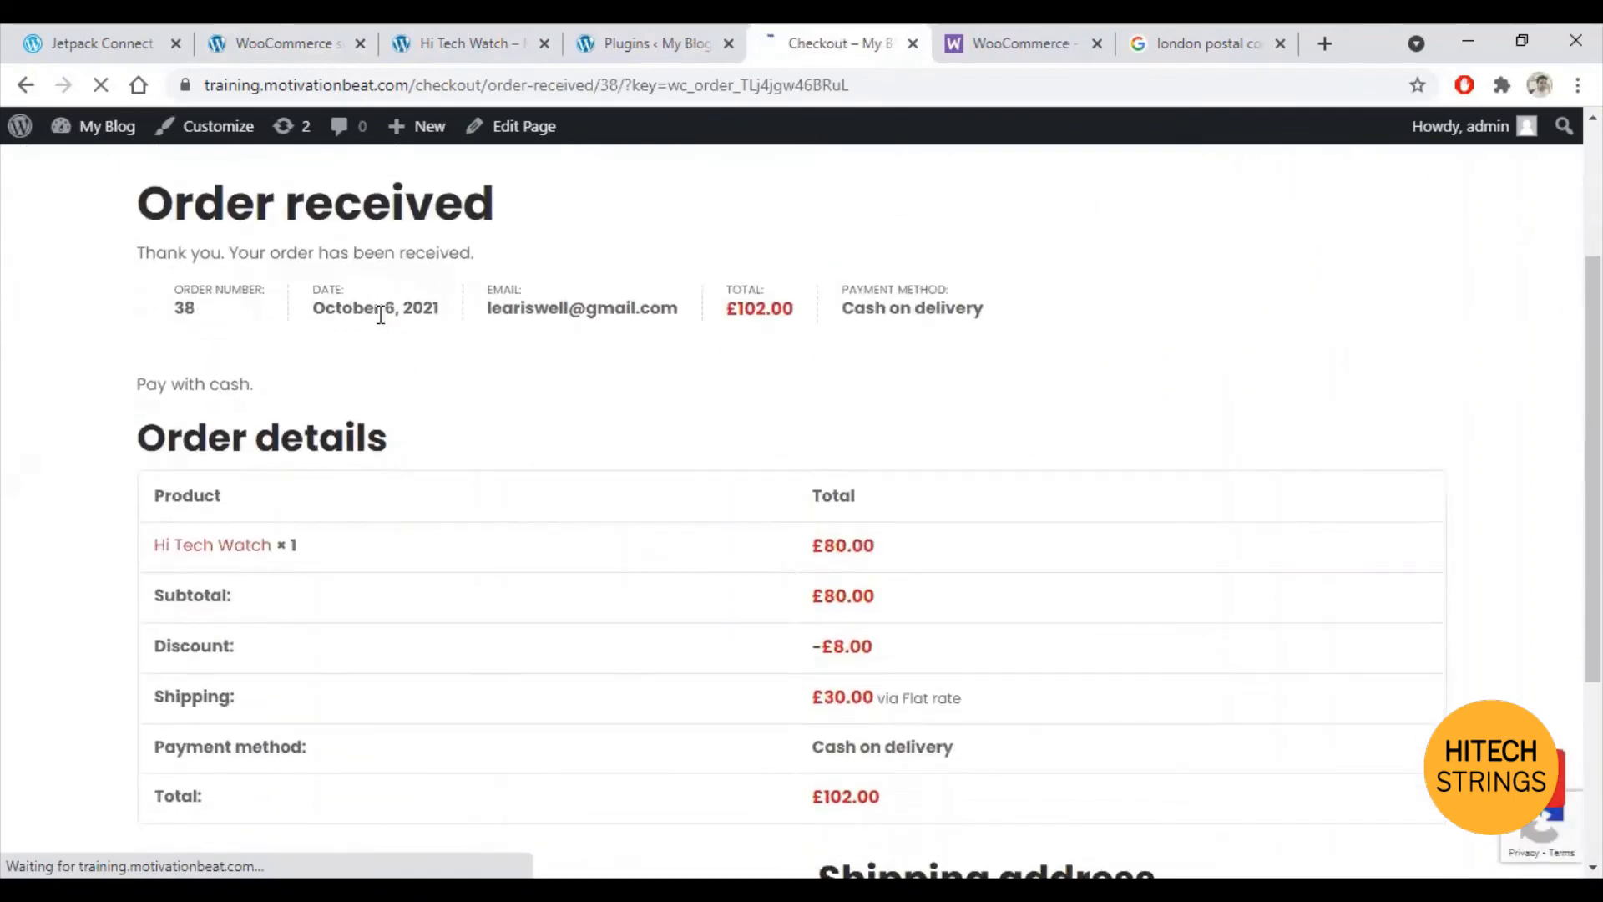
scroll(951, 559, down, 2)
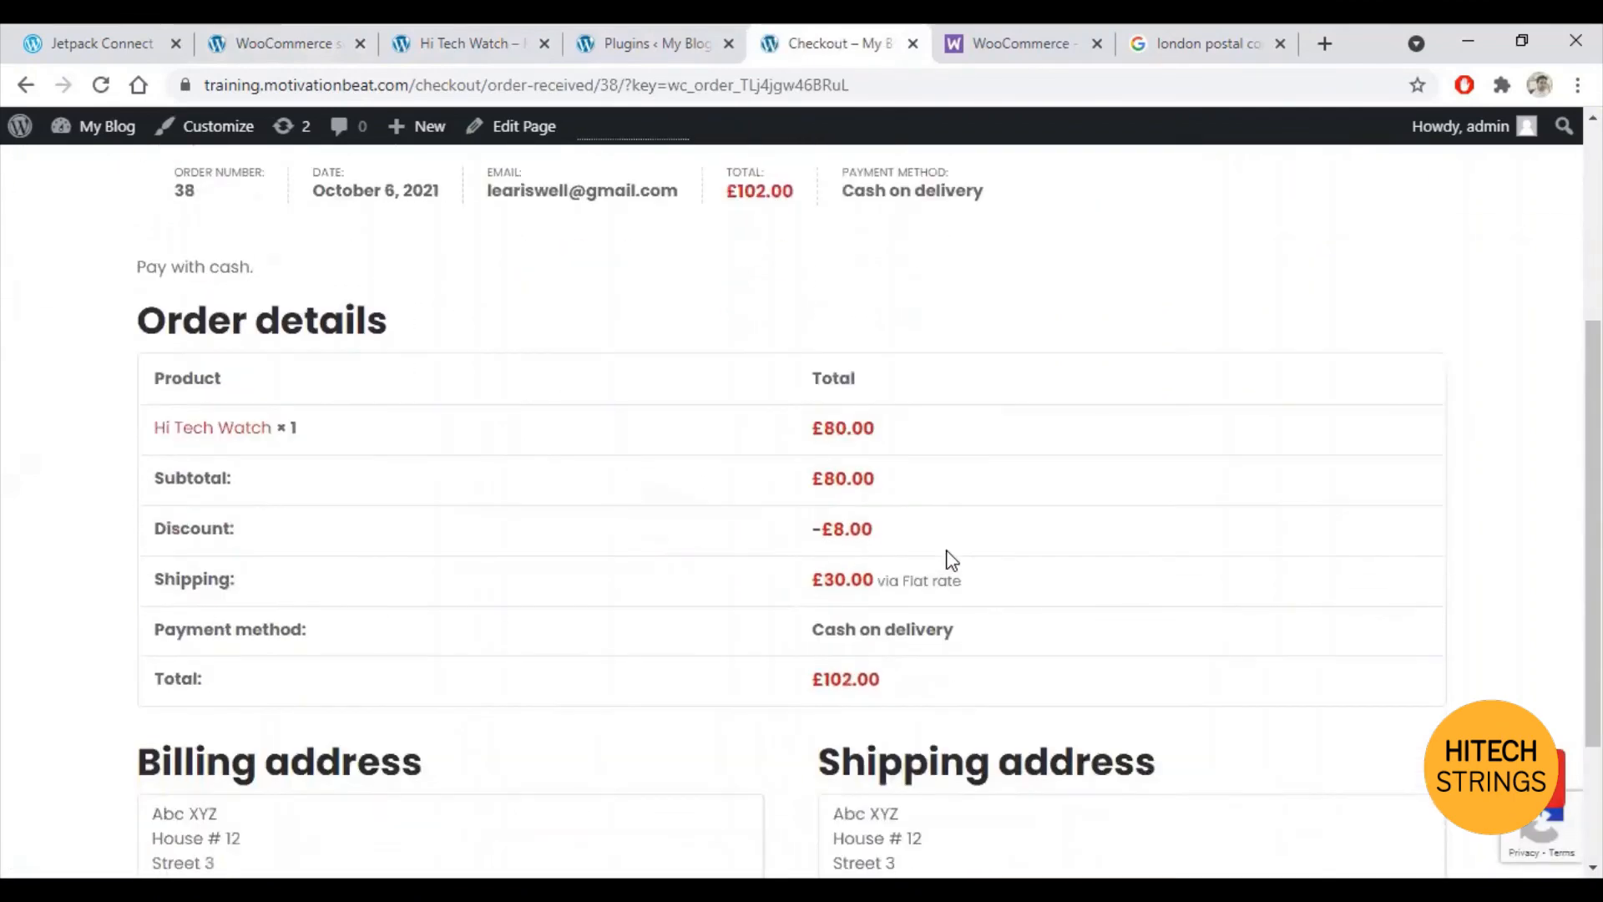
scroll(960, 640, down, 2)
scroll(961, 658, up, 2)
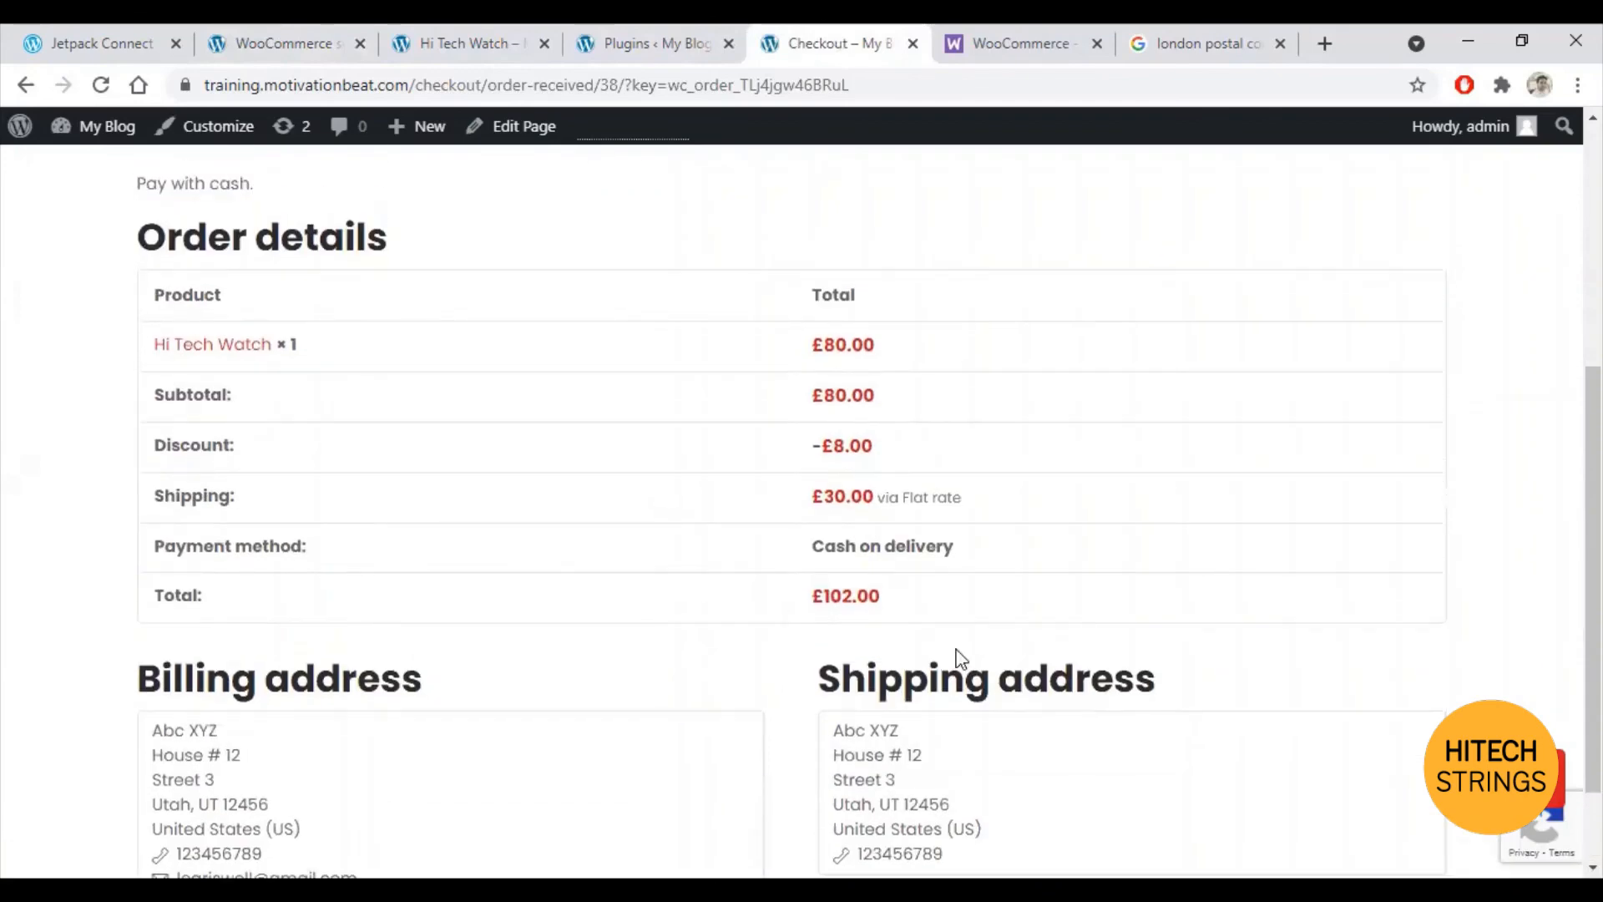
Step: Open order #38 and verify its ny2022 coupon, £8.00 discount and £102.00 total
click(297, 42)
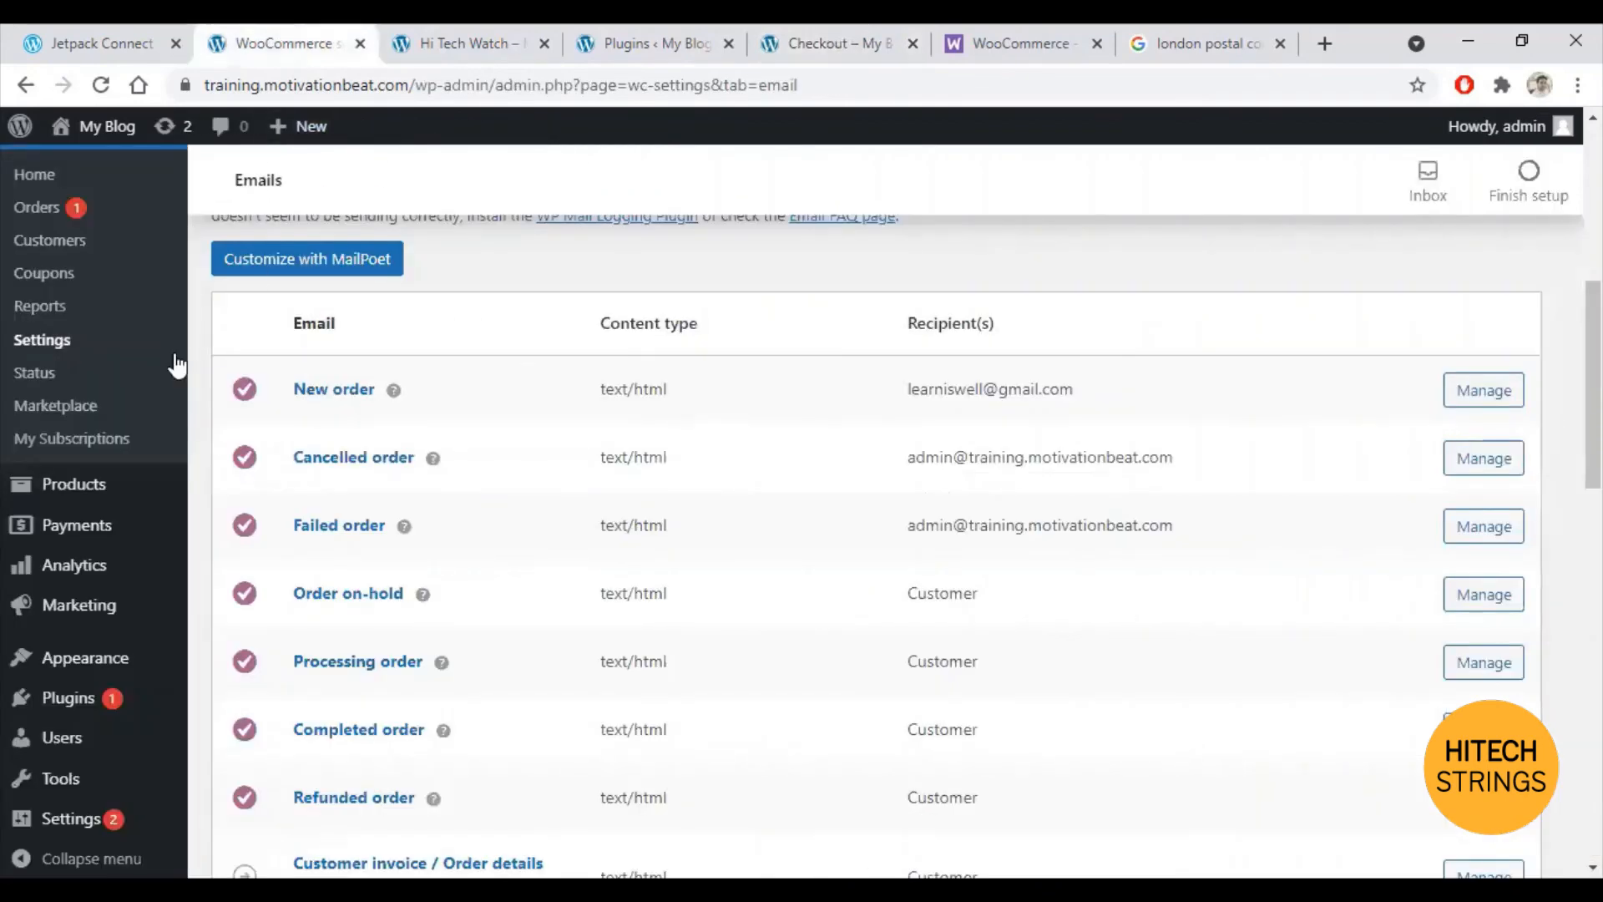
scroll(56, 458, up, 3)
click(52, 447)
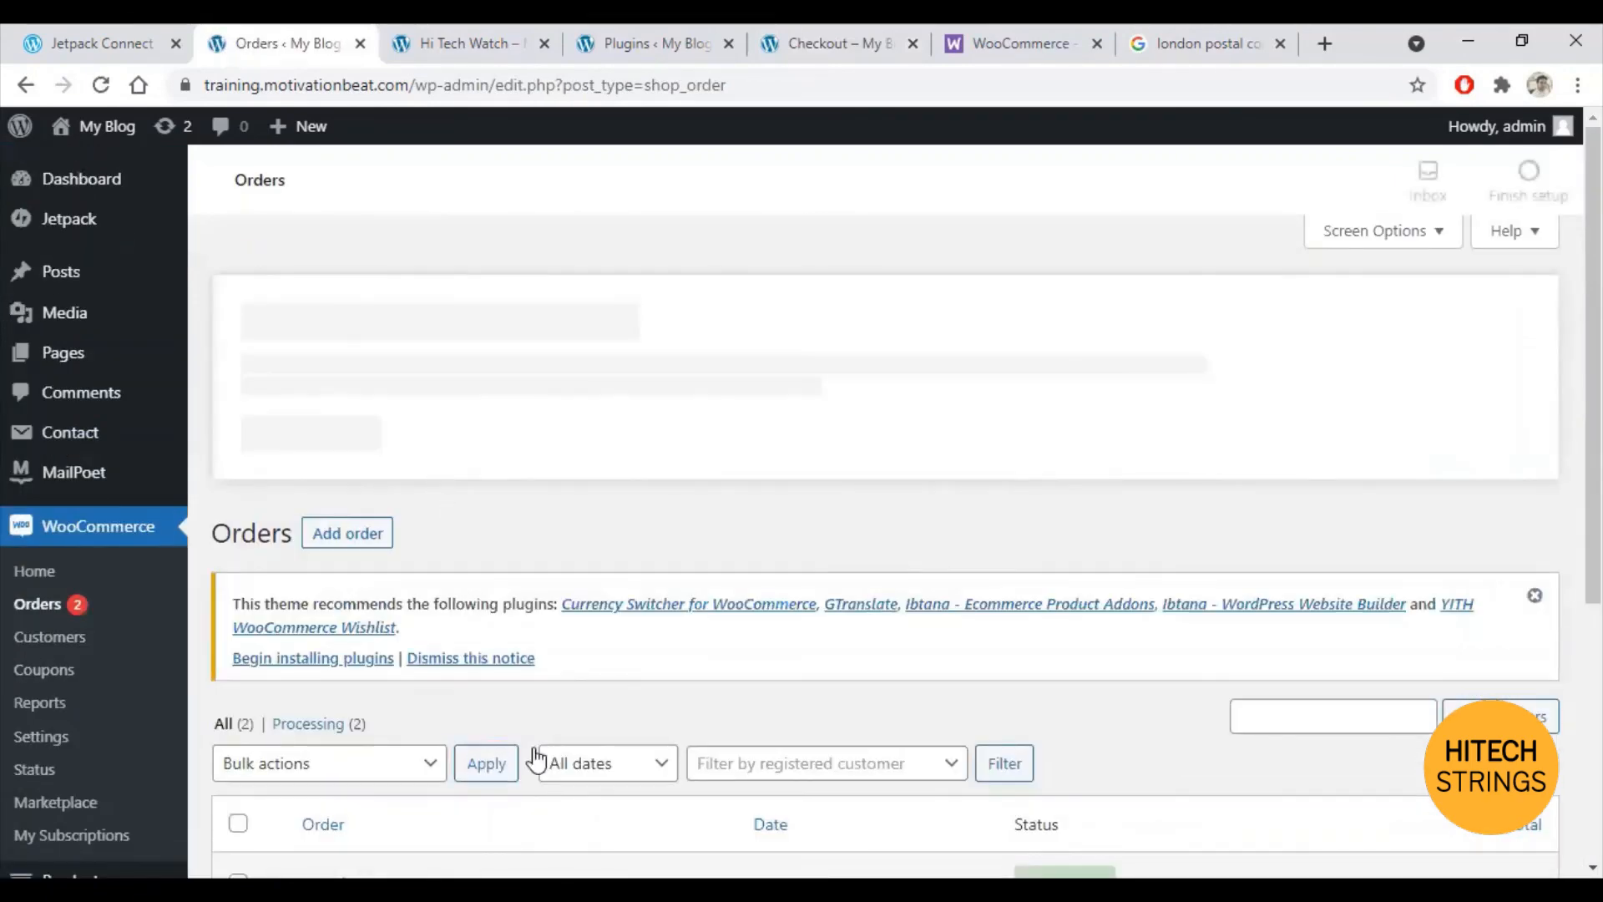
scroll(535, 735, down, 3)
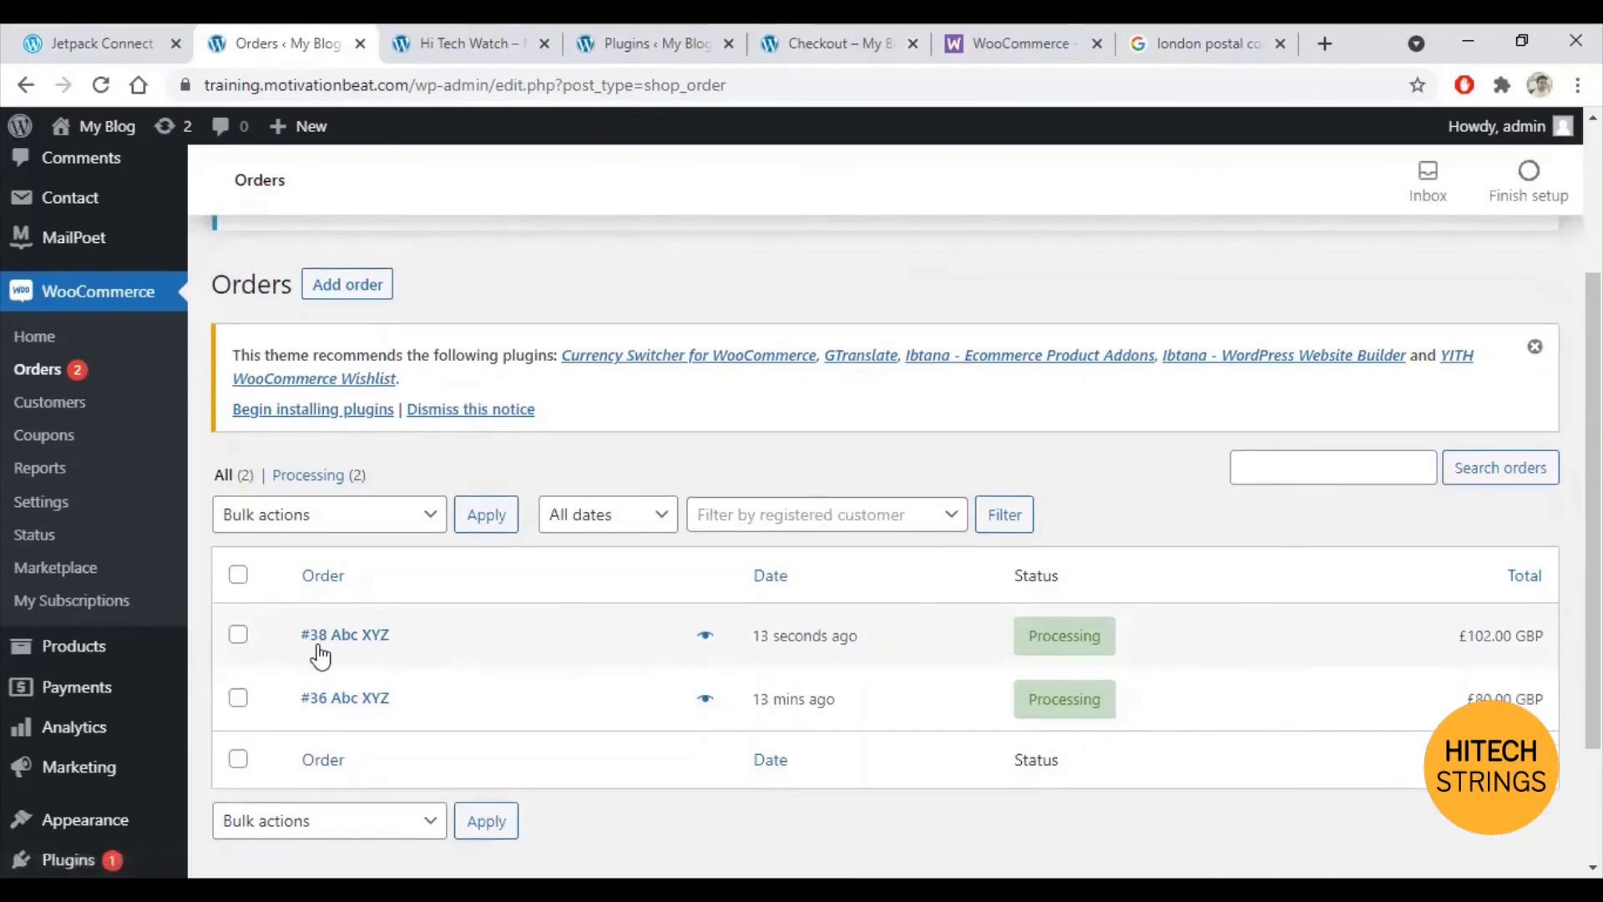
click(358, 641)
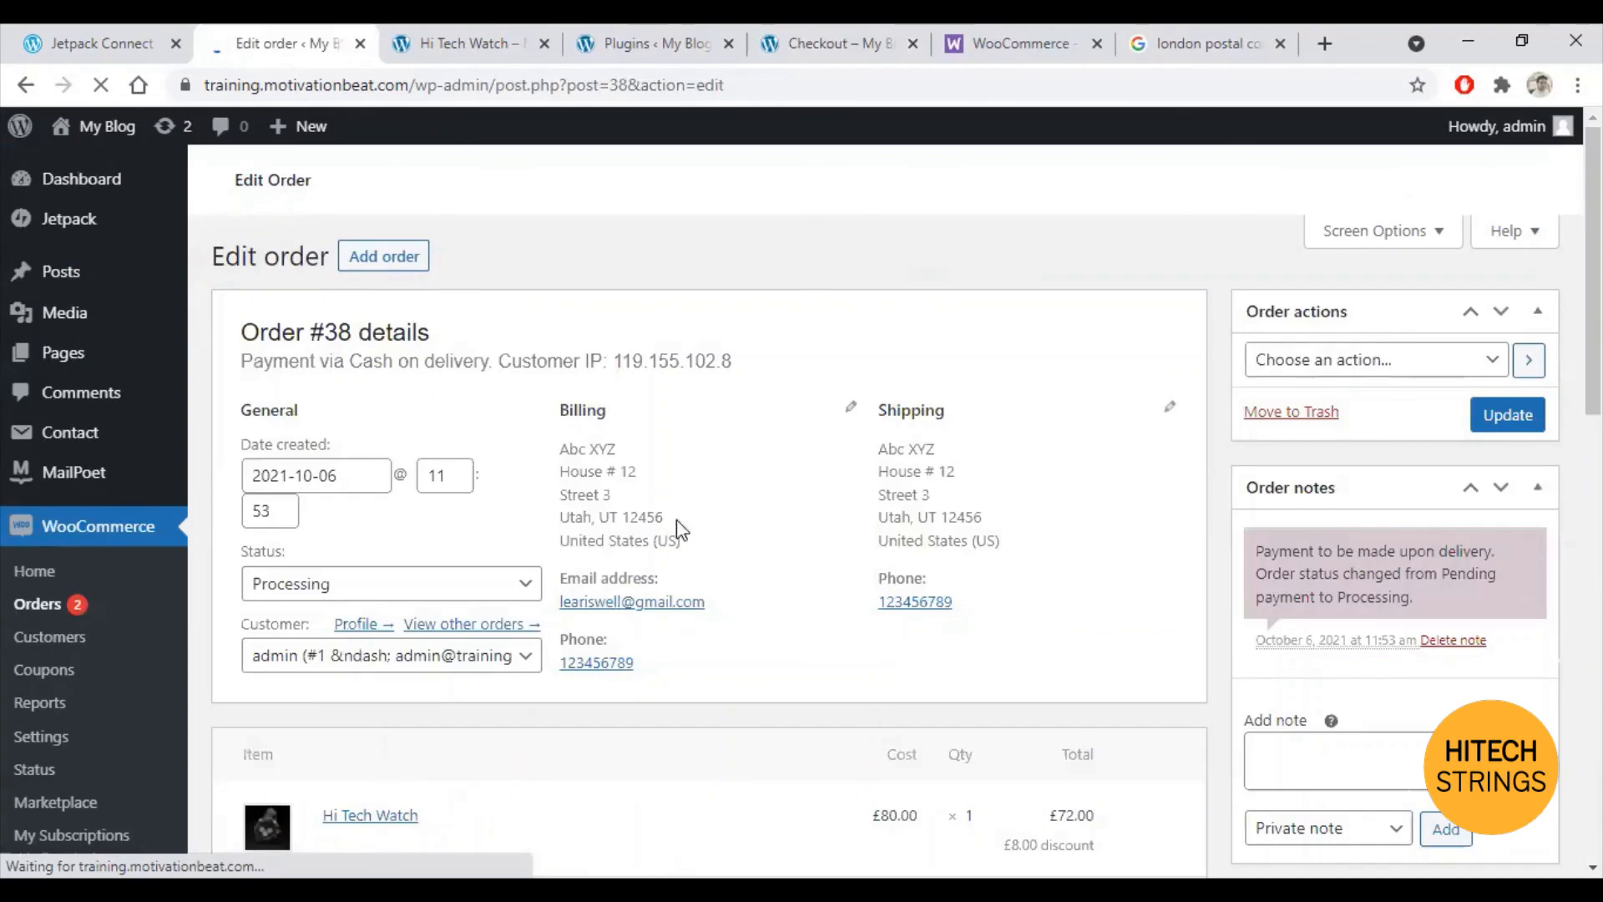
scroll(693, 726, down, 4)
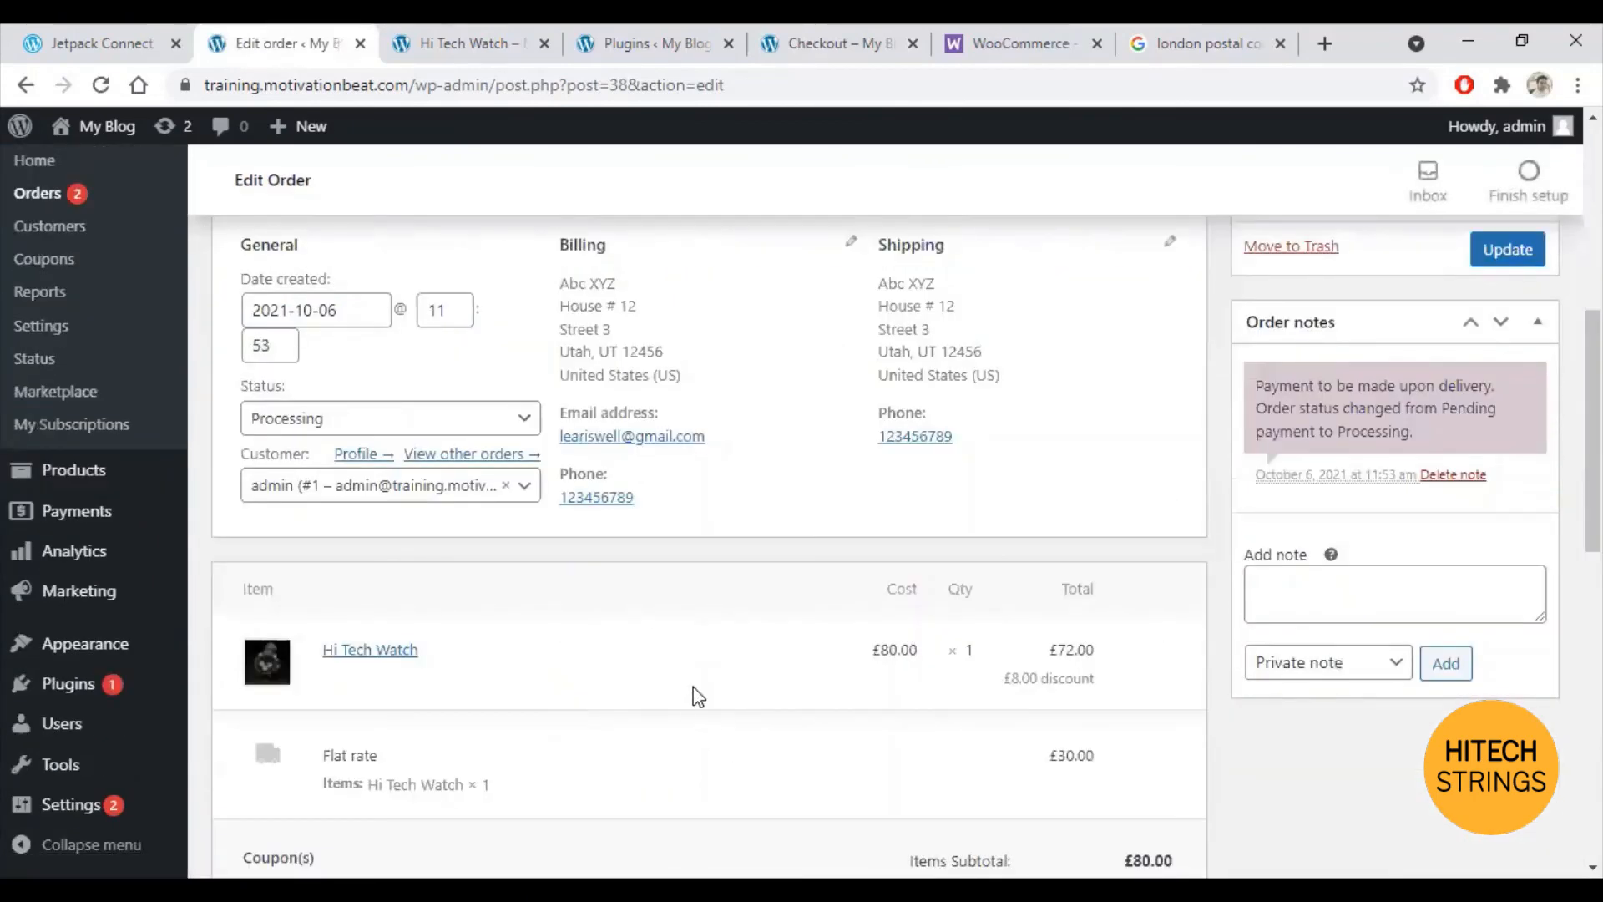
scroll(701, 693, down, 1)
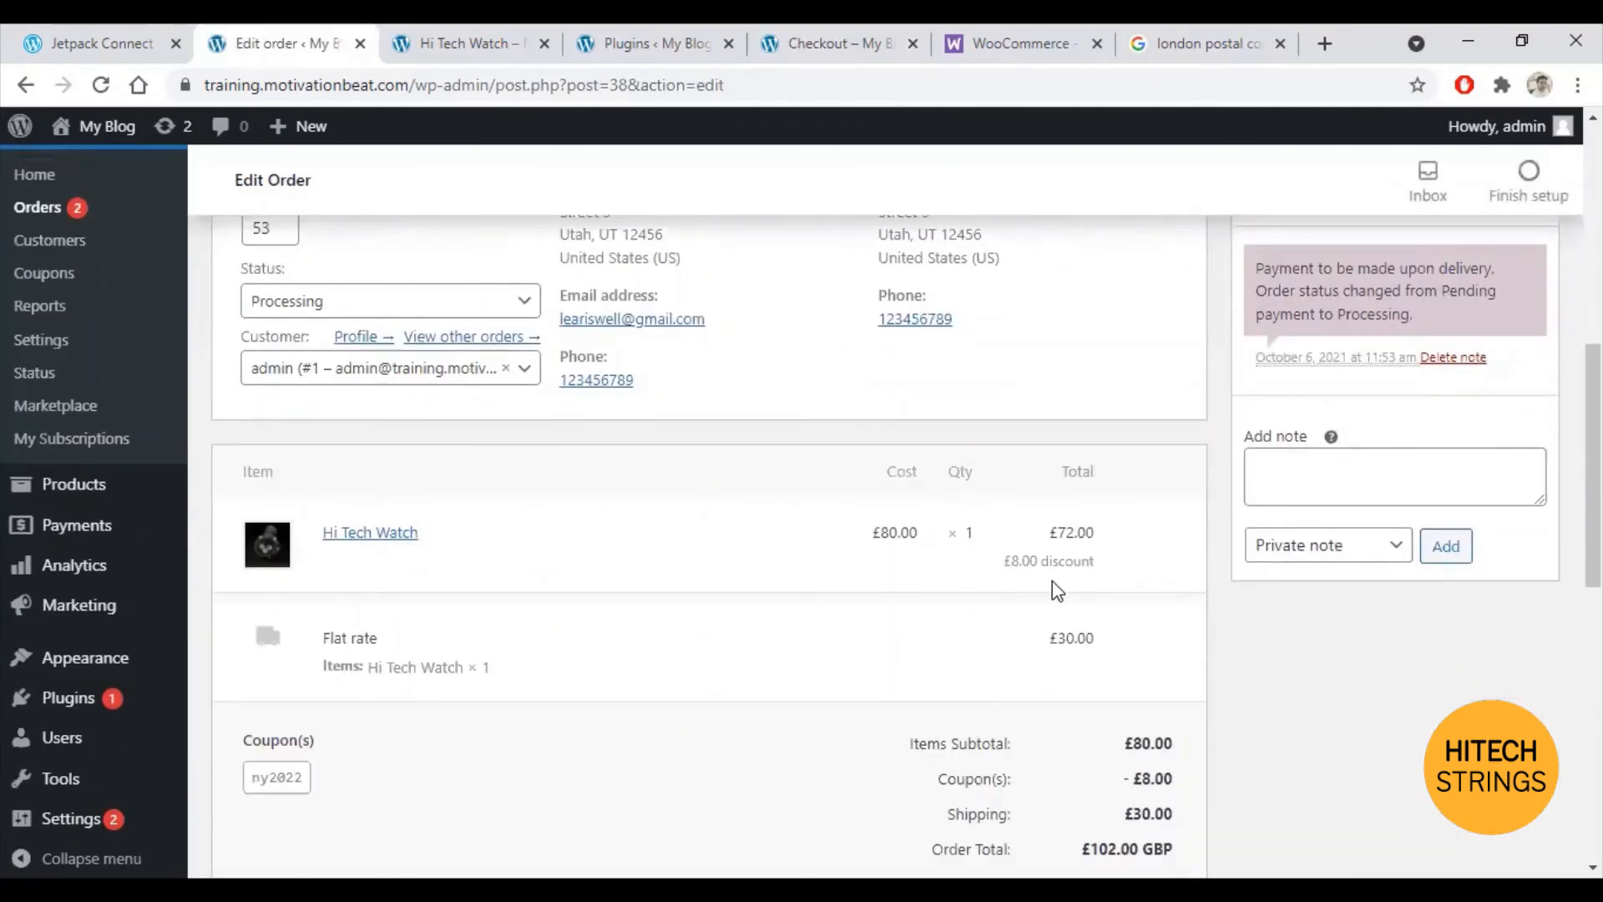
scroll(1007, 597, down, 1)
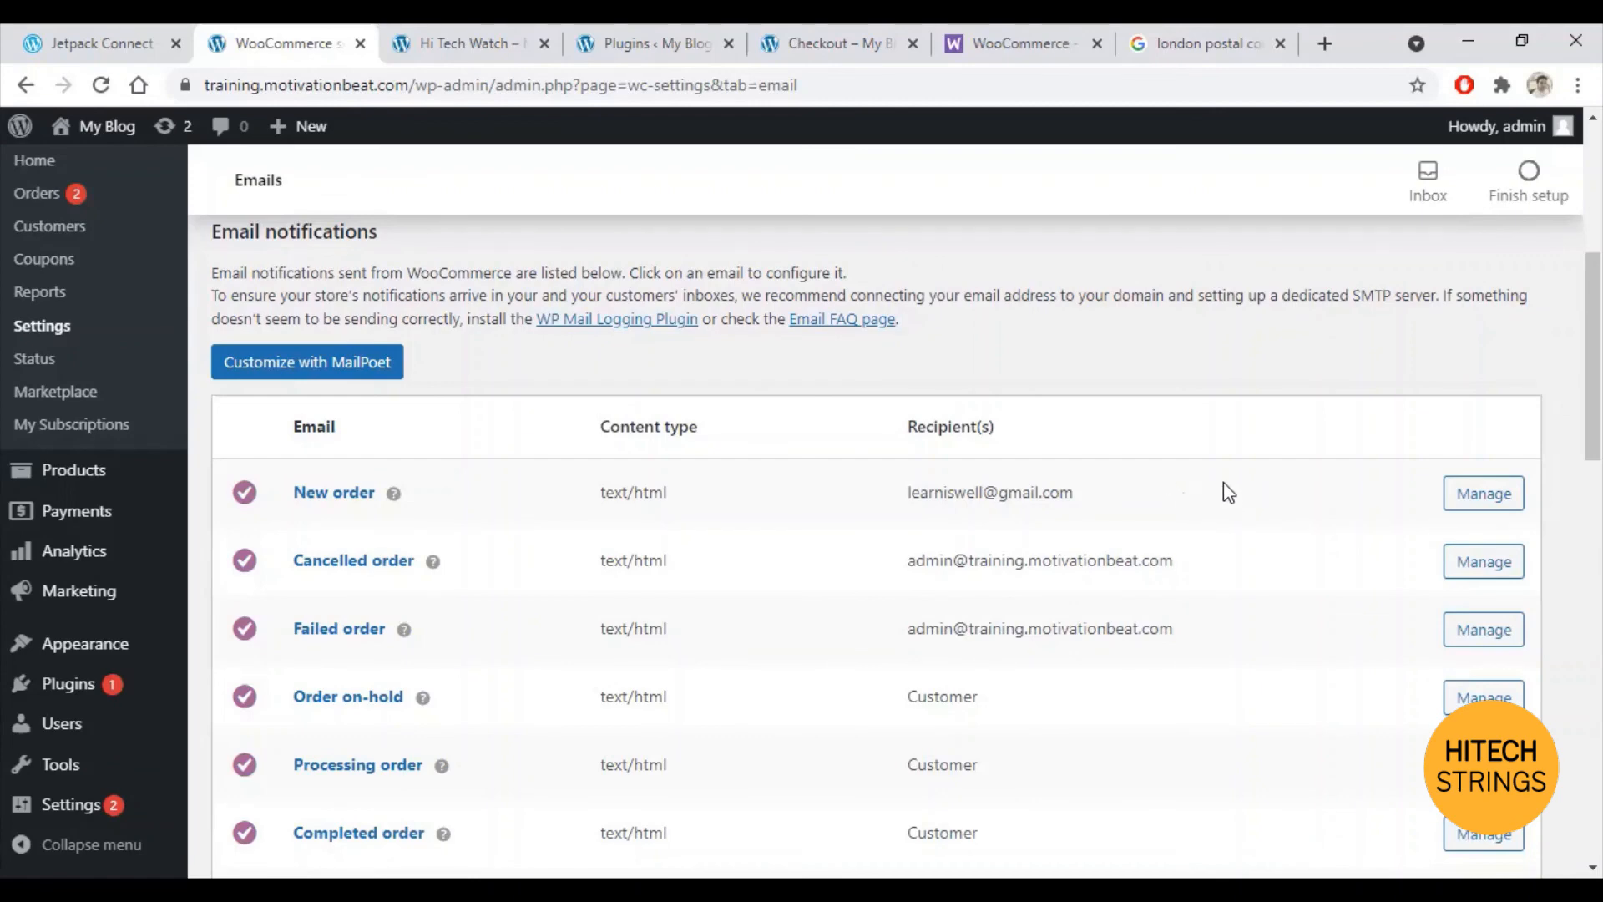
Step: Open order #38 from the WooCommerce Orders list for editing
scroll(937, 554, up, 3)
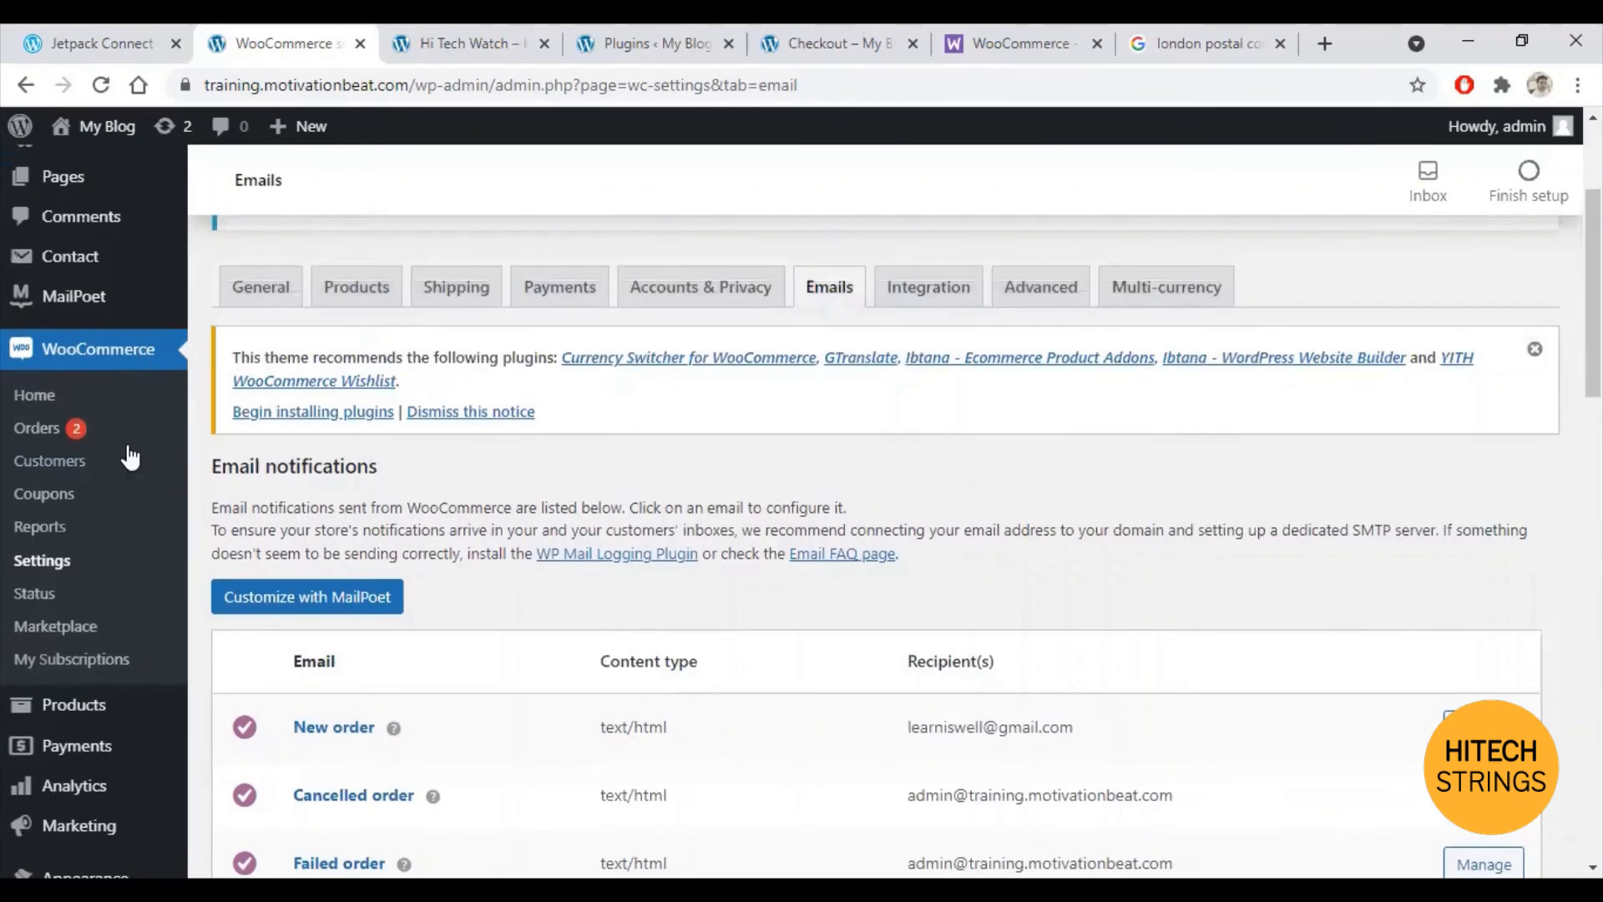
click(37, 427)
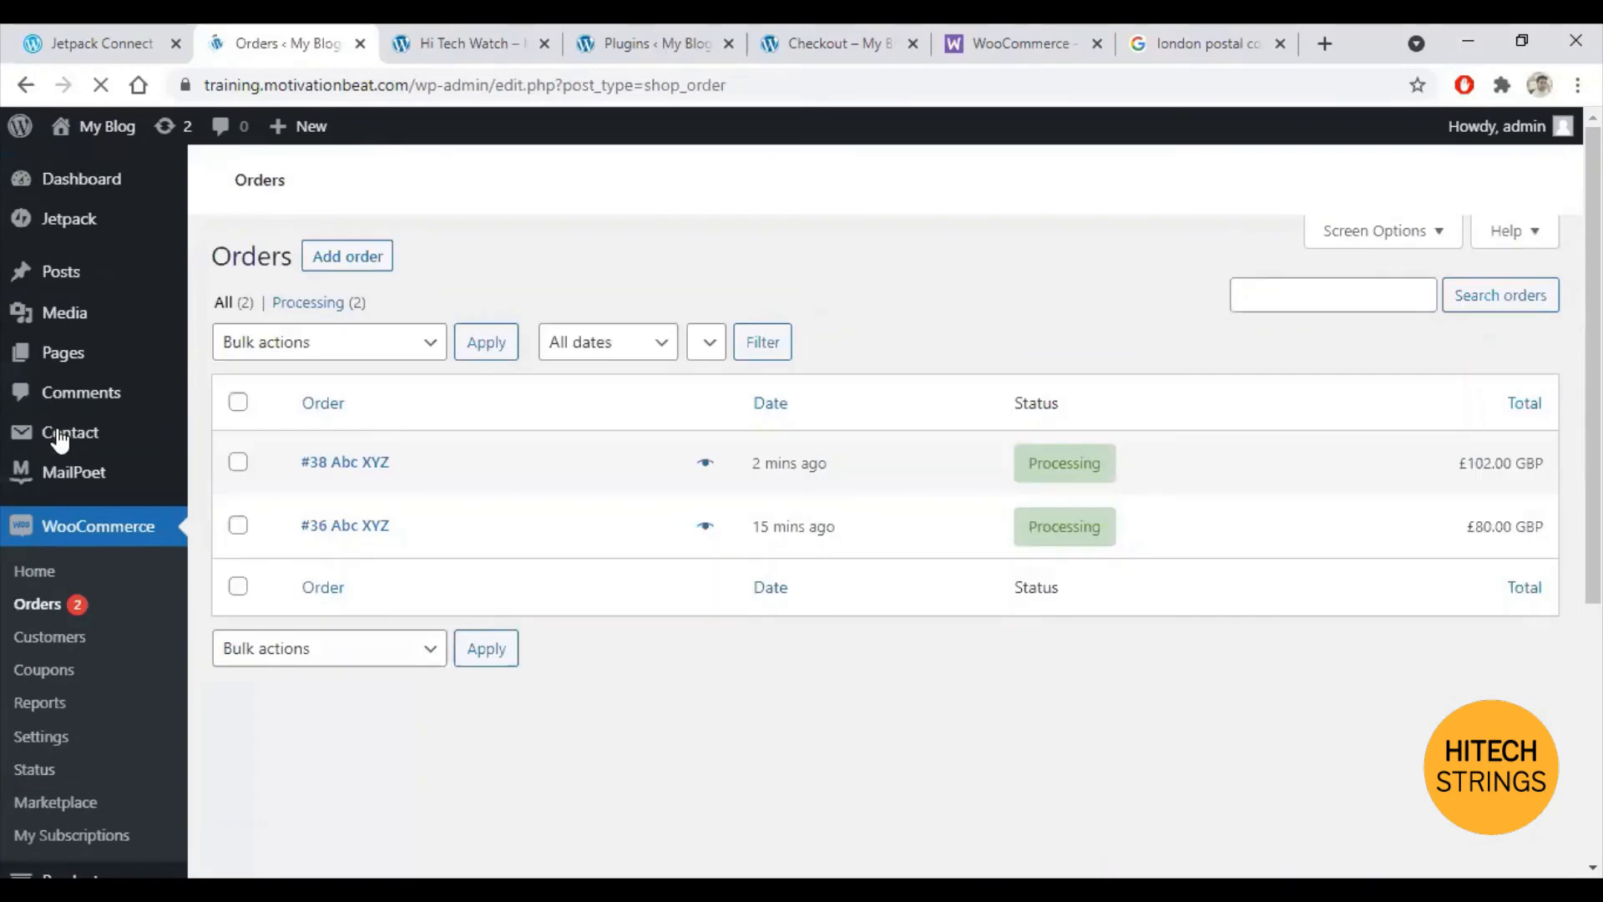
scroll(690, 526, down, 4)
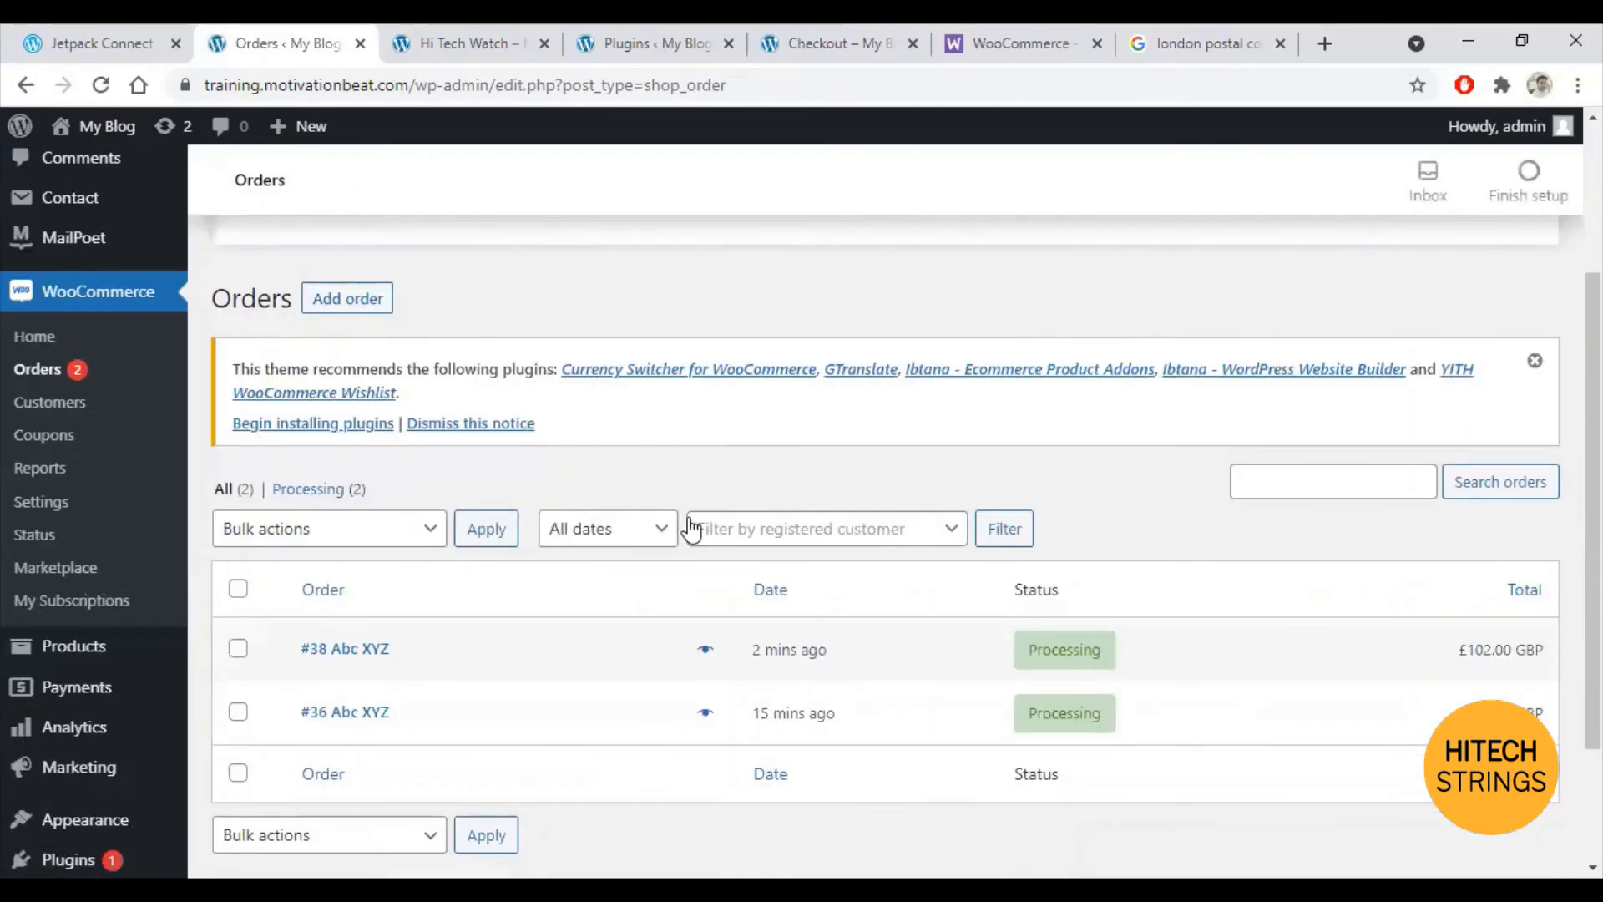
click(351, 535)
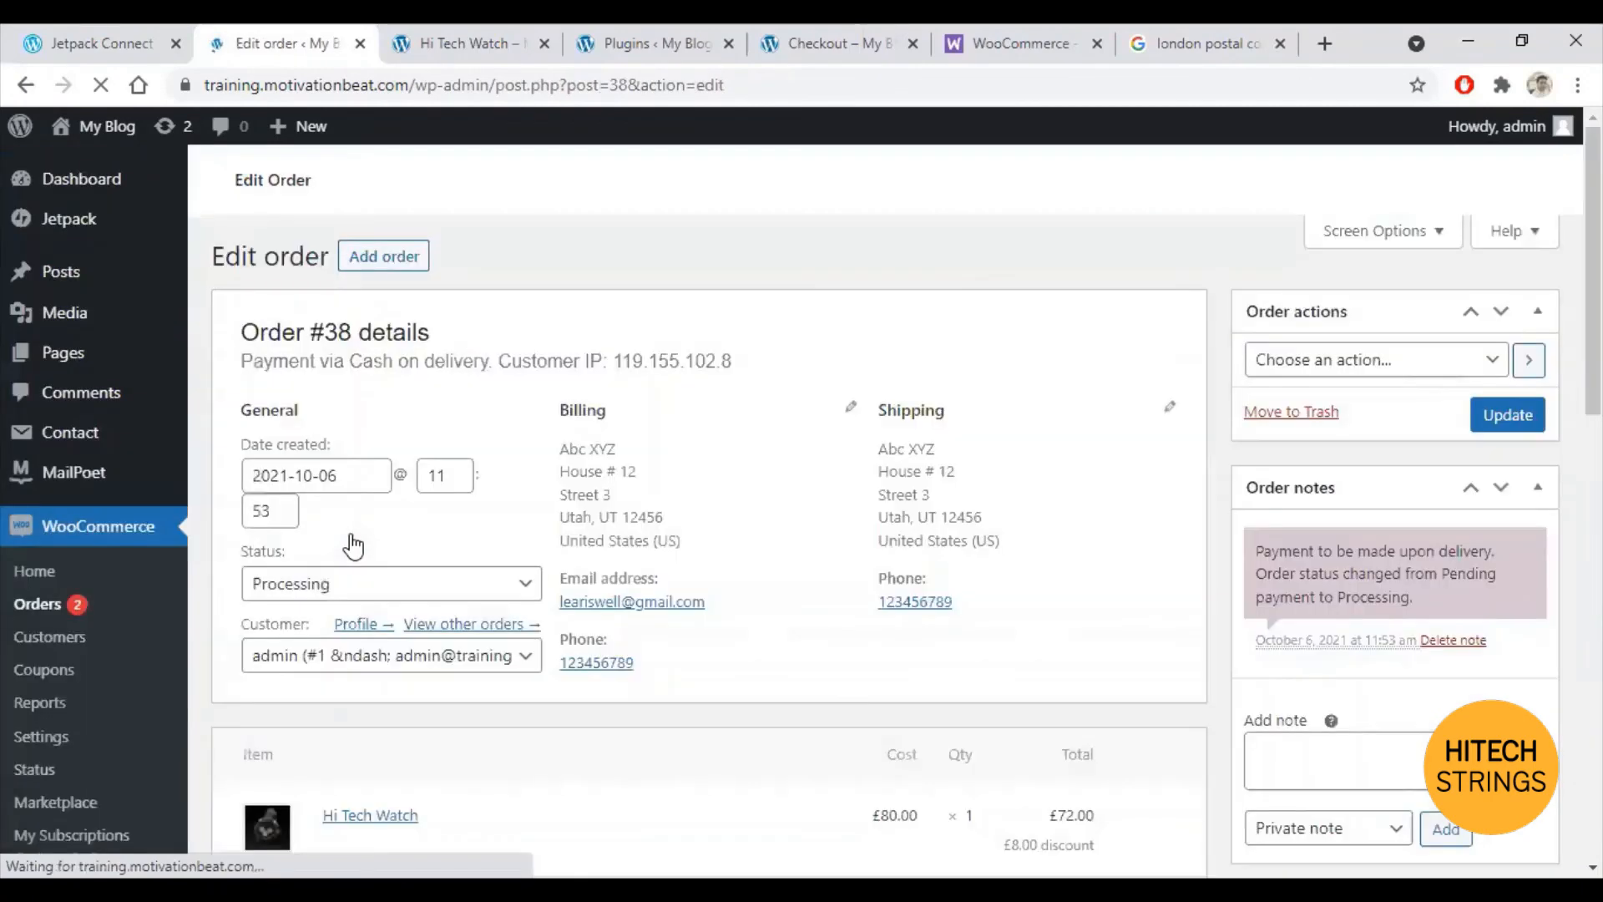
Step: Change order #38's status from Processing to Pending payment and update the order
scroll(541, 492, down, 3)
scroll(539, 488, down, 4)
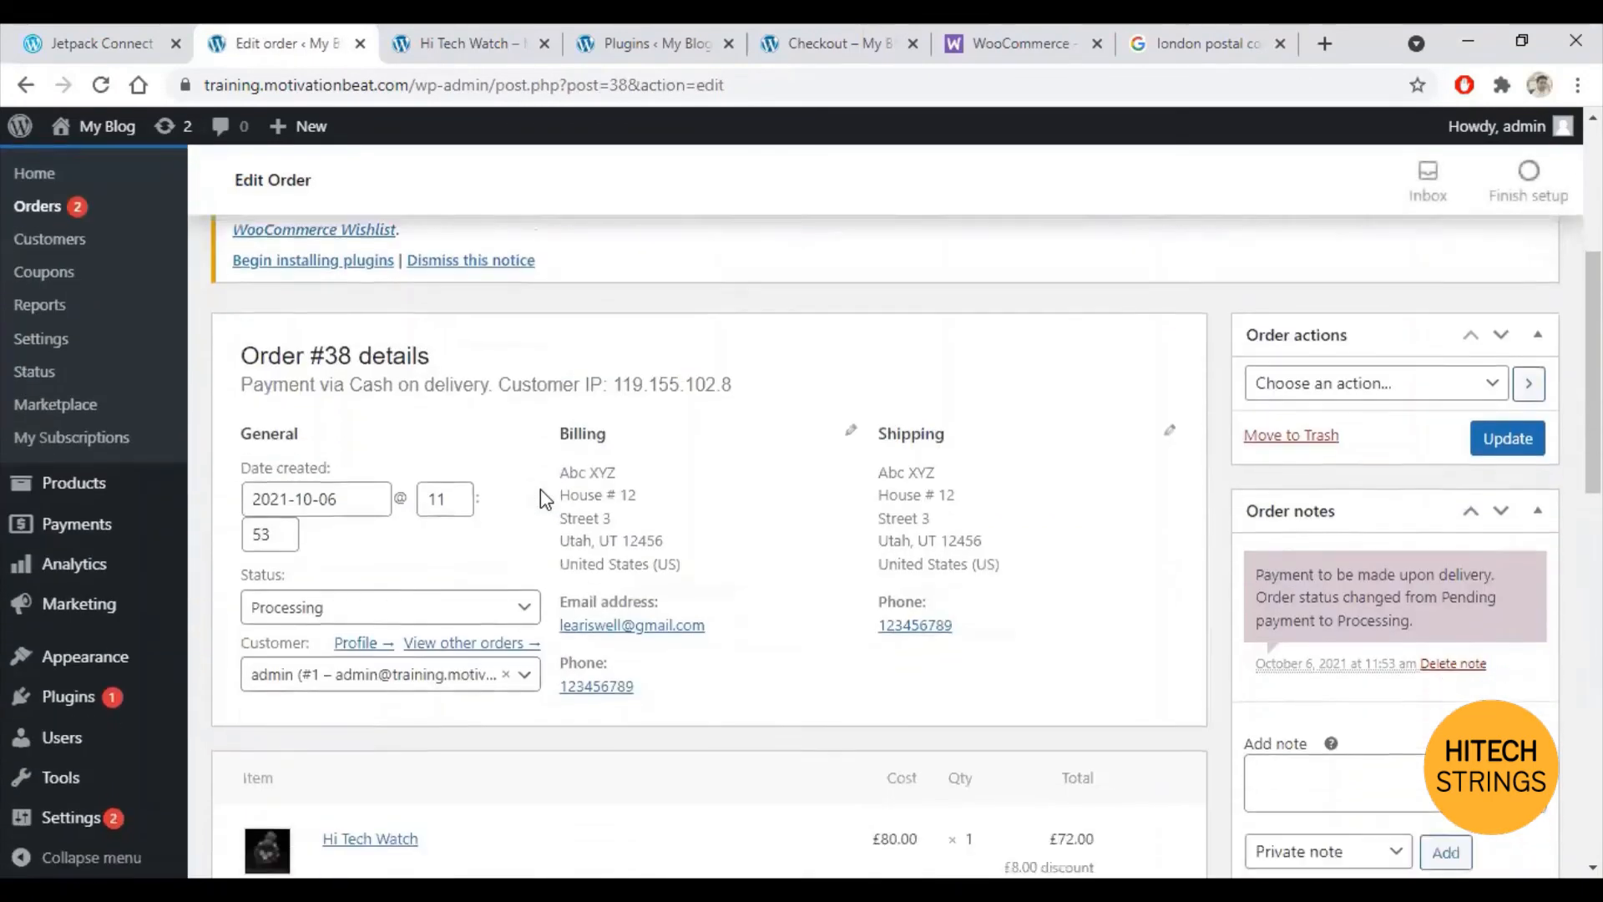
click(529, 433)
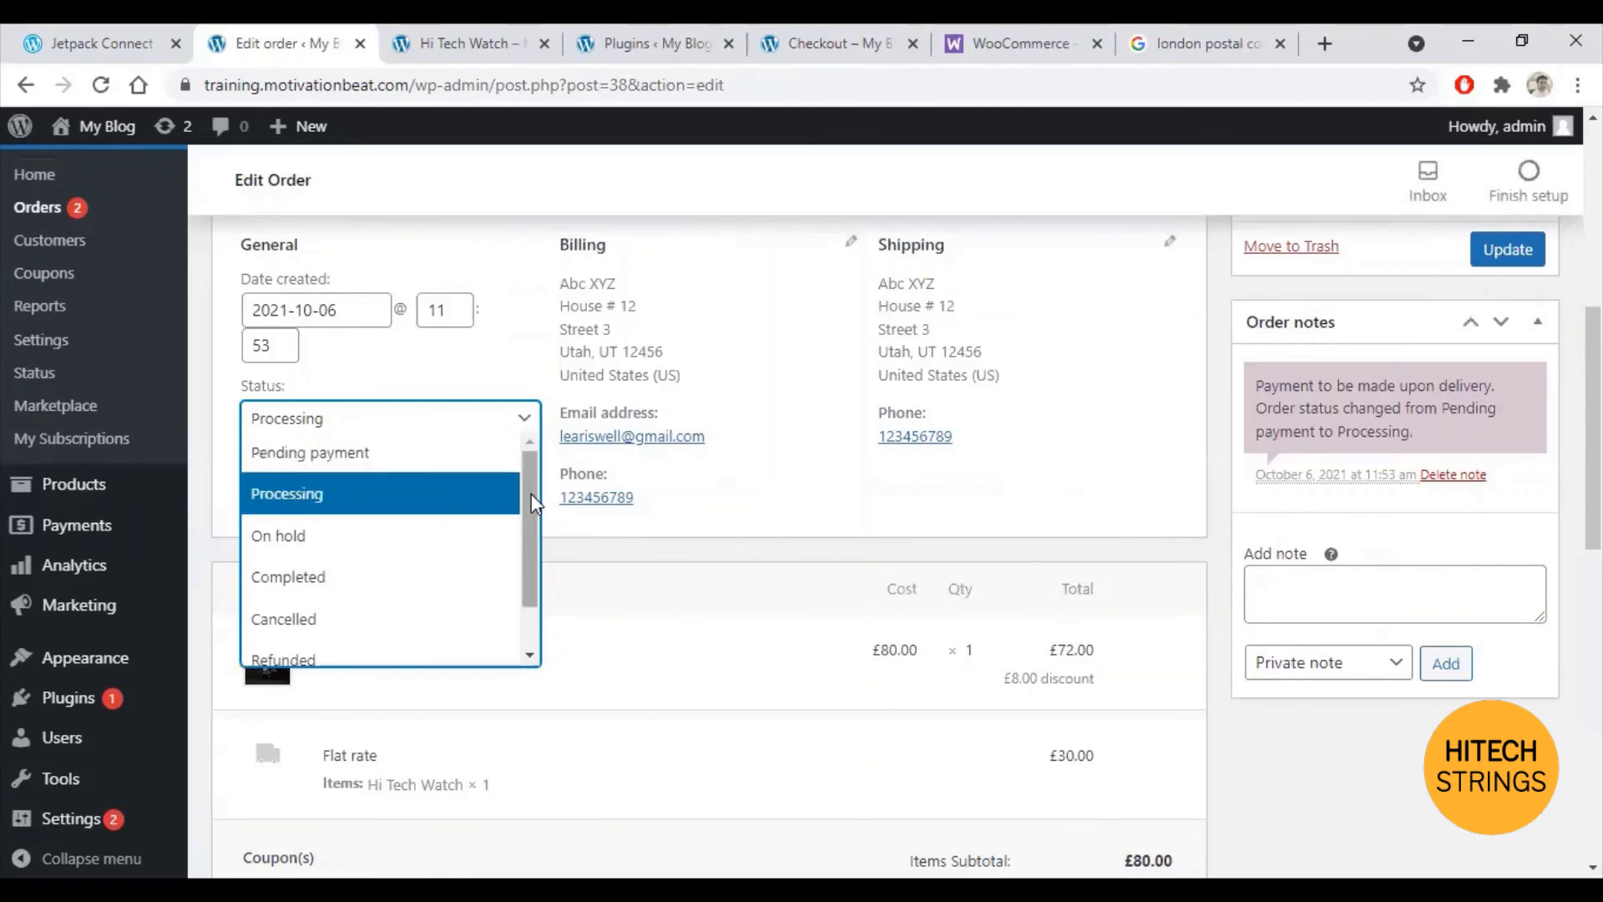
scroll(493, 543, down, 1)
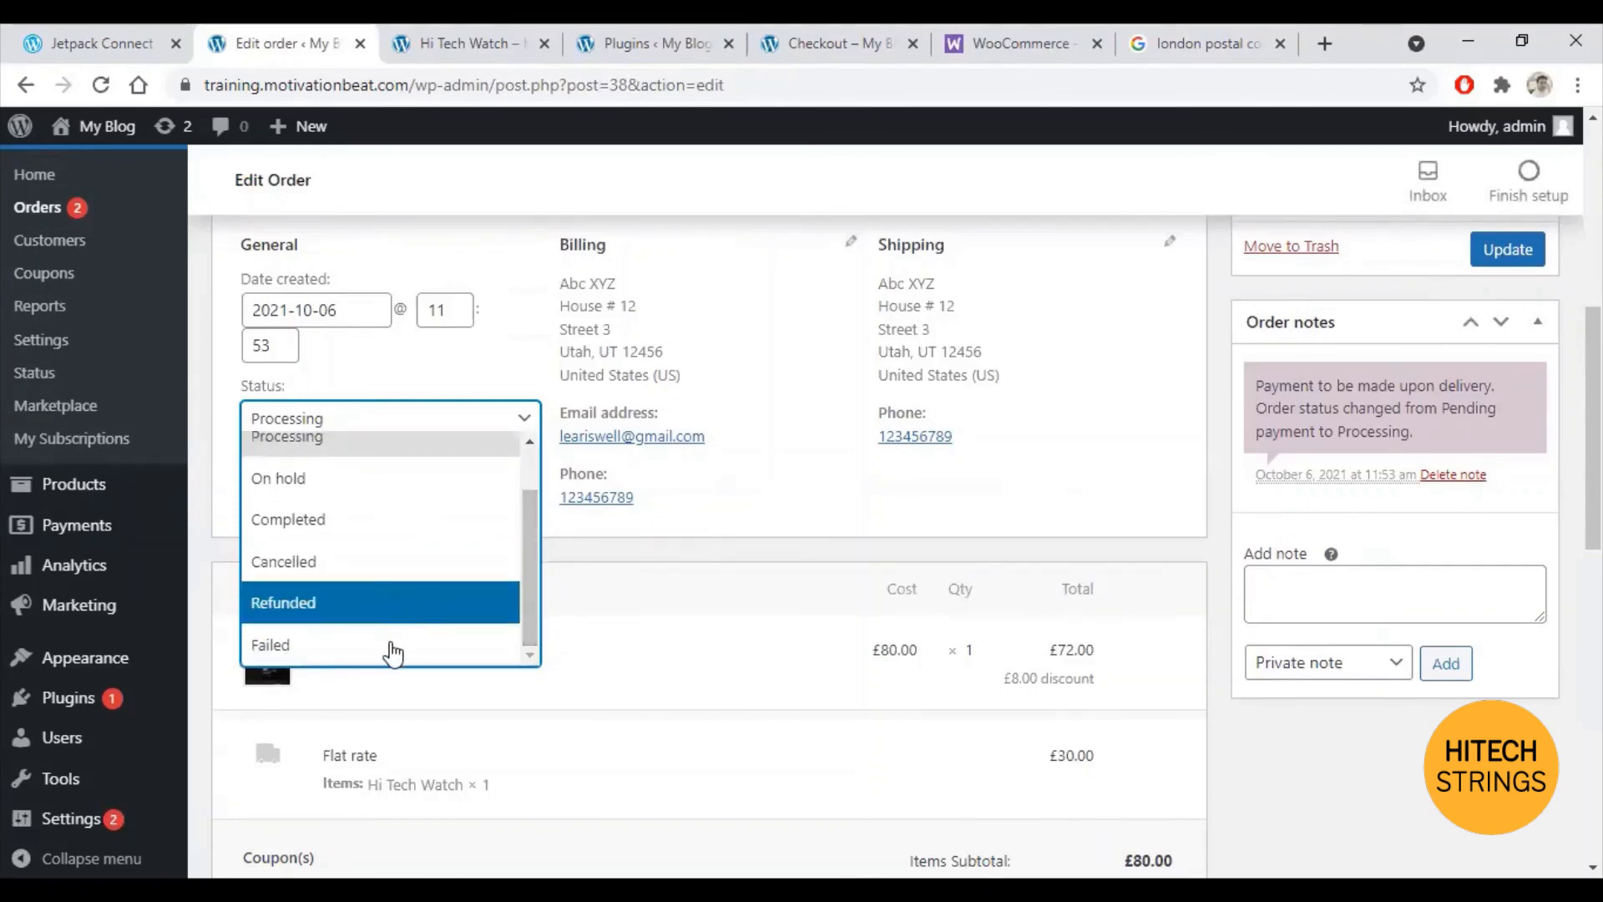
scroll(535, 574, up, 1)
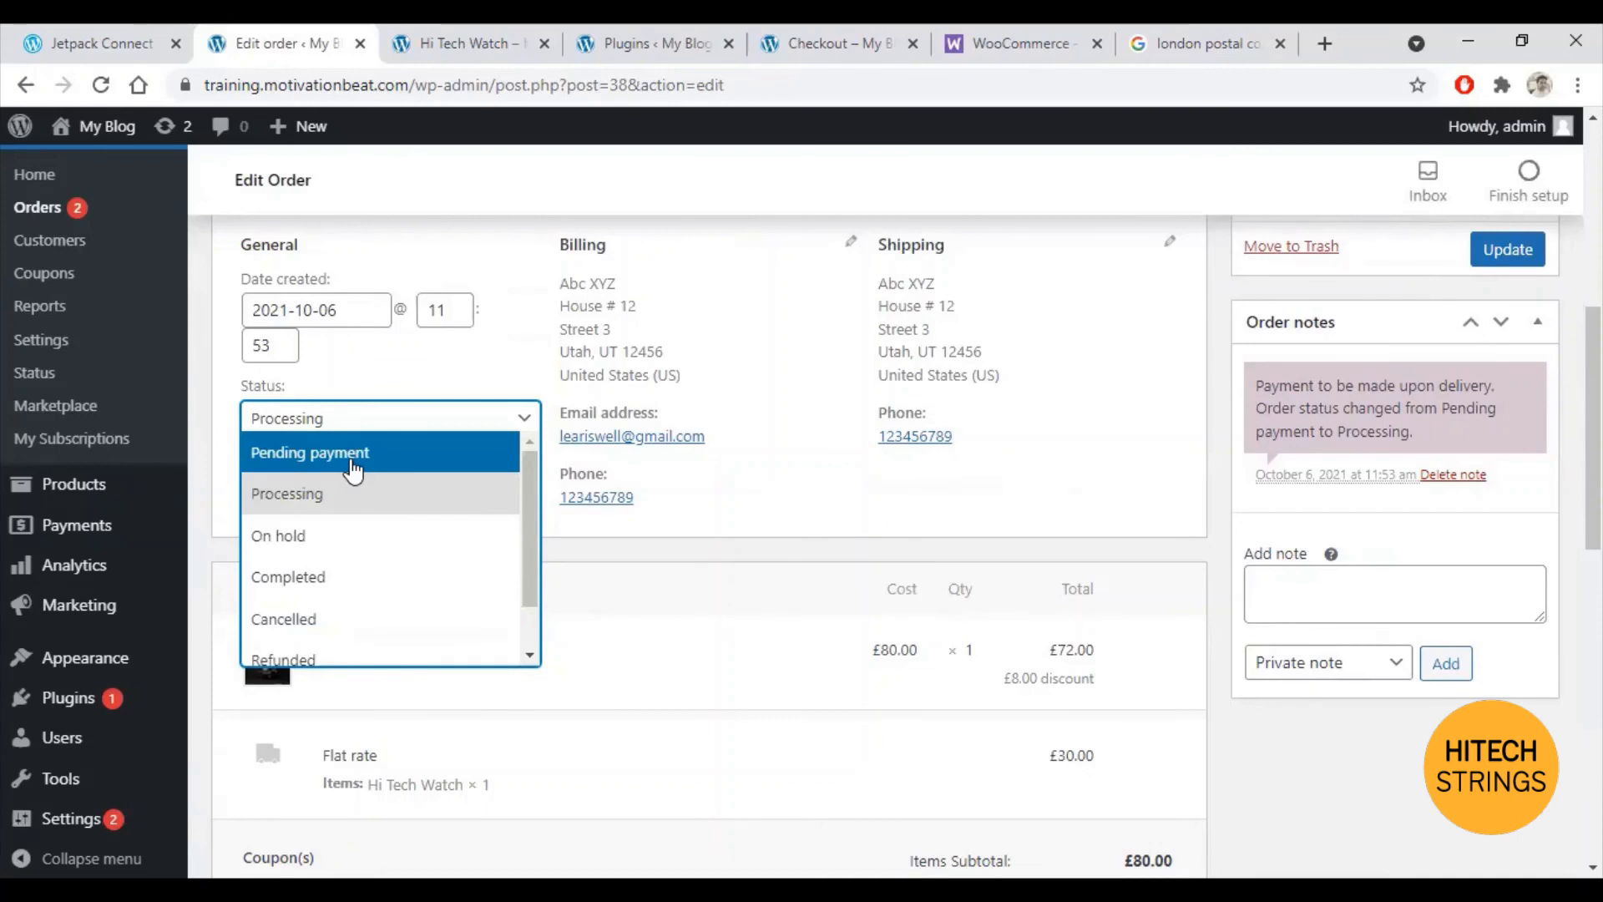
scroll(529, 578, down, 1)
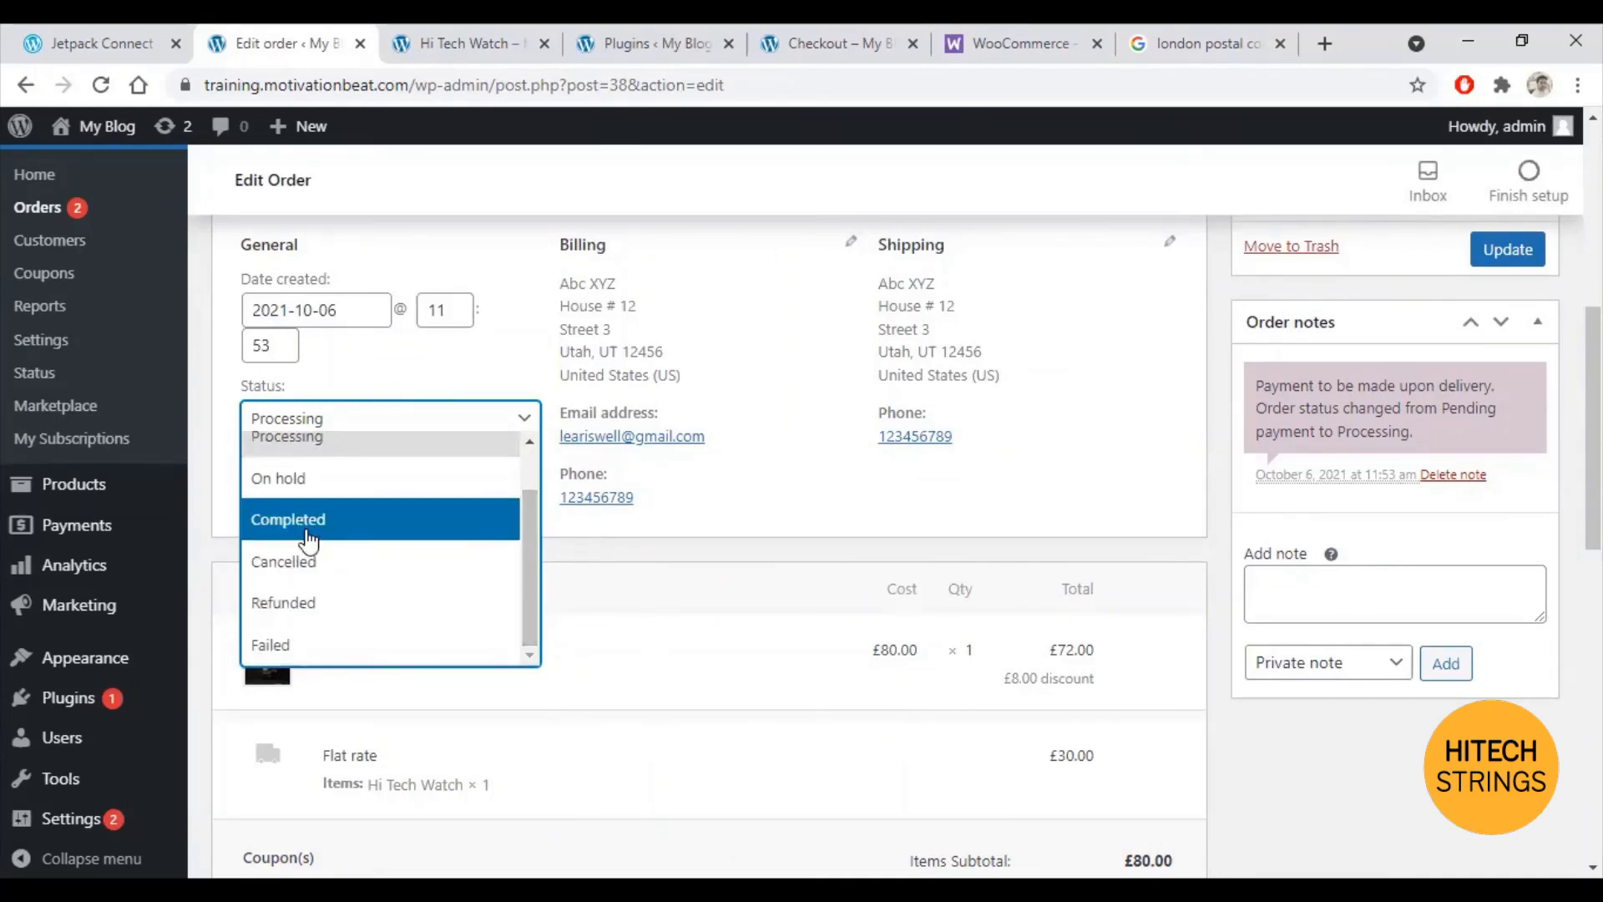
drag(529, 538, 535, 499)
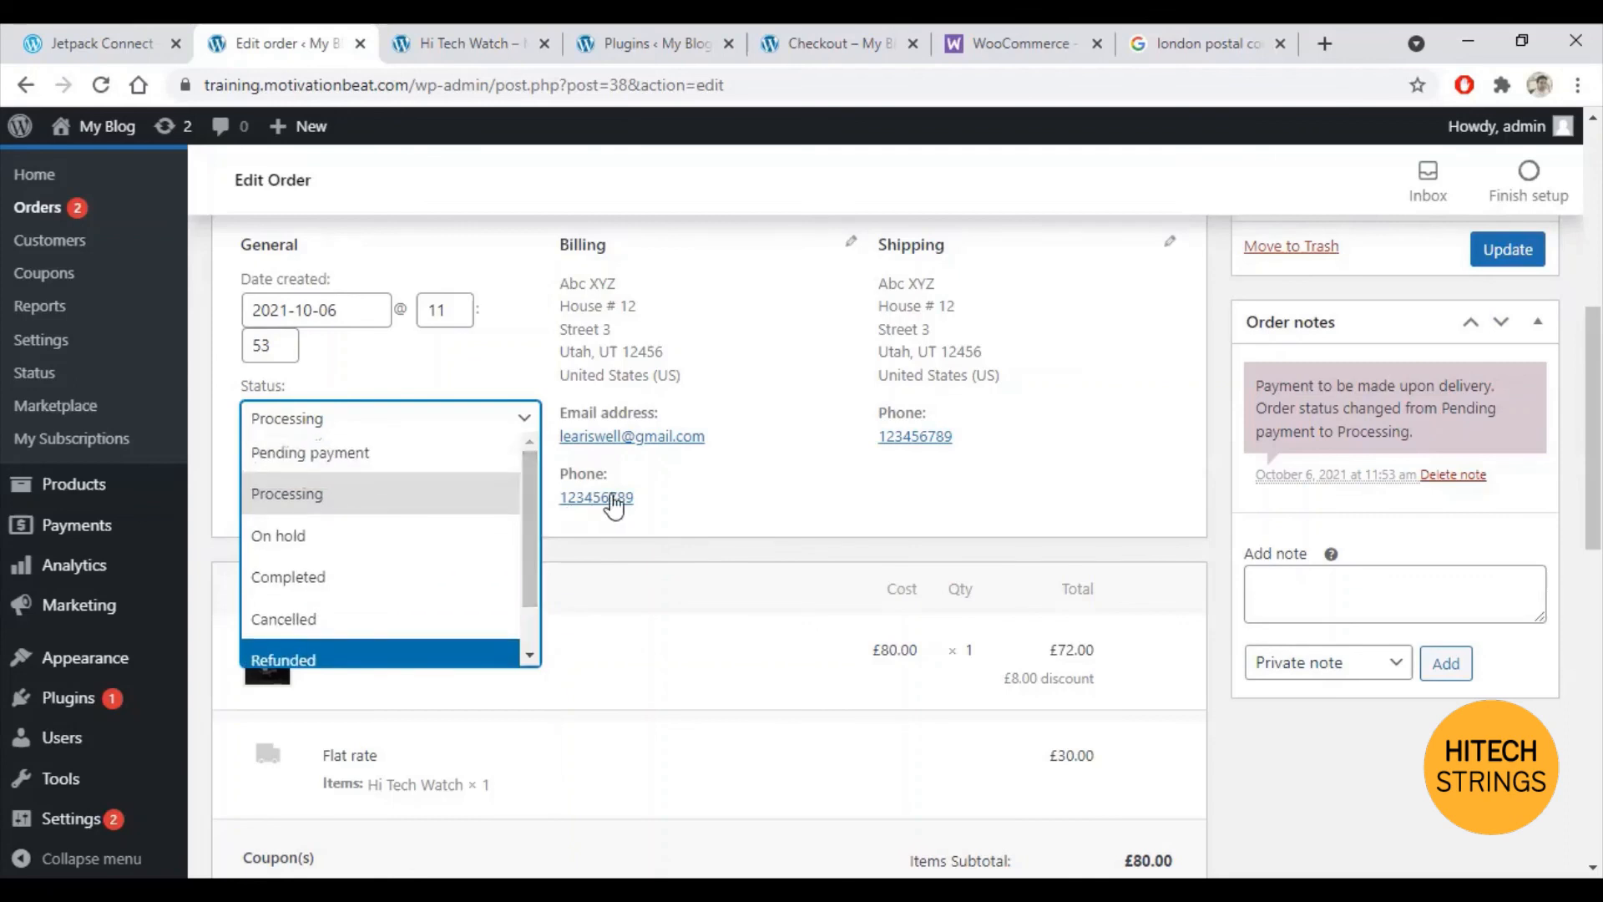
click(683, 505)
click(477, 423)
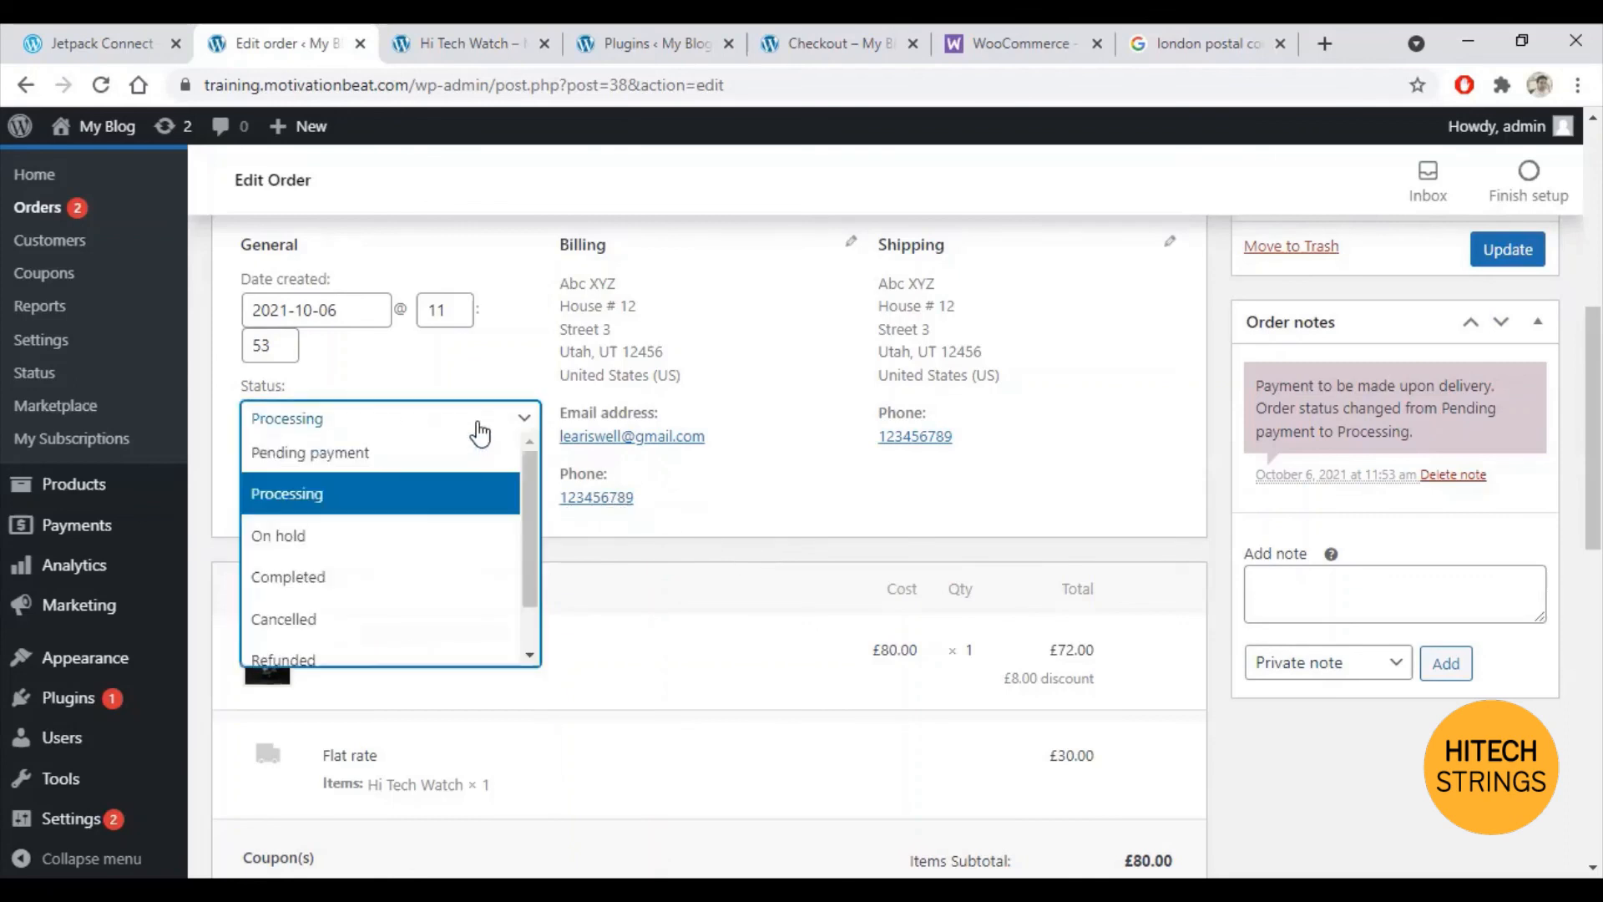
click(349, 454)
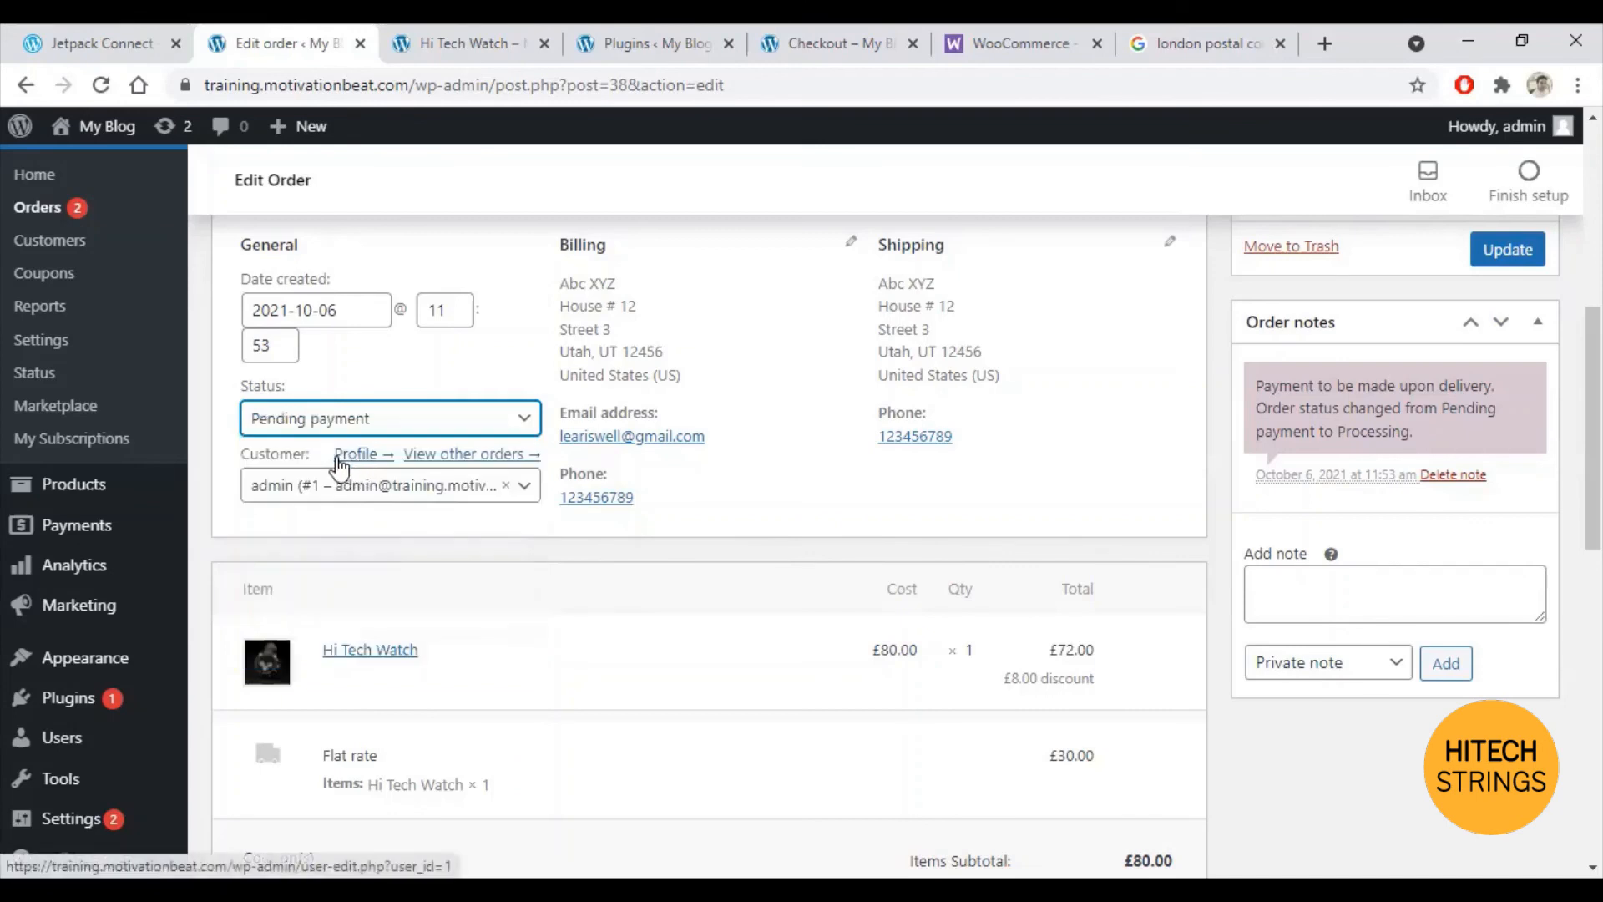
scroll(1353, 505, up, 2)
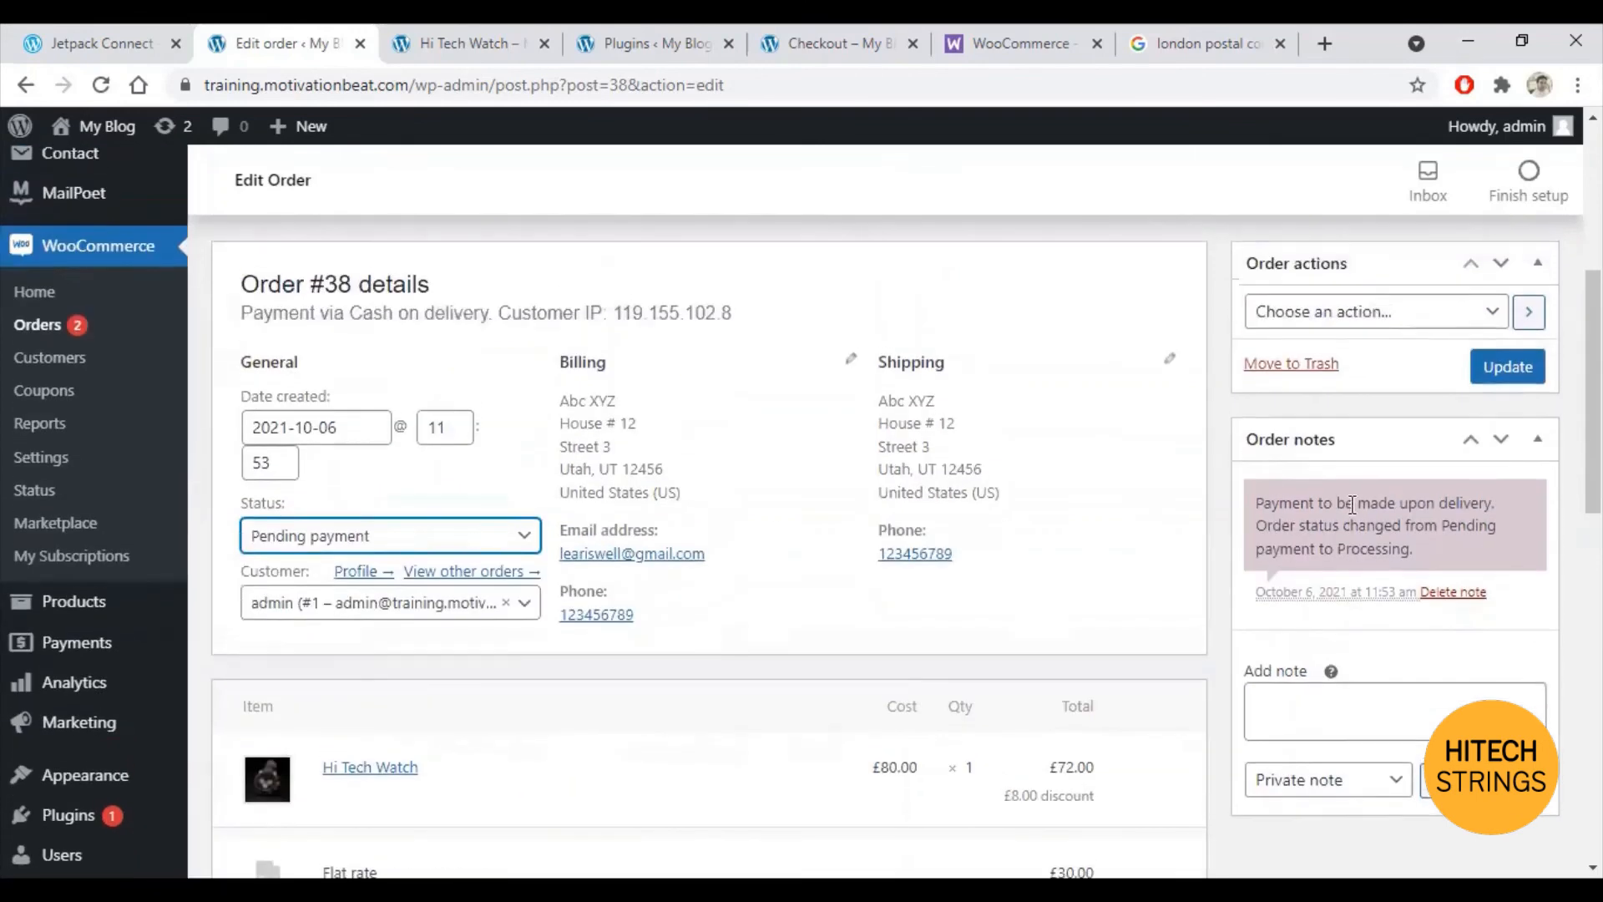
click(1491, 377)
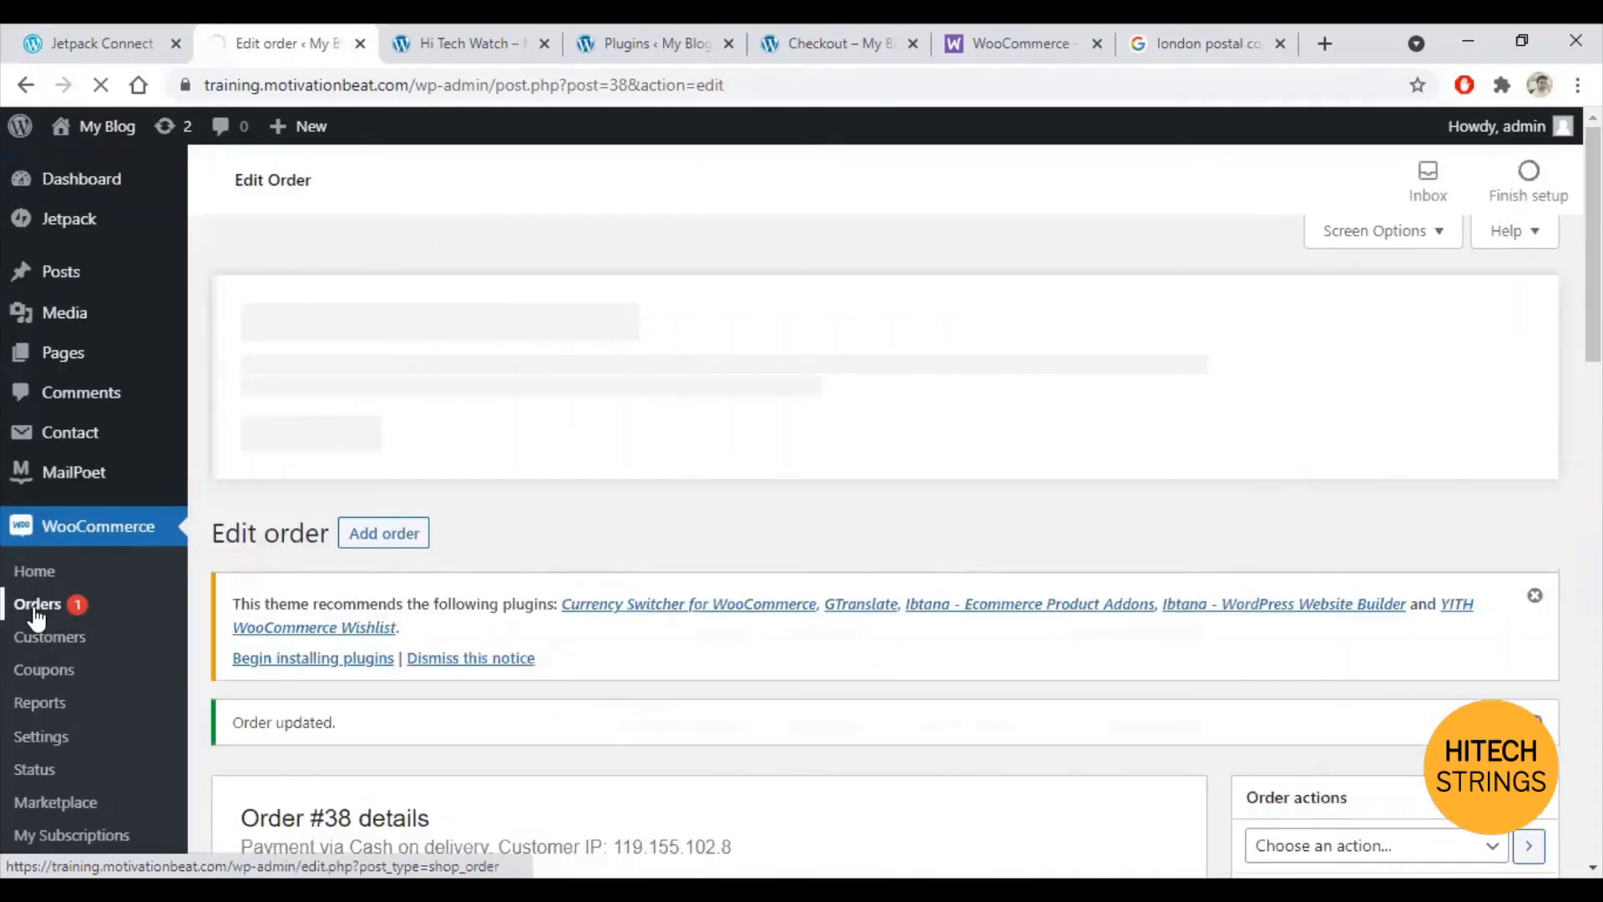
Step: Return to the Orders list to confirm #38 now shows Pending payment
click(35, 613)
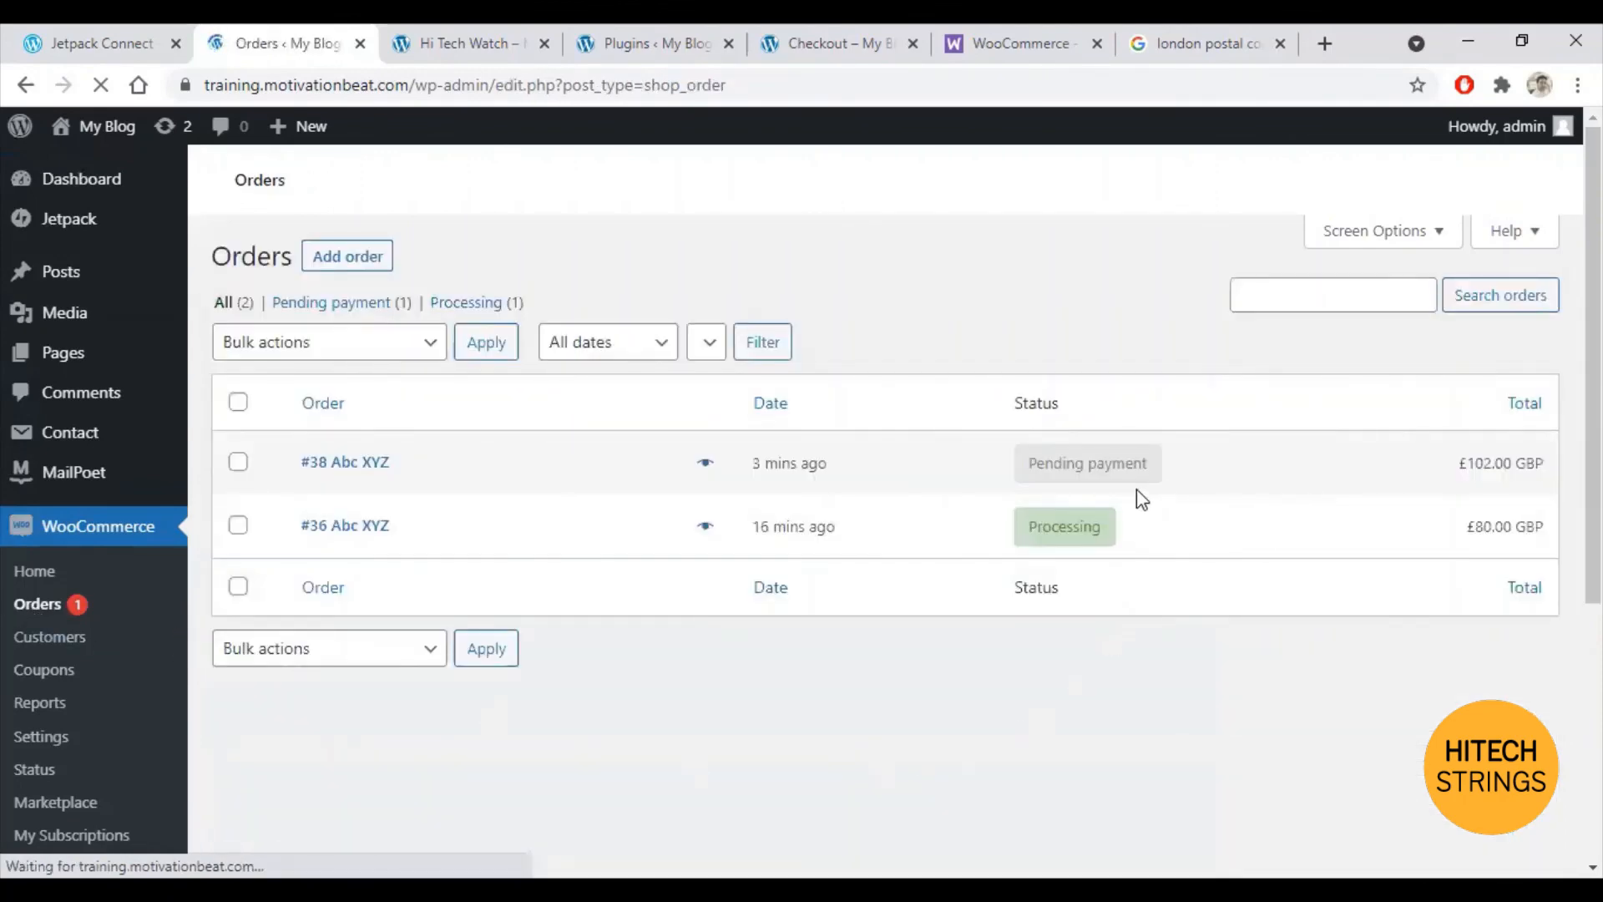
scroll(1119, 652, down, 4)
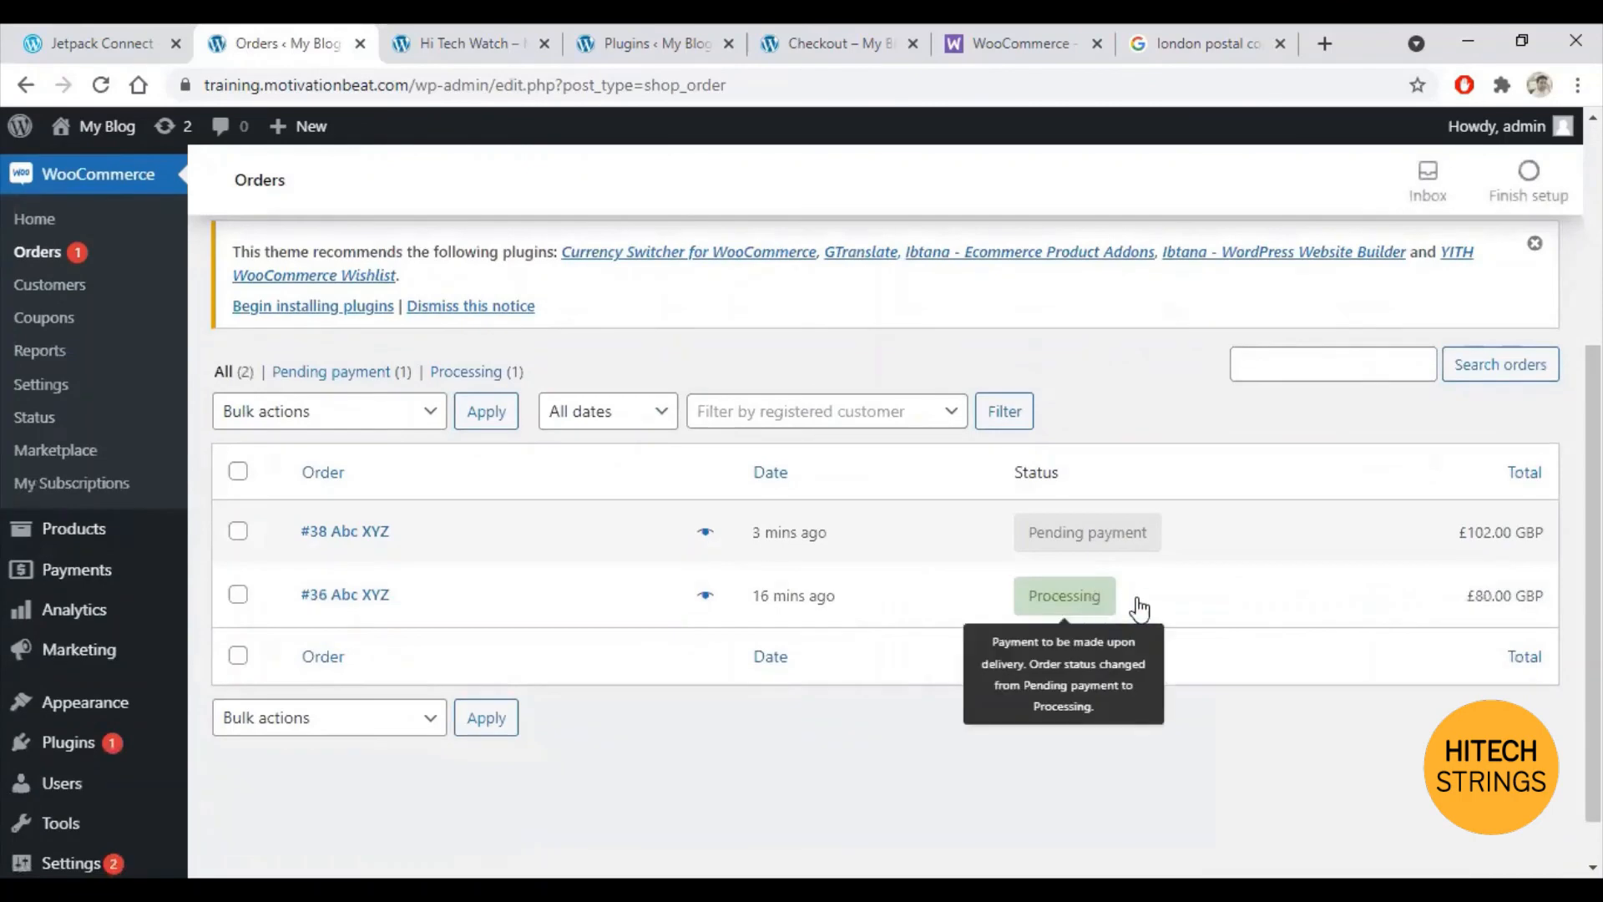
scroll(1154, 612, down, 1)
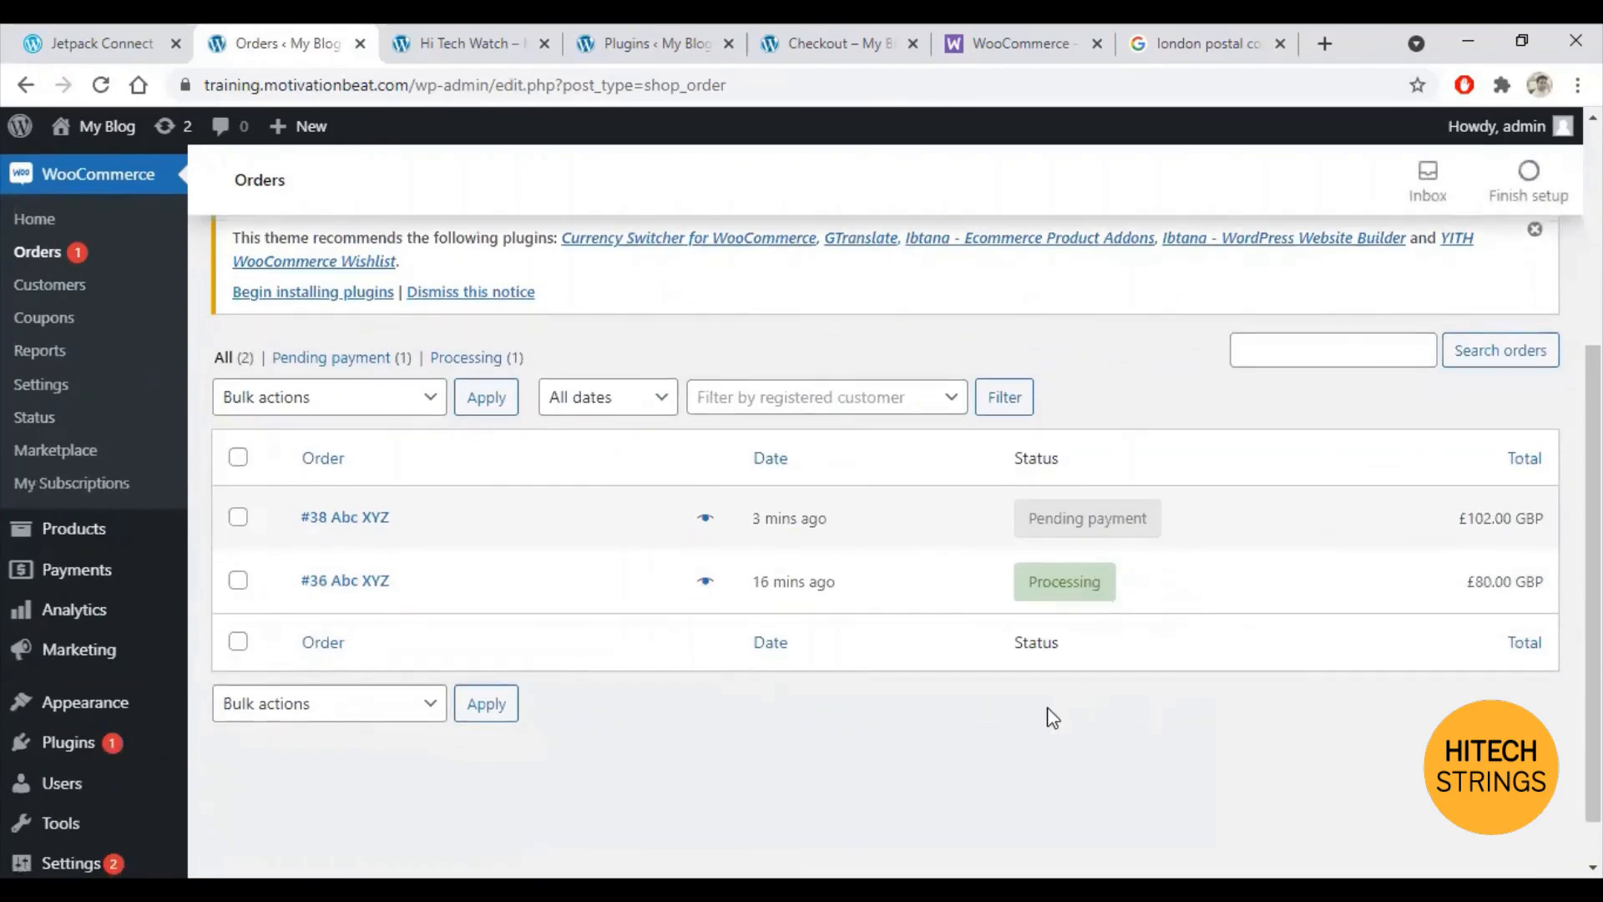
Step: Check the order confirmation and shop pages, then return to admin and open WooCommerce Settings
click(826, 43)
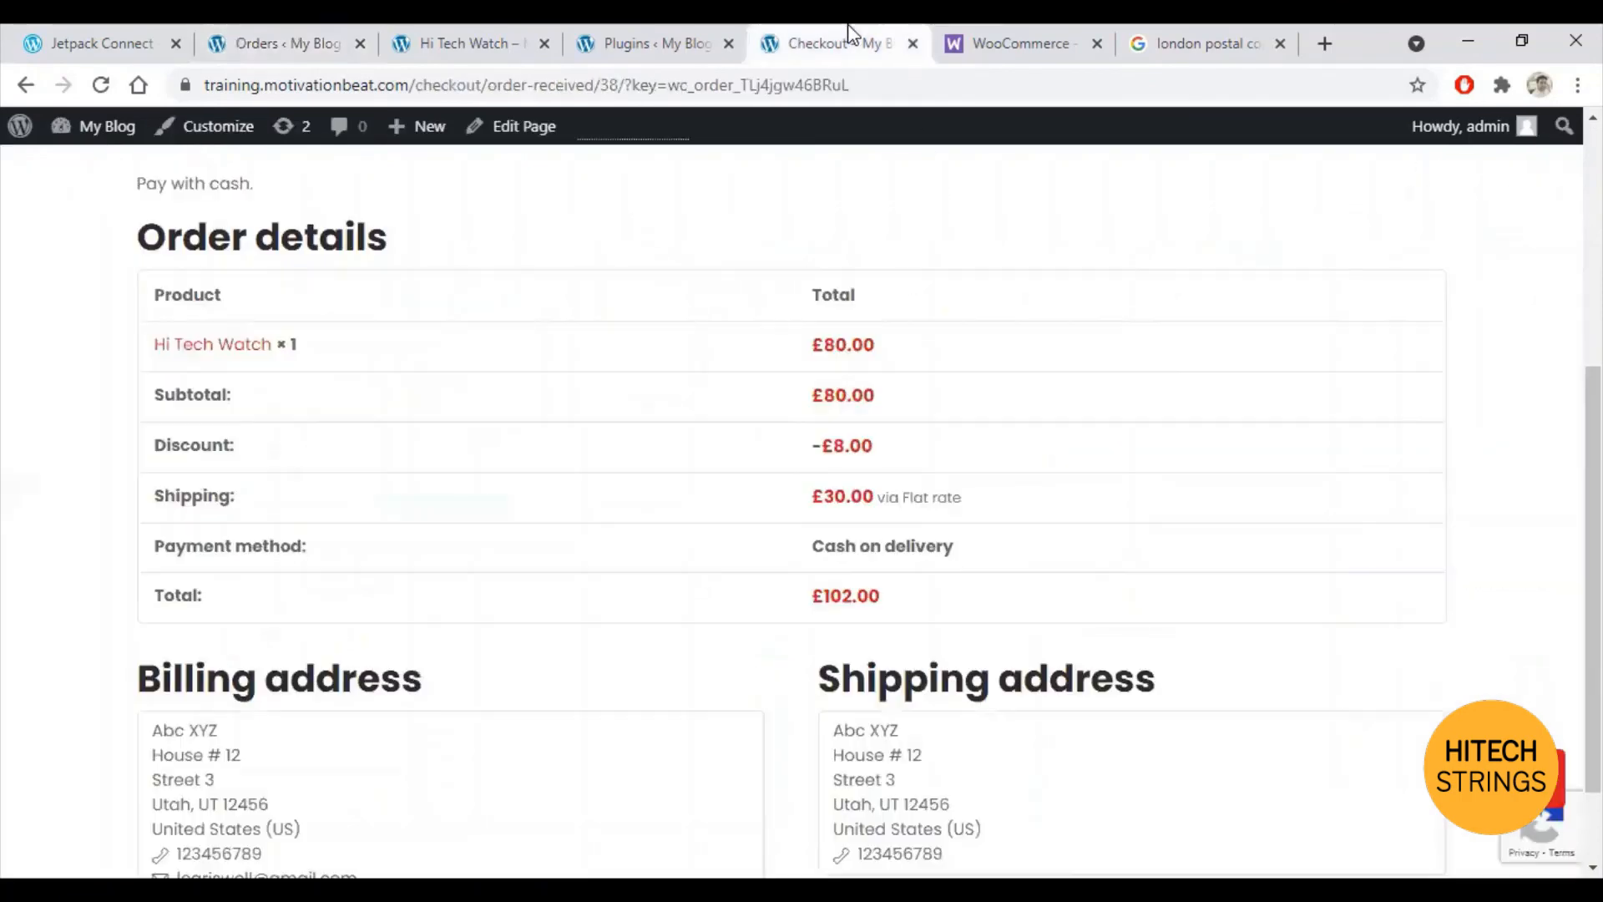
scroll(339, 367, up, 5)
click(222, 325)
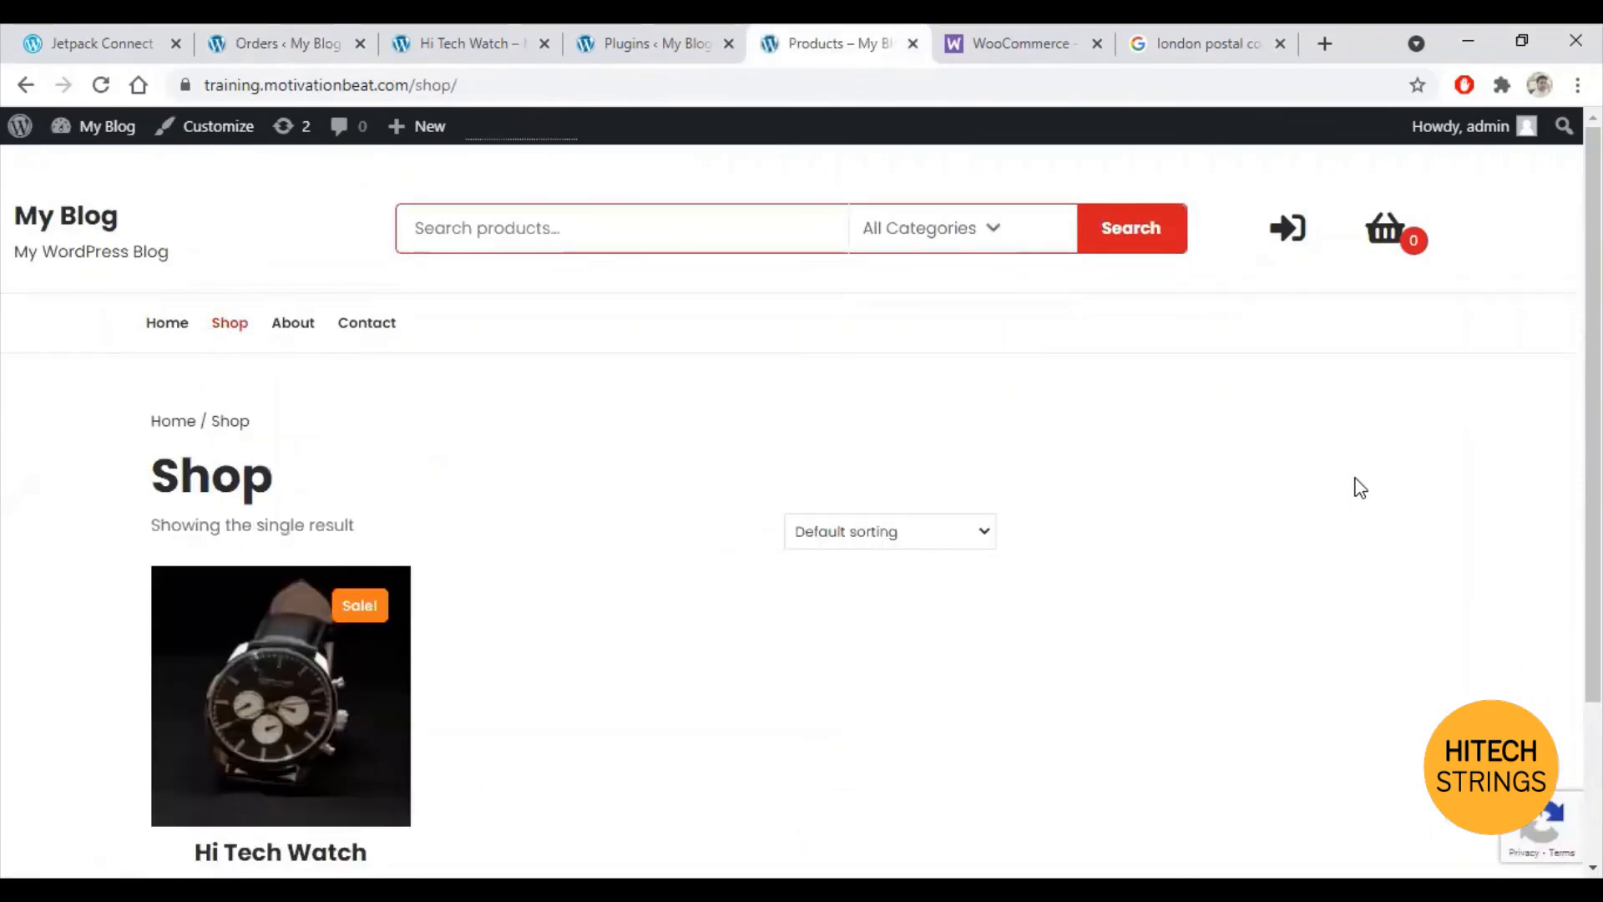
scroll(1359, 487, down, 3)
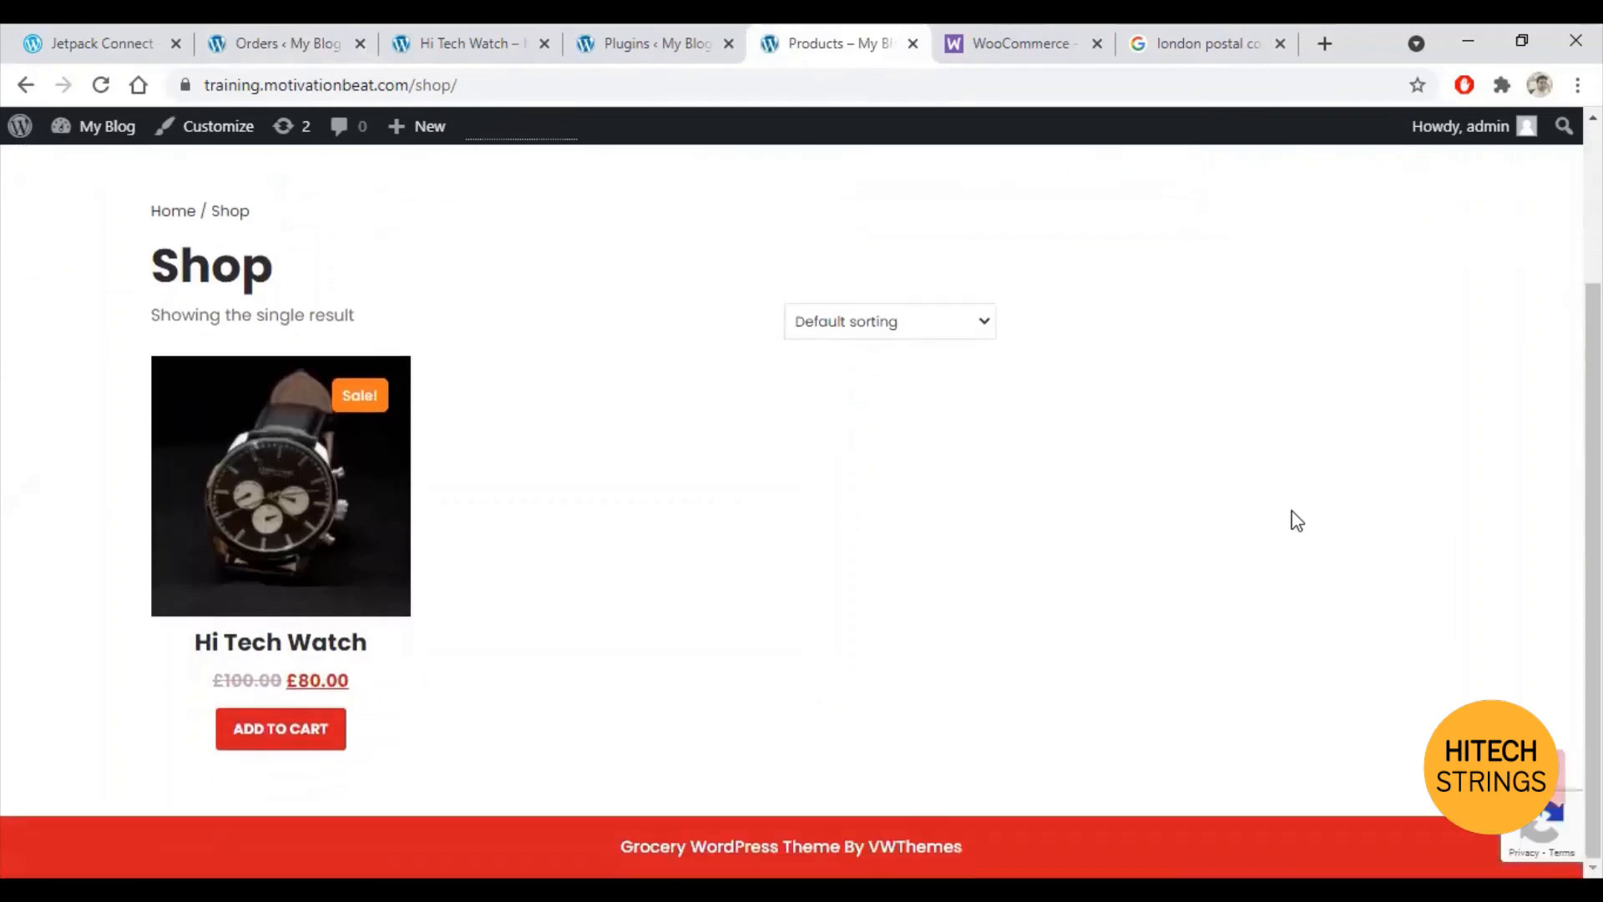
click(303, 37)
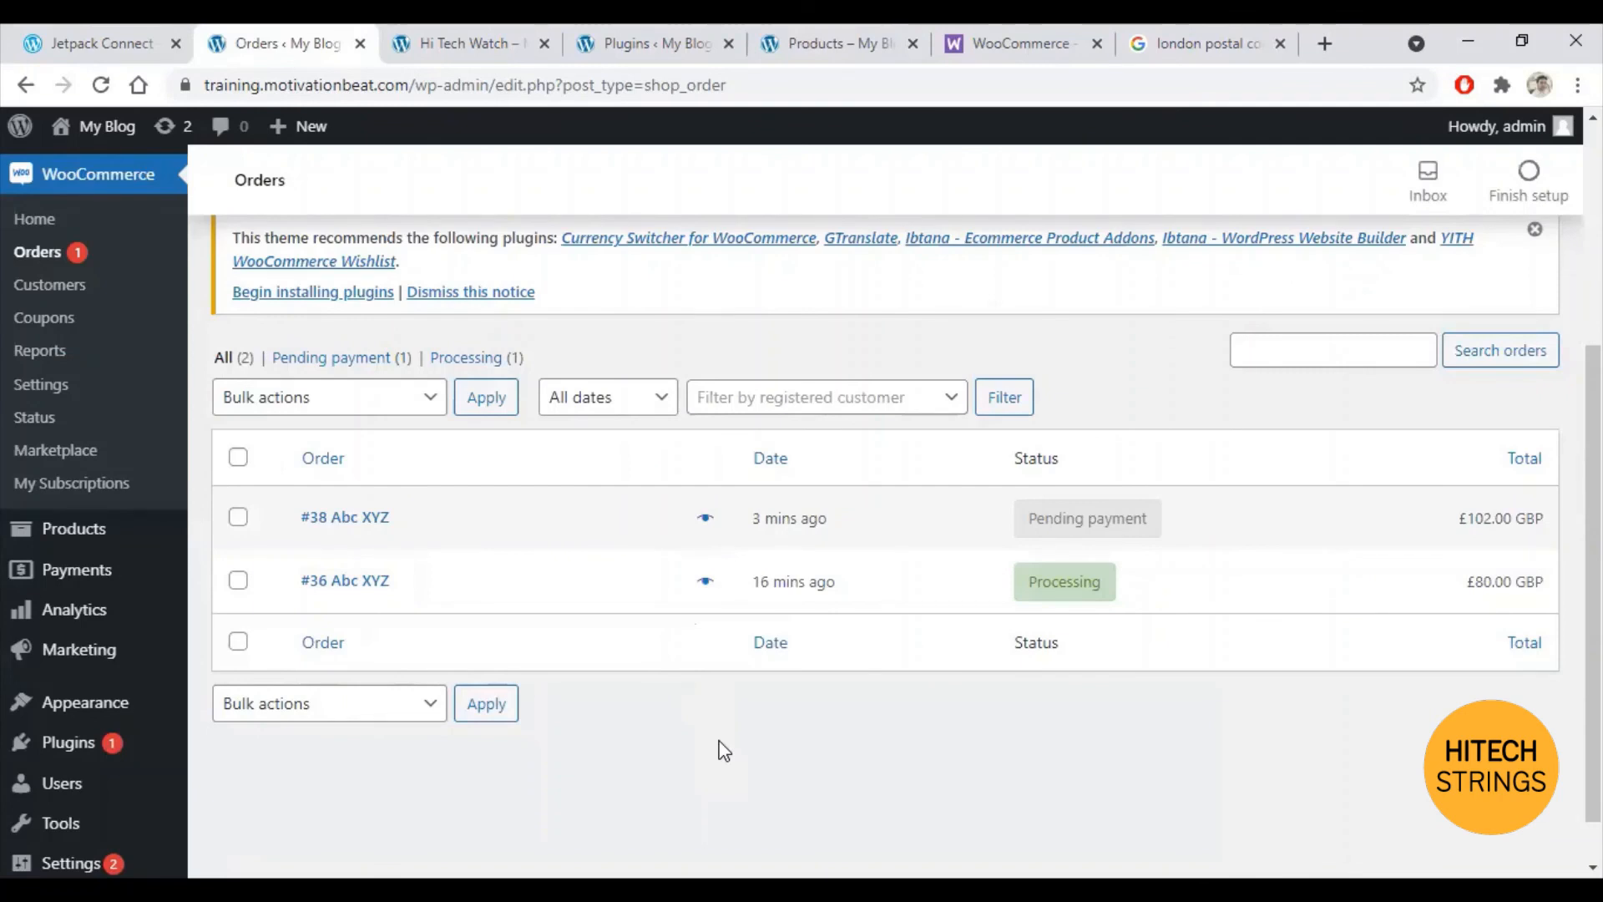
click(47, 395)
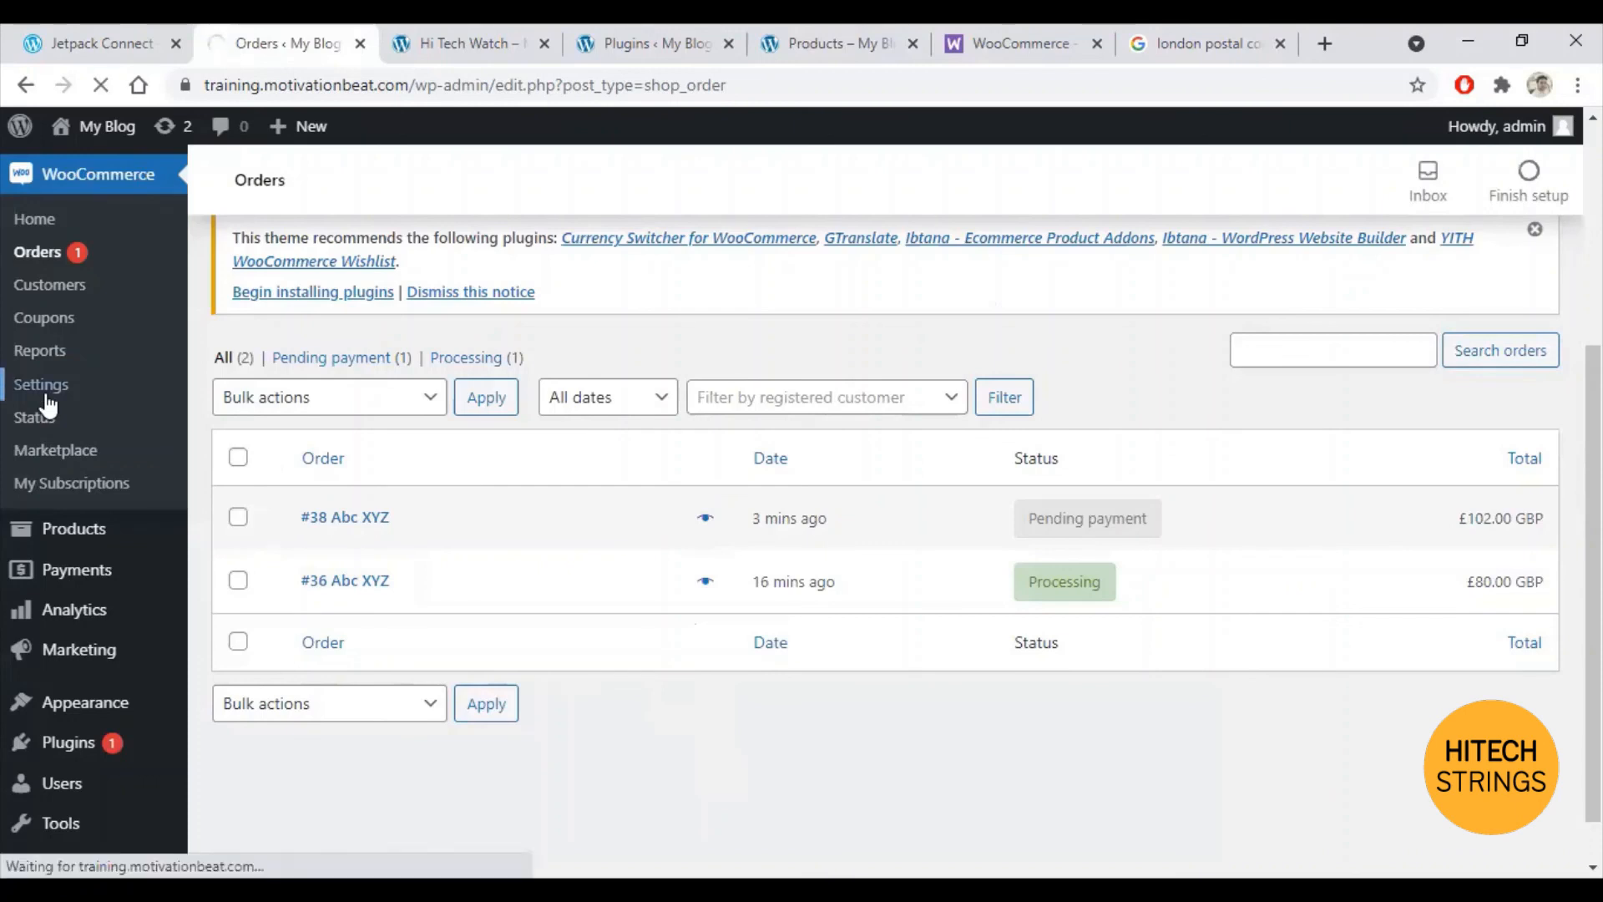